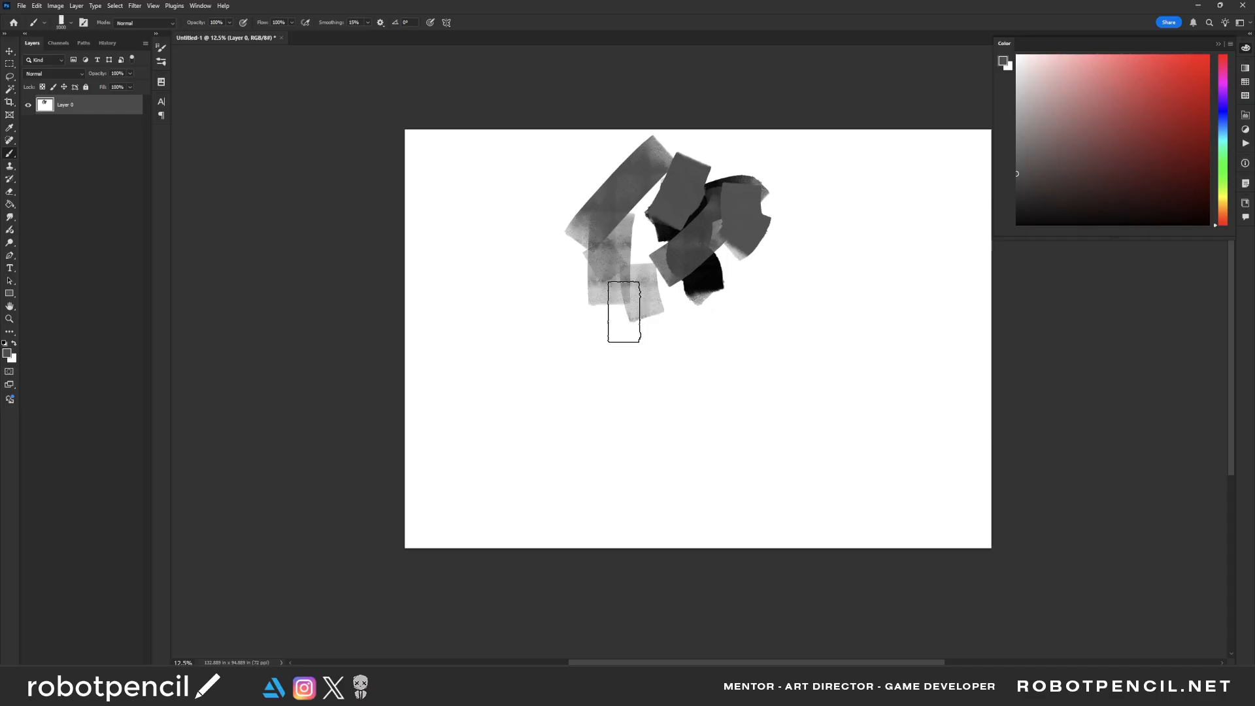
Step: Paint a broad mid-grey mass below the dark strokes and light-grey strokes toward the canvas's upper-left area, using colours sampled from the canvas
left_click(610, 266, "alt")
left_click_drag(570, 224, 588, 263)
left_click(629, 227, "alt")
mouse_move(628, 227)
left_mouse_down()
mouse_move(611, 192)
mouse_move(484, 152)
left_mouse_up()
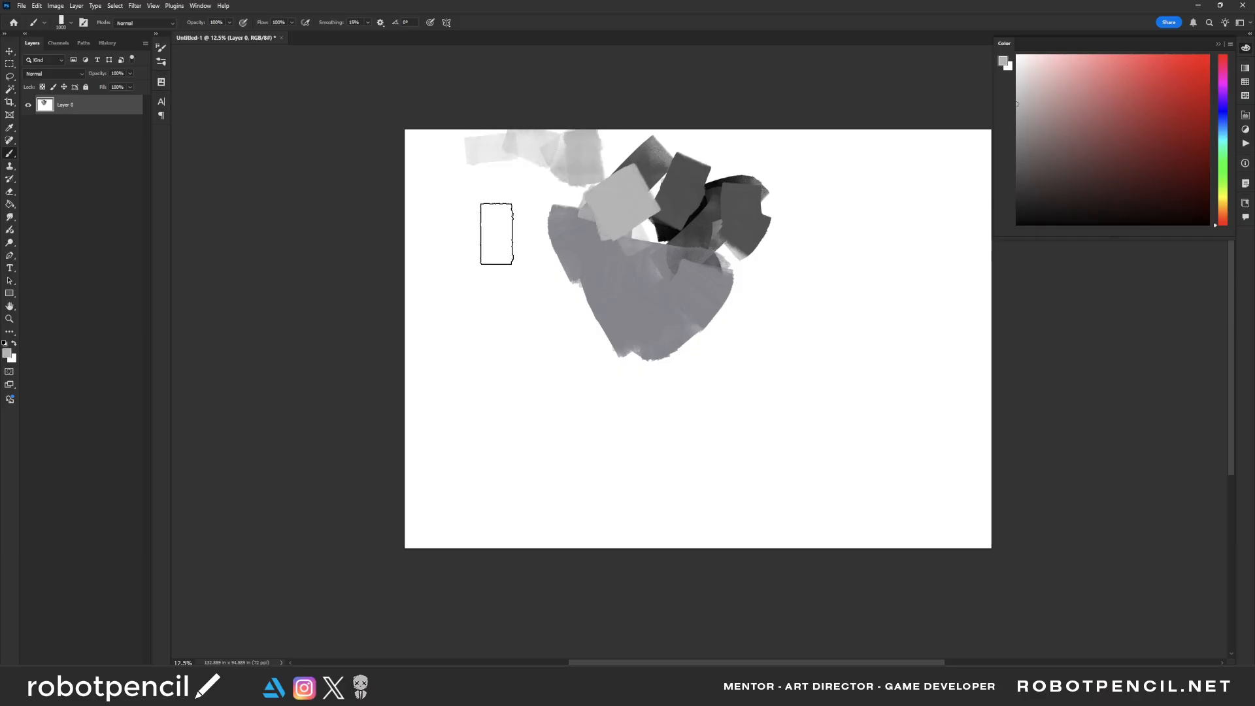
Step: Cover the upper-left area and top edge with sampled light grey and block in a dark grey mass right of centre with a larger brush
left_click(543, 153, "alt")
mouse_move(496, 202)
left_mouse_down()
mouse_move(516, 163)
mouse_move(489, 191)
left_mouse_up()
left_click_drag(424, 154, 470, 136)
key("]")
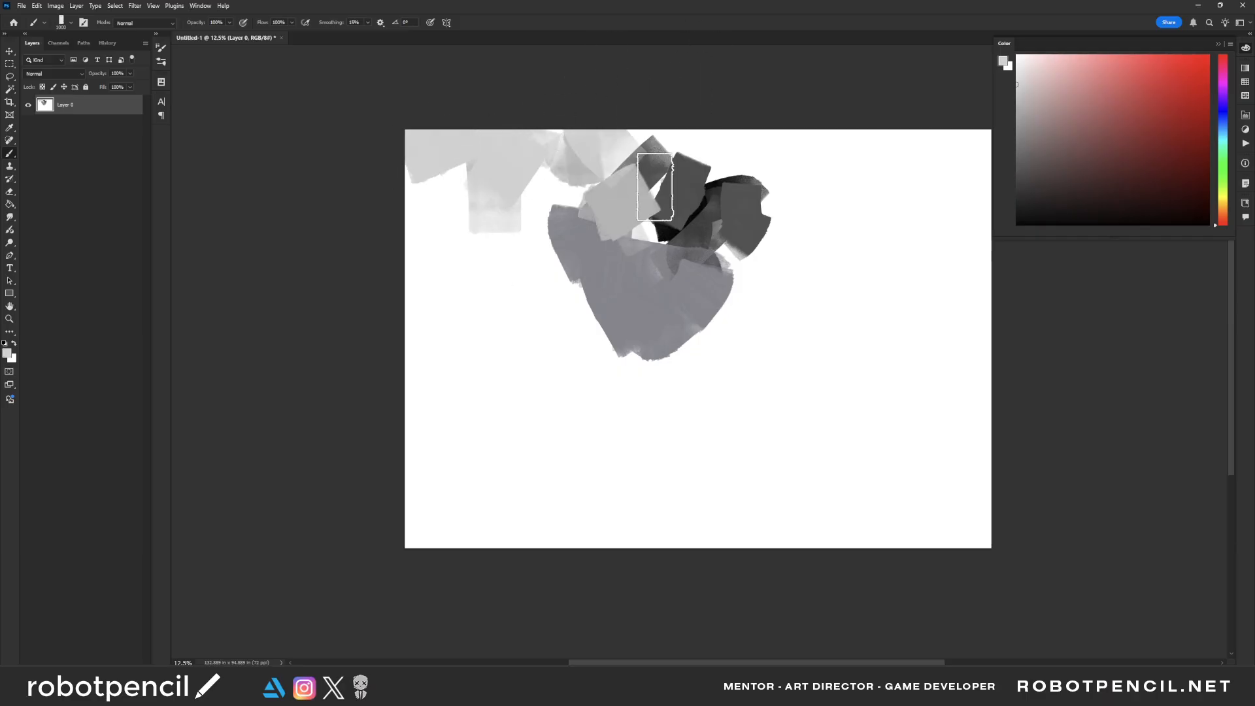
mouse_move(650, 183)
left_mouse_down()
mouse_move(662, 130)
mouse_move(718, 100)
mouse_move(729, 183)
mouse_move(701, 226)
mouse_move(708, 193)
mouse_move(695, 210)
mouse_move(709, 234)
mouse_move(699, 227)
mouse_move(714, 205)
mouse_move(782, 232)
mouse_move(690, 251)
mouse_move(723, 336)
left_mouse_up()
left_click(706, 232, "alt")
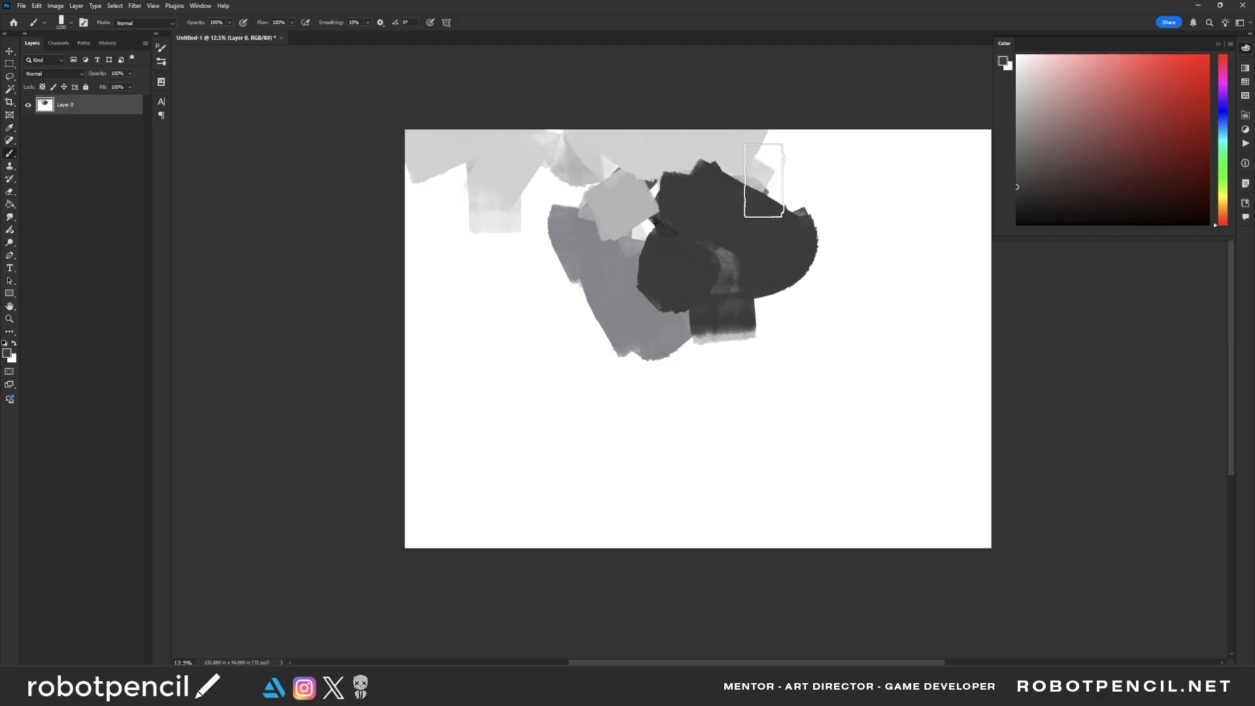
Step: Cut into the top and left side of the dark mass with sampled light greys and extend grey strokes below it
left_click(763, 181, "alt")
mouse_move(732, 160)
left_mouse_down()
mouse_move(768, 204)
mouse_move(655, 168)
mouse_move(643, 196)
mouse_move(675, 251)
left_mouse_up()
left_click(676, 245, "alt")
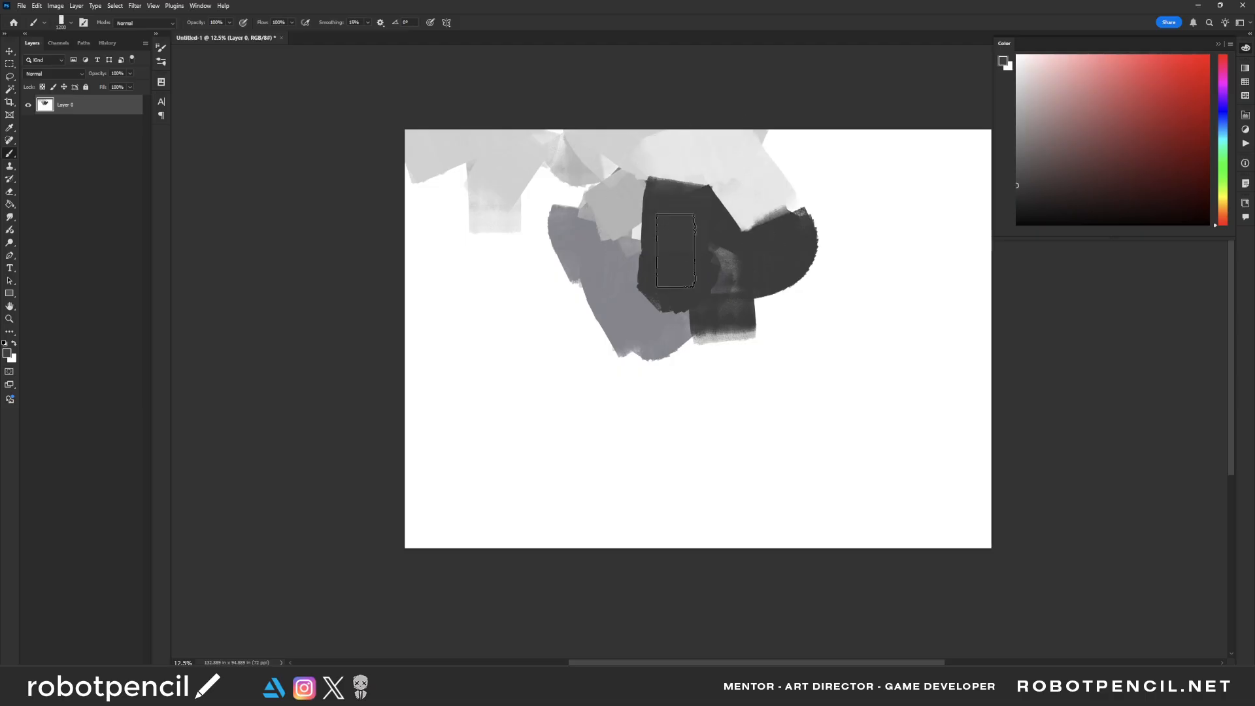
left_click(715, 151, "alt")
mouse_move(669, 160)
left_mouse_down()
mouse_move(581, 265)
mouse_move(622, 229)
mouse_move(639, 292)
mouse_move(612, 344)
mouse_move(640, 343)
left_mouse_up()
left_click(672, 336, "alt")
left_click_drag(617, 401, 616, 405)
Step: Enlarge the brush and layer sampled purple-grey, pale blue-grey and light-grey strokes along the left side of the canvas
left_click_drag(483, 355, 502, 359)
key("bracketright")
key("bracketright")
mouse_move(422, 318)
left_mouse_down()
mouse_move(490, 346)
mouse_move(406, 280)
mouse_move(430, 236)
left_mouse_up()
left_click(462, 275, "alt")
left_click(440, 294, "alt")
left_click(423, 202, "alt")
mouse_move(431, 151)
left_mouse_down()
mouse_move(418, 222)
mouse_move(472, 209)
mouse_move(399, 196)
left_mouse_up()
left_click(519, 161, "alt")
left_click(487, 203, "alt")
mouse_move(477, 196)
left_mouse_down()
mouse_move(527, 258)
mouse_move(579, 202)
mouse_move(477, 262)
left_mouse_up()
Step: Paint a light-grey patch and broad band across the lower canvas, and block in a black mass right of centre using the default colours
left_click(536, 172, "alt")
left_click_drag(567, 278, 588, 319)
mouse_move(645, 409)
left_mouse_down()
mouse_move(610, 352)
mouse_move(637, 428)
left_mouse_up()
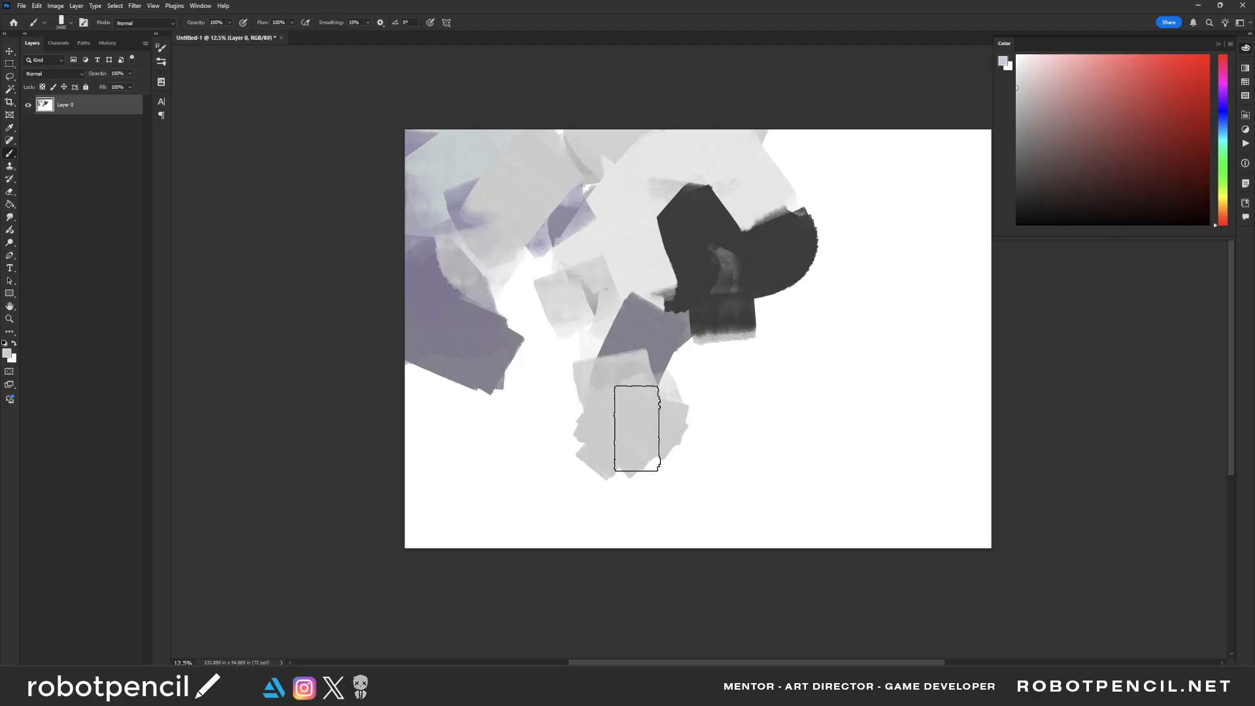
mouse_move(459, 436)
left_mouse_down()
mouse_move(708, 402)
mouse_move(742, 413)
mouse_move(750, 362)
mouse_move(802, 379)
mouse_move(778, 378)
mouse_move(752, 353)
mouse_move(728, 342)
left_mouse_up()
key("d")
Step: Resize the image proportionally to a height of 3500 pixels
key("ctrl+alt+i")
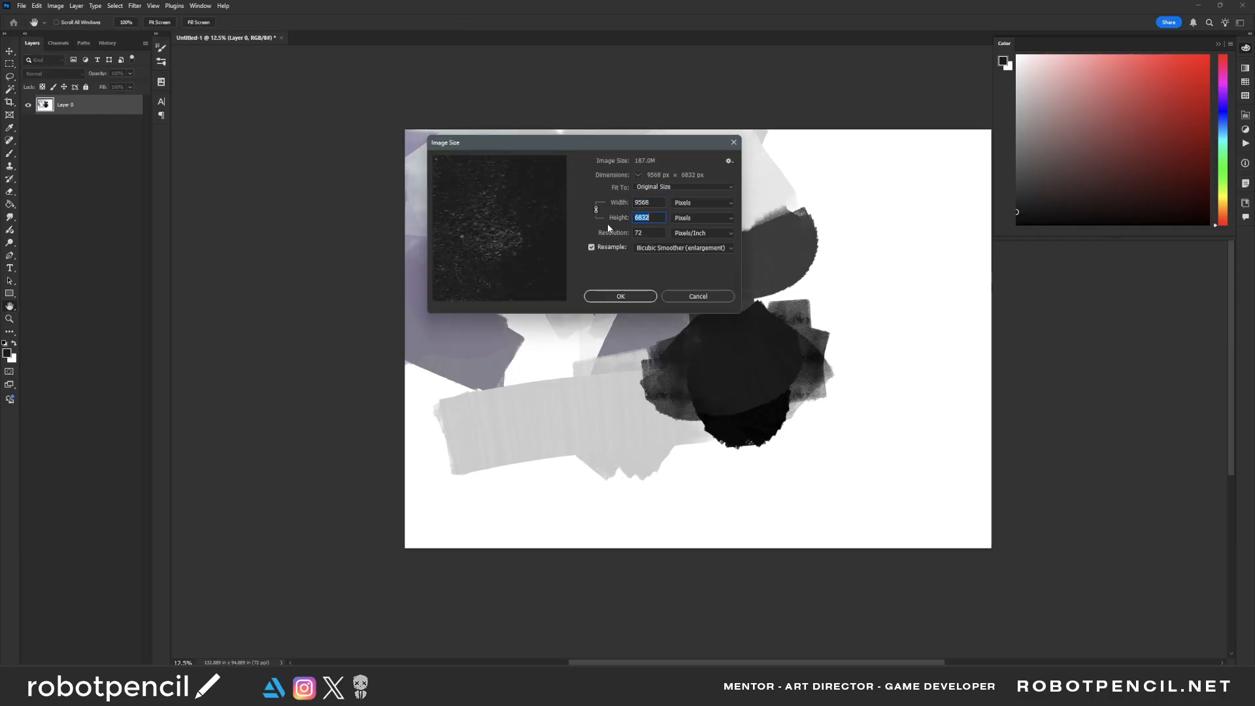
type("3500")
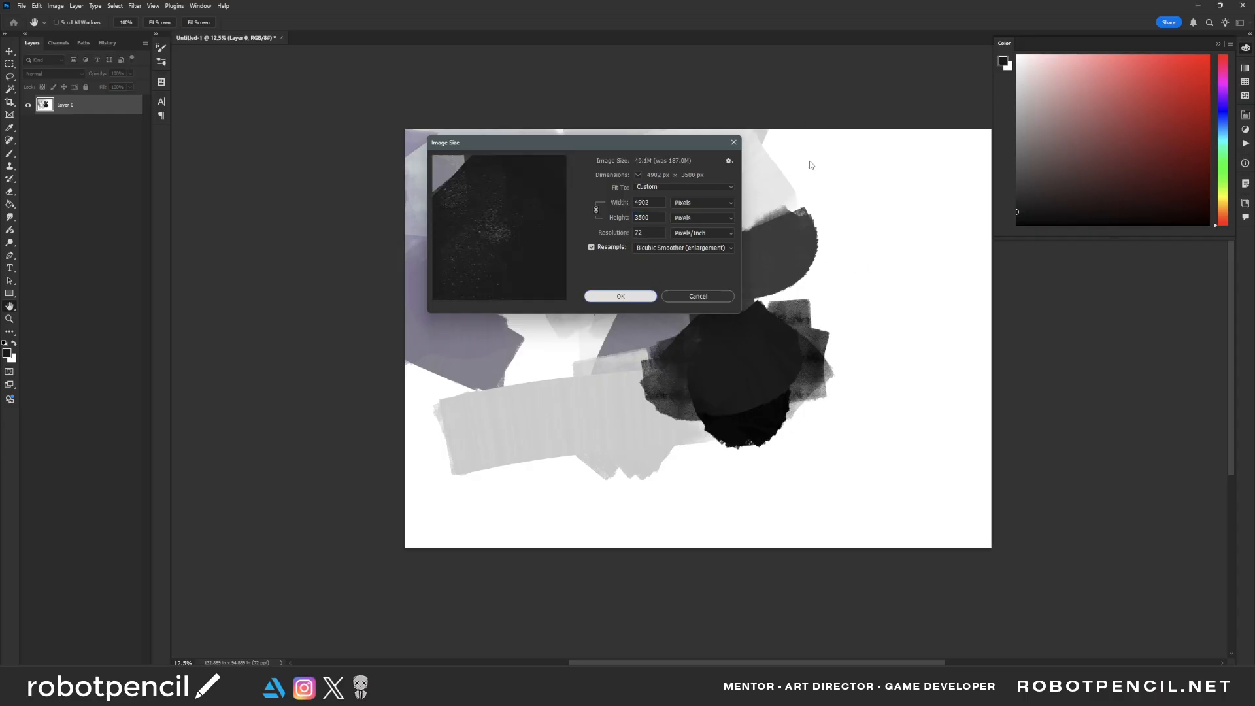
key("Return")
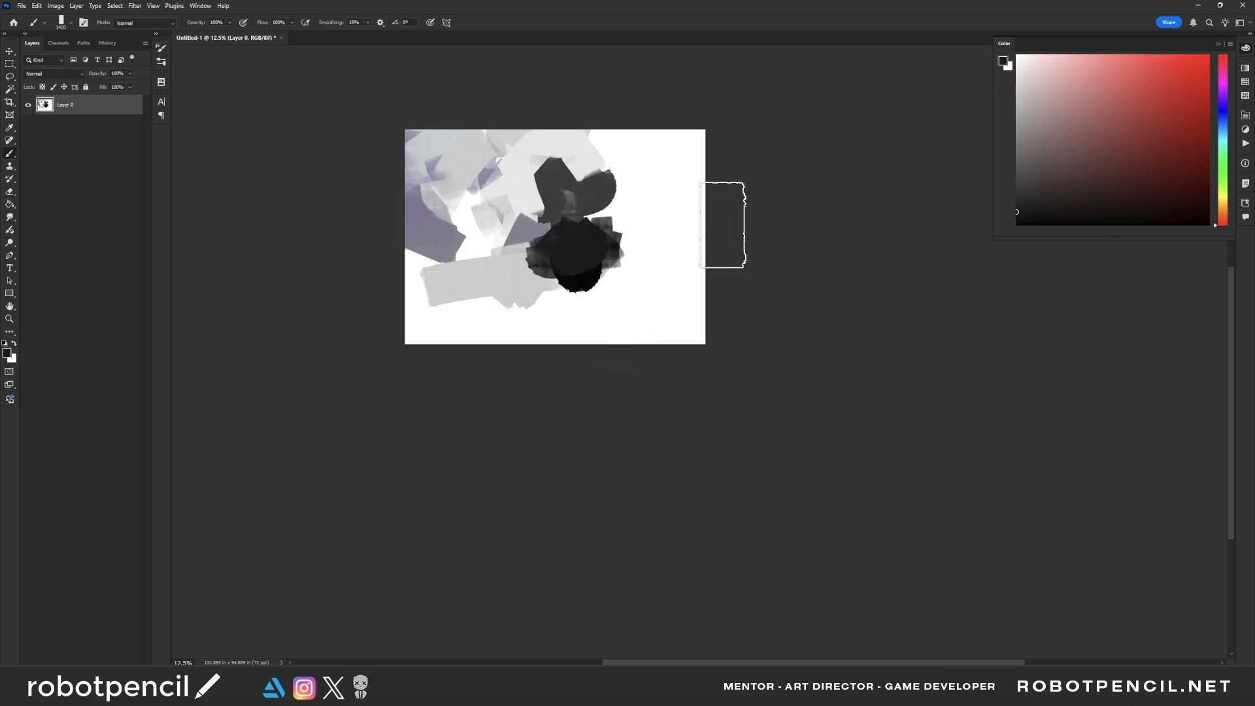
Step: Paint a large textured black mass over the upper-left corner of the canvas with the Chalk Color Variant BOLD brush
left_click_drag(620, 258, 729, 353)
left_click(684, 315, "ctrl")
left_click(684, 315)
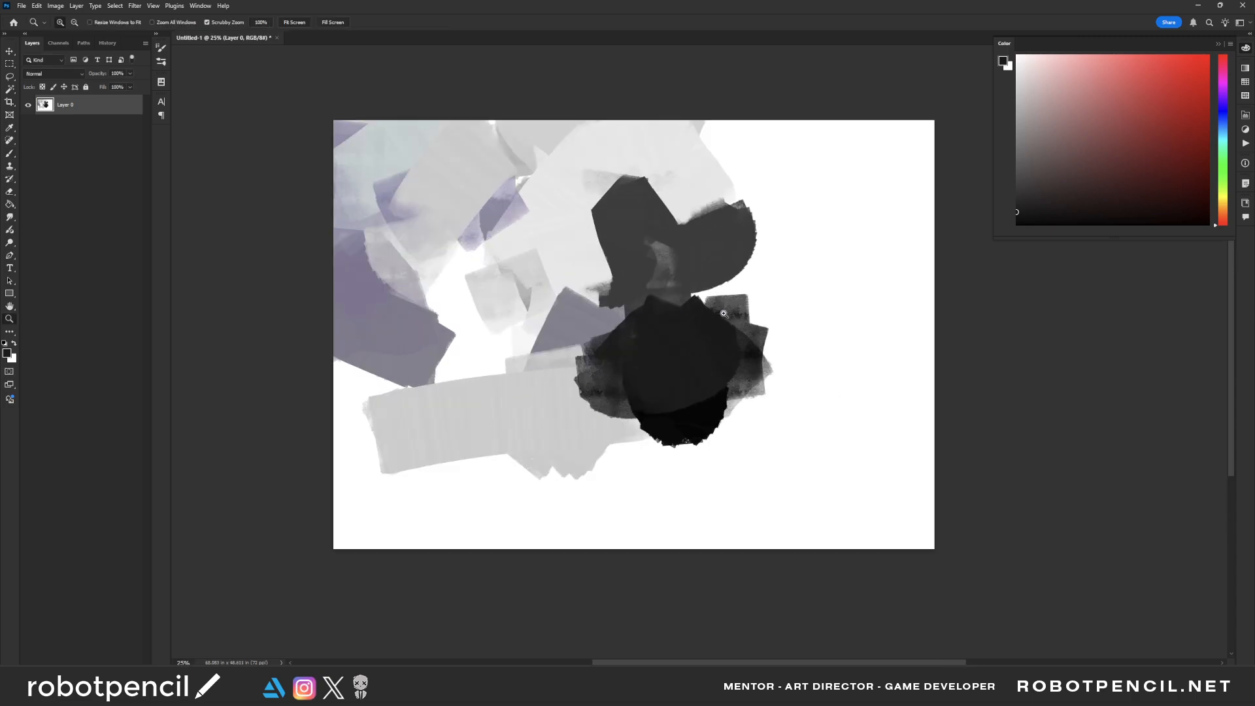
left_click(770, 315)
key("b")
right_click(777, 325)
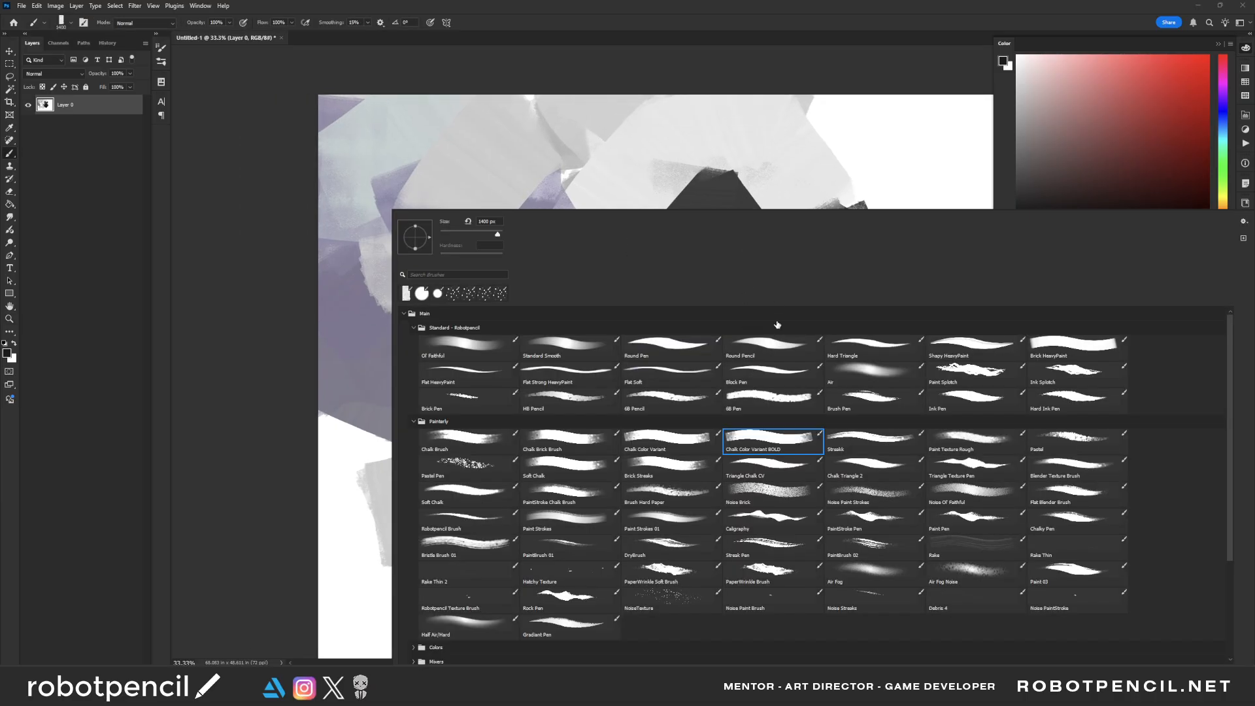
left_click(385, 218)
left_click_drag(377, 225, 424, 261)
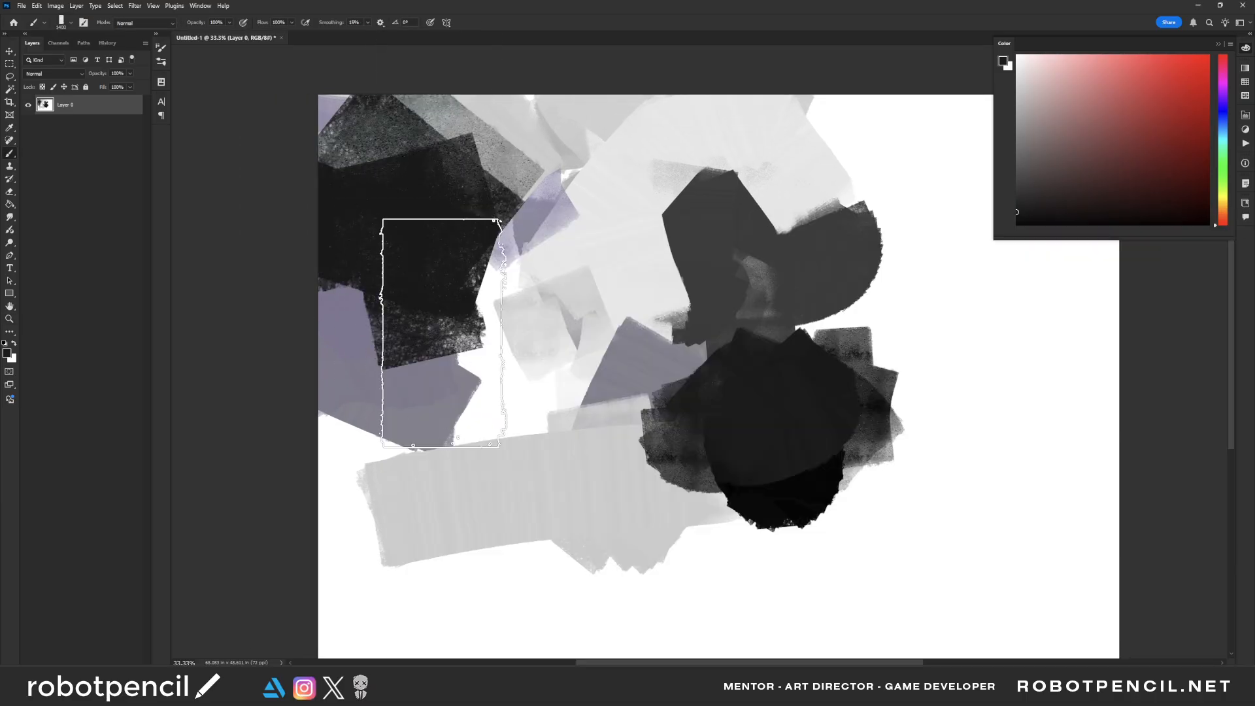
Step: Select the Chalk Brush and paint sampled grey streaks along the right side of the upper-left black mass
right_click(439, 333)
left_click(460, 442)
left_click(575, 168)
mouse_move(598, 138)
left_mouse_down()
mouse_move(549, 222)
mouse_move(548, 285)
left_mouse_up()
left_click(572, 218, "alt")
left_click_drag(487, 219, 474, 251)
key("bracketright")
key("bracketright")
left_click_drag(519, 288, 478, 350)
Step: Enlarge the chalk brush and rework the upper-left area with dark purple-grey strokes and rough-edged black strokes
left_click(375, 325, "alt")
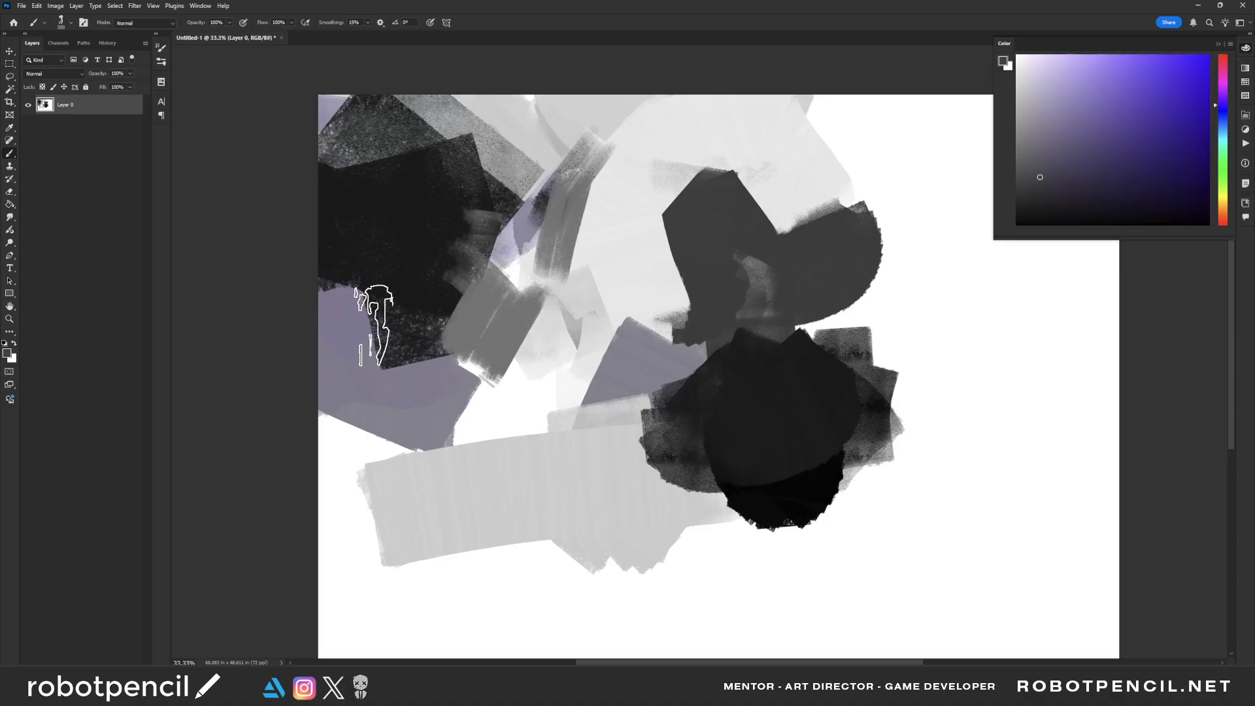
mouse_move(385, 327)
left_mouse_down()
mouse_move(402, 349)
mouse_move(335, 353)
left_mouse_up()
left_click(335, 279, "alt")
mouse_move(432, 127)
left_mouse_down()
mouse_move(387, 114)
mouse_move(347, 65)
left_mouse_up()
key("bracketright")
key("bracketright")
left_click_drag(492, 65, 436, 173)
left_click_drag(476, 98, 507, 145)
Step: Select the Noise Brick brush and paint grainy dark strokes from the top centre down across the middle of the canvas
left_click_drag(817, 276, 729, 244)
right_click(617, 426)
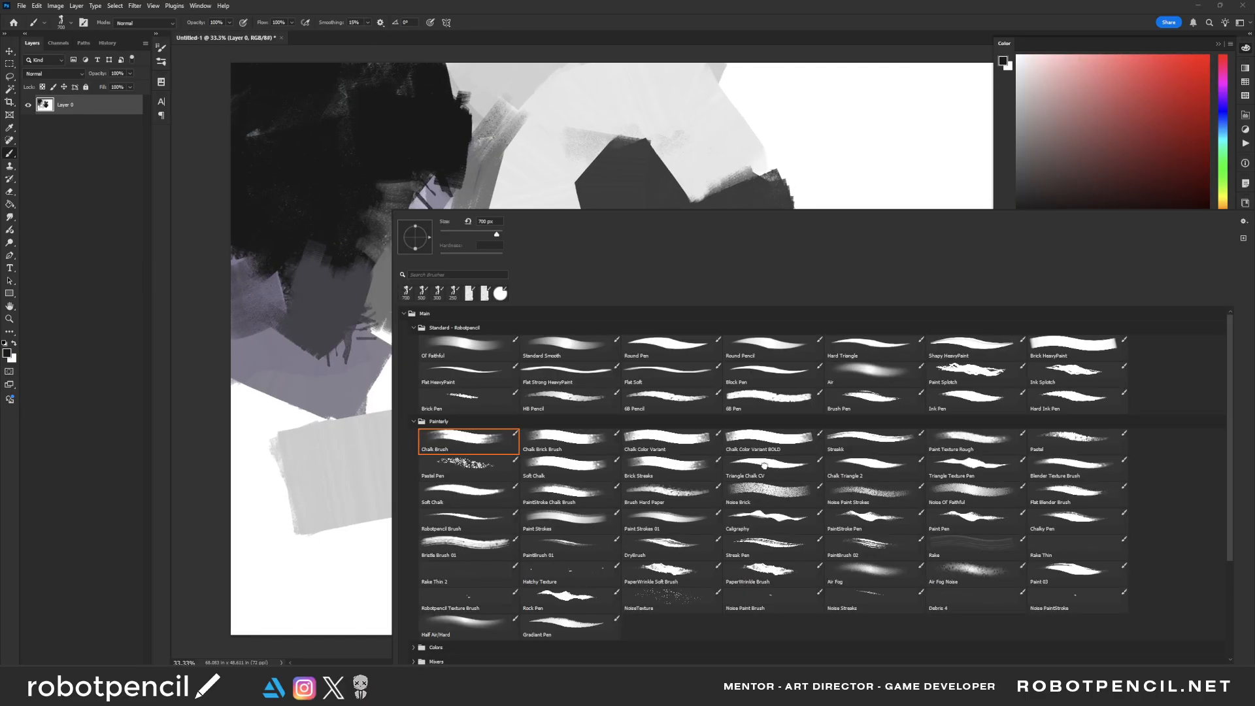
left_click(764, 490)
left_click_drag(660, 105, 589, 196)
mouse_move(519, 304)
left_mouse_down()
mouse_move(571, 288)
mouse_move(578, 253)
mouse_move(552, 304)
left_mouse_up()
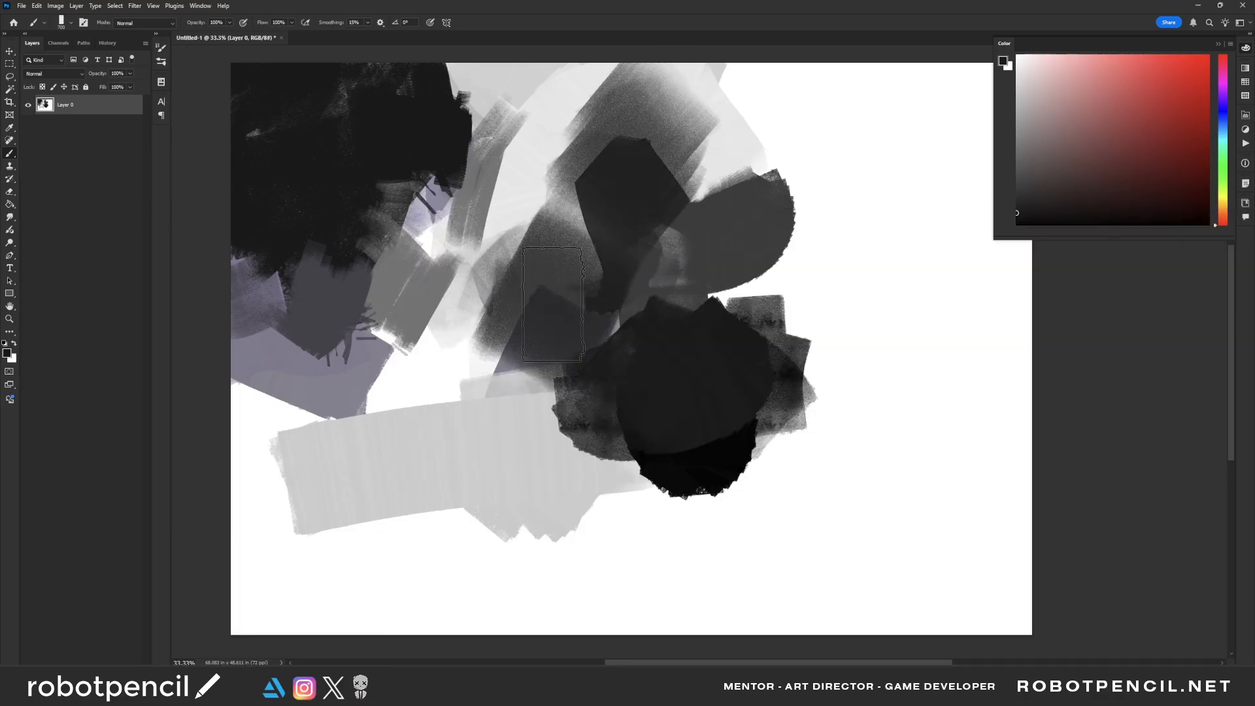
Step: Blend the central dark shapes with translucent sampled grey strokes, extending them past the right edge of the dark forms
left_click(498, 249, "alt")
left_click_drag(503, 223, 492, 305)
left_click_drag(686, 243, 644, 284)
left_click_drag(767, 195, 638, 212)
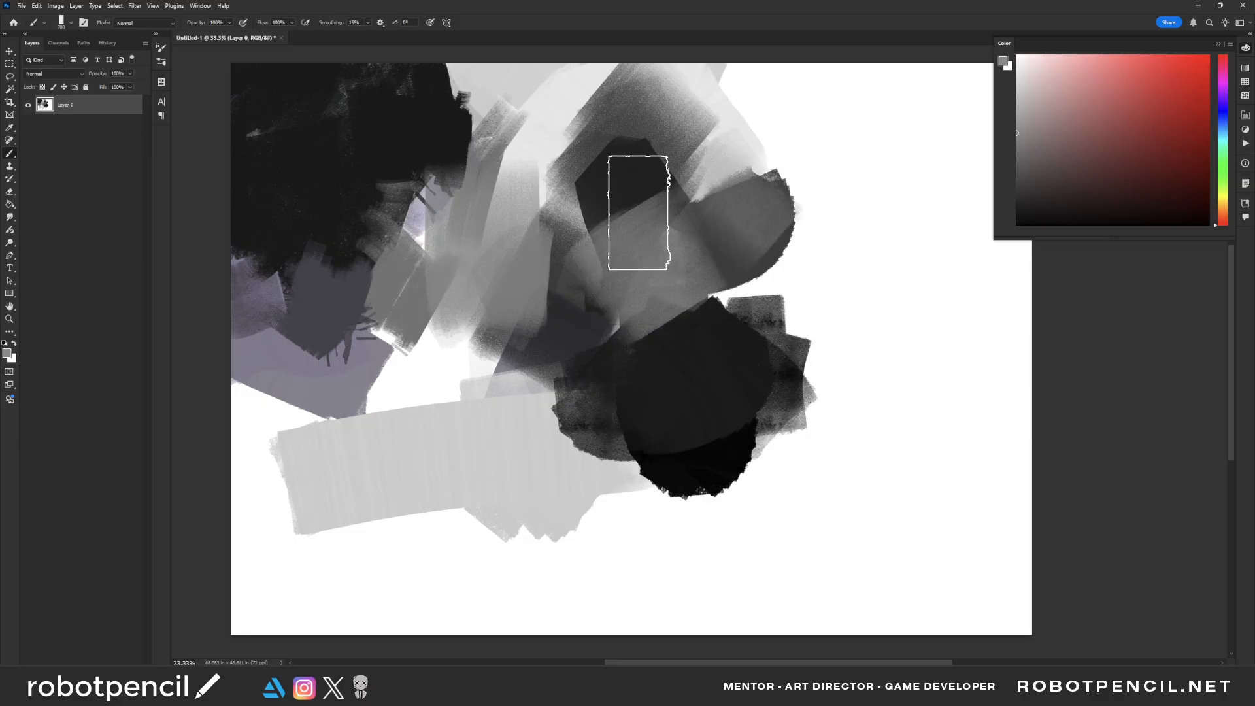
left_click_drag(702, 177, 673, 257)
left_click_drag(792, 241, 778, 291)
Step: Collapse the colour controls and extend translucent mid-grey strokes across the top centre of the canvas
key("z")
left_click(771, 316, "alt")
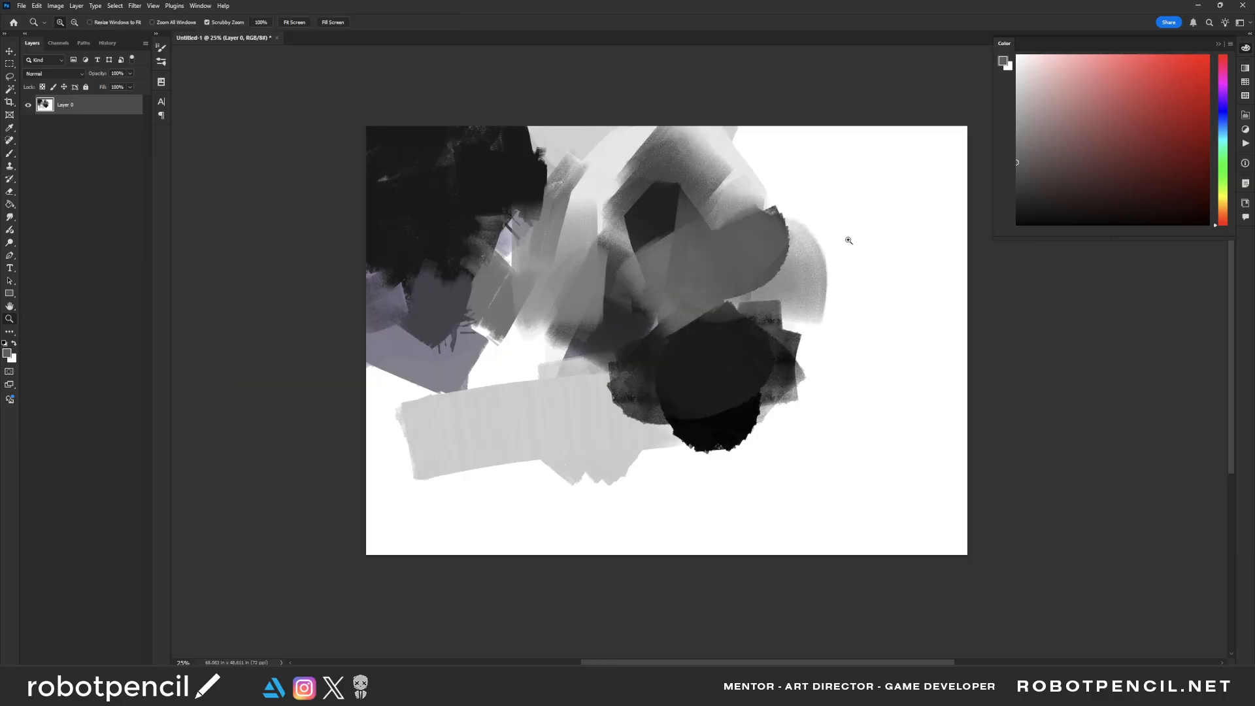
left_click(1245, 49)
left_click_drag(681, 251, 759, 238)
key("b")
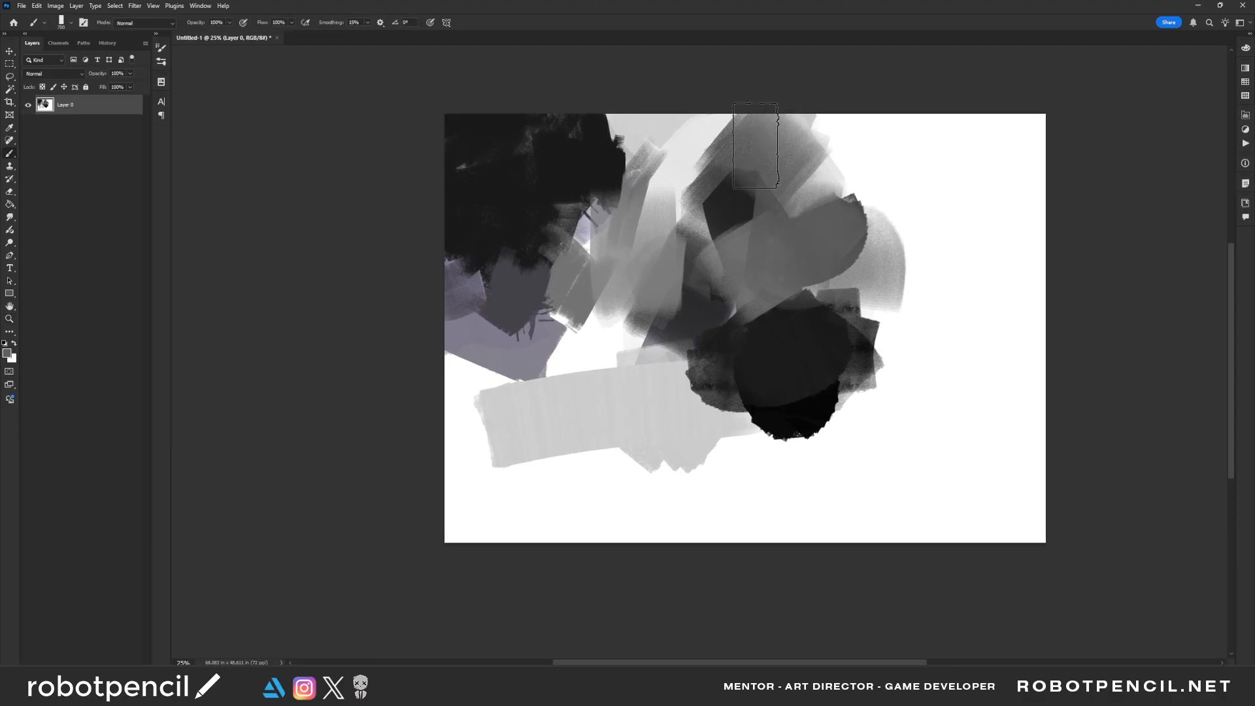
mouse_move(688, 149)
left_mouse_down()
mouse_move(775, 85)
mouse_move(680, 163)
left_mouse_up()
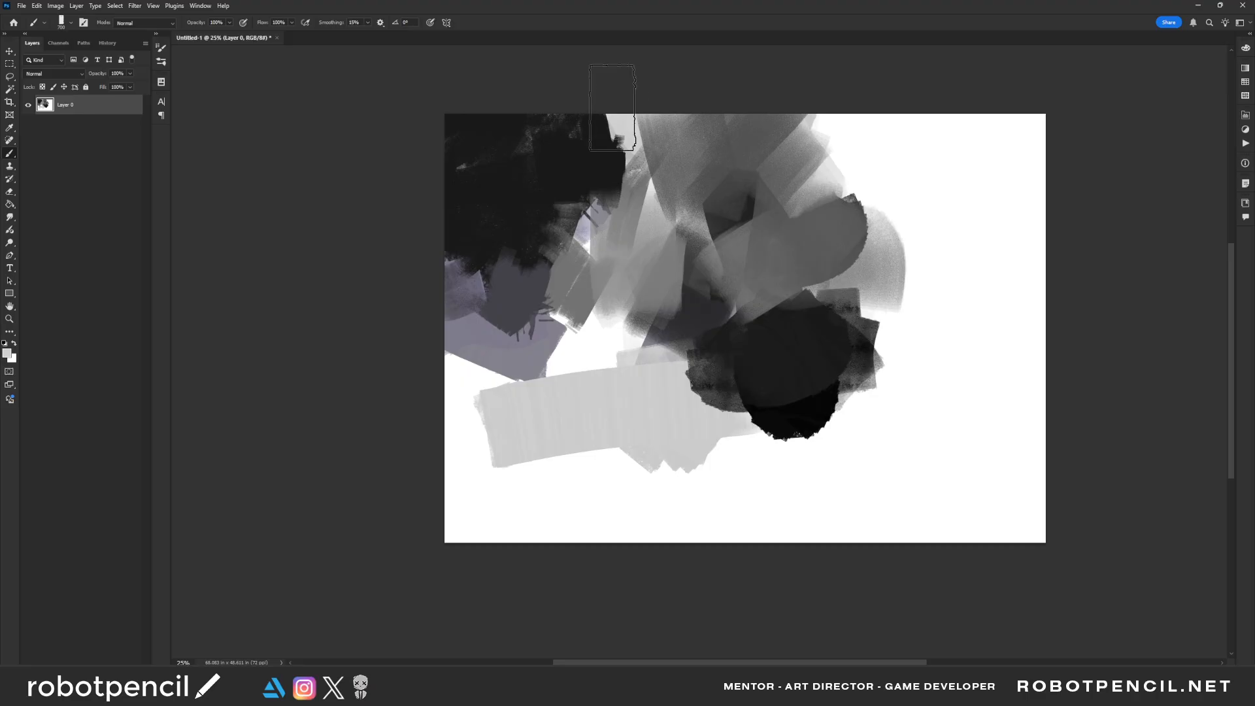
Step: Layer sampled light and mid-grey strokes over the upper canvas, the black upper-left corner and the lower-right dark mass
mouse_move(611, 108)
left_mouse_down()
mouse_move(628, 154)
mouse_move(696, 110)
mouse_move(678, 154)
mouse_move(872, 97)
mouse_move(865, 118)
mouse_move(812, 83)
mouse_move(760, 90)
mouse_move(809, 107)
mouse_move(719, 128)
mouse_move(861, 122)
mouse_move(916, 248)
mouse_move(846, 193)
mouse_move(845, 238)
mouse_move(805, 306)
mouse_move(735, 204)
mouse_move(736, 236)
mouse_move(730, 202)
mouse_move(724, 354)
mouse_move(585, 359)
left_mouse_up()
left_click(622, 140, "alt")
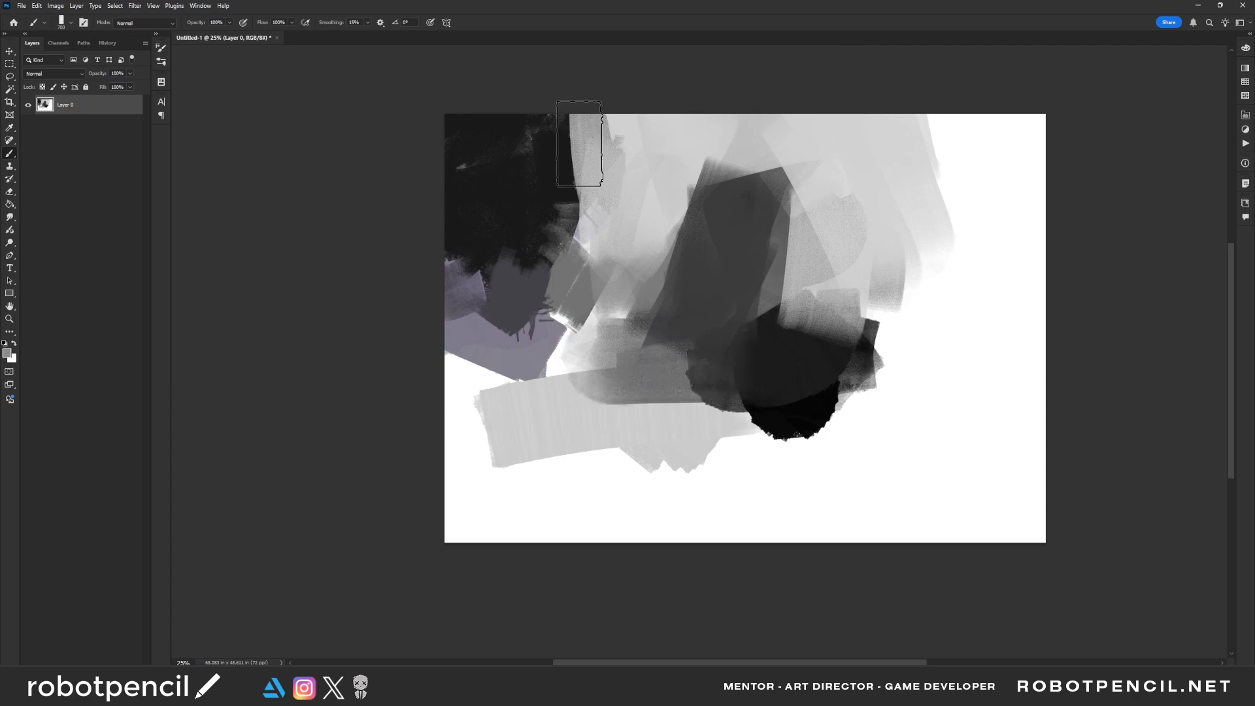
mouse_move(579, 143)
left_mouse_down()
mouse_move(605, 132)
mouse_move(388, 120)
mouse_move(450, 200)
mouse_move(597, 166)
mouse_move(379, 362)
mouse_move(633, 233)
left_mouse_up()
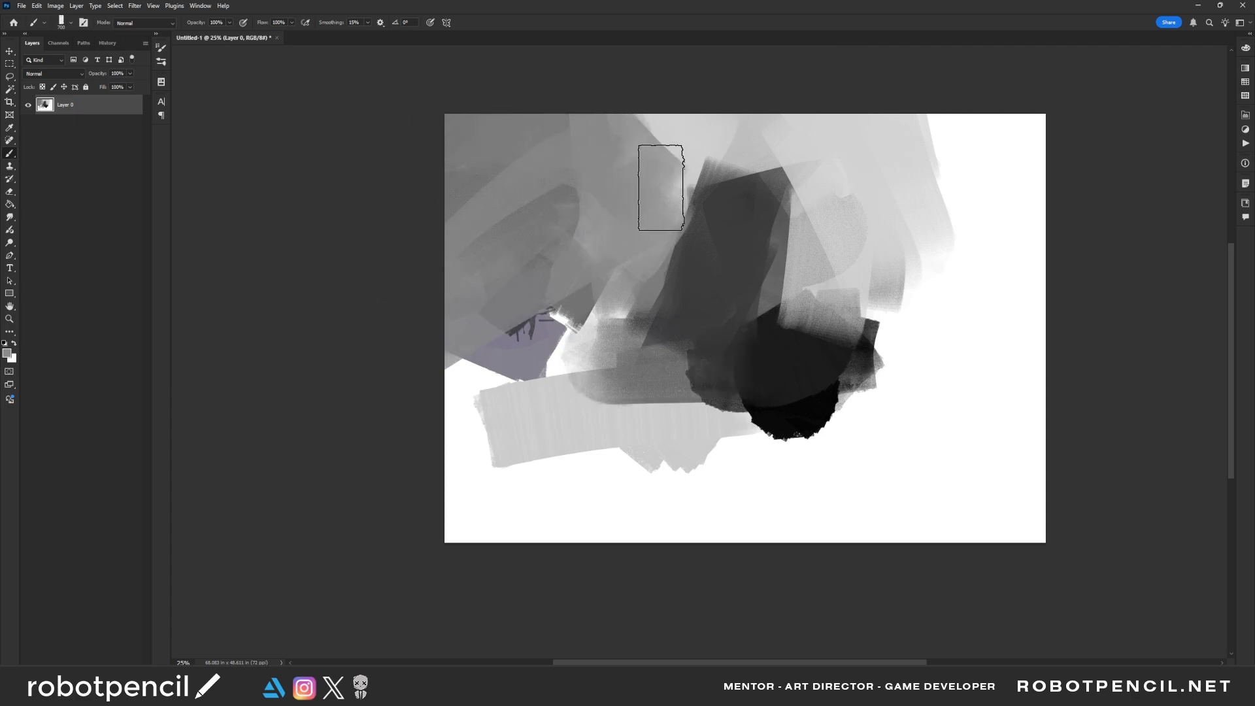
mouse_move(660, 188)
left_mouse_down()
mouse_move(731, 134)
mouse_move(935, 140)
mouse_move(970, 219)
mouse_move(919, 187)
mouse_move(910, 272)
mouse_move(803, 422)
mouse_move(703, 464)
left_mouse_up()
right_click(870, 456)
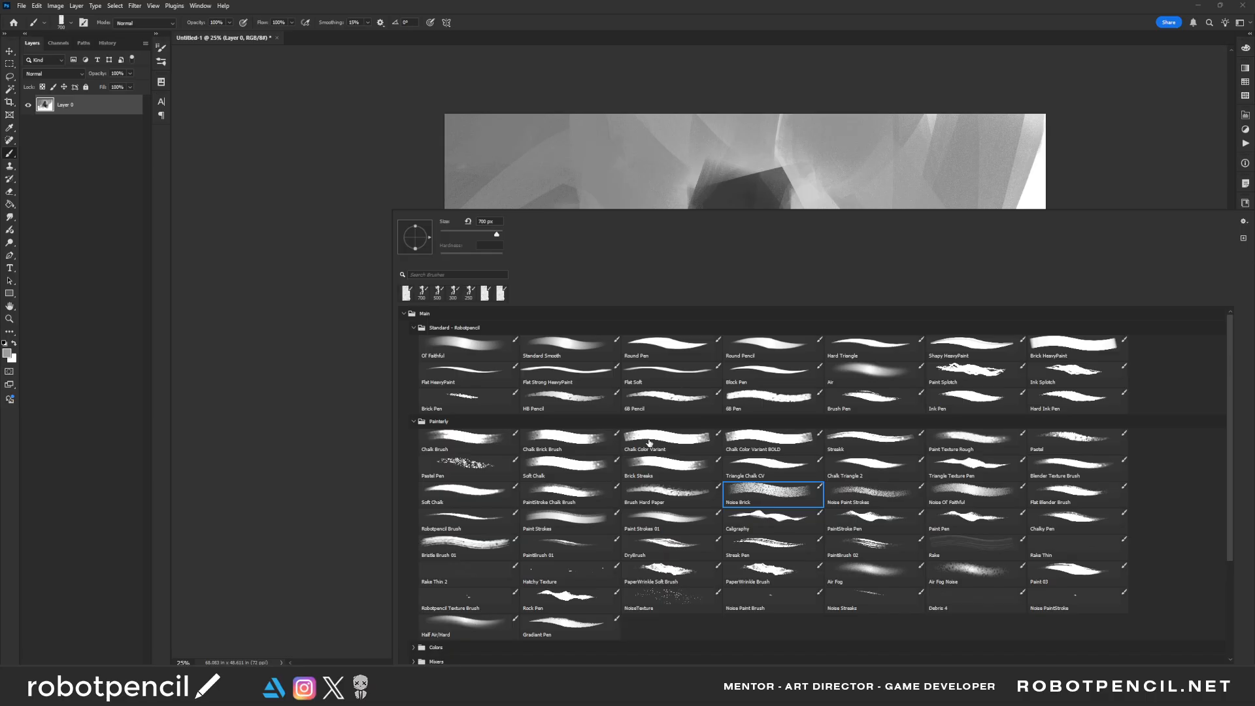
left_click(572, 466)
left_click(291, 463)
Step: Select the Air Fog brush and lay a soft near-white haze over the lower-left shapes
right_click(639, 396)
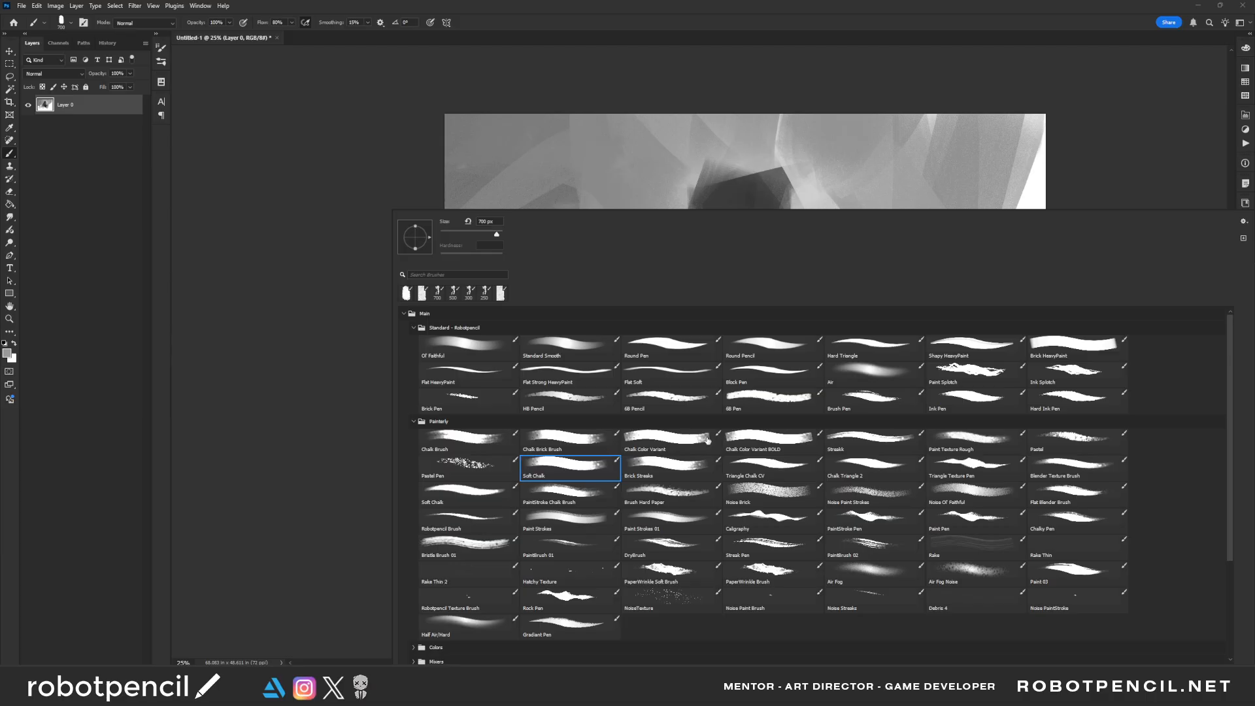
left_click(892, 567)
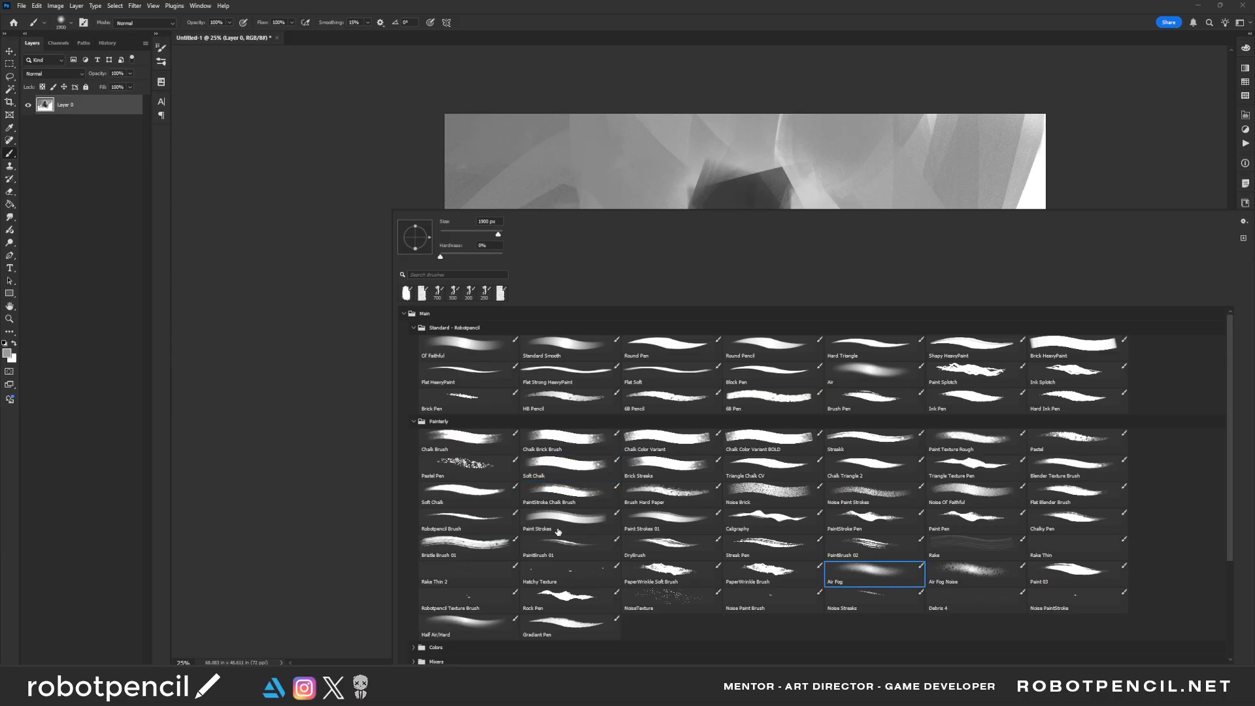
left_click(208, 516)
left_click(589, 339, "alt")
left_click_drag(545, 351, 499, 404)
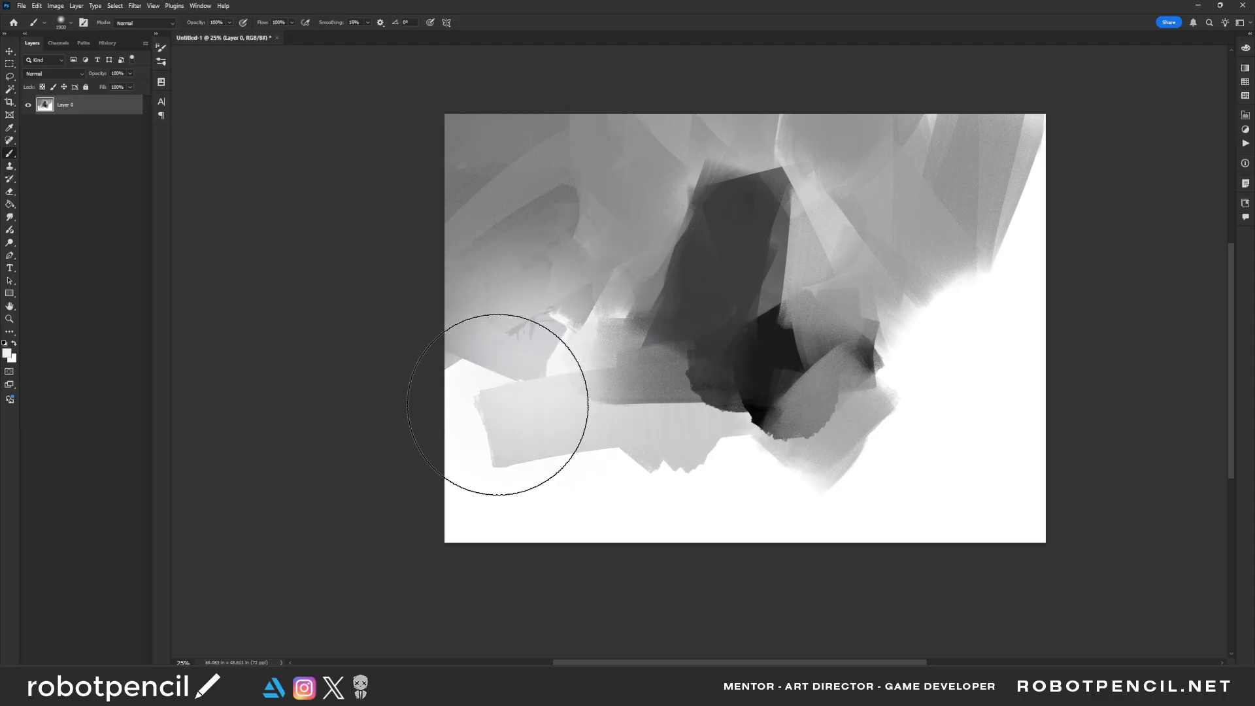
Step: Enlarge the fog brush, reset the colours to default and paint soft black shading into the lower-left corner
key("]")
key("]")
key("]")
key("d")
mouse_move(639, 483)
left_mouse_down()
mouse_move(521, 485)
mouse_move(422, 396)
mouse_move(427, 356)
left_mouse_up()
Step: Enlarge the fog brush further and darken the whole upper canvas with broad soft black passes
key("]")
key("]")
key("]")
key("]")
key("]")
key("]")
key("]")
key("]")
key("]")
key("]")
key("]")
key("]")
key("]")
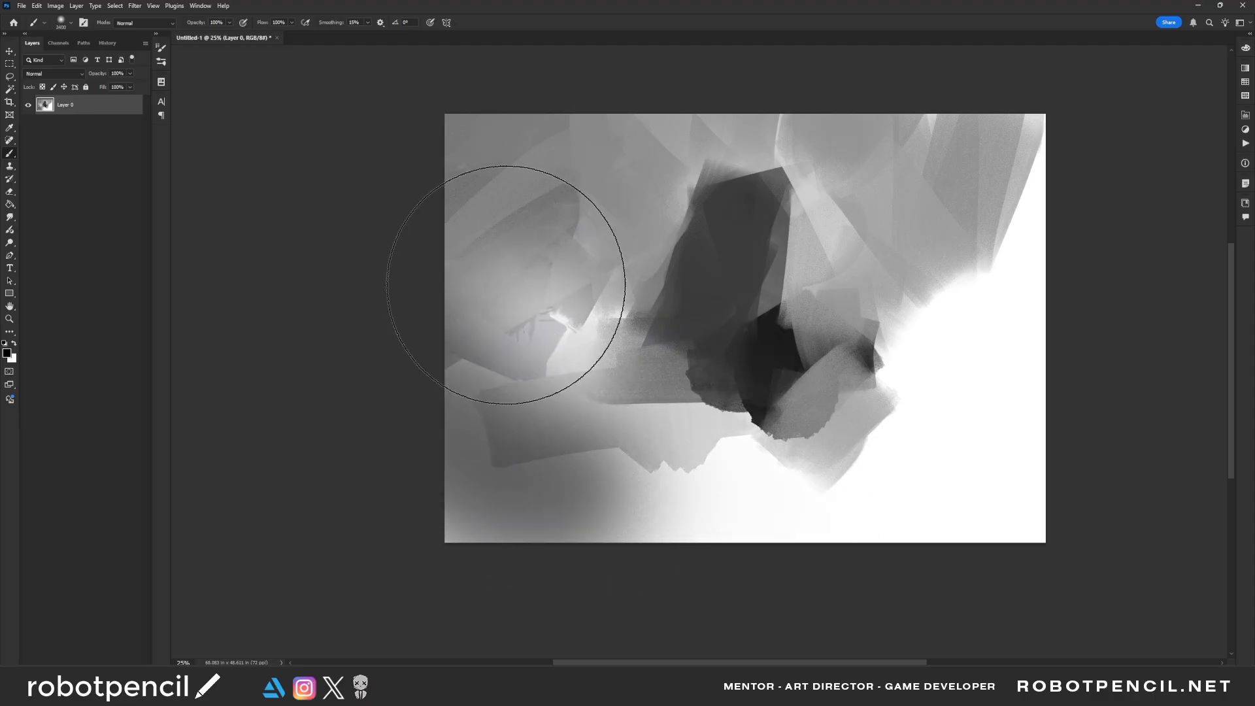
mouse_move(532, 186)
left_mouse_down()
mouse_move(636, 160)
mouse_move(995, 178)
mouse_move(910, 560)
left_mouse_up()
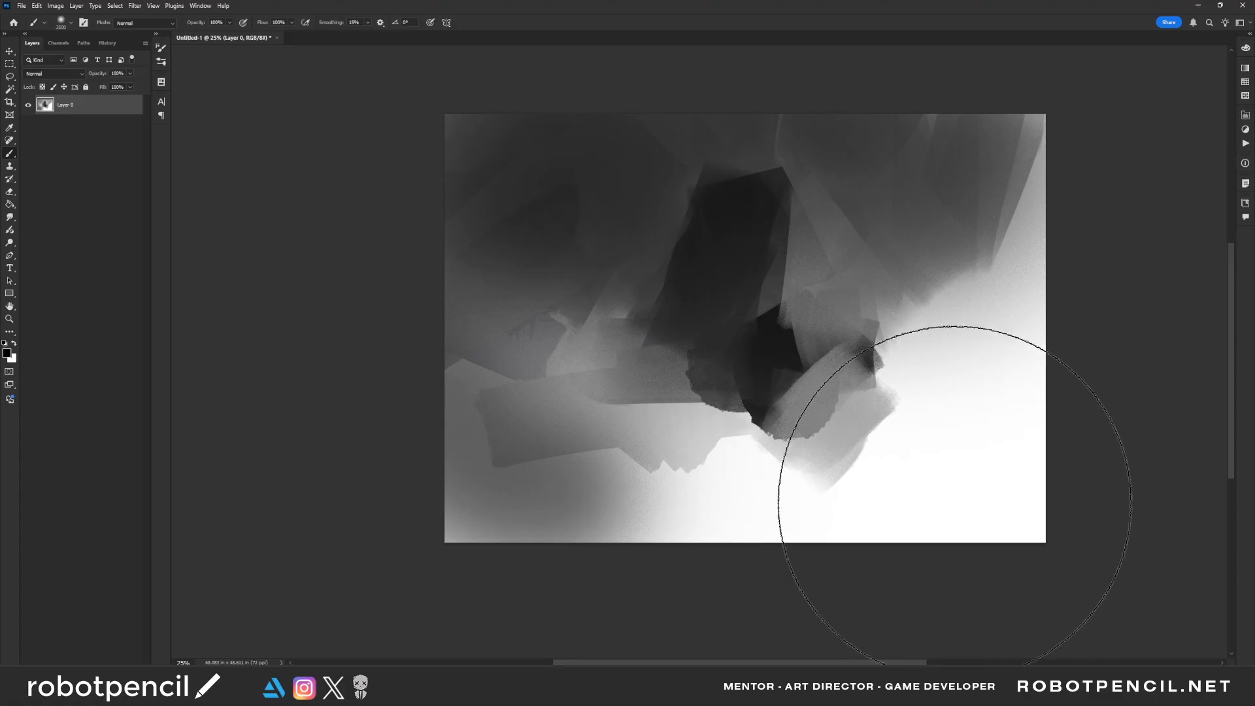
Step: Try very large soft dark and light fog passes over the left half of the canvas
key("]")
key("]")
left_click_drag(597, 379, 555, 365)
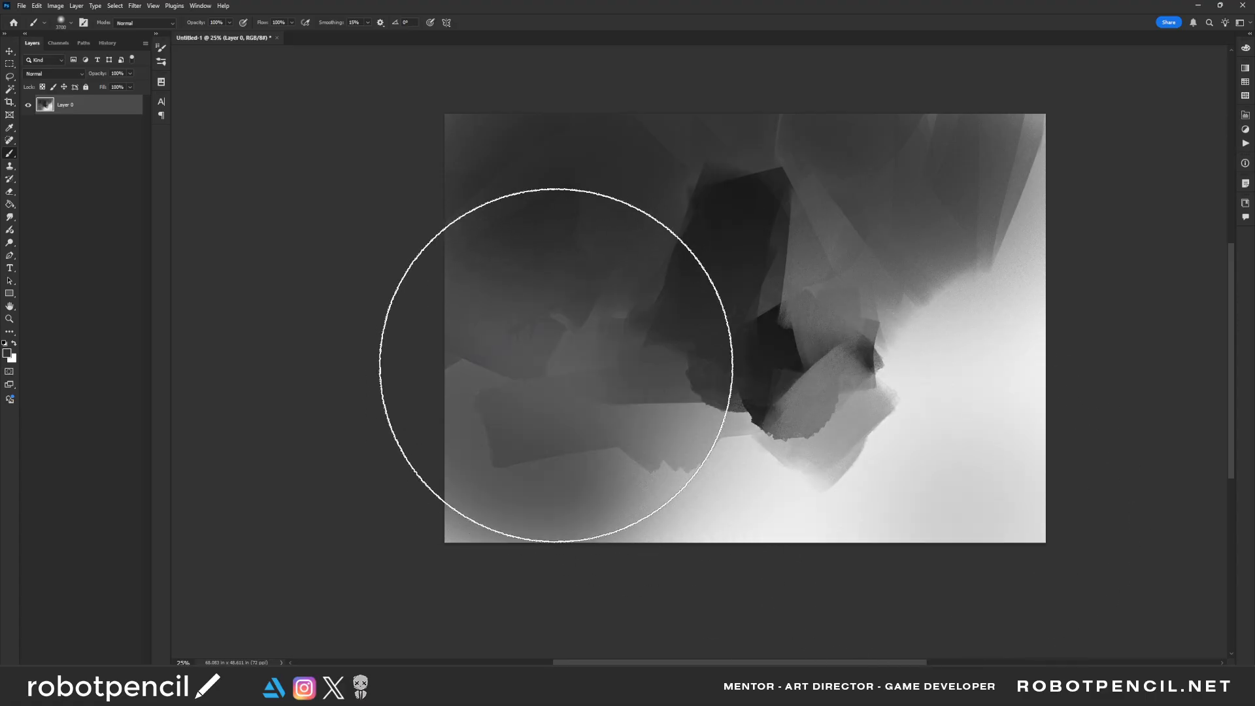
left_click(784, 392, "alt")
left_click_drag(643, 425, 708, 412)
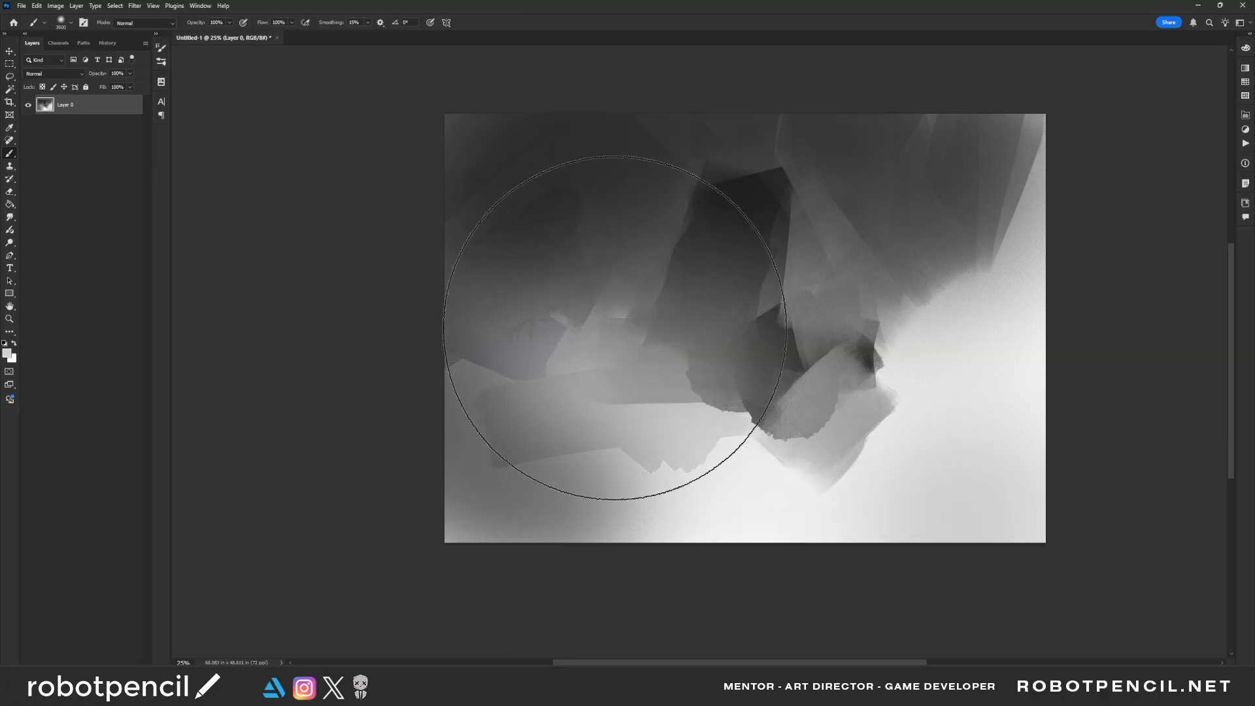
Step: Select the Air Fog Noise brush, paint grainy sampled dark grey over the left and centre, and reduce the brush size
right_click(688, 364)
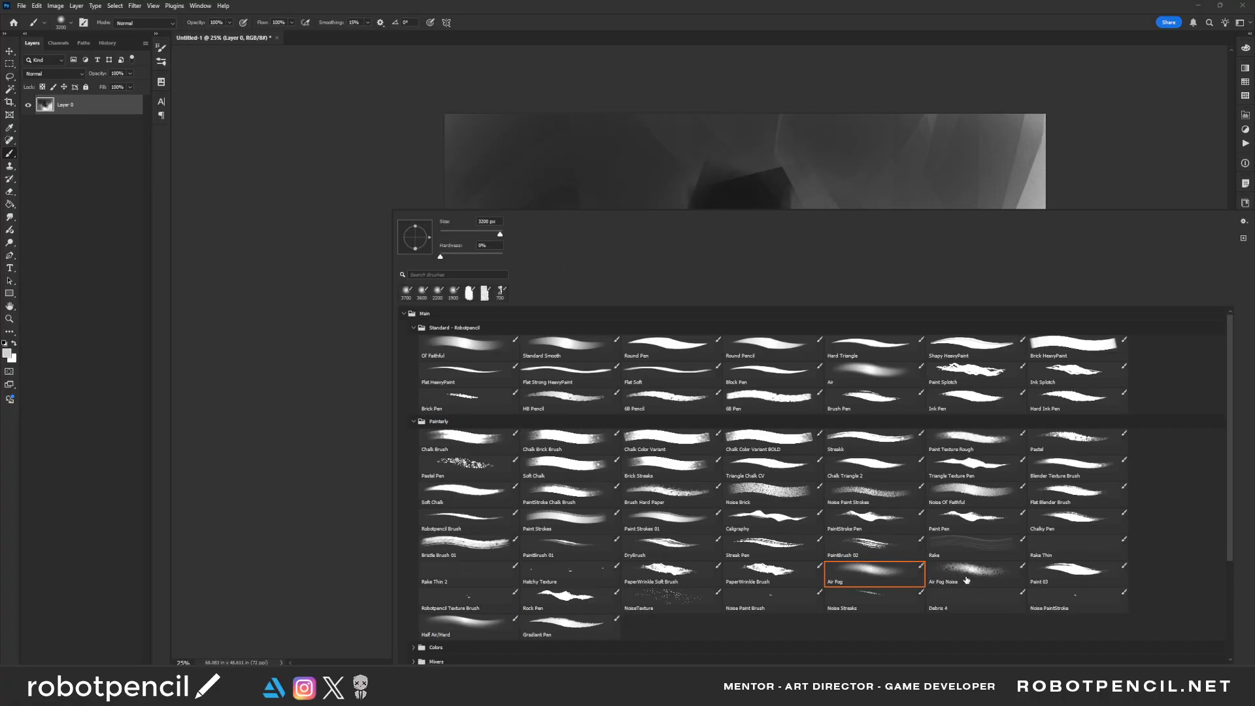
left_click(296, 397)
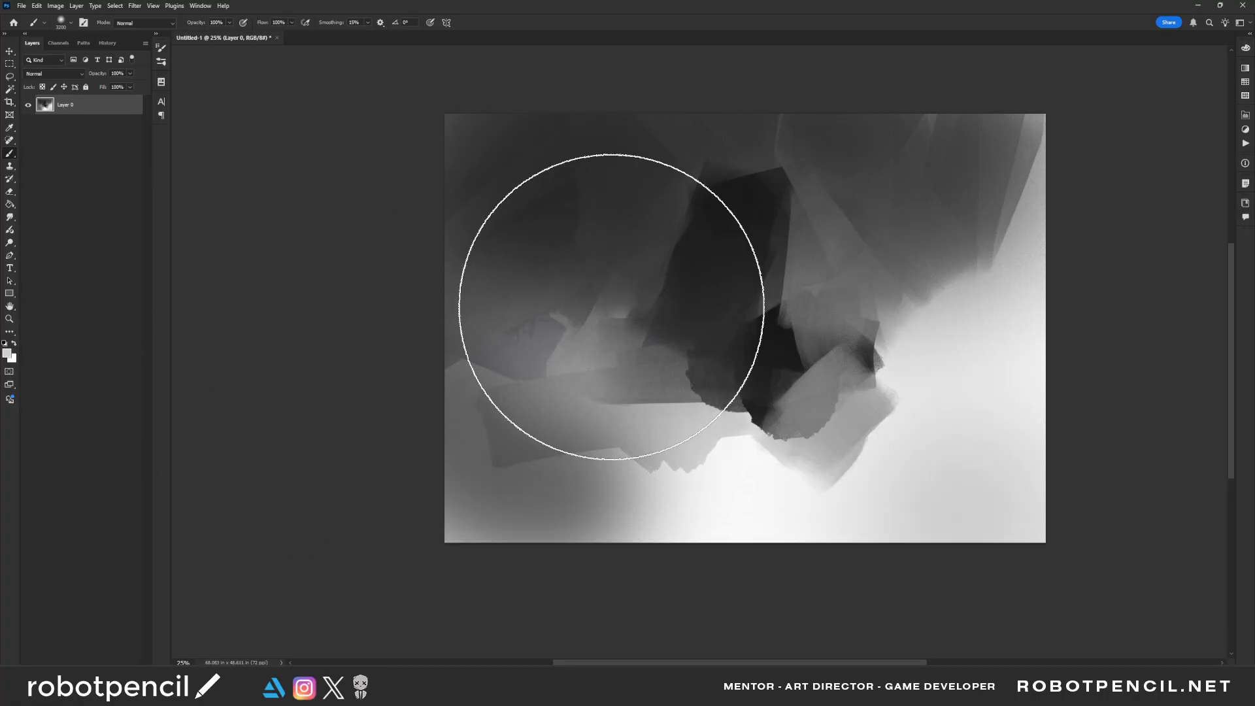
left_click(629, 321, "alt")
left_click_drag(620, 285, 699, 258)
key("bracketleft")
key("bracketleft")
key("bracketleft")
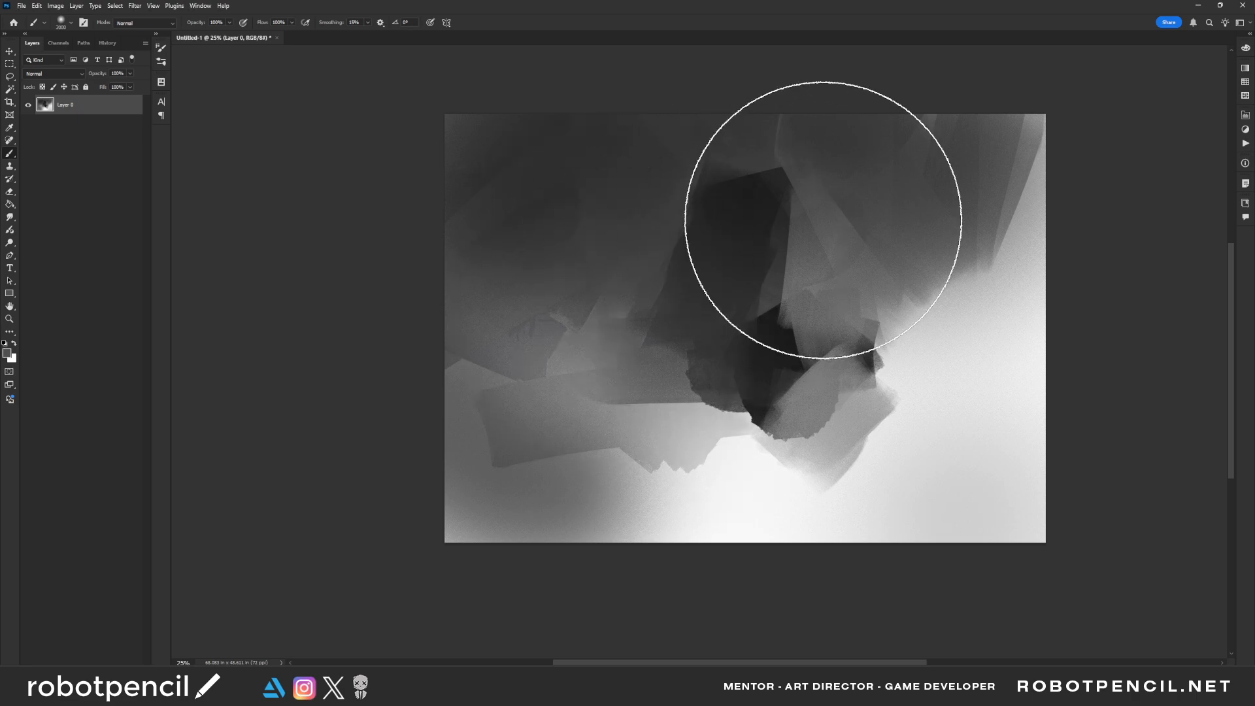
Step: Select the Air brush and paint a soft black pass over the dark central shape
right_click(838, 208)
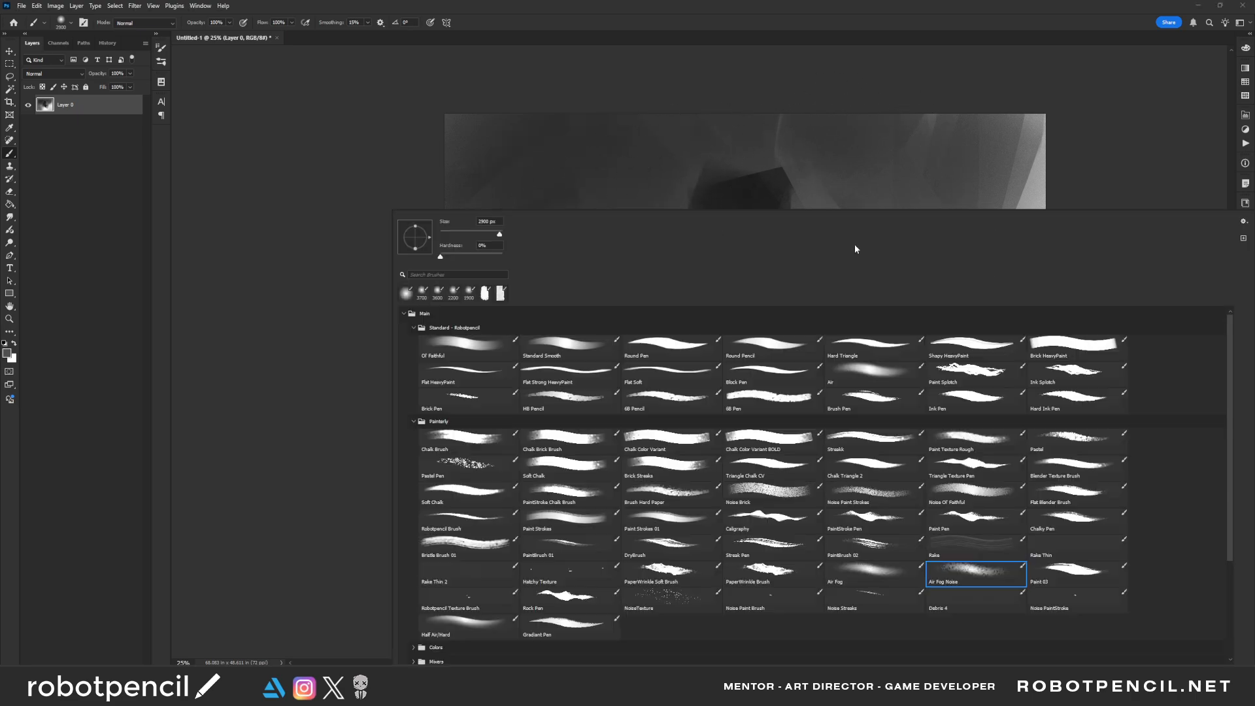
left_click(878, 378)
left_click(280, 392)
mouse_move(728, 307)
left_mouse_down()
mouse_move(756, 308)
mouse_move(789, 262)
left_mouse_up()
Step: Select a rectangular chalk brush from the Painterly set and greatly reduce its size
right_click(821, 320)
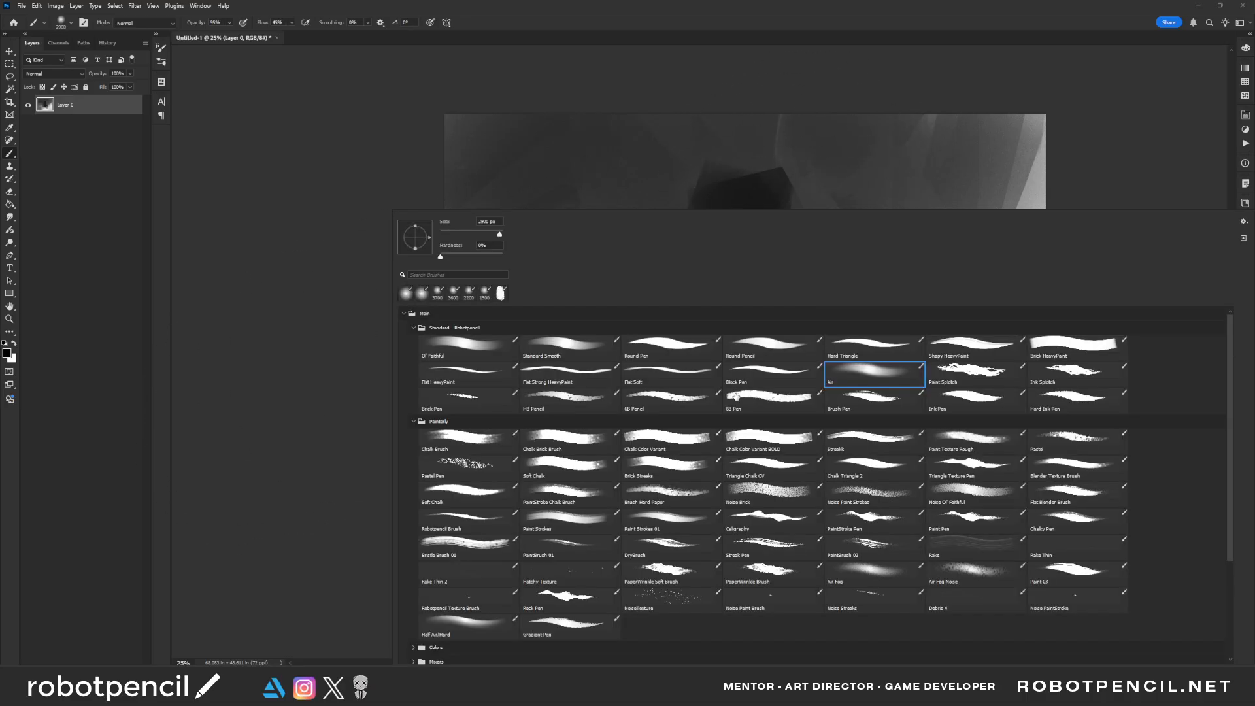
left_click(774, 439)
left_click(319, 429)
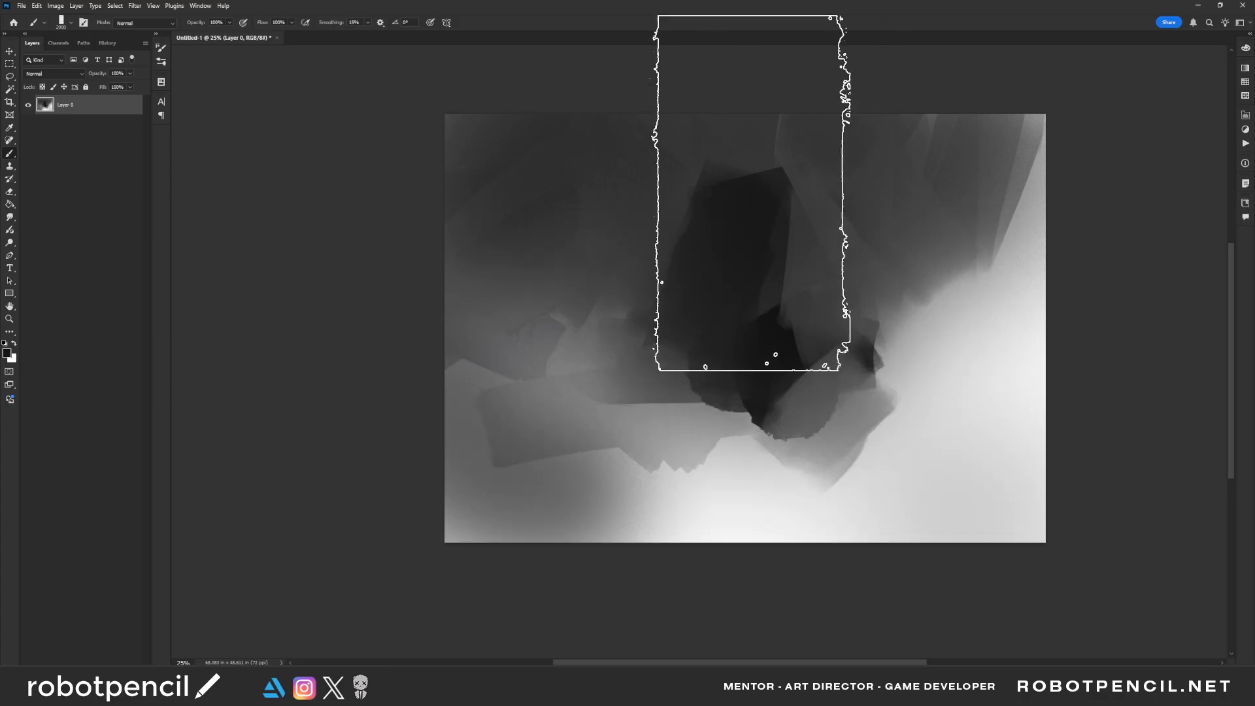
key("bracketleft")
key("bracketleft")
key("bracketleft")
key("bracketleft")
key("bracketleft")
key("bracketleft")
key("bracketleft")
key("bracketleft")
key("bracketleft")
key("bracketleft")
key("bracketleft")
key("bracketleft")
key("bracketleft")
key("bracketleft")
key("bracketleft")
key("bracketleft")
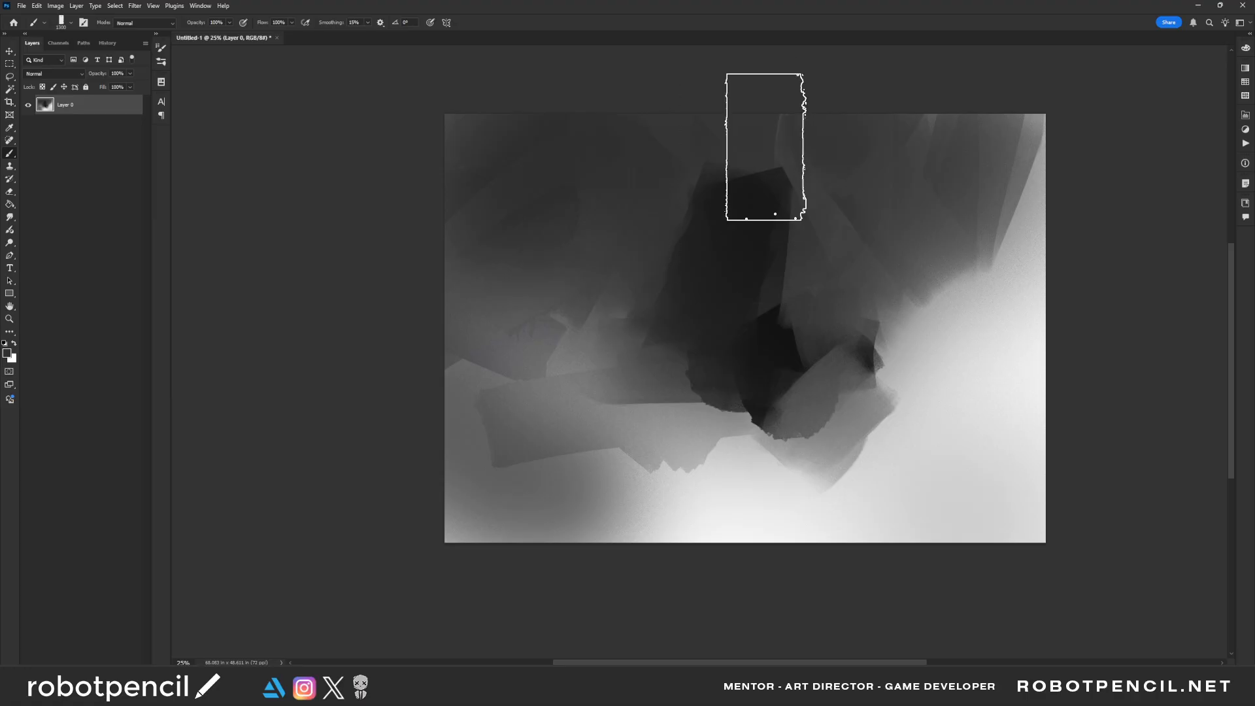
Step: Paint dark grey strokes over the upper centre and the top of the black shape, shrinking the chalk brush further
key("bracketleft")
key("bracketleft")
key("bracketleft")
key("bracketleft")
key("bracketleft")
key("bracketleft")
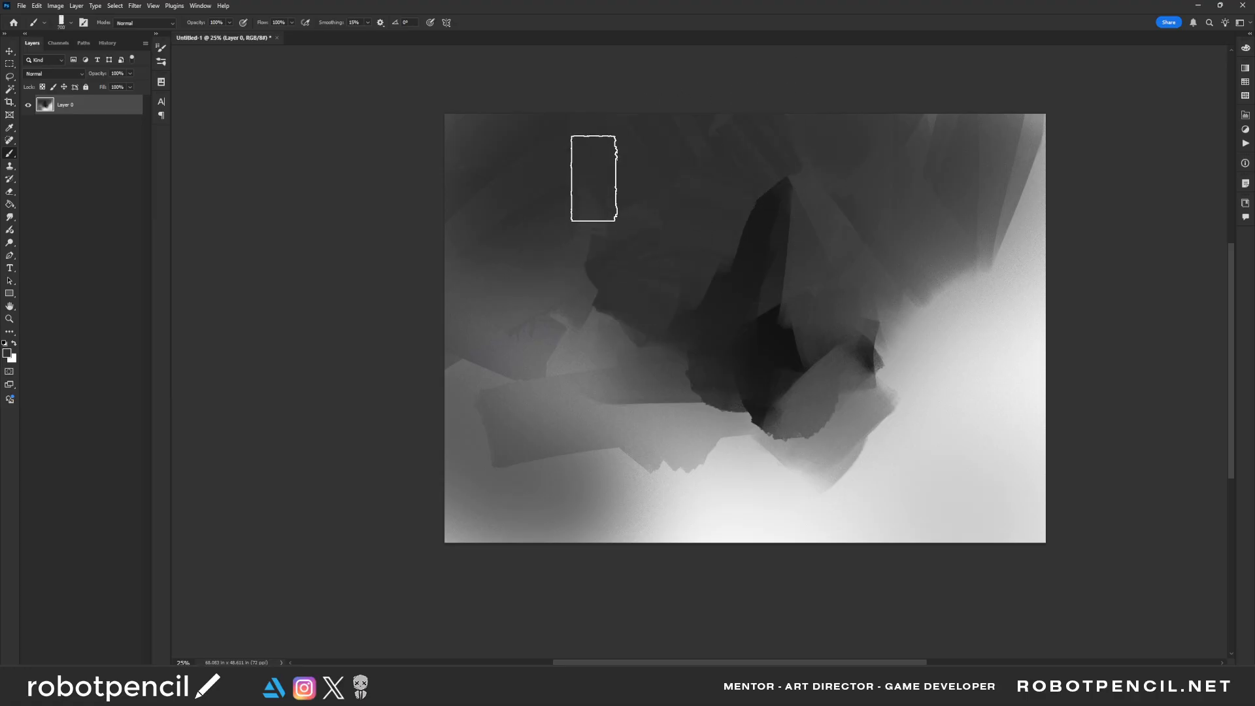
Step: Enlarge the chalk brush and block in dark grey and sampled purplish grey over the lower part of the canvas's left half
key("bracketright")
mouse_move(556, 345)
left_mouse_down()
mouse_move(598, 342)
mouse_move(487, 398)
mouse_move(499, 365)
mouse_move(629, 473)
left_mouse_up()
key("bracketright")
key("bracketright")
key("bracketright")
left_click(502, 366, "alt")
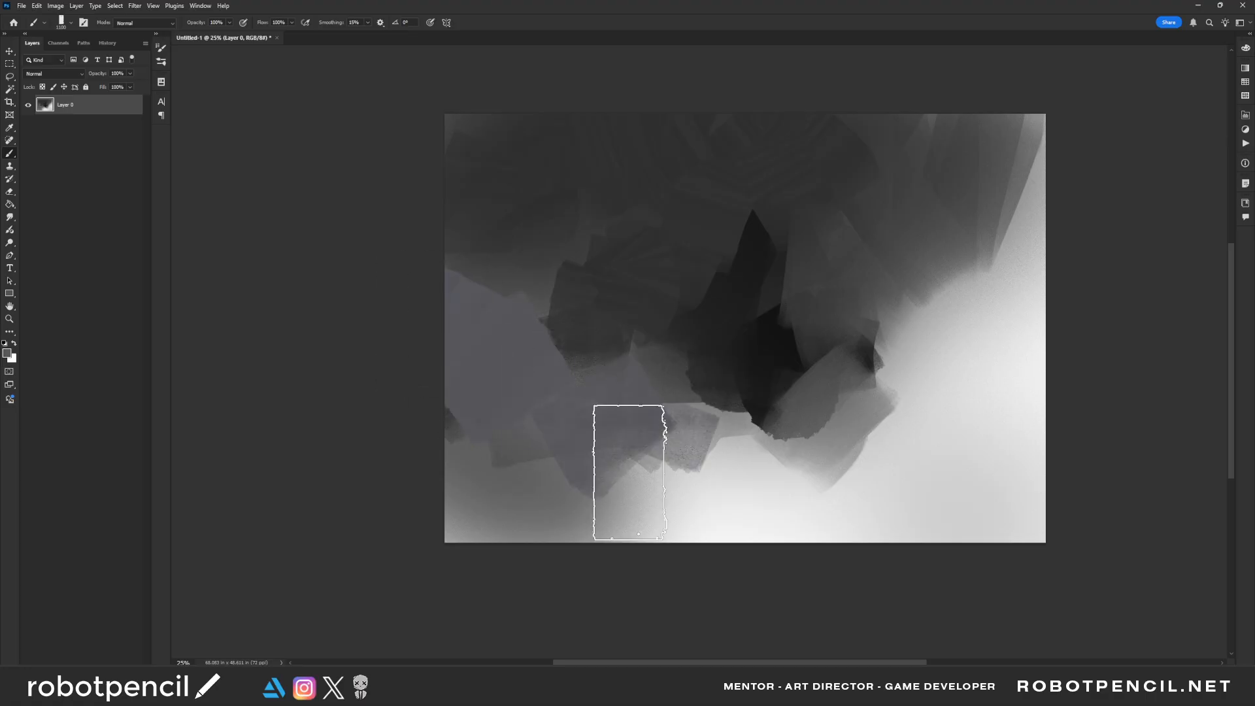
Step: Sample greys from the canvas and paint large dark blocks across the left and lower right, plus a lighter patch at the upper right
left_click(574, 288, "alt")
mouse_move(508, 352)
left_mouse_down()
mouse_move(438, 448)
mouse_move(550, 544)
mouse_move(954, 506)
mouse_move(872, 342)
mouse_move(1008, 309)
mouse_move(1002, 370)
left_mouse_up()
left_click(891, 244, "alt")
mouse_move(890, 276)
left_mouse_down()
mouse_move(910, 294)
mouse_move(1014, 241)
left_mouse_up()
Step: Select the Chalk Brick Brush and paint a broad block of sampled black over the centre of the canvas
key("ctrl+n")
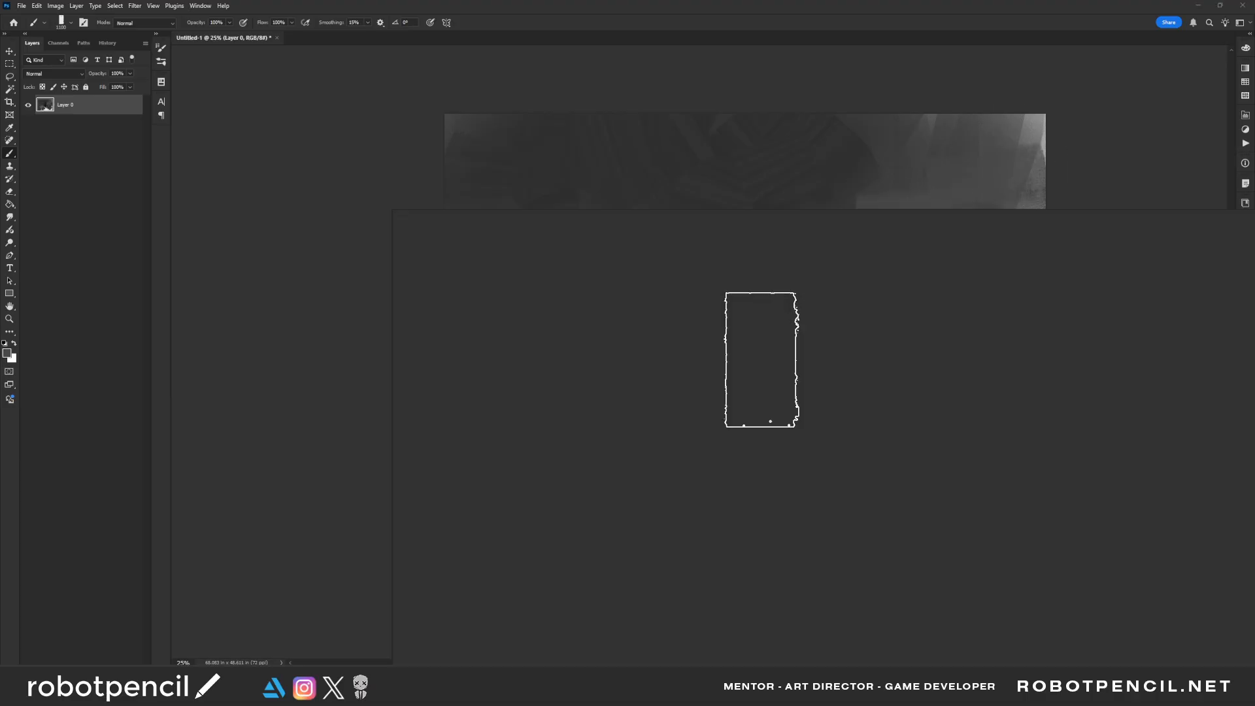
left_click(540, 437)
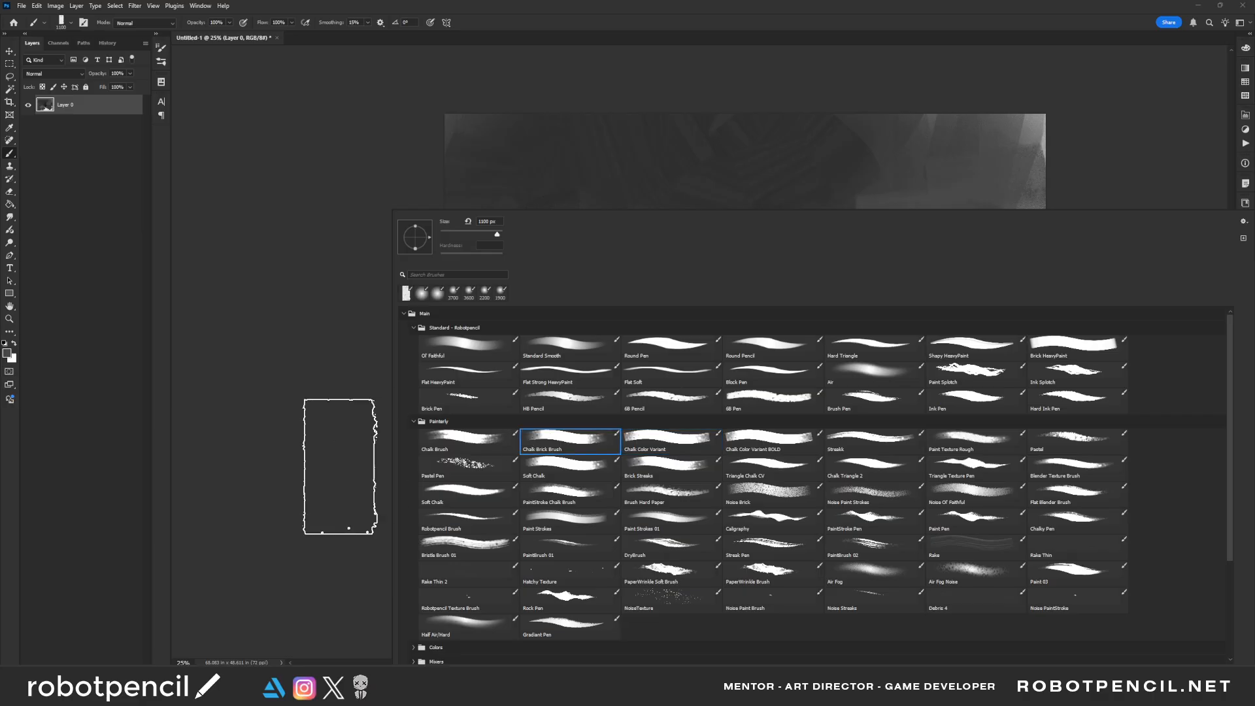
left_click(347, 470)
left_click(758, 334, "alt")
mouse_move(755, 269)
left_mouse_down()
mouse_move(755, 330)
mouse_move(815, 398)
left_mouse_up()
left_click(784, 321)
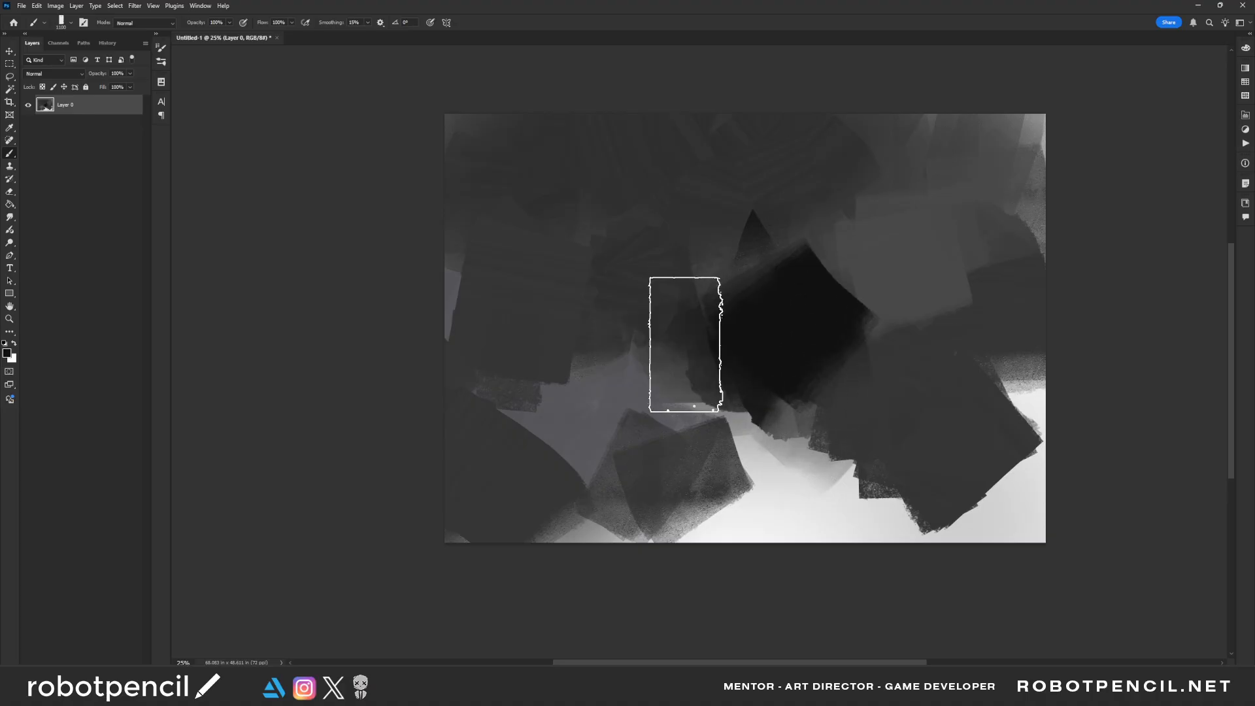
Step: Sample dark greys around the central black block and paint over its left and upper parts to reshape it
left_click(721, 304, "alt")
mouse_move(743, 314)
left_mouse_down()
mouse_move(676, 336)
mouse_move(535, 306)
mouse_move(607, 413)
mouse_move(661, 423)
mouse_move(752, 327)
left_mouse_up()
left_click(748, 224, "alt")
mouse_move(711, 202)
left_mouse_down()
mouse_move(736, 266)
mouse_move(817, 297)
mouse_move(723, 294)
left_mouse_up()
Step: Sample black, reduce the brush size, and paint the head, shoulders and chest of a figure in the centre
left_click(829, 294, "alt")
key("bracketleft")
key("bracketleft")
key("bracketleft")
key("bracketleft")
key("bracketleft")
key("bracketleft")
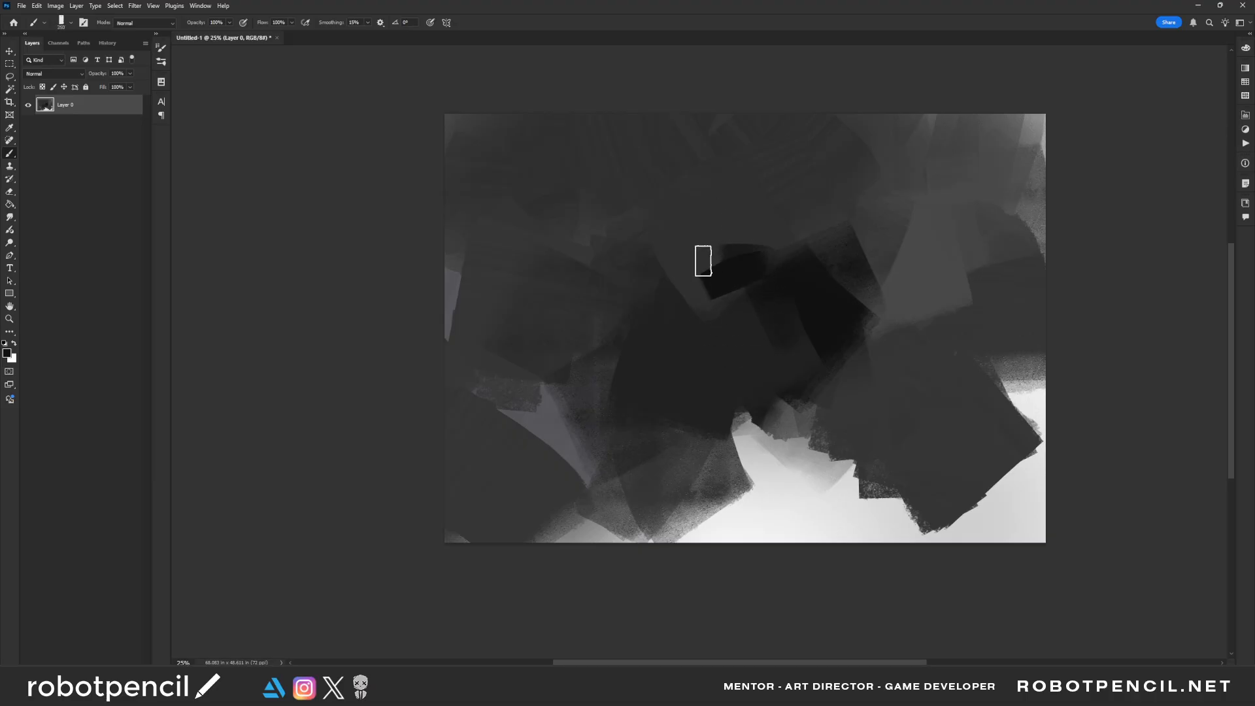
key("bracketright")
key("bracketright")
key("bracketright")
mouse_move(718, 248)
left_mouse_down()
mouse_move(687, 317)
mouse_move(751, 284)
left_mouse_up()
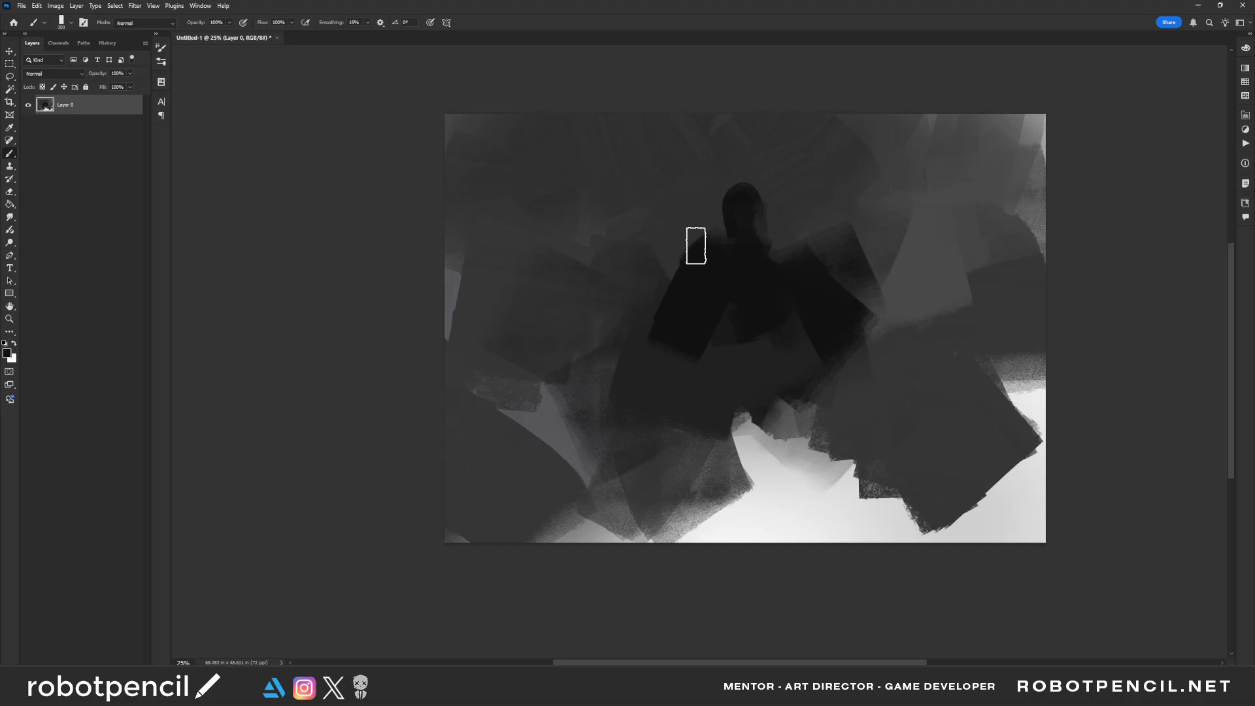
Step: Paint the figure's outstretched raised arm and fist in black on the left, undoing the excess strokes on the fist
left_click_drag(664, 243, 693, 253)
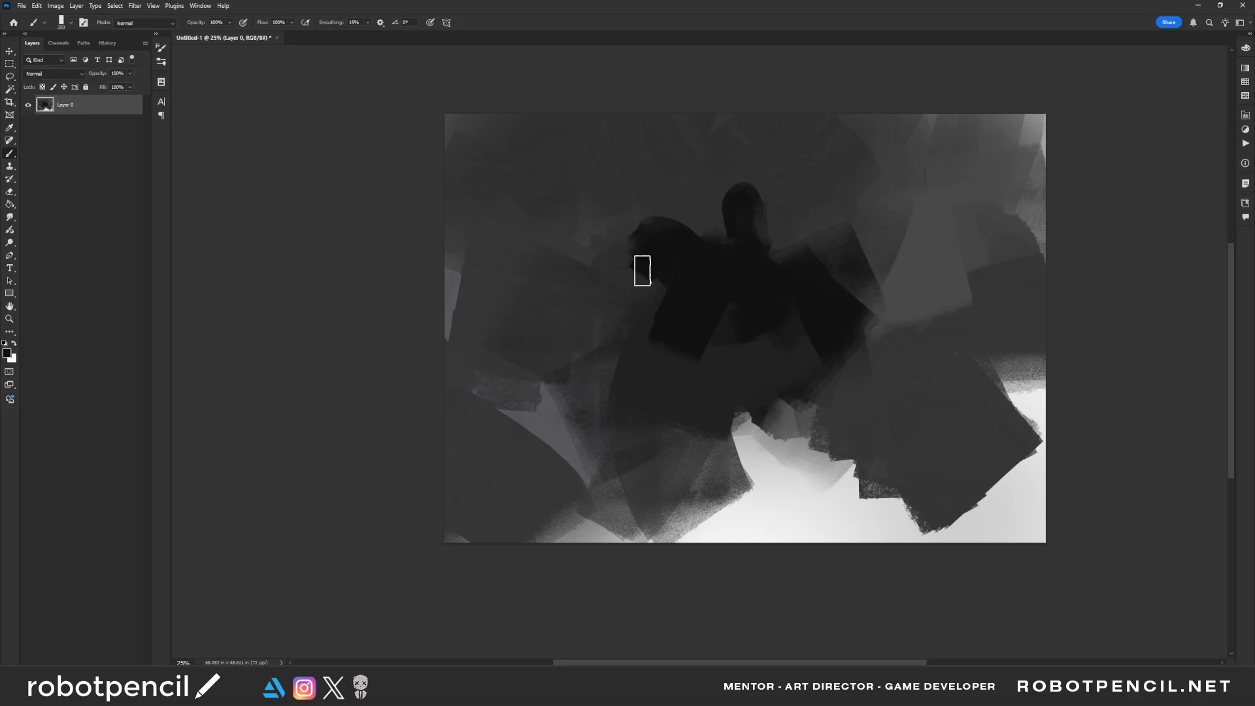
left_click_drag(569, 250, 640, 272)
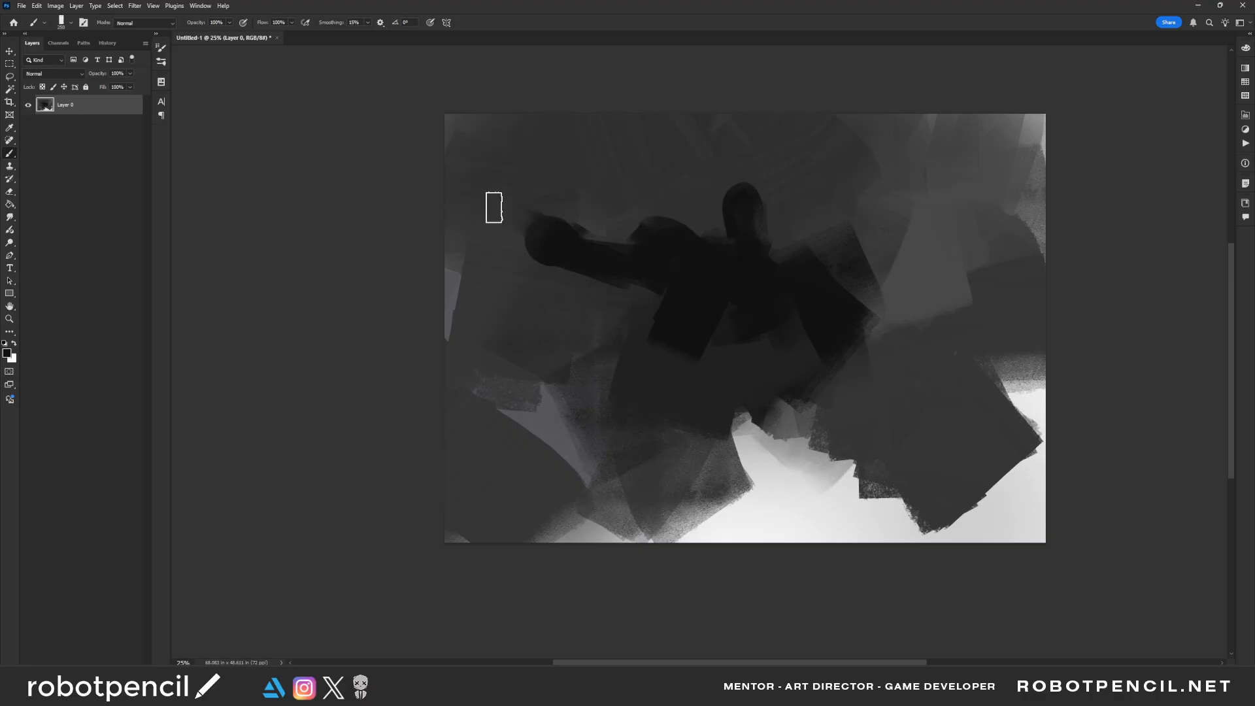
left_click_drag(553, 237, 512, 232)
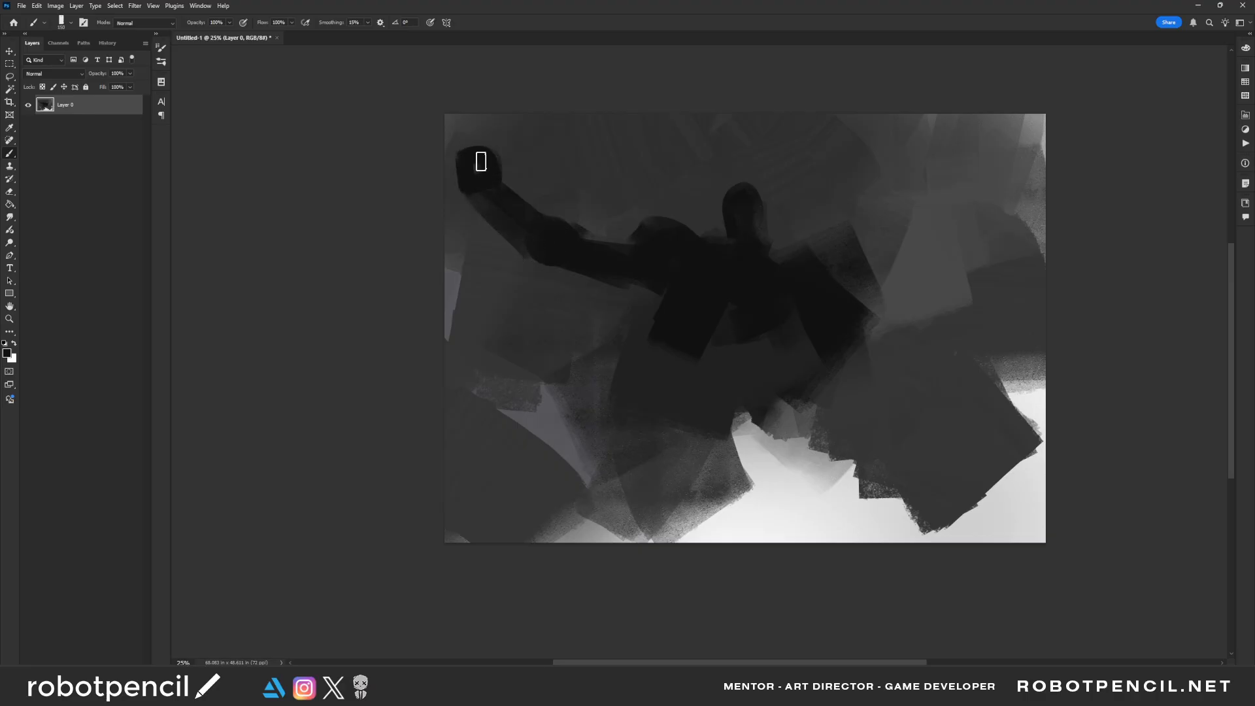
key("ctrl+z")
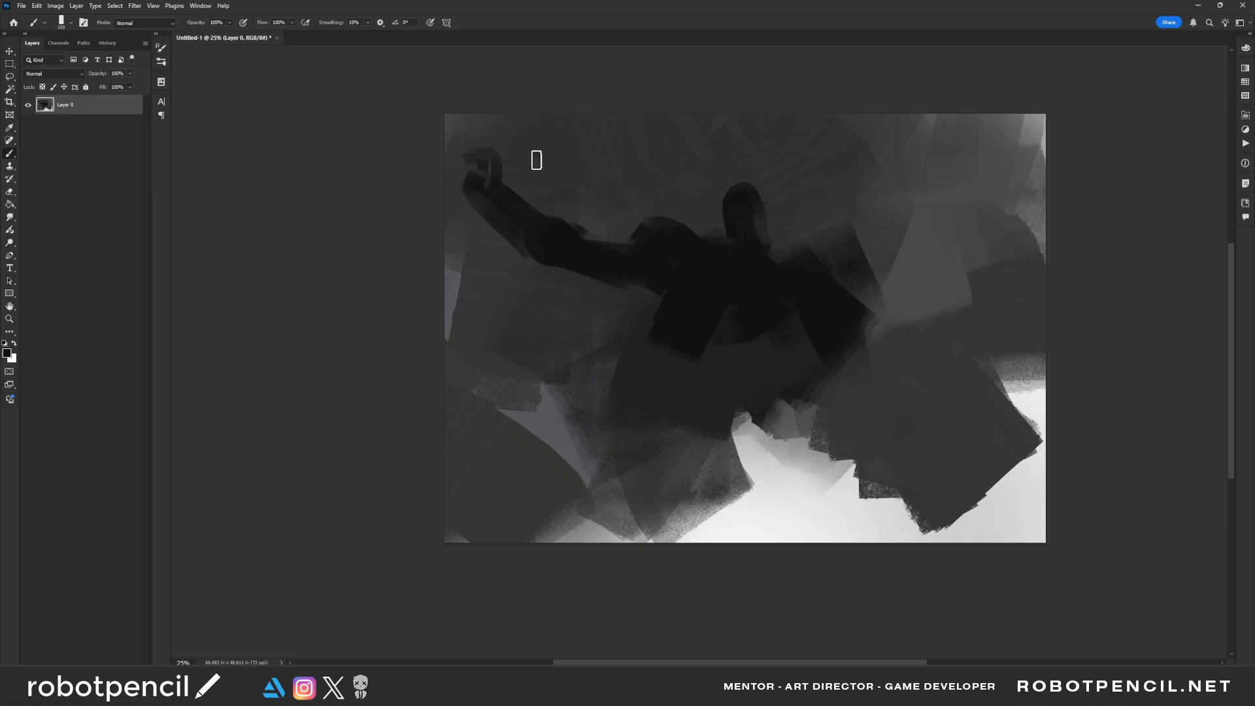
Step: Duplicate the painting layer, scale the copy to about 78%, and shift it up and to the right over the original
key("ctrl+t")
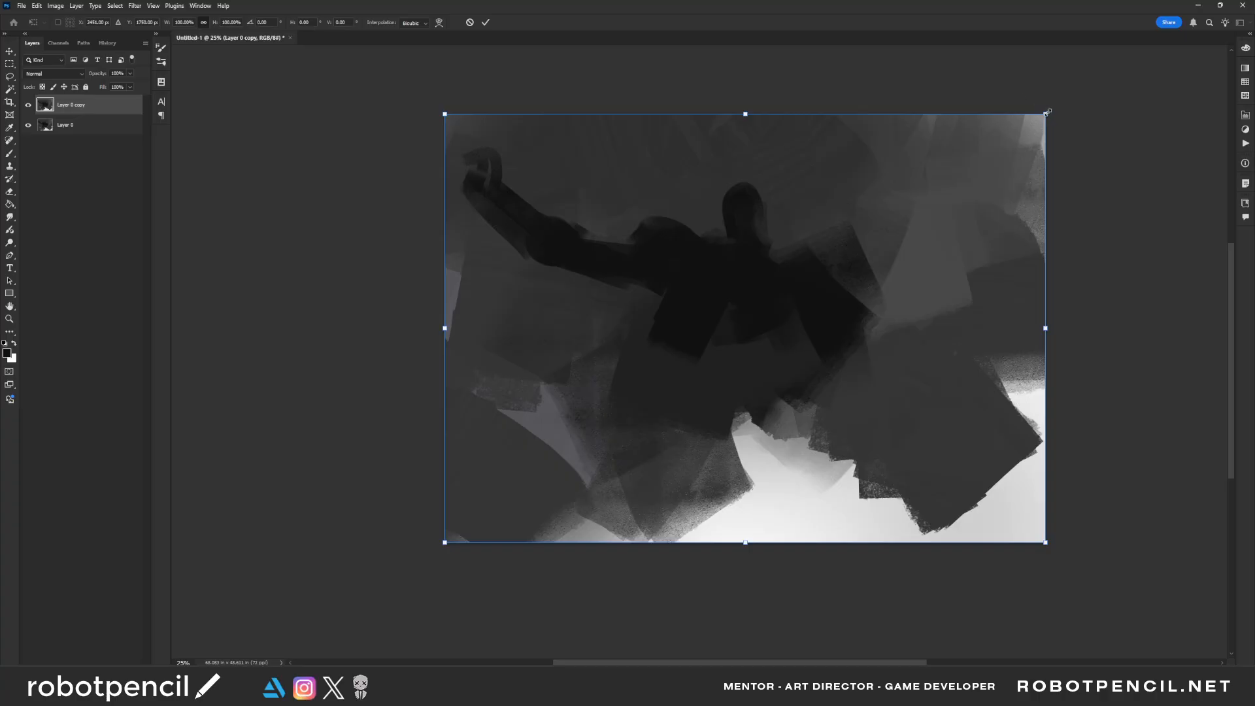
left_click_drag(1046, 112, 931, 208)
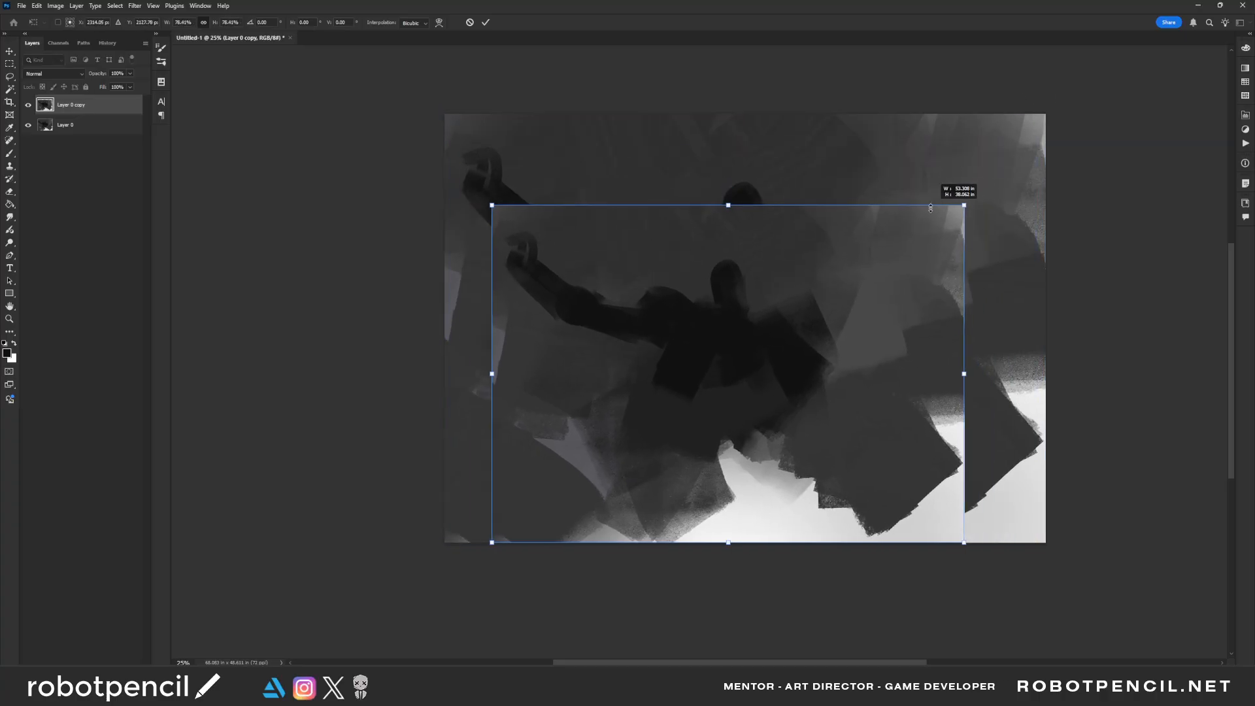
left_click_drag(836, 270, 891, 203)
key("Return")
key("b")
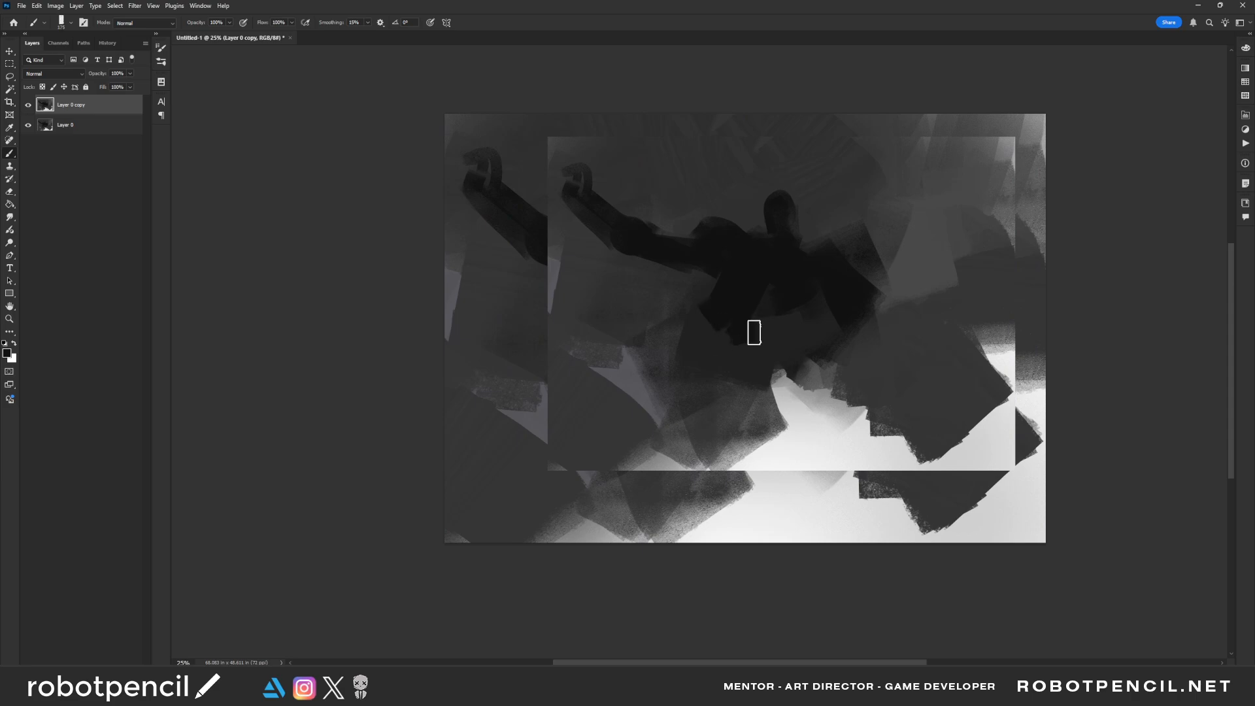
Step: Extend the figure's black torso downward, and cover the leftover original arm and upper-left corner with dark grey strokes
key("bracketright")
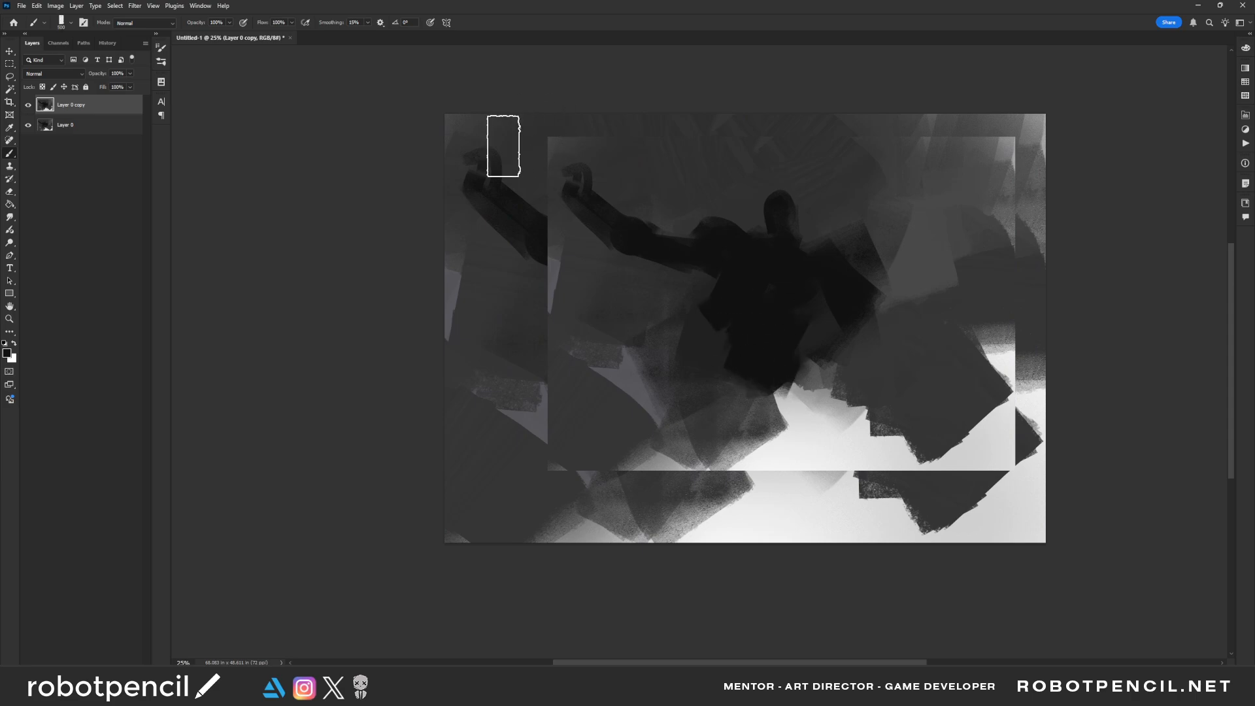
mouse_move(503, 146)
left_mouse_down()
mouse_move(453, 261)
mouse_move(509, 252)
mouse_move(555, 297)
mouse_move(452, 278)
left_mouse_up()
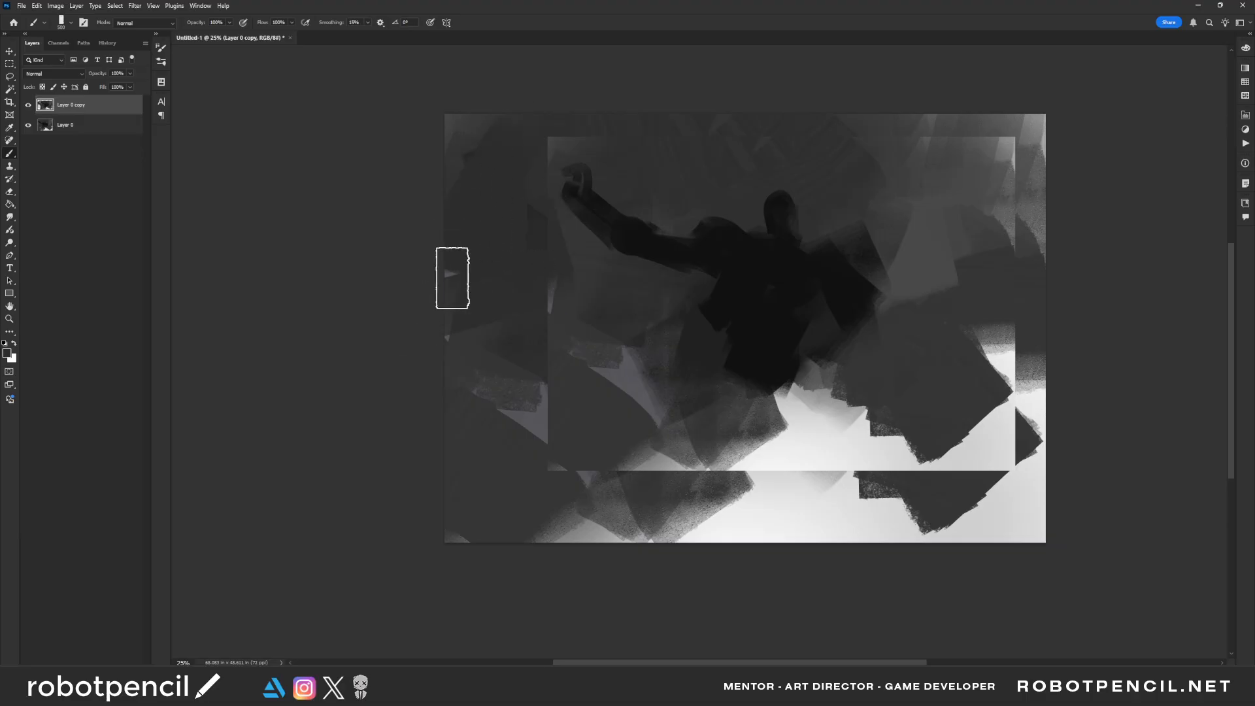
left_click_drag(577, 141, 479, 101)
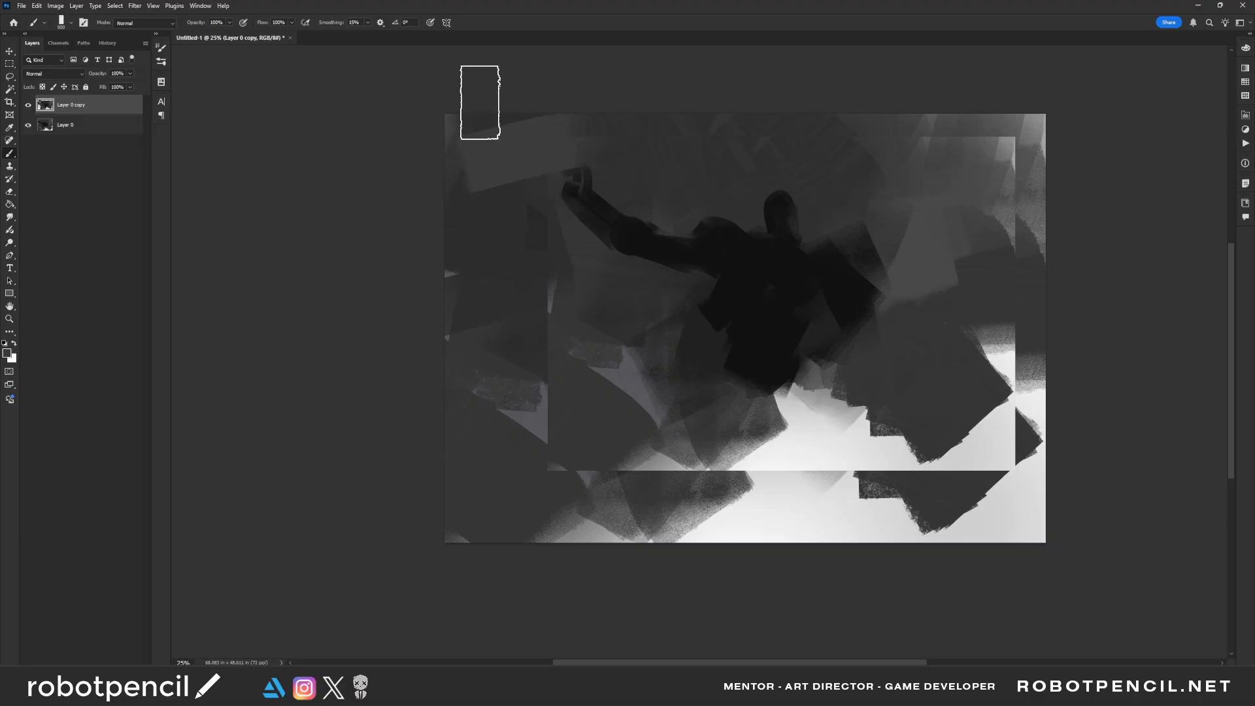
Step: Enlarge the brush and paint grey strokes over the copied layer's edge in the upper-right corner
key("bracketright")
key("bracketright")
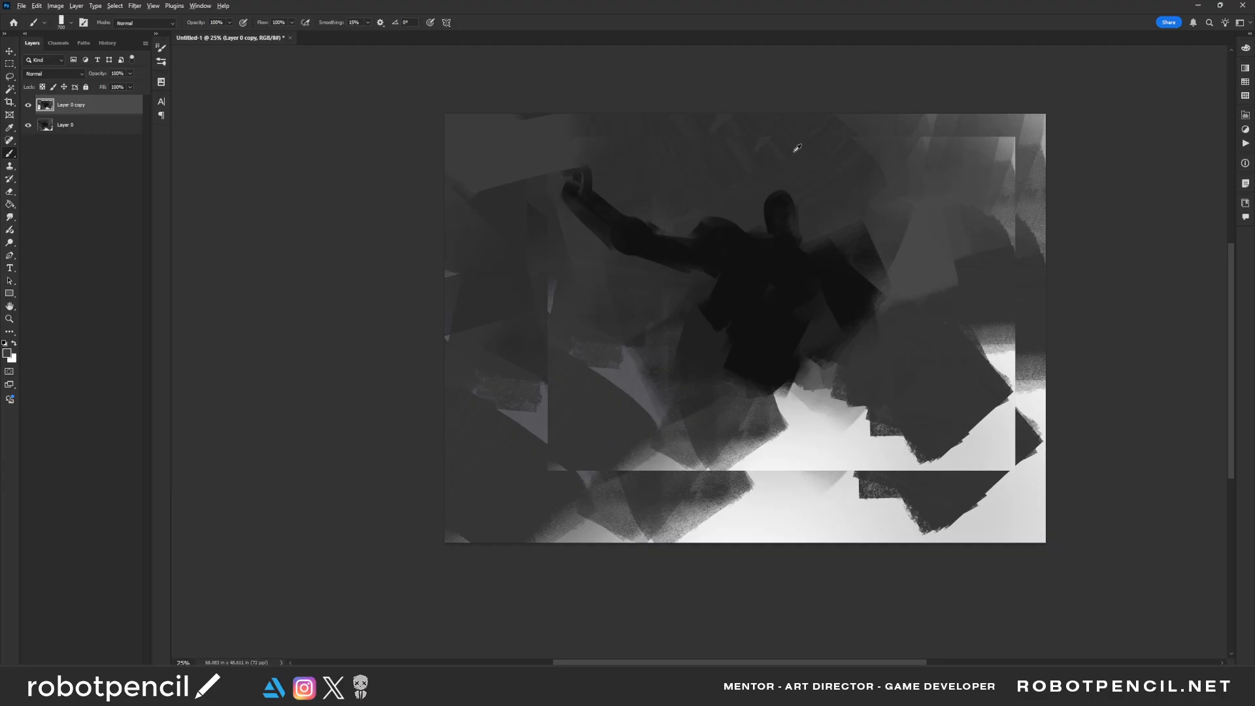
mouse_move(902, 135)
left_mouse_down()
mouse_move(972, 157)
mouse_move(1073, 98)
left_mouse_up()
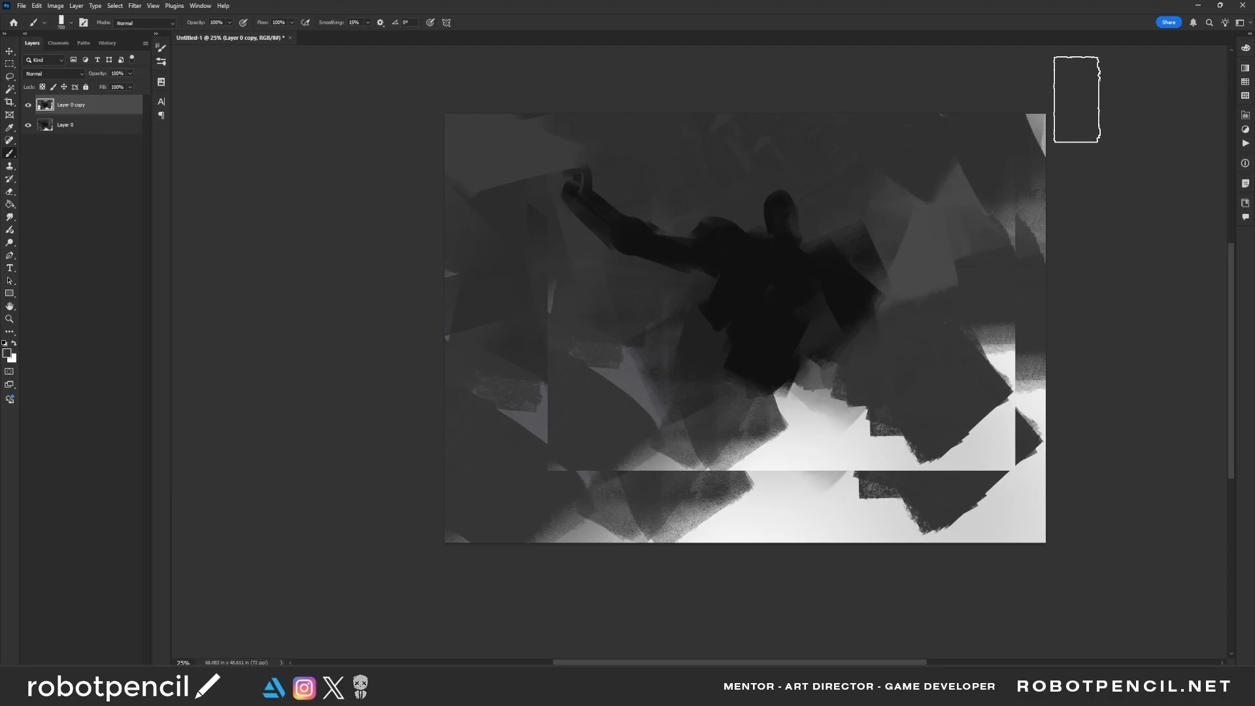
left_click_drag(997, 223, 1086, 123)
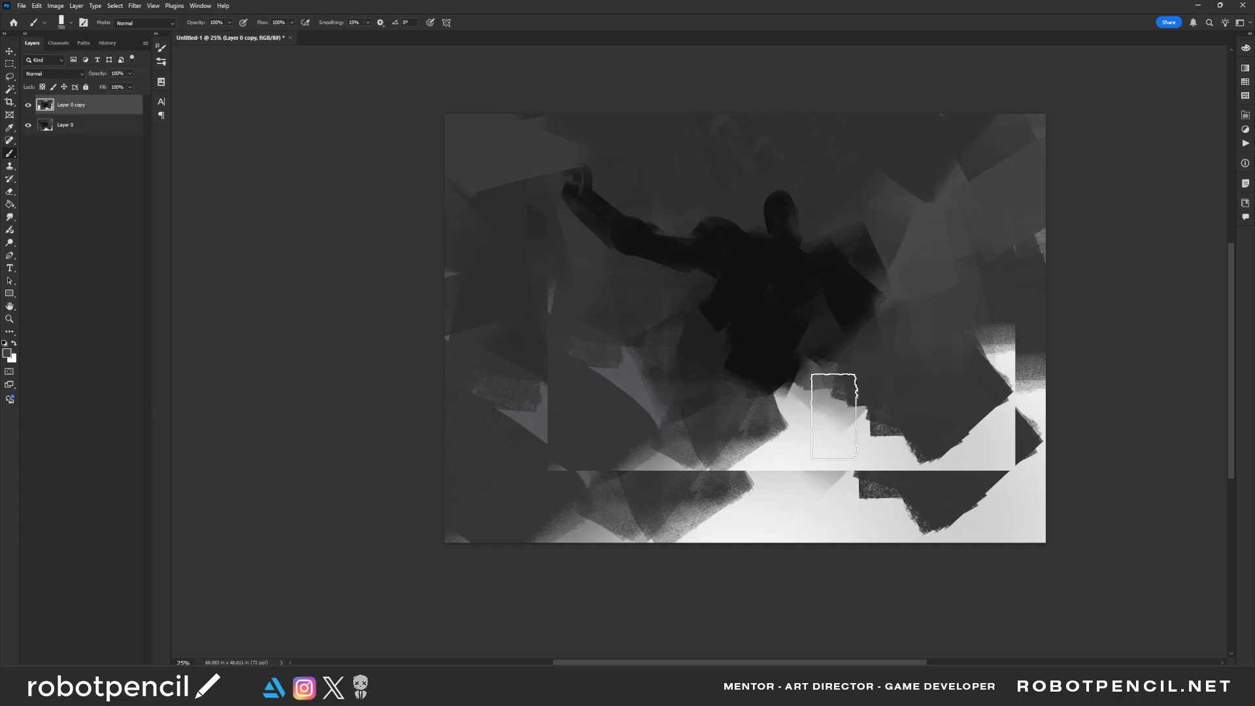
Step: Blend the copy's left edge with broad grey strokes and streak grey down over the bright areas below the figure
left_click_drag(562, 411, 536, 418)
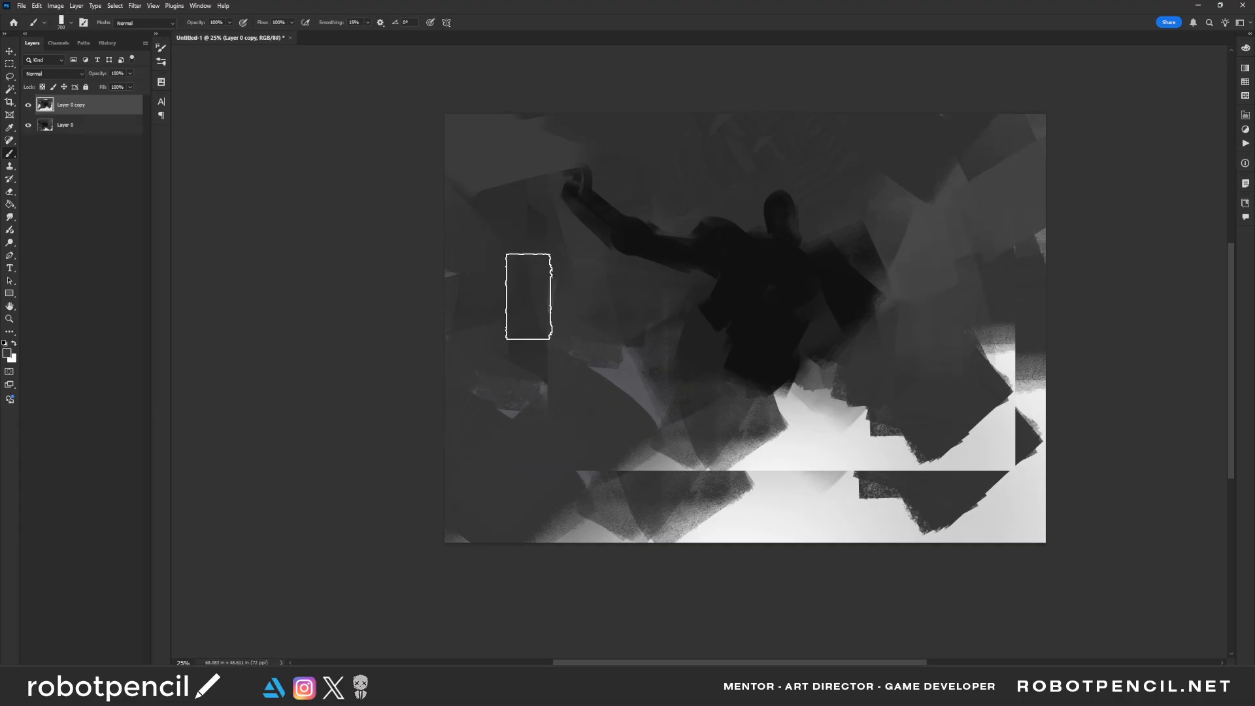
left_click_drag(528, 296, 507, 400)
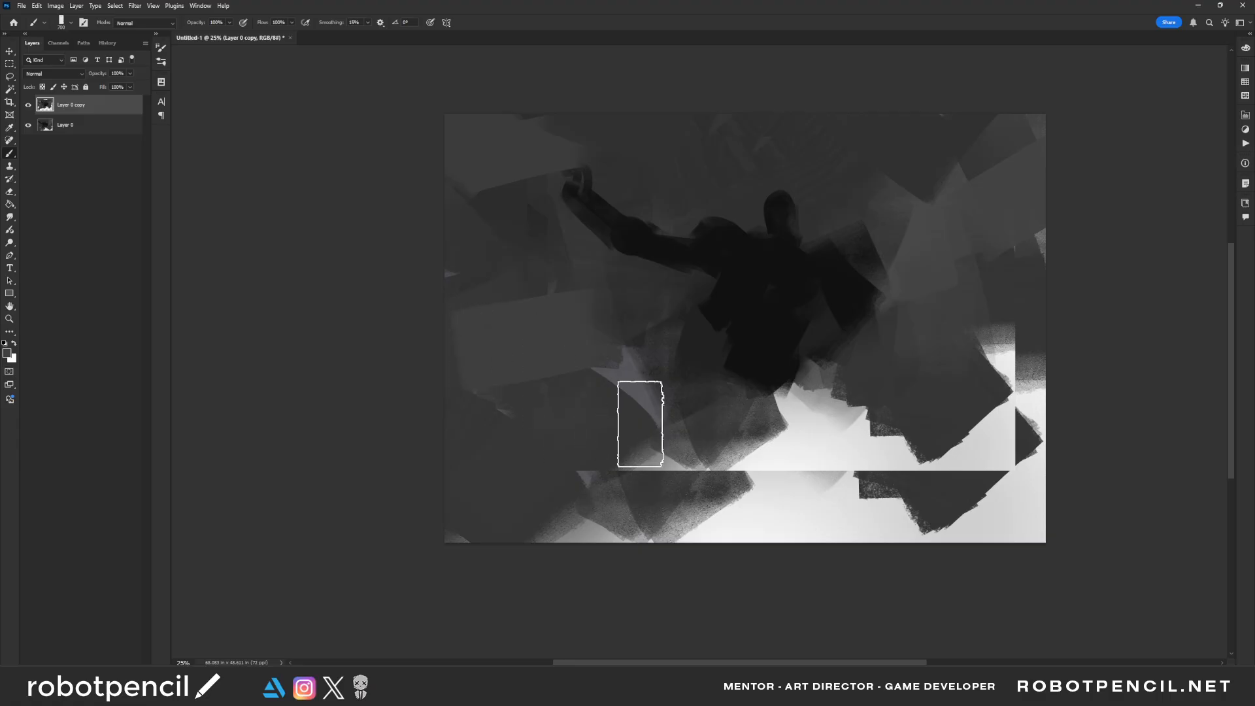
left_click_drag(813, 422, 782, 521)
left_click_drag(906, 370, 875, 512)
Step: Sample a darker grey and cover the bright patches and the copy's edge along the right side and lower-right corner
left_click(951, 398, "alt")
left_click_drag(947, 397, 1028, 563)
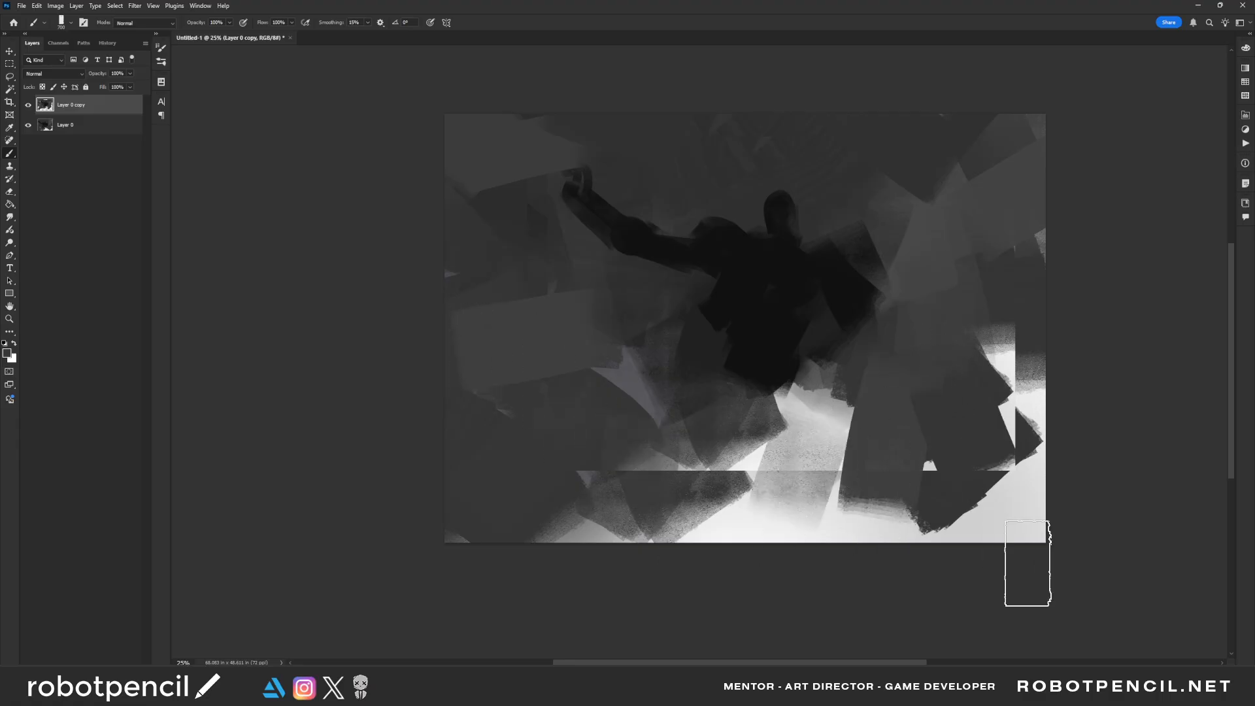
mouse_move(1014, 341)
left_mouse_down()
mouse_move(1082, 397)
mouse_move(990, 359)
left_mouse_up()
left_click_drag(981, 222, 1073, 200)
Step: Sample a lighter grey and paint broad beams across the upper right, left edge and lower left, undoing one upper-left stroke
left_click(919, 208, "alt")
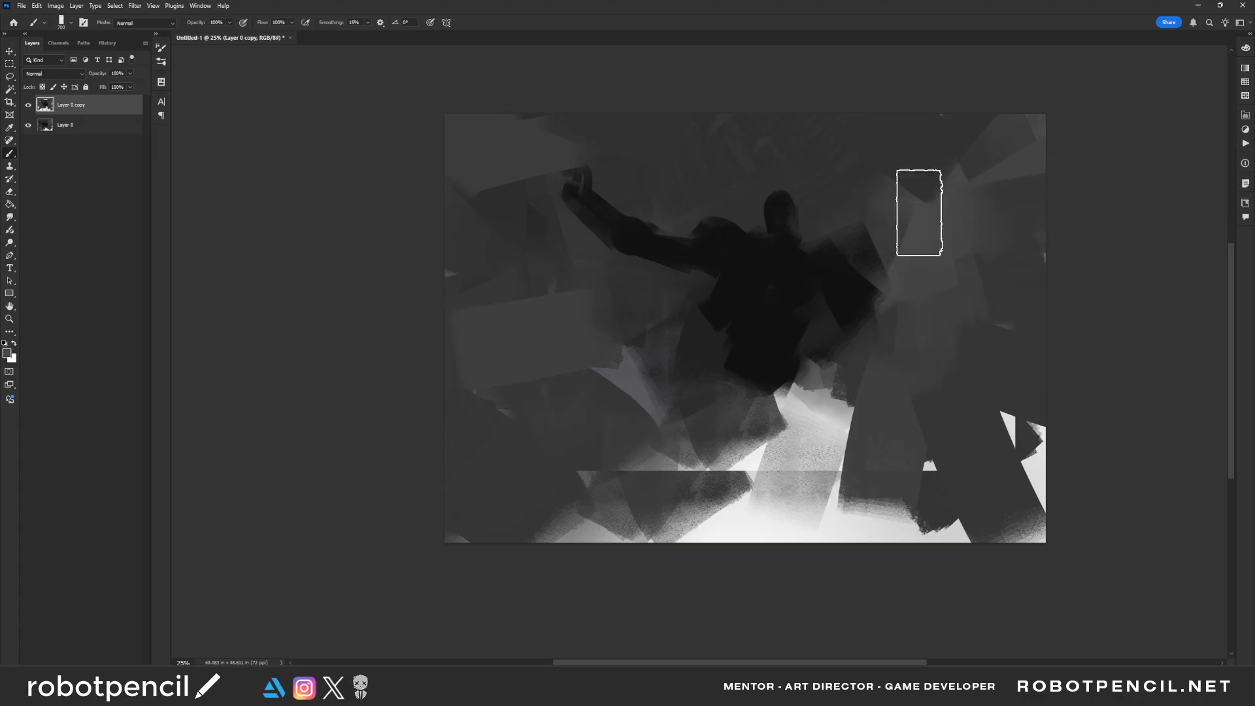
left_click_drag(919, 213, 1008, 85)
left_click_drag(454, 145, 499, 244)
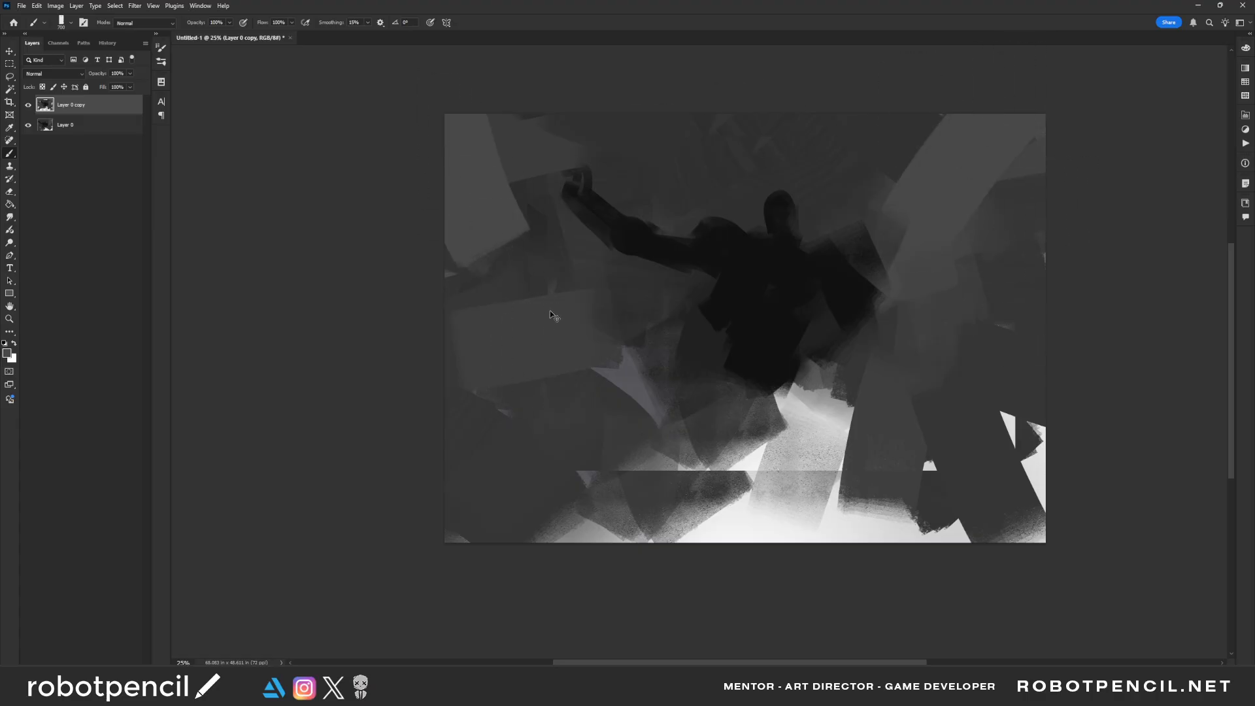
key("ctrl+z")
left_click_drag(409, 242, 581, 309)
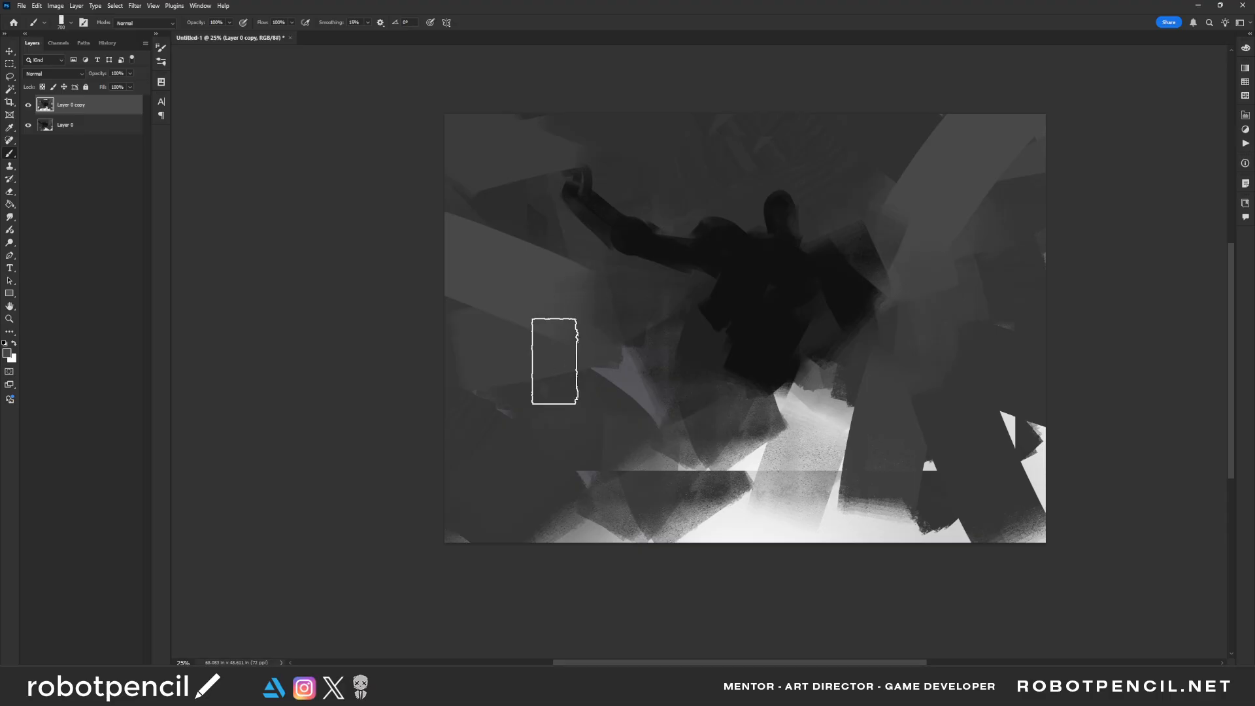
mouse_move(580, 429)
left_mouse_down()
mouse_move(527, 490)
mouse_move(496, 419)
mouse_move(444, 371)
left_mouse_up()
left_click_drag(445, 371, 516, 468)
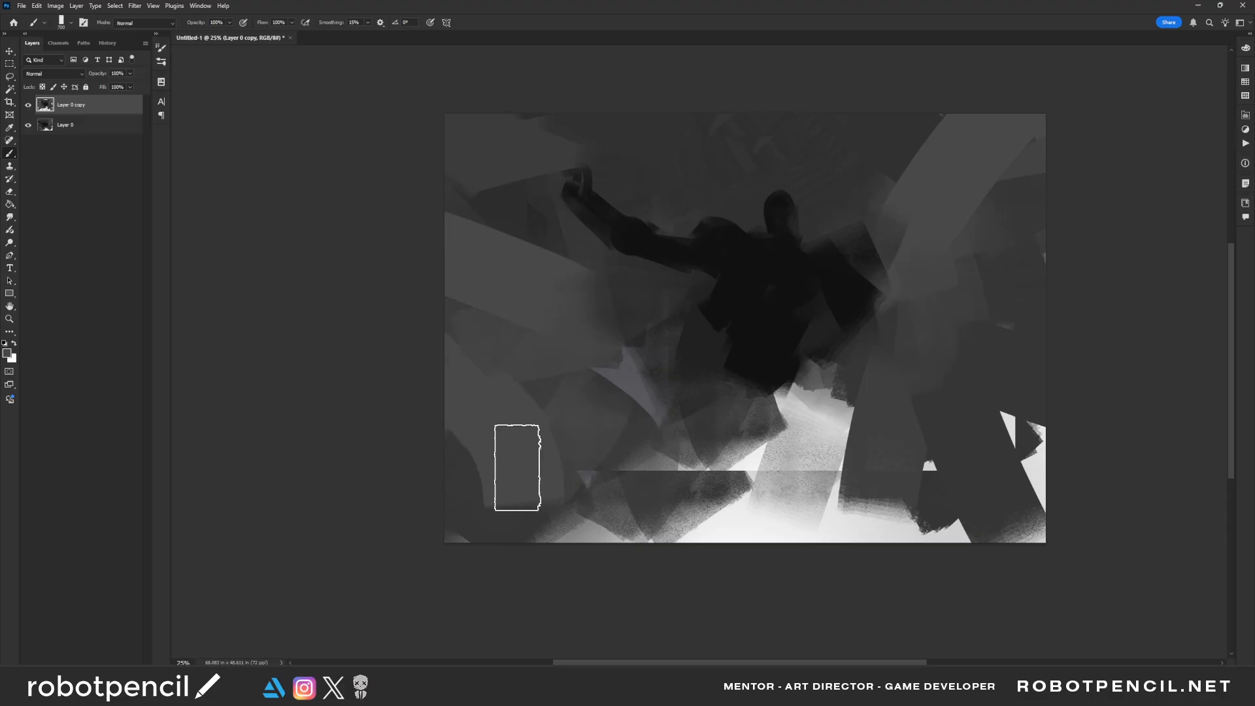
Step: Sample light and dark greys and cover the copy's bottom seam with broad strokes beneath the figure
left_click(760, 504, "alt")
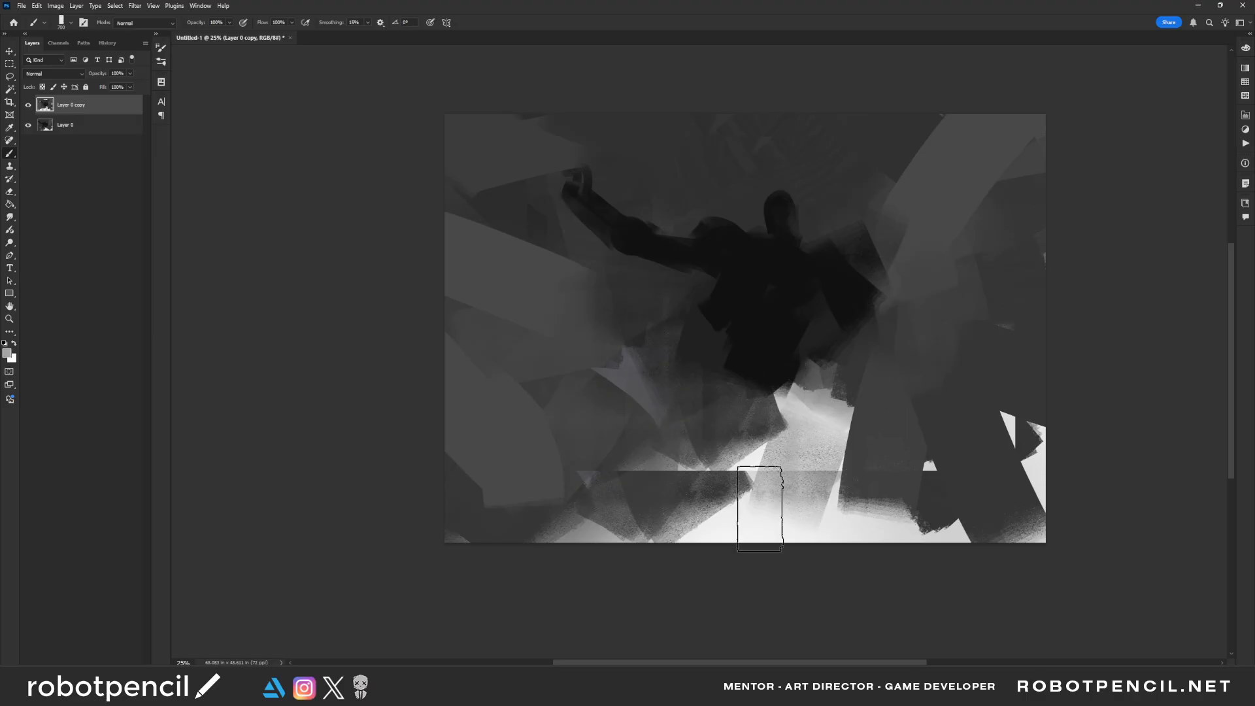
left_click_drag(764, 474, 759, 523)
left_click_drag(654, 467, 668, 513)
left_click(721, 418, "alt")
left_click_drag(668, 467, 657, 519)
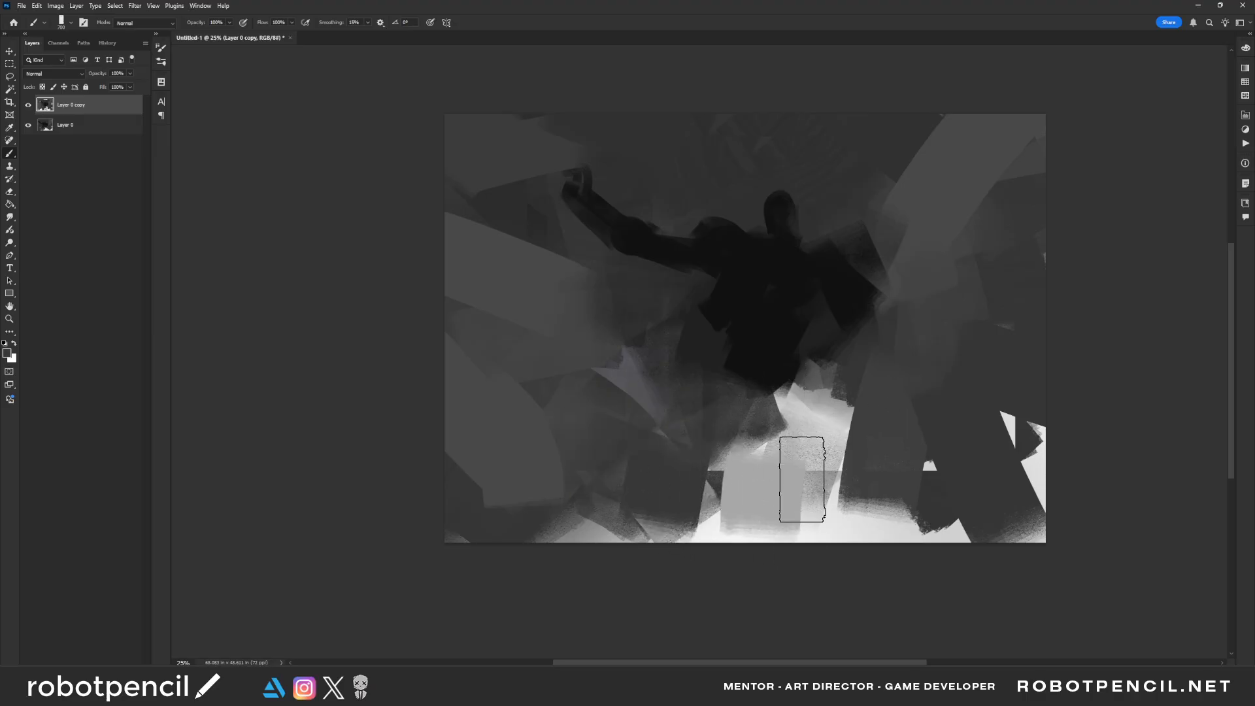
left_click_drag(820, 478, 783, 498)
left_click(683, 436, "alt")
left_click_drag(735, 451, 677, 523)
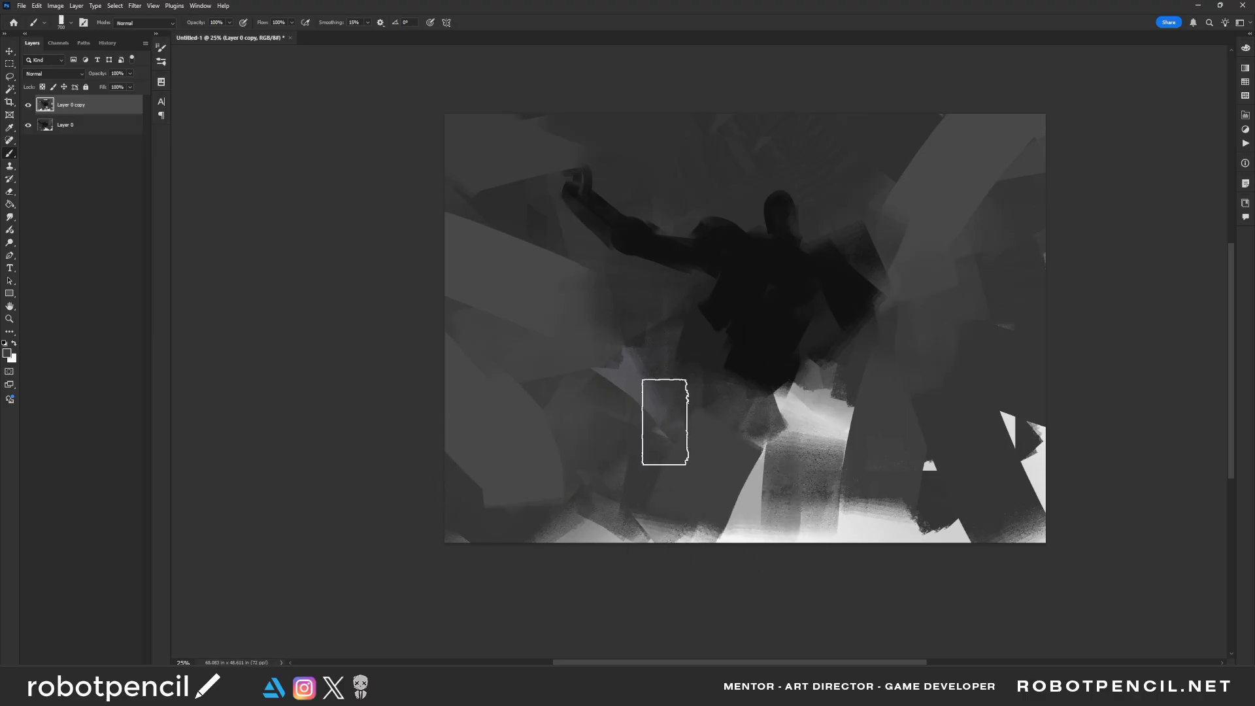
Step: Sample the purplish grey left of the torso and paint lighter patches across the area below the raised arm
left_click(639, 385, "alt")
left_click_drag(597, 442, 616, 462)
mouse_move(736, 408)
left_mouse_down()
mouse_move(718, 453)
mouse_move(738, 476)
left_mouse_up()
Step: Reduce the brush size and paint narrow lighter grey strokes along the left side of the figure's waist
key("[")
key("[")
left_click_drag(701, 367, 696, 399)
key("[")
key("[")
key("[")
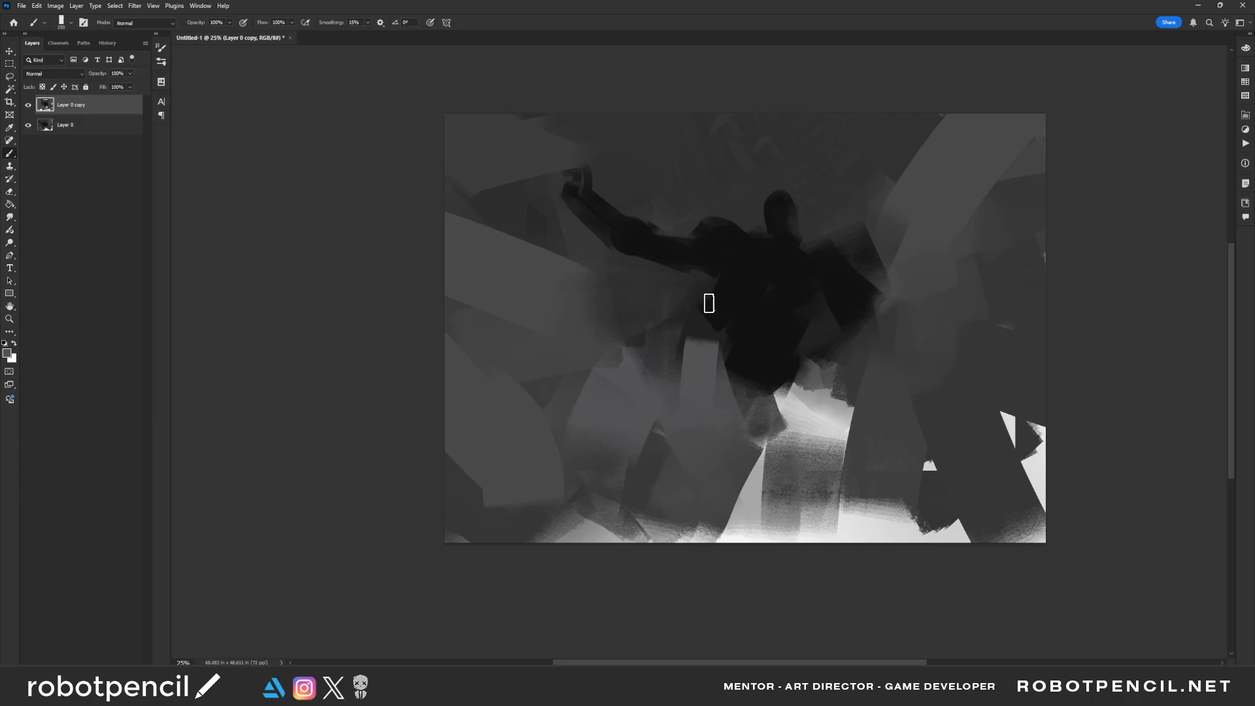
left_click_drag(688, 294, 714, 341)
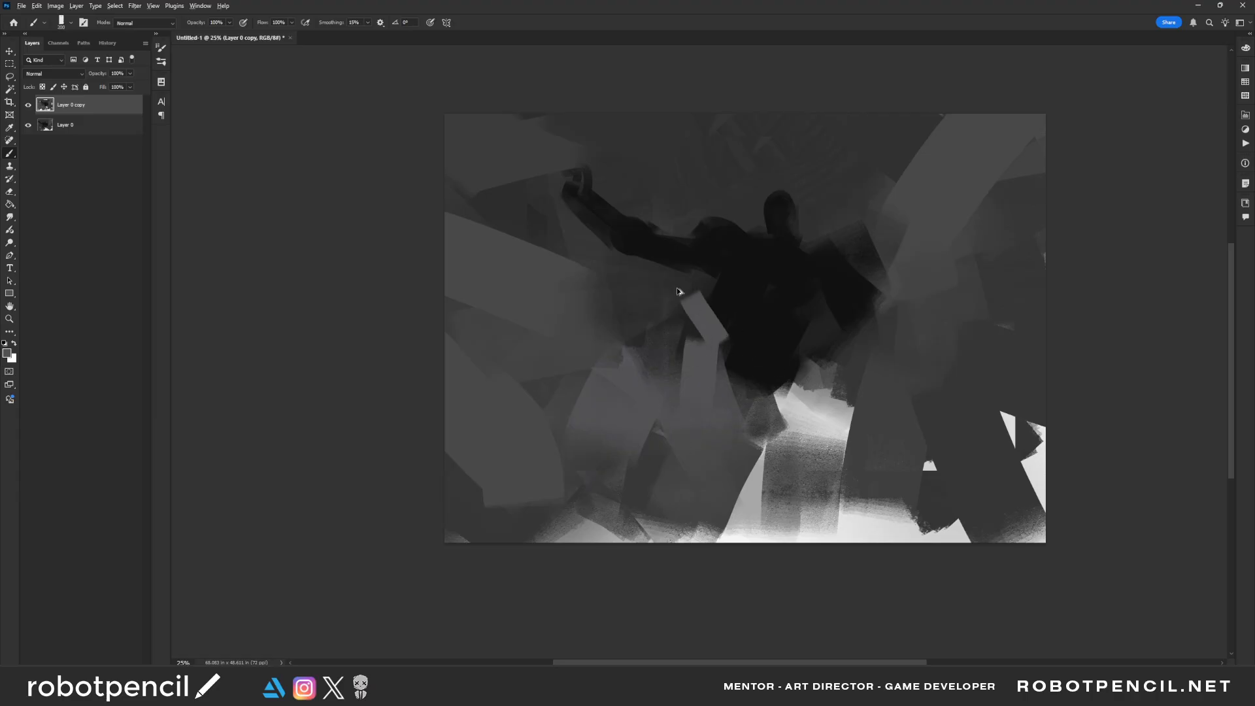
Step: Undo the last waist stroke and paint broader patches of sampled grey across the area below the raised arm
key("ctrl+z")
key("bracketright")
key("bracketright")
mouse_move(654, 357)
left_mouse_down()
mouse_move(646, 370)
mouse_move(622, 339)
left_mouse_up()
key("bracketright")
key("bracketright")
key("bracketright")
left_click_drag(569, 296, 594, 359)
key("bracketleft")
left_click(543, 361, "alt")
mouse_move(528, 319)
left_mouse_down()
mouse_move(556, 402)
mouse_move(621, 383)
left_mouse_up()
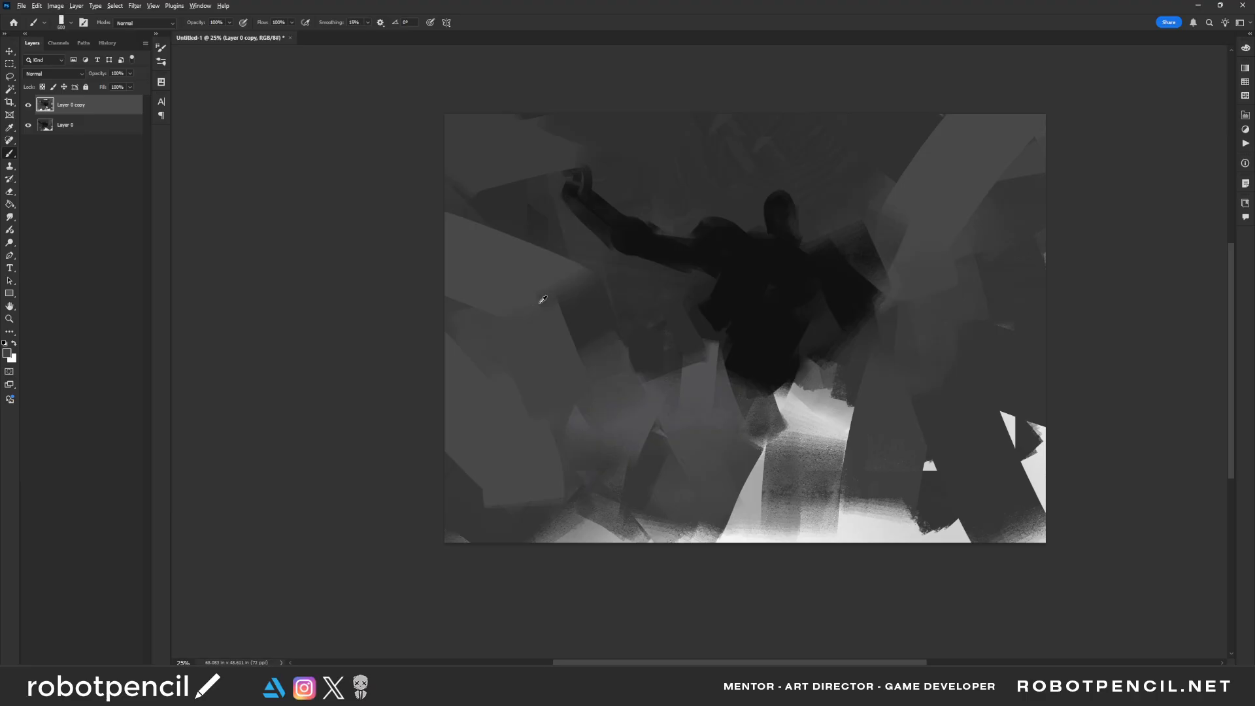
Step: Paint smaller grey strokes beneath the raised arm and along the torso's left edge, undoing the unwanted strokes
left_click_drag(651, 322, 659, 323)
key("bracketleft")
key("bracketleft")
key("bracketleft")
key("bracketleft")
key("bracketleft")
key("bracketleft")
key("bracketleft")
key("bracketleft")
key("bracketleft")
key("bracketleft")
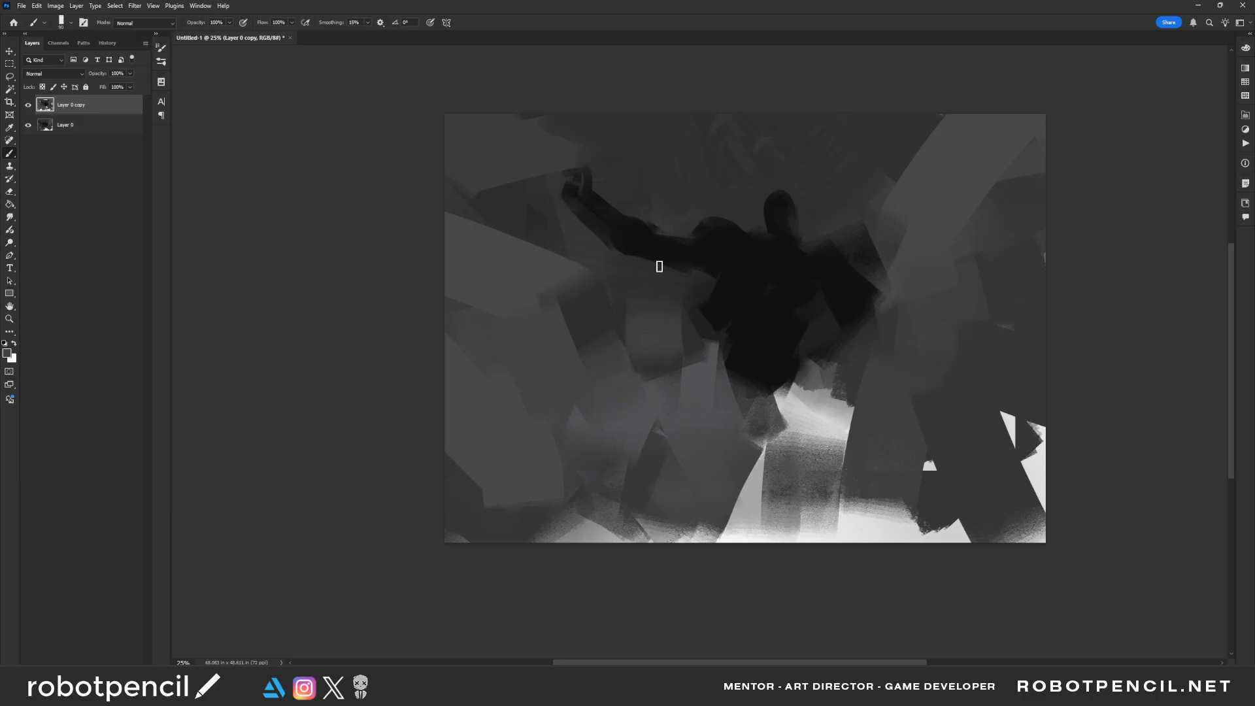
key("bracketright")
key("bracketright")
key("bracketright")
mouse_move(641, 263)
left_mouse_down()
mouse_move(708, 275)
mouse_move(694, 284)
mouse_move(652, 268)
mouse_move(692, 271)
mouse_move(689, 284)
mouse_move(634, 265)
mouse_move(692, 284)
mouse_move(706, 272)
mouse_move(689, 299)
mouse_move(750, 317)
mouse_move(715, 305)
mouse_move(711, 253)
left_mouse_up()
key("ctrl+z")
key("ctrl+z")
key("ctrl+z")
Step: Adjust the brush size and paint a grey gap between the torso's right side and the dark upper arm
key("bracketright")
key("bracketright")
key("bracketright")
key("bracketright")
key("bracketright")
key("bracketright")
key("bracketright")
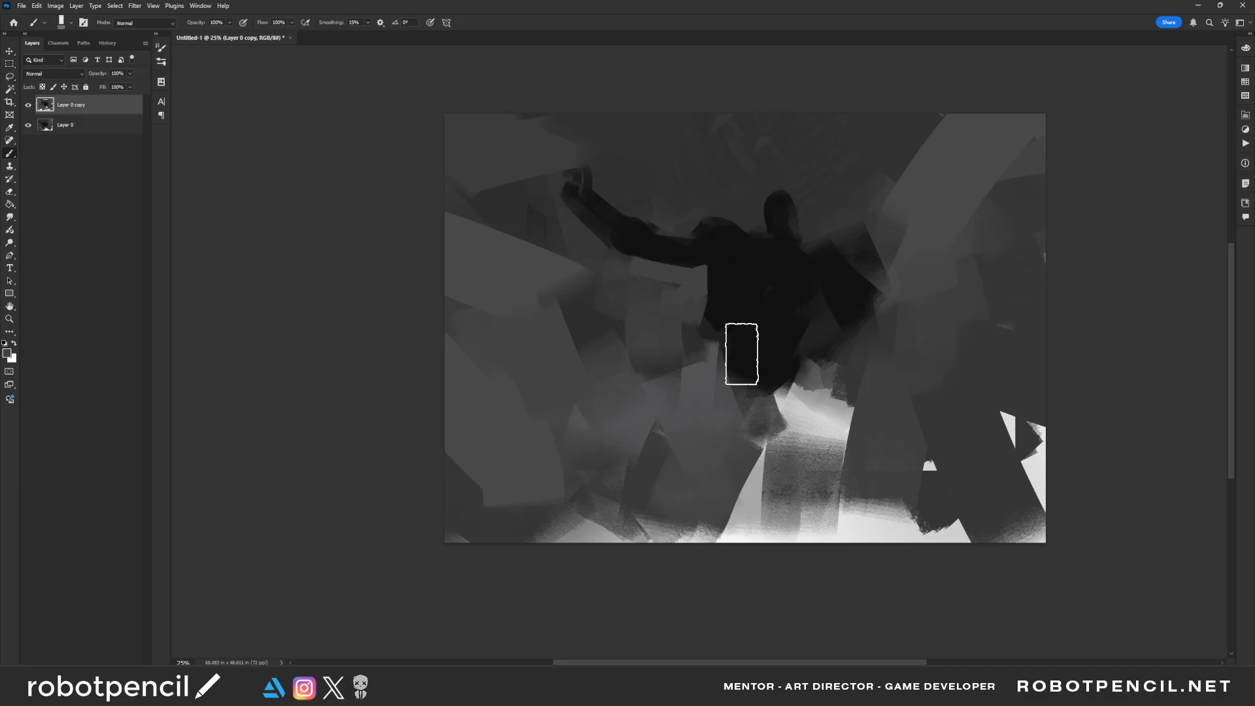
key("bracketleft")
key("bracketleft")
key("bracketleft")
key("bracketleft")
key("bracketleft")
key("bracketright")
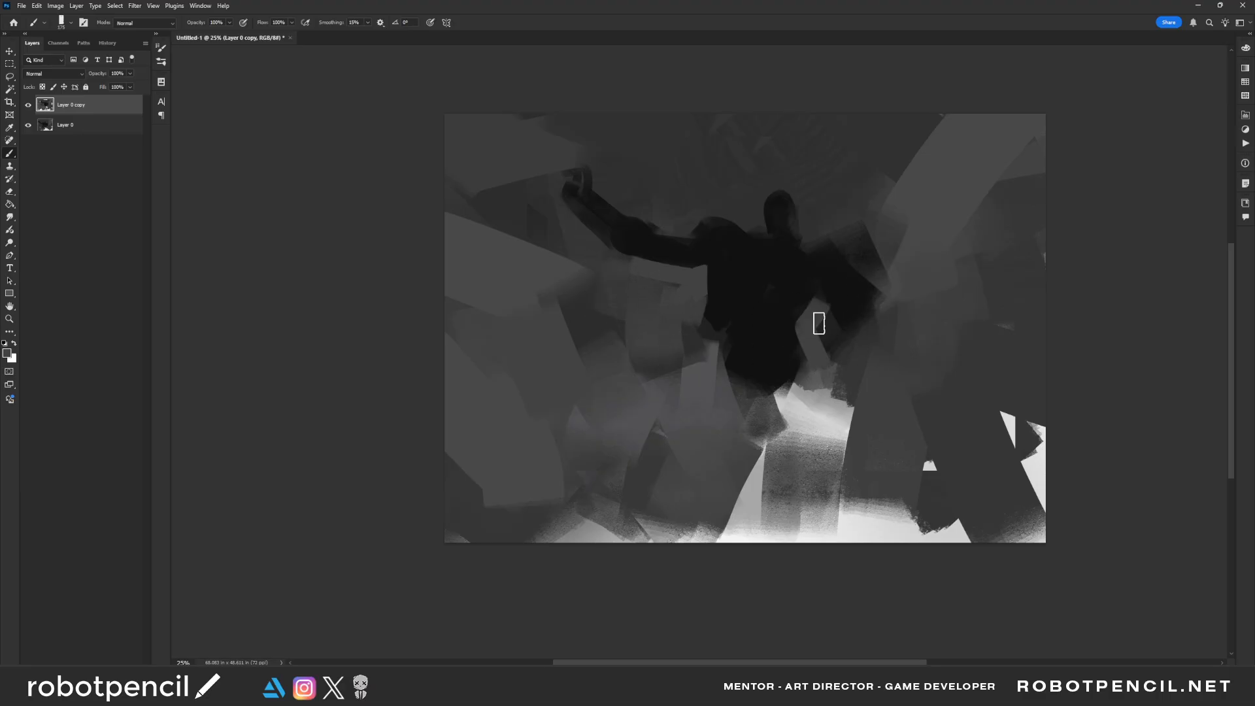
Step: Sample near-black from the figure and paint the right-hand forearm, ending in an open hand with spread fingers
left_click(846, 282, "alt")
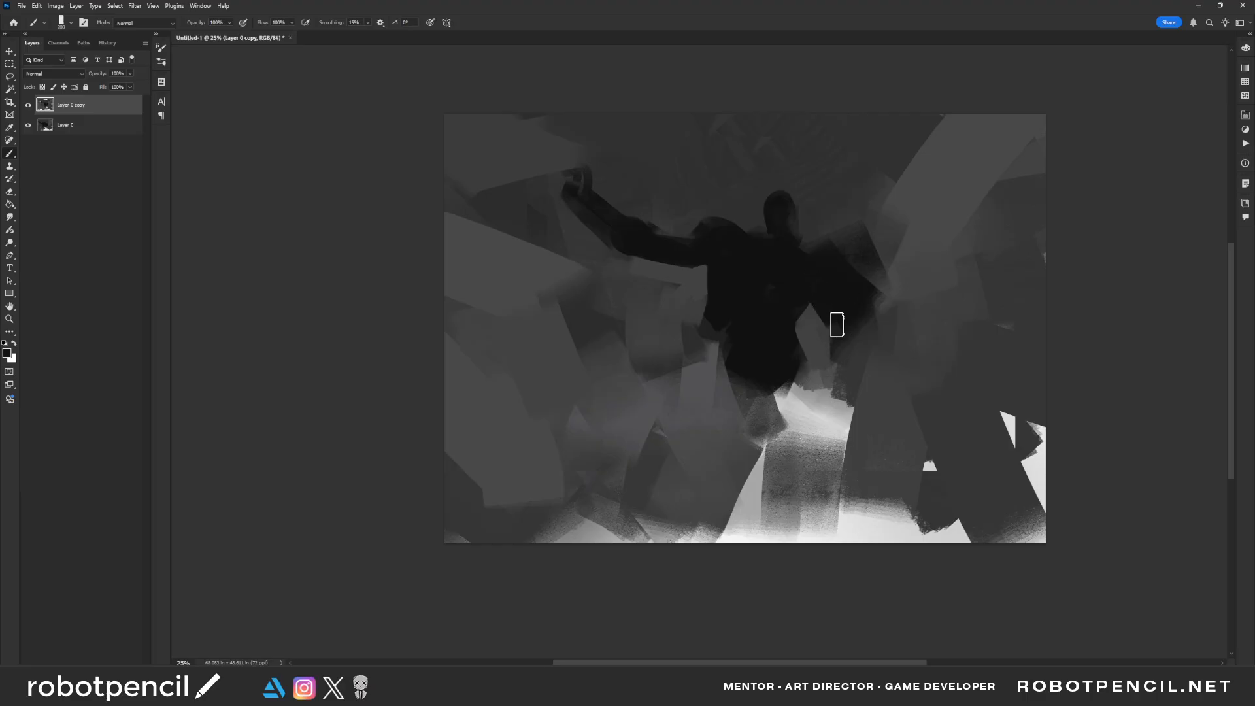
mouse_move(843, 331)
left_mouse_down()
mouse_move(911, 356)
mouse_move(866, 327)
mouse_move(848, 338)
mouse_move(897, 351)
mouse_move(882, 338)
mouse_move(896, 353)
mouse_move(885, 347)
mouse_move(953, 320)
left_mouse_up()
key("bracketleft")
key("bracketleft")
key("bracketleft")
key("bracketleft")
key("bracketleft")
key("bracketleft")
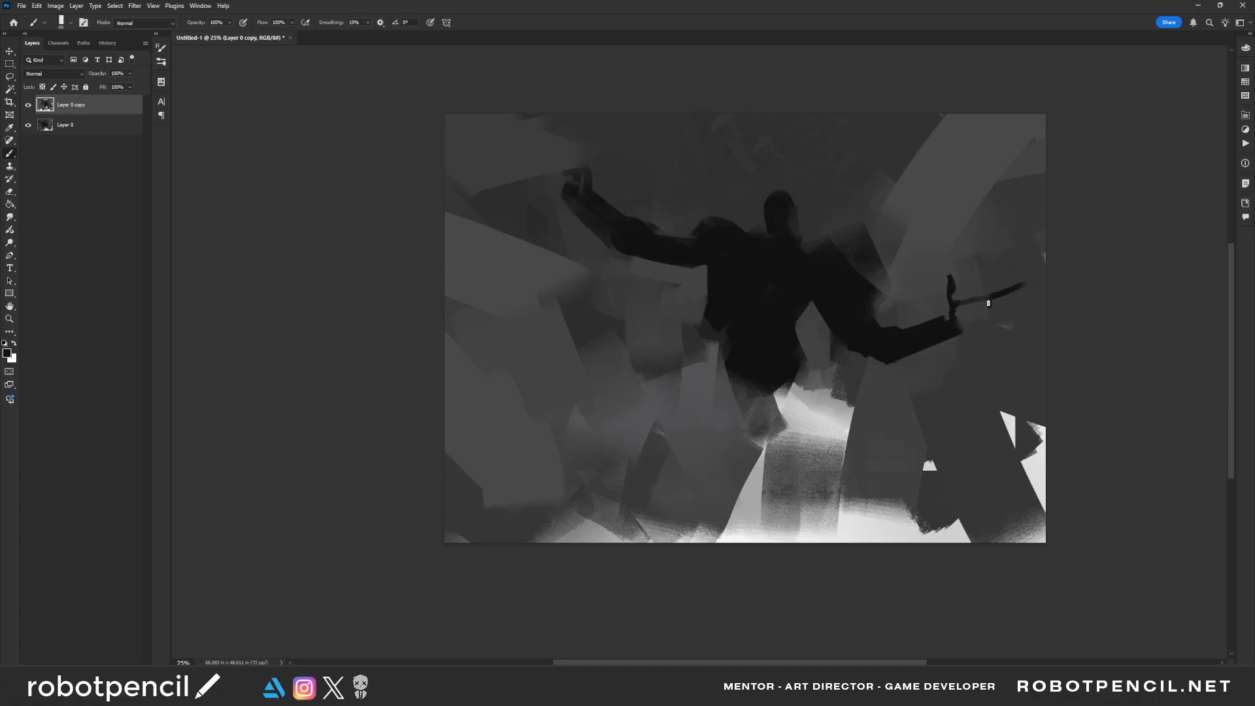
mouse_move(990, 311)
left_mouse_down()
mouse_move(1030, 319)
mouse_move(1023, 335)
left_mouse_up()
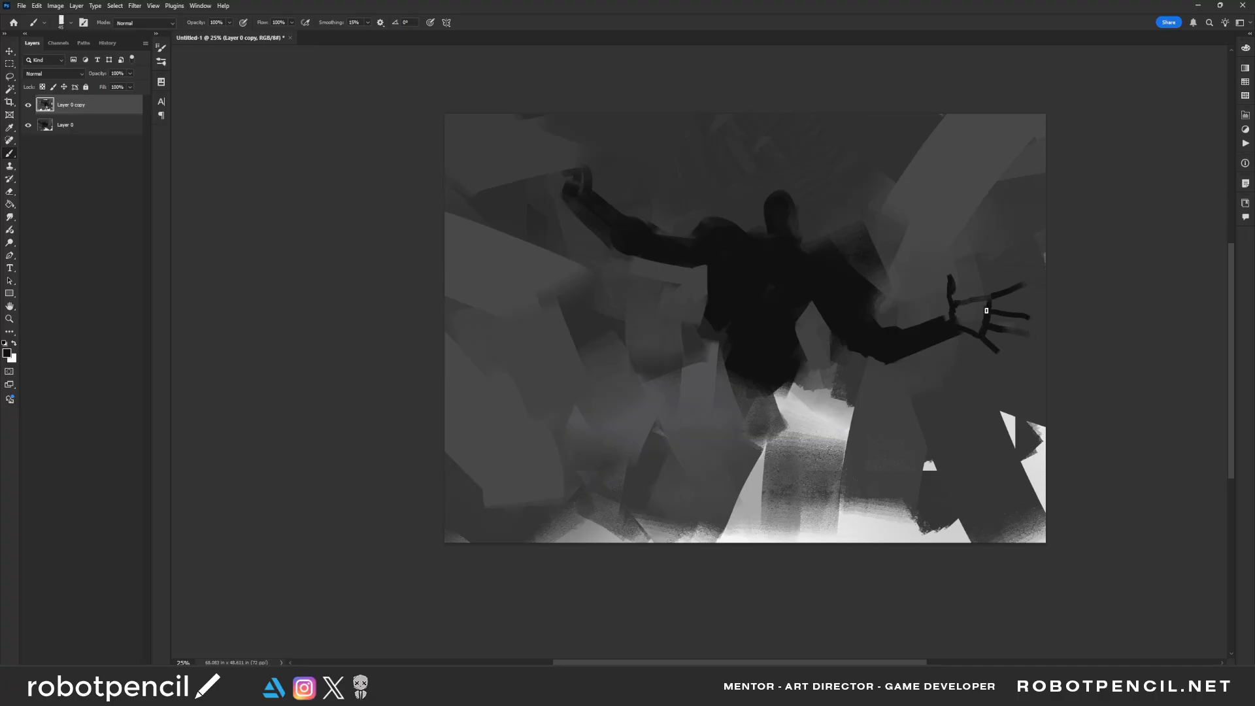
left_click_drag(955, 310, 972, 307)
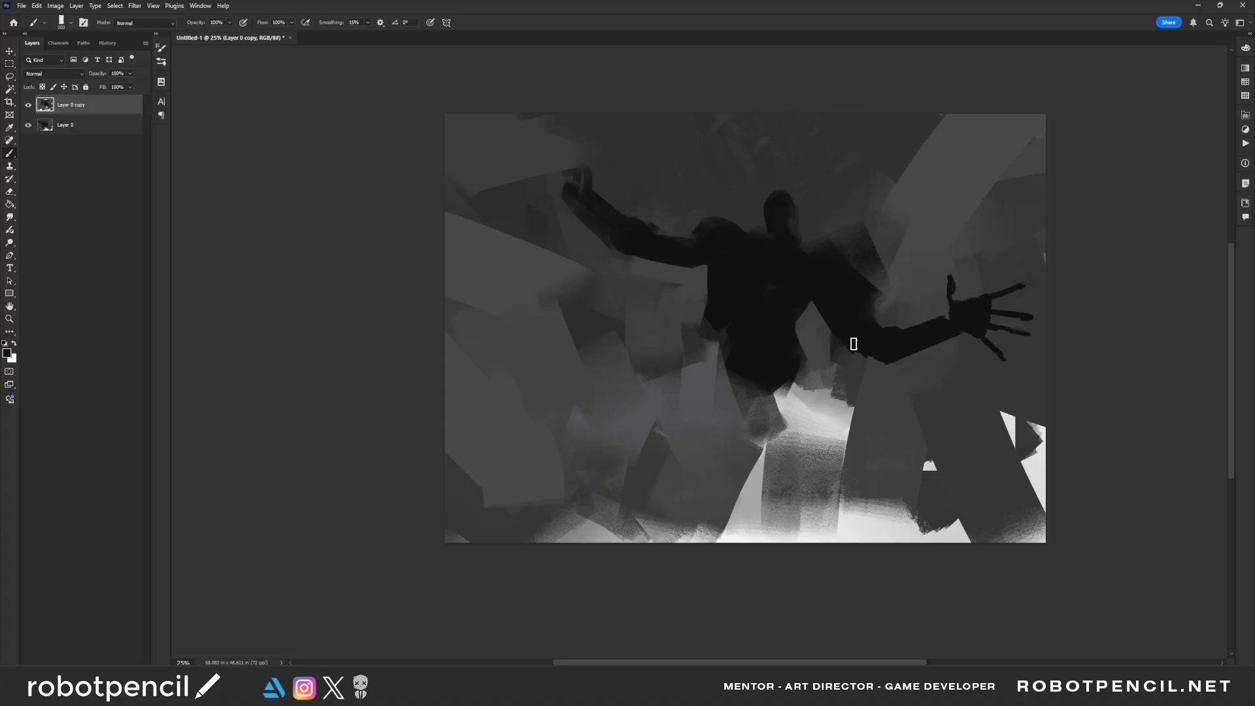
Step: Reshape the new arm's elbow and shoulder with sampled dark tones and fill out the opposite shoulder in near-black
left_click_drag(854, 343, 871, 350)
mouse_move(824, 242)
left_mouse_down()
mouse_move(796, 257)
mouse_move(853, 283)
left_mouse_up()
left_click(821, 217, "alt")
left_click_drag(858, 236, 870, 263)
left_click(713, 233, "alt")
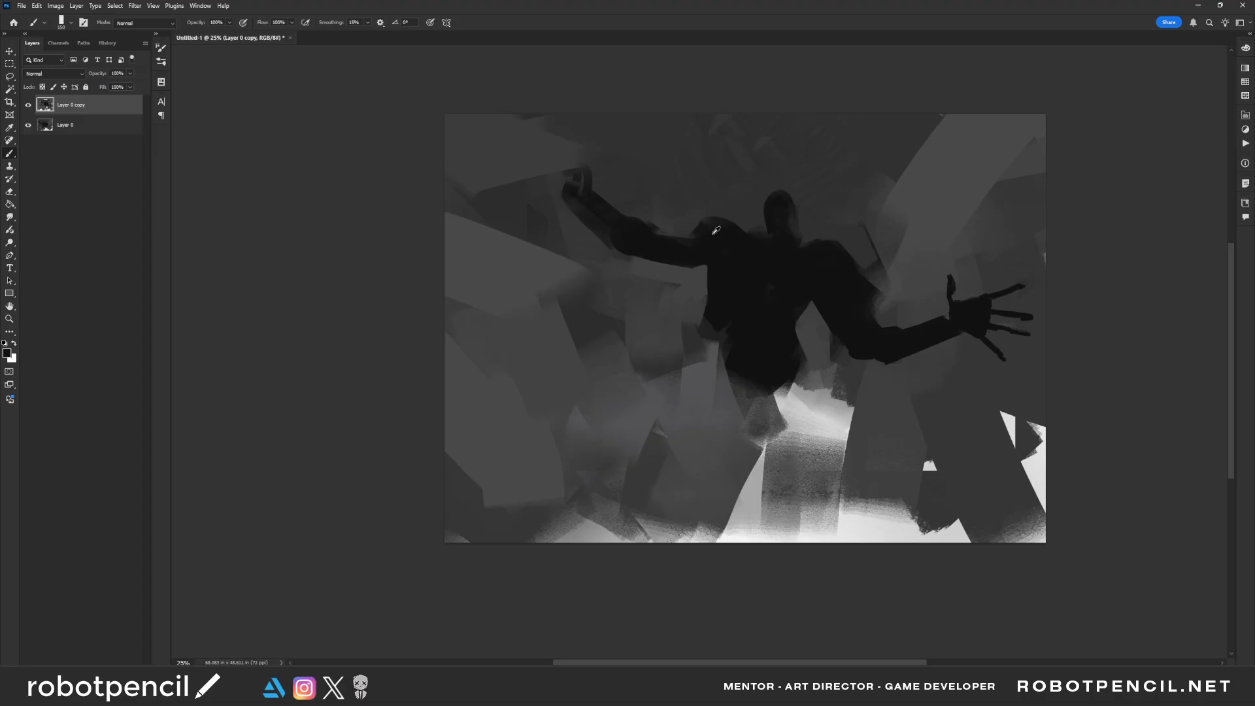
left_click_drag(686, 241, 724, 224)
Step: Enlarge the brush and paint two dark thighs, one straight down and one angled outward, undoing the first attempt
key("bracketright")
key("bracketright")
key("bracketright")
left_click_drag(727, 387, 708, 439)
key("ctrl+z")
left_click_drag(742, 366, 736, 454)
mouse_move(814, 375)
left_mouse_down()
mouse_move(785, 363)
mouse_move(850, 436)
left_mouse_up()
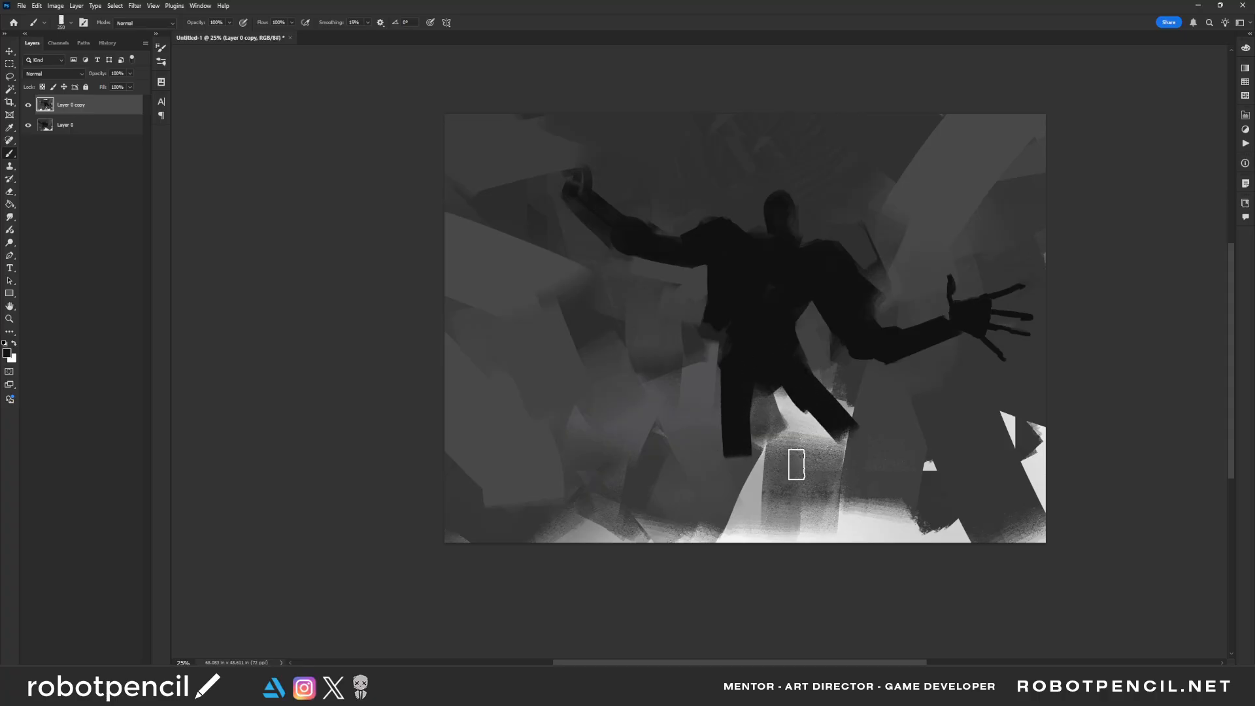
Step: Reduce the brush size and extend both legs with a blocky foot and a tapering outstretched lower leg
key("bracketleft")
key("bracketleft")
mouse_move(750, 353)
left_mouse_down()
mouse_move(729, 498)
mouse_move(735, 462)
mouse_move(735, 475)
mouse_move(768, 493)
left_mouse_up()
key("ctrl+z")
mouse_move(847, 424)
left_mouse_down()
mouse_move(888, 447)
mouse_move(849, 438)
mouse_move(909, 460)
mouse_move(885, 429)
mouse_move(934, 470)
left_mouse_up()
Step: Sample nearby tones and touch up the figure's waist, armpit and right torso edge with small strokes
left_click(721, 339, "alt")
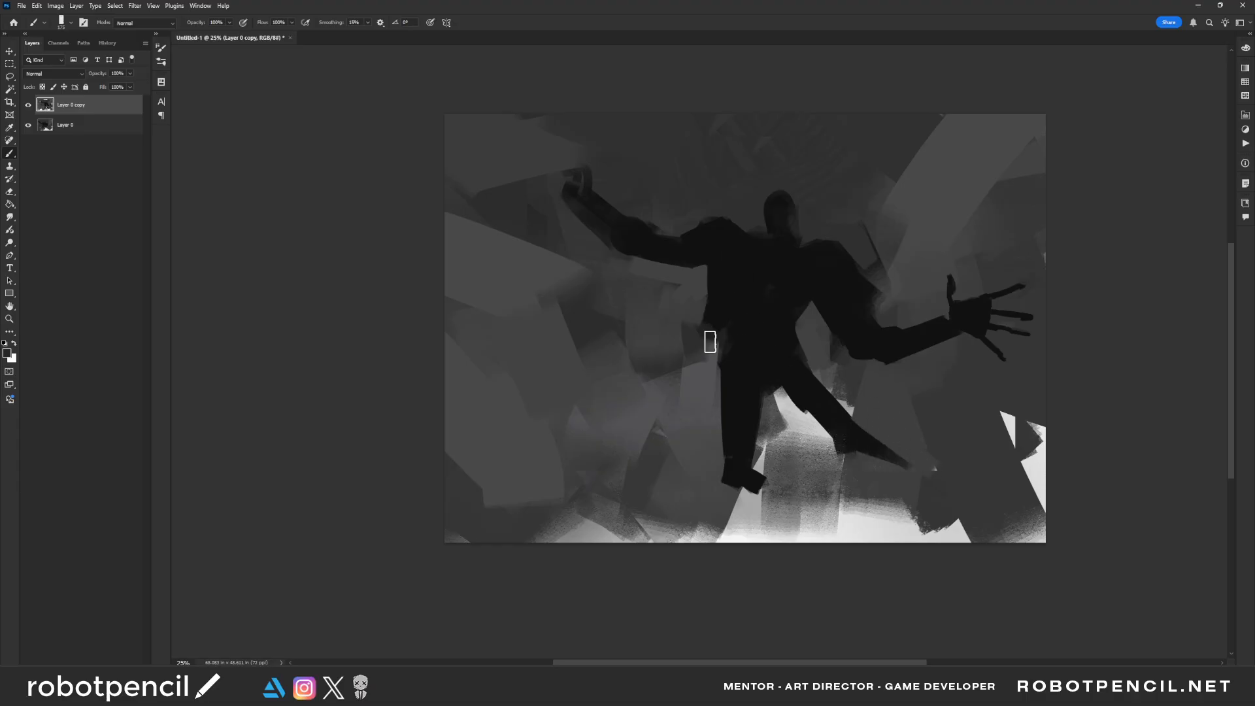
mouse_move(708, 342)
left_mouse_down()
mouse_move(728, 339)
mouse_move(712, 363)
left_mouse_up()
left_click(673, 360, "alt")
key("bracketleft")
key("bracketleft")
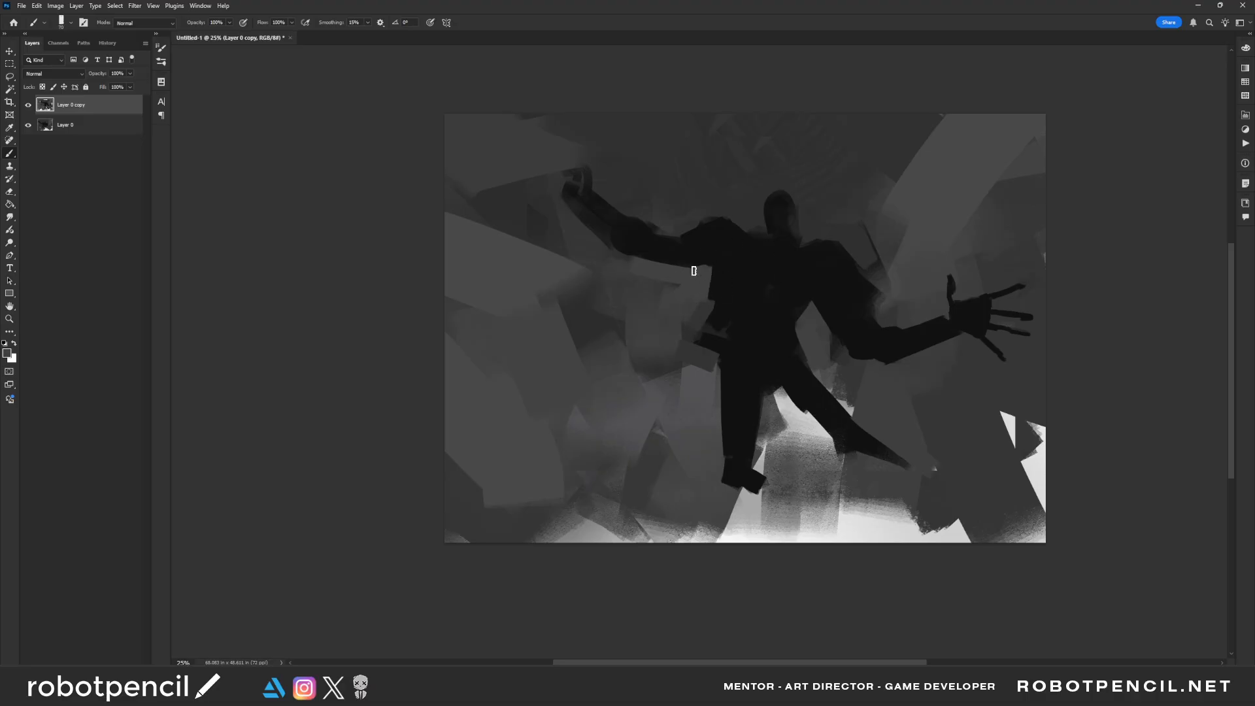
mouse_move(694, 271)
left_mouse_down()
mouse_move(711, 303)
mouse_move(675, 260)
mouse_move(708, 277)
left_mouse_up()
left_click_drag(809, 305, 815, 321)
Step: Flip the canvas horizontally and repaint the raised forearm and hand with thin, spread dark fingers
key("ctrl+shift+h")
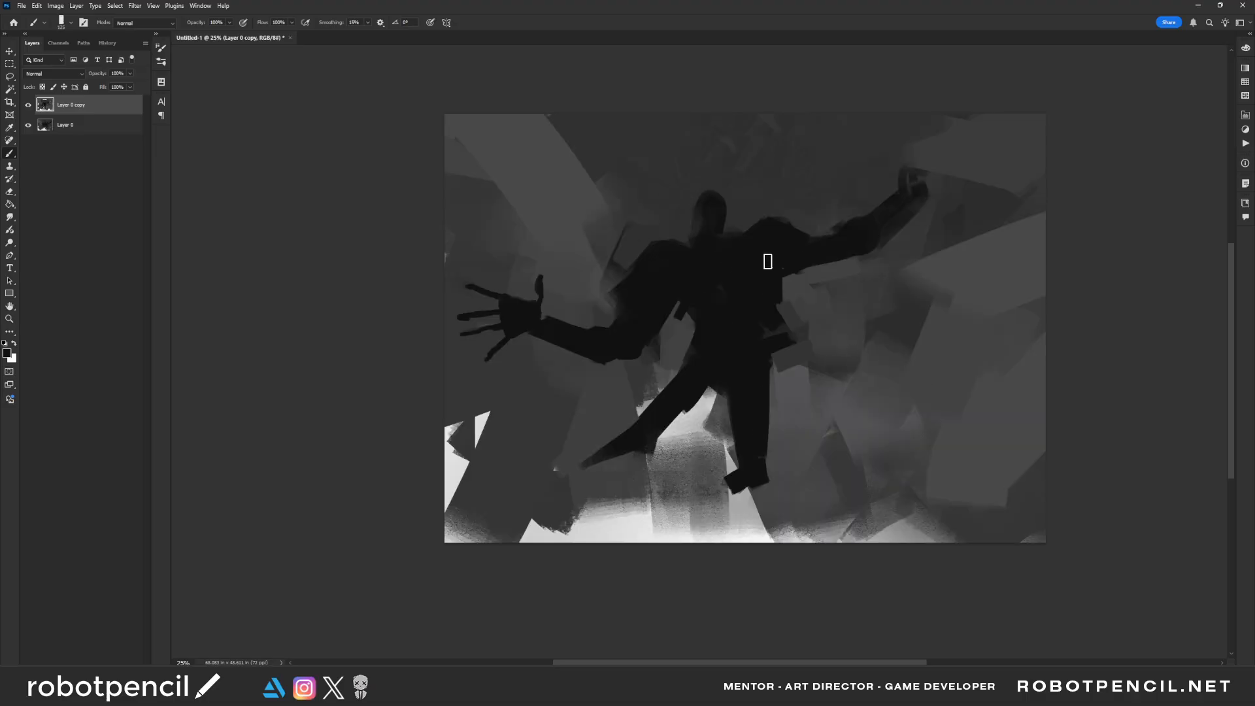
key("bracketright")
mouse_move(878, 253)
left_mouse_down()
mouse_move(930, 204)
mouse_move(884, 246)
mouse_move(921, 196)
mouse_move(879, 250)
left_mouse_up()
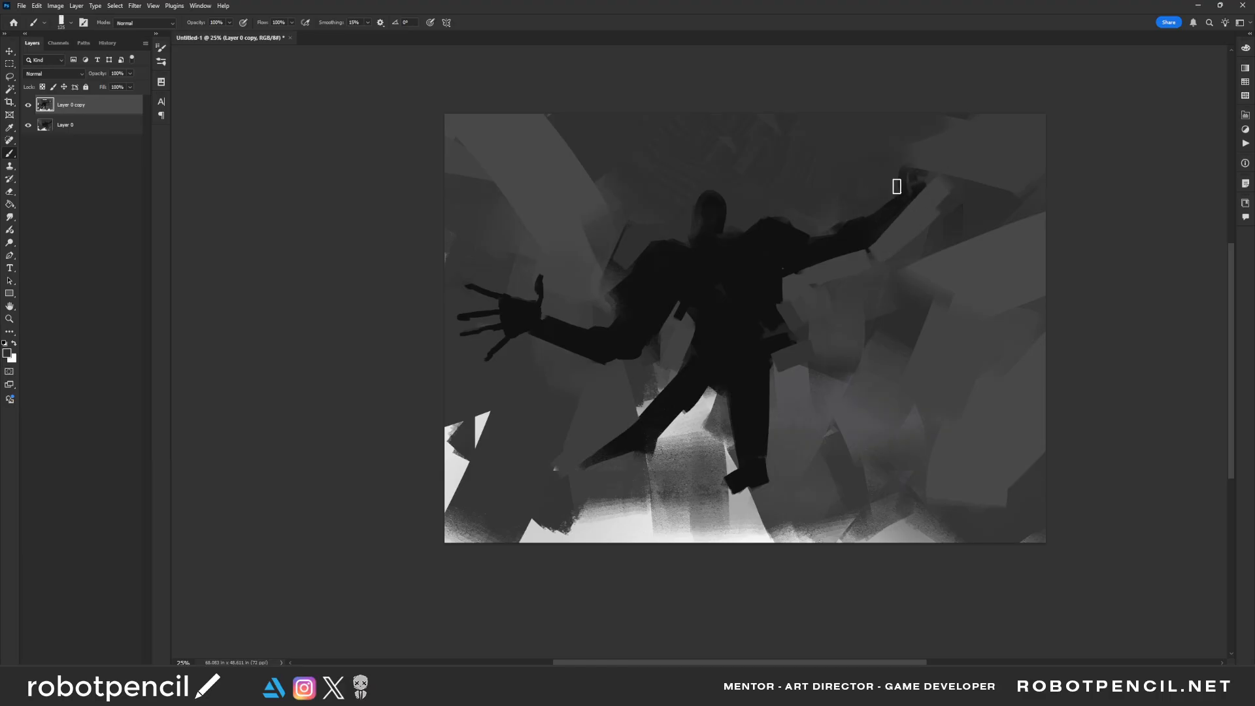
left_click(873, 220, "alt")
key("ctrl+z")
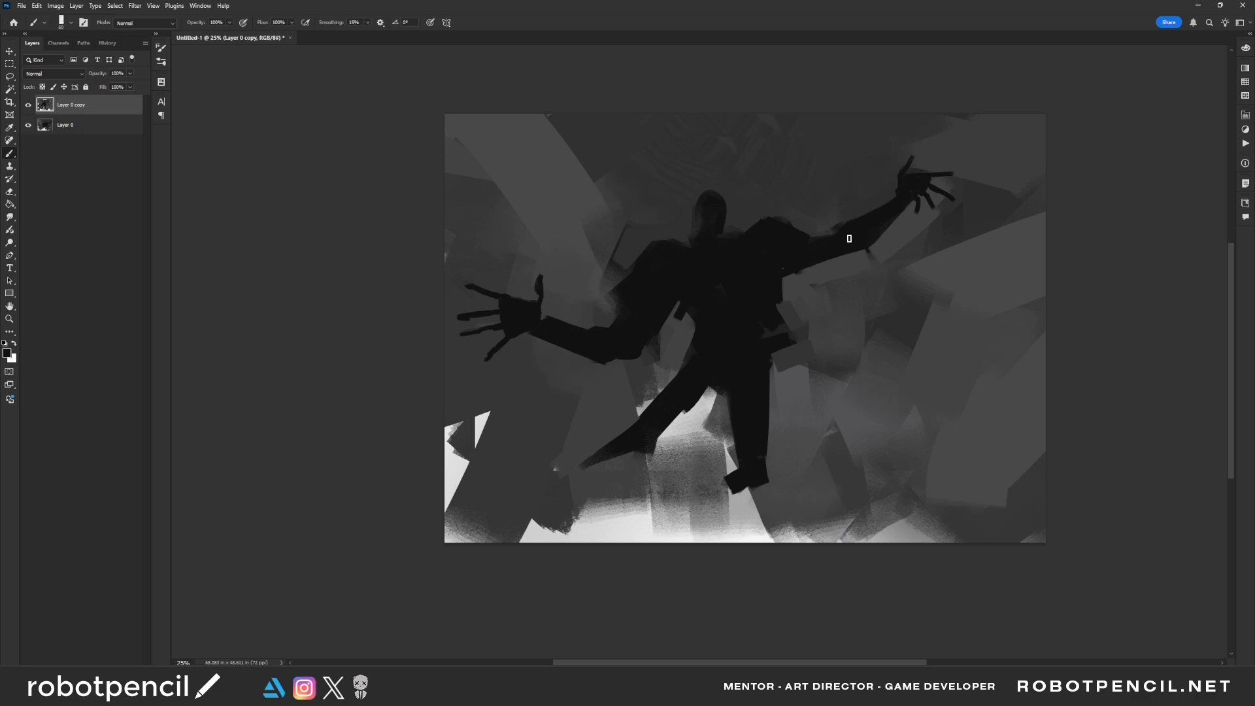
Step: Refine the head's silhouette with sampled tones, undo the shoulder stroke, and flip the canvas back
left_click_drag(746, 229, 802, 232)
key("ctrl+z")
left_click(736, 196, "alt")
left_click_drag(725, 193, 708, 194)
key("ctrl+shift+h")
Step: Stamp all visible layers into a merged layer and add an empty layer above it for sketching
scroll(969, 329, "left", 3)
key("ctrl+shift+alt+e")
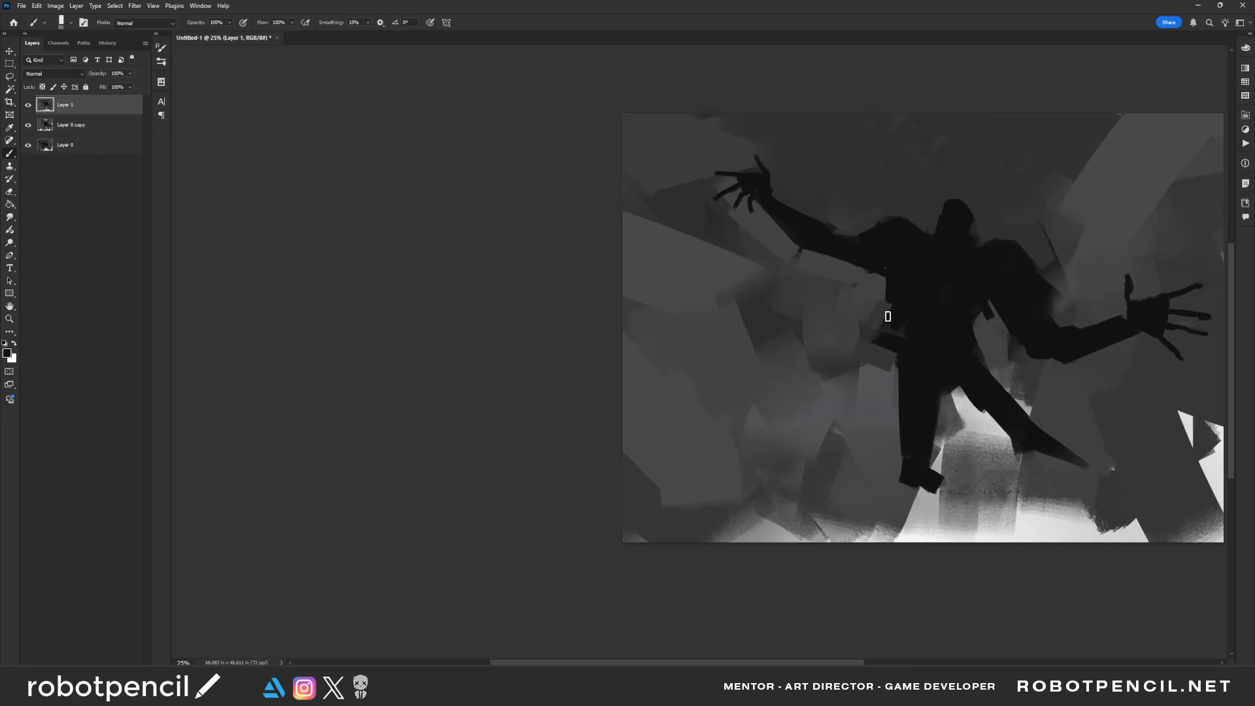
key("ctrl+shift+alt+n")
key("z")
left_click(763, 325)
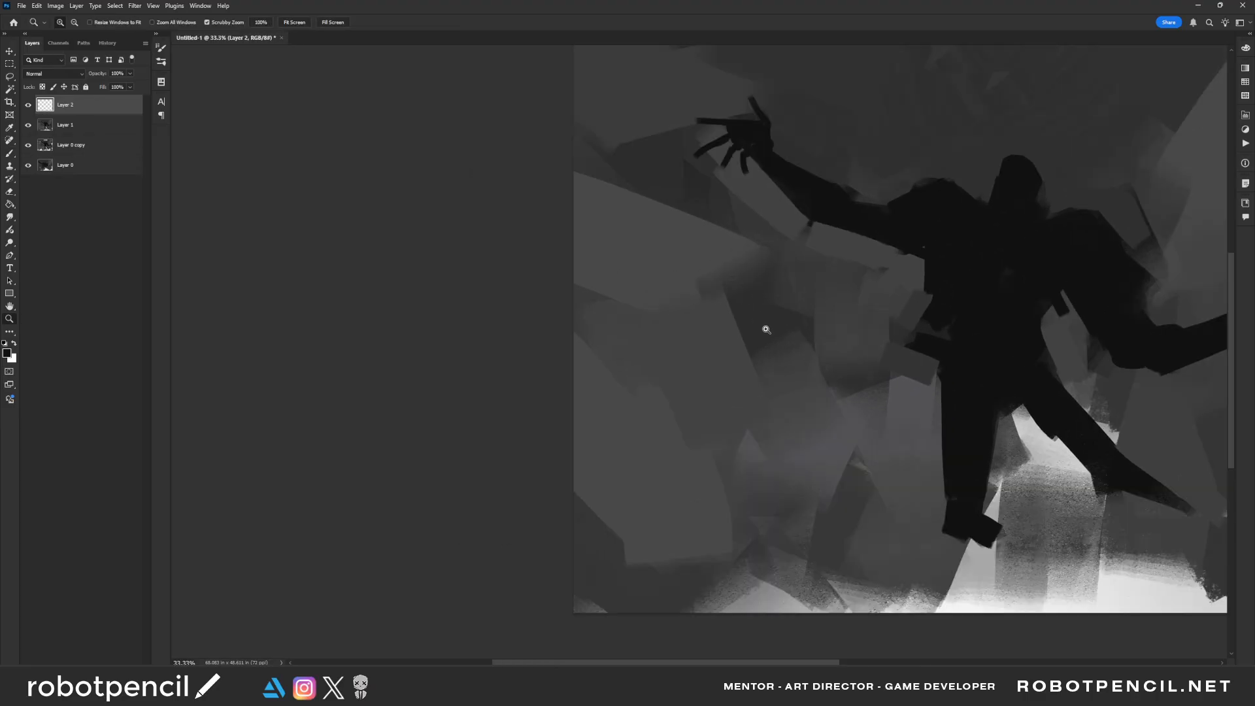
left_click(764, 339)
key("b")
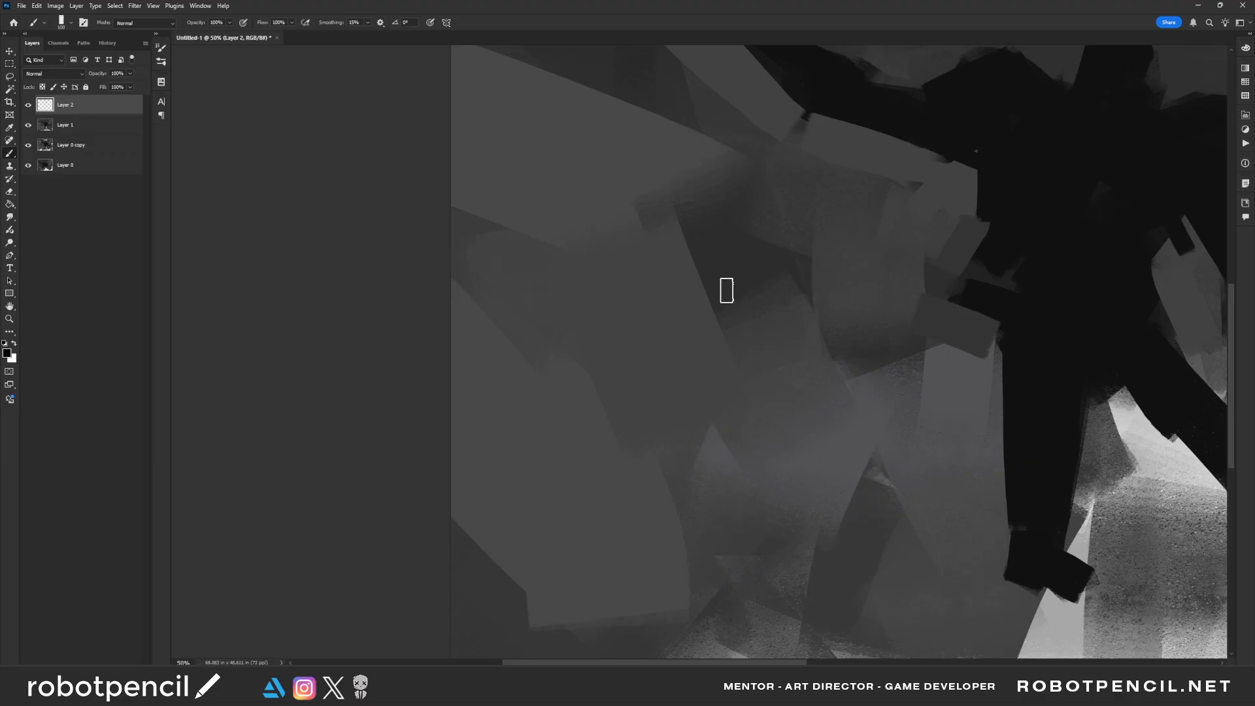
Step: Choose a fine sketching brush and draw a rough multi-stroke circle on the empty layer, undoing the first tries
key("[")
key("[")
key("[")
key("[")
key("[")
key("[")
right_click(730, 274)
double_click(535, 362)
mouse_move(747, 280)
left_mouse_down()
mouse_move(683, 294)
mouse_move(664, 332)
mouse_move(687, 384)
mouse_move(729, 373)
left_mouse_up()
key("ctrl+z")
mouse_move(752, 292)
left_mouse_down()
mouse_move(652, 325)
mouse_move(751, 296)
left_mouse_up()
key("ctrl+z")
key("[")
left_click_drag(689, 364, 714, 301)
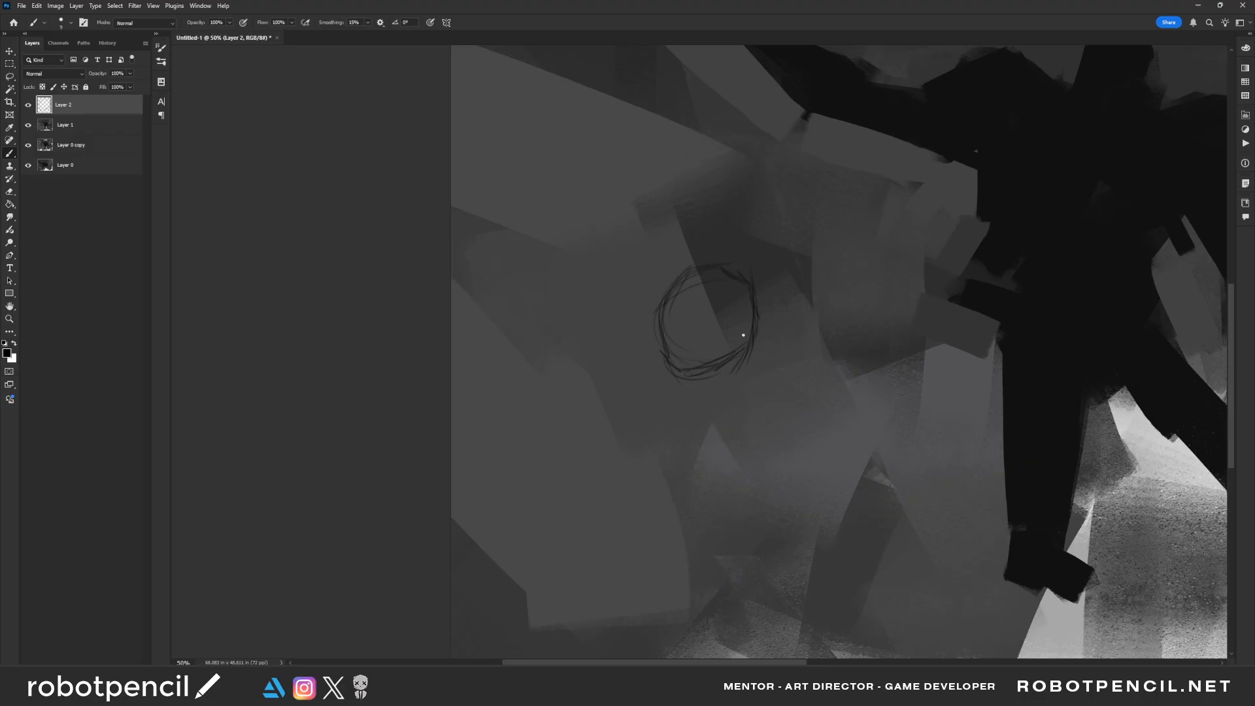
Step: Move the rough circle down and to the left, and sketch a small arrow pointing at it
key("v")
mouse_move(743, 336)
left_mouse_down()
mouse_move(588, 369)
mouse_move(635, 275)
left_mouse_up()
key("b")
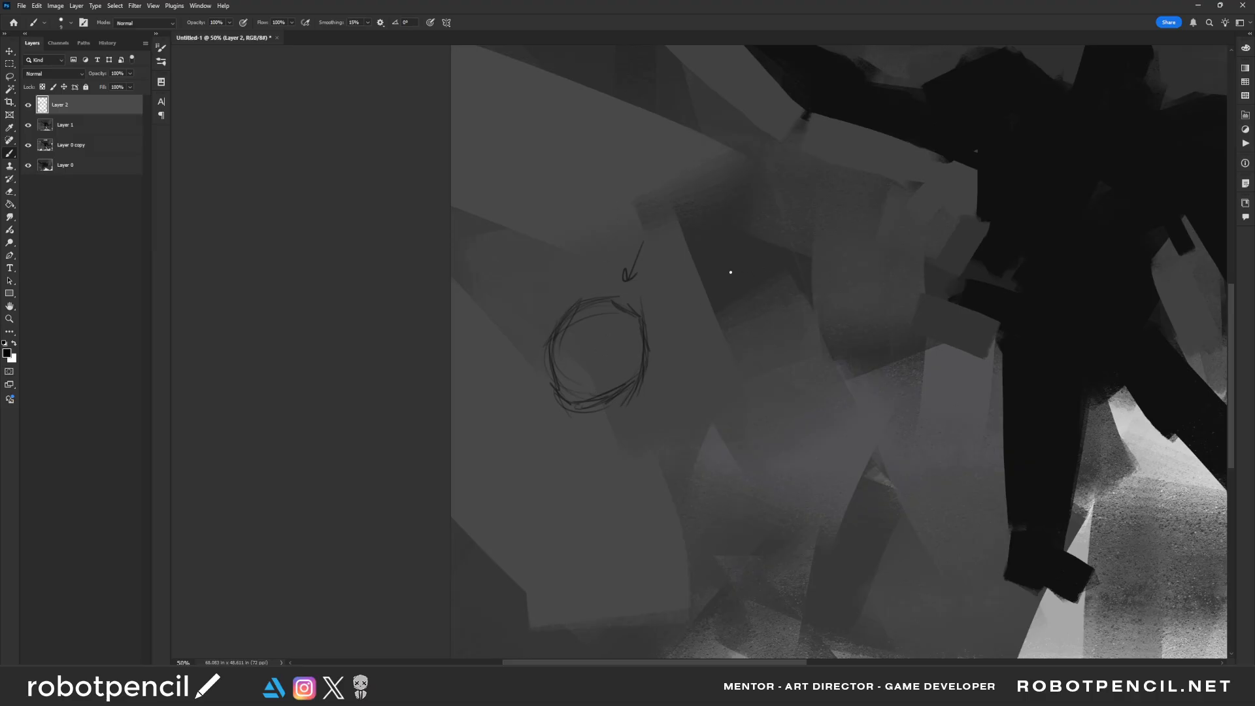
Step: Sketch looser overlapping ellipses beside the rough circle, surrounded by arrows, a hooked line and an X
mouse_move(711, 275)
left_mouse_down()
mouse_move(669, 333)
mouse_move(779, 423)
mouse_move(691, 372)
left_mouse_up()
mouse_move(788, 352)
left_mouse_down()
mouse_move(752, 243)
mouse_move(730, 232)
mouse_move(799, 373)
mouse_move(761, 409)
mouse_move(696, 405)
left_mouse_up()
left_click_drag(824, 384, 868, 400)
left_click_drag(792, 221, 821, 189)
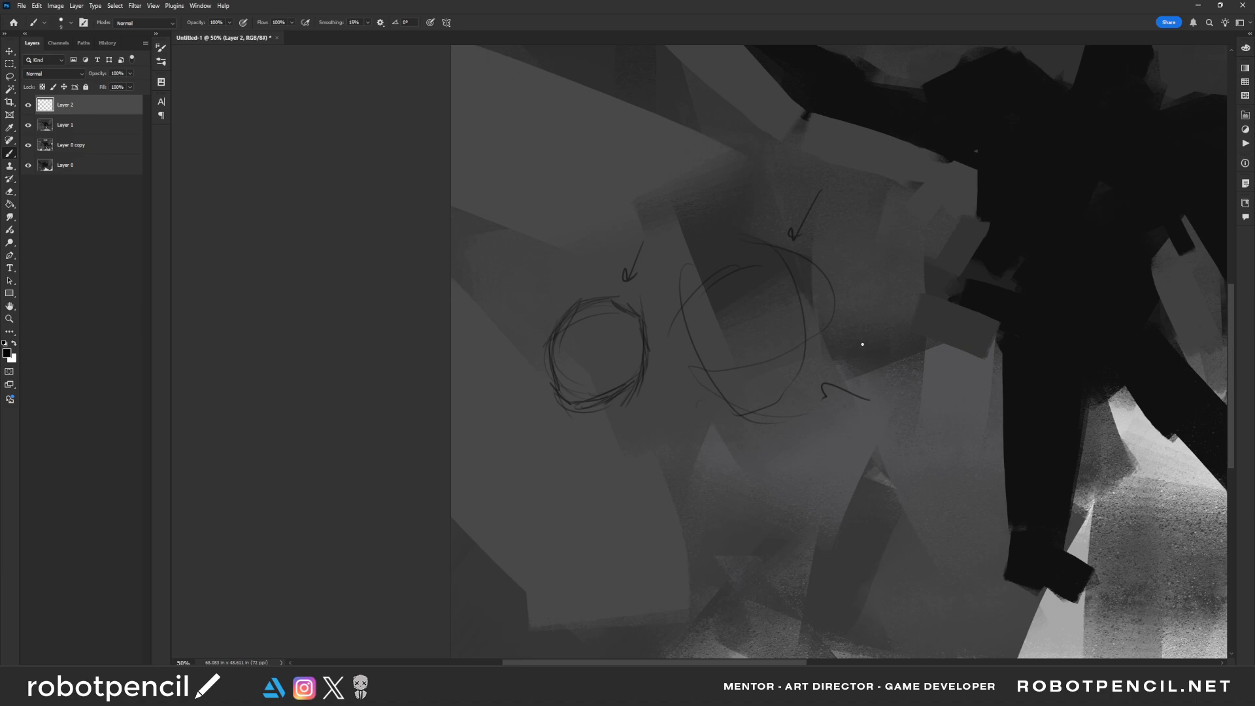
left_click_drag(851, 339, 866, 357)
left_click_drag(872, 334, 847, 362)
scroll(750, 343, "down", 3)
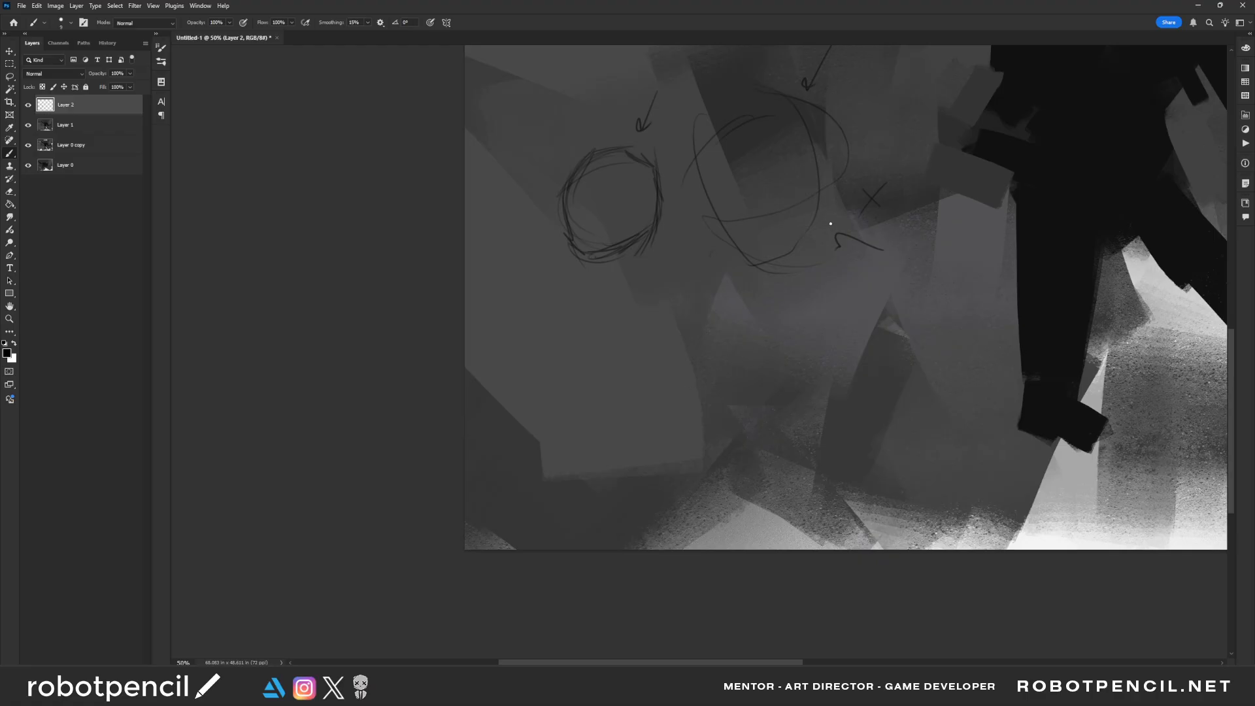
scroll(830, 223, "up", 2)
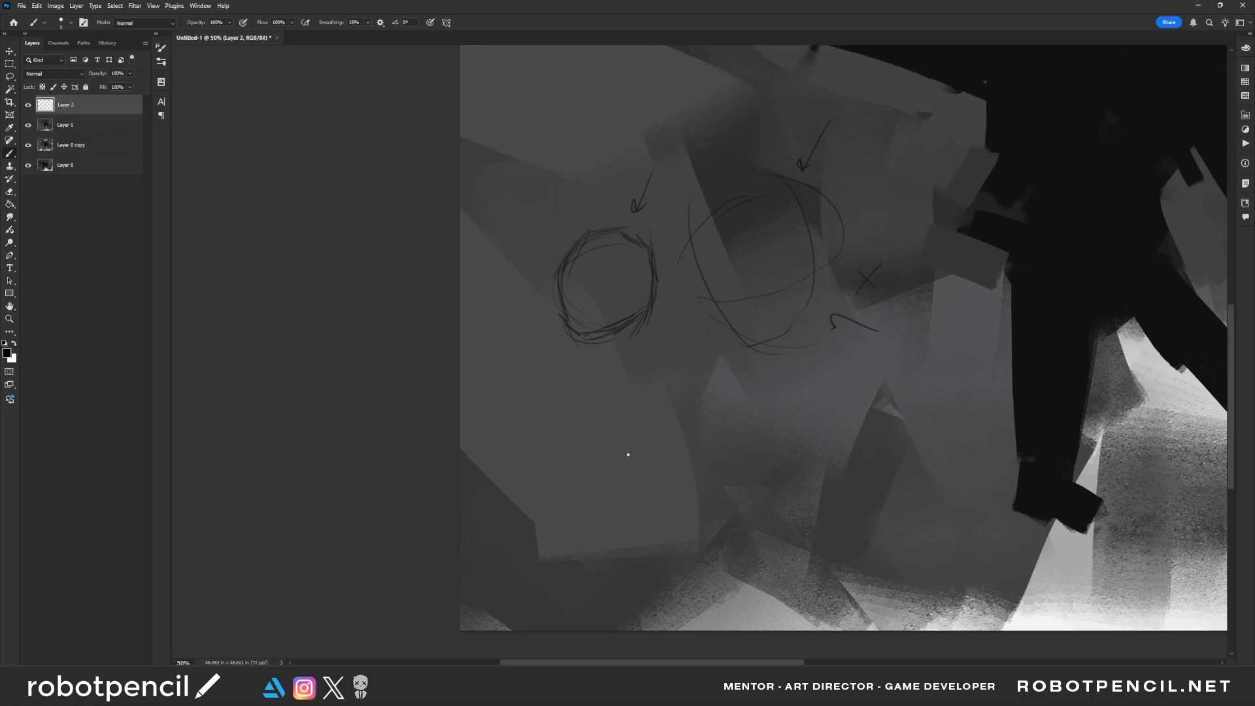
scroll(844, 239, "up", 2)
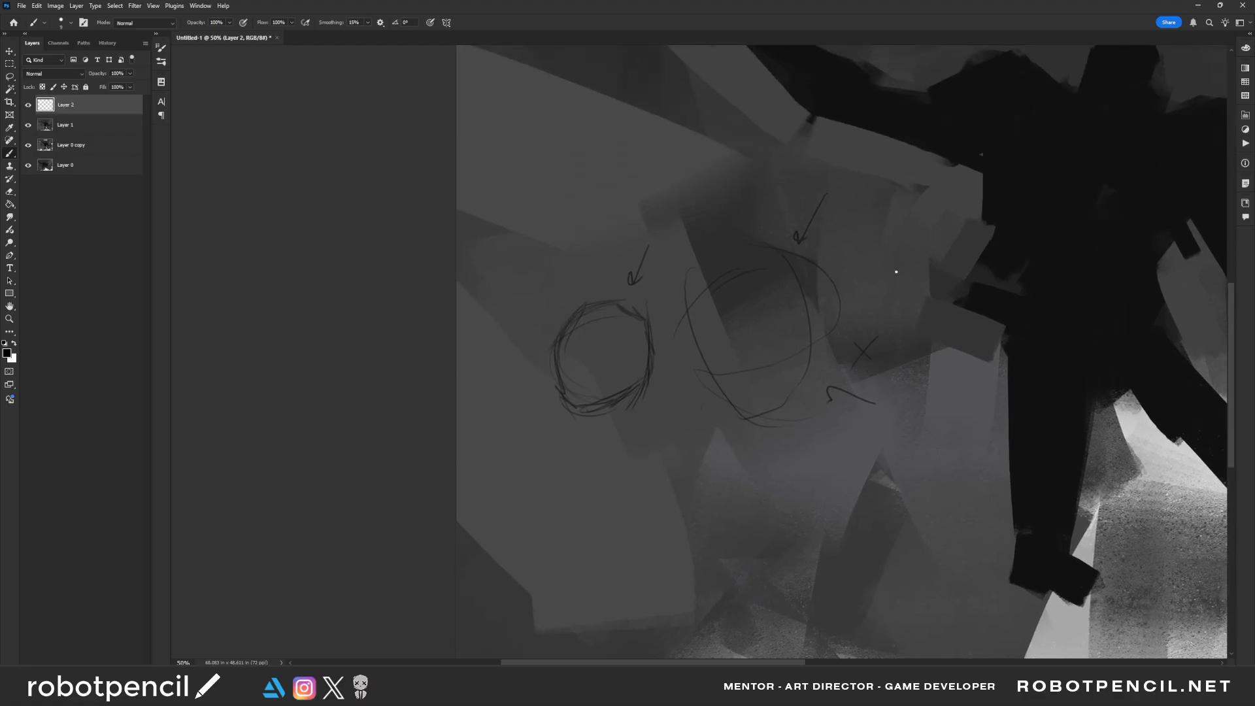
left_click_drag(896, 271, 852, 274)
left_click_drag(782, 392, 774, 374)
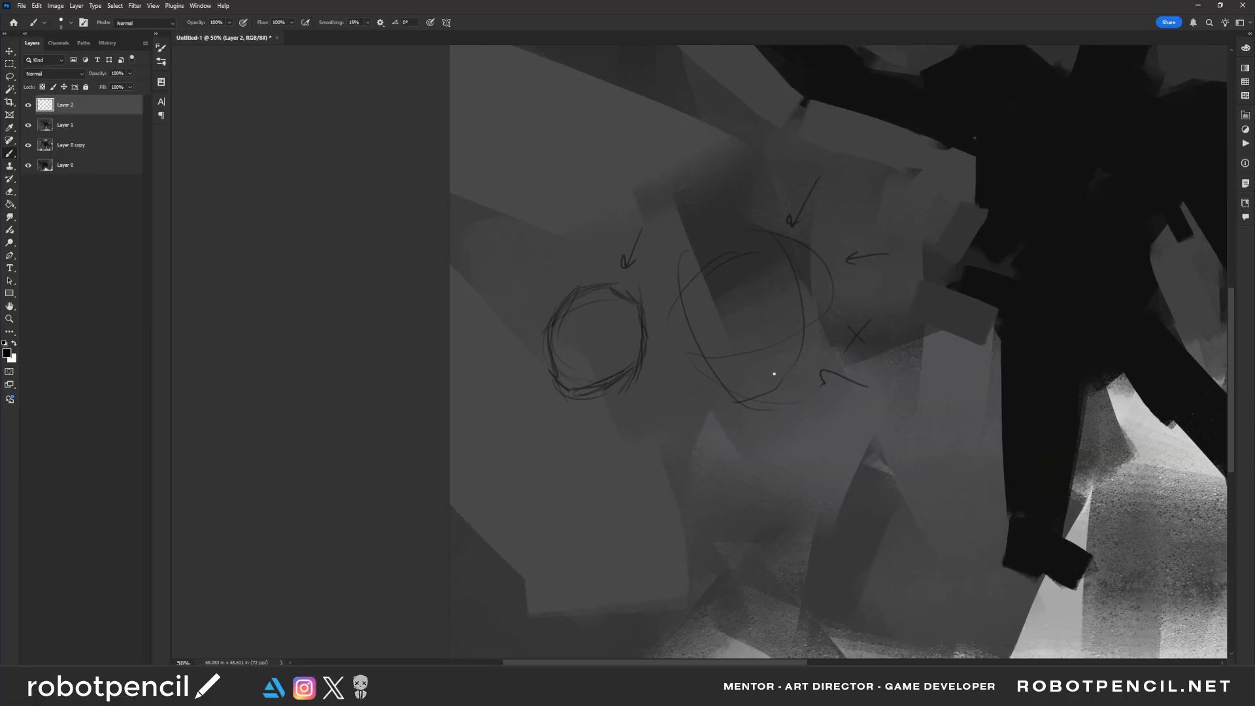
scroll(725, 449, "down", 1)
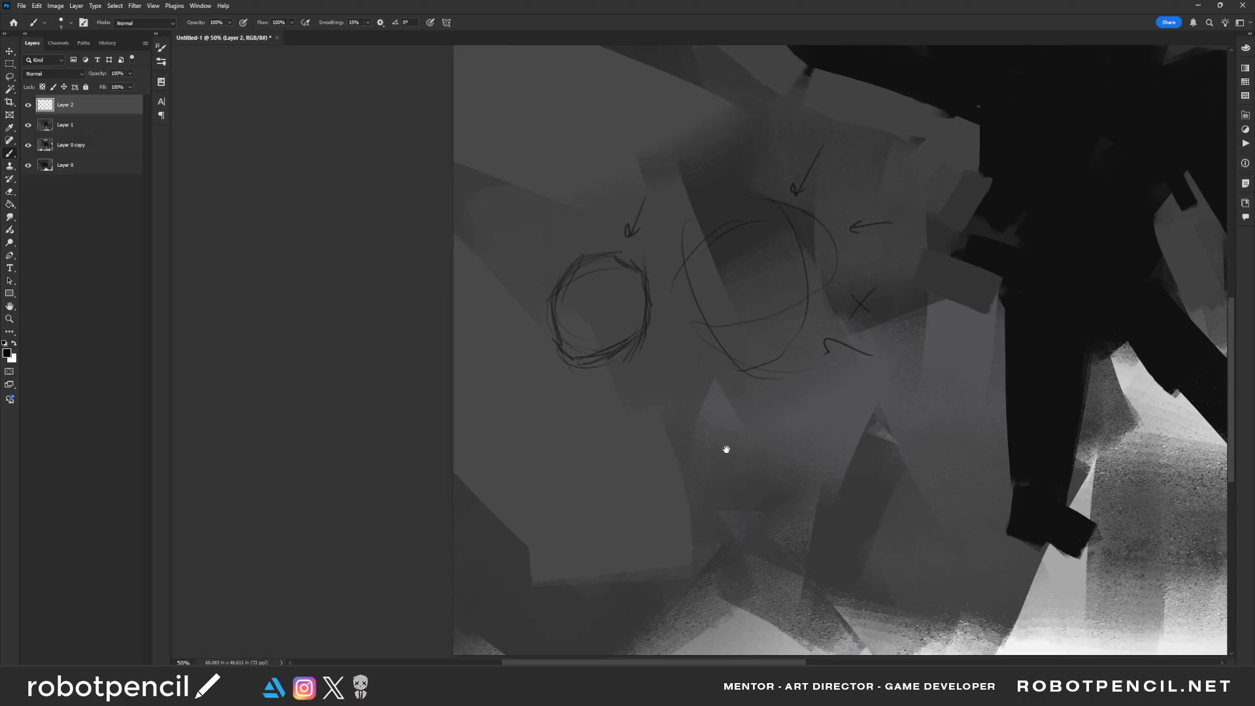
mouse_move(705, 482)
left_mouse_down()
mouse_move(711, 414)
mouse_move(709, 477)
left_mouse_up()
left_click_drag(622, 361, 633, 425)
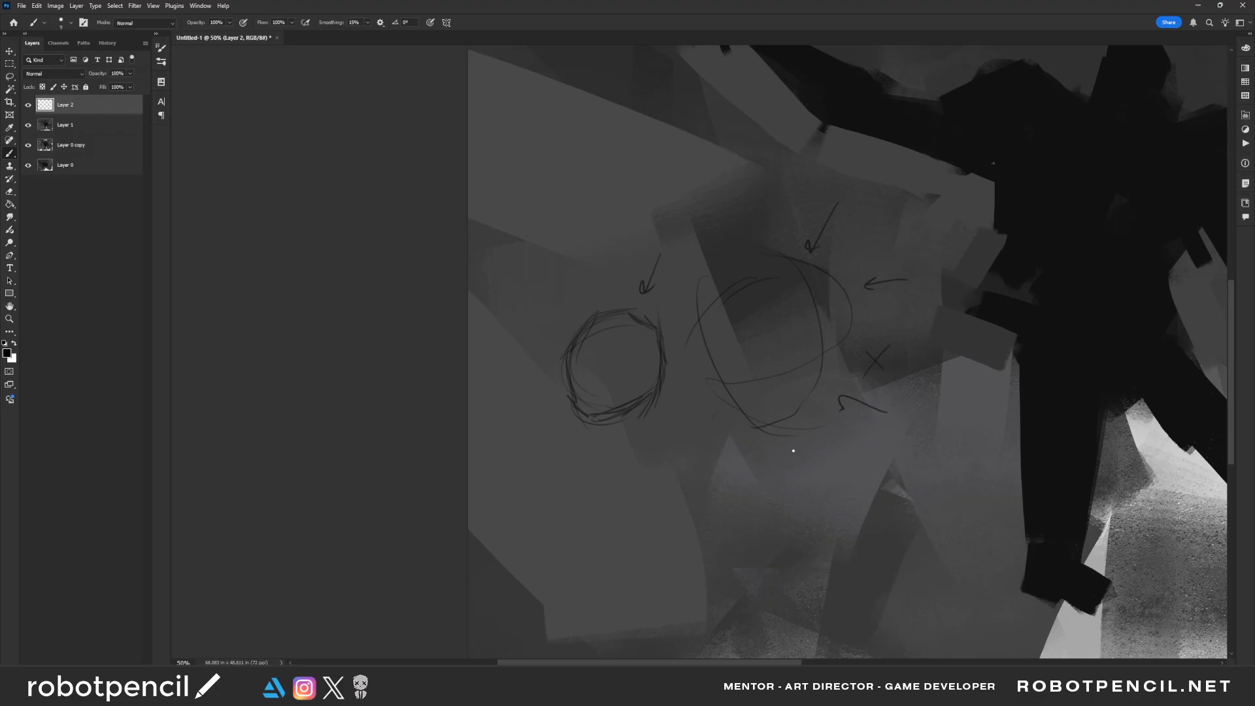
left_click_drag(755, 521, 755, 505)
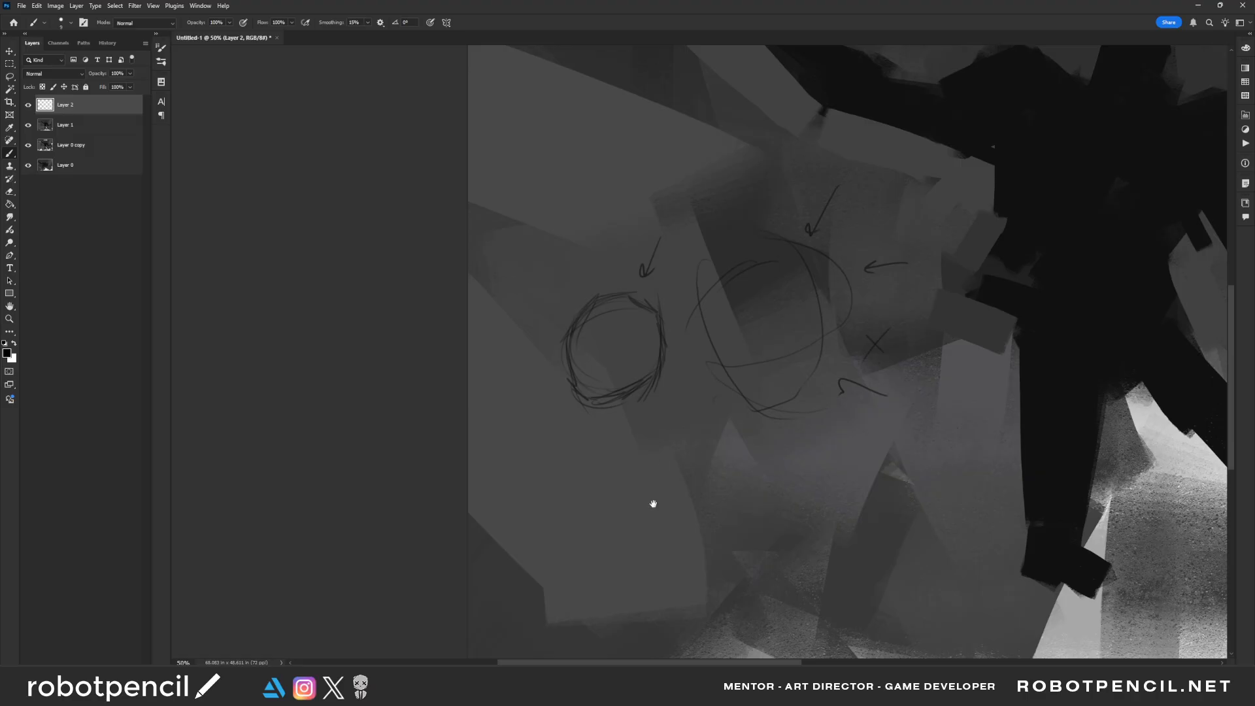
left_click_drag(648, 503, 682, 366)
left_click_drag(680, 428, 640, 497)
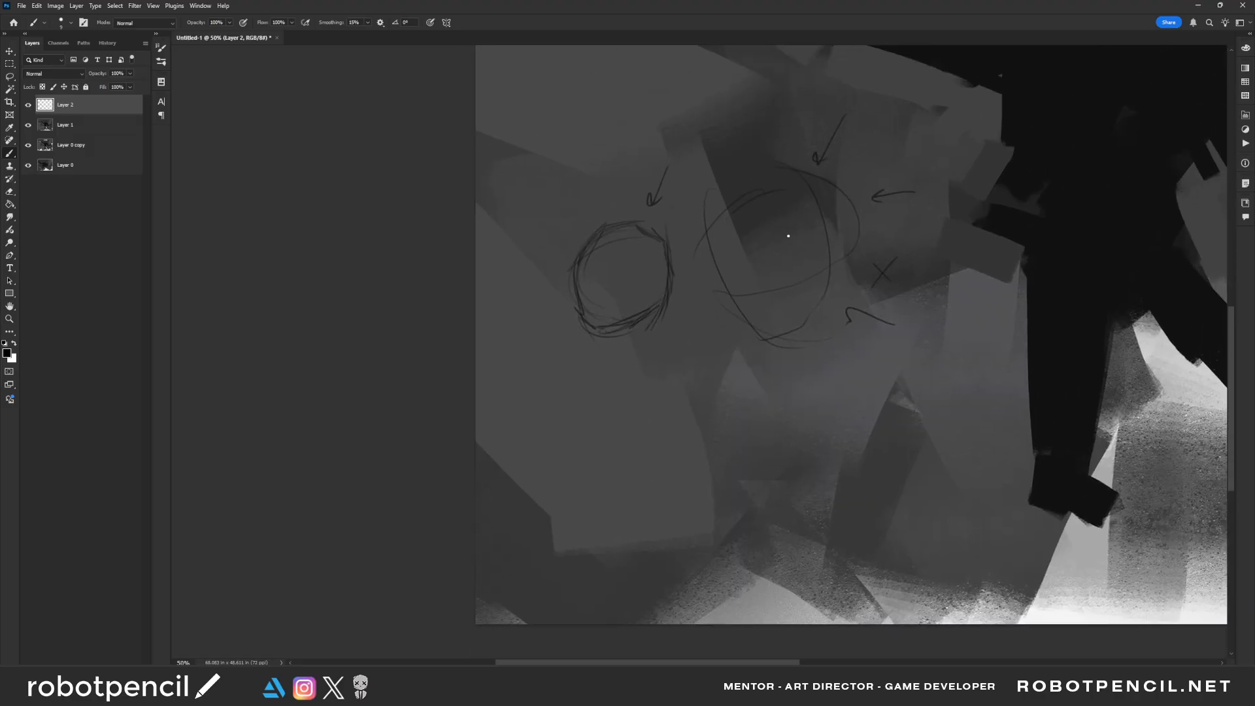
left_click_drag(737, 364, 730, 266)
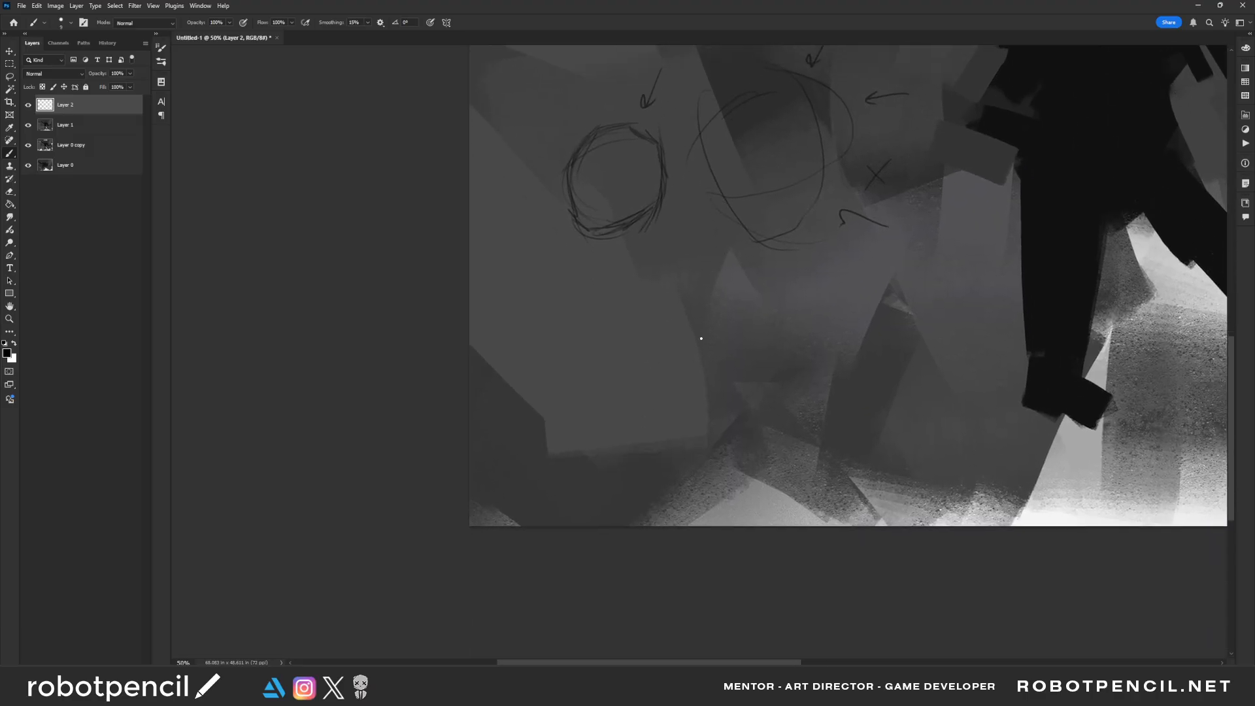
Step: Try sketching loose loops and a cleaner circle below the existing sketches, undoing each attempt
mouse_move(664, 302)
left_mouse_down()
mouse_move(752, 353)
mouse_move(688, 395)
mouse_move(652, 390)
left_mouse_up()
left_click_drag(690, 349, 719, 359)
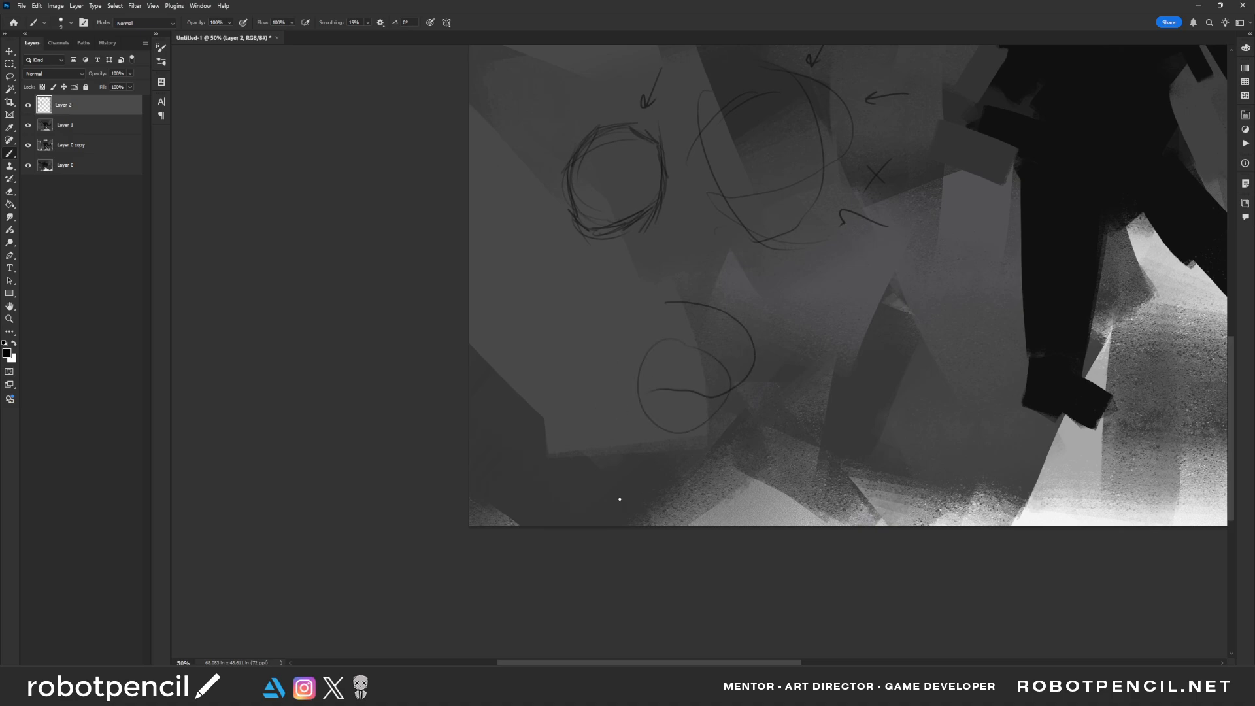
key("ctrl+z")
key("ctrl+z")
key("ctrl+z")
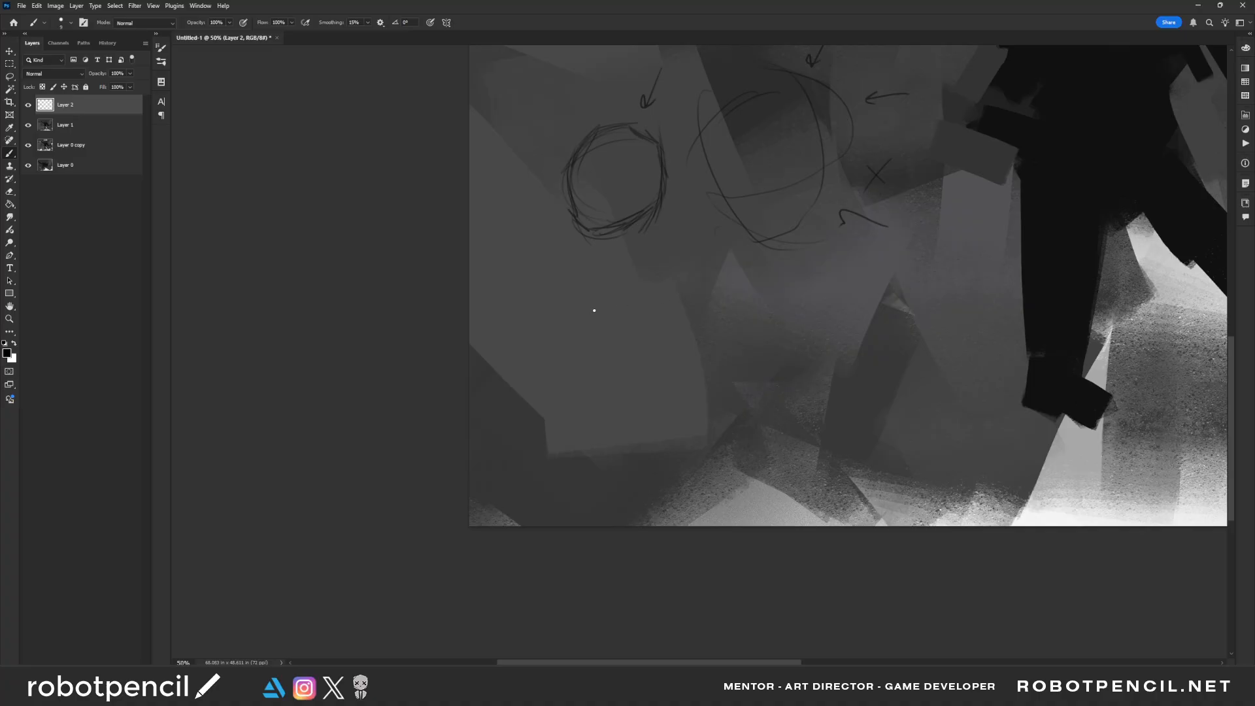
mouse_move(594, 311)
left_mouse_down()
mouse_move(643, 399)
mouse_move(655, 390)
mouse_move(587, 448)
mouse_move(566, 441)
mouse_move(533, 381)
mouse_move(506, 390)
mouse_move(525, 398)
mouse_move(603, 303)
left_mouse_up()
left_click_drag(724, 345, 643, 375)
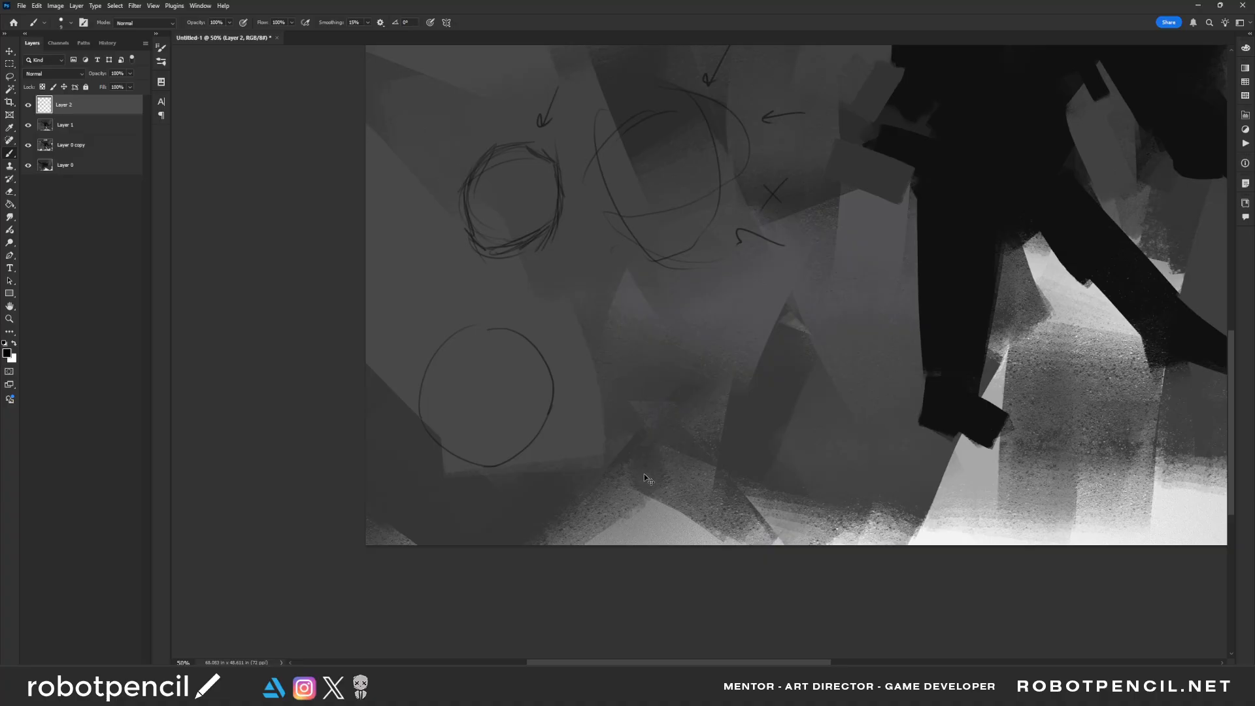
key("ctrl+z")
key("ctrl+z")
key("ctrl+z")
key("ctrl+z")
Step: Sketch two light, clean single-line circles side by side below the rough circle and ellipses
left_click_drag(604, 364, 654, 376)
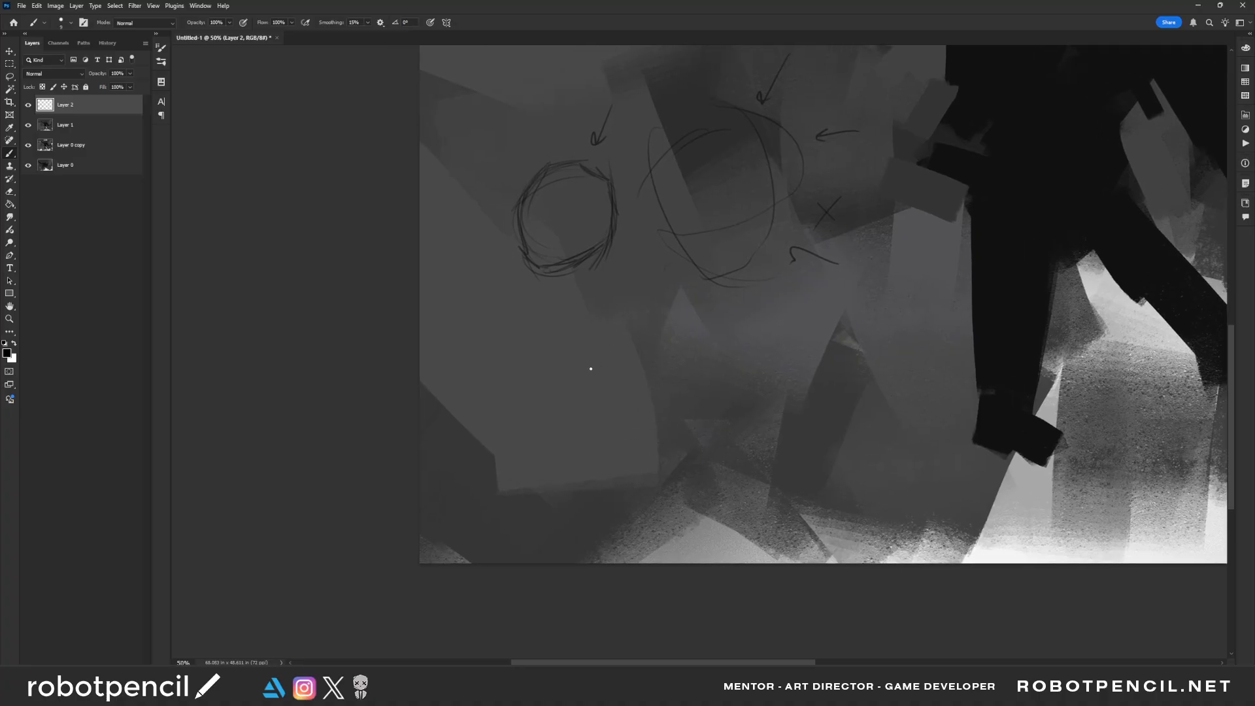
left_click_drag(530, 371, 631, 337)
left_click_drag(940, 496, 849, 501)
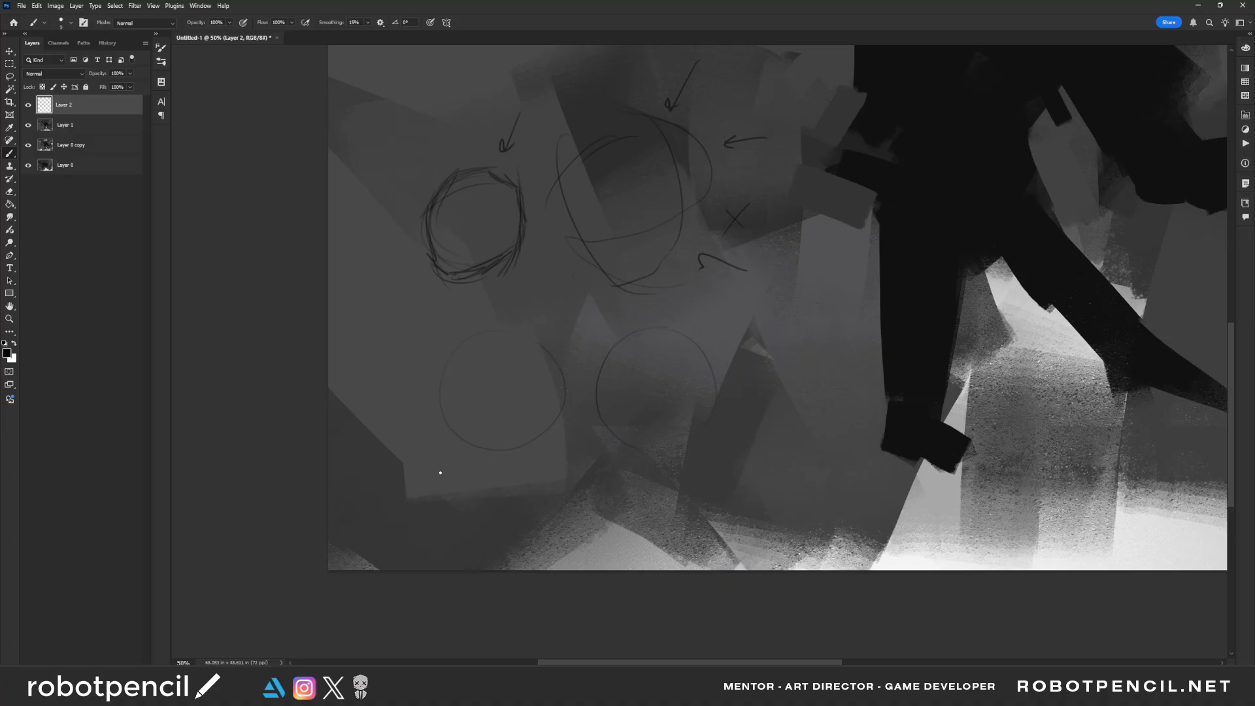
Step: Sketch arrows pointing up at the two clean circles and three disconnected arcs forming a larger, broken circle beside them
left_click_drag(473, 476, 479, 465)
left_click_drag(468, 471, 482, 474)
mouse_move(811, 392)
left_mouse_down()
mouse_move(808, 420)
mouse_move(760, 460)
left_mouse_up()
left_click_drag(751, 303, 786, 296)
key("ctrl+z")
mouse_move(732, 361)
left_mouse_down()
mouse_move(730, 330)
mouse_move(789, 286)
left_mouse_up()
mouse_move(835, 321)
left_mouse_down()
mouse_move(856, 363)
mouse_move(843, 395)
left_mouse_up()
scroll(677, 318, "up", 2)
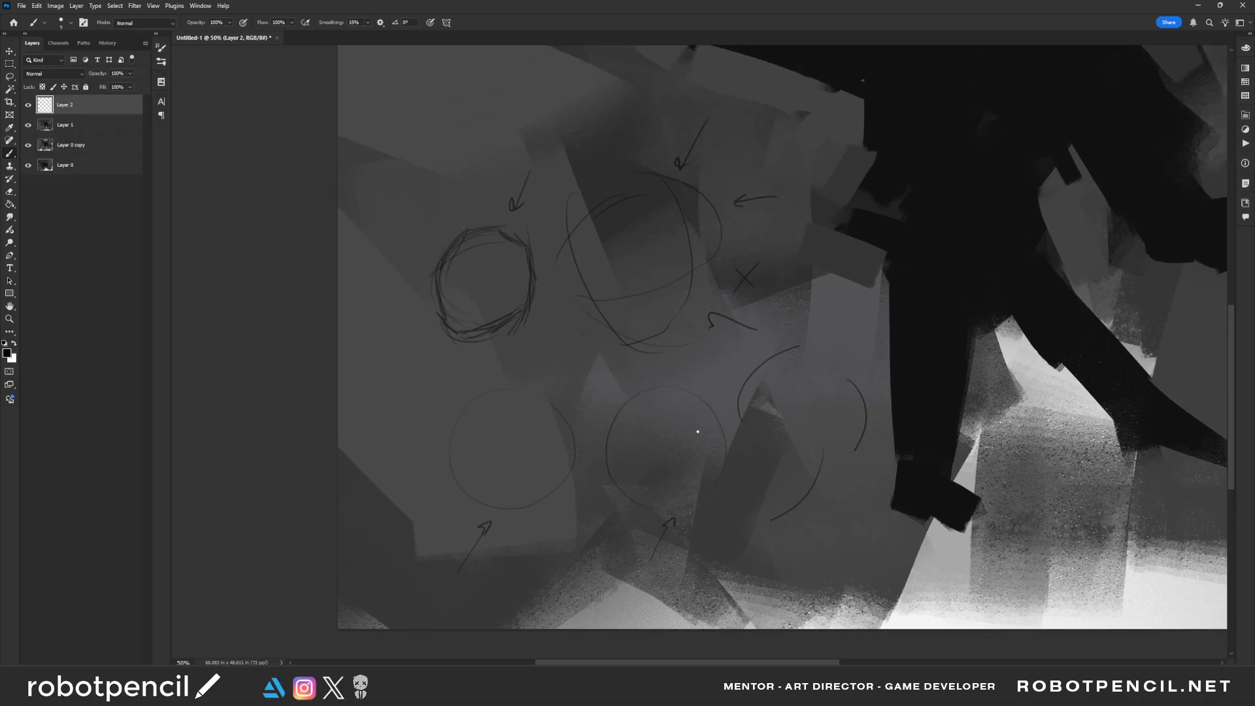
Step: Switch the brush to Chalk Brush and adjust its size for painting beneath the figure's raised hand
scroll(709, 432, "up", 8)
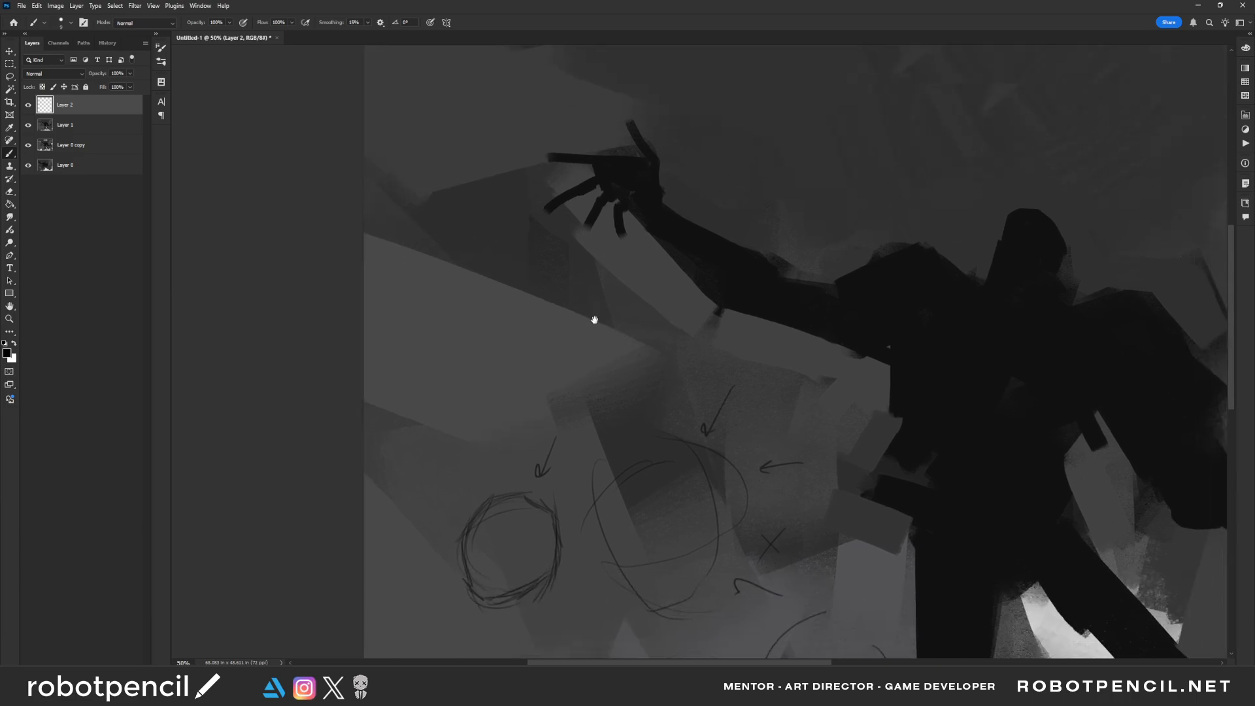
key("bracketright")
key("bracketright")
key("bracketright")
key("bracketright")
key("bracketright")
key("bracketright")
right_click(508, 320)
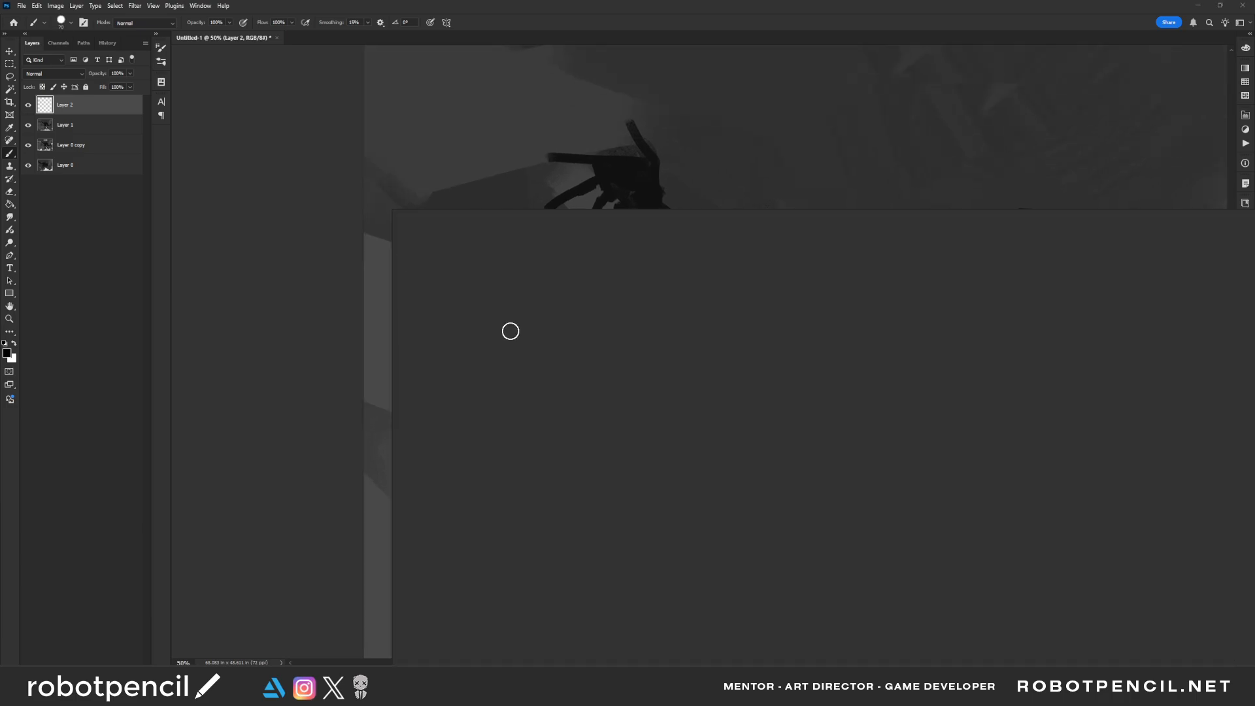
left_click(555, 437)
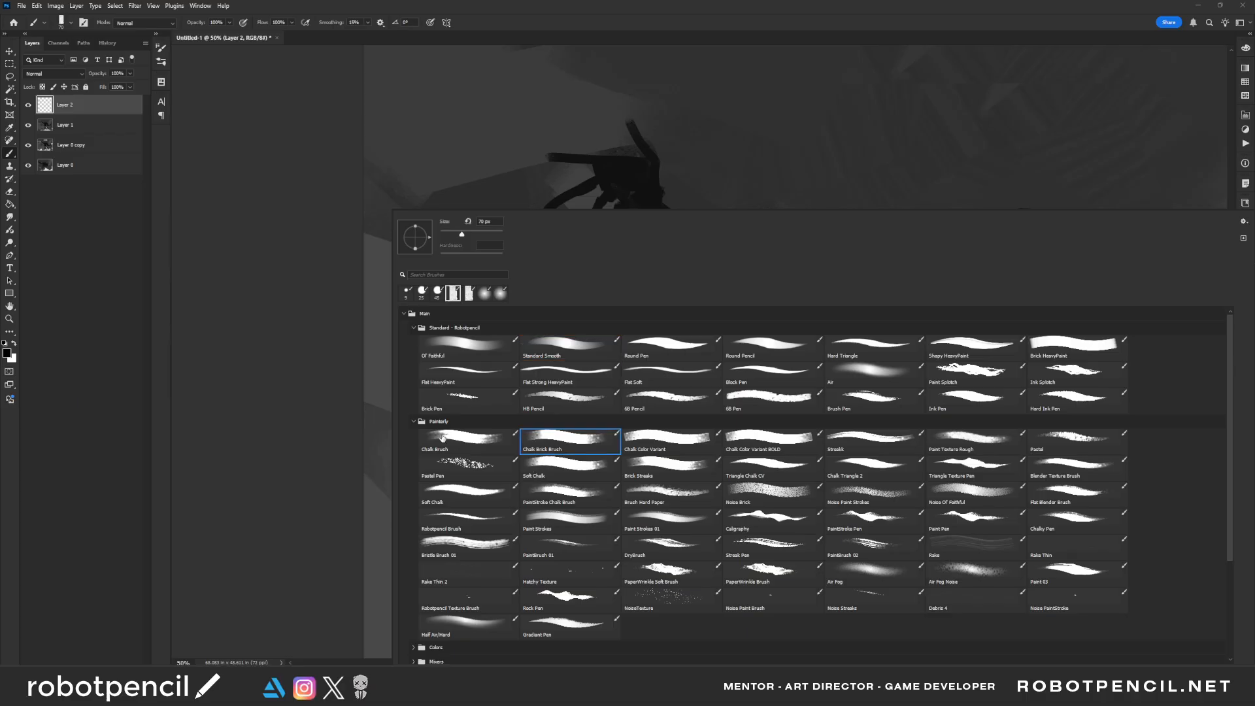
left_click(435, 432)
left_click(219, 490)
key("bracketleft")
key("bracketleft")
key("bracketleft")
key("bracketleft")
key("bracketleft")
key("bracketleft")
key("bracketleft")
key("bracketleft")
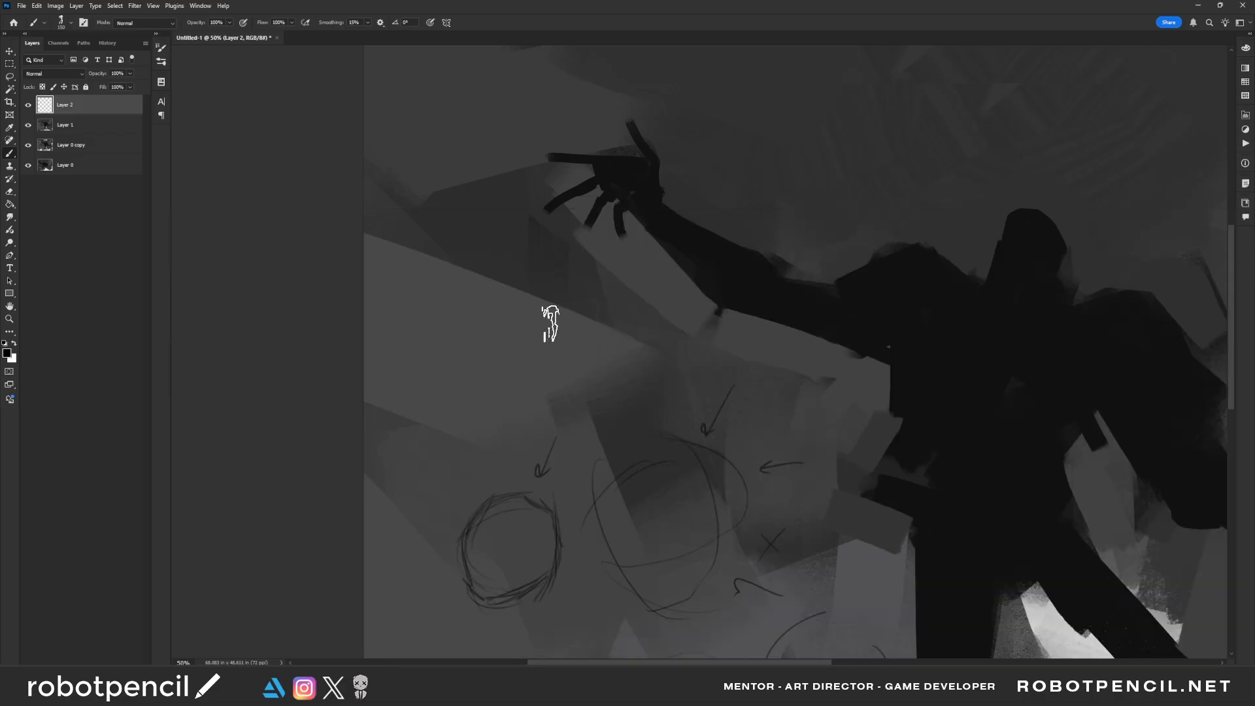
Step: Try a few thick black diagonal strokes on the light area below the raised hand, undoing each one
left_click_drag(562, 315, 492, 332)
key("ctrl+z")
left_click_drag(566, 300, 467, 346)
left_click_drag(566, 307, 519, 365)
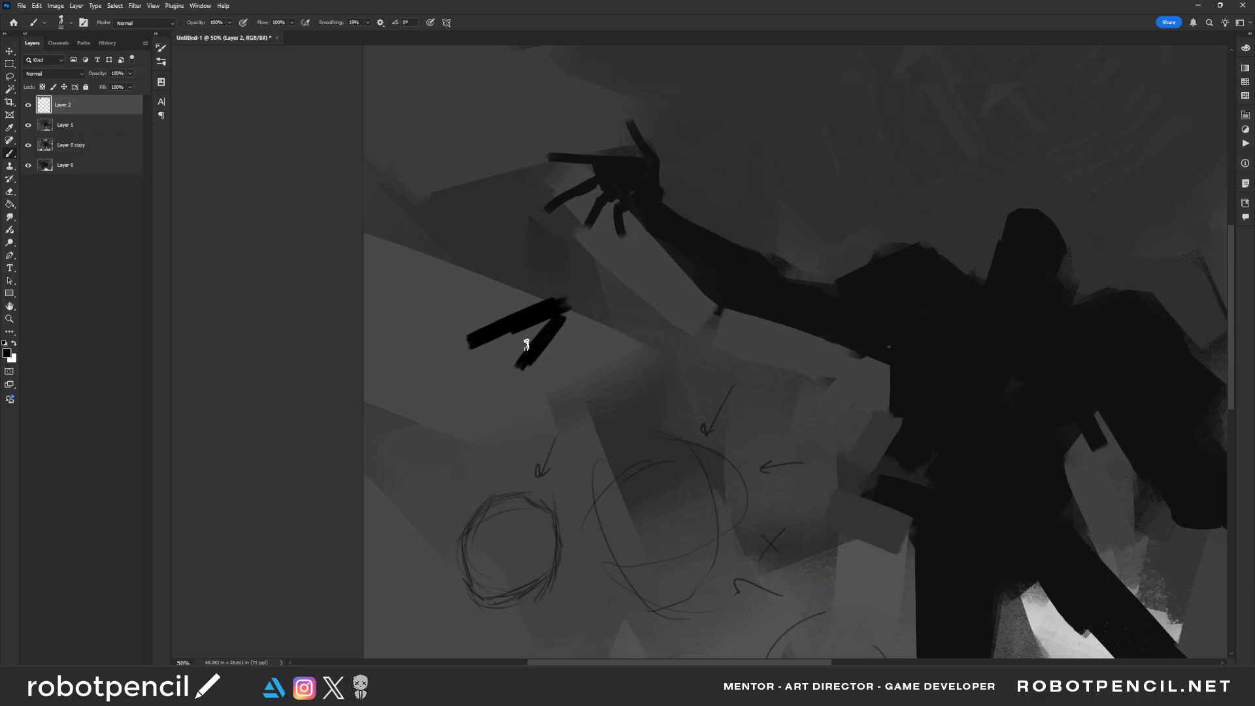
key("ctrl+z")
key("ctrl+z")
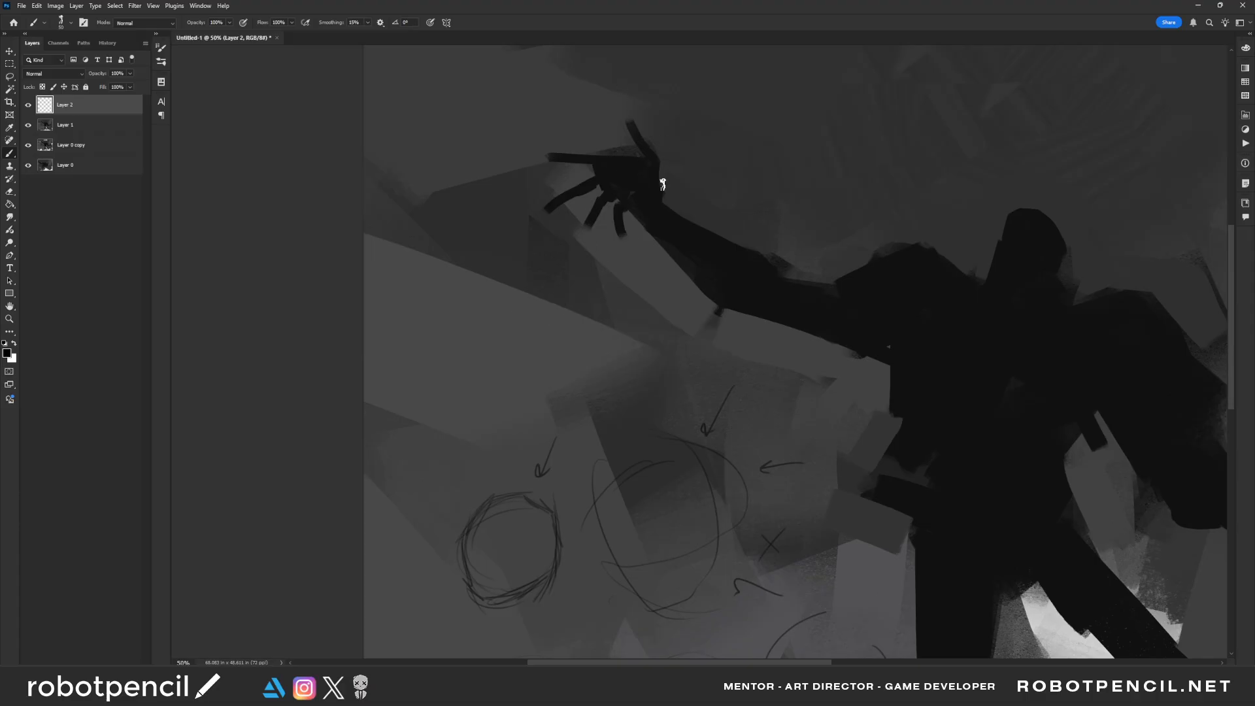
Step: Examine both outstretched hands and arms of the figure and the light area beneath the raised hand
mouse_move(709, 292)
left_mouse_down()
mouse_move(704, 315)
mouse_move(655, 345)
mouse_move(673, 434)
mouse_move(624, 364)
mouse_move(694, 304)
mouse_move(607, 331)
mouse_move(678, 327)
left_mouse_up()
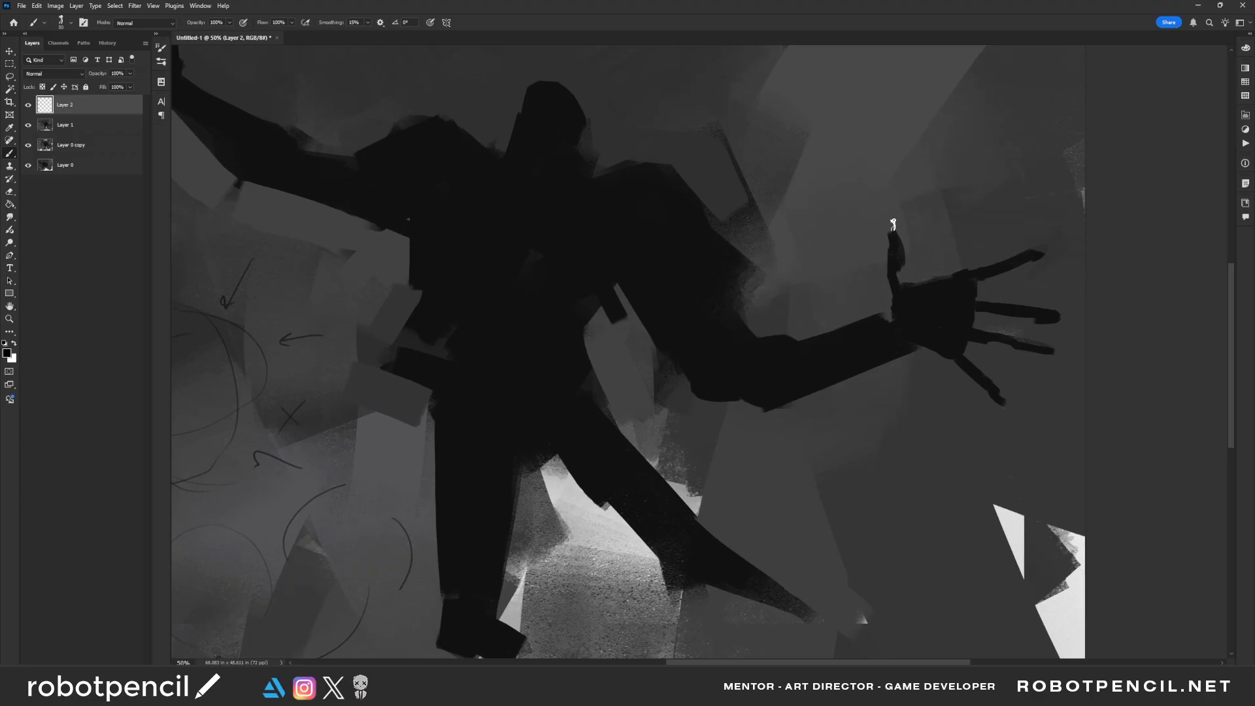
left_click_drag(937, 310, 843, 454)
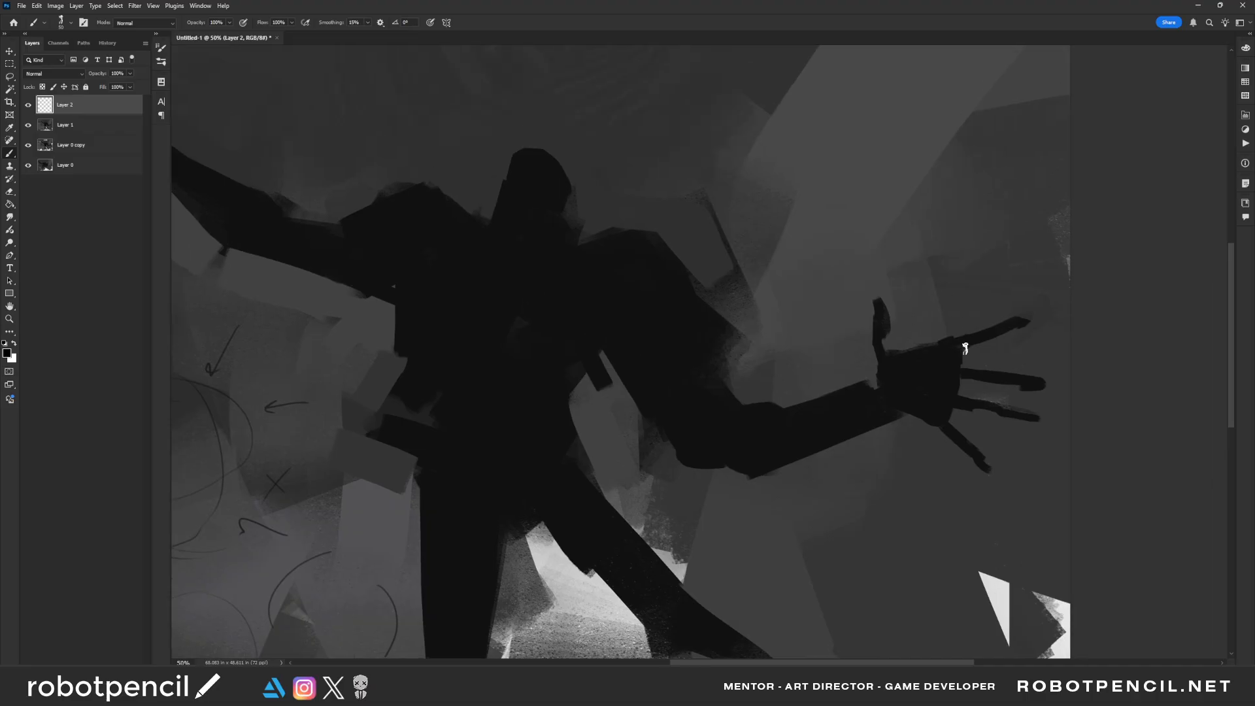
mouse_move(960, 344)
left_mouse_down()
mouse_move(725, 375)
mouse_move(657, 404)
left_mouse_up()
scroll(660, 403, "up", 2)
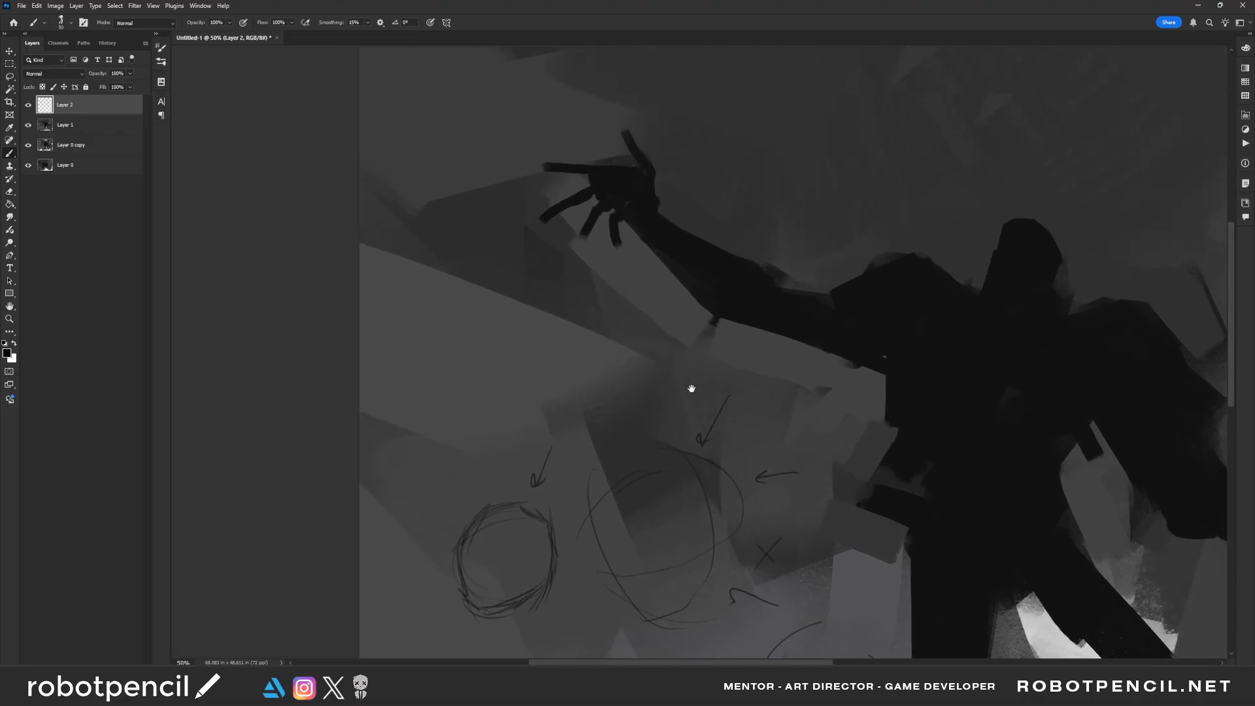
scroll(689, 386, "up", 2)
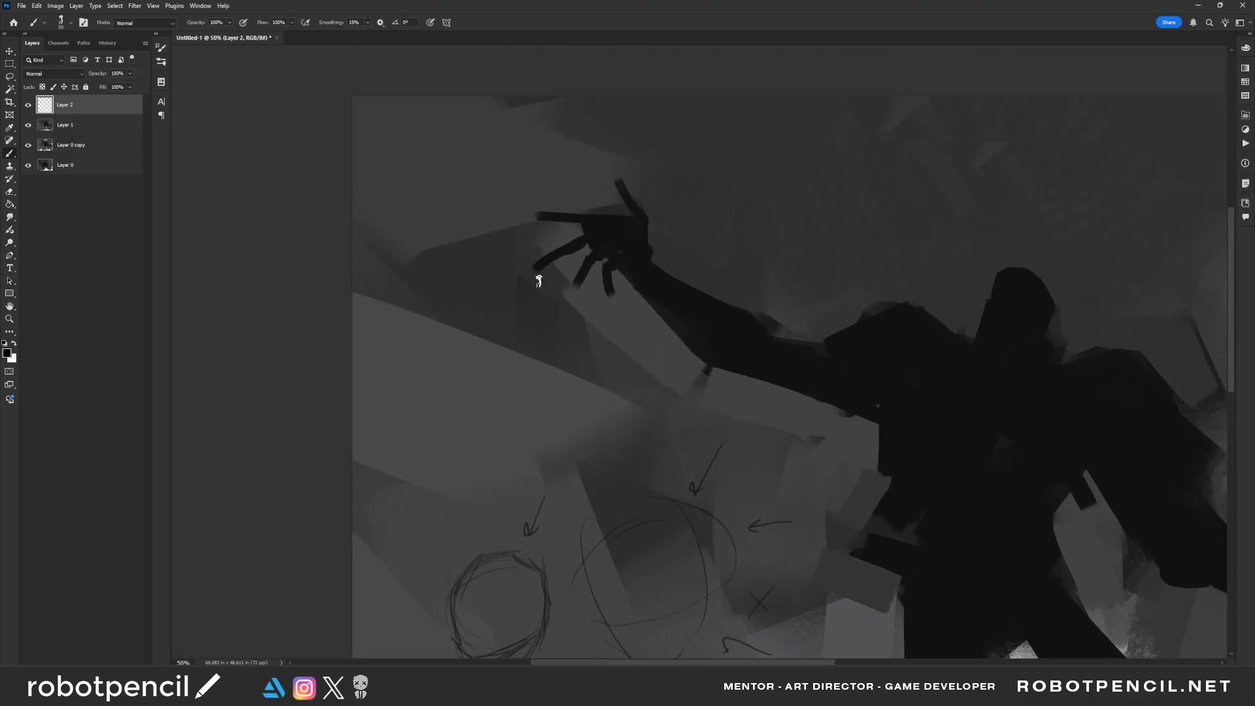
left_click_drag(537, 440, 557, 371)
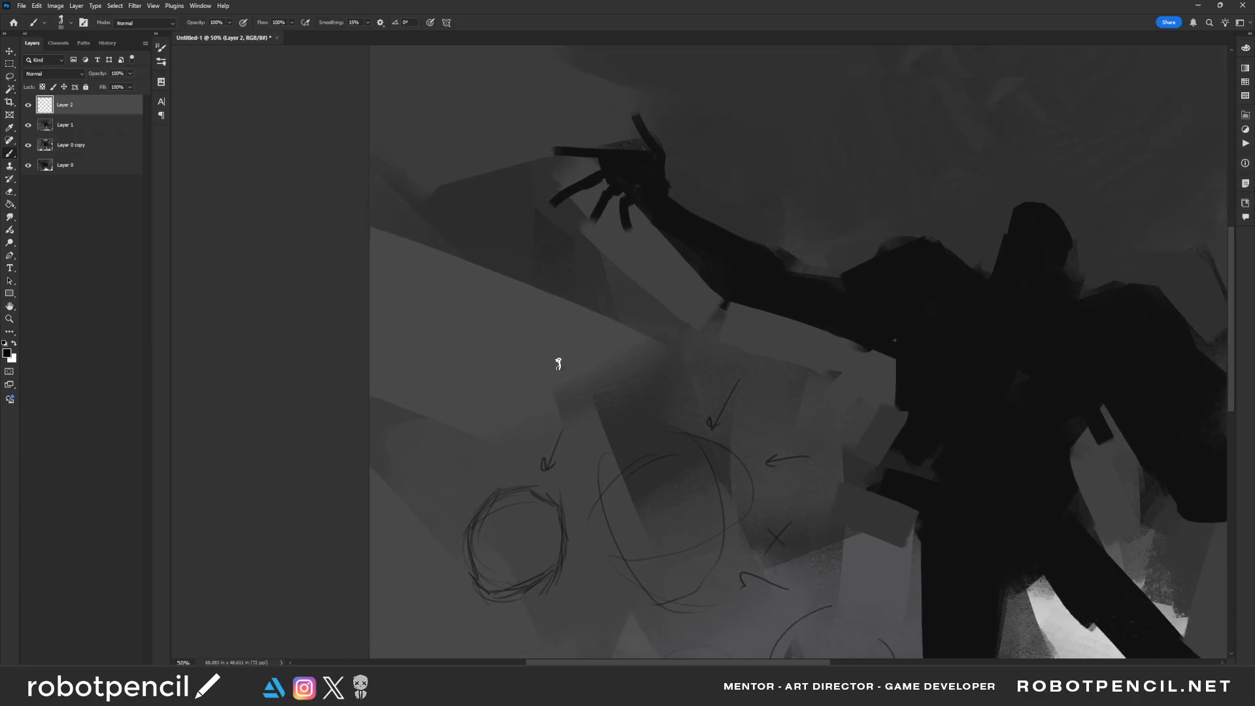
left_click_drag(610, 350, 554, 356)
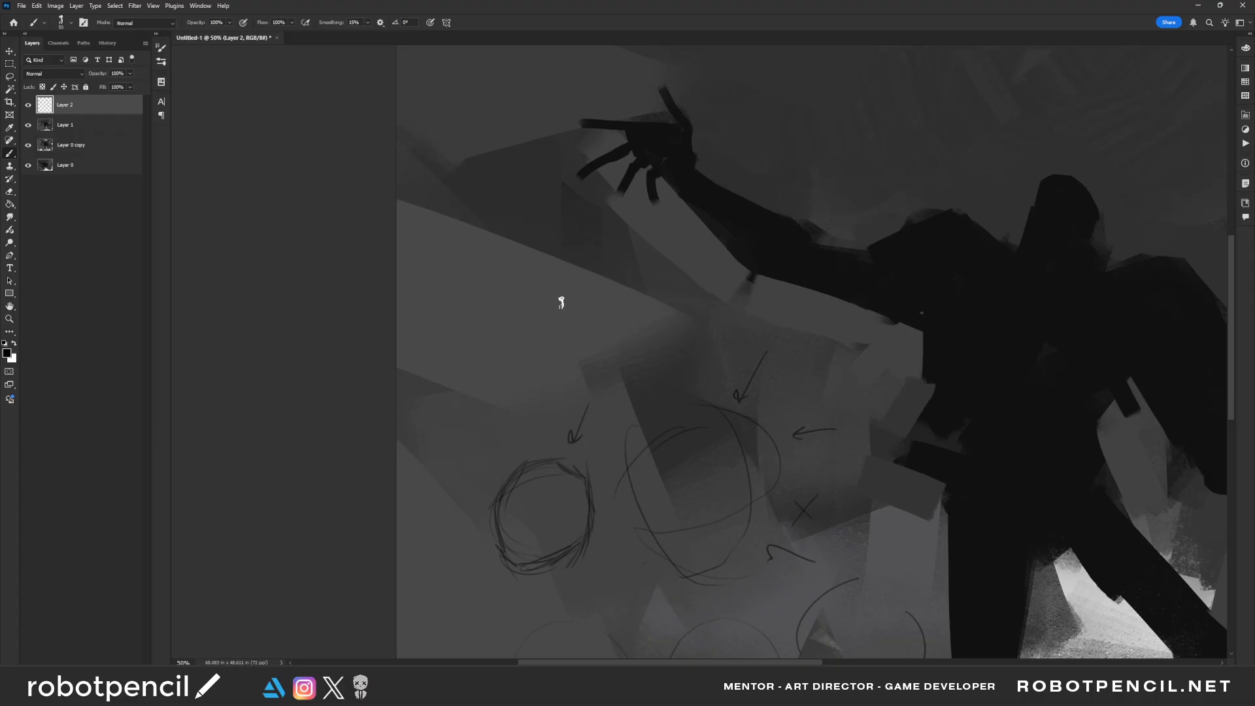
left_click_drag(580, 342, 617, 318)
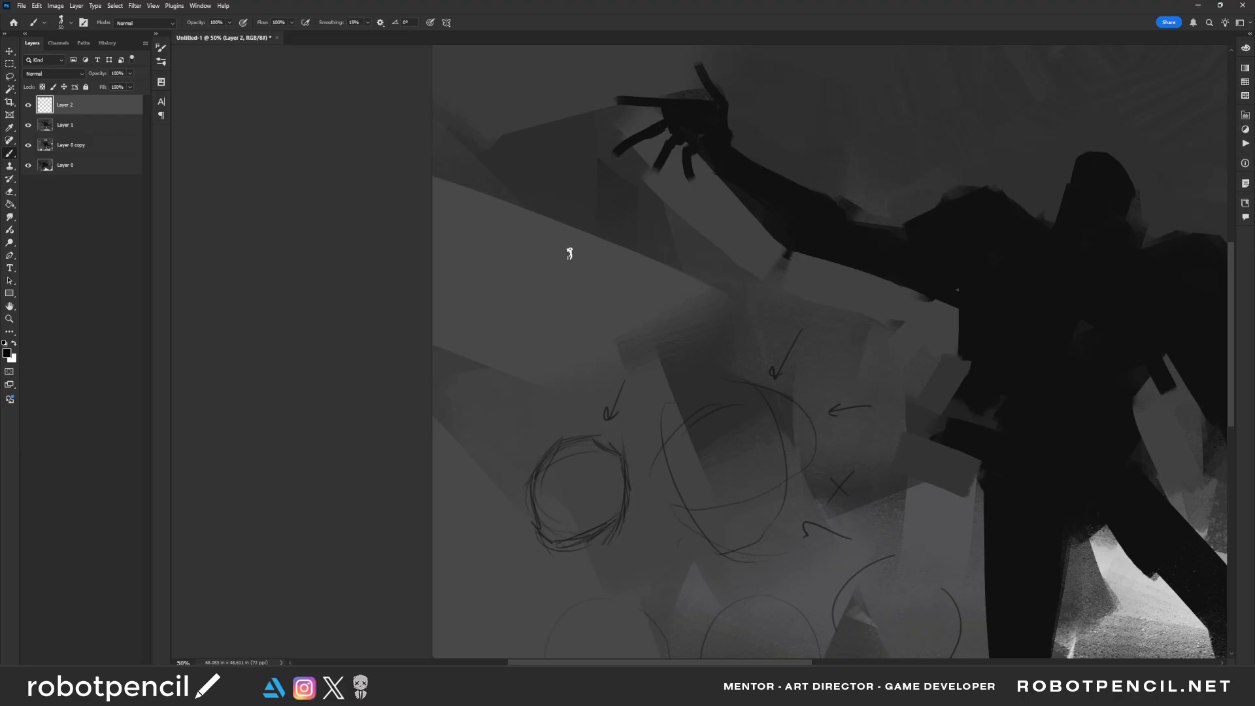
Step: Try painting a black hand with a blocky palm, thin spread fingers and a thumb on the light area
key("bracketright")
key("bracketright")
left_click_drag(560, 245, 568, 318)
mouse_move(554, 248)
left_mouse_down()
mouse_move(615, 248)
mouse_move(581, 317)
left_mouse_up()
mouse_move(609, 264)
left_mouse_down()
mouse_move(611, 301)
mouse_move(576, 324)
left_mouse_up()
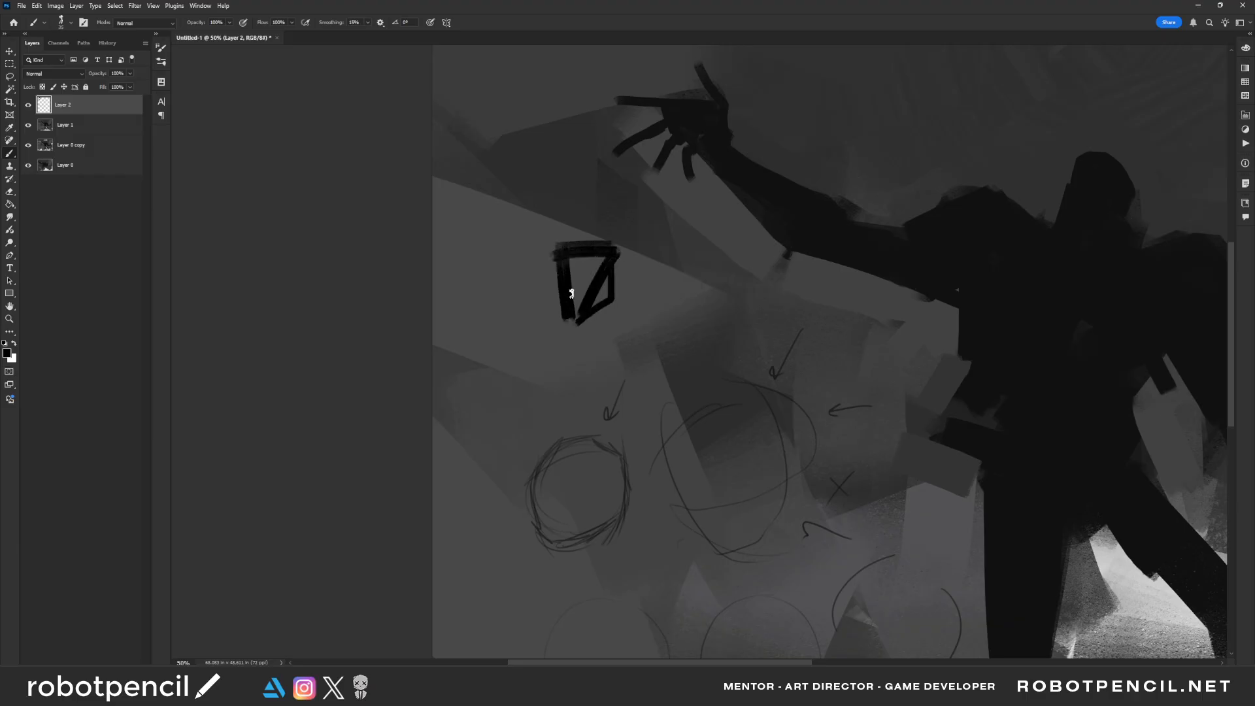
mouse_move(600, 262)
left_mouse_down()
mouse_move(566, 282)
mouse_move(602, 261)
mouse_move(581, 312)
mouse_move(594, 306)
mouse_move(574, 295)
mouse_move(572, 262)
mouse_move(499, 288)
left_mouse_up()
left_click_drag(562, 251, 484, 297)
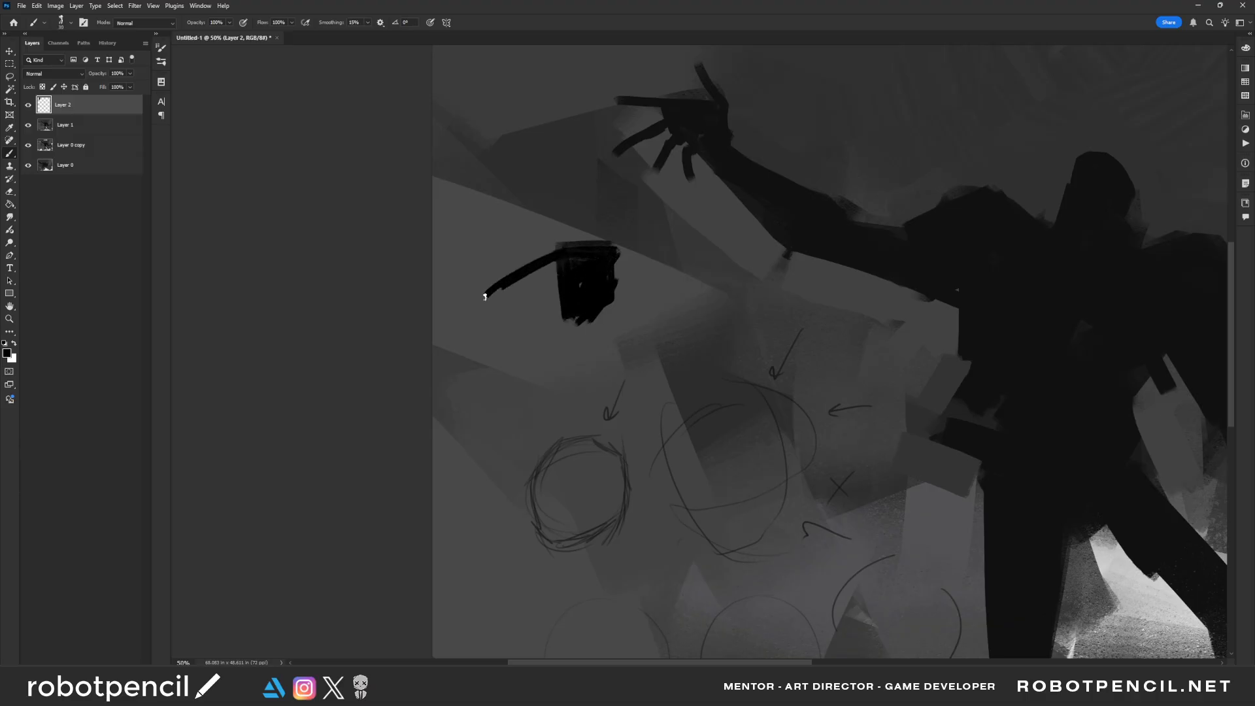
left_click_drag(562, 278, 523, 350)
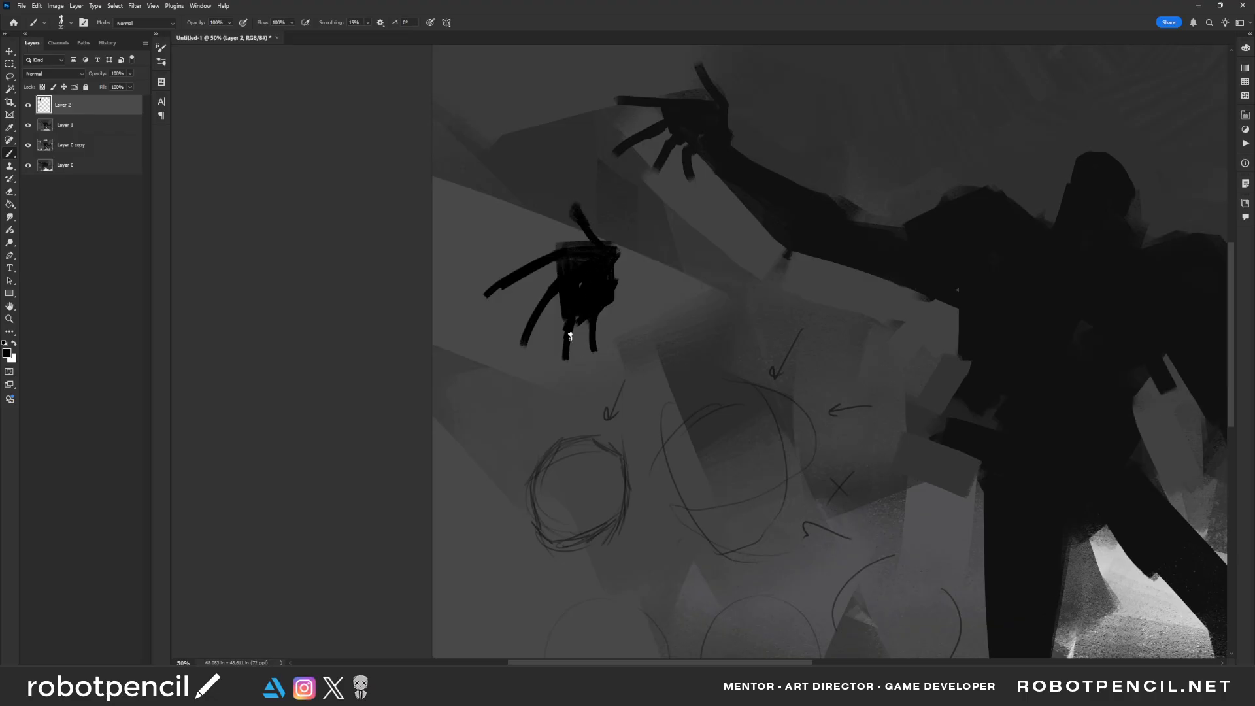
left_click_drag(566, 322, 562, 386)
mouse_move(652, 305)
left_mouse_down()
mouse_move(658, 335)
mouse_move(627, 357)
left_mouse_up()
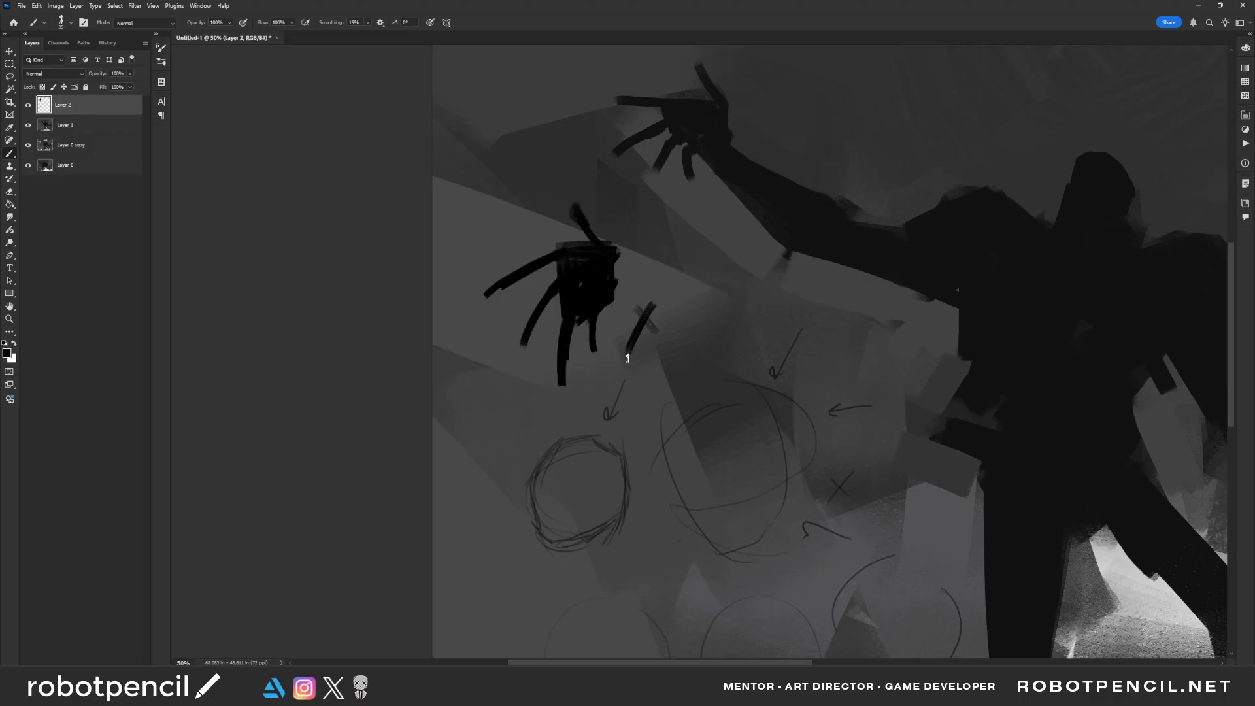
Step: Undo all strokes of the thin-fingered hand study
key("ctrl+z")
key("ctrl+z")
key("ctrl+z")
key("ctrl+z")
key("ctrl+z")
key("ctrl+z")
key("ctrl+z")
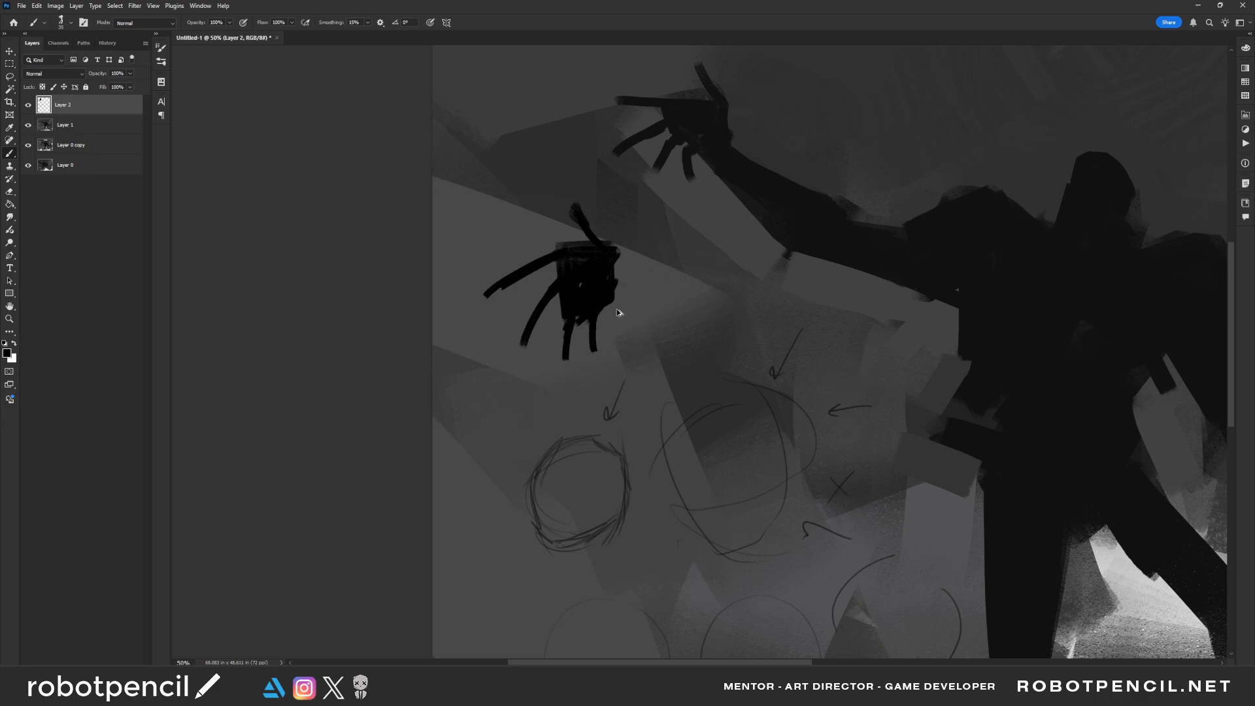
key("ctrl+z")
key("ctrl+z")
key("ctrl+z")
key("ctrl+z")
key("ctrl+z")
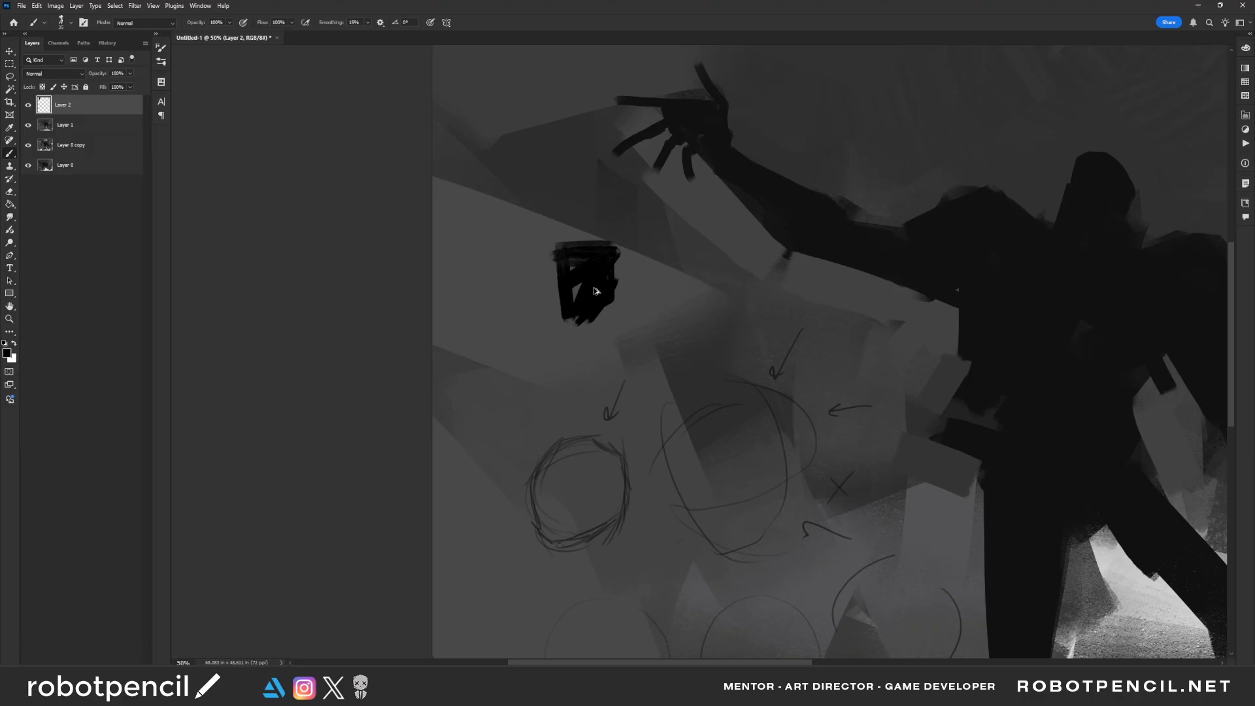
key("ctrl+z")
key("ctrl+z")
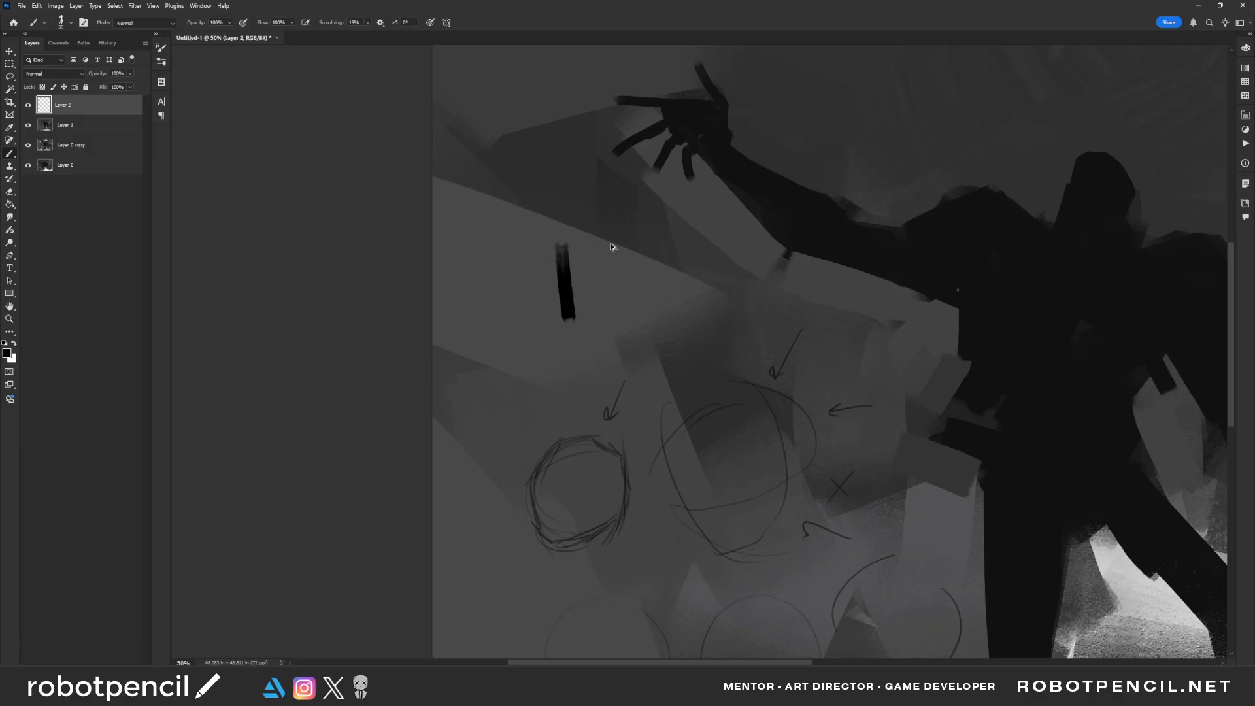
key("ctrl+z")
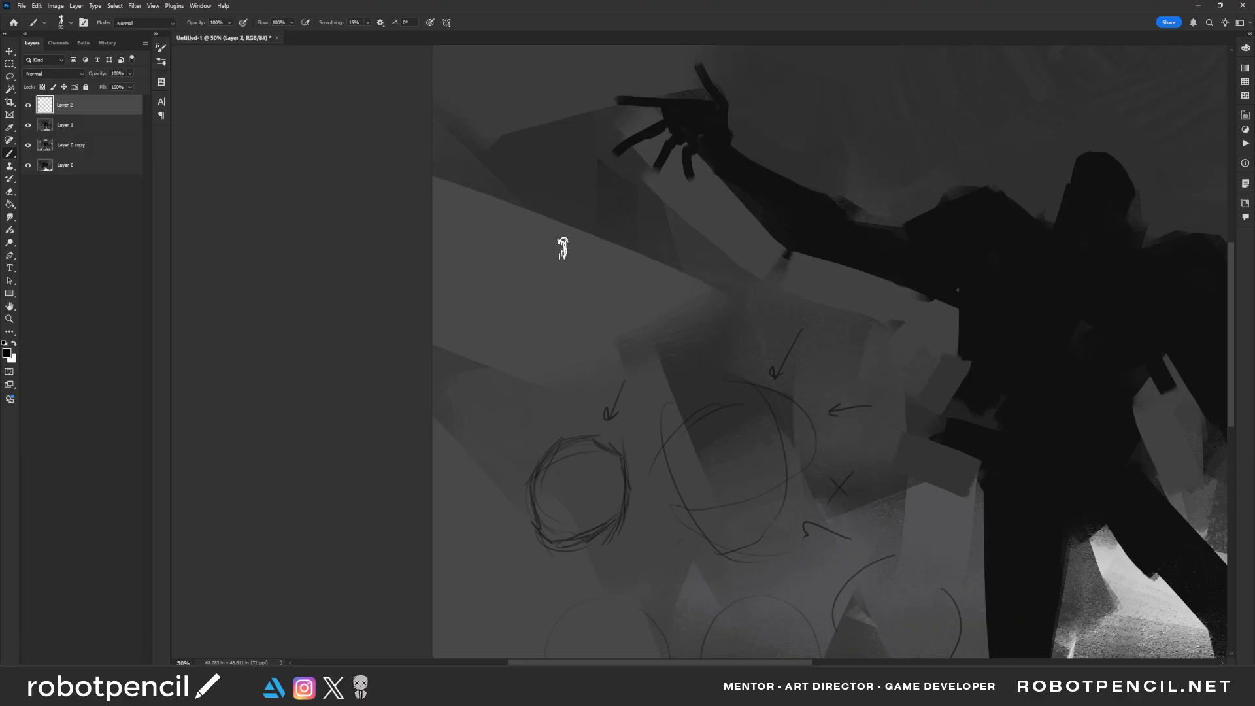
Step: Paint a larger solid black palm with thick spread fingers and an upright thumb on the light area
mouse_move(562, 254)
left_mouse_down()
mouse_move(623, 251)
mouse_move(566, 266)
mouse_move(574, 327)
mouse_move(608, 259)
mouse_move(568, 277)
mouse_move(625, 259)
mouse_move(611, 313)
mouse_move(619, 277)
mouse_move(568, 276)
left_mouse_up()
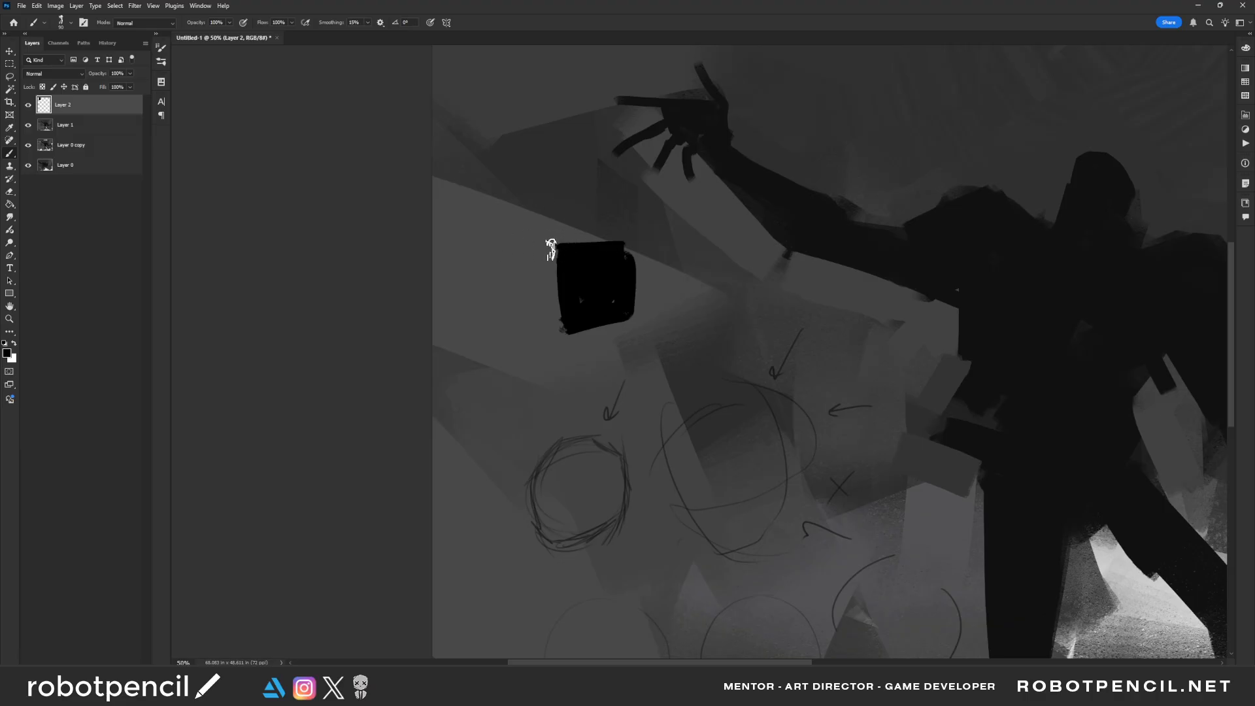
left_click_drag(563, 251, 462, 280)
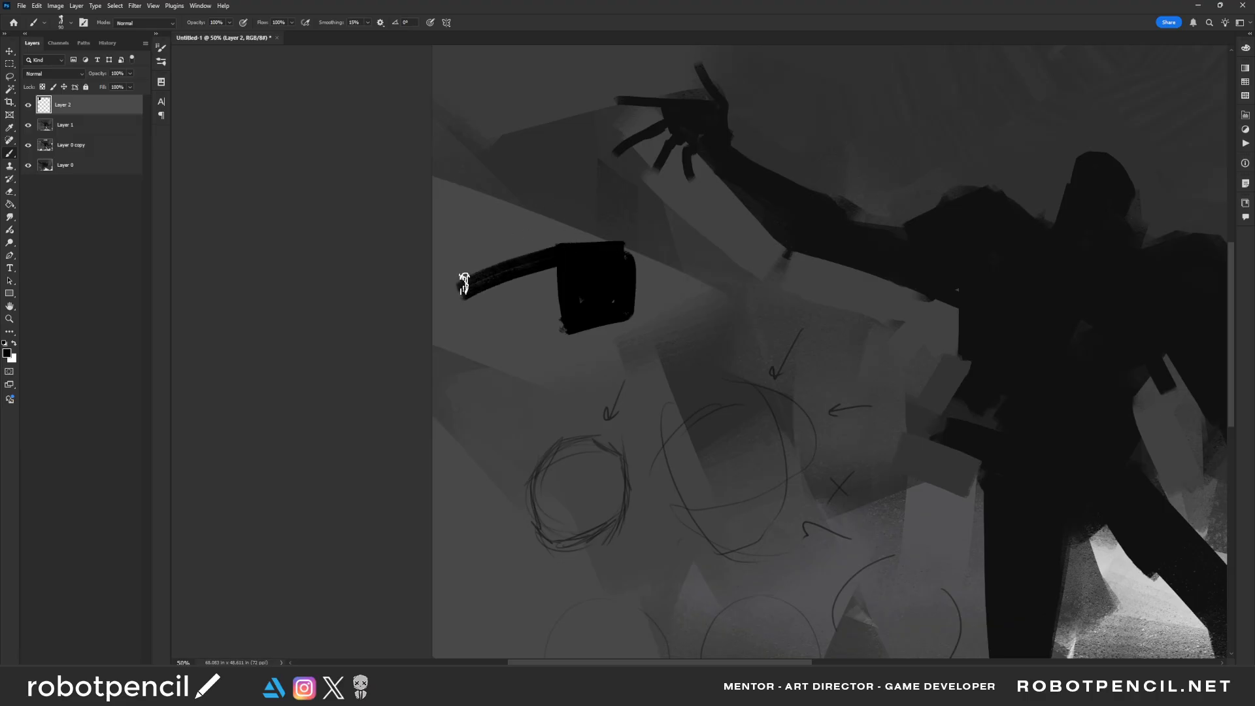
left_click_drag(565, 283, 482, 328)
mouse_move(571, 307)
left_mouse_down()
mouse_move(522, 347)
mouse_move(572, 377)
left_mouse_up()
left_click_drag(608, 247, 589, 205)
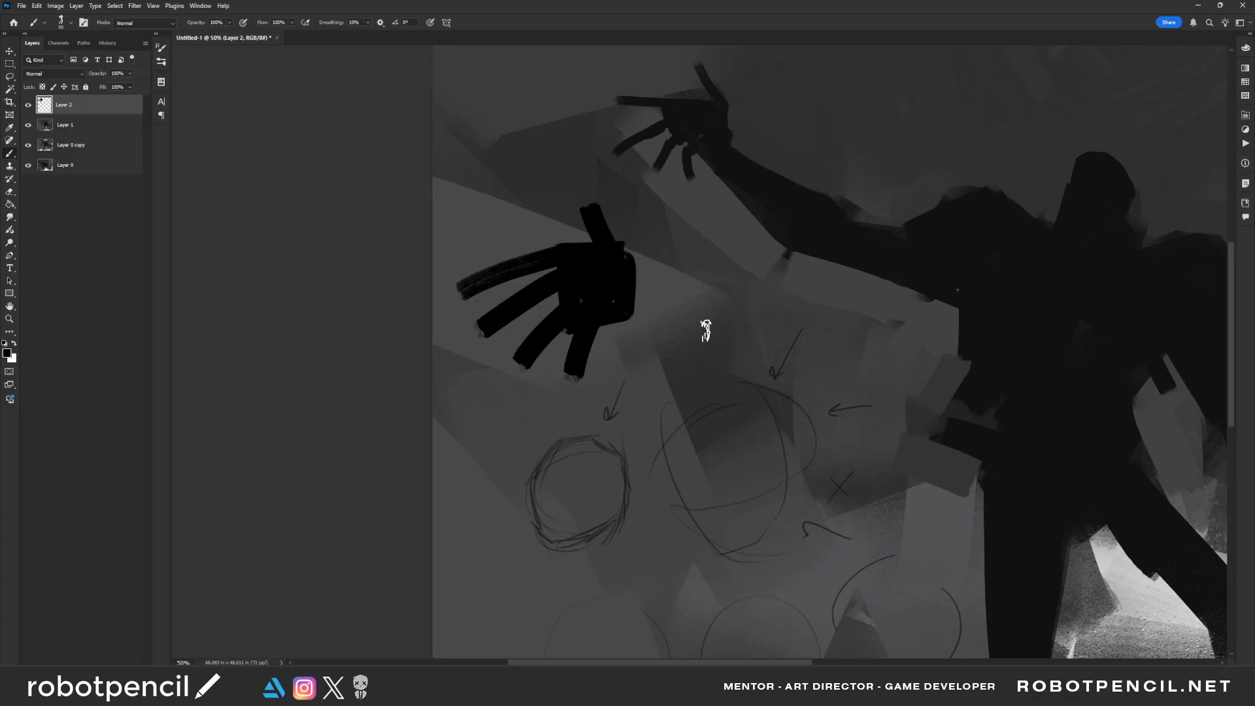
Step: Extend the black hand into a forearm, bulging upper arm and shoulder reaching the figure's torso, filling the shapes roughly
left_click_drag(629, 261, 700, 264)
left_click_drag(624, 298, 707, 310)
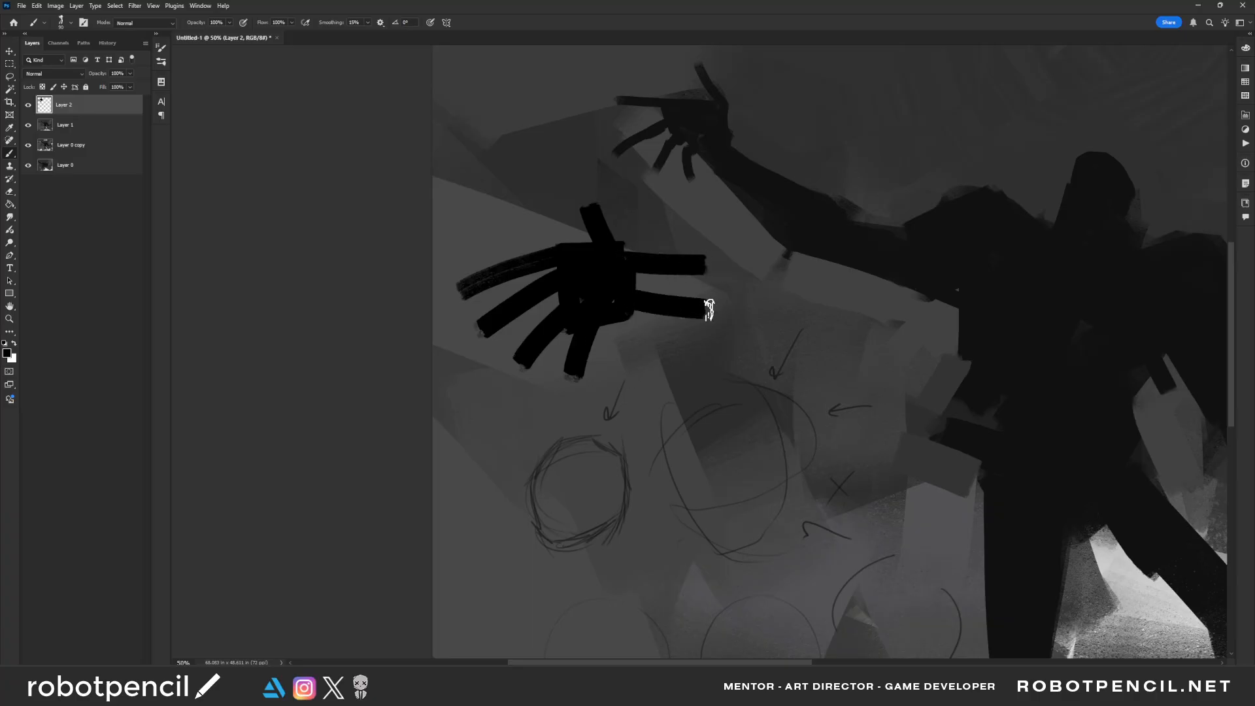
mouse_move(698, 264)
left_mouse_down()
mouse_move(745, 243)
mouse_move(784, 282)
left_mouse_up()
mouse_move(716, 313)
left_mouse_down()
mouse_move(770, 304)
mouse_move(831, 242)
mouse_move(907, 262)
left_mouse_up()
mouse_move(785, 310)
left_mouse_down()
mouse_move(915, 258)
mouse_move(804, 259)
left_mouse_up()
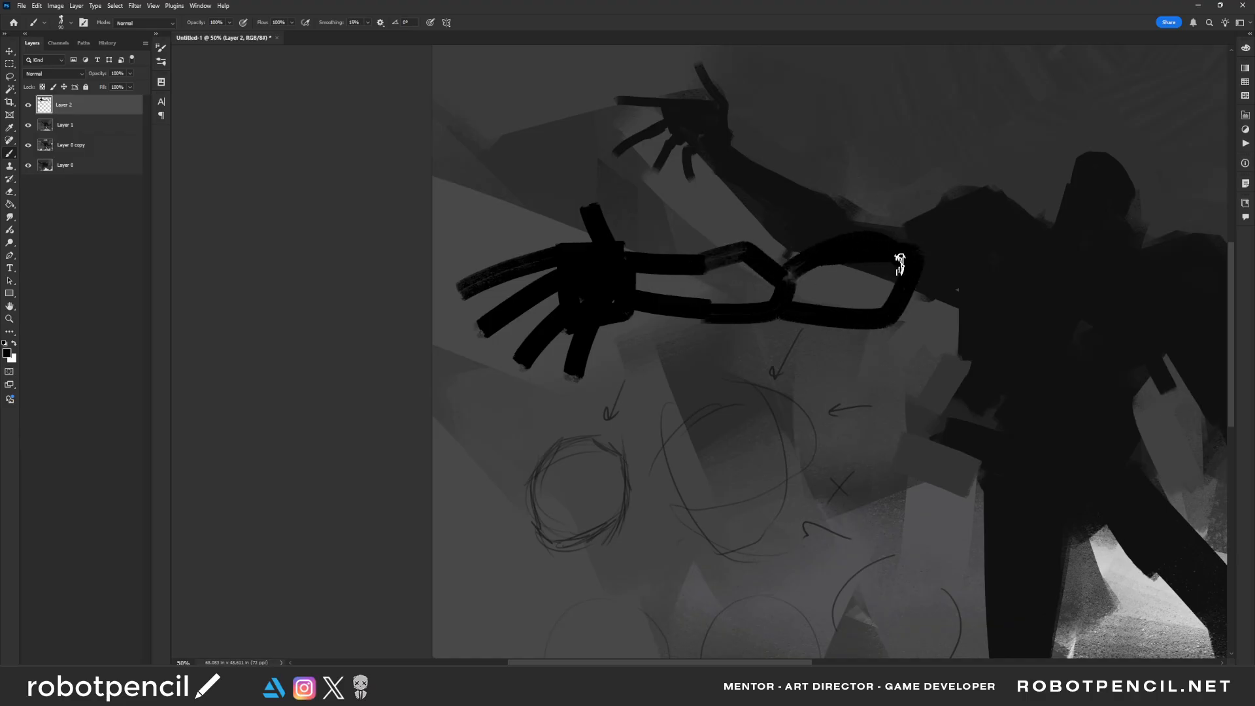
mouse_move(907, 251)
left_mouse_down()
mouse_move(931, 204)
mouse_move(997, 237)
mouse_move(966, 294)
mouse_move(1012, 271)
left_mouse_up()
left_click_drag(906, 304, 993, 299)
mouse_move(973, 243)
left_mouse_down()
mouse_move(928, 243)
mouse_move(1002, 257)
mouse_move(810, 288)
mouse_move(692, 283)
mouse_move(822, 295)
left_mouse_up()
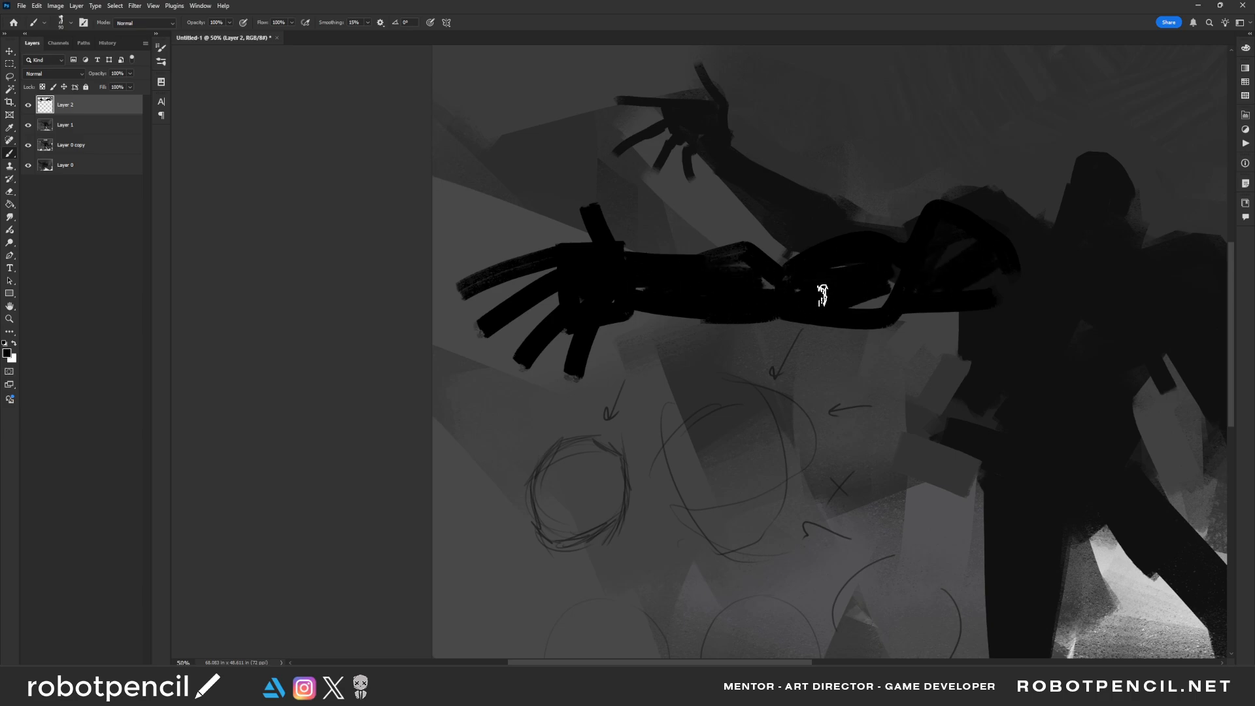
Step: Paint a rounded black head above the new shoulder, with looping ear shapes on both sides
left_click_drag(1055, 311, 913, 323)
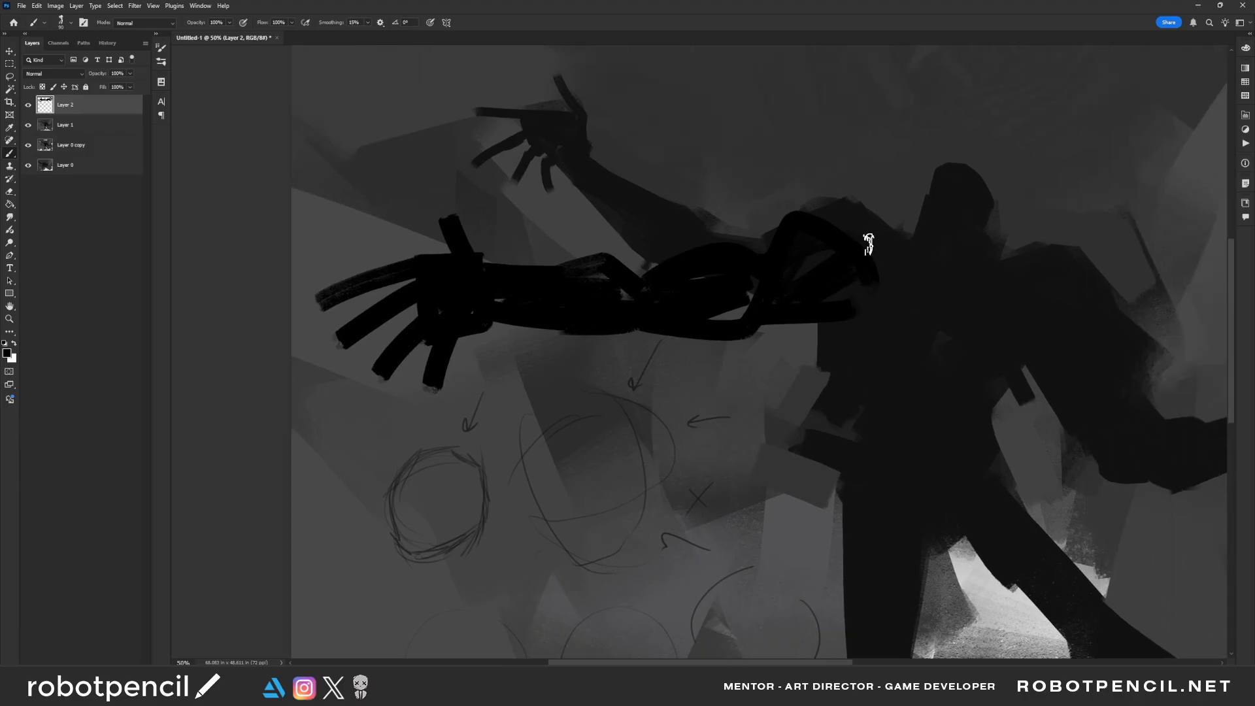
mouse_move(868, 243)
left_mouse_down()
mouse_move(889, 218)
mouse_move(871, 232)
mouse_move(894, 152)
mouse_move(962, 167)
mouse_move(943, 253)
mouse_move(899, 152)
left_mouse_up()
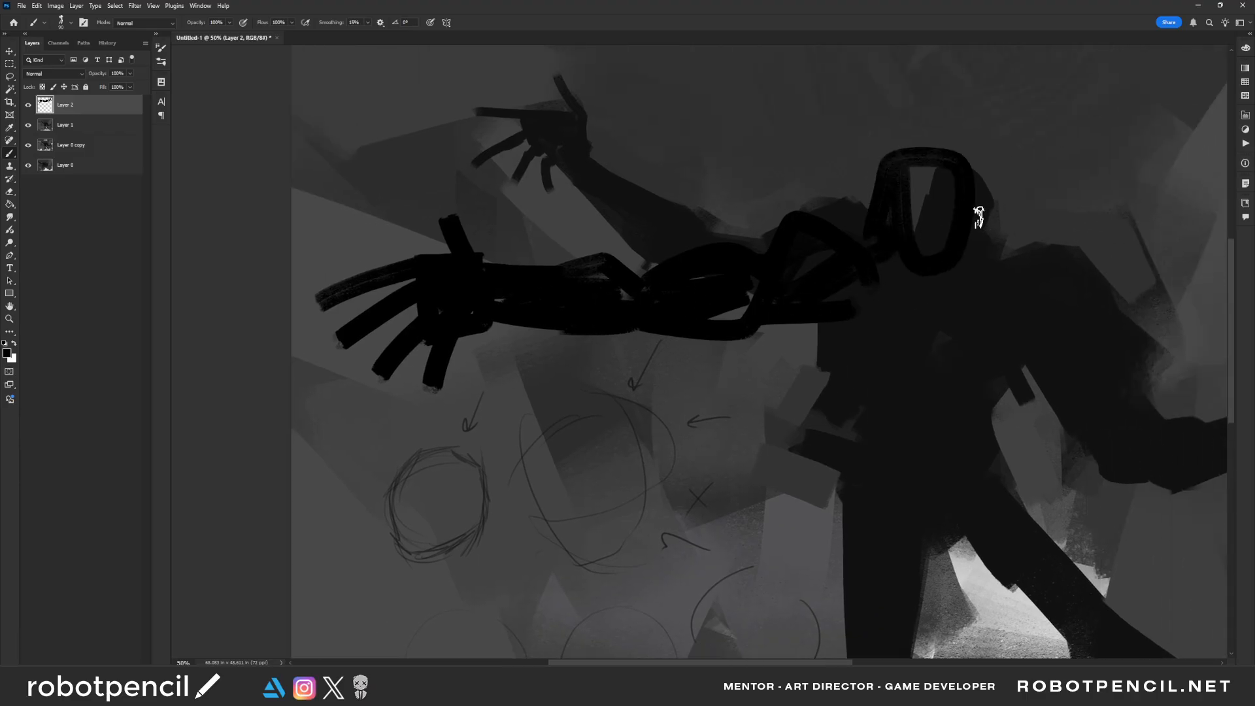
mouse_move(978, 218)
left_mouse_down()
mouse_move(997, 202)
mouse_move(970, 243)
left_mouse_up()
mouse_move(871, 196)
left_mouse_down()
mouse_move(865, 207)
mouse_move(867, 189)
mouse_move(907, 202)
mouse_move(889, 255)
left_mouse_up()
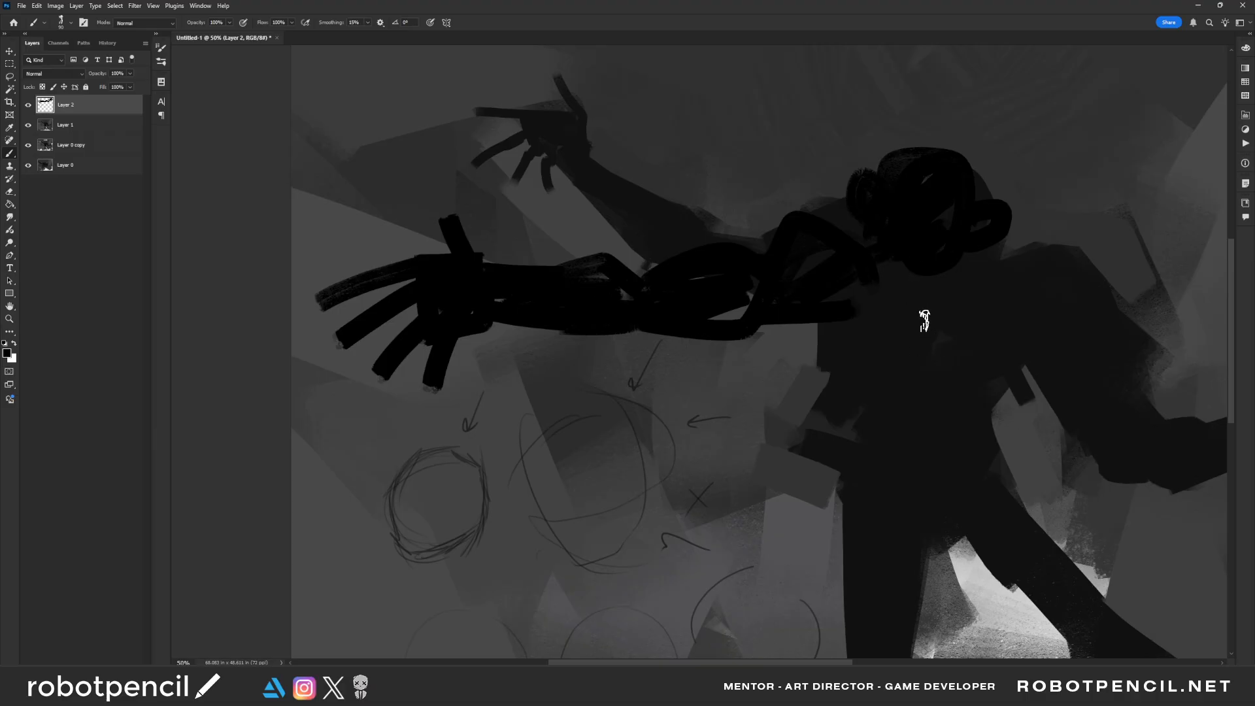
Step: Outline the torso below the painted head with thinner black lines tapering from the armpit and neck to the waist
scroll(841, 190, "up", 3)
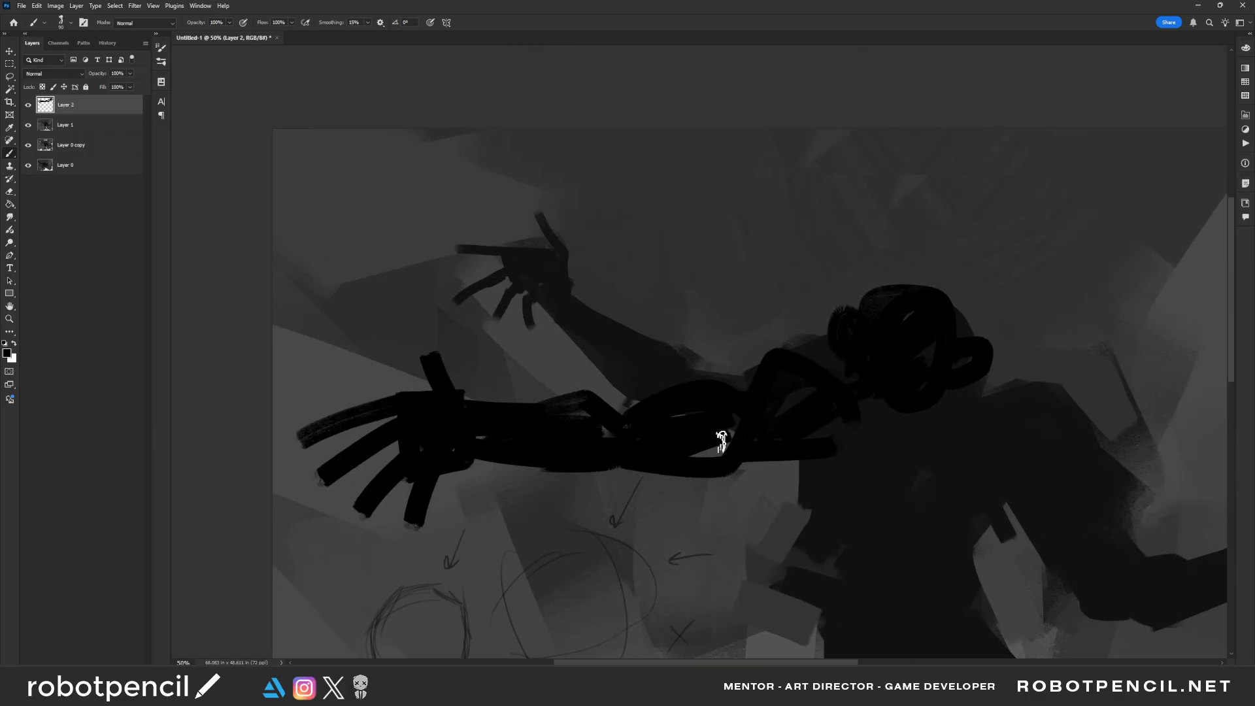
scroll(798, 359, "down", 2)
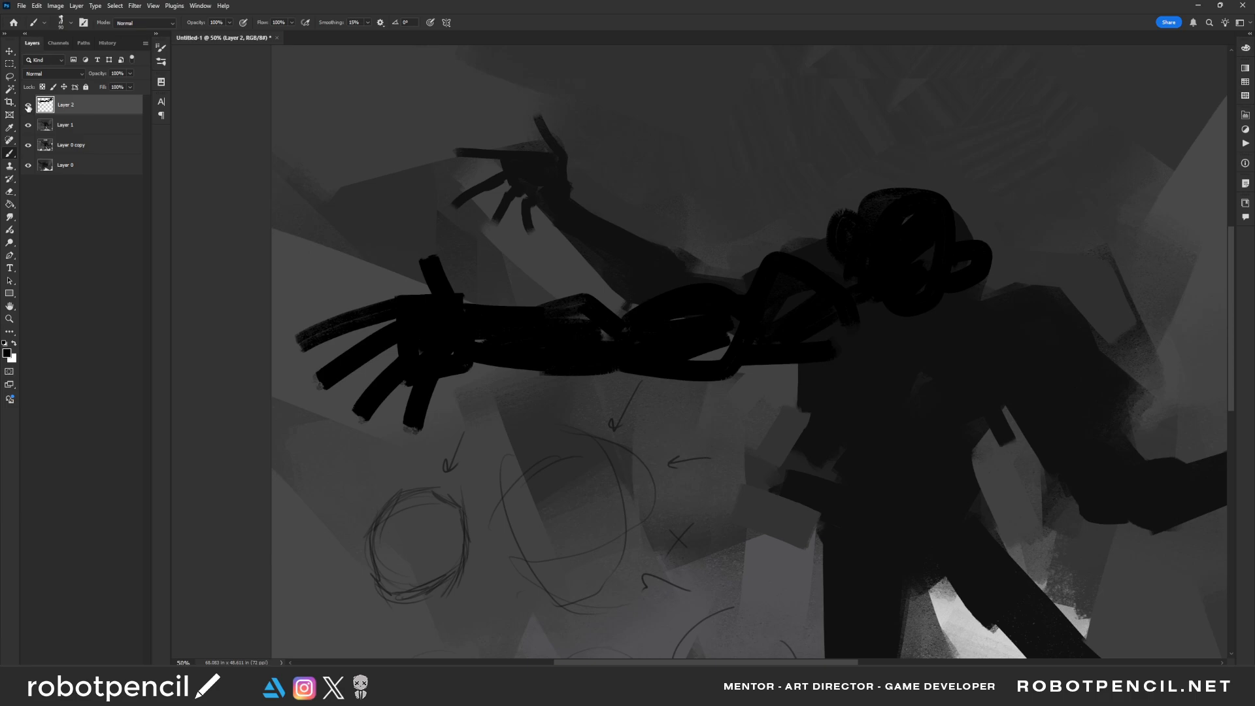
left_click_drag(793, 359, 864, 462)
left_click_drag(932, 307, 958, 425)
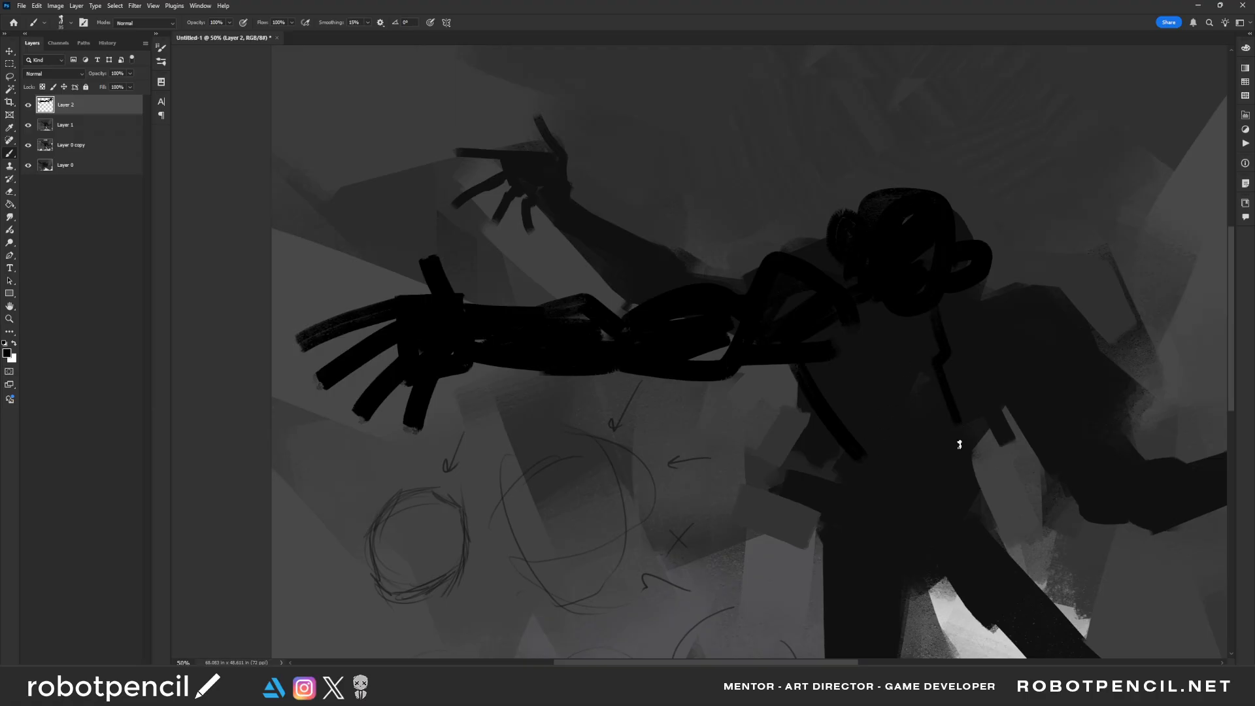
left_click_drag(861, 457, 884, 497)
left_click_drag(953, 479, 920, 512)
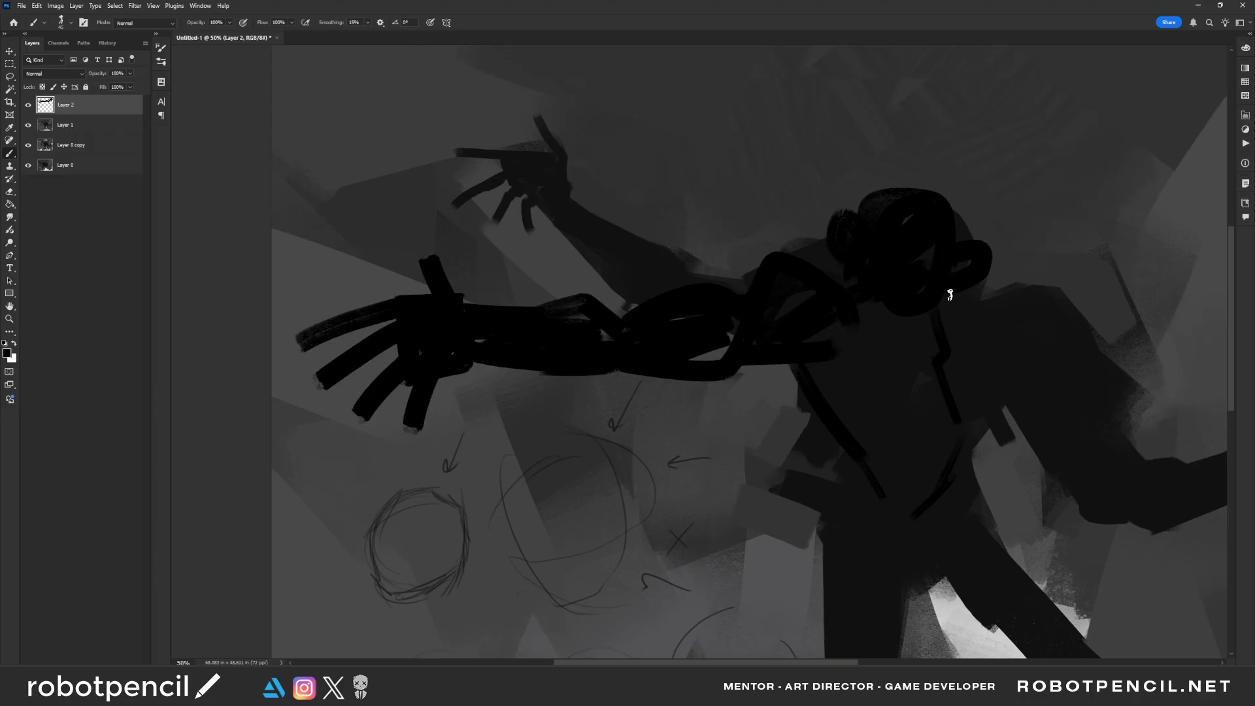
Step: Add an angled black shoulder line beside the torso outline and try a thin bent stroke out from the hip
left_click_drag(964, 303, 1003, 371)
left_click_drag(681, 451, 795, 316)
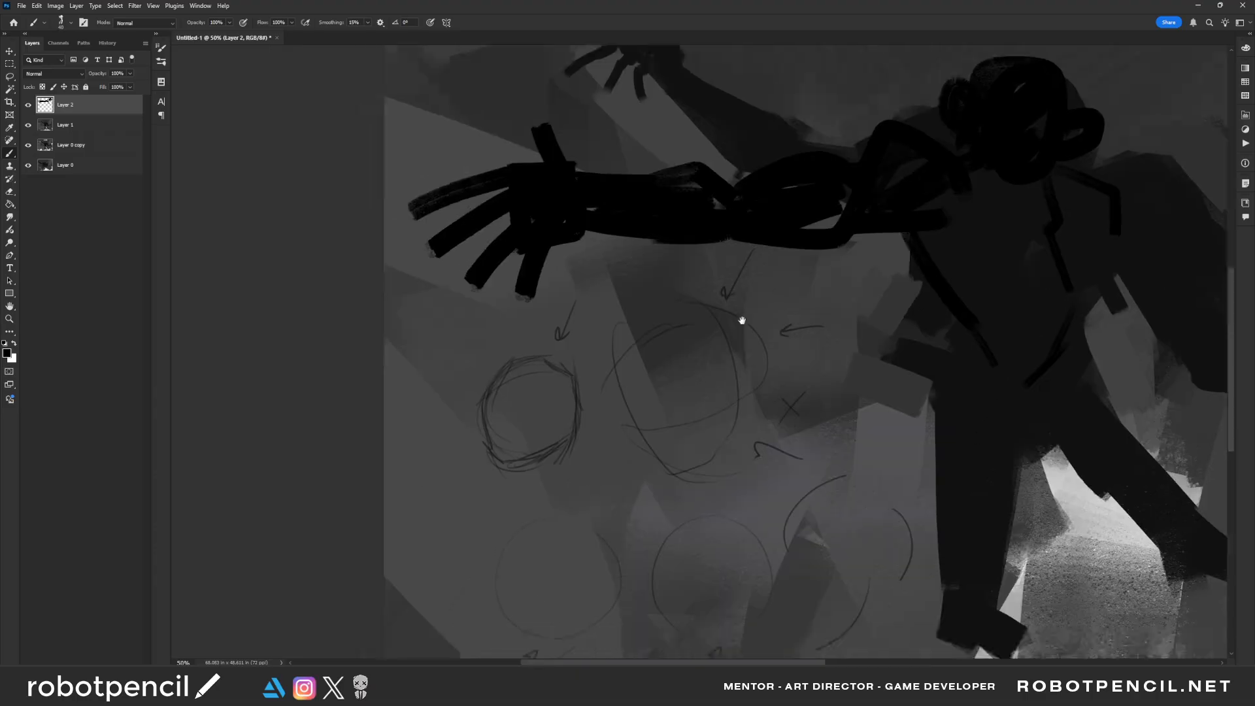
mouse_move(945, 338)
left_mouse_down()
mouse_move(879, 339)
mouse_move(790, 432)
mouse_move(792, 458)
left_mouse_up()
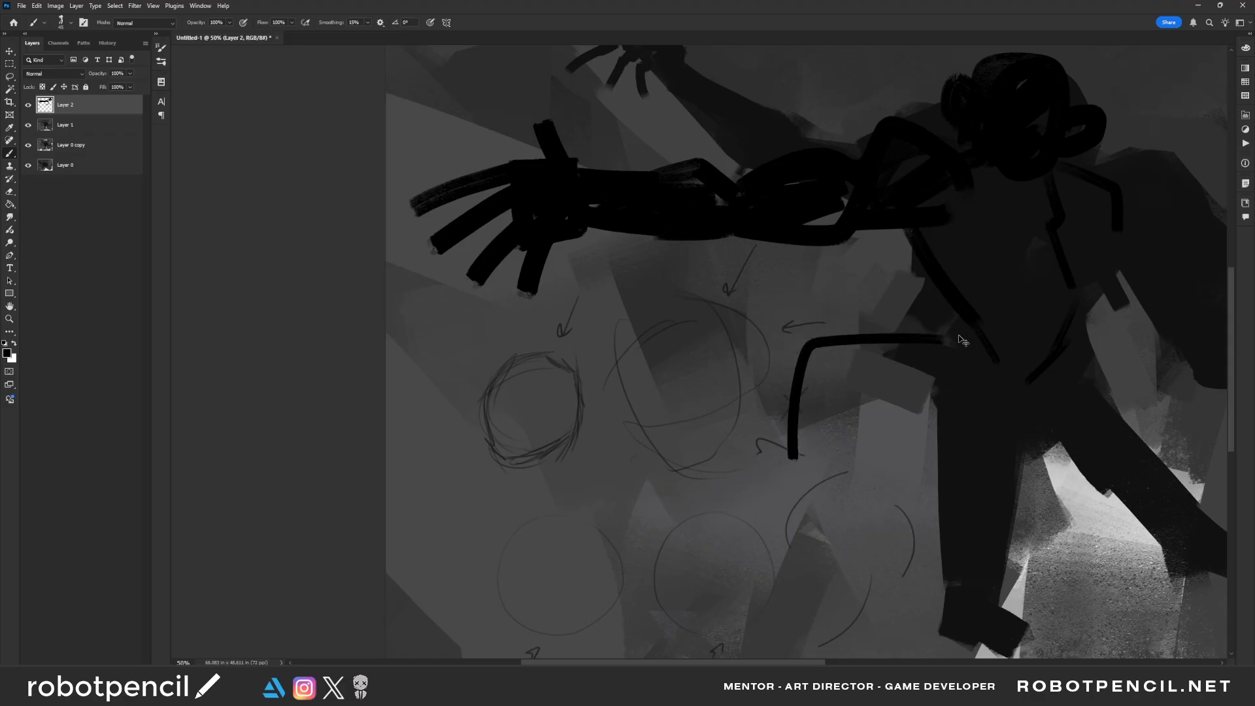
key("ctrl+z")
Step: Paint a broad black curved stroke arching out from the hip with a much larger brush
key("bracketright")
key("bracketright")
key("bracketright")
key("bracketright")
key("bracketright")
key("bracketright")
key("bracketright")
key("bracketright")
key("bracketright")
mouse_move(947, 346)
left_mouse_down()
mouse_move(814, 448)
mouse_move(826, 470)
left_mouse_up()
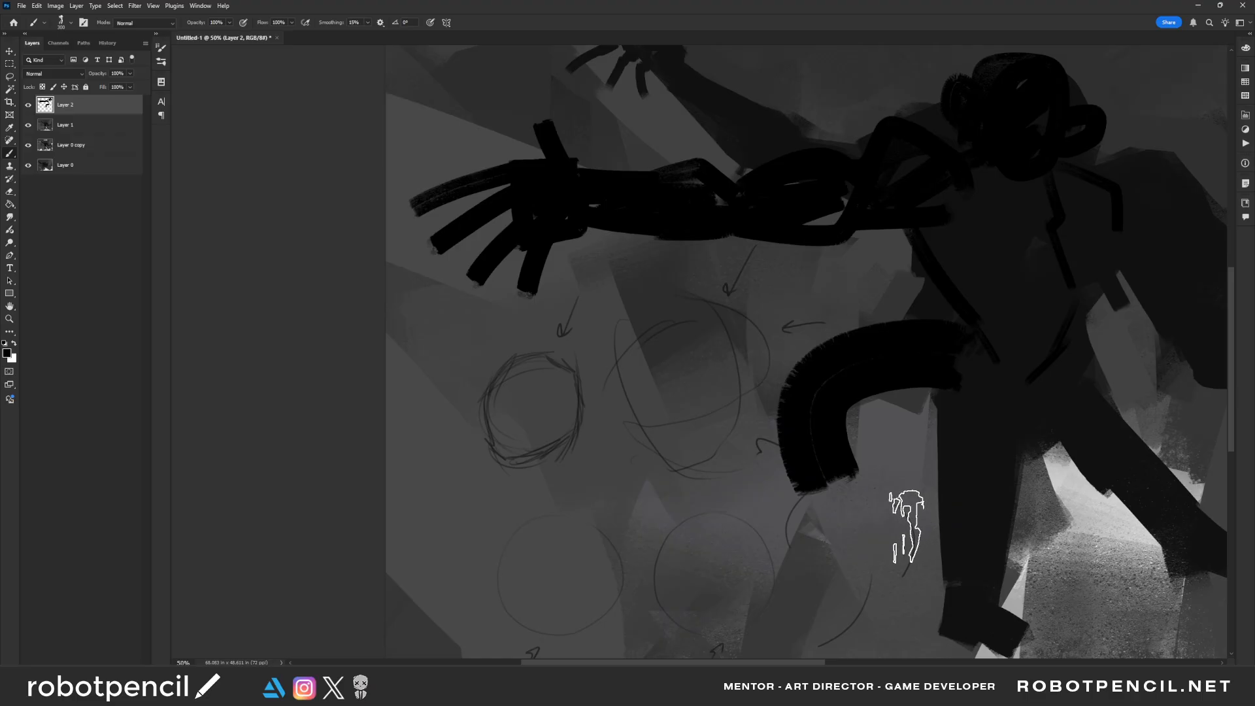
Step: Thicken the broad curve and fill its inside to form a solid black half-dome shape beside the hip
key("bracketleft")
left_click_drag(831, 366, 796, 485)
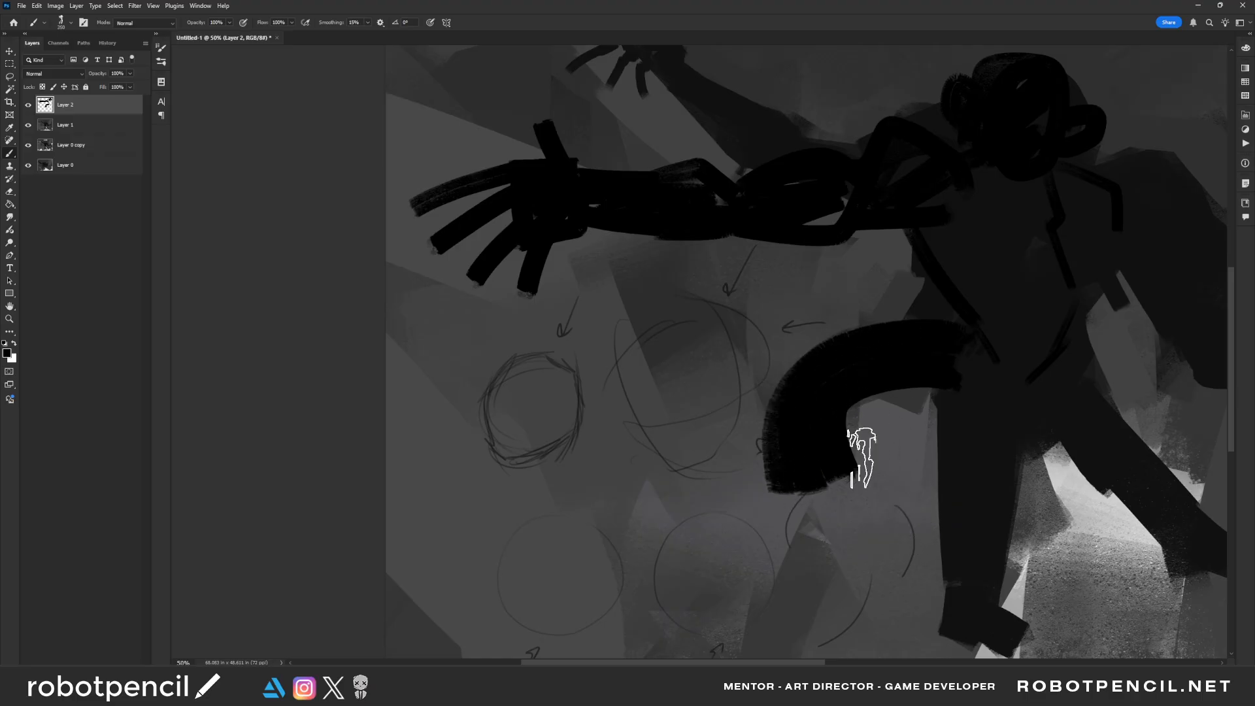
key("bracketleft")
mouse_move(927, 347)
left_mouse_down()
mouse_move(792, 519)
mouse_move(782, 513)
mouse_move(991, 420)
mouse_move(956, 386)
mouse_move(886, 411)
mouse_move(951, 393)
mouse_move(898, 381)
mouse_move(857, 343)
left_mouse_up()
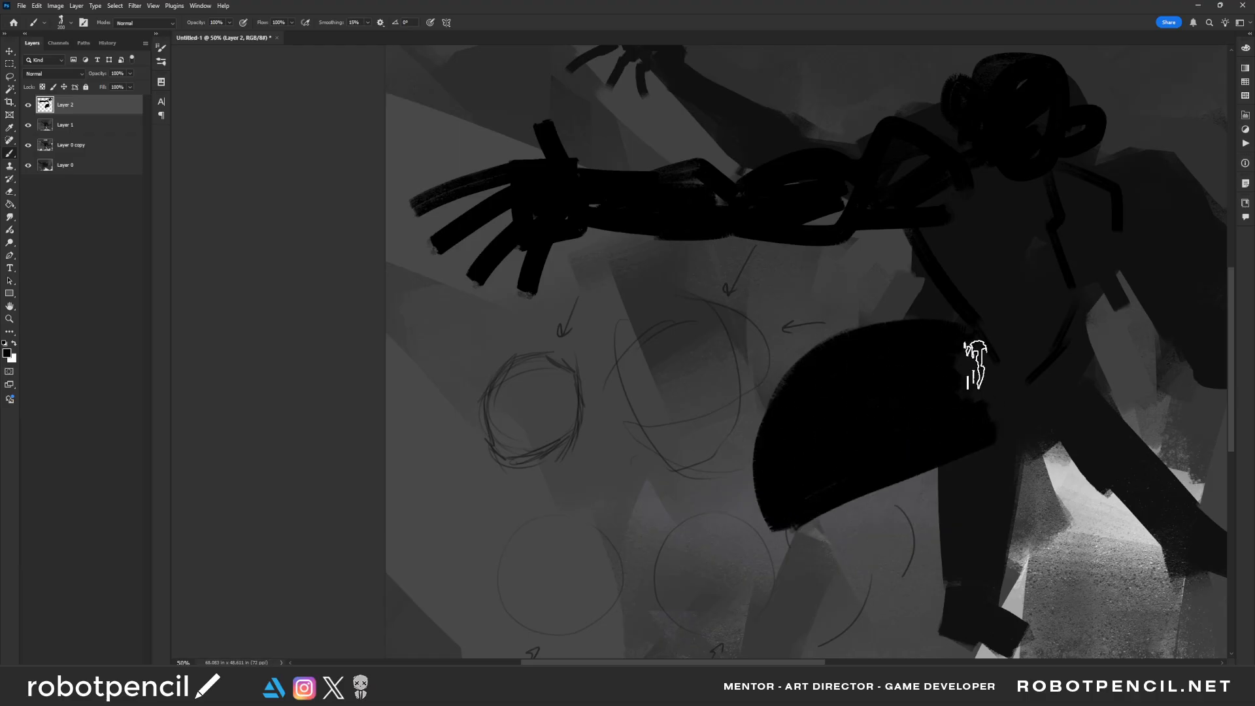
Step: Draw a thin bent black contour over the circle studies and fill it into a solid four-sided shape with slightly curved edges
key("bracketleft")
key("bracketleft")
key("bracketleft")
key("bracketleft")
mouse_move(751, 344)
left_mouse_down()
mouse_move(574, 353)
mouse_move(521, 505)
mouse_move(525, 540)
left_mouse_up()
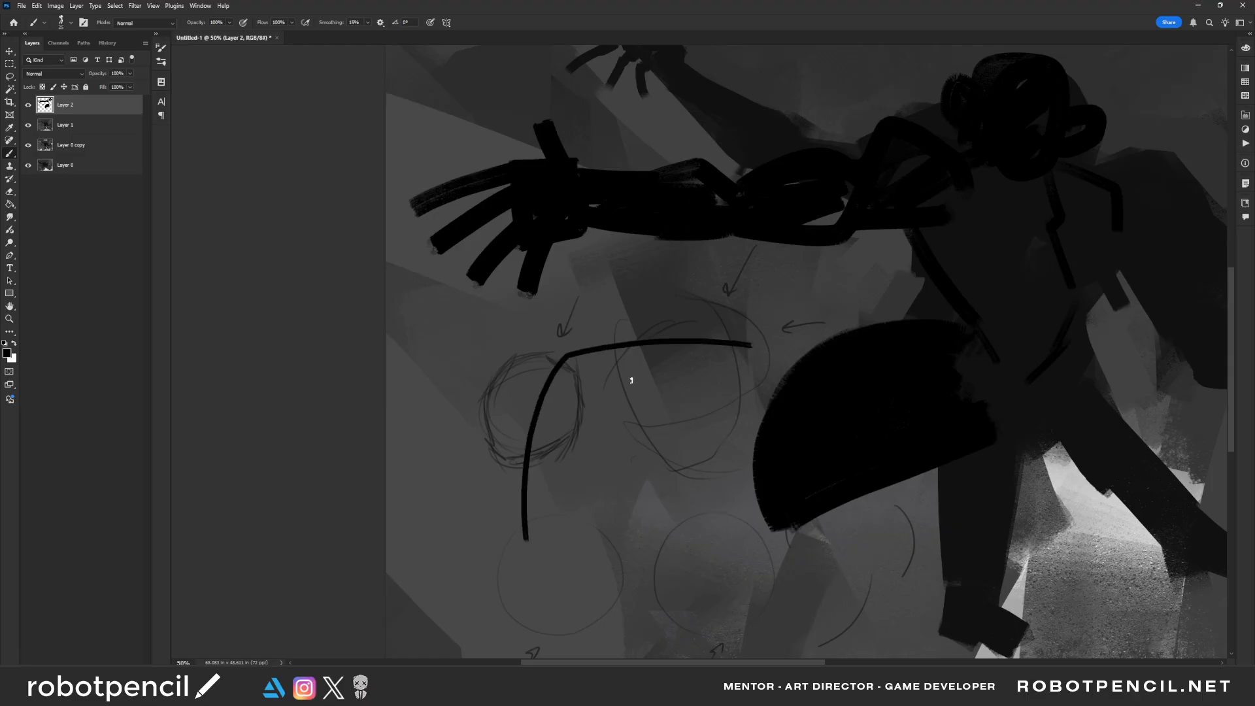
key("bracketright")
key("bracketright")
mouse_move(739, 357)
left_mouse_down()
mouse_move(566, 356)
mouse_move(541, 482)
left_mouse_up()
mouse_move(567, 392)
left_mouse_down()
mouse_move(578, 362)
mouse_move(542, 537)
mouse_move(729, 362)
mouse_move(588, 432)
mouse_move(558, 465)
mouse_move(539, 540)
mouse_move(692, 509)
mouse_move(729, 360)
mouse_move(621, 487)
mouse_move(623, 501)
mouse_move(609, 444)
mouse_move(608, 466)
mouse_move(670, 438)
mouse_move(687, 447)
mouse_move(691, 384)
left_mouse_up()
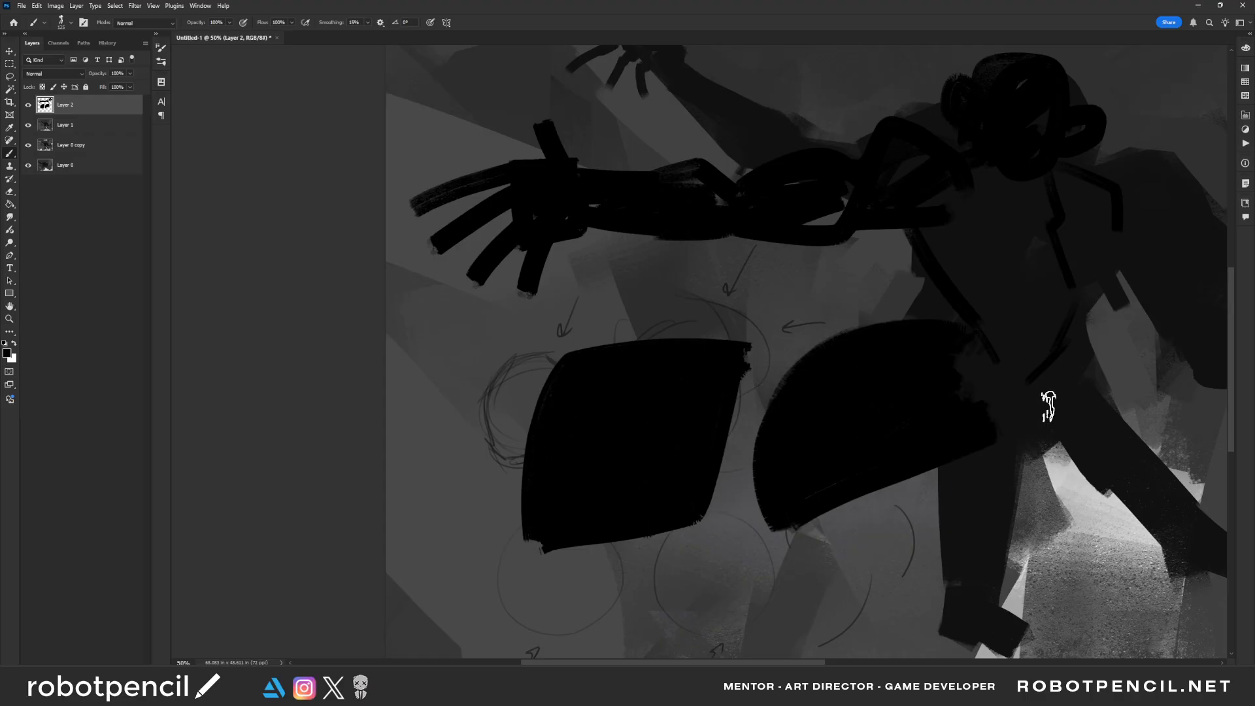
Step: Paint a thick black arc under the half-dome and a thick right-angled corner stroke under the four-sided shape
left_click_drag(902, 315, 867, 256)
left_click_drag(806, 364, 798, 354)
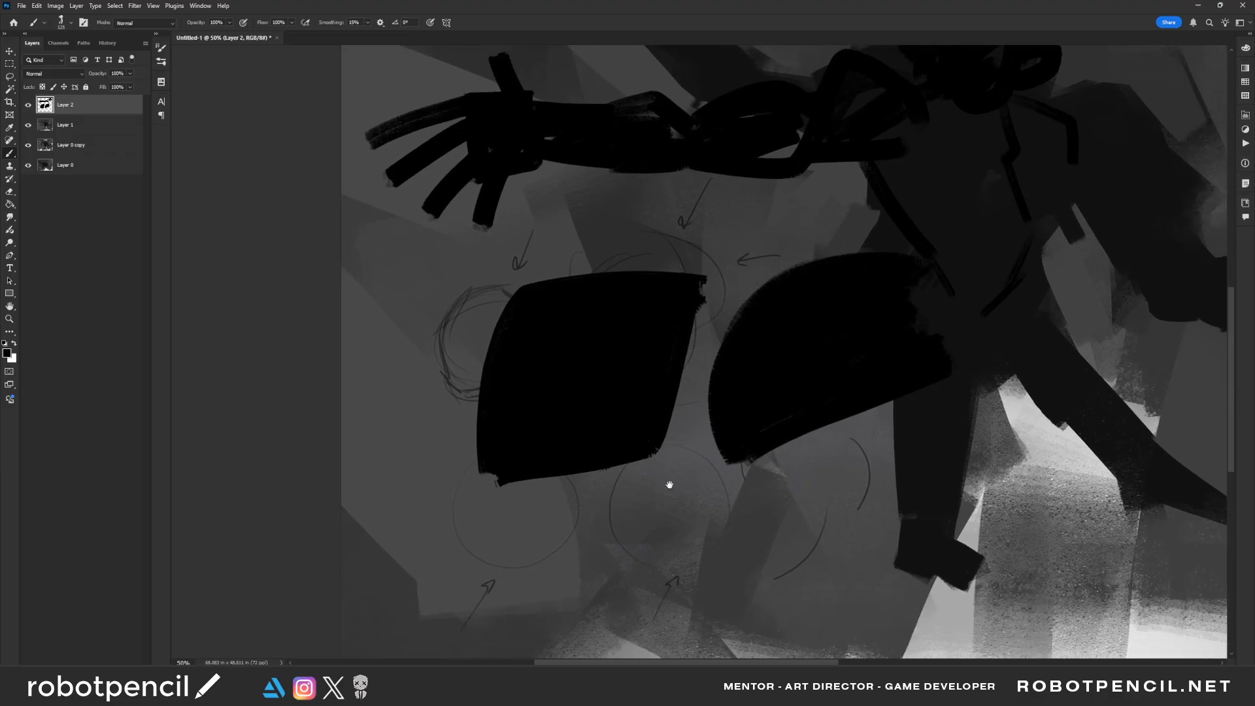
left_click_drag(671, 463, 663, 439)
left_click_drag(858, 368, 845, 285)
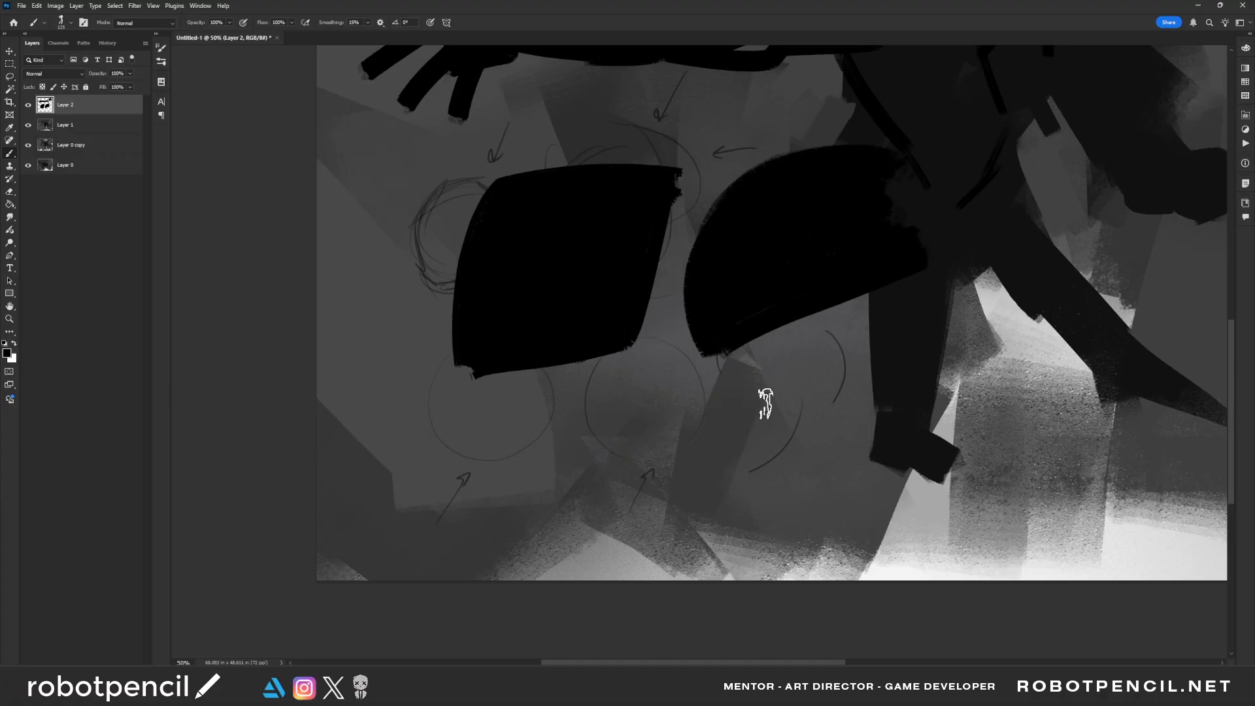
mouse_move(827, 379)
left_mouse_down()
mouse_move(750, 391)
mouse_move(724, 545)
left_mouse_up()
mouse_move(650, 386)
left_mouse_down()
mouse_move(543, 444)
mouse_move(543, 531)
left_mouse_up()
left_click_drag(791, 439, 788, 500)
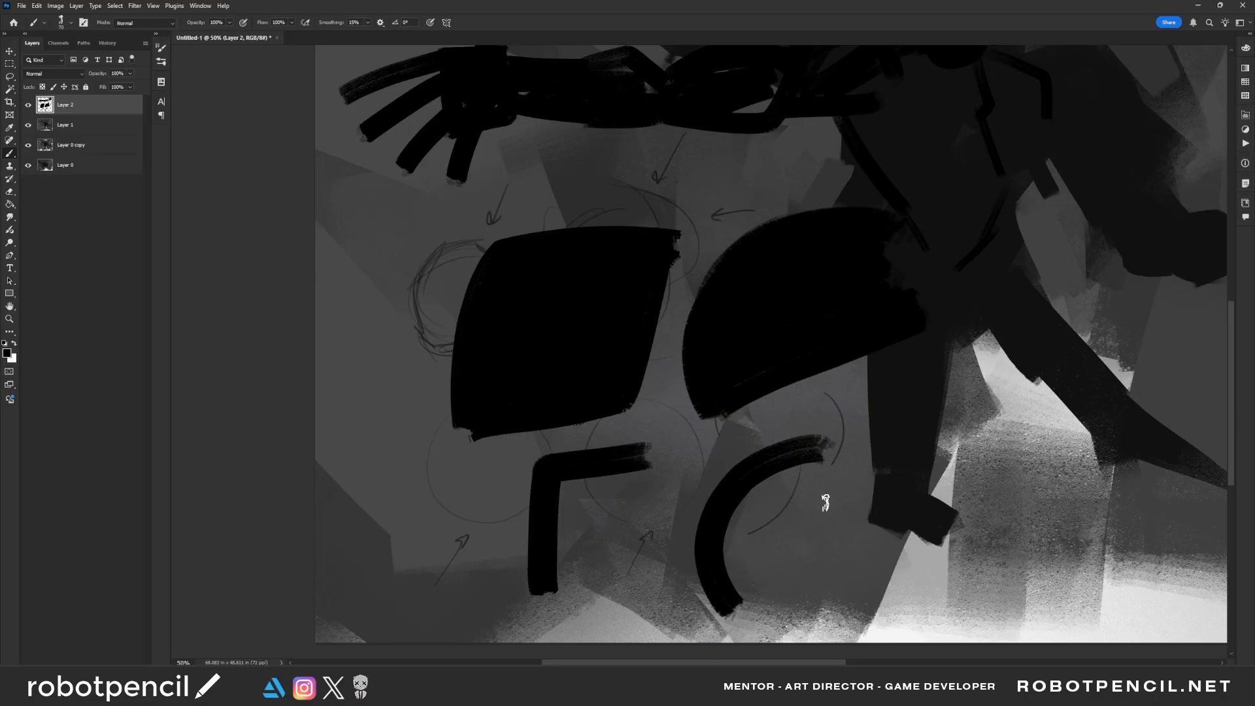
Step: Hide Layer 2 with the shape studies and make Layer 1 the active layer
key("z")
left_click_drag(918, 308, 612, 460)
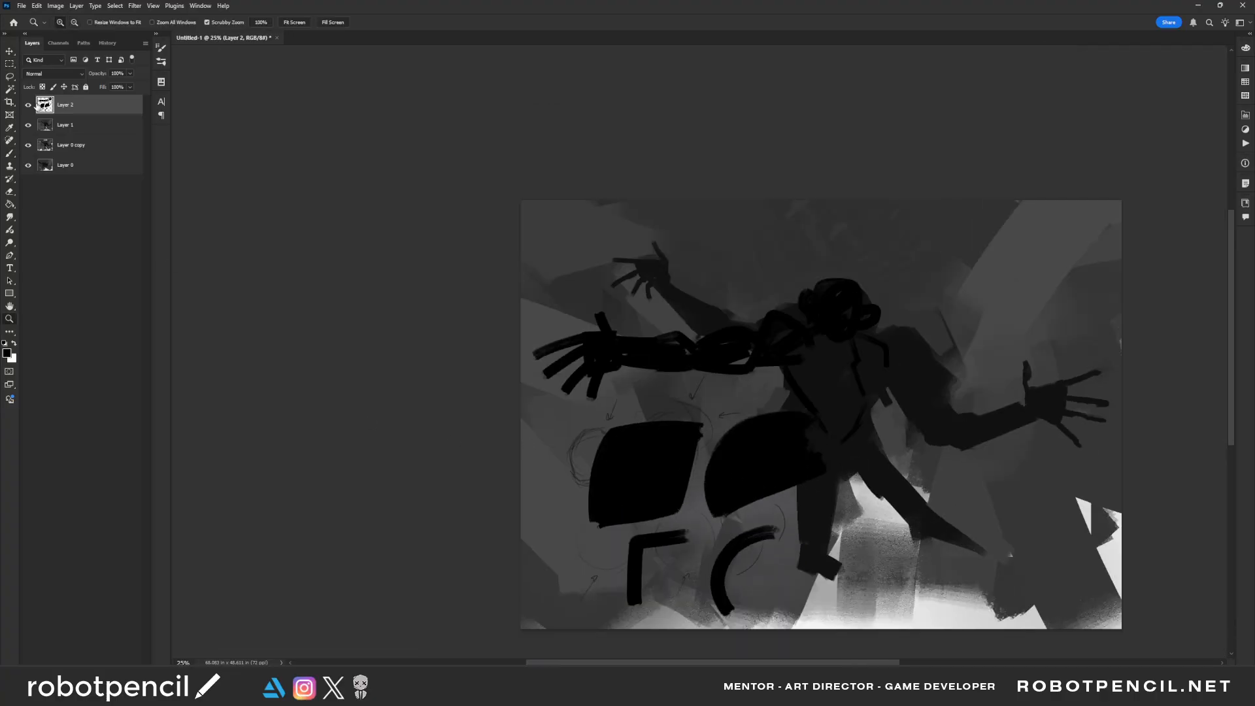
left_click(28, 104)
left_click(77, 124)
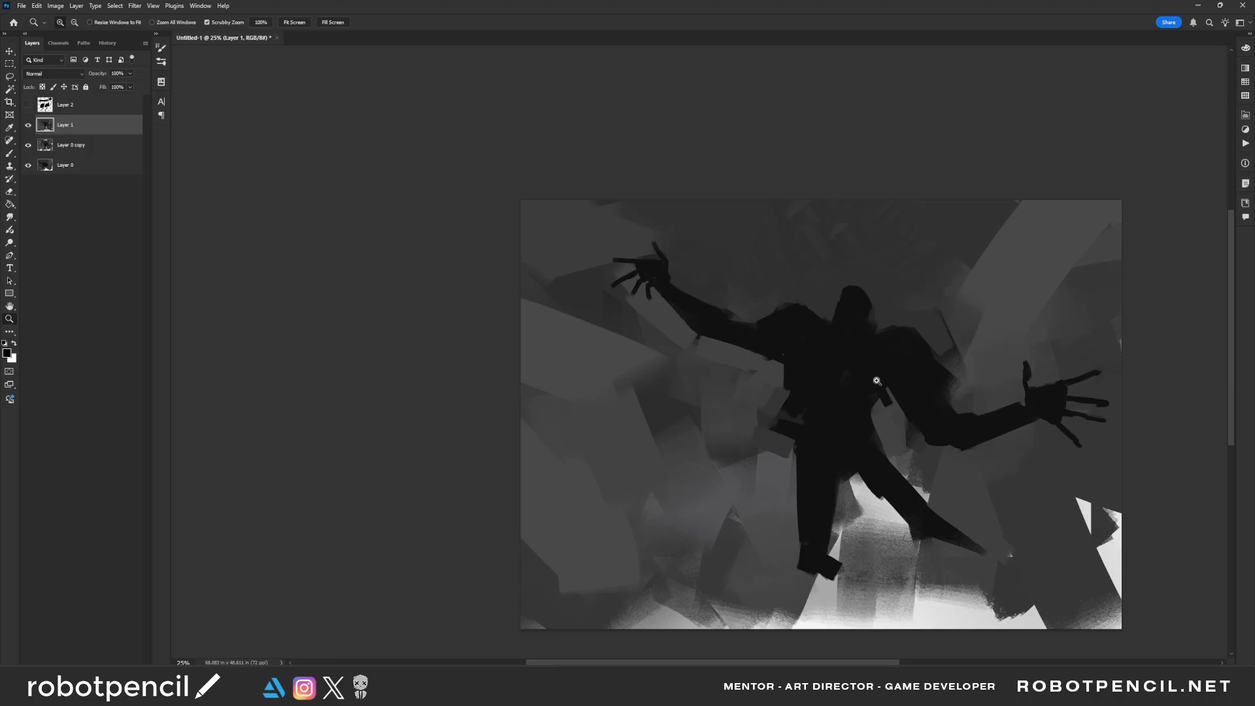
Step: Paint a pure black shadow patch at the armpit beneath the figure's raised arm
left_click_drag(876, 380, 821, 392)
key("b")
key("z")
left_click(794, 414)
key("b")
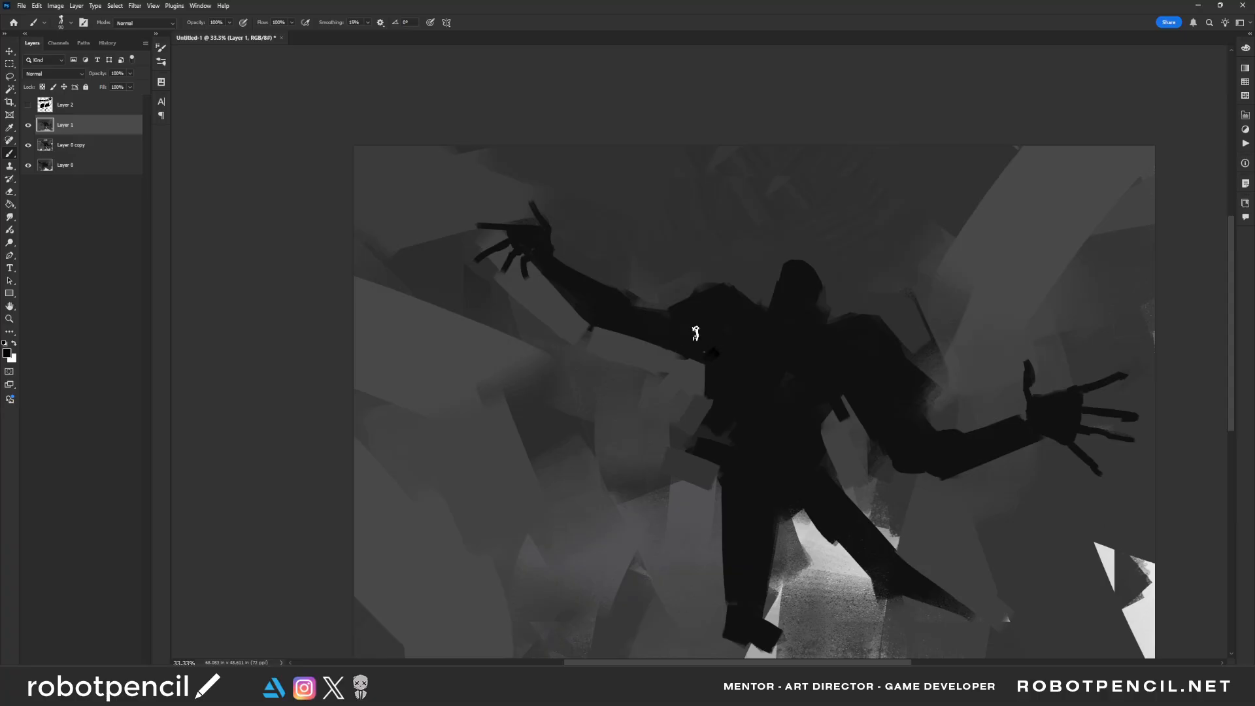
mouse_move(696, 334)
left_mouse_down()
mouse_move(670, 348)
mouse_move(709, 325)
mouse_move(687, 341)
left_mouse_up()
key("ctrl+z")
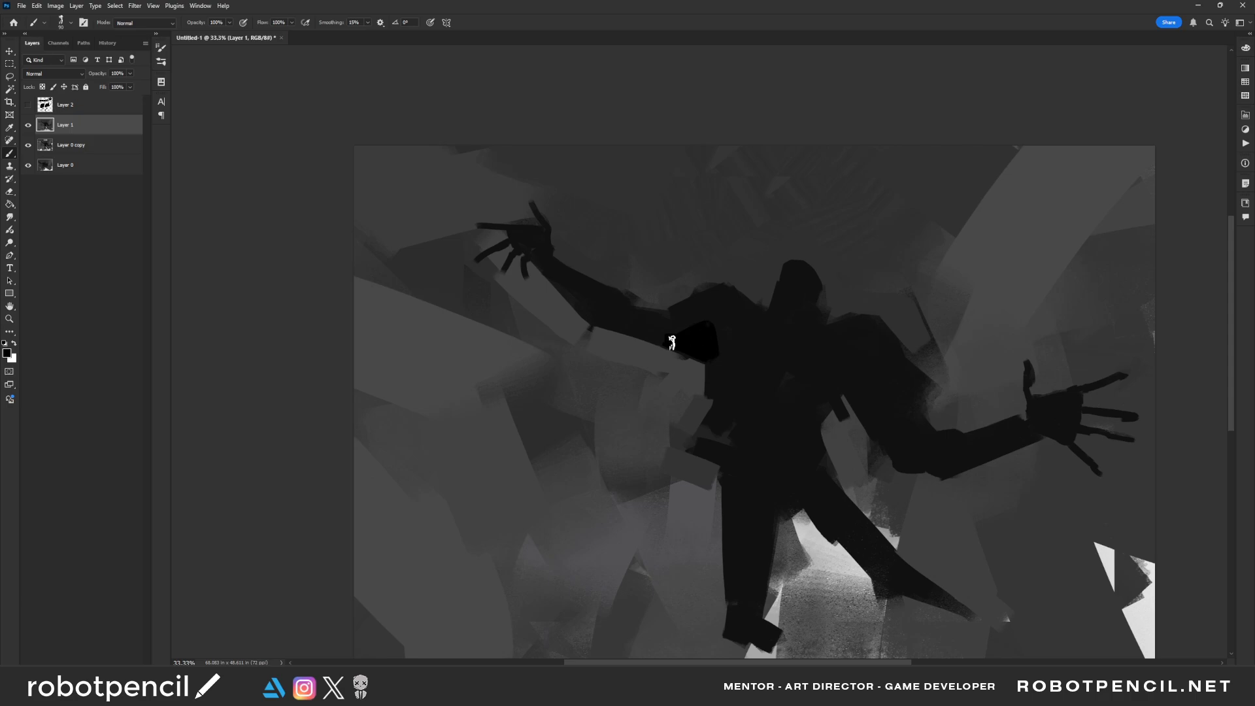
Step: Trim the armpit shadow to a crisp angular wedge using the figure's sampled dark tone and smaller brushes
key("z")
left_click(672, 342)
left_click(659, 312)
key("b")
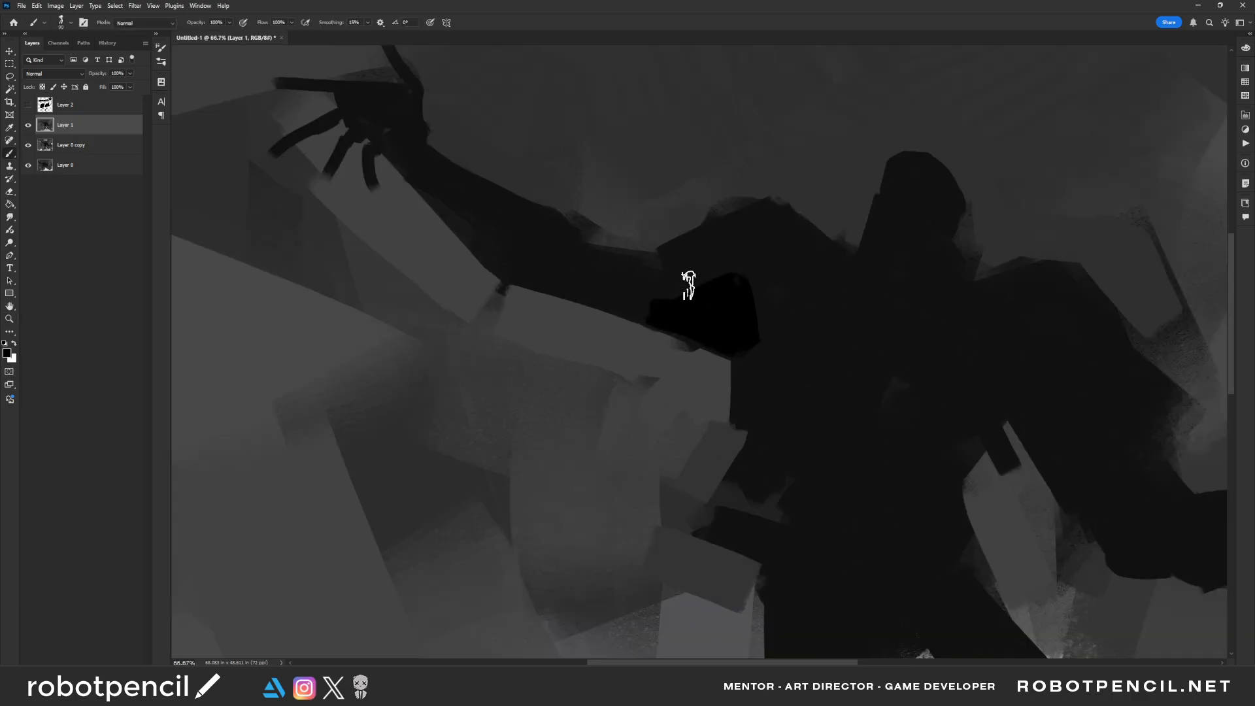
left_click(697, 268, "alt")
mouse_move(654, 309)
left_mouse_down()
mouse_move(754, 271)
mouse_move(779, 335)
mouse_move(765, 373)
left_mouse_up()
key("bracketleft")
key("bracketleft")
key("bracketleft")
key("bracketleft")
key("bracketleft")
key("bracketleft")
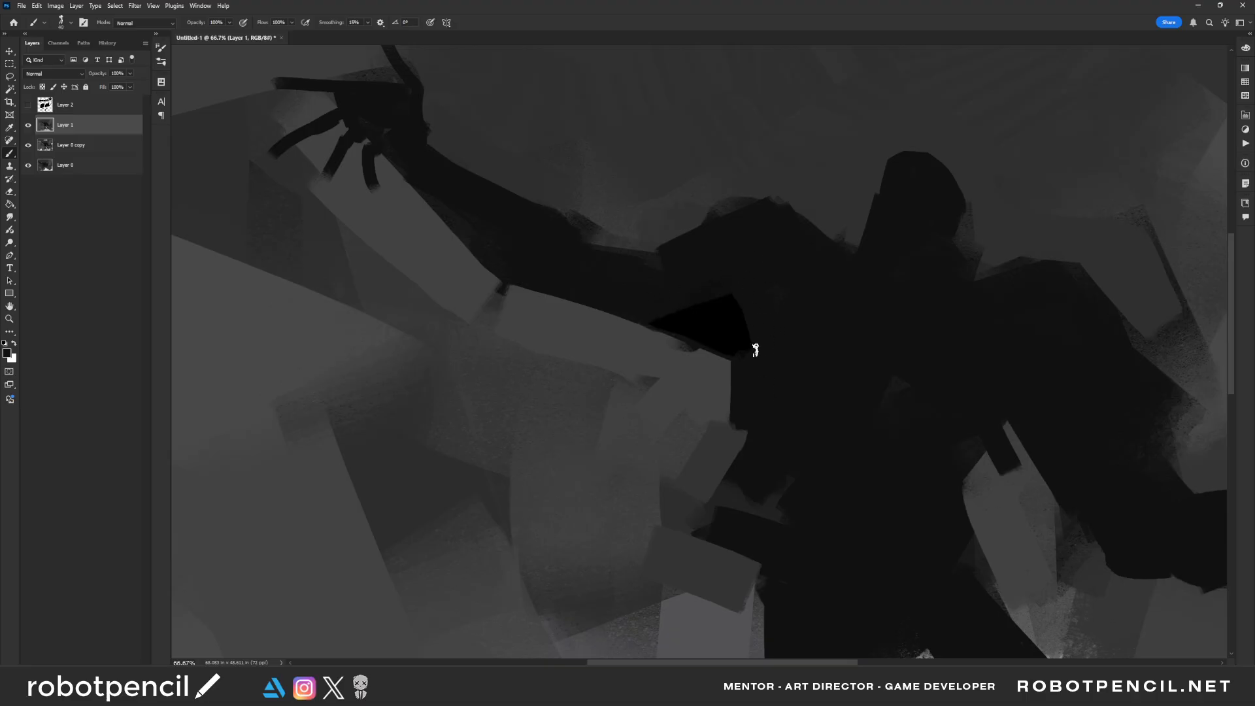
key("bracketleft")
Step: Try a thin black accent stroke across the figure's chest
key("z")
left_click(897, 431, "alt")
left_click(898, 433, "alt")
left_click_drag(899, 434, 770, 359)
key("b")
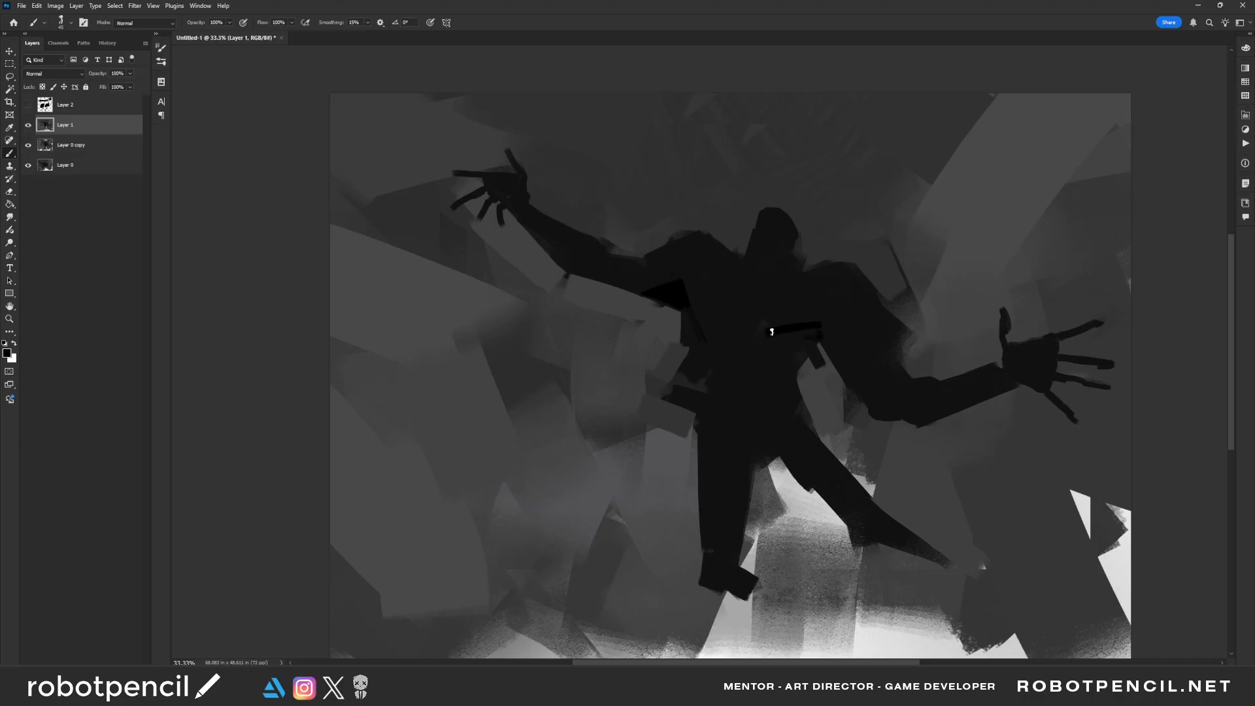
Step: Check the whole painting mirrored horizontally and try extending the trailing leg's foot with a dark stroke
key("z")
left_click(888, 419, "alt")
left_click(885, 423, "alt")
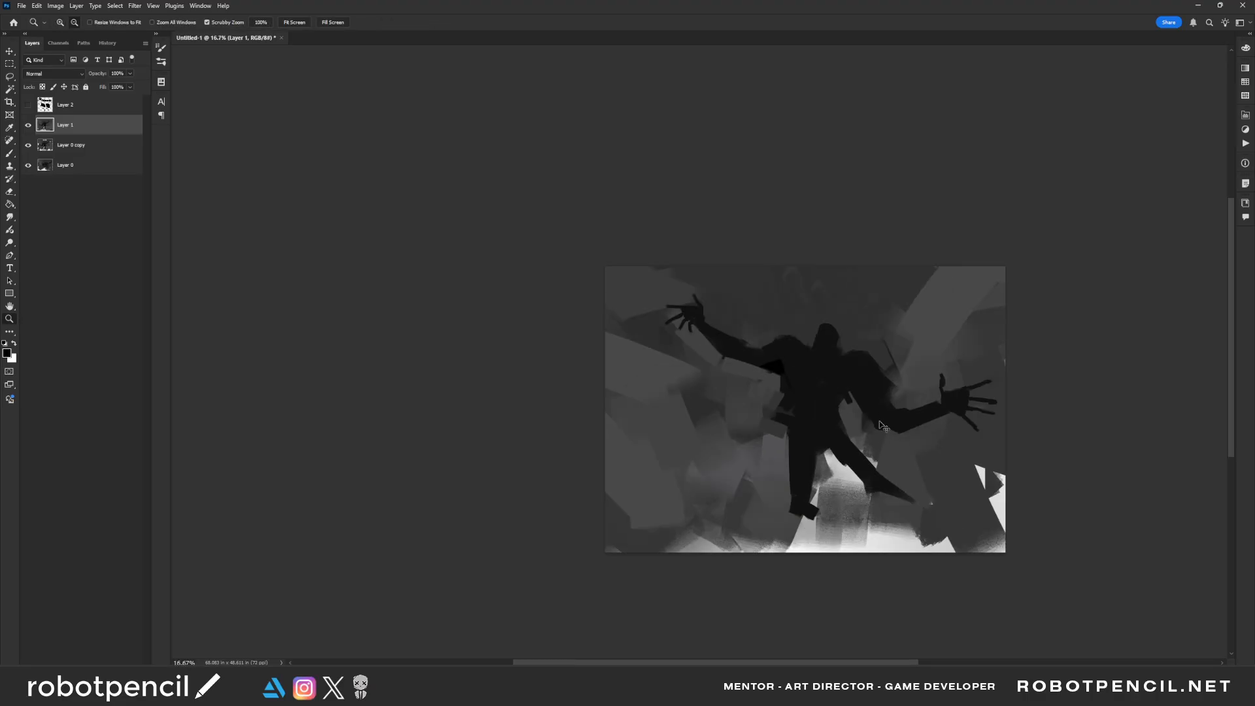
key("ctrl+shift+h")
left_click_drag(896, 436, 811, 346)
key("b")
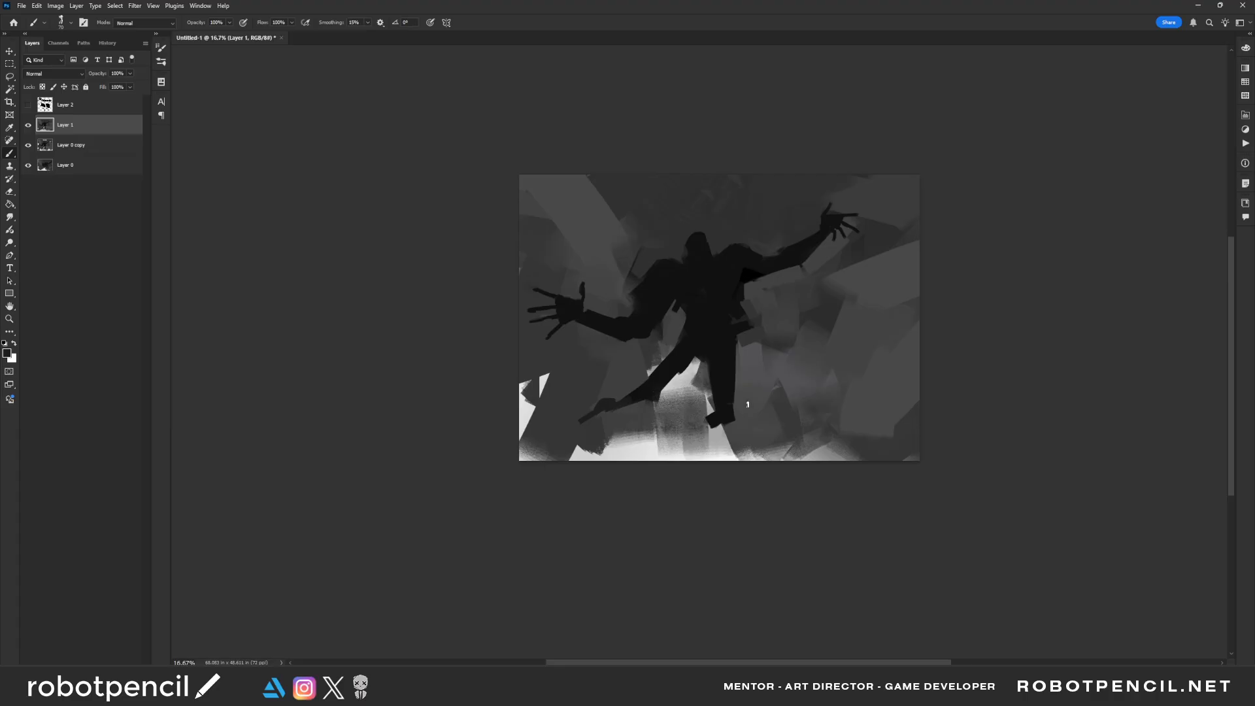
key("ctrl+z")
left_click_drag(830, 330, 824, 395)
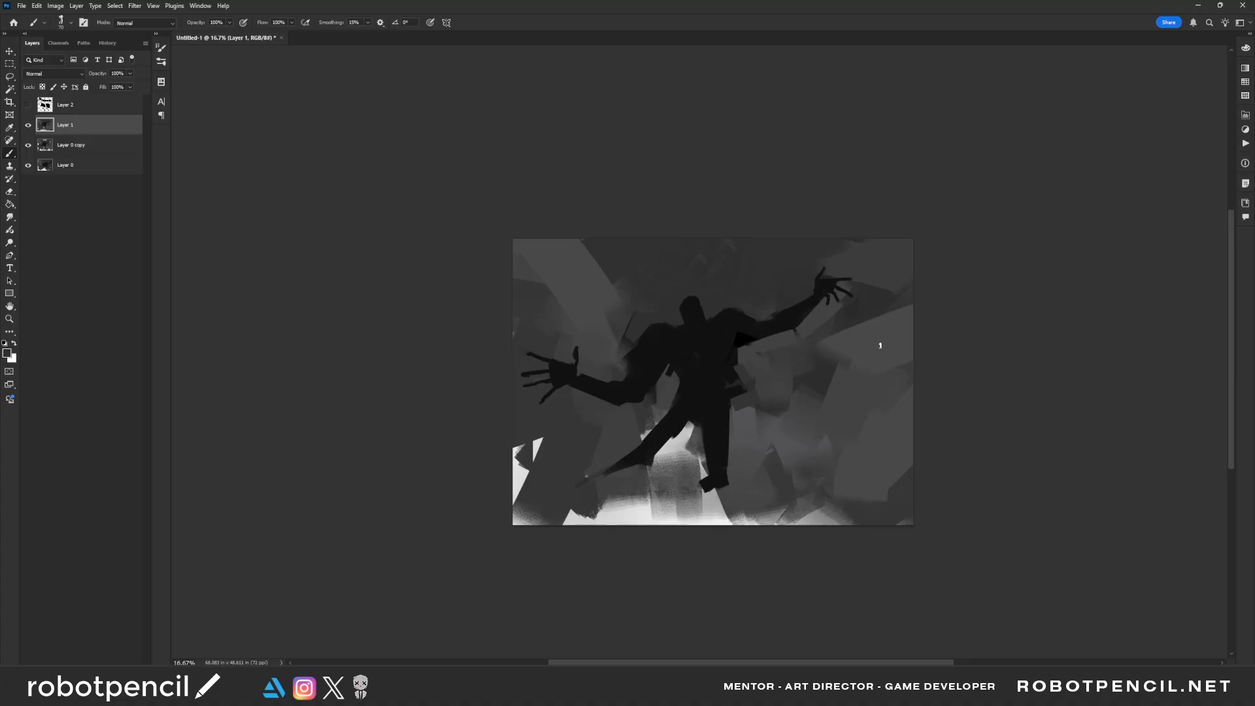
key("ctrl+shift+h")
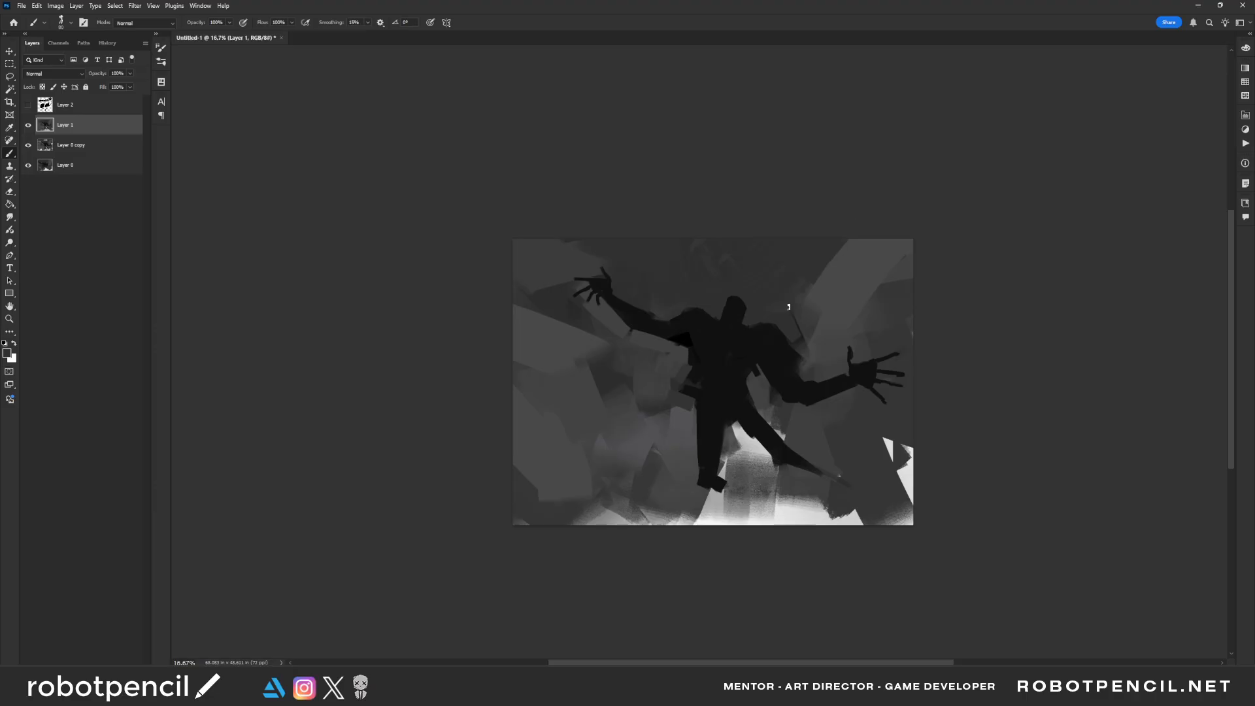
Step: Break up the light diagonal beam with darker grey strokes and paint a dark band behind the raised hand
left_click_drag(822, 276, 905, 222)
key("bracketright")
left_click_drag(839, 294, 876, 258)
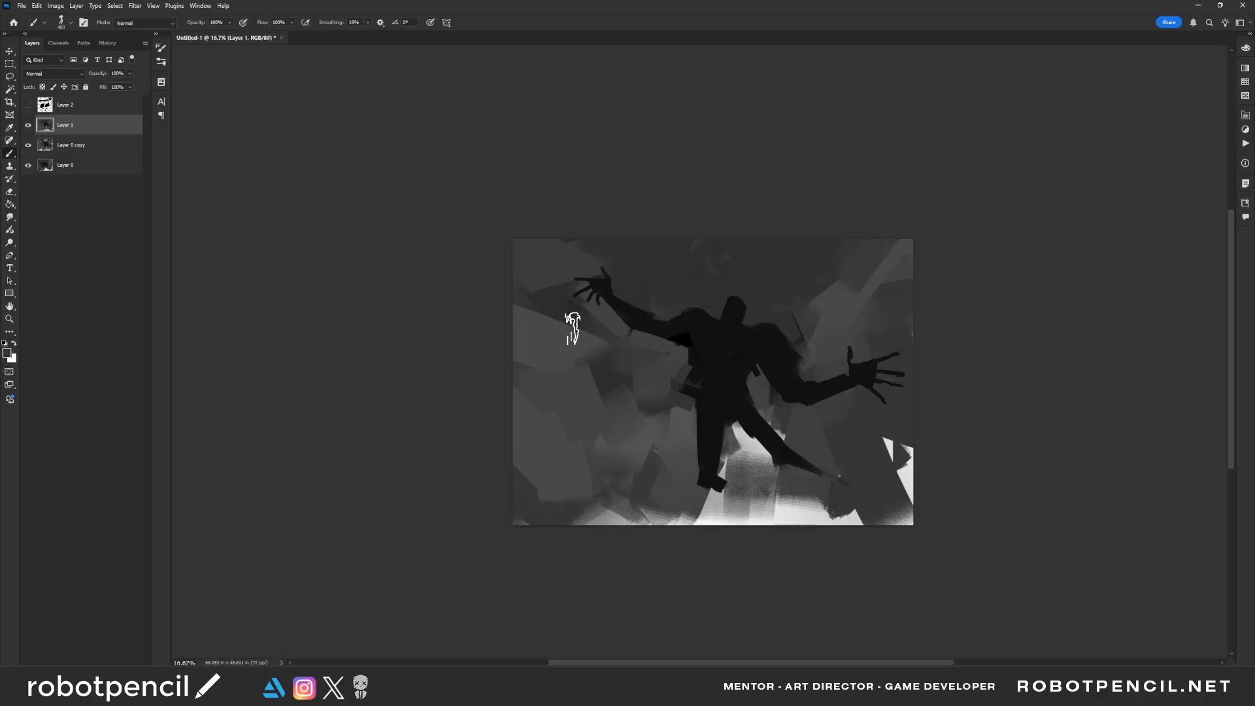
left_click(535, 288)
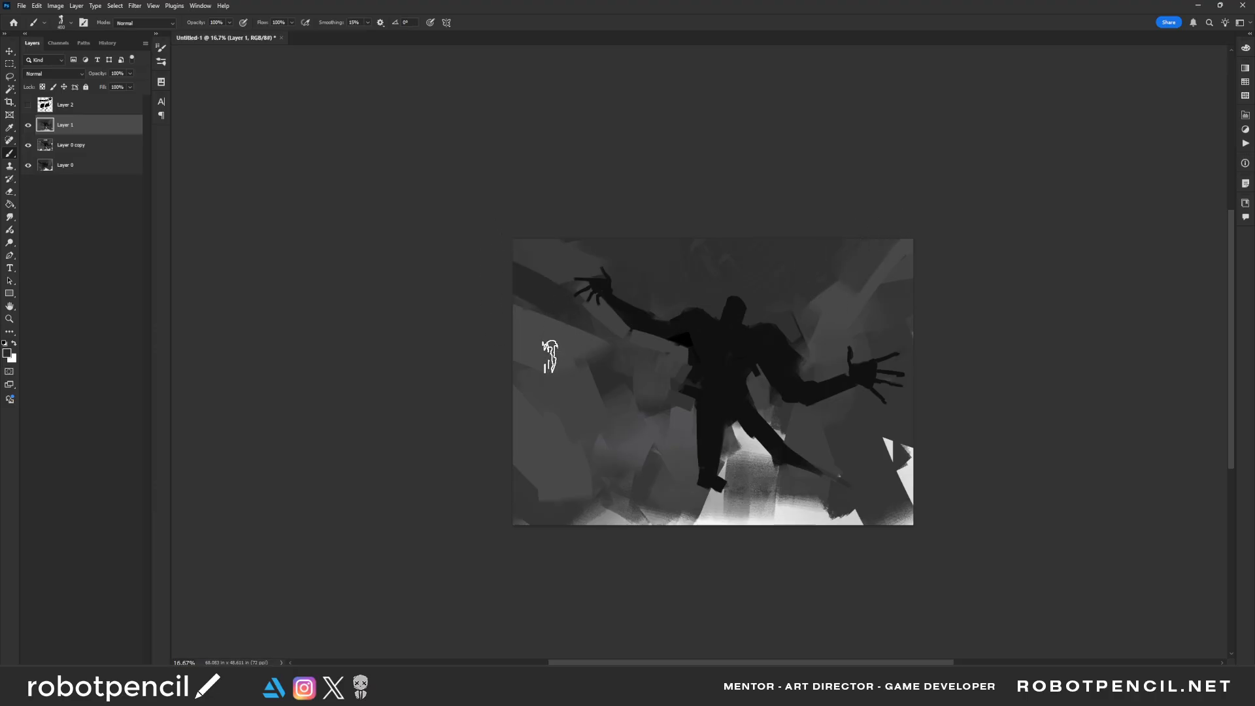
Step: Paint a large dark wedge across the lower background corner and mid-grey strokes along the figure's torso and standing leg
key("bracketright")
mouse_move(647, 419)
left_mouse_down()
mouse_move(496, 490)
mouse_move(532, 546)
mouse_move(661, 400)
mouse_move(665, 438)
left_mouse_up()
key("bracketleft")
key("bracketleft")
key("bracketleft")
key("bracketleft")
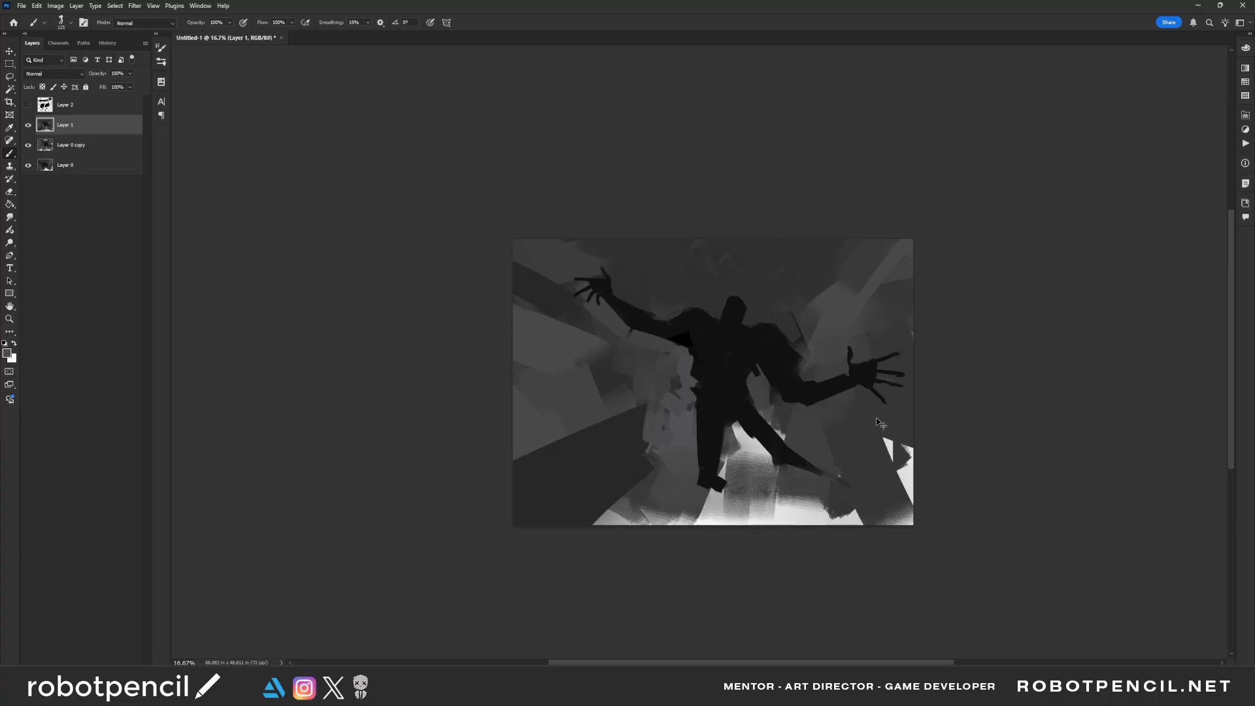
Step: Mirror the canvas horizontally and paint broad dark-grey strokes over the light beam in the upper background
key("ctrl+shift+h")
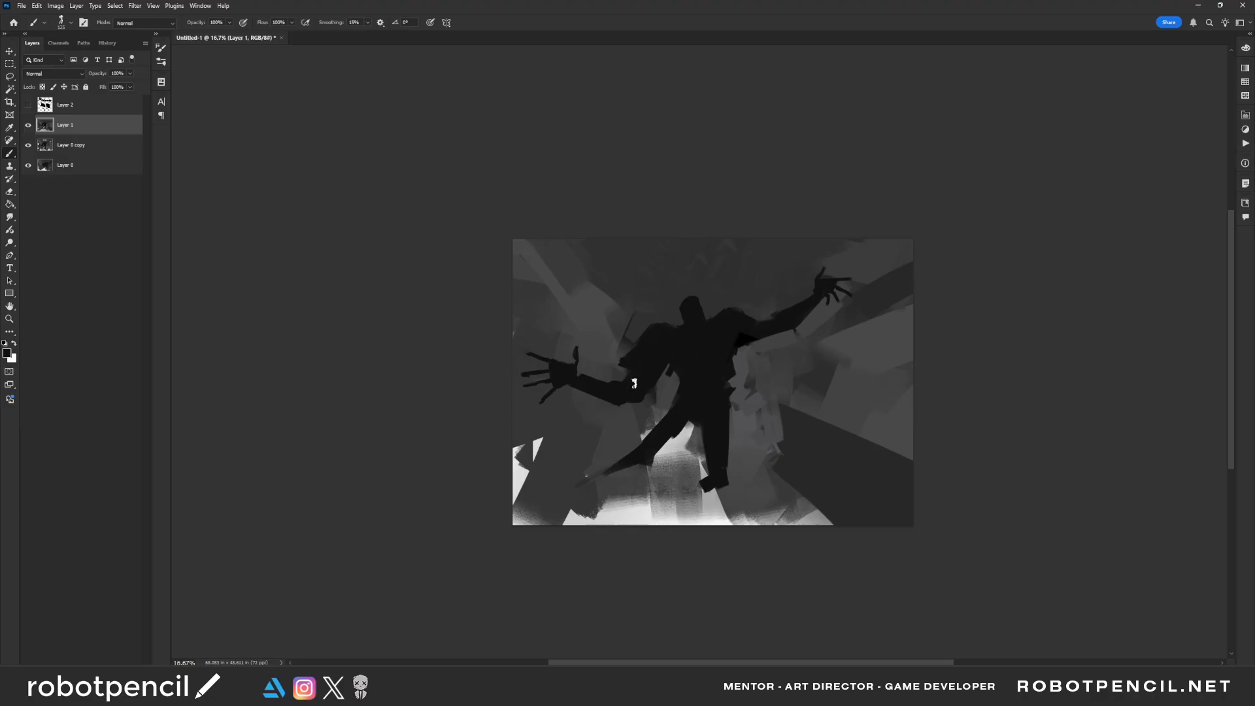
key("bracketright")
key("bracketright")
key("bracketright")
key("bracketright")
key("bracketright")
key("bracketright")
key("bracketright")
key("bracketright")
key("bracketright")
key("bracketright")
key("bracketright")
key("bracketright")
key("bracketleft")
left_click_drag(602, 287, 590, 330)
key("ctrl+z")
key("bracketleft")
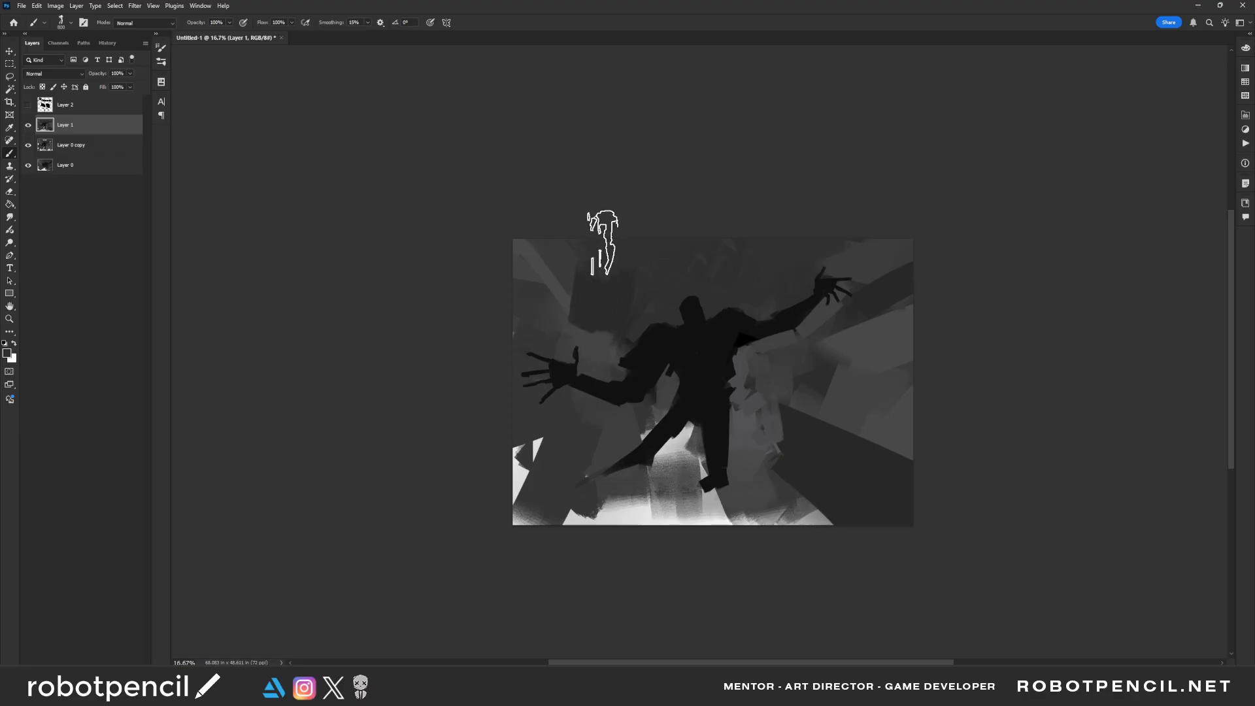
key("bracketleft")
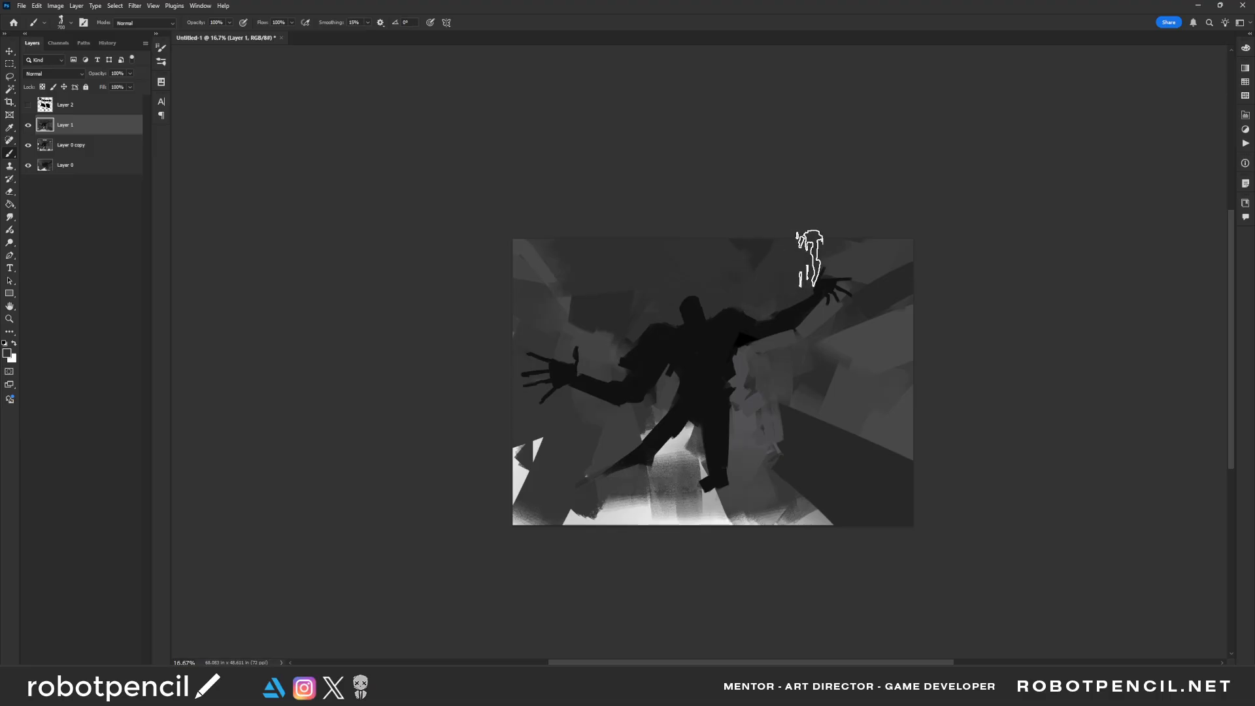
Step: Paint grey over the bright patch in the lower corner and a diagonal grey band across the bright floor below the legs
key("bracketright")
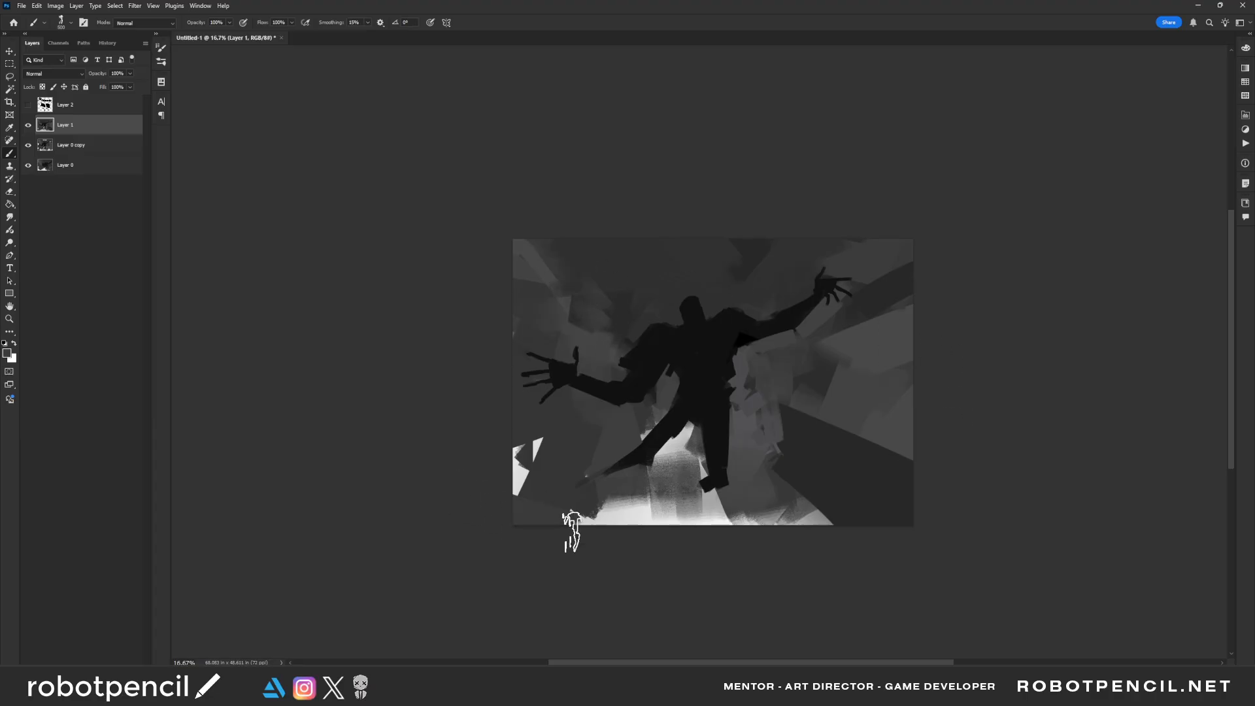
left_click_drag(527, 465, 582, 489)
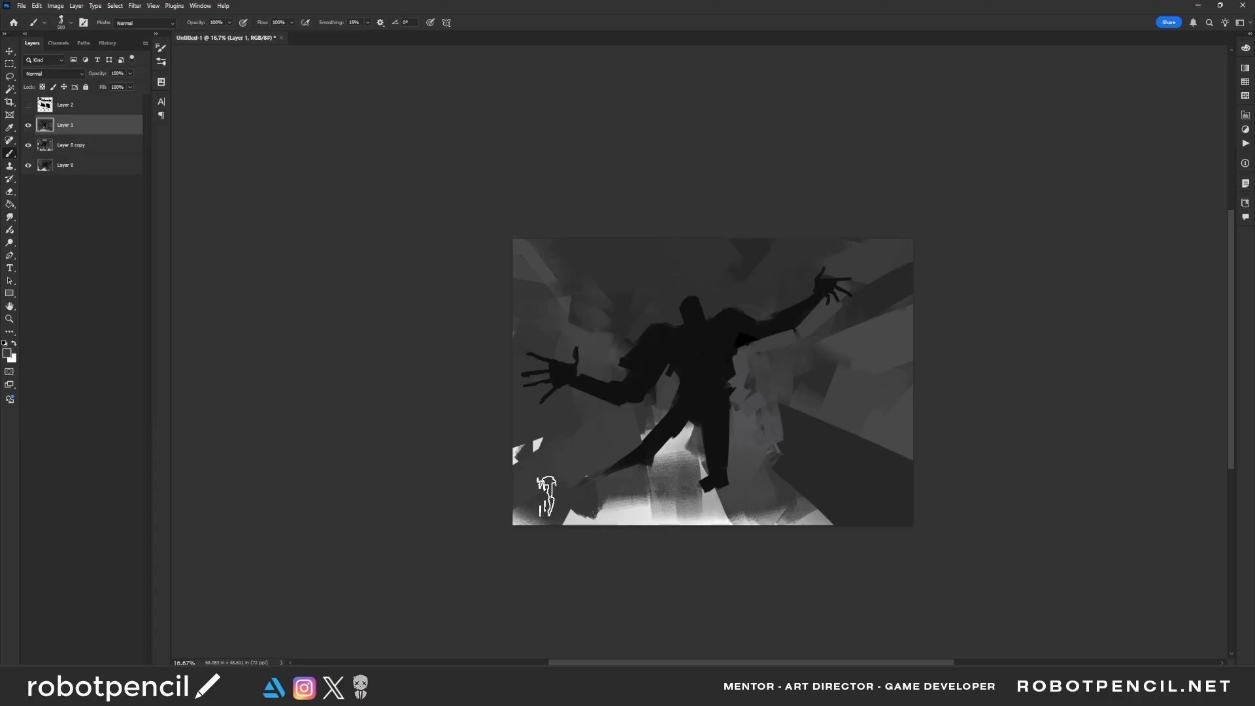
left_click_drag(676, 474, 611, 575)
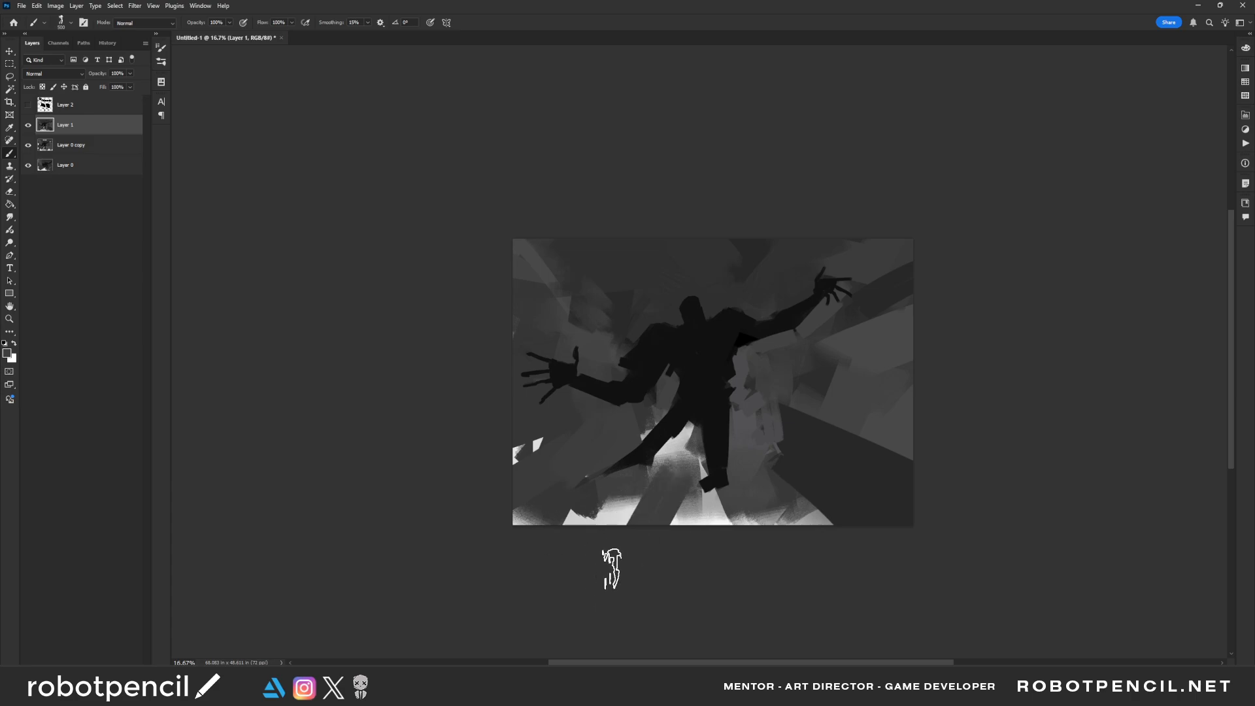
Step: Paint narrow vertical grey streaks through the bright floor between the legs using sampled tones and progressively smaller brushes
left_click(690, 452, "alt")
left_click(684, 468, "alt")
left_click_drag(679, 483, 682, 546)
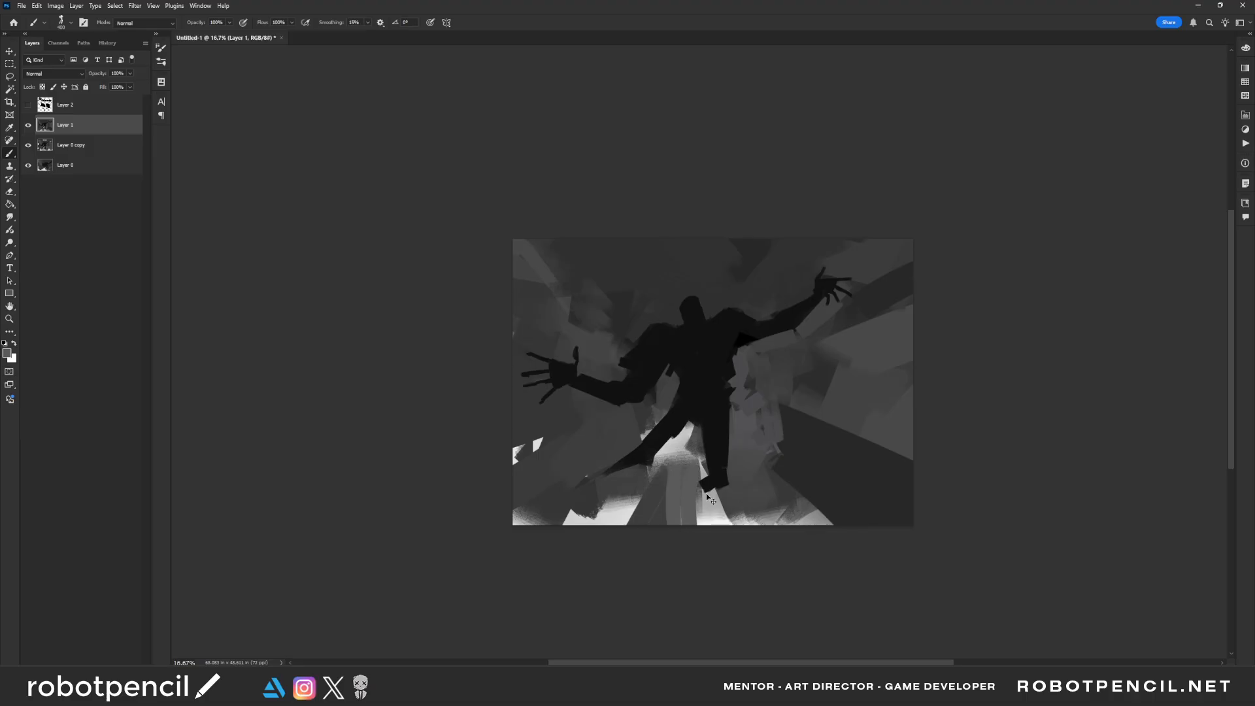
key("ctrl+z")
key("bracketleft")
left_click_drag(676, 470, 672, 542)
key("bracketleft")
mouse_move(676, 458)
left_mouse_down()
mouse_move(677, 537)
mouse_move(694, 528)
mouse_move(712, 560)
mouse_move(824, 489)
mouse_move(683, 471)
mouse_move(694, 556)
left_mouse_up()
left_click(661, 516, "alt")
Step: Extend both feet into longer pointed shapes with the figure's sampled dark tone and a small brush
left_click(710, 476, "alt")
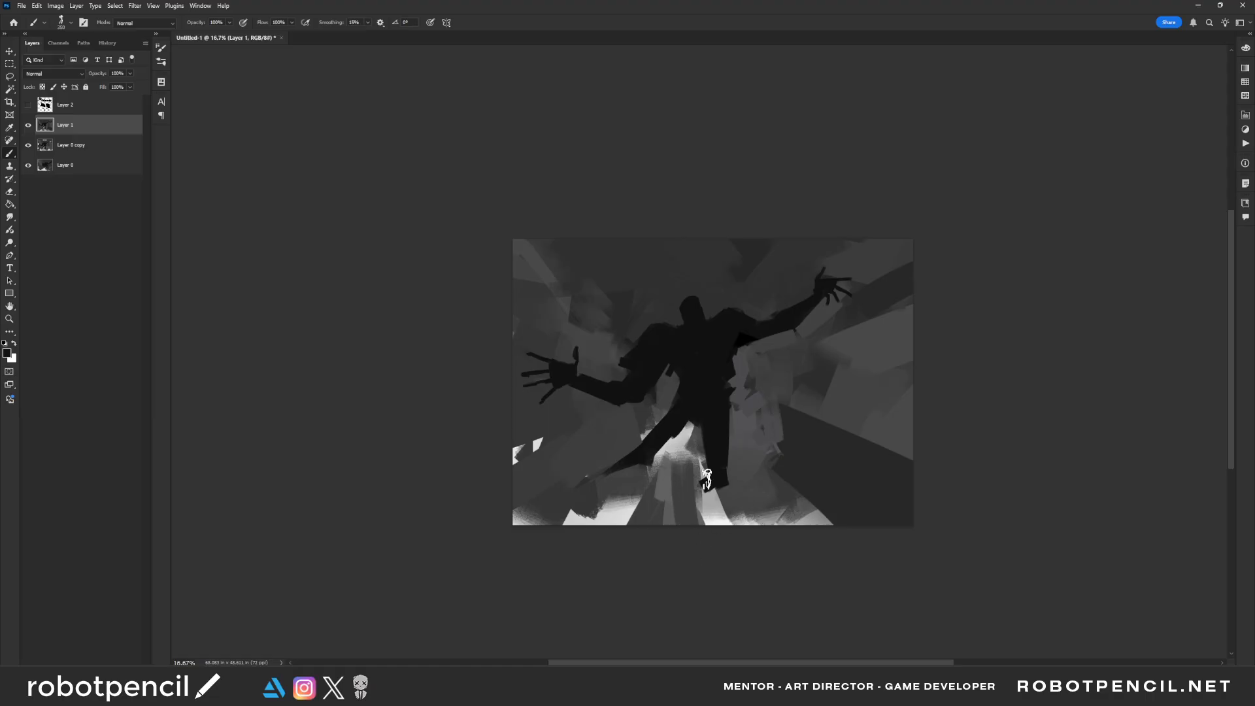
key("bracketleft")
key("bracketleft")
key("bracketleft")
key("bracketleft")
key("bracketleft")
key("bracketleft")
key("bracketleft")
mouse_move(705, 478)
left_mouse_down()
mouse_move(675, 503)
mouse_move(704, 490)
left_mouse_up()
left_click_drag(643, 449, 579, 490)
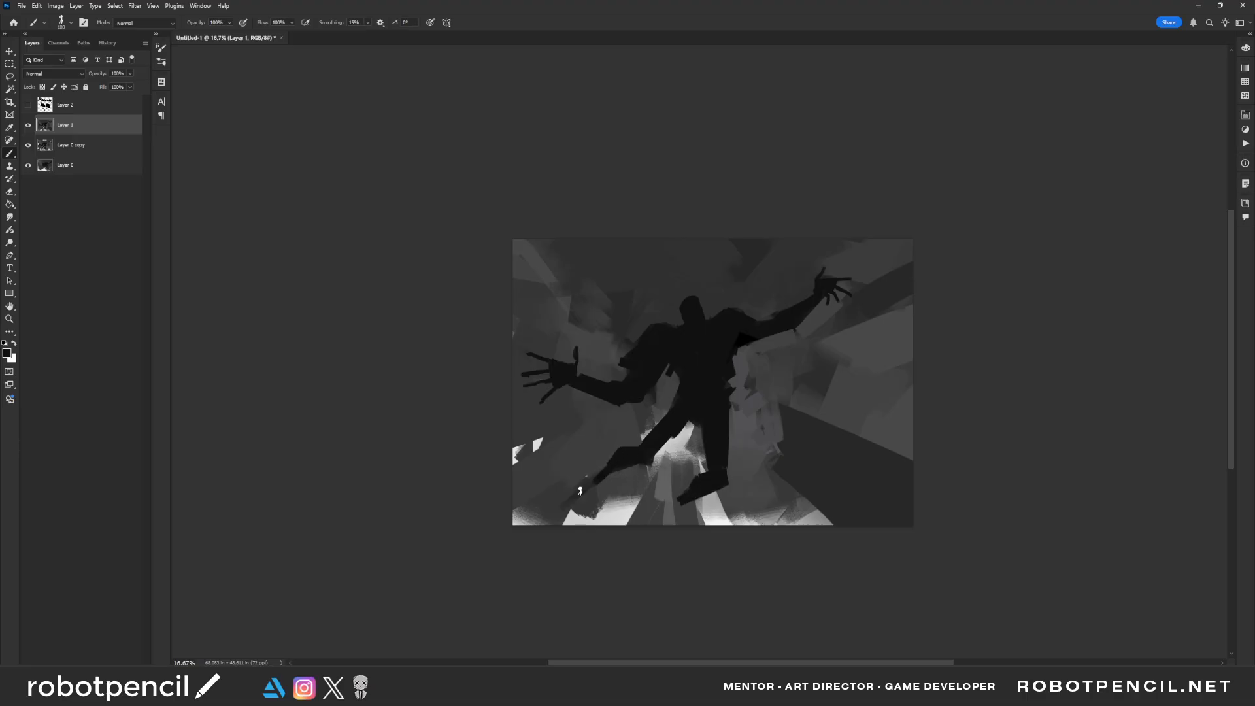
Step: Cut back the underside of the standing leg's foot with a larger brush in the sampled background grey
left_click(735, 489, "alt")
key("bracketright")
key("bracketright")
mouse_move(719, 494)
left_mouse_down()
mouse_move(668, 495)
mouse_move(690, 491)
left_mouse_up()
Step: Repaint the standing leg's foot and heel as a slimmer dark shape and mirror the canvas back
left_click(713, 473, "alt")
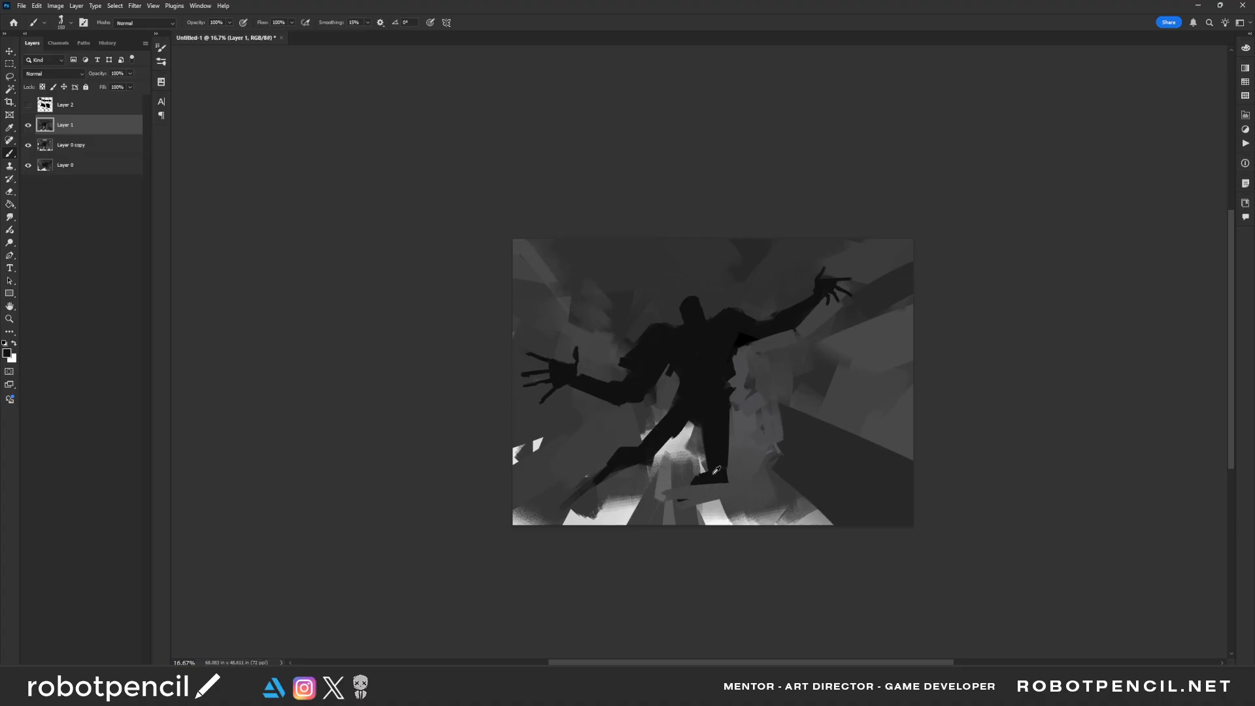
key("bracketleft")
key("bracketleft")
key("bracketleft")
key("bracketleft")
key("bracketleft")
left_click_drag(688, 481, 699, 483)
left_click_drag(727, 464, 725, 482)
key("ctrl+h")
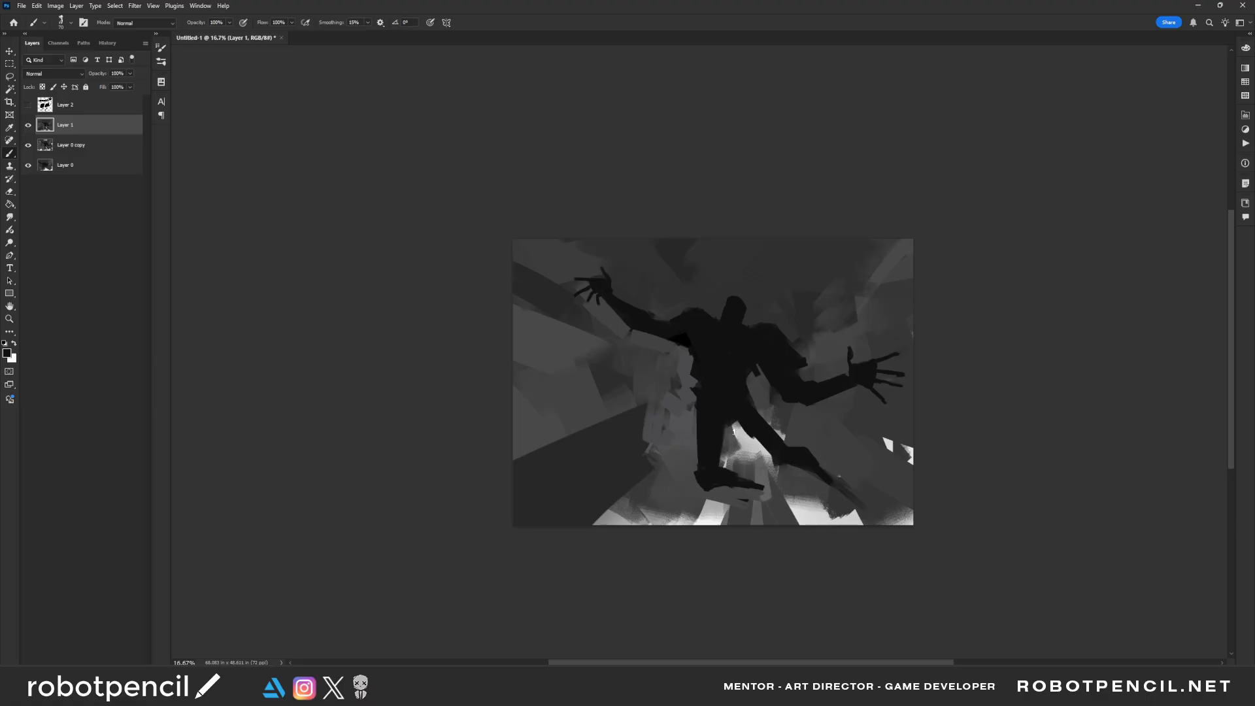
Step: Paint a broad dark grey streak across the light background rays beside the figure with a sampled tone and a much larger brush
key("ctrl+h")
key("ctrl+h")
left_click(677, 376, "alt")
key("]")
key("]")
key("]")
key("]")
key("]")
key("]")
key("]")
key("]")
key("]")
key("]")
key("]")
key("]")
key("]")
key("]")
key("]")
left_click_drag(506, 359, 605, 387)
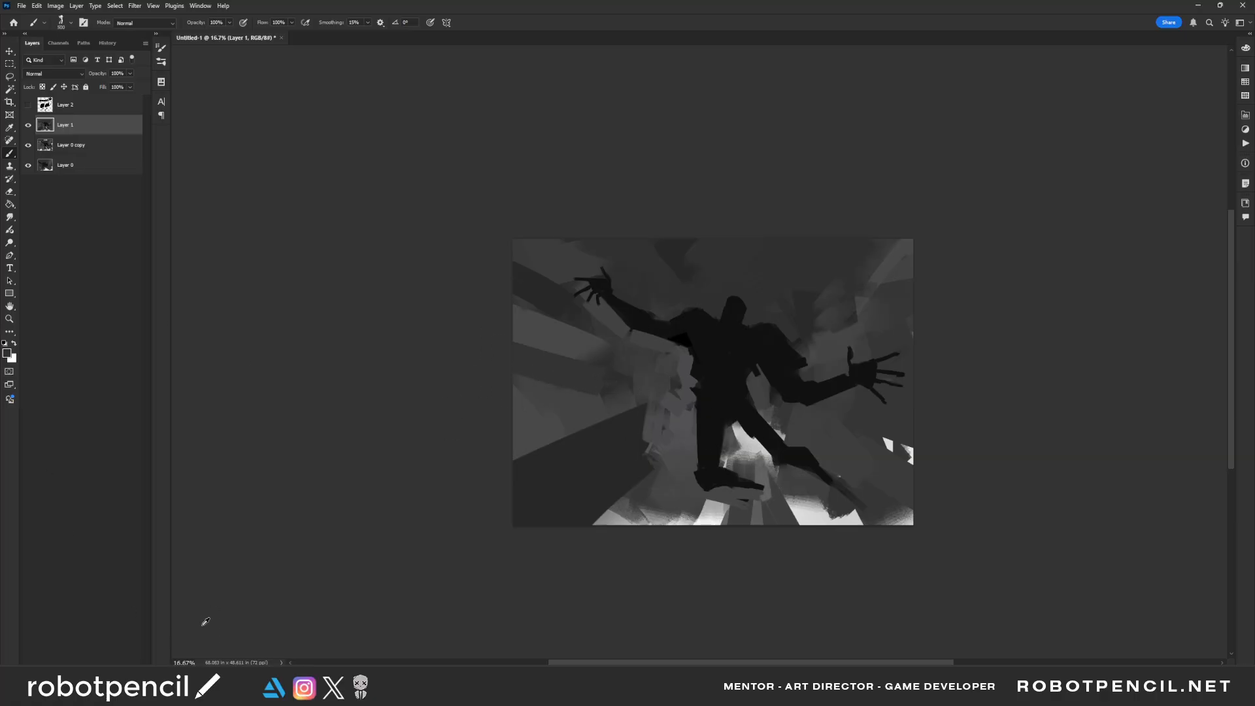
Step: Stamp the visible layers into a new layer and add a Color Lookup adjustment above it
key("ctrl+shift+alt+e")
left_click(88, 673)
left_click(127, 619)
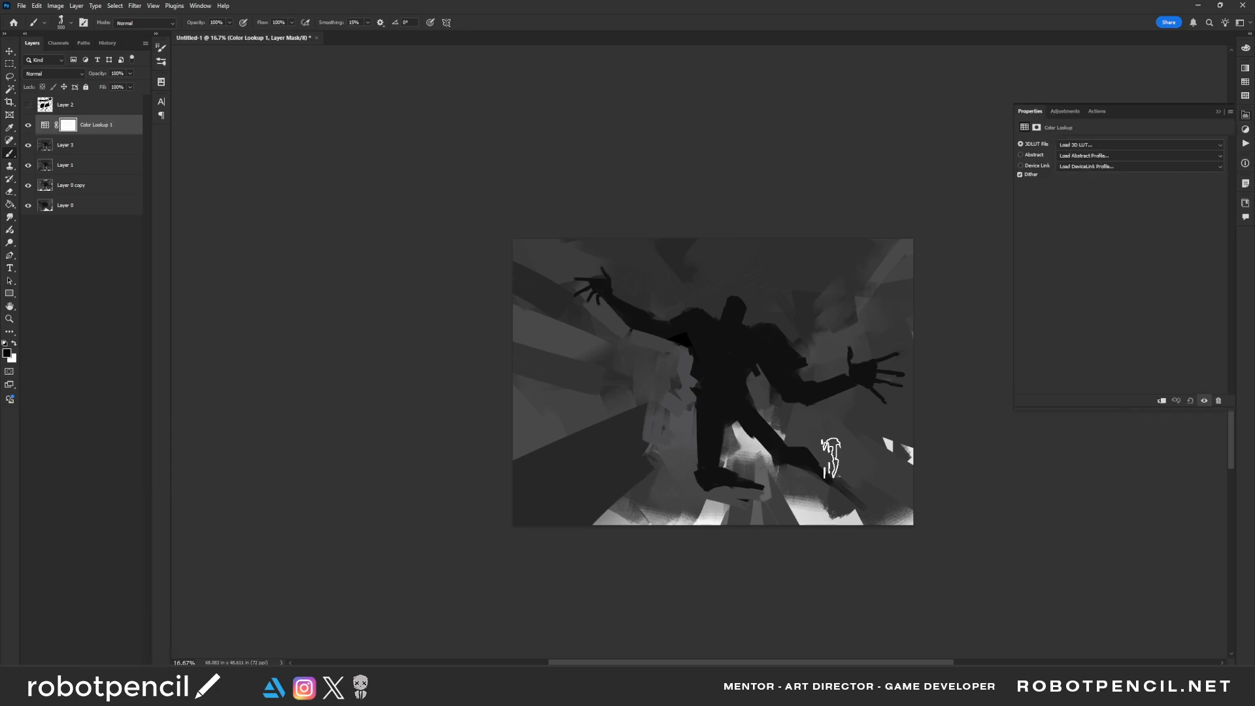
Step: Compare the 3DLUT looks on the Color Lookup adjustment and set it to EdgyAmber.3DL
left_click(1077, 145)
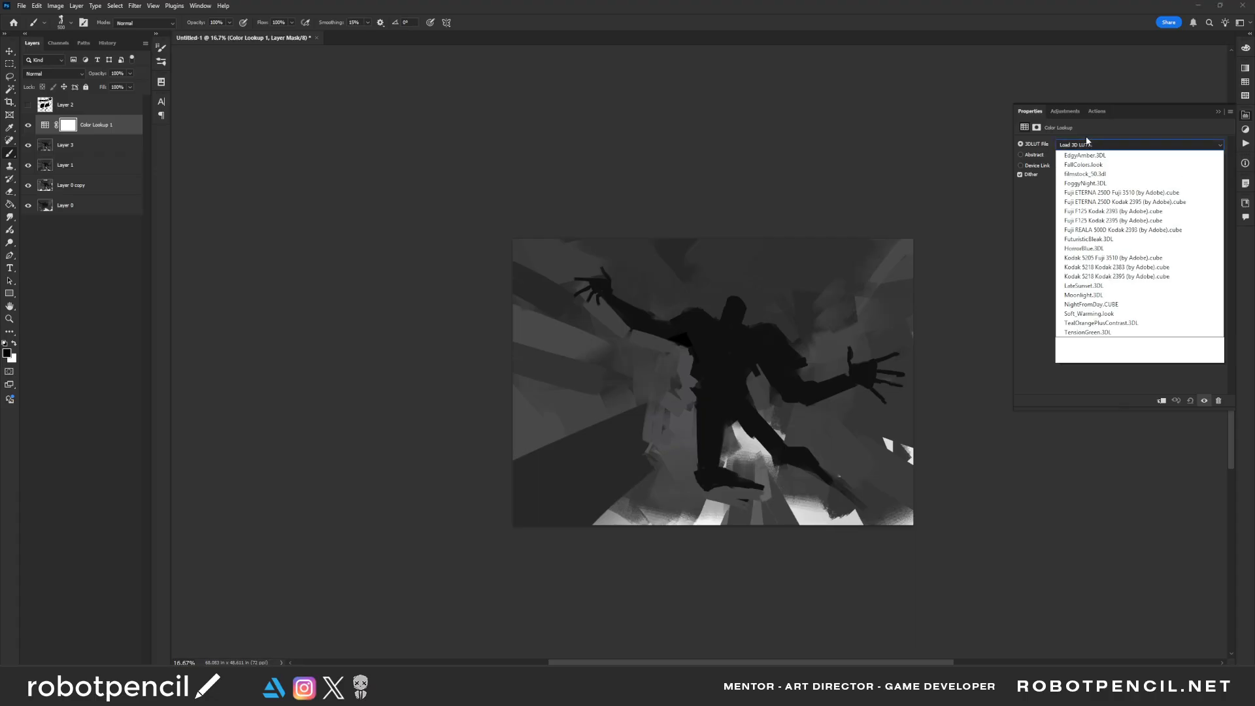
left_click(1104, 295)
key("Up")
key("Up")
key("Up")
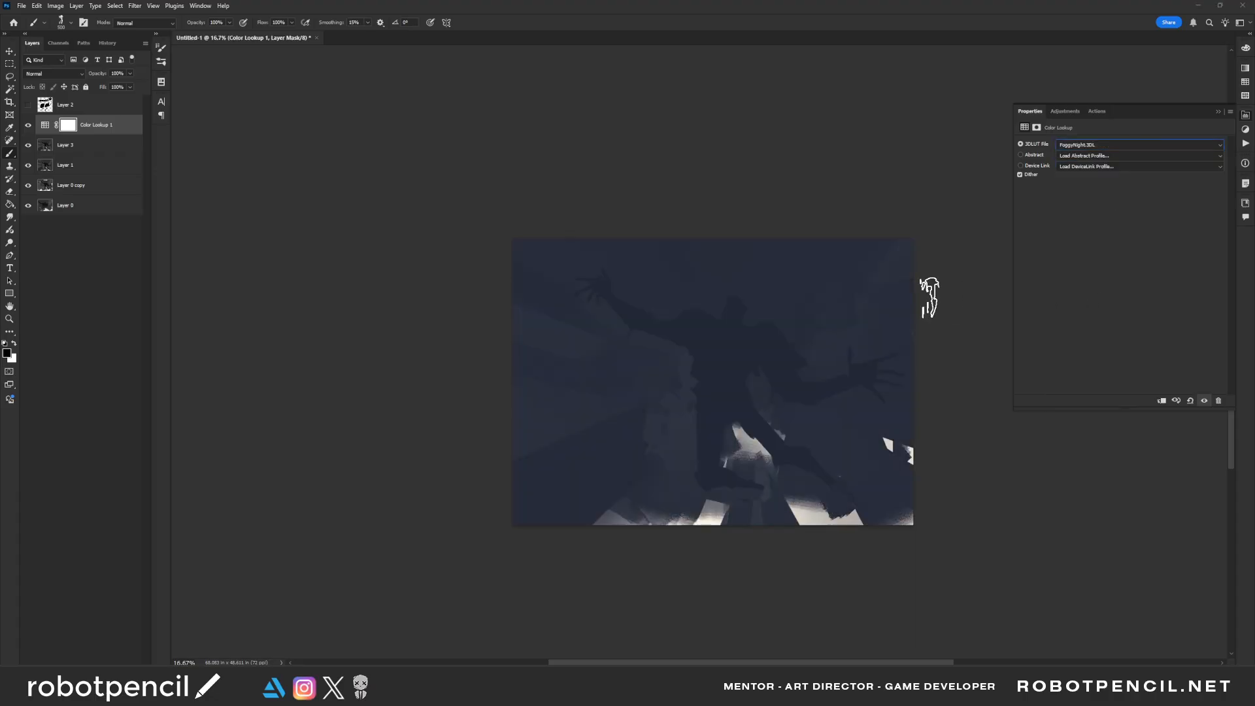
key("Up")
key("Up")
key("Up")
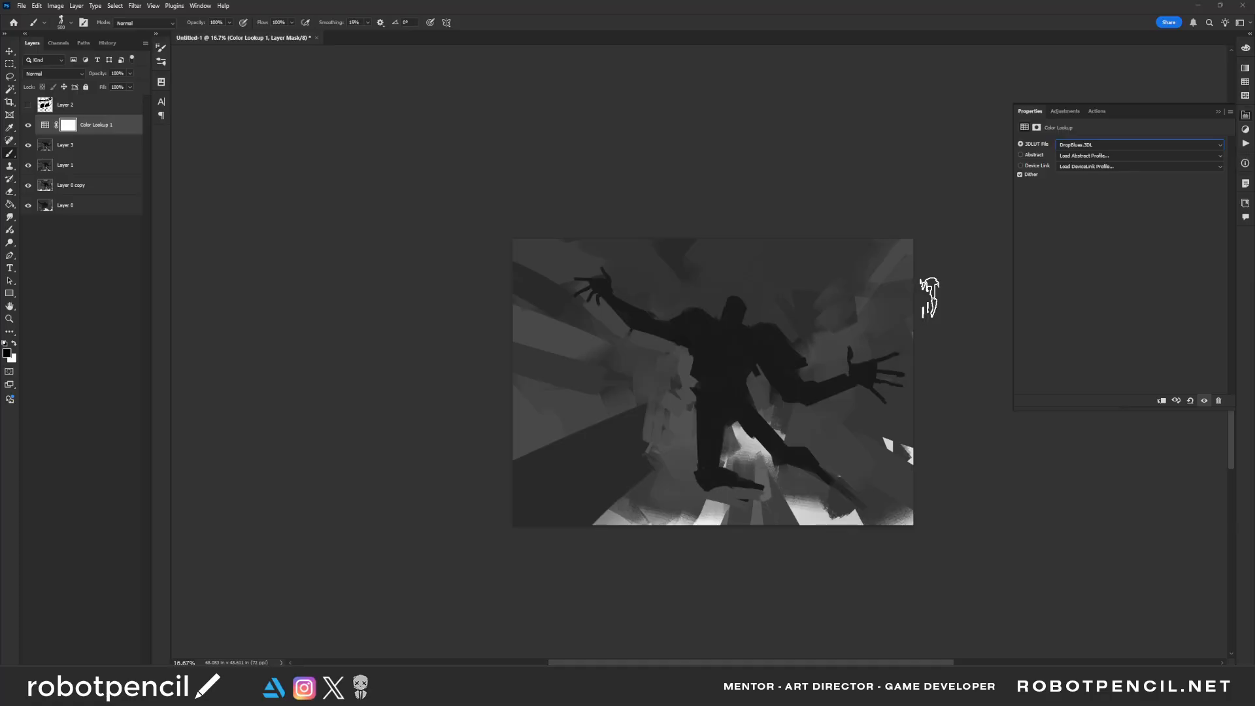
key("Up")
key("Down")
key("Down")
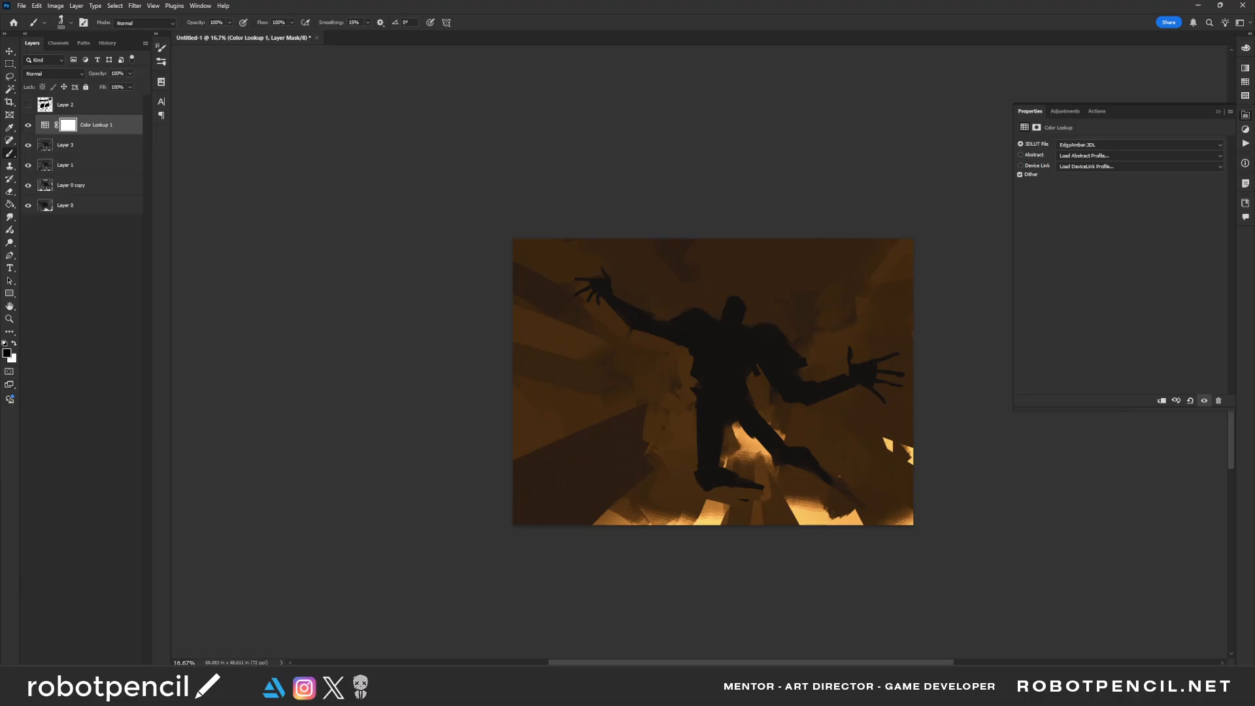
Step: Add a Gradient Map adjustment and load a black, blue, tan and white preset from the AJ-Gradients group
left_click(87, 669)
left_click(129, 659)
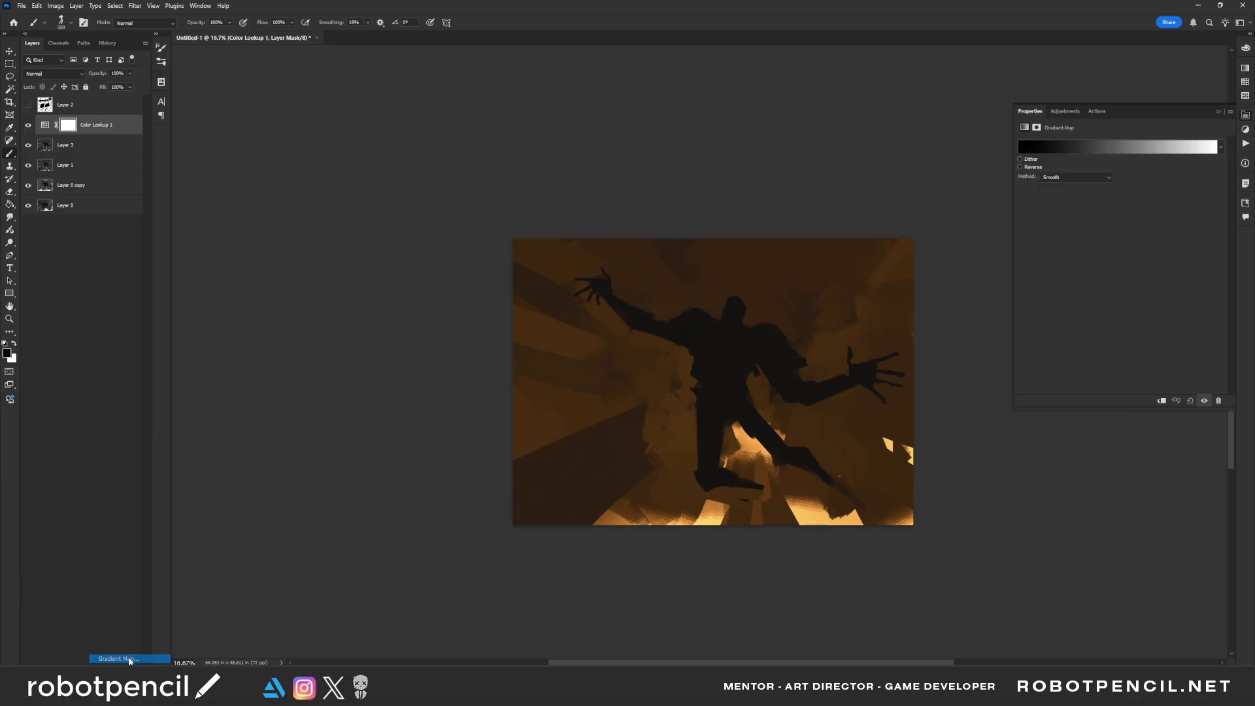
left_click(1157, 143)
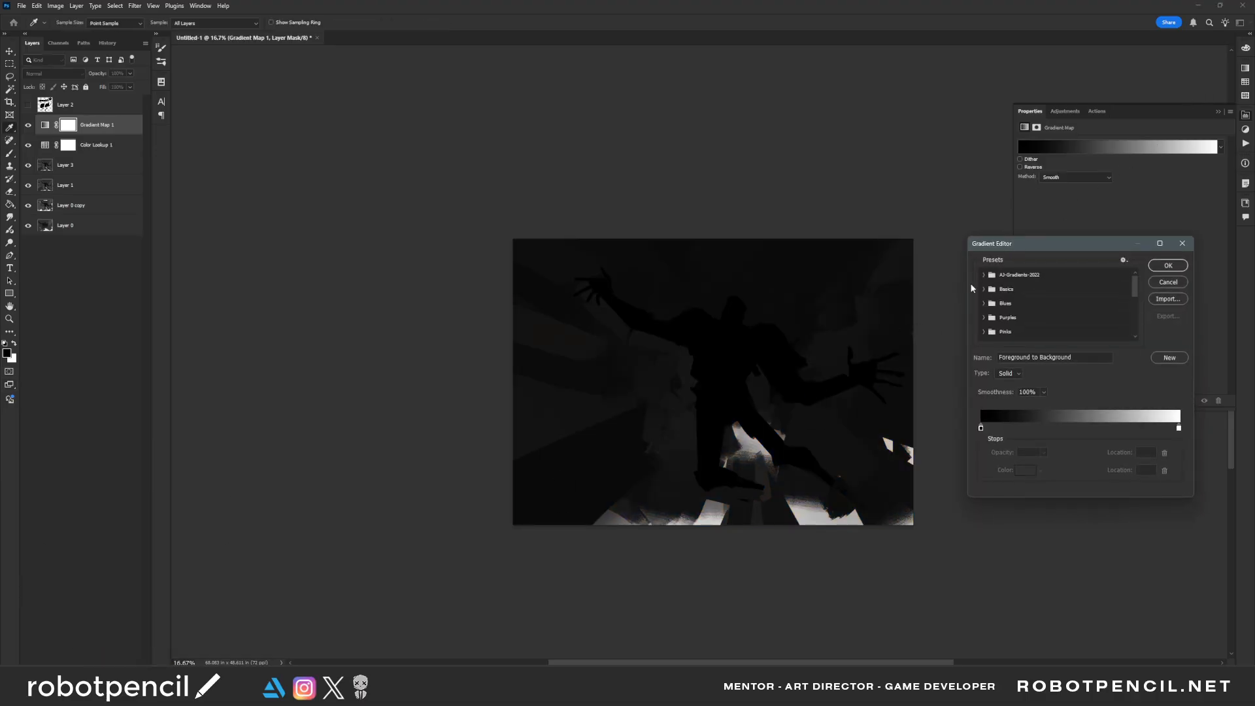
left_click(982, 274)
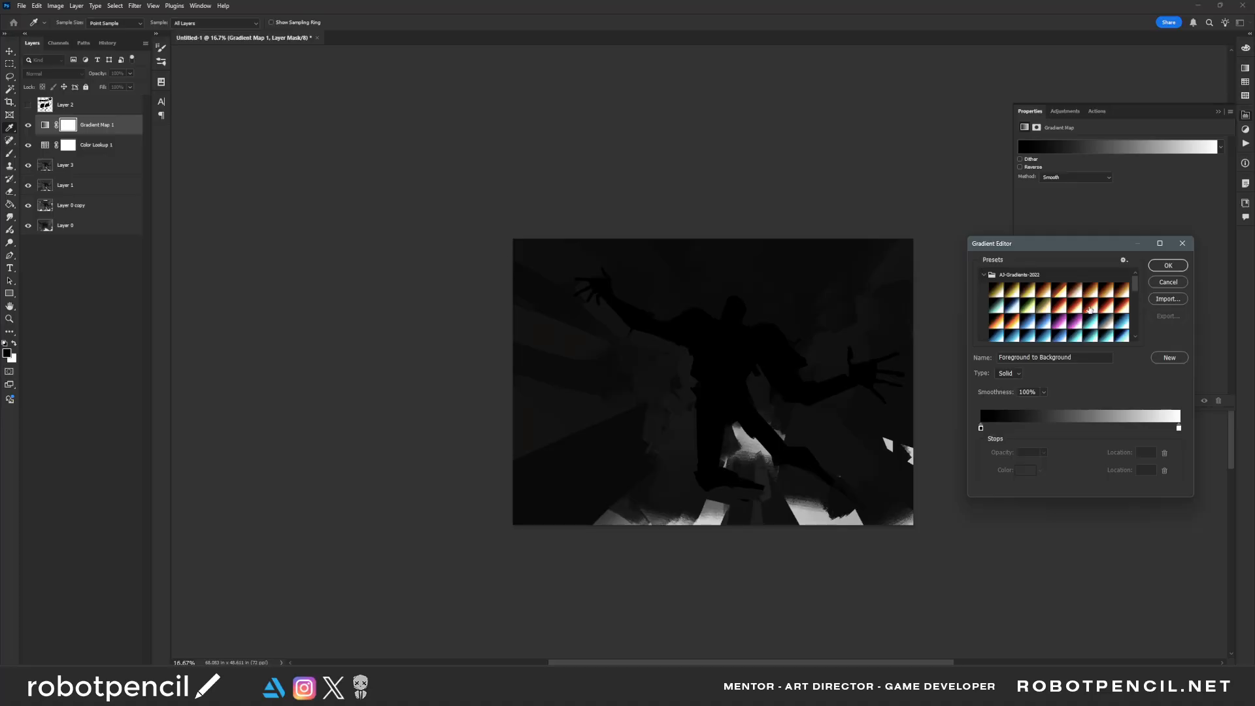
left_click(1105, 320)
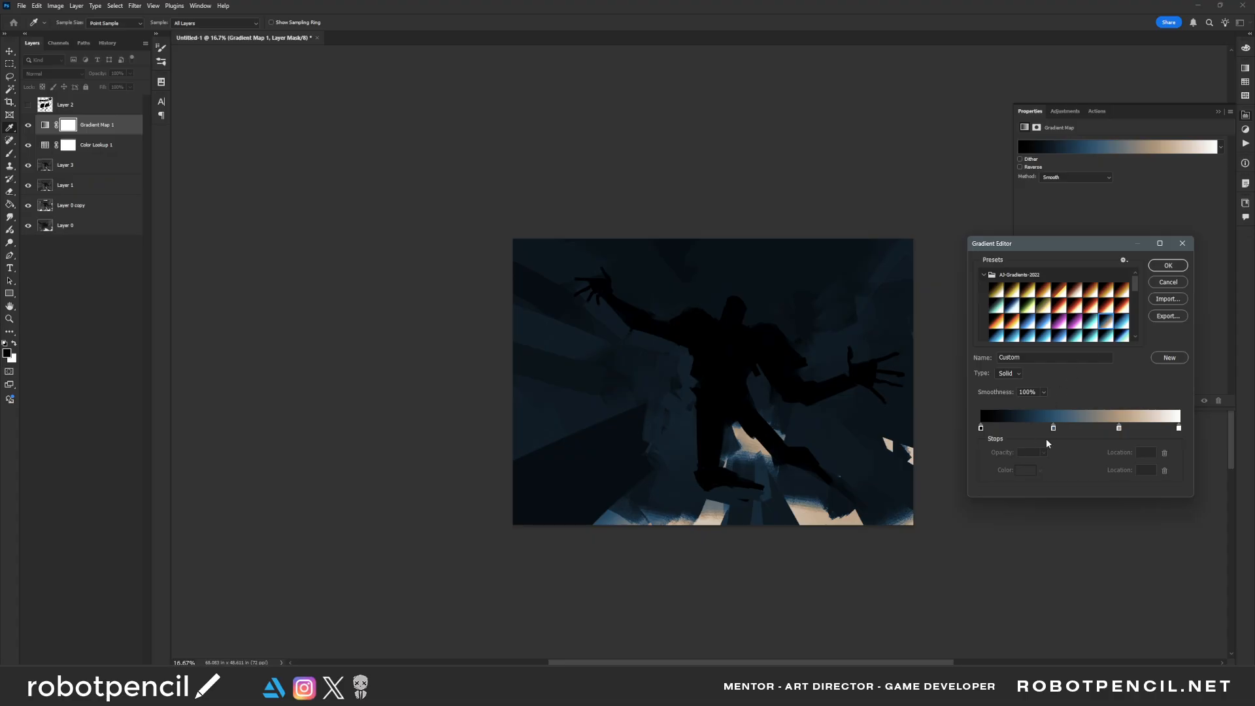
Step: Move the blue stop to location 23 and the tan stop toward the shadows, and add a red ff1f01 stop at location 89
left_click_drag(1053, 427, 1026, 427)
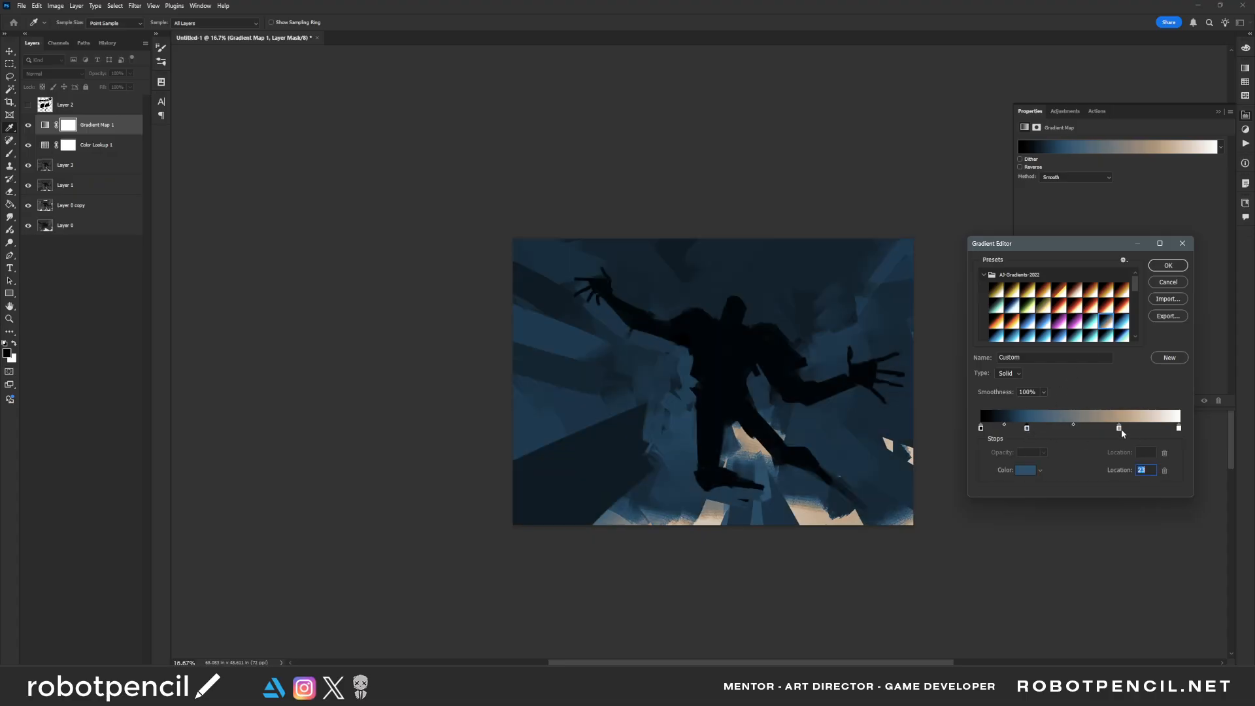
left_click_drag(1119, 428, 1082, 428)
left_click(1158, 428)
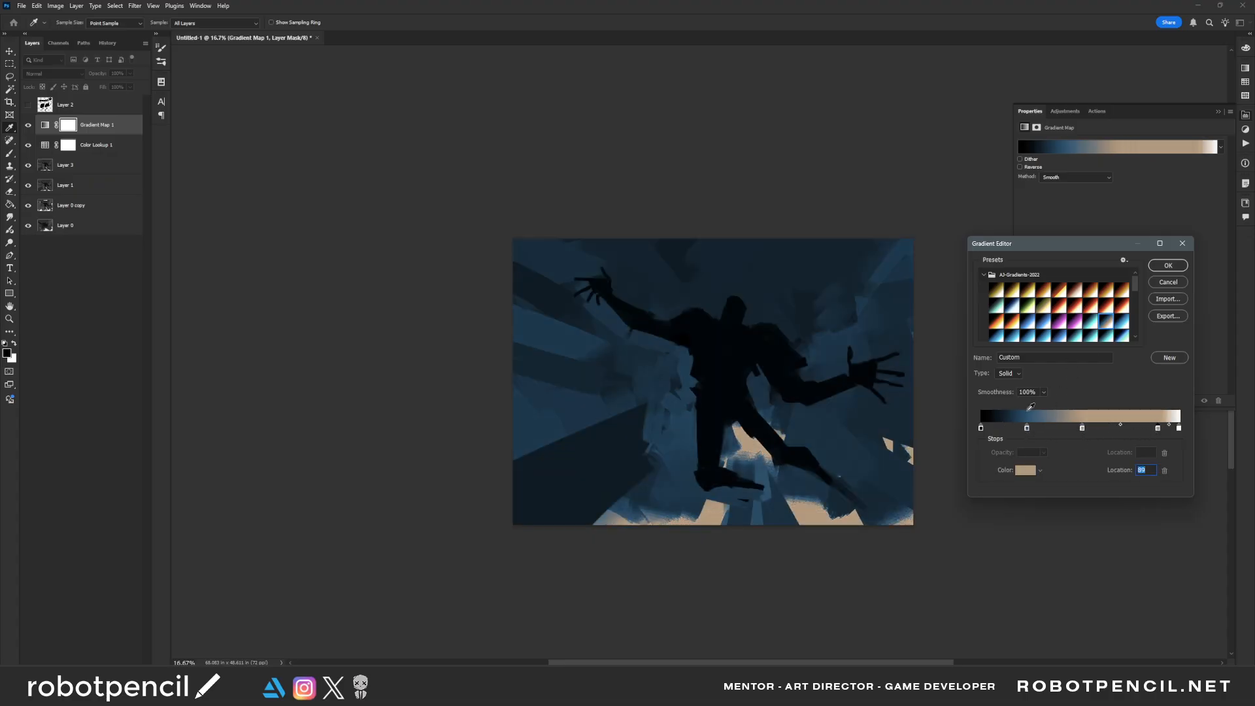
left_click(1024, 470)
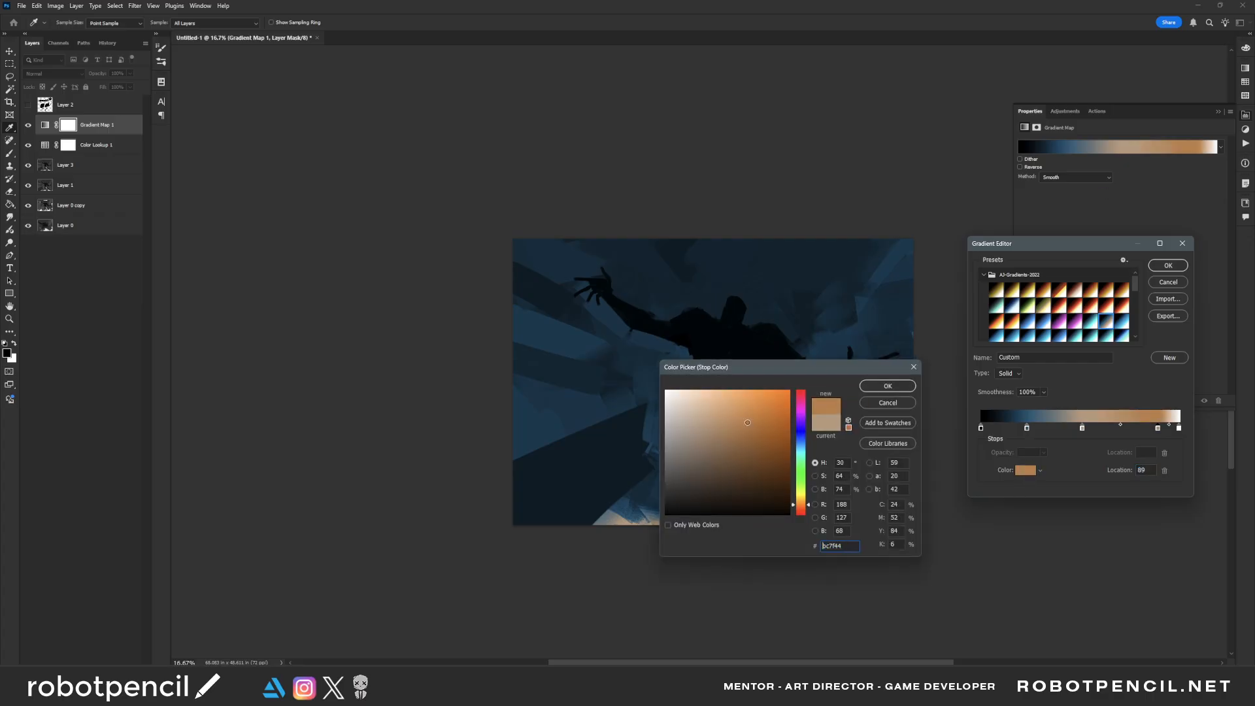
left_click(804, 494)
left_click_drag(803, 496, 803, 512)
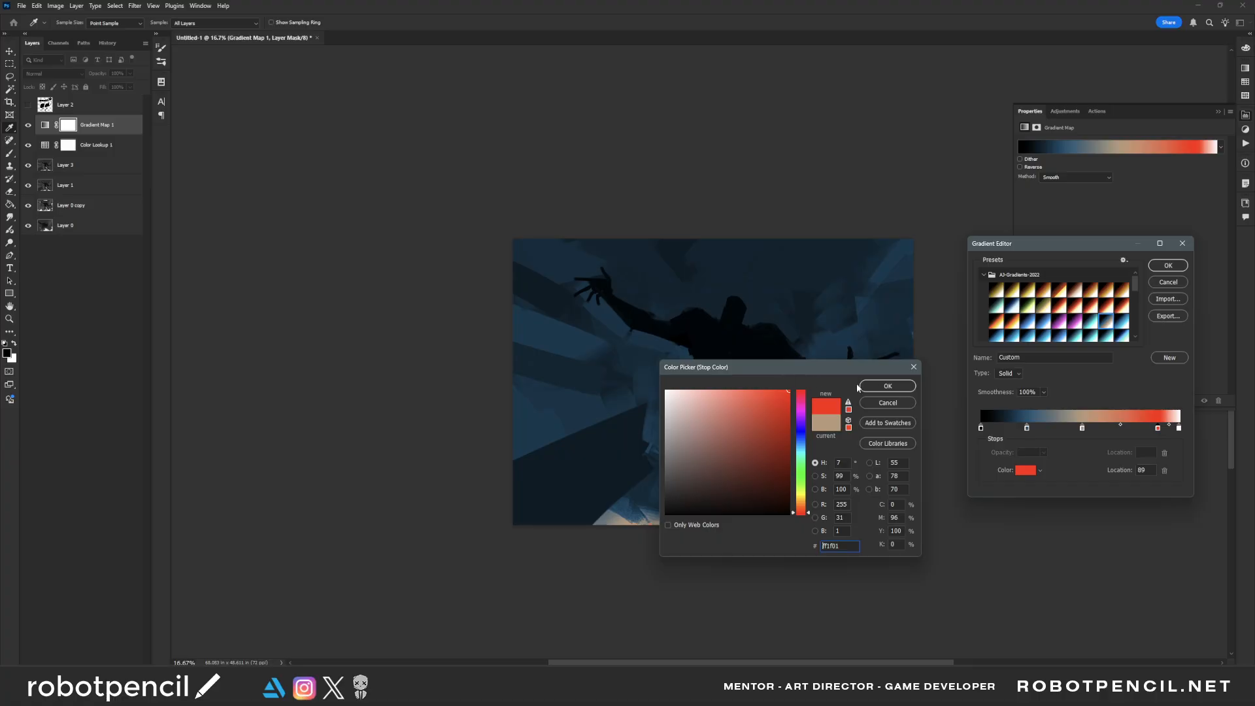
left_click(914, 387)
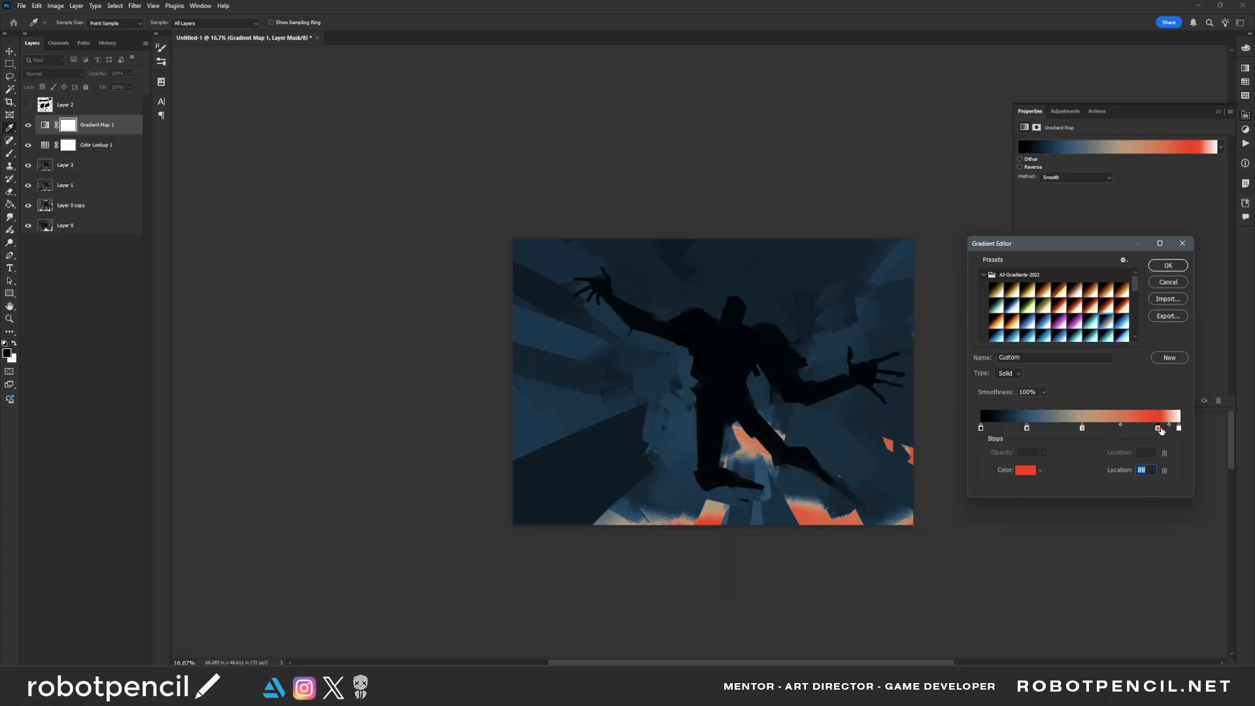
Step: Shift the coloured stops further toward the shadows, add a dark magenta 571541 stop at location 15, and accept the gradient
left_click_drag(1160, 430, 1023, 430)
left_click(1011, 430)
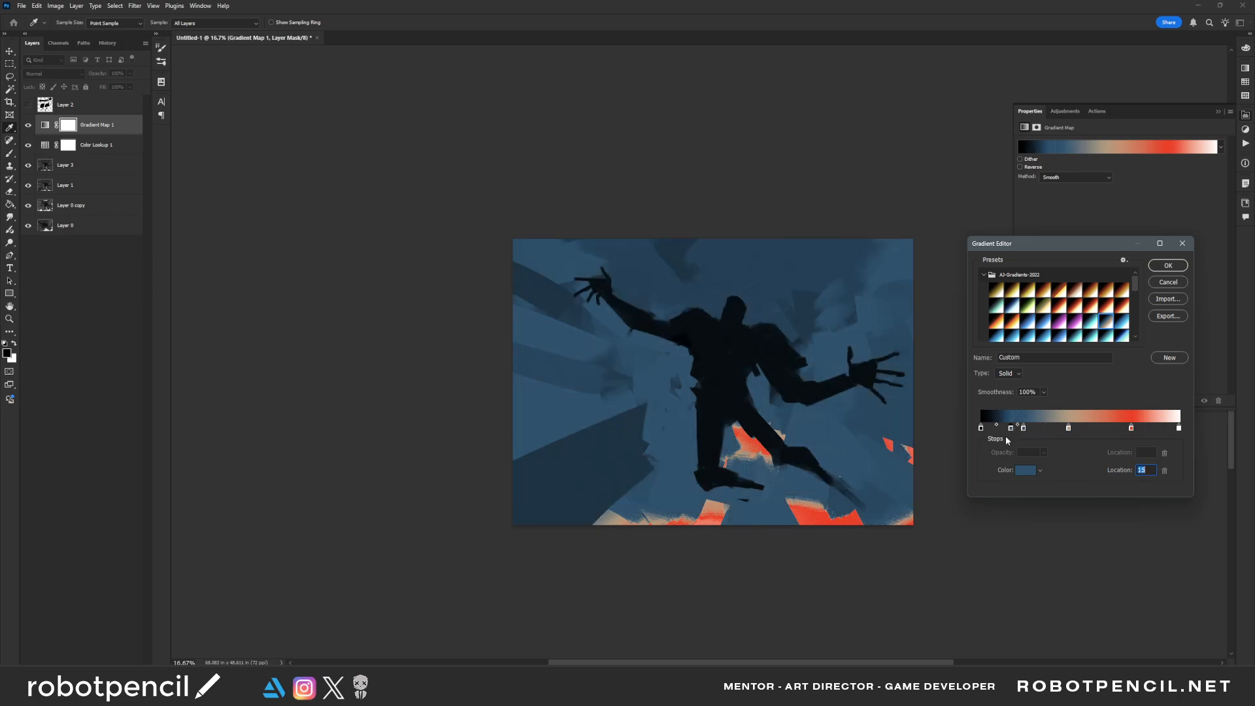
left_click(1024, 473)
left_click(758, 495)
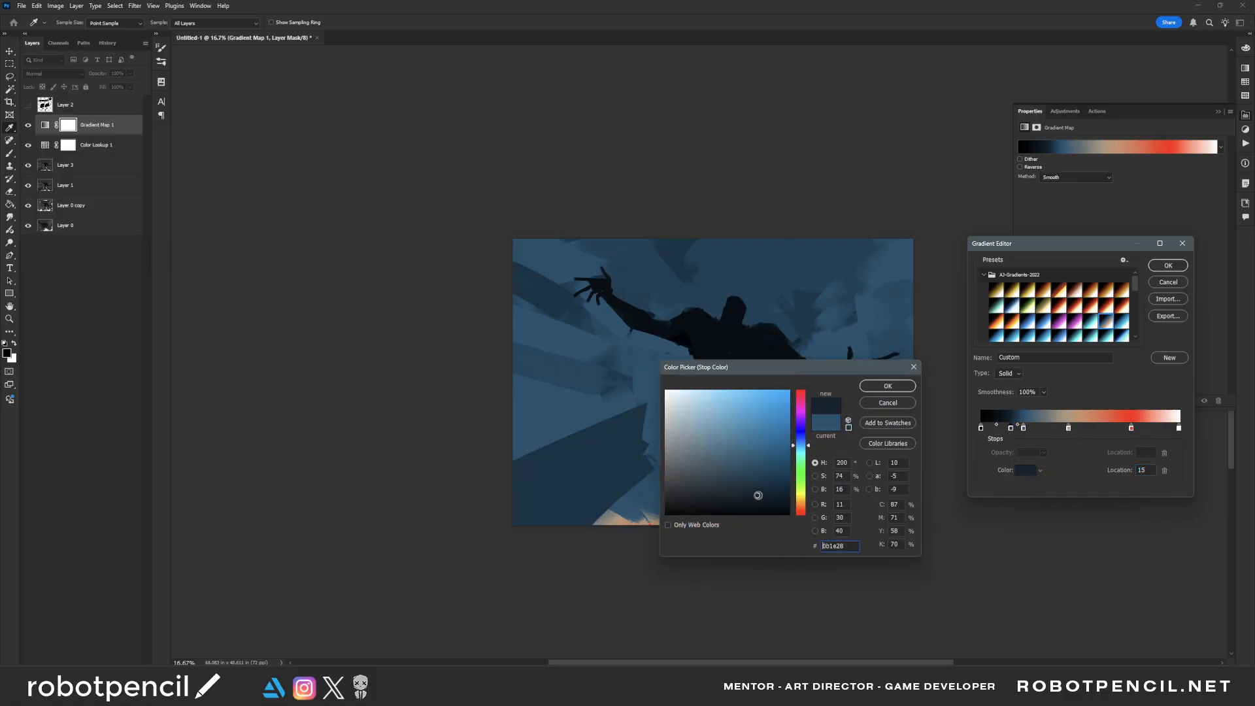
left_click(775, 481)
left_click_drag(805, 499, 799, 406)
left_click_drag(776, 483, 778, 475)
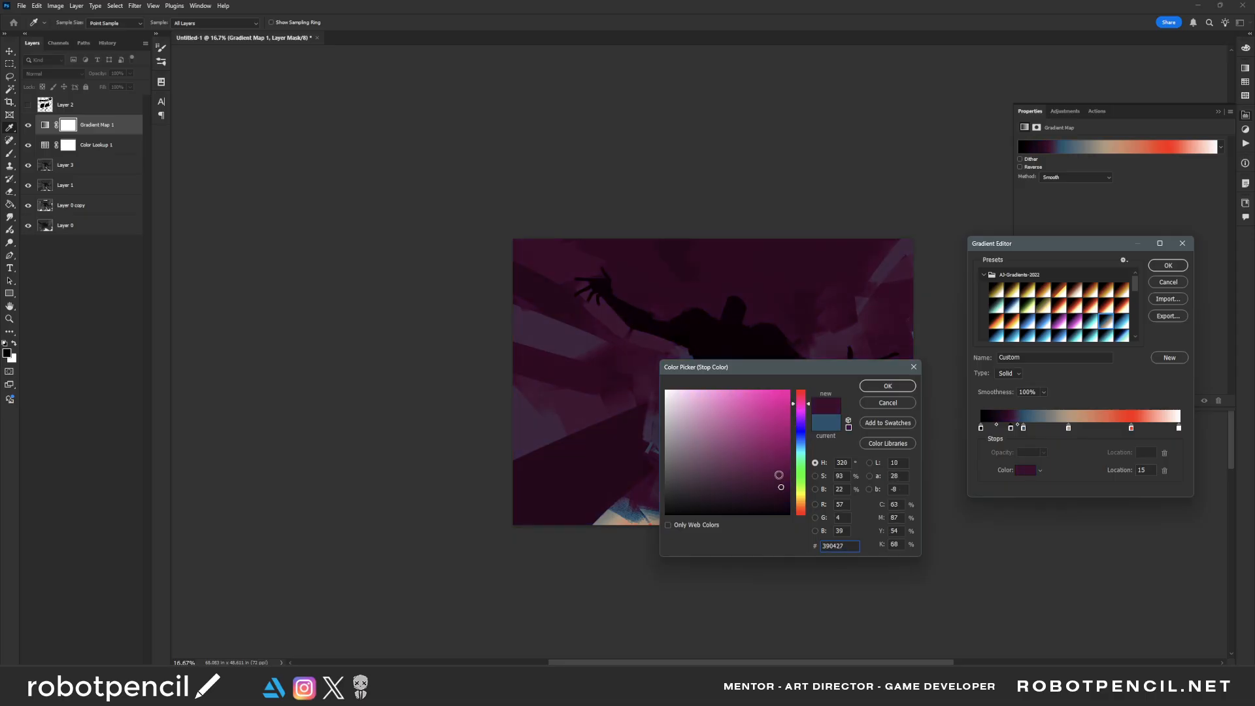
left_click_drag(827, 370, 336, 305)
mouse_move(268, 390)
left_mouse_down()
mouse_move(273, 416)
mouse_move(267, 407)
left_mouse_up()
left_click(416, 326)
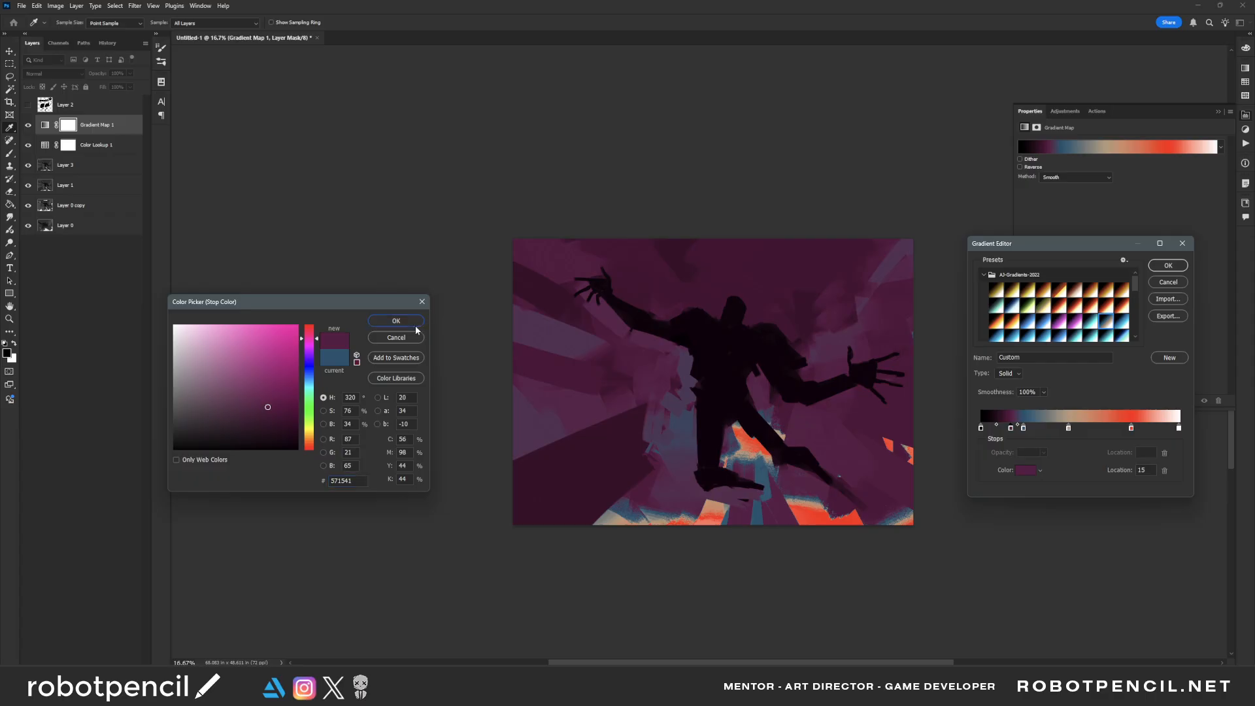
left_click(1163, 266)
key("Return")
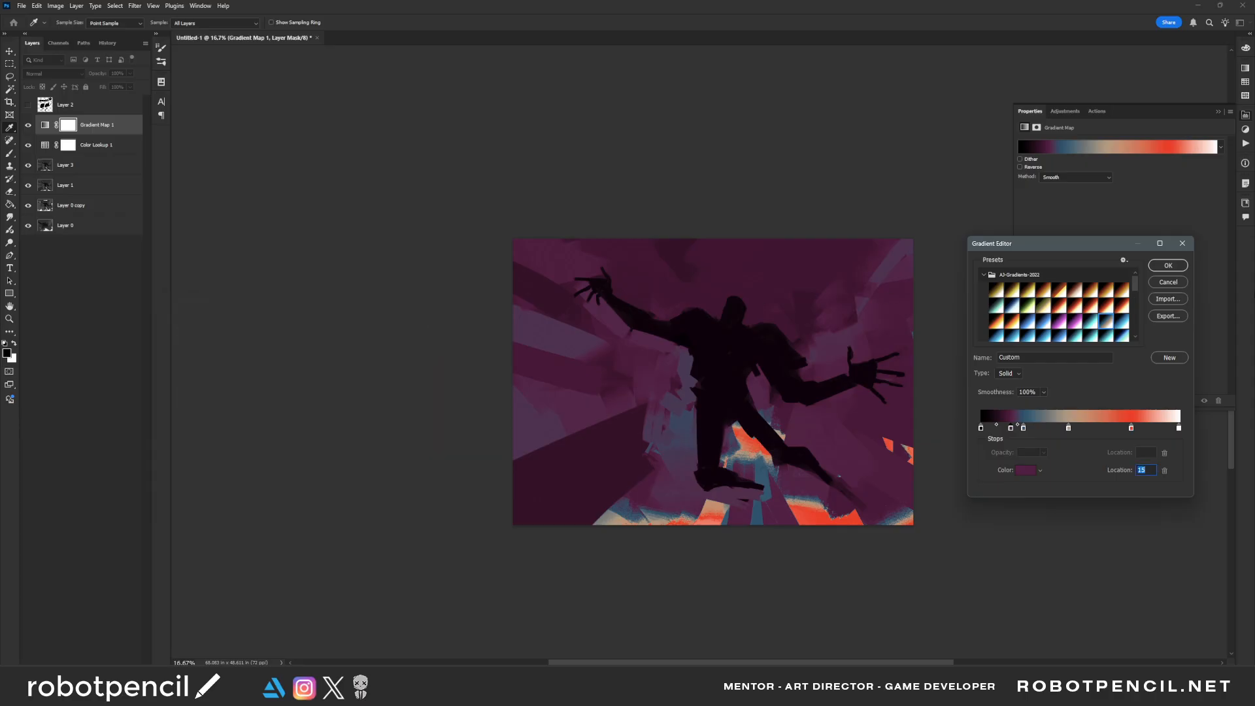
left_click(1168, 265)
Step: Stamp the coloured result into a new layer and merge it with the Gradient Map, Color Lookup and Layer 3
key("b")
key("x")
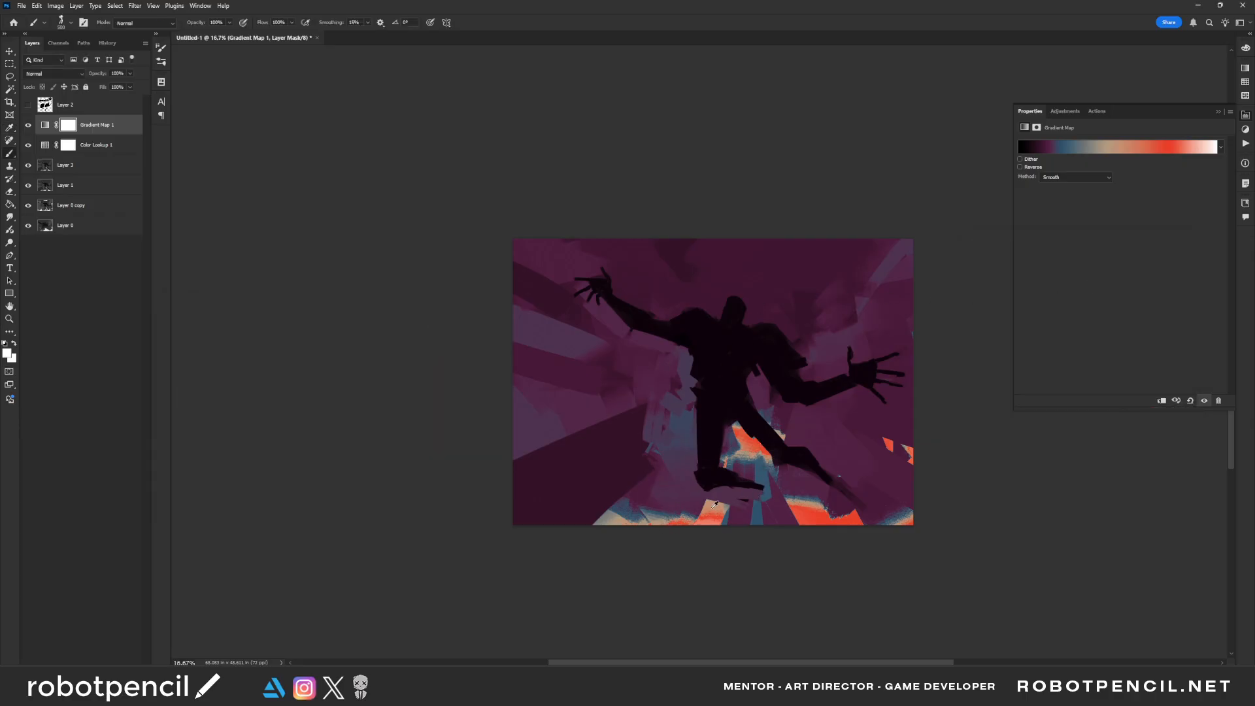
key("ctrl+shift+alt+e")
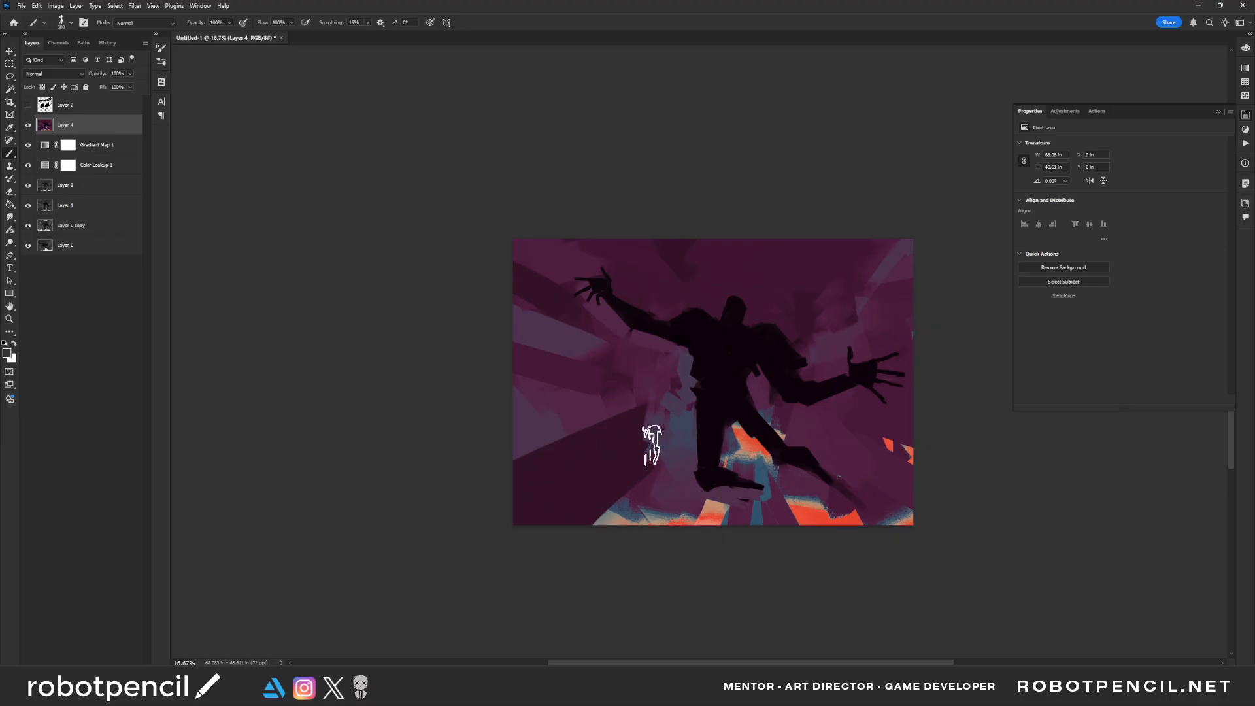
left_click(81, 187, "shift")
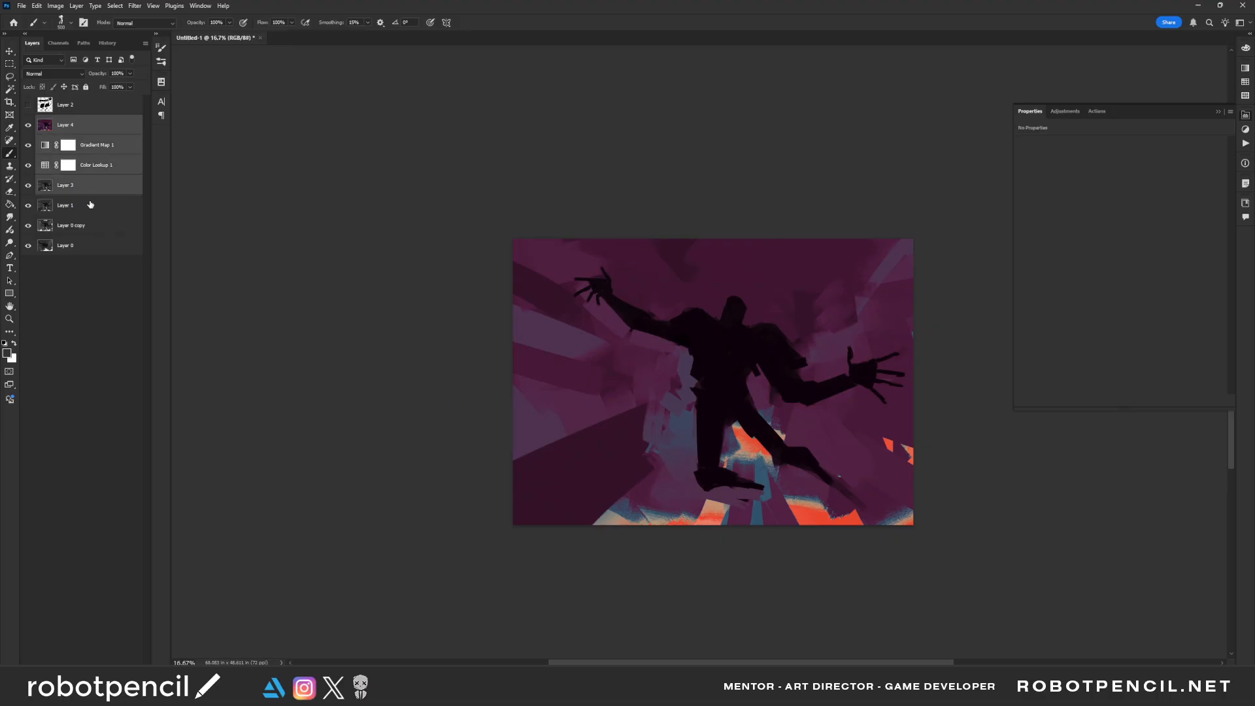
key("ctrl+e")
Step: Paint sampled warm tones along the bright floor and a broad orange ray across the dark background beside the standing leg
left_click(709, 505, "alt")
mouse_move(700, 506)
left_mouse_down()
mouse_move(667, 533)
mouse_move(643, 508)
left_mouse_up()
left_click(752, 439, "alt")
left_click_drag(569, 463, 628, 425)
left_click_drag(652, 414, 455, 451)
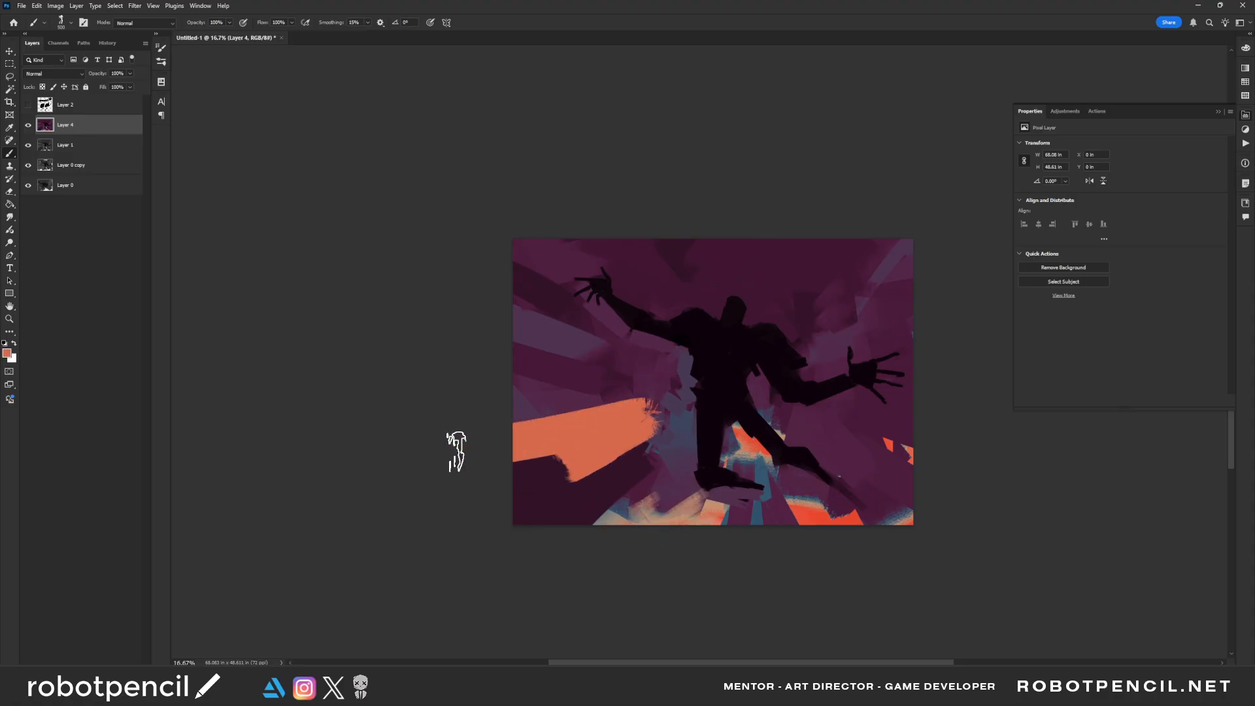
Step: Paint broad slate-violet strokes over the orange and purple rays and into the upper corner behind the open hand
left_click(654, 428, "alt")
mouse_move(661, 420)
left_mouse_down()
mouse_move(589, 475)
mouse_move(645, 393)
mouse_move(495, 324)
mouse_move(567, 358)
left_mouse_up()
mouse_move(903, 279)
left_mouse_down()
mouse_move(948, 208)
mouse_move(843, 272)
left_mouse_up()
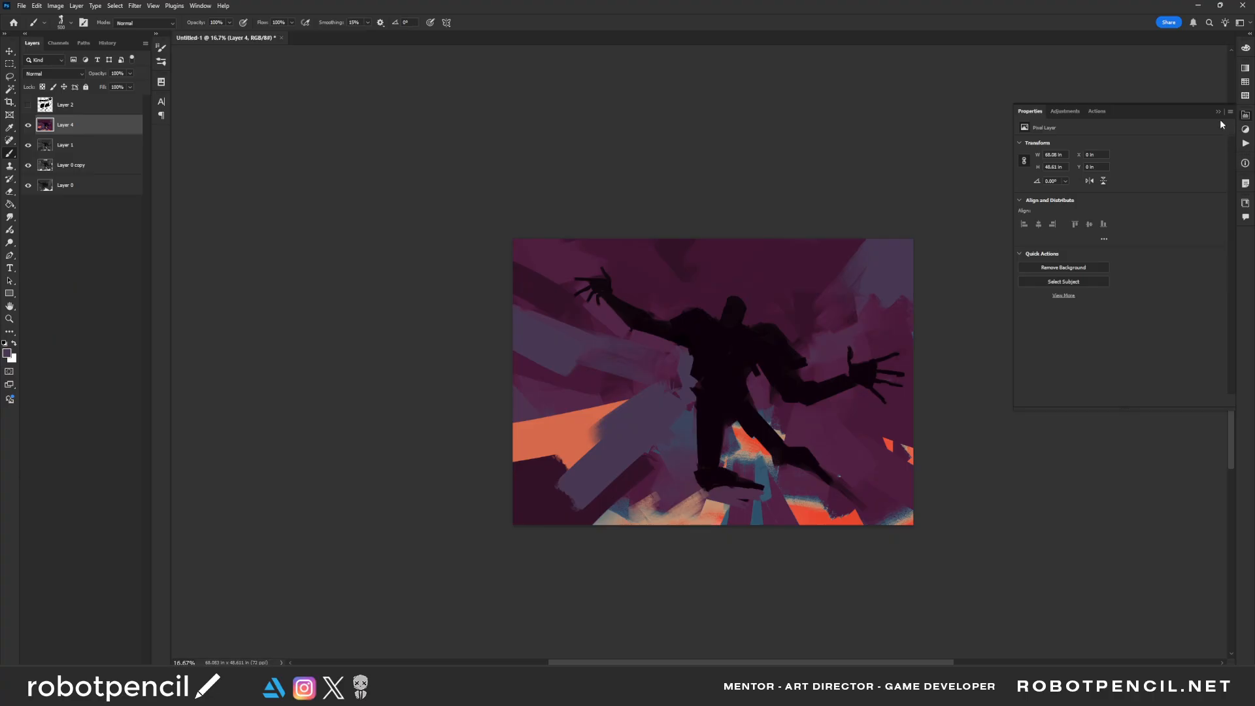
Step: Choose a pale lavender in the colour picker and paint a small highlight across the top of the figure's head
left_click(1245, 115)
left_click(1244, 47)
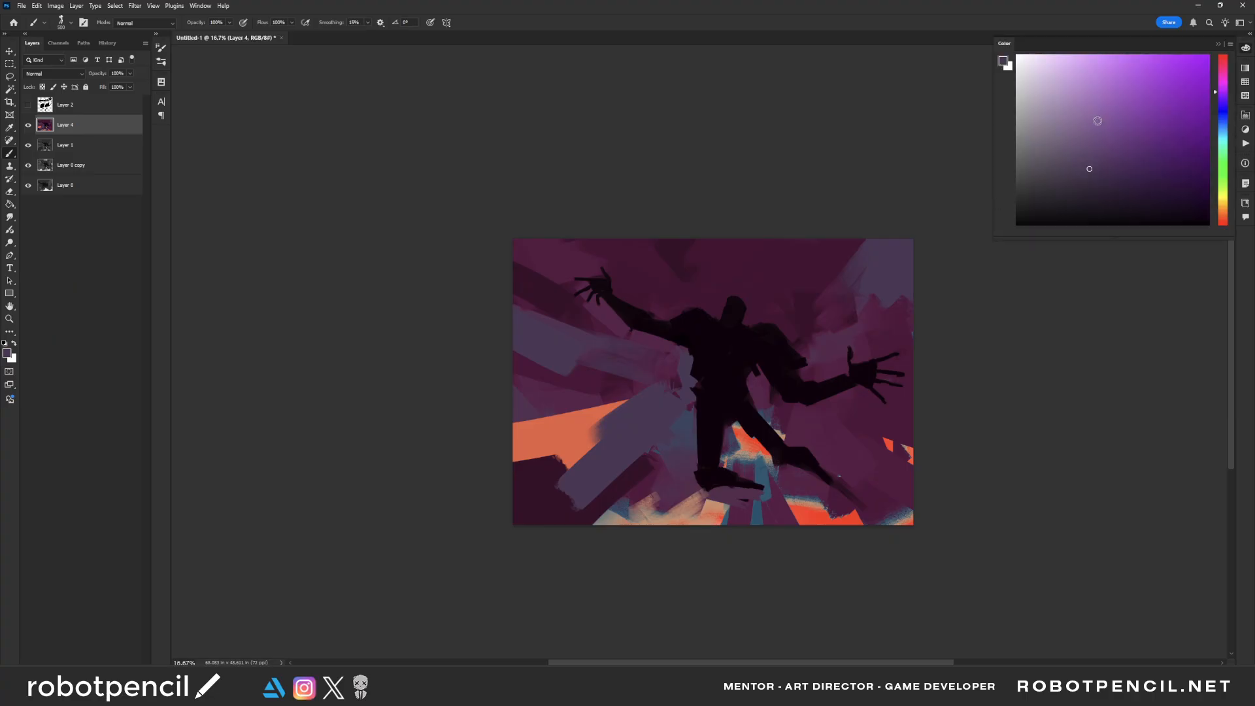
left_click(1076, 98)
mouse_move(1059, 66)
left_mouse_down()
mouse_move(1050, 102)
mouse_move(1076, 125)
left_mouse_up()
key("z")
left_click(712, 327)
key("Tab")
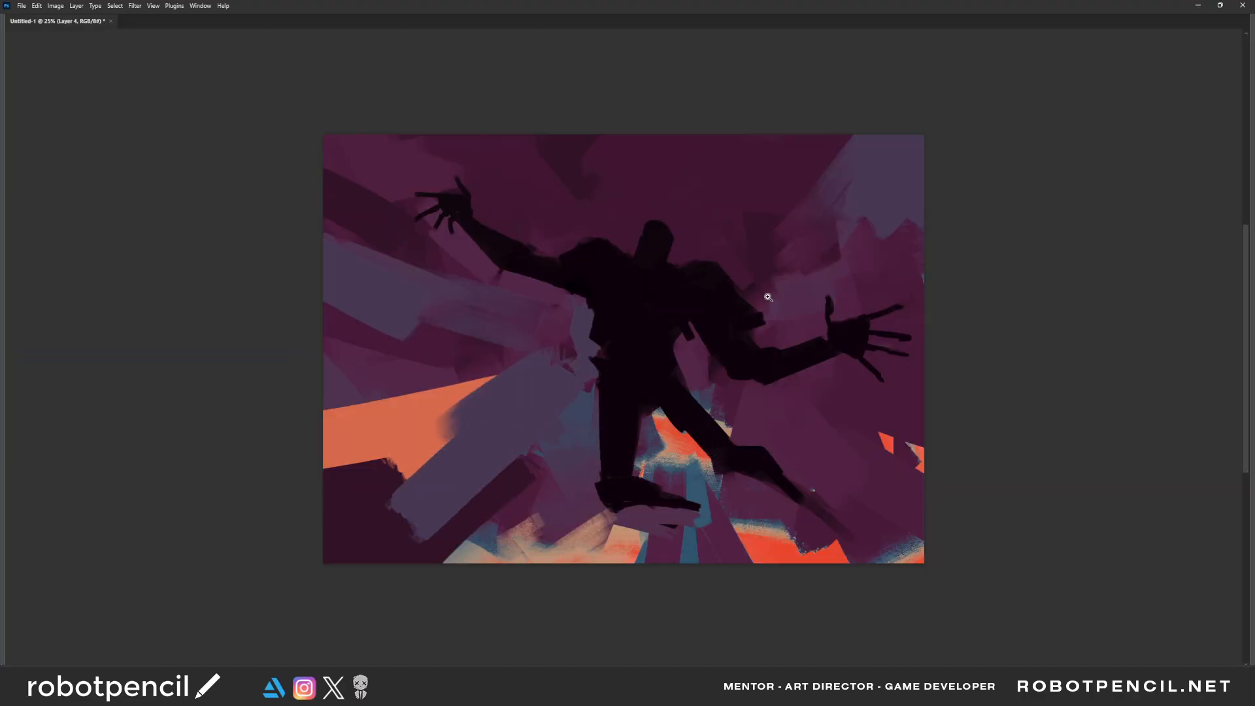
left_click_drag(762, 292, 812, 373)
key("Tab")
key("b")
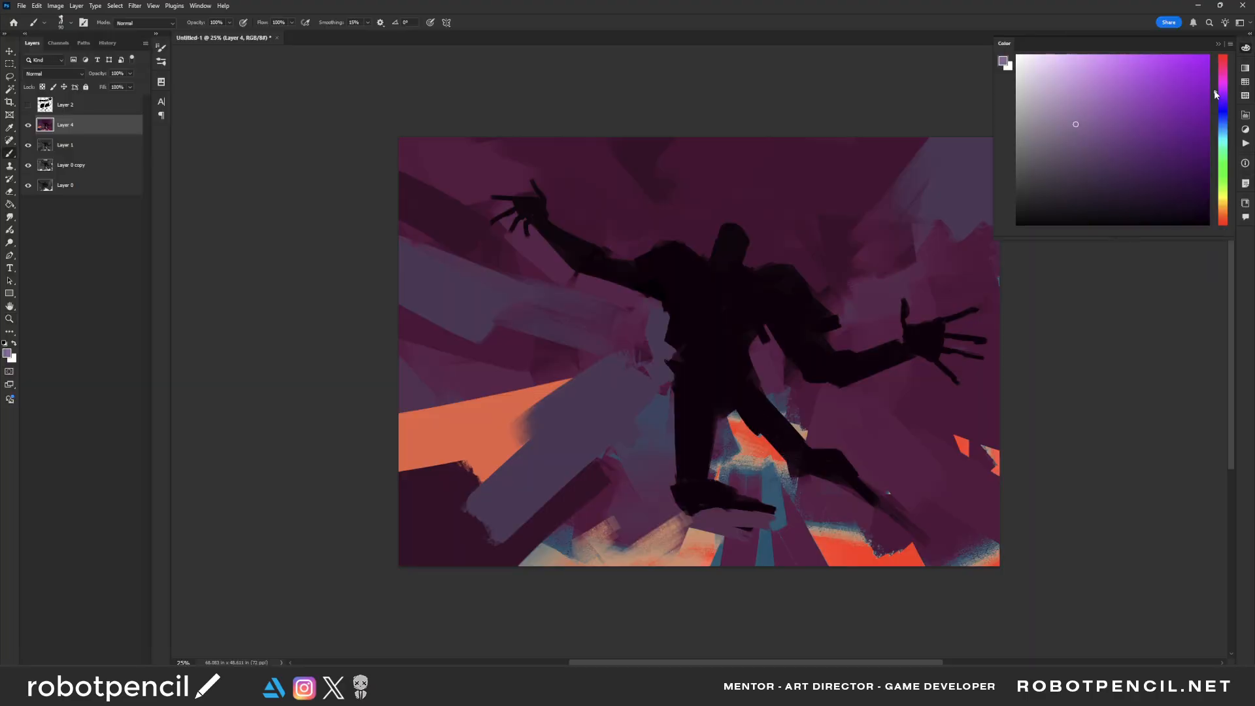
left_click_drag(1217, 98, 1217, 137)
left_click(1057, 71)
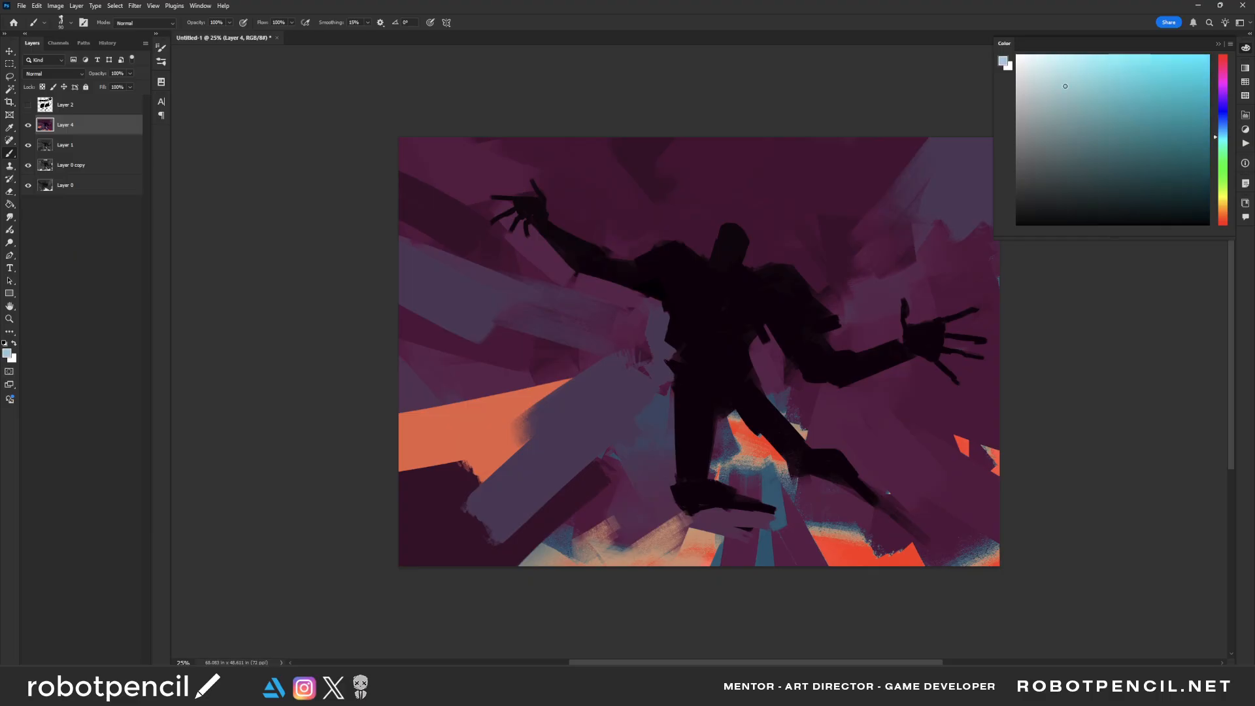
left_click(1037, 84)
left_click_drag(1221, 106, 1221, 96)
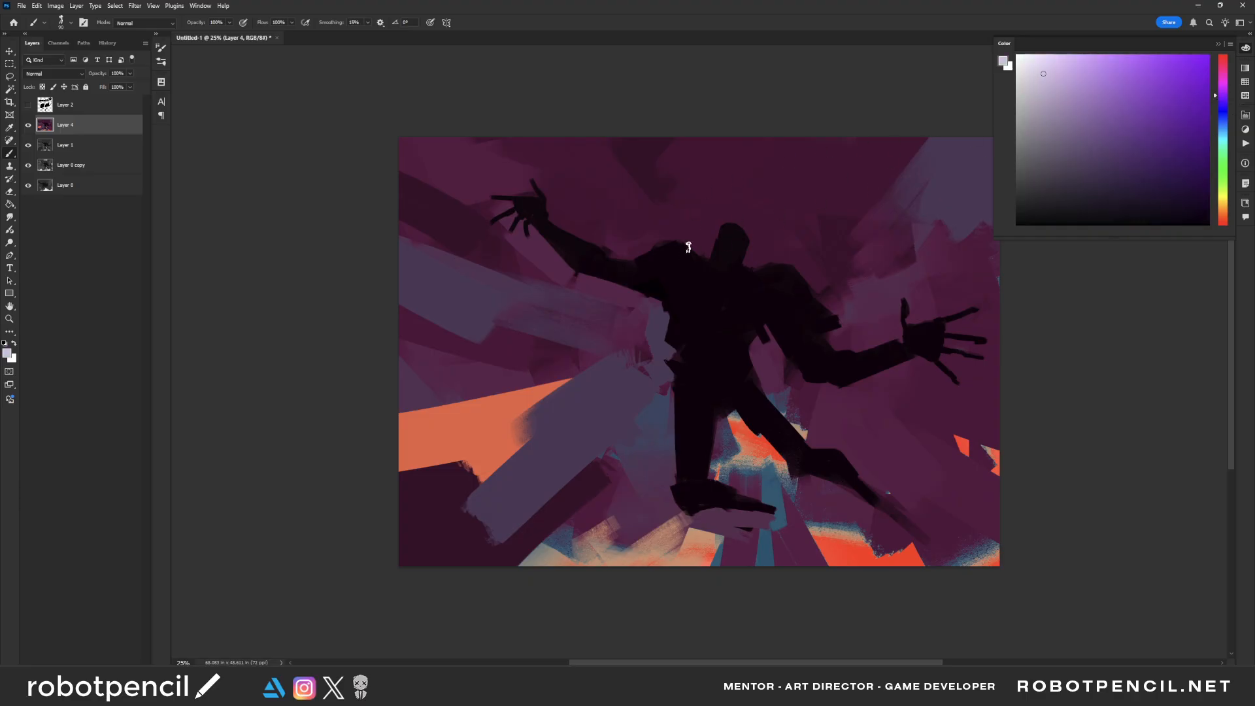
left_click_drag(721, 228, 739, 228)
Step: Extend the highlight down the side of the crown with a pale pinkish lilac and sample the head's near-black tone
left_click(1112, 61)
left_click_drag(1223, 94, 1219, 91)
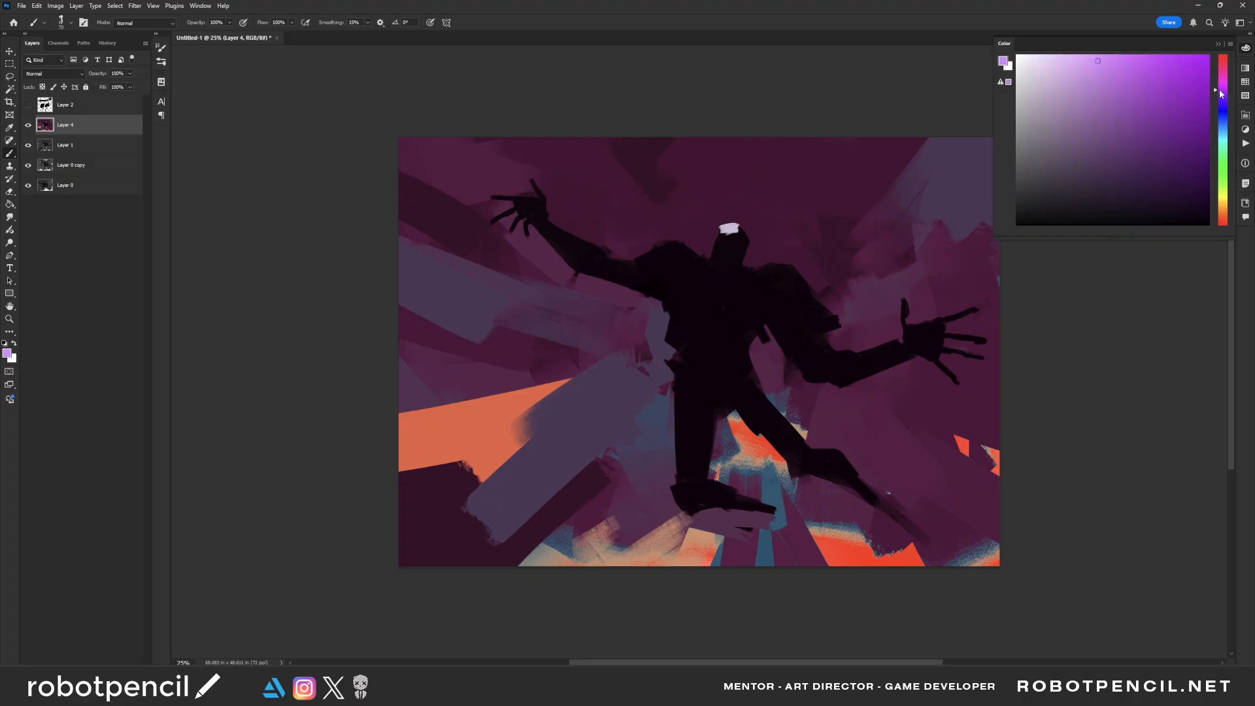
left_click(1071, 70)
left_click_drag(1214, 92, 1217, 89)
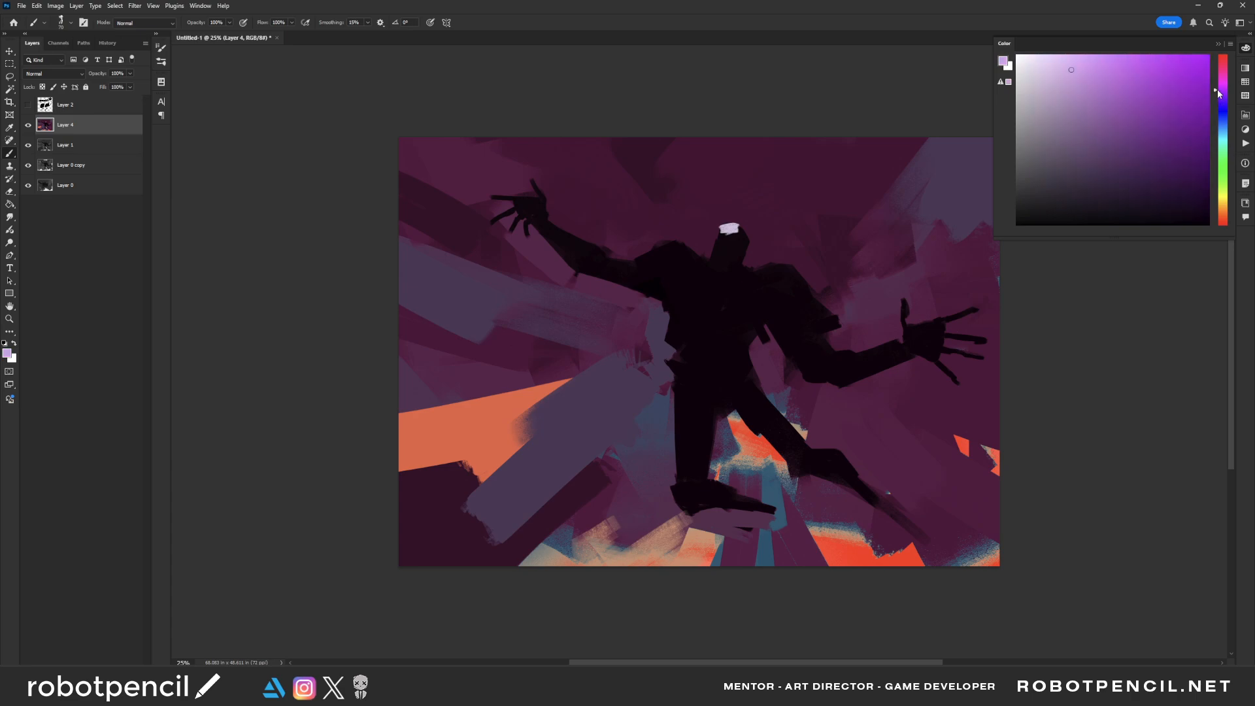
left_click(1055, 62)
left_click(725, 247, "alt")
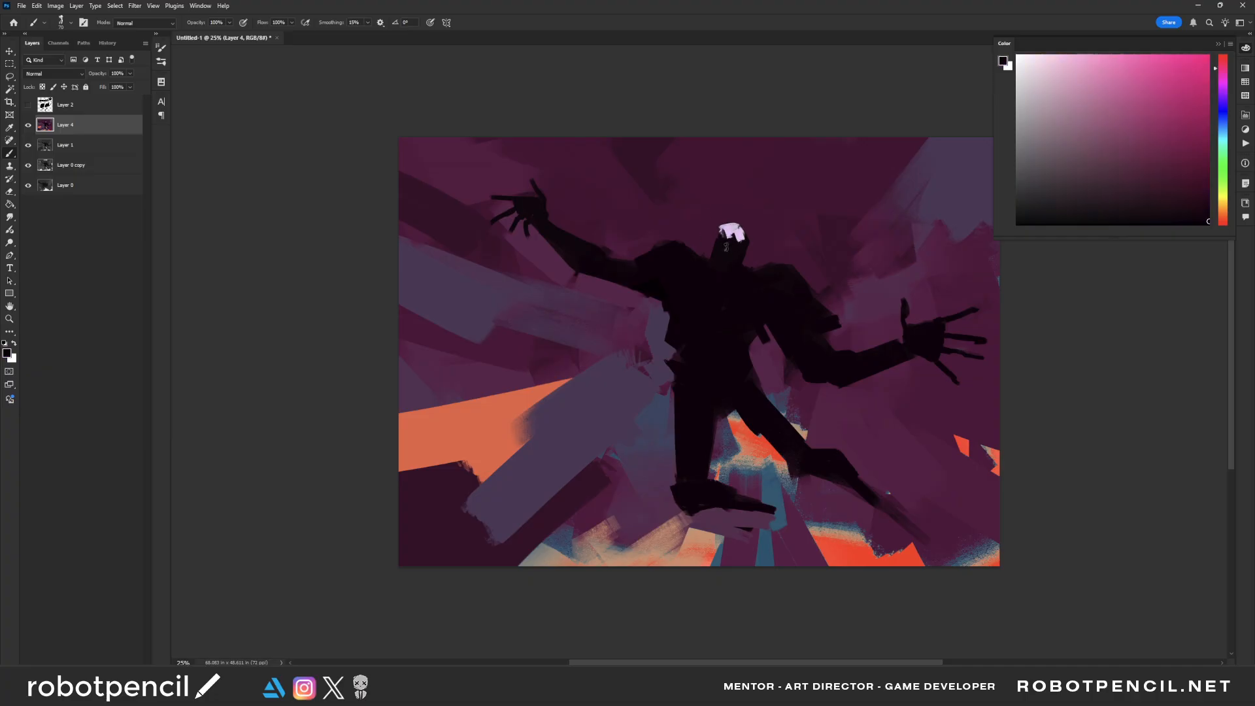
Step: Shade around the crown highlight with a medium purple and resample the head's dark tone
left_click(1079, 202)
left_click(1058, 120)
mouse_move(1216, 91)
left_mouse_down()
mouse_move(1219, 111)
mouse_move(1219, 87)
left_mouse_up()
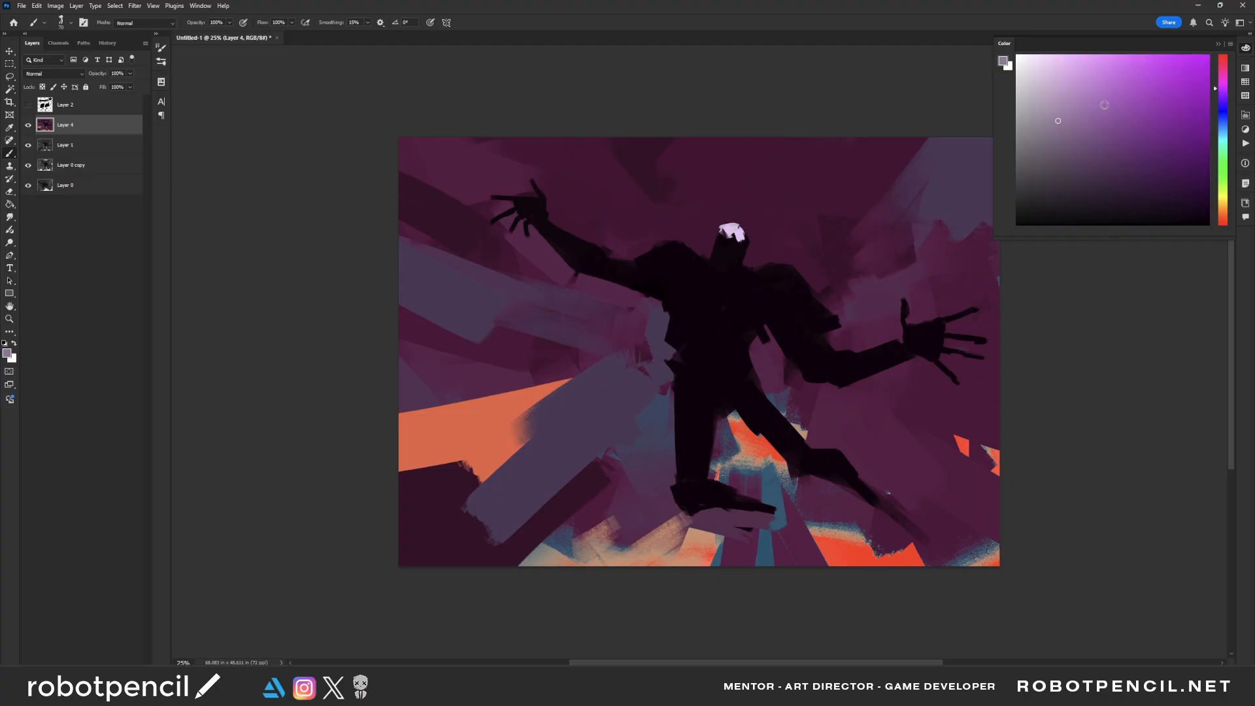
left_click(1112, 103)
left_click(715, 243, "alt")
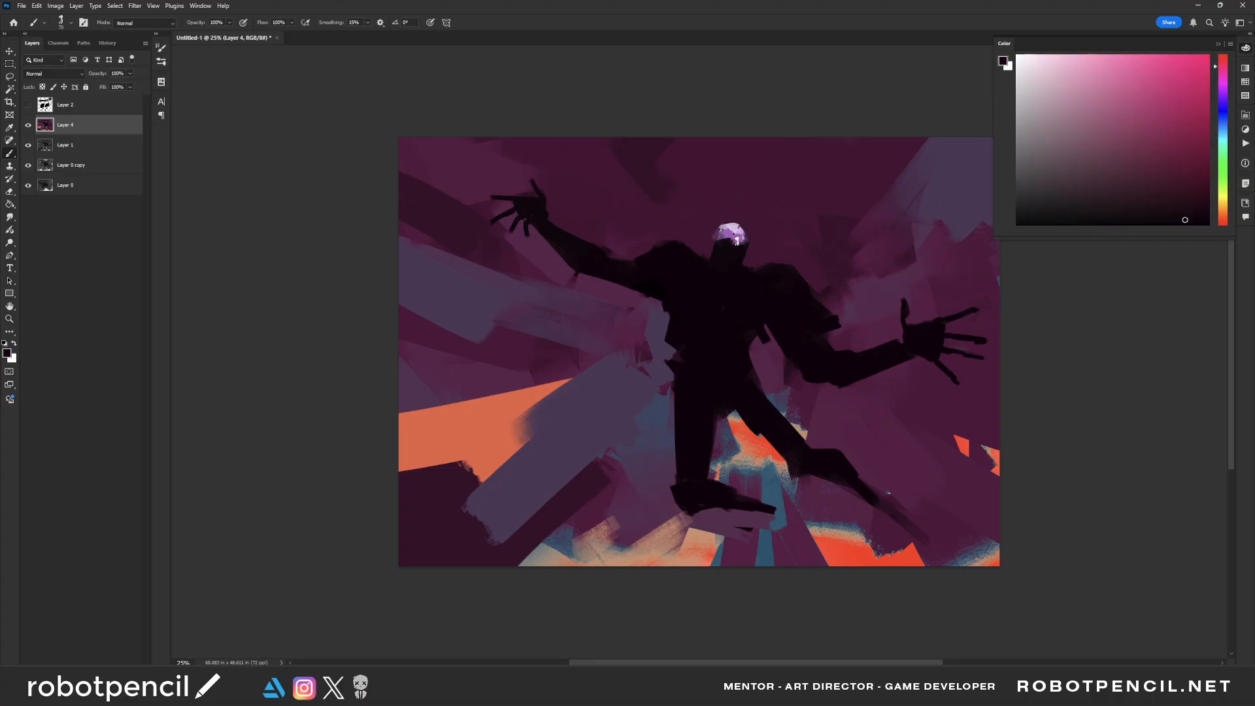
Step: Paint the figure's face below the crown with muted greyish purple and near-black, blocking in a skull-like face down to the jaw
left_click(742, 248, "alt")
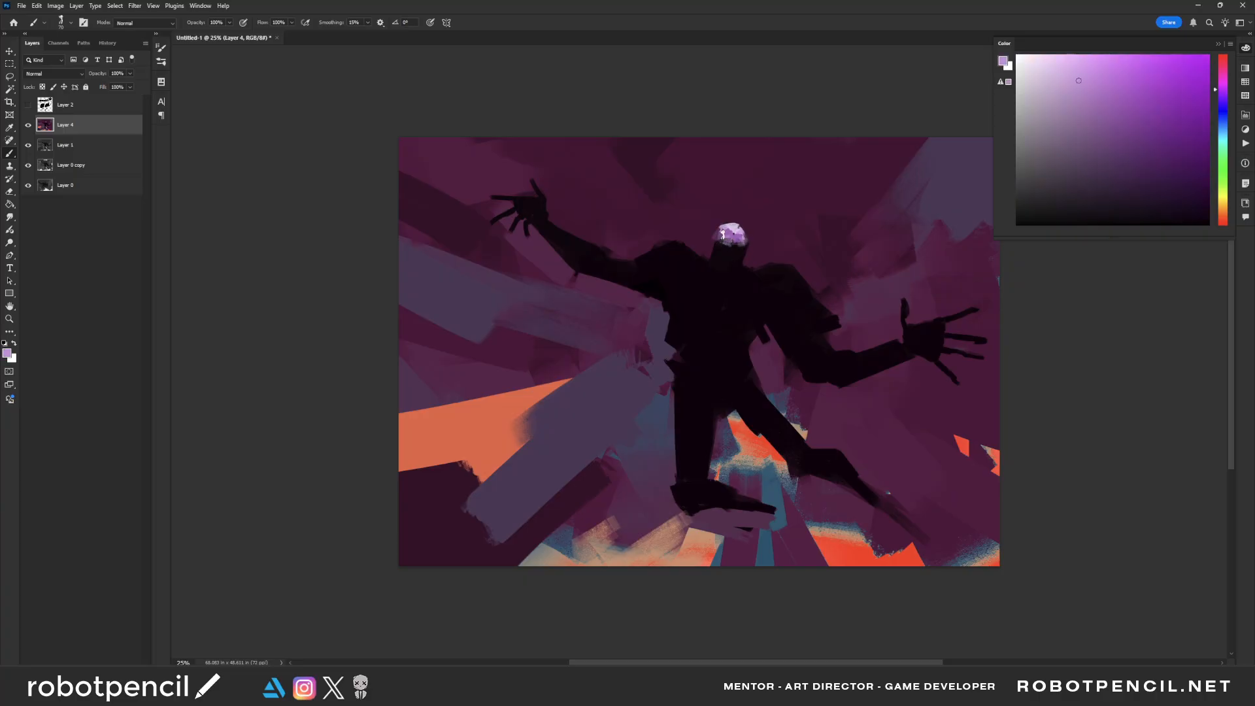
left_click(734, 248, "alt")
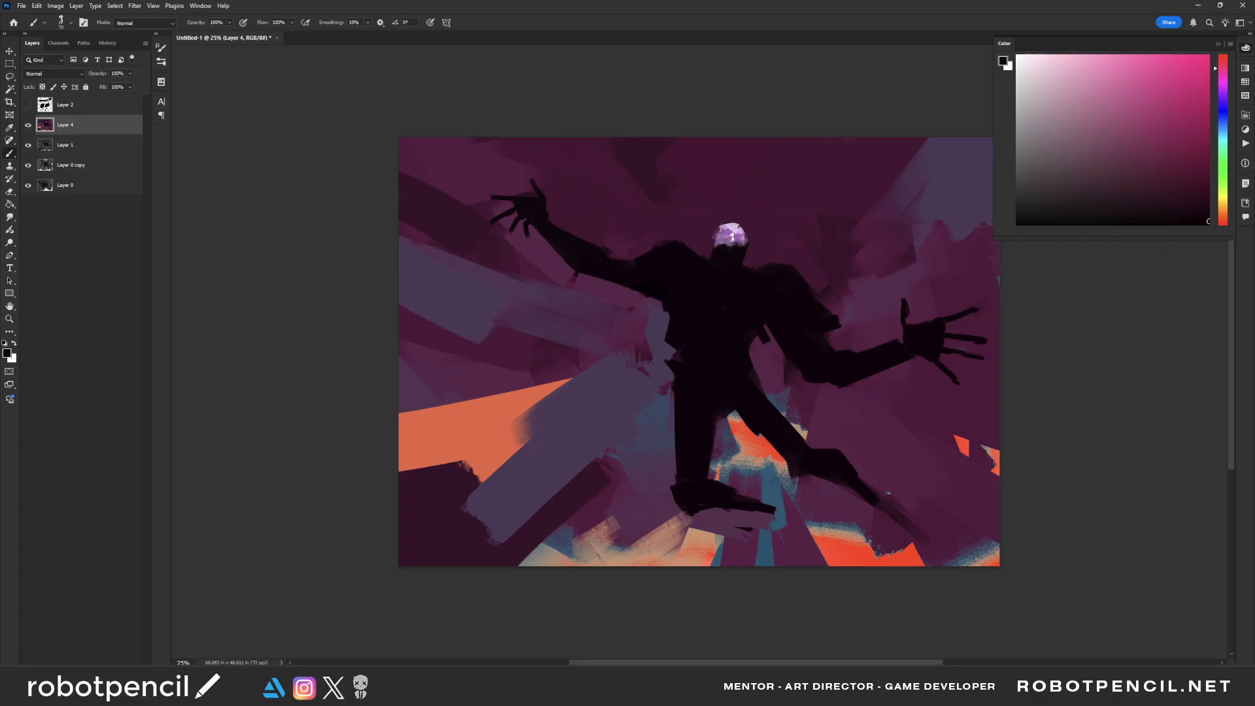
left_click(721, 255, "alt")
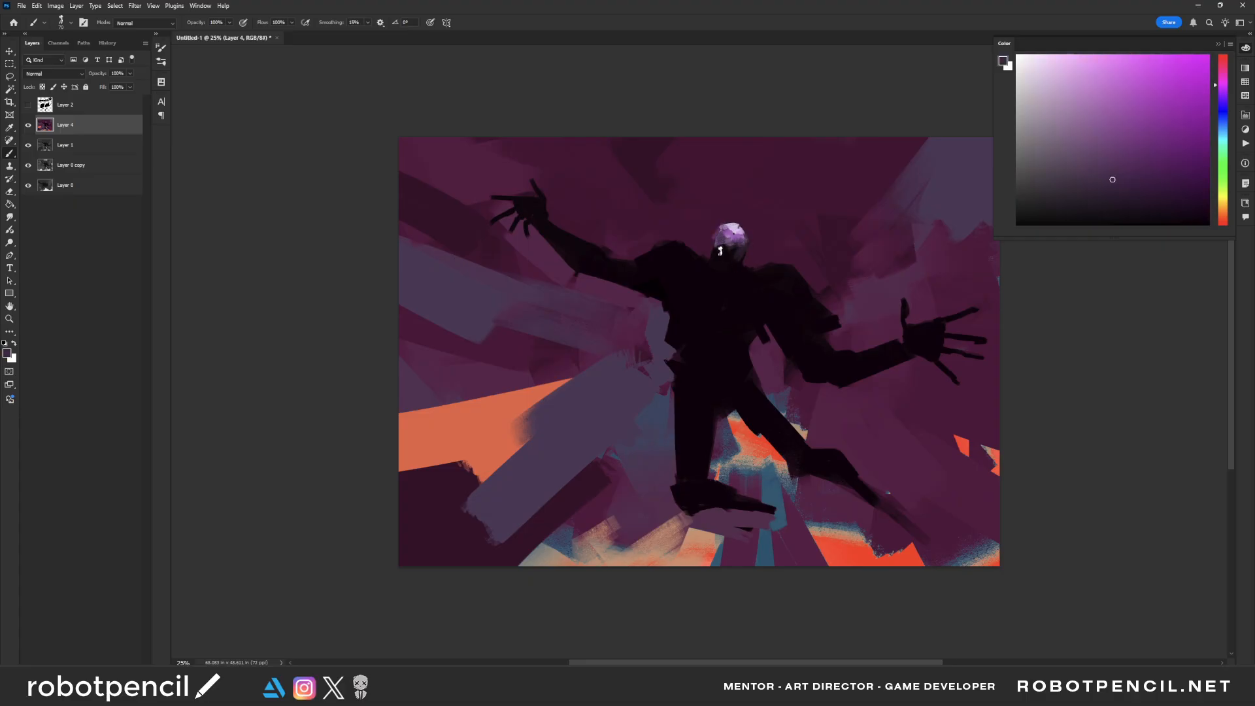
left_click(732, 242, "alt")
left_click(718, 285, "alt")
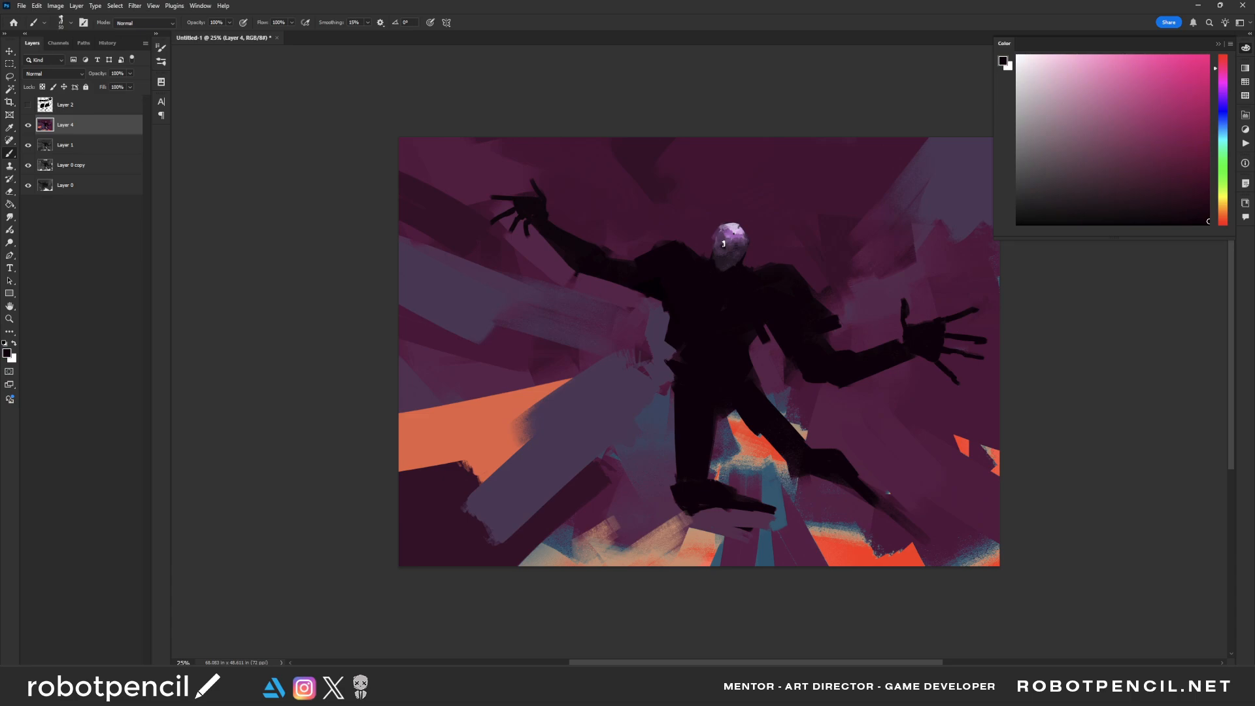
Step: Refine the eye sockets with dark purple and smooth the crown with pale lavender and medium purple sampled from the head
left_click(724, 239, "alt")
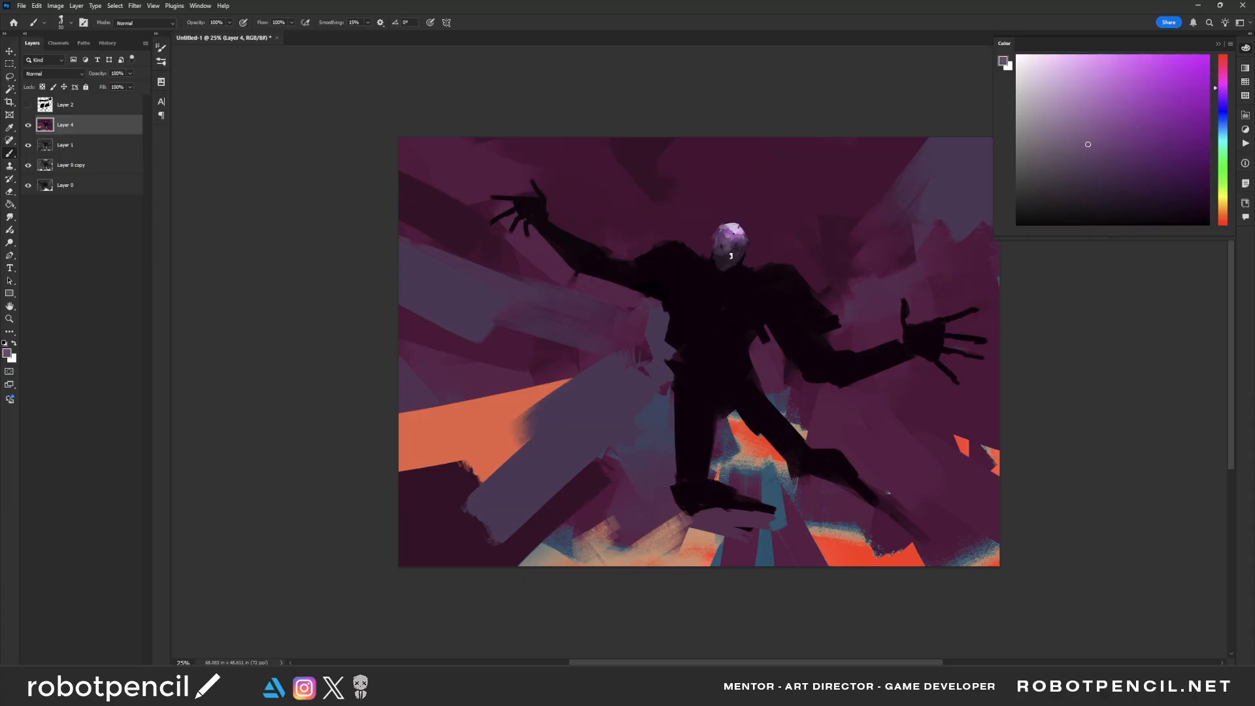
left_click(722, 254, "alt")
left_click(732, 256, "alt")
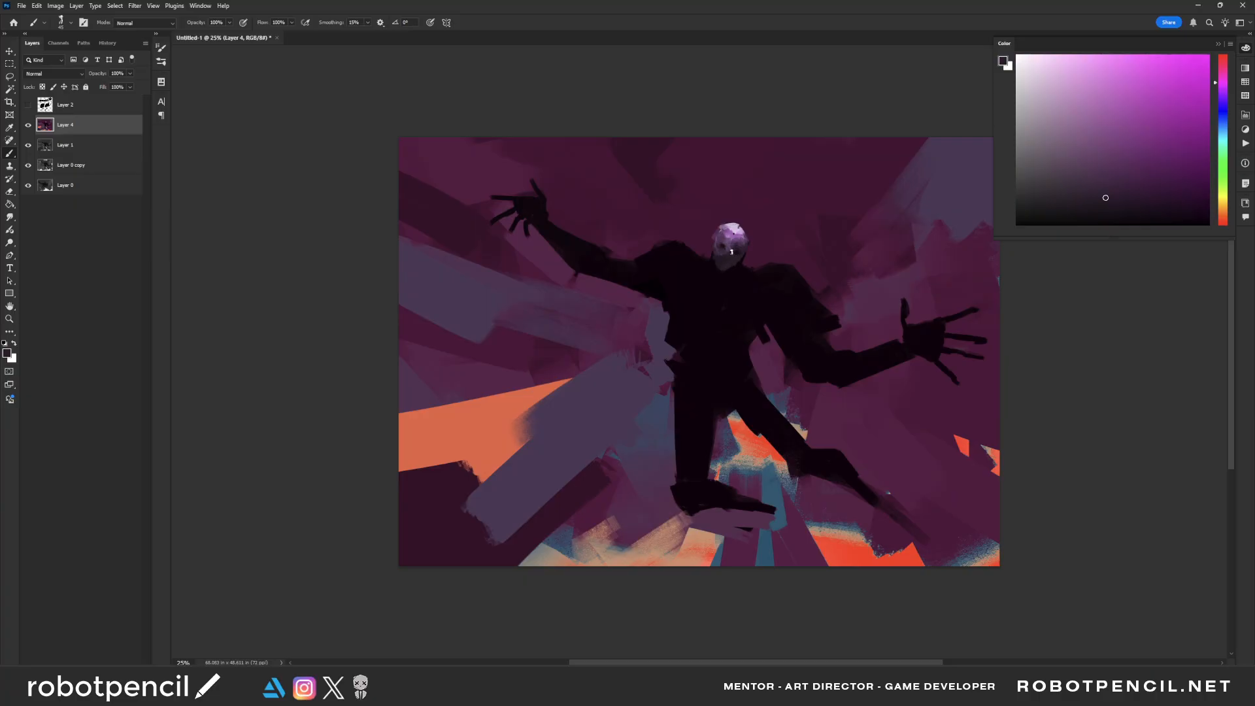
left_click(732, 233, "alt")
left_click(740, 223, "alt")
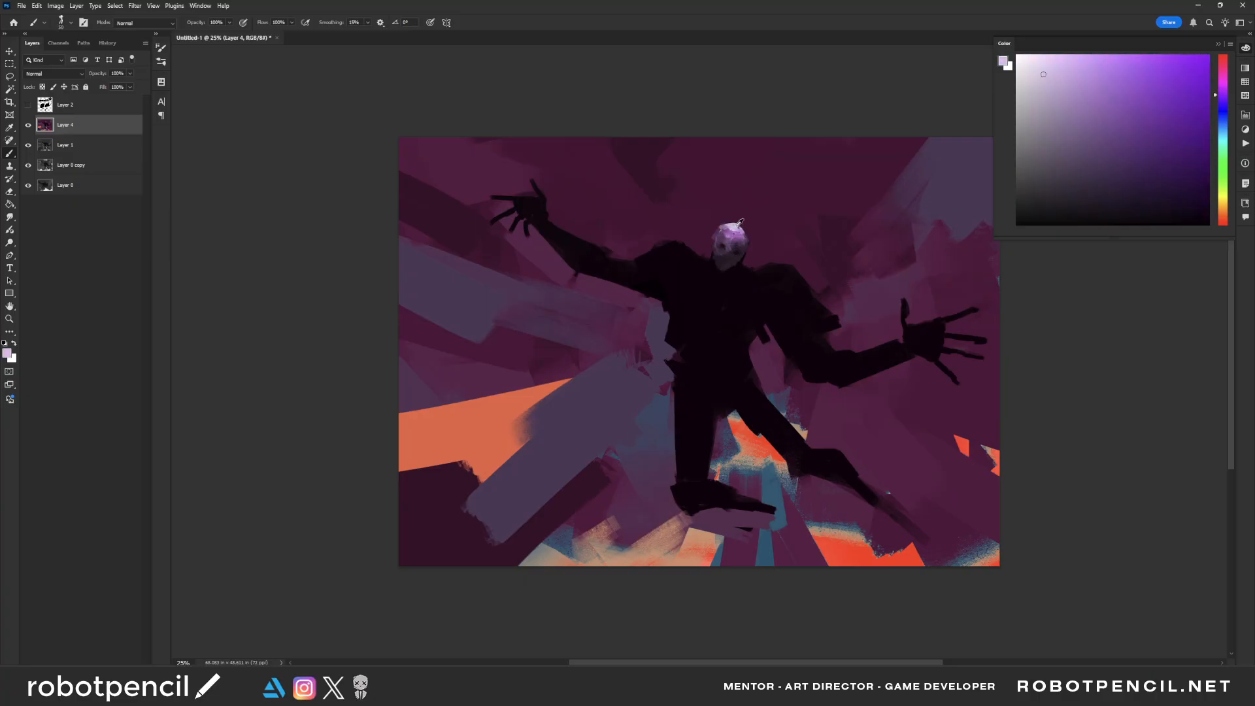
left_click(737, 231, "alt")
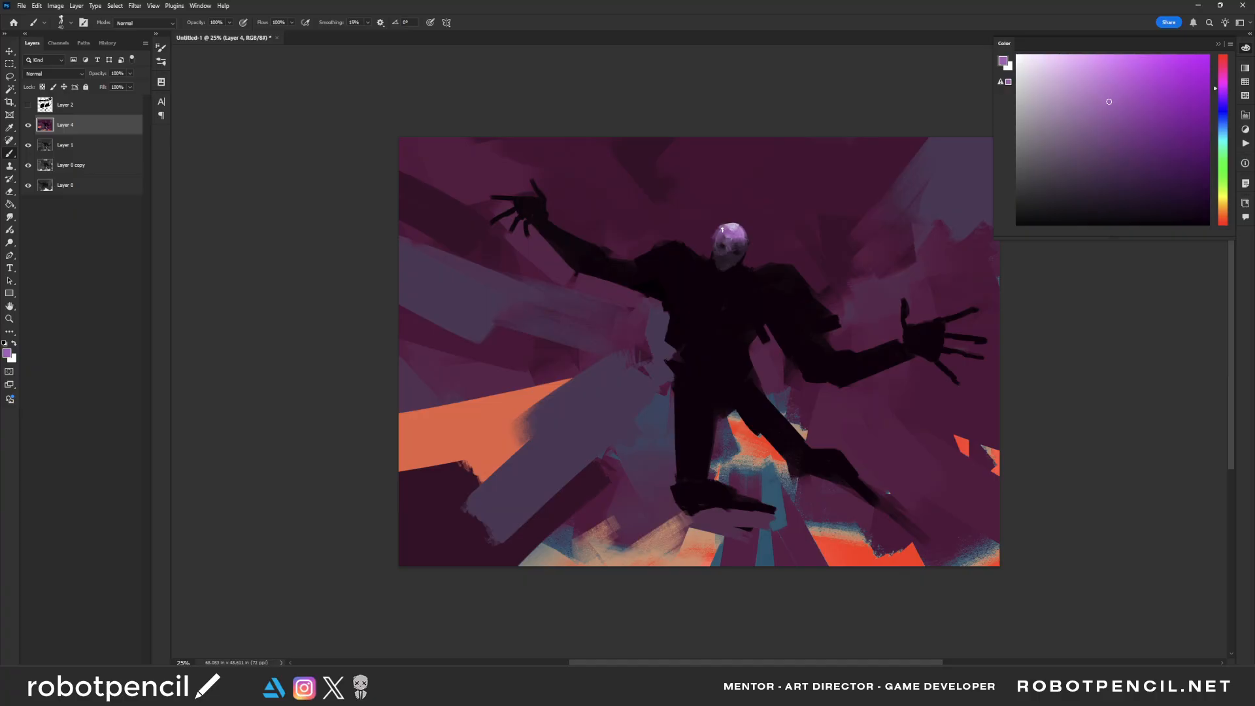
Step: Shade the cheek and jaw with dark purple and tidy the edge of the head with near-black
left_click(719, 247, "alt")
left_click(741, 257, "alt")
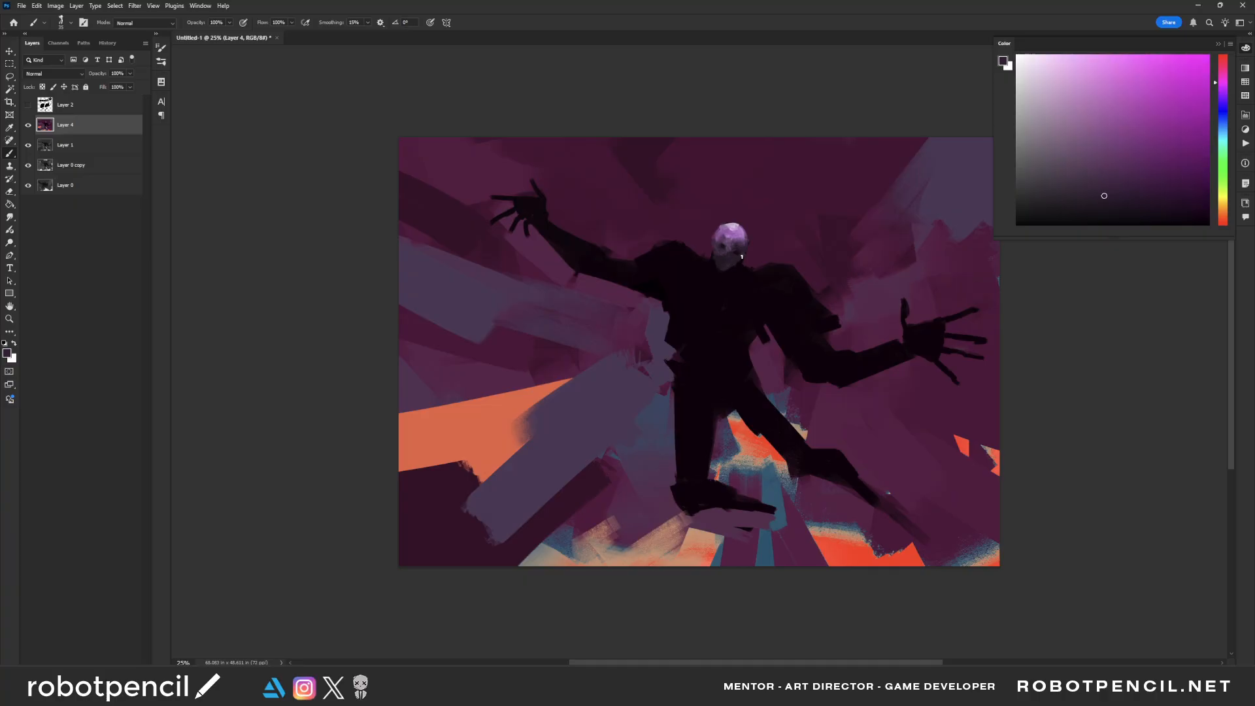
left_click(737, 263, "alt")
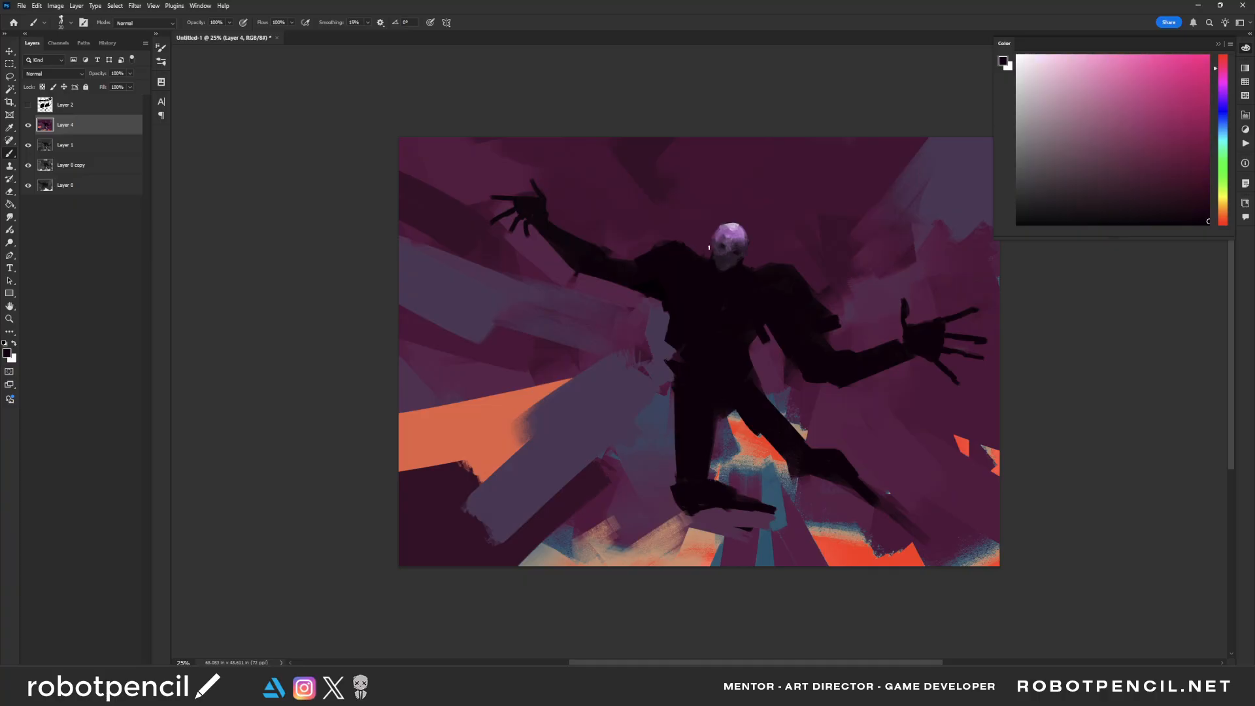
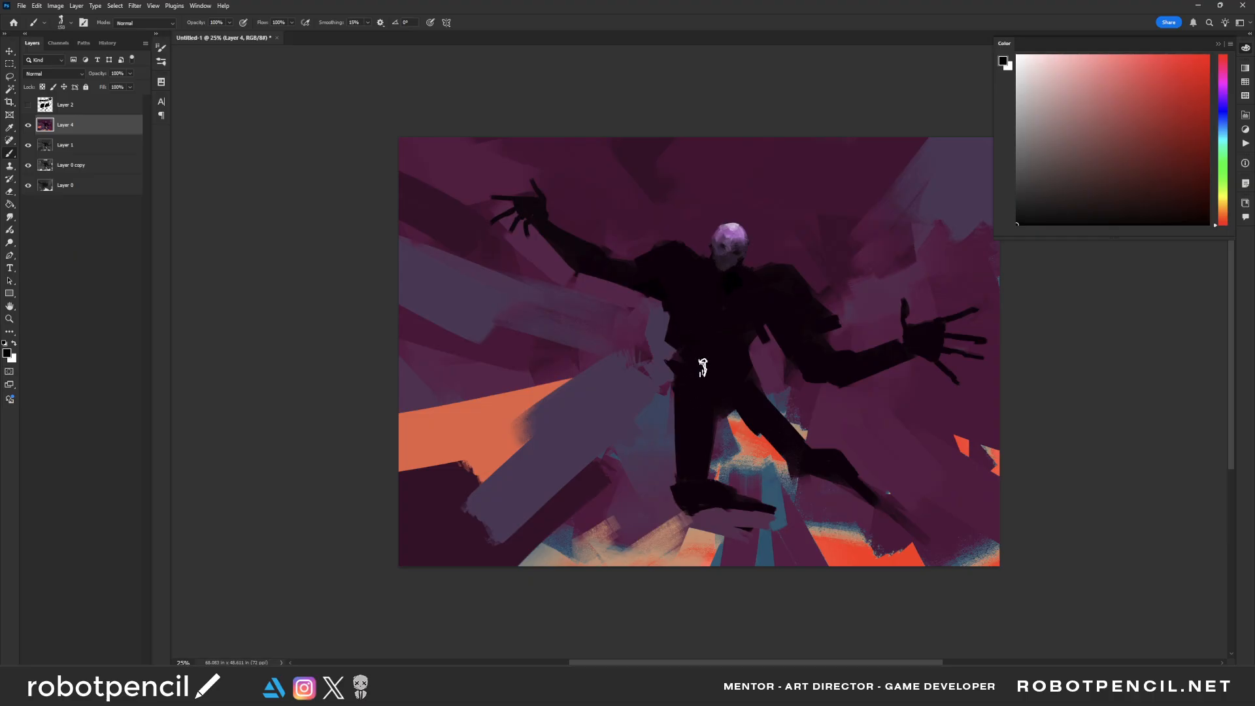
Step: Block in the shoulder above the lowered arm with light purple and extend the colour onto the adjoining upper chest
left_click(737, 237, "alt")
mouse_move(736, 288)
left_mouse_down()
mouse_move(788, 275)
mouse_move(773, 278)
mouse_move(804, 289)
mouse_move(786, 297)
mouse_move(789, 285)
mouse_move(811, 315)
mouse_move(794, 321)
mouse_move(783, 291)
mouse_move(792, 298)
mouse_move(740, 314)
left_mouse_up()
left_click(790, 327, "alt")
left_click(784, 288, "alt")
left_click(757, 296, "alt")
left_click(759, 298, "alt")
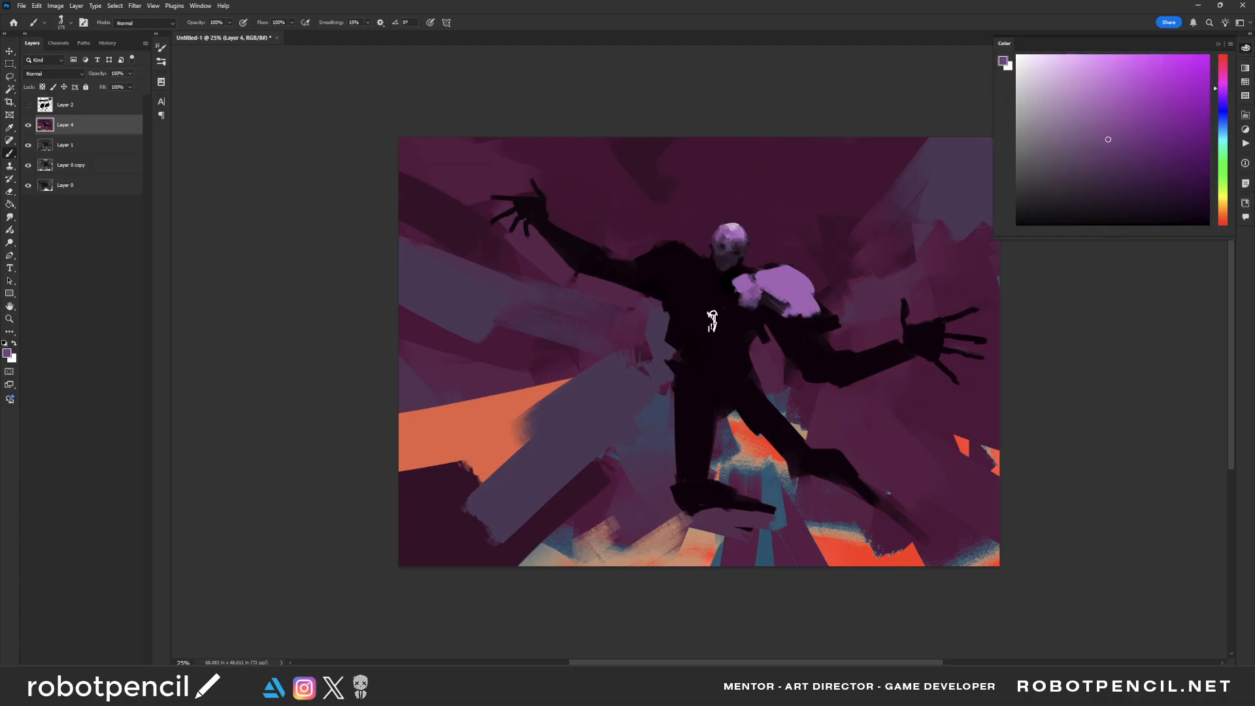
Step: Paint the shoulder of the raised arm in medium purple and cover the upper chest with pale lavender sampled from the head
mouse_move(676, 250)
left_mouse_down()
mouse_move(651, 253)
mouse_move(684, 248)
mouse_move(685, 271)
mouse_move(705, 282)
mouse_move(675, 284)
mouse_move(710, 284)
mouse_move(738, 245)
mouse_move(736, 220)
mouse_move(705, 283)
mouse_move(747, 281)
mouse_move(732, 280)
mouse_move(755, 302)
mouse_move(751, 288)
mouse_move(737, 297)
mouse_move(711, 272)
mouse_move(692, 276)
mouse_move(691, 289)
mouse_move(742, 297)
mouse_move(722, 315)
mouse_move(675, 282)
mouse_move(721, 312)
left_mouse_up()
left_click(730, 221, "alt")
left_click(730, 225, "alt")
key("bracketleft")
key("bracketleft")
key("bracketright")
key("bracketright")
left_click(746, 294, "alt")
left_click(720, 319, "alt")
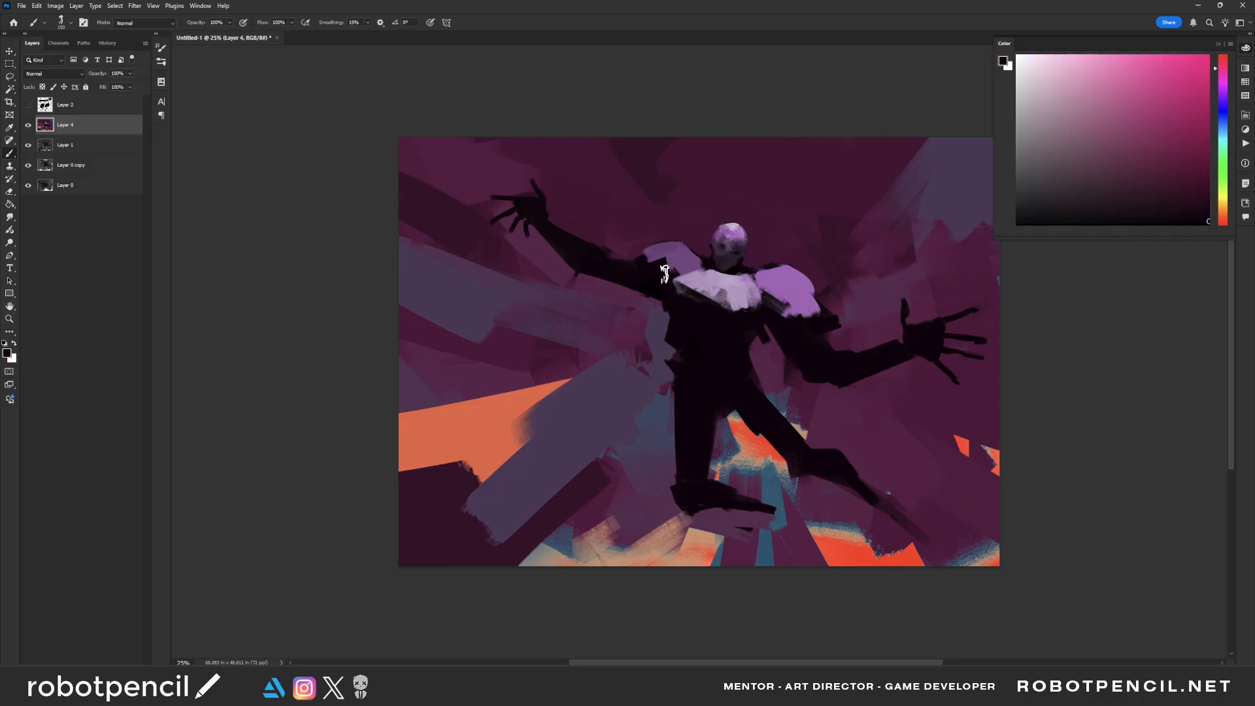
Step: Trim the lower edge of the pale chest with near-black and add a muted lavender plane to the raised arm's shoulder
mouse_move(667, 275)
left_mouse_down()
mouse_move(700, 318)
mouse_move(760, 302)
left_mouse_up()
key("ctrl+z")
left_click(758, 287, "alt")
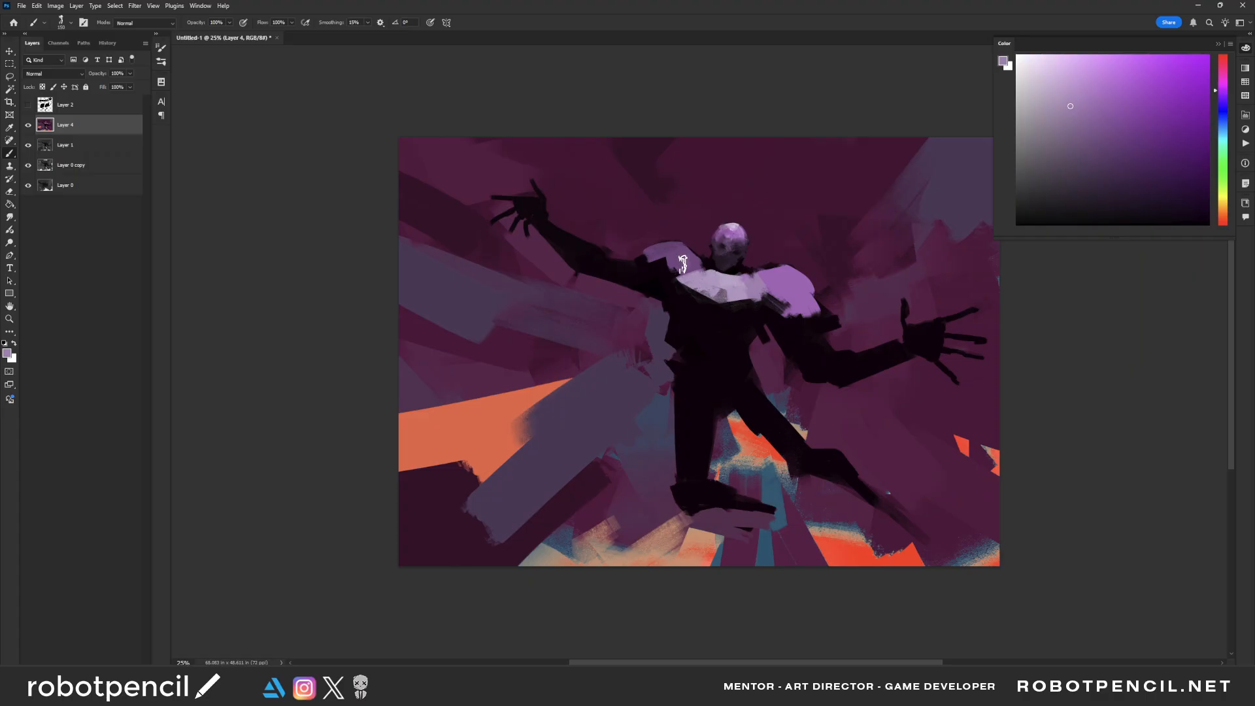
left_click(655, 270, "alt")
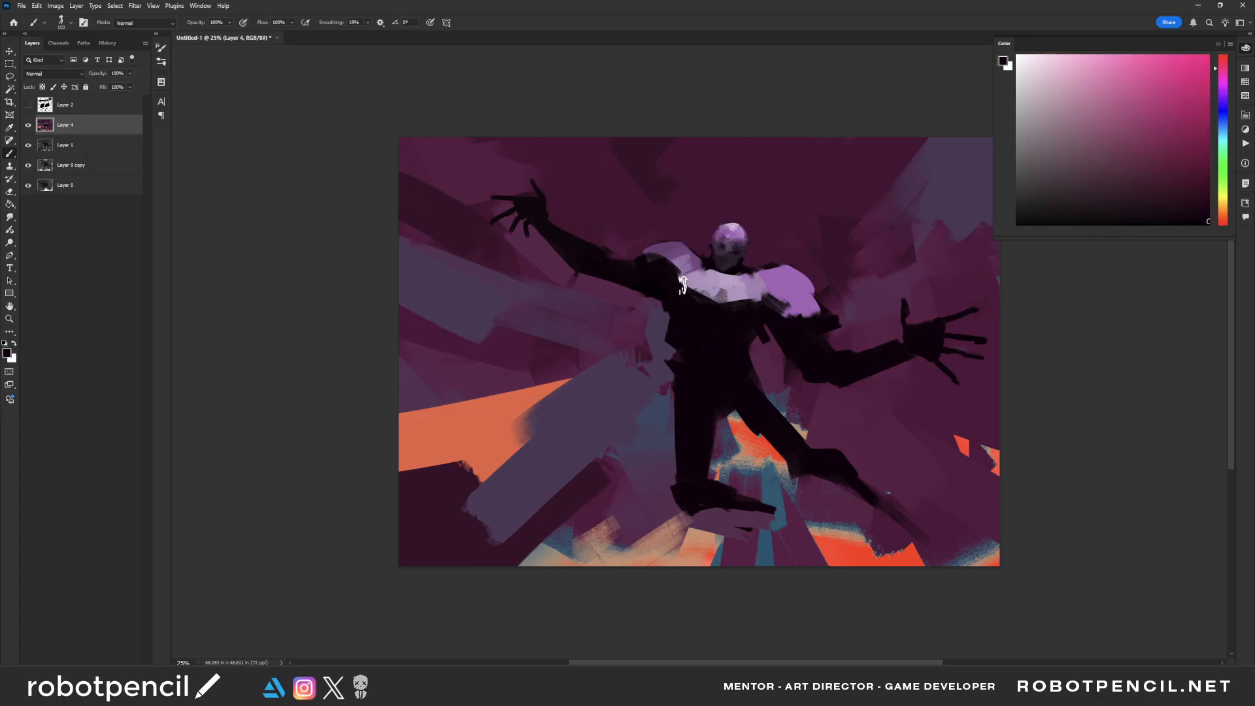
Step: Refine the inner edge of the lowered arm's shoulder and extend the opposite shoulder outward with sampled purples
left_click(791, 292, "alt")
left_click(764, 283, "alt")
left_click(779, 277, "alt")
left_click_drag(755, 281, 776, 270)
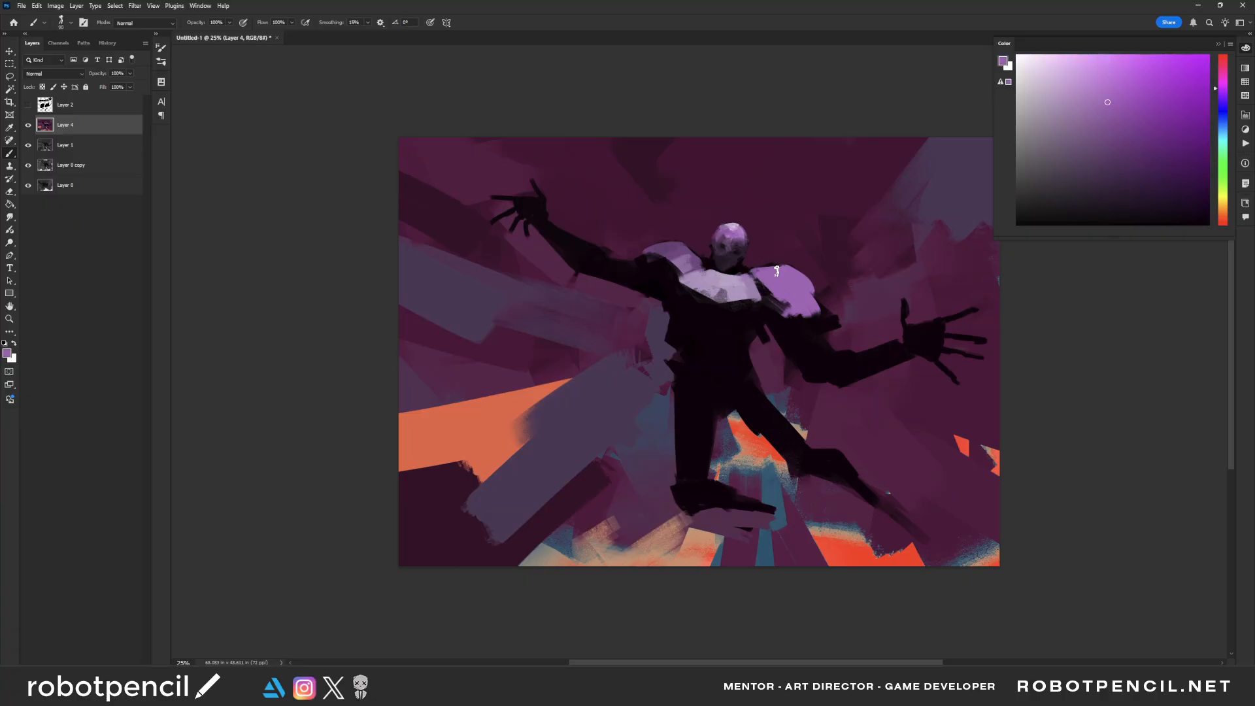
left_click(657, 251, "alt")
mouse_move(651, 253)
left_mouse_down()
mouse_move(644, 260)
mouse_move(672, 270)
left_mouse_up()
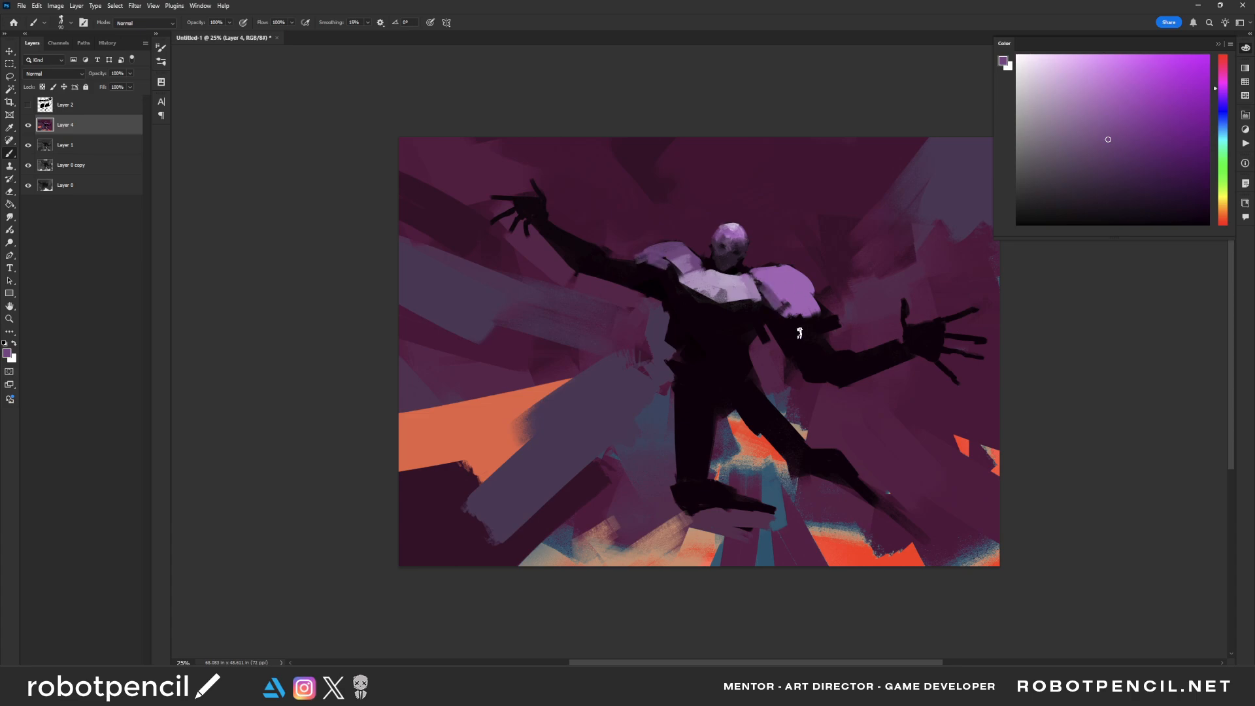
Step: Shade the underside and inner plane of the lowered arm's shoulder with darker and medium purple strokes
left_click(778, 306, "alt")
left_click_drag(780, 312, 808, 332)
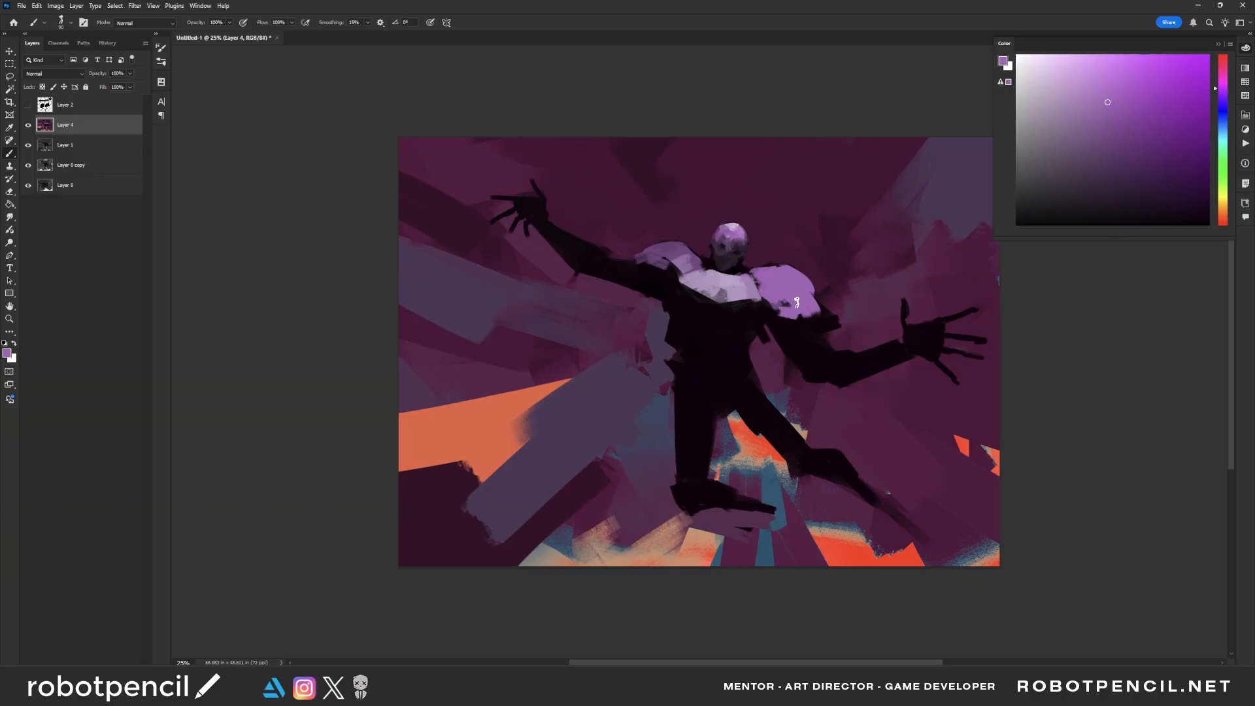
left_click(755, 266, "alt")
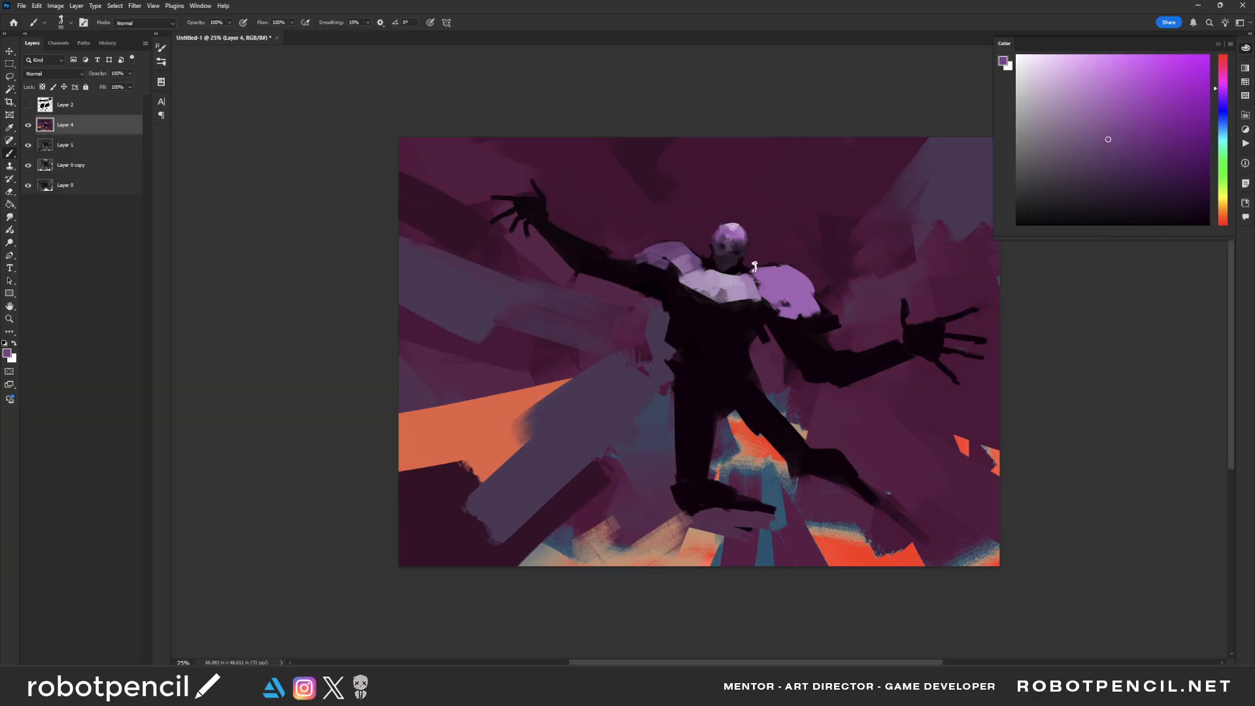
mouse_move(759, 277)
left_mouse_down()
mouse_move(775, 302)
mouse_move(757, 274)
mouse_move(806, 294)
left_mouse_up()
Step: Enlarge the brush and blend sampled purples and lavender across both shoulders and the upper chest
key("bracketright")
key("bracketright")
left_click(789, 291, "alt")
left_click(782, 276, "alt")
key("bracketleft")
mouse_move(677, 249)
left_mouse_down()
mouse_move(660, 254)
mouse_move(705, 262)
mouse_move(767, 299)
left_mouse_up()
left_click(687, 260, "alt")
left_click(713, 279, "alt")
Step: Flip the canvas horizontally and cut dark gaps between the chest and the lowered arm's shoulder with a smaller near-black brush
key("bracketleft")
key("bracketleft")
key("ctrl+shift+h")
left_click_drag(738, 339, 777, 352)
left_click(673, 312, "alt")
left_click_drag(685, 285, 662, 313)
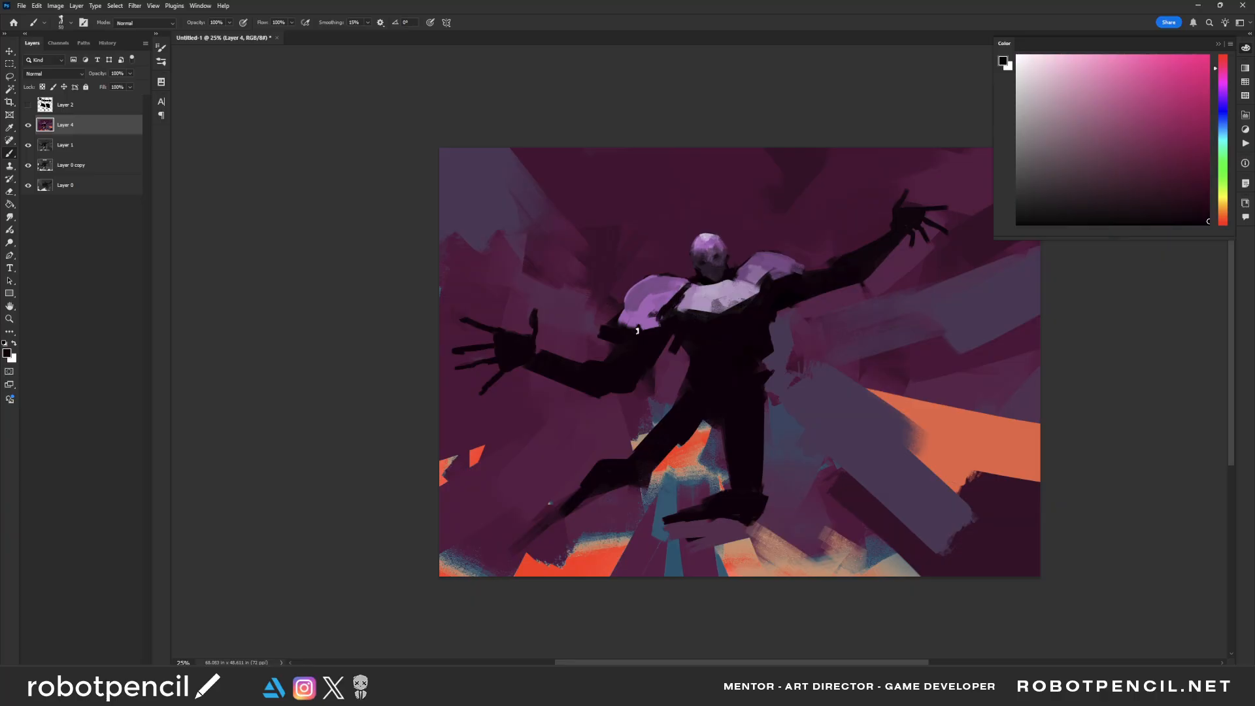
Step: Reshape the lower edge of the lowered arm's shoulder with near-black and shade its surface with medium purple
left_click(639, 320, "alt")
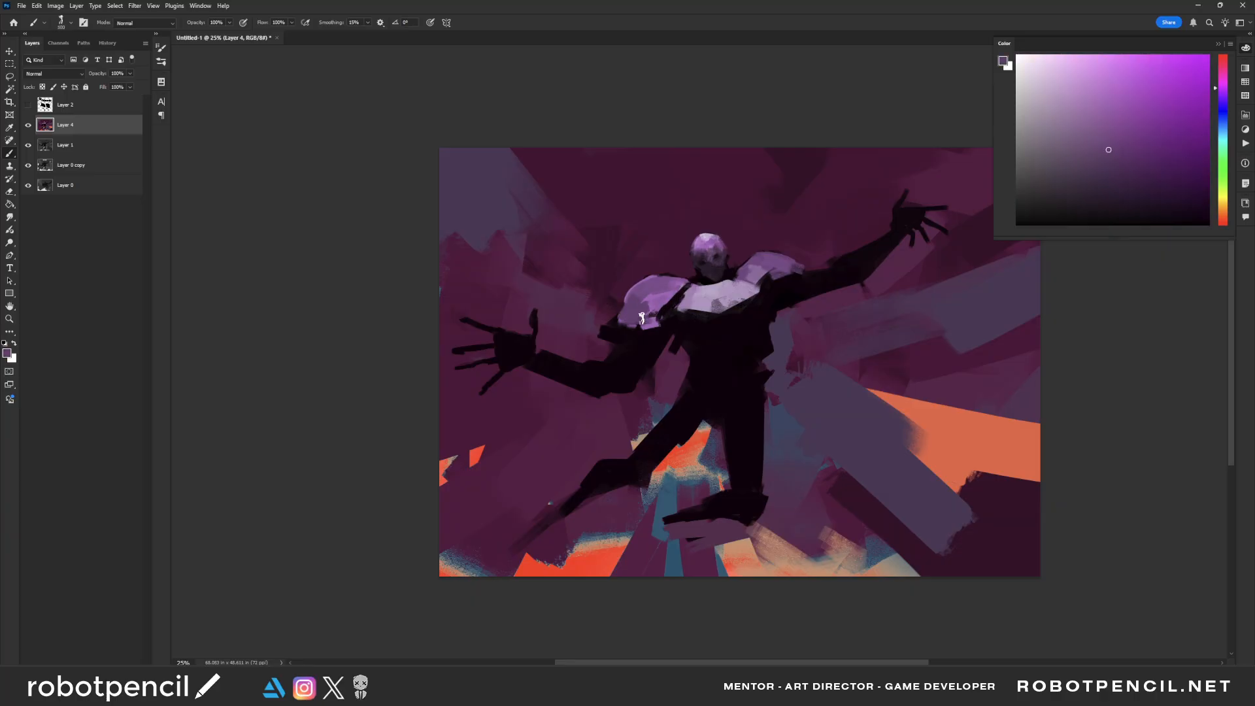
left_click(659, 337, "alt")
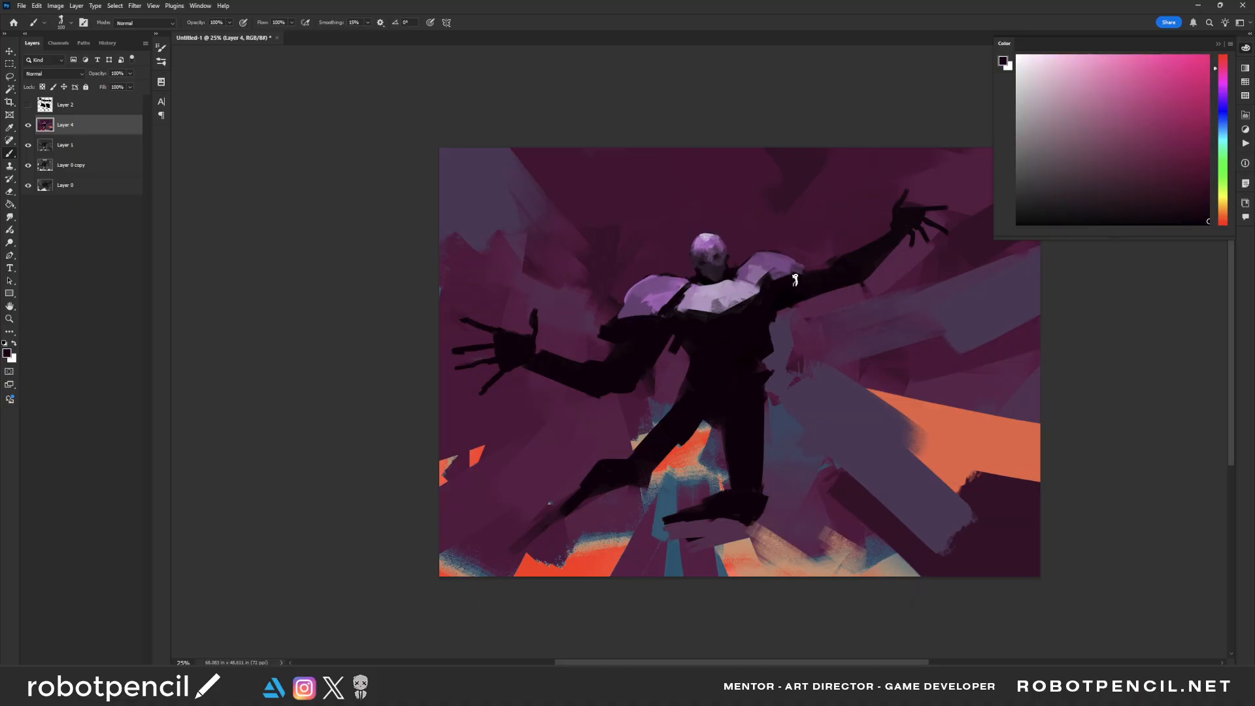
left_click(655, 299, "alt")
left_click(643, 306, "alt")
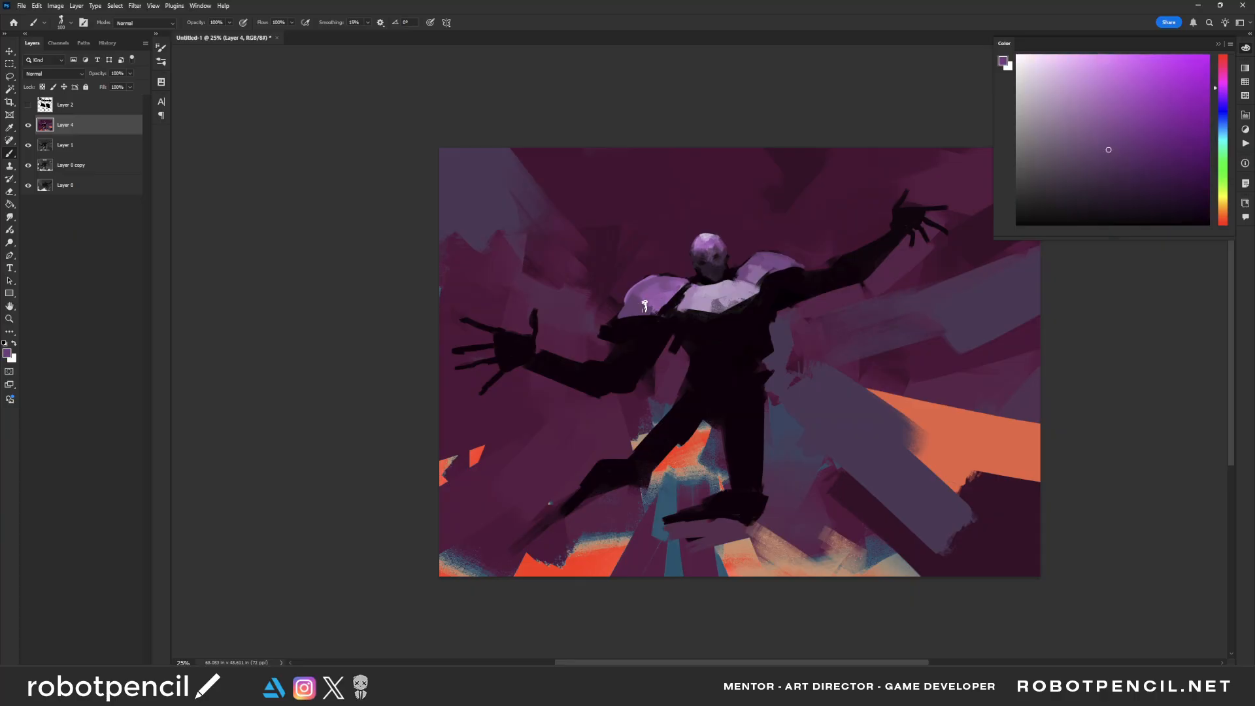
mouse_move(656, 297)
left_mouse_down()
mouse_move(643, 308)
mouse_move(638, 293)
left_mouse_up()
Step: Paint a thin near-black collar line between the neck, the pale chest and the lowered arm's shoulder
left_click(680, 292, "alt")
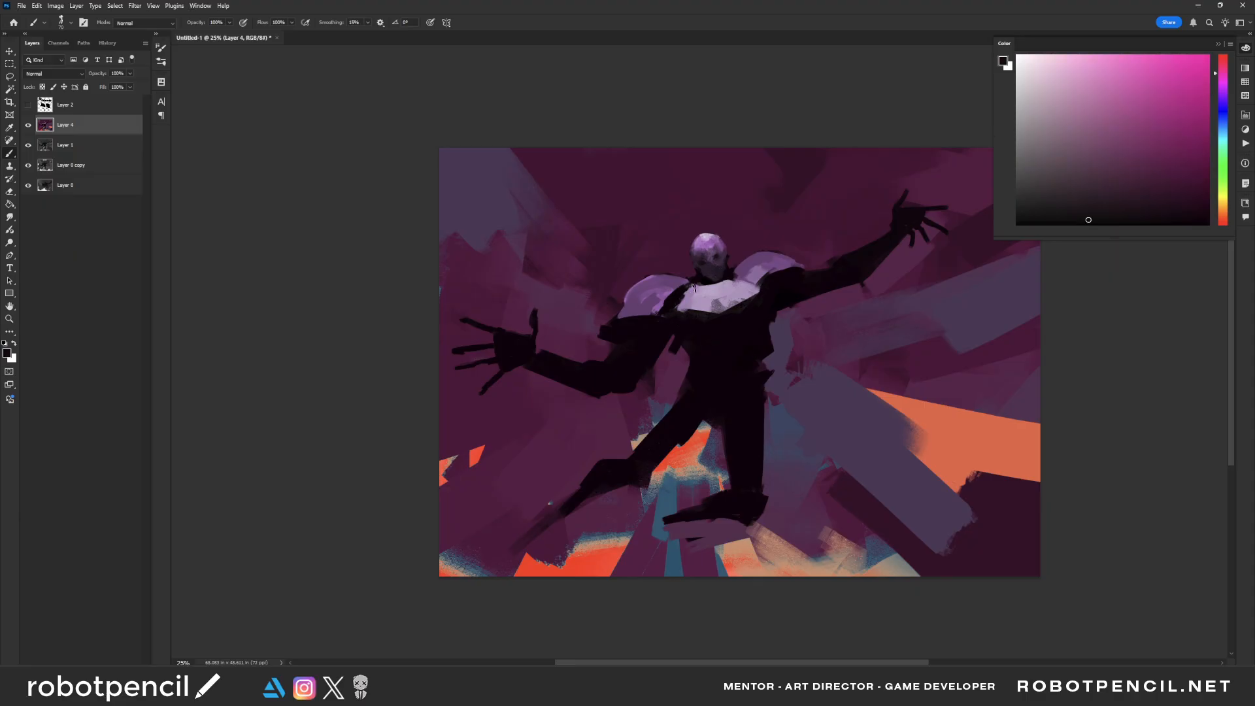
left_click(694, 286, "alt")
left_click_drag(668, 310, 697, 283)
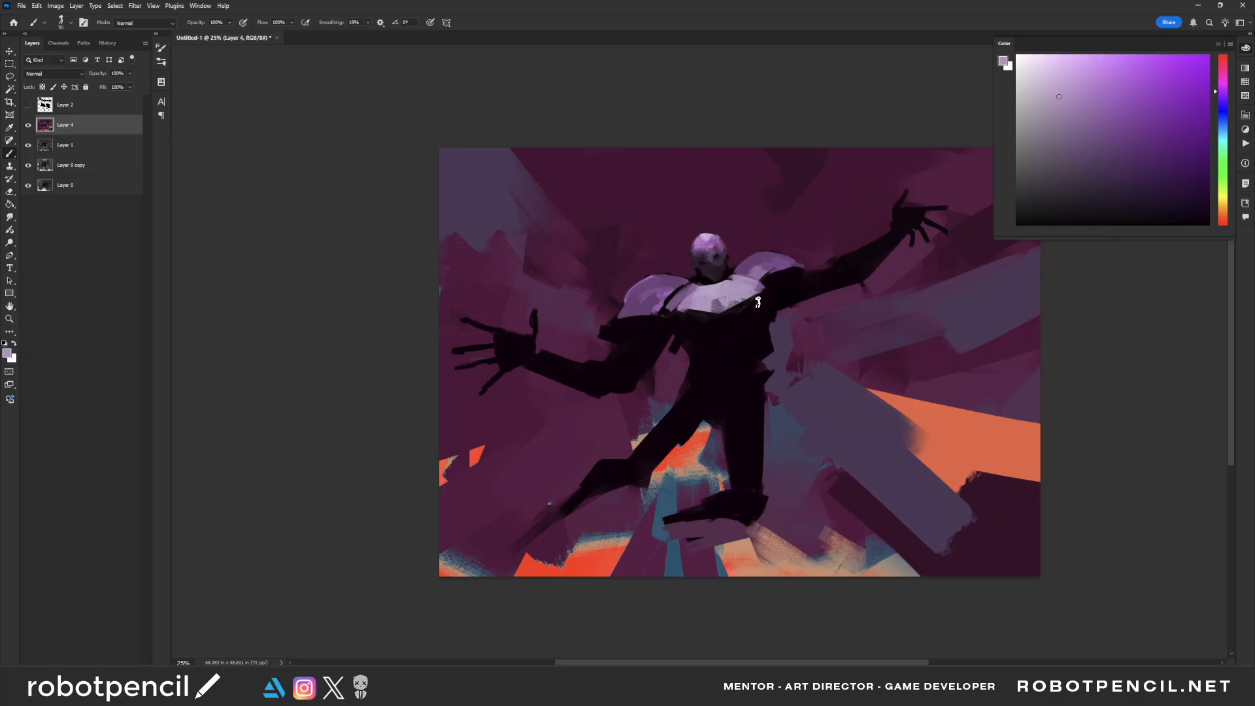
Step: Soften the lower edge of the pale chest with muted lavender and darker purple sampled from the surrounding paint
left_click(763, 295, "alt")
left_click(717, 304, "alt")
mouse_move(719, 311)
left_mouse_down()
mouse_move(753, 292)
mouse_move(720, 313)
mouse_move(724, 289)
mouse_move(698, 306)
mouse_move(748, 296)
mouse_move(681, 309)
mouse_move(712, 323)
mouse_move(689, 316)
mouse_move(750, 309)
left_mouse_up()
left_click(710, 303, "alt")
left_click(725, 311, "alt")
left_click(736, 295, "alt")
left_click(724, 309, "alt")
Step: Extend the chest downward with broad dark grey-purple strokes from a larger brush and flip the canvas back
left_click(696, 319, "alt")
key("bracketright")
key("bracketright")
left_click_drag(676, 325, 714, 330)
left_click_drag(765, 295, 726, 330)
key("F2")
left_click_drag(709, 286, 713, 324)
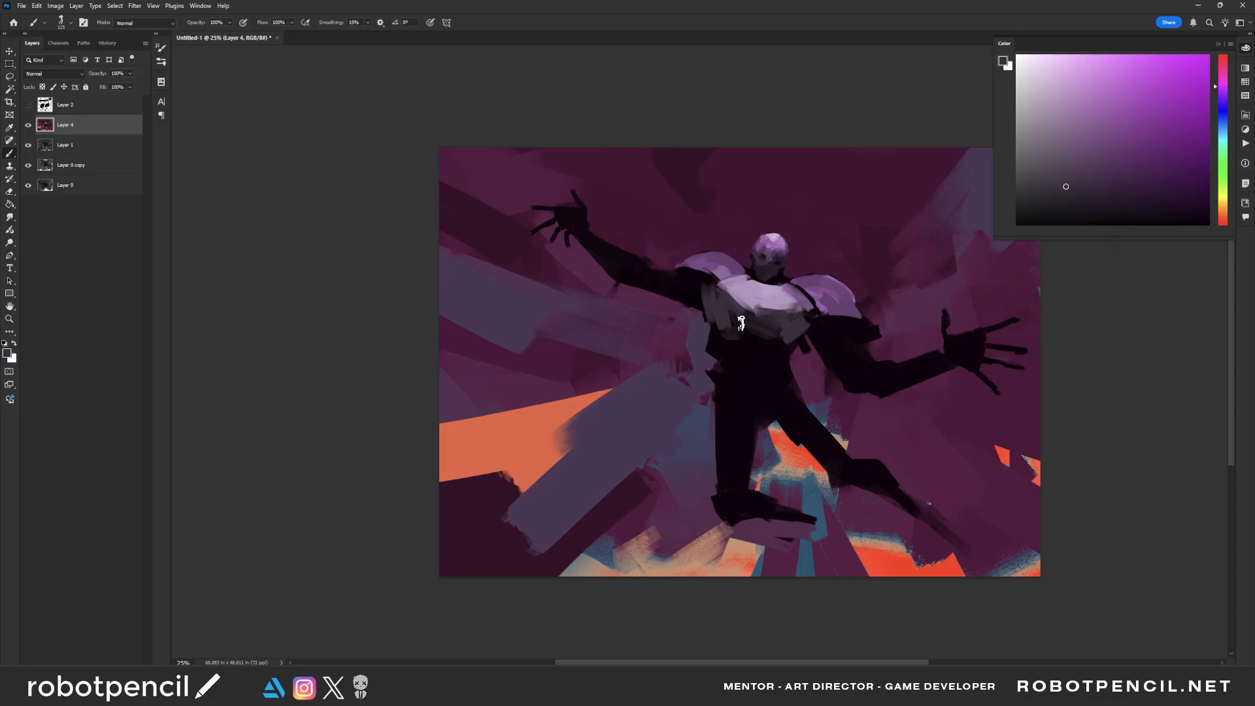
Step: Deepen the lower chest with darker grey-purple strokes and resample the muted lavender of the upper chest
left_click(739, 324, "alt")
left_click(732, 326, "alt")
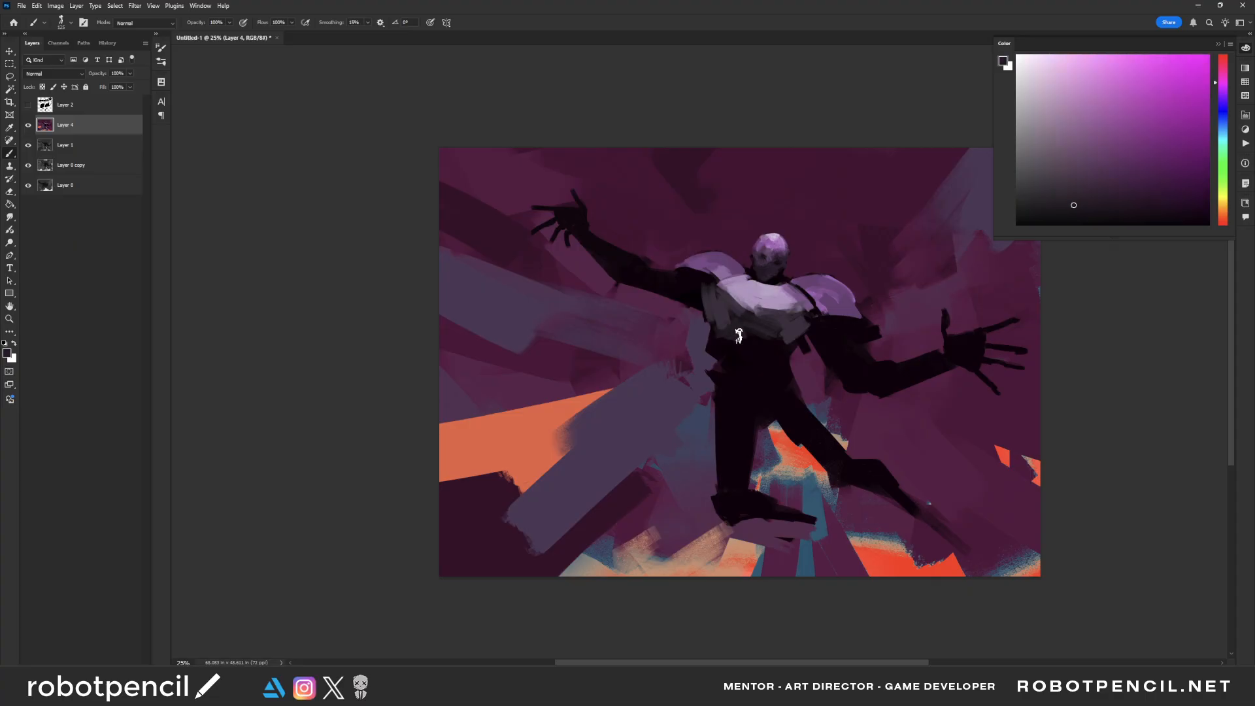
left_click_drag(739, 336, 787, 340)
left_click(770, 313, "alt")
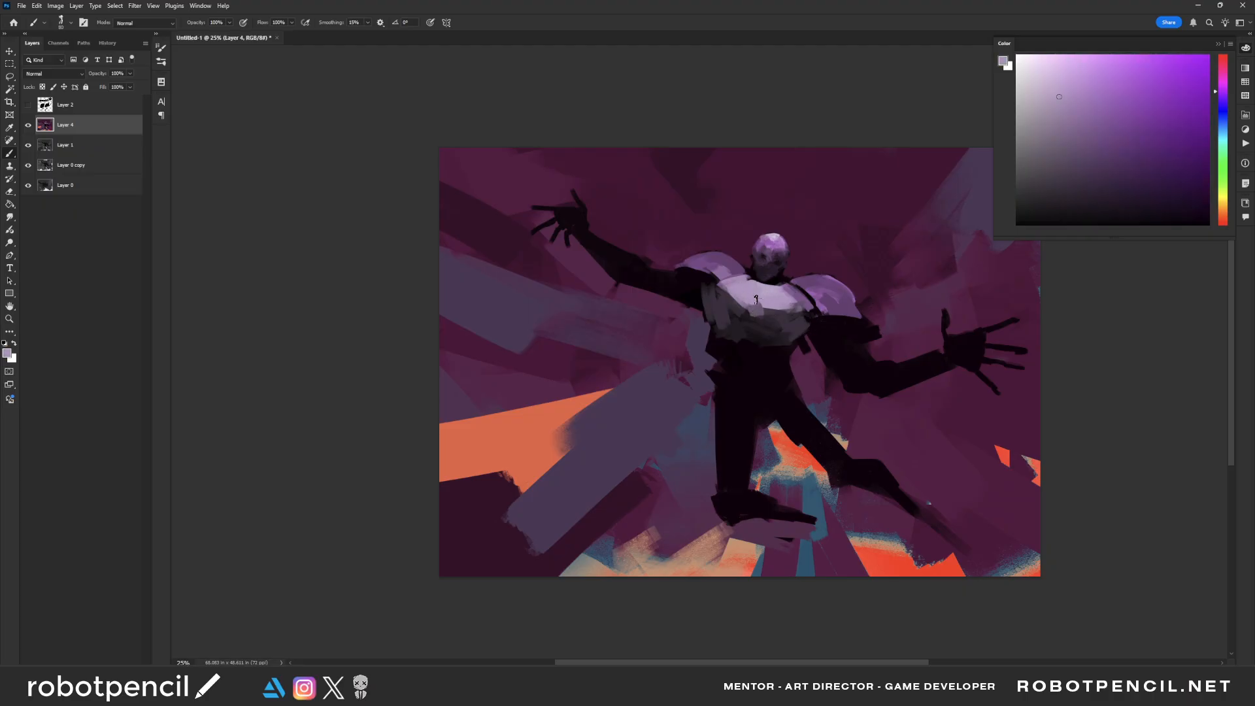
Step: Blend the transition between the pale upper chest and dark lower chest with alternating lavender and grey-purple strokes
left_click(771, 315, "alt")
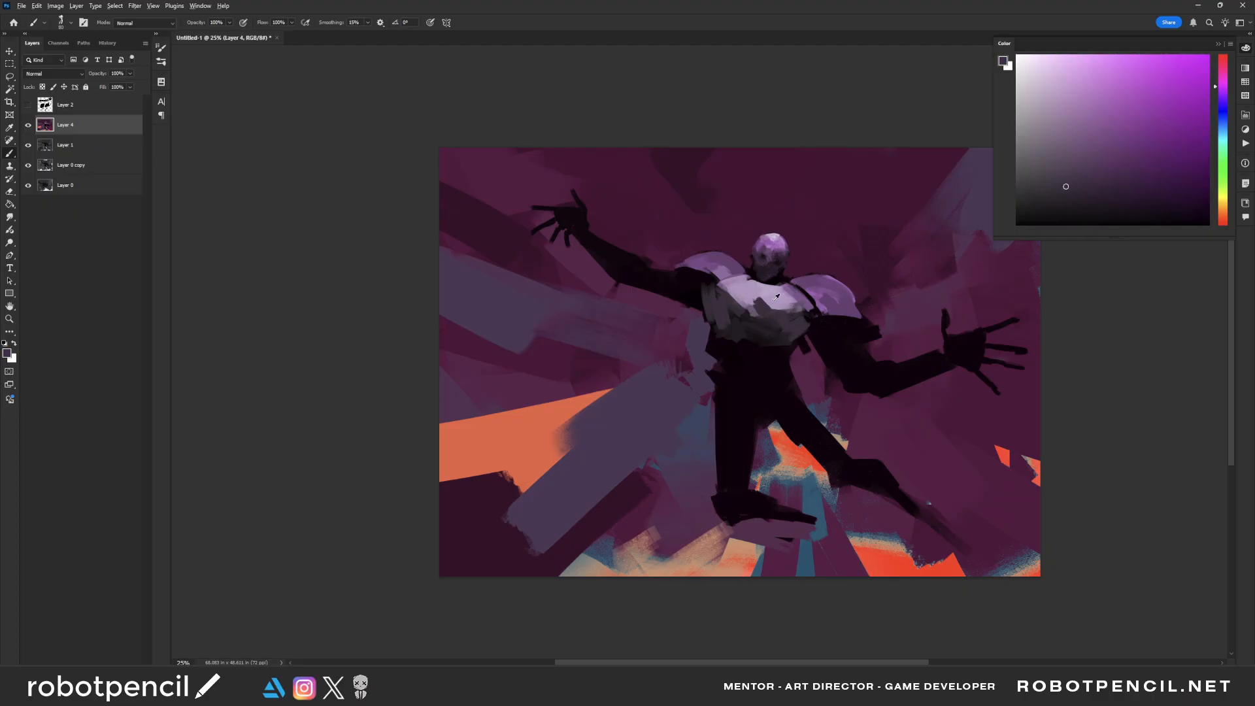
left_click(772, 304, "alt")
left_click(751, 313, "alt")
left_click(765, 326, "alt")
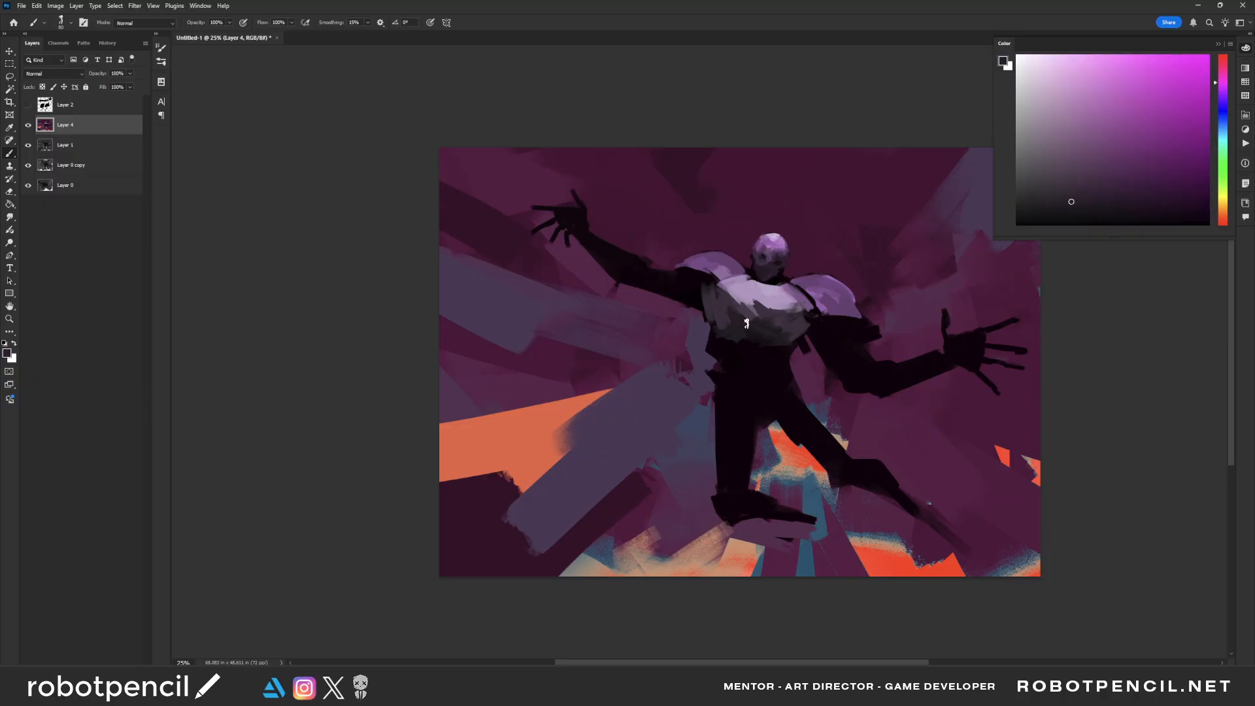
left_click(789, 306, "alt")
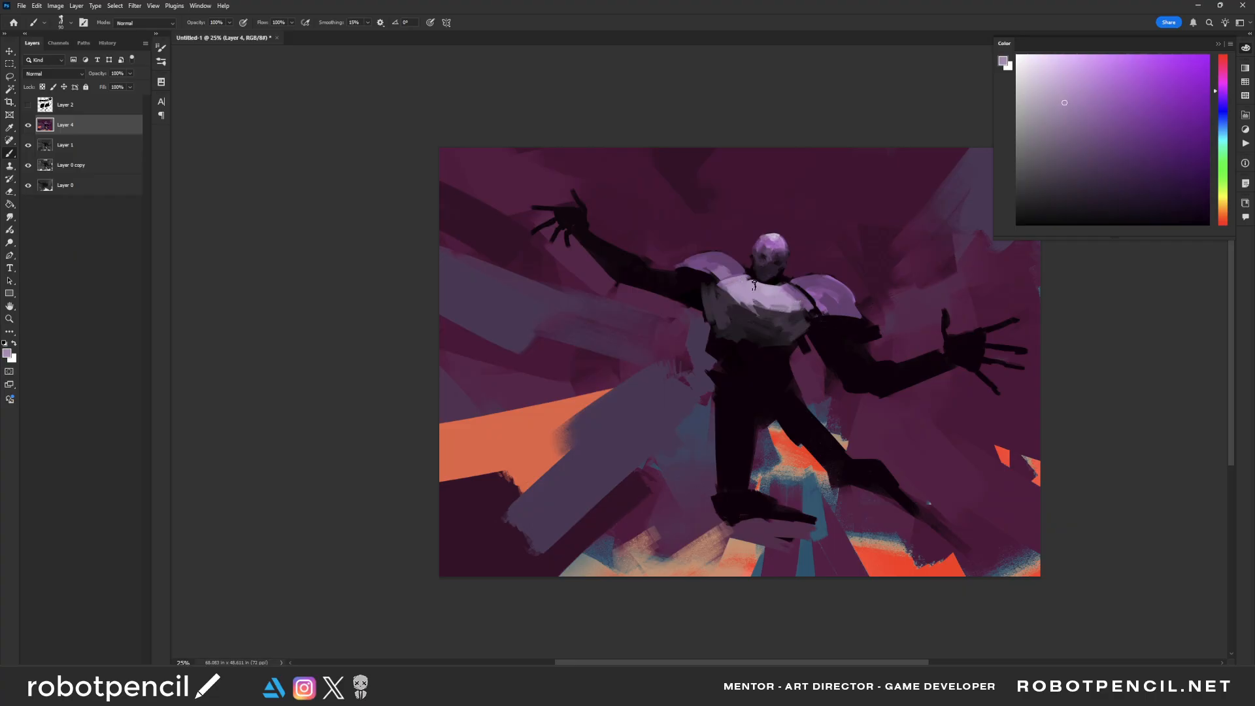
Step: Define the neck, collar and sides of the chest with near-black strokes, flipping the canvas horizontally to work on both shoulders
left_click(753, 268, "alt")
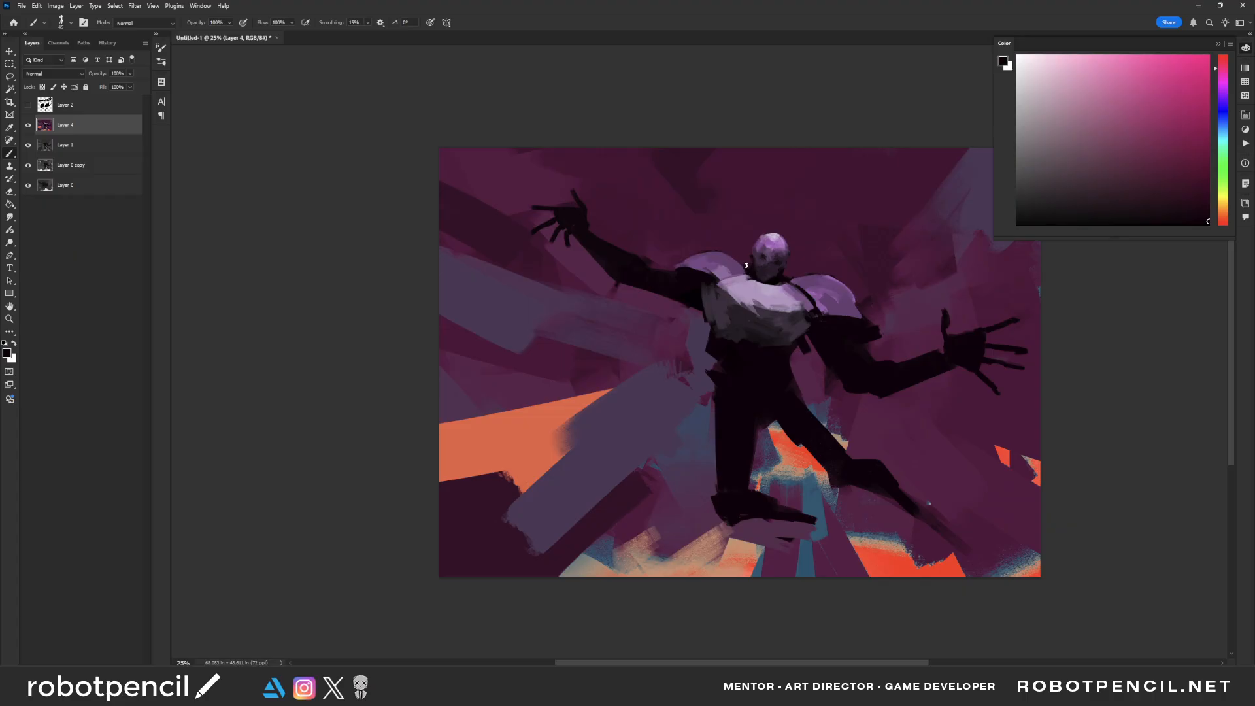
mouse_move(709, 304)
left_mouse_down()
mouse_move(717, 290)
mouse_move(715, 335)
mouse_move(755, 340)
left_mouse_up()
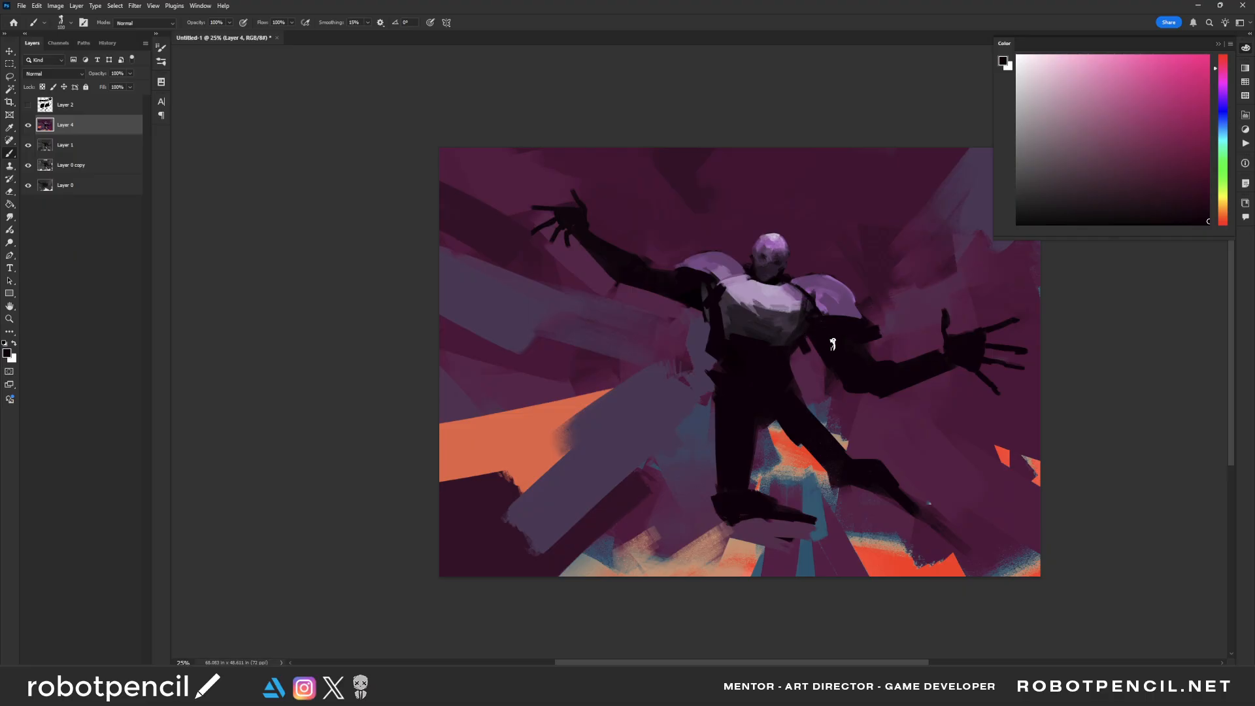
key("h")
left_click_drag(689, 282, 667, 305)
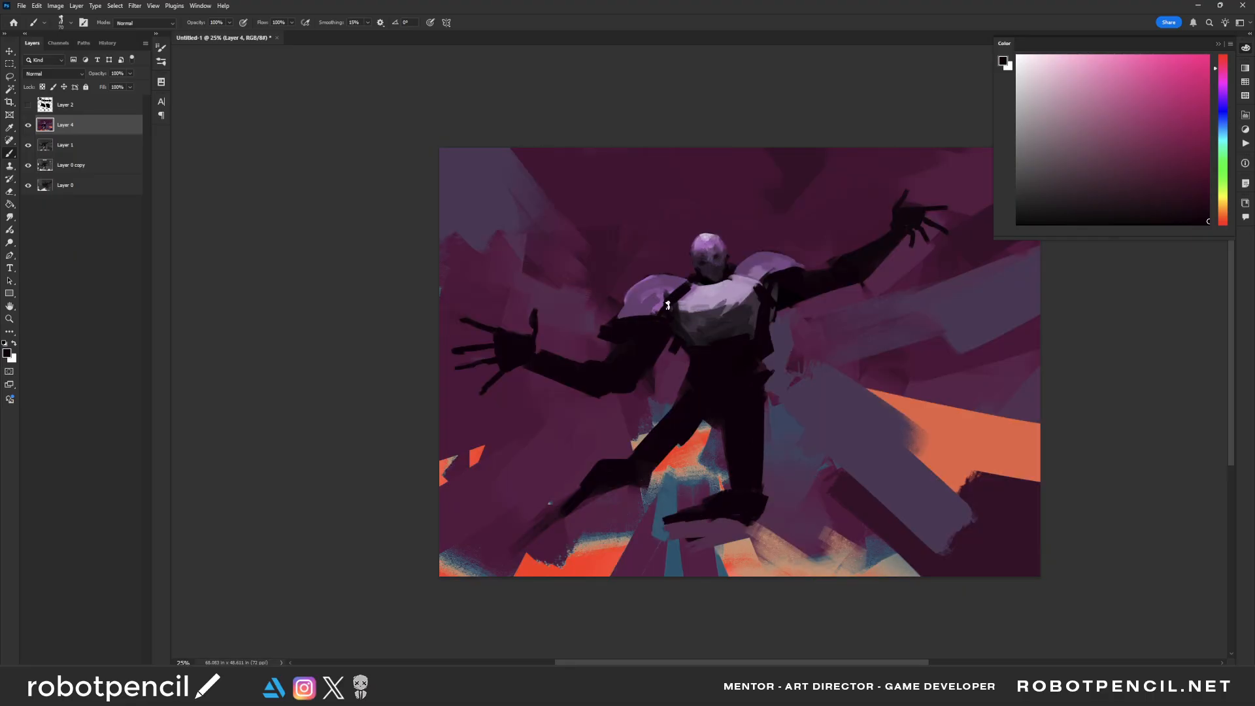
left_click_drag(732, 274, 763, 283)
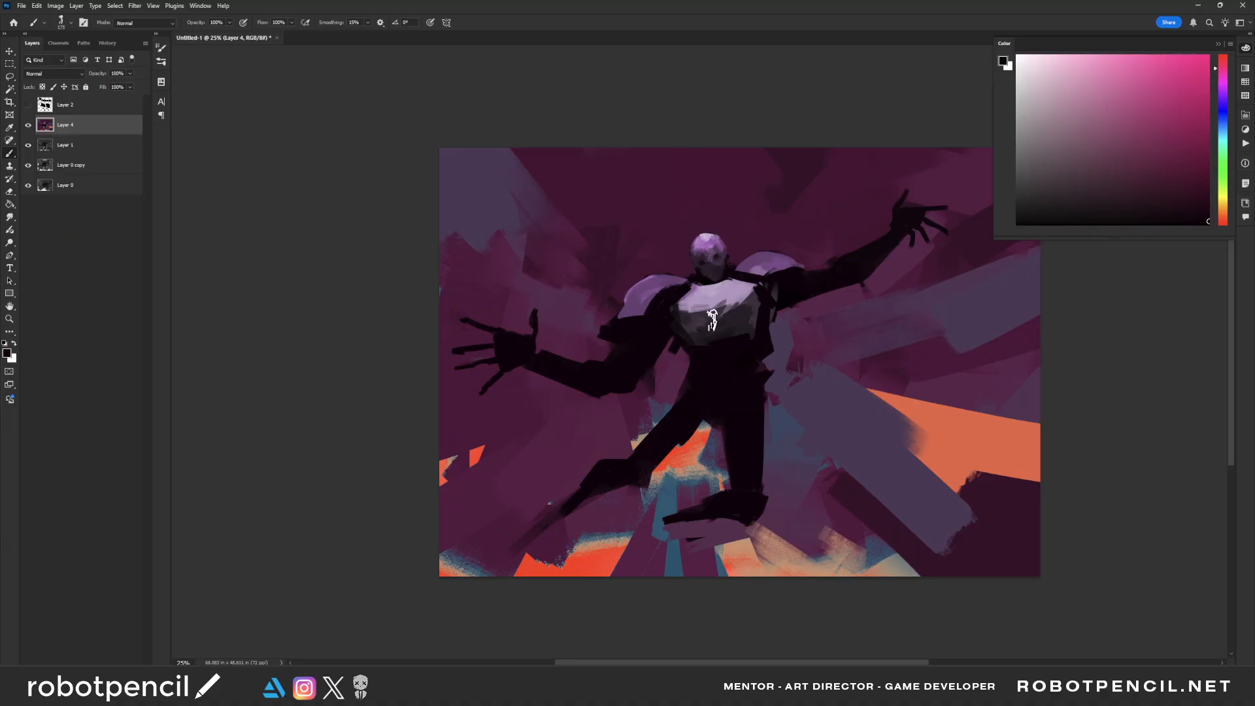
Step: Paint a dark hood edge around the side of the head and darken the raised arm's shoulder with a smaller near-black brush
left_click(674, 327, "alt")
key("bracketleft")
key("bracketleft")
key("bracketleft")
key("bracketleft")
key("bracketleft")
key("bracketleft")
key("bracketleft")
key("bracketleft")
key("bracketleft")
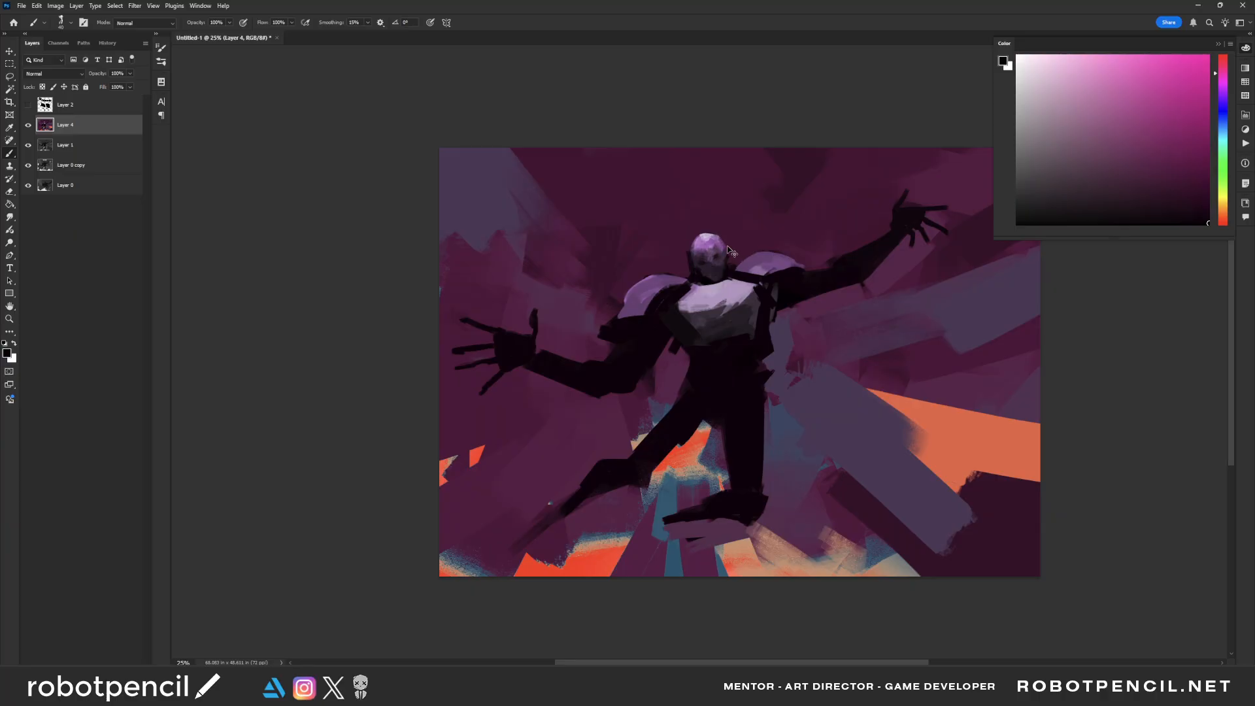
key("bracketleft")
key("ctrl+z")
left_click_drag(719, 237, 727, 256)
left_click_drag(739, 269, 782, 285)
Step: Flip the canvas horizontally and thicken the underside of the raised upper arm with near-black strokes
key("ctrl+shift+h")
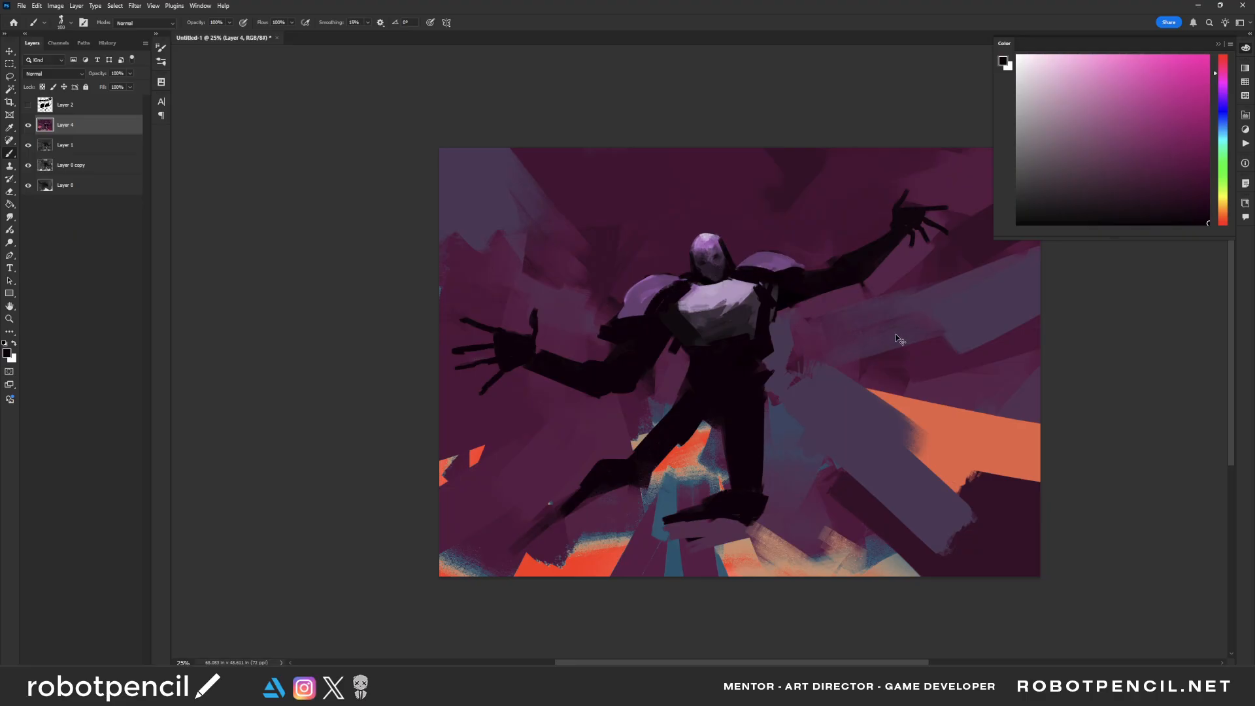
left_click_drag(770, 350, 711, 352)
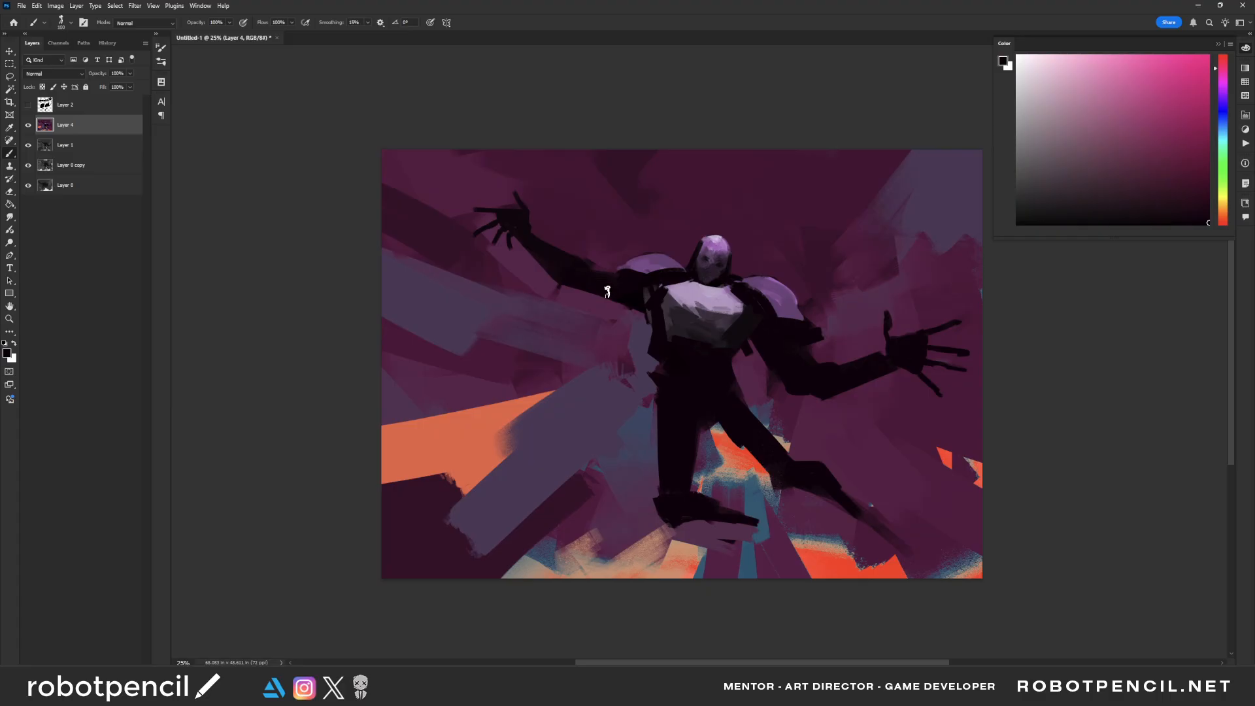
left_click_drag(594, 293, 652, 302)
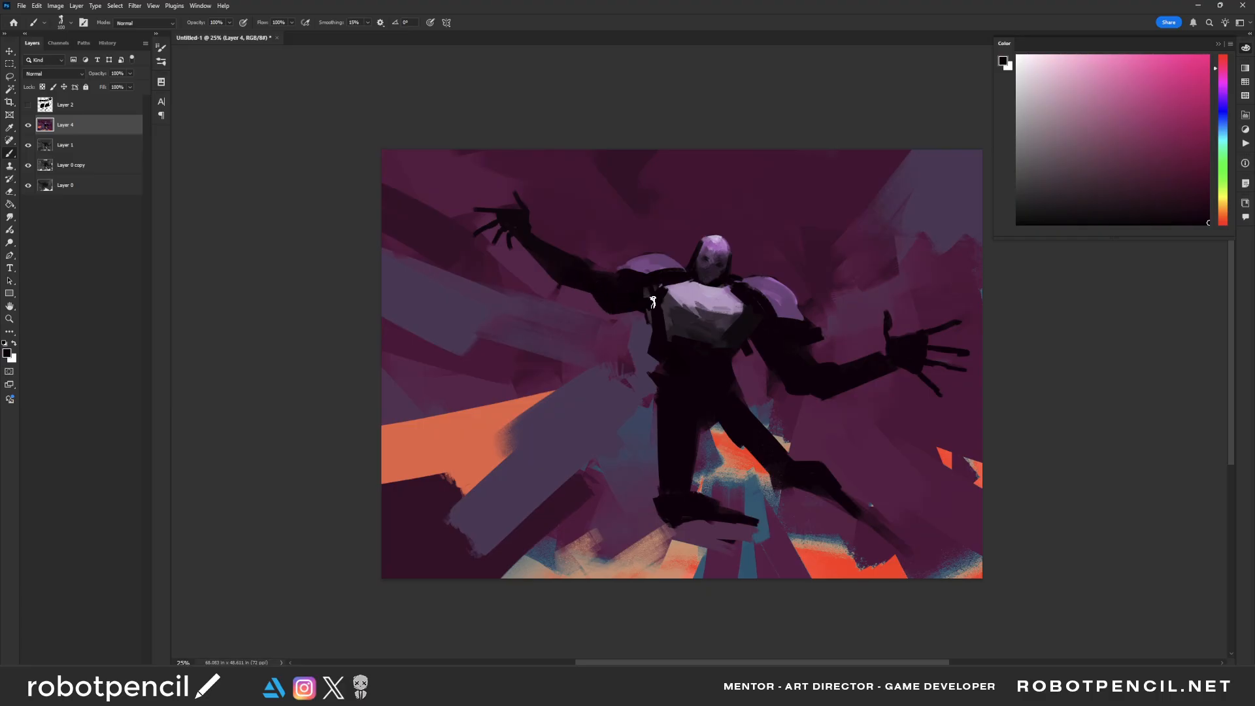
Step: Refine both arms' silhouettes around the elbows with sampled background purple and near-black strokes, and flip the canvas back
left_click(766, 334, "alt")
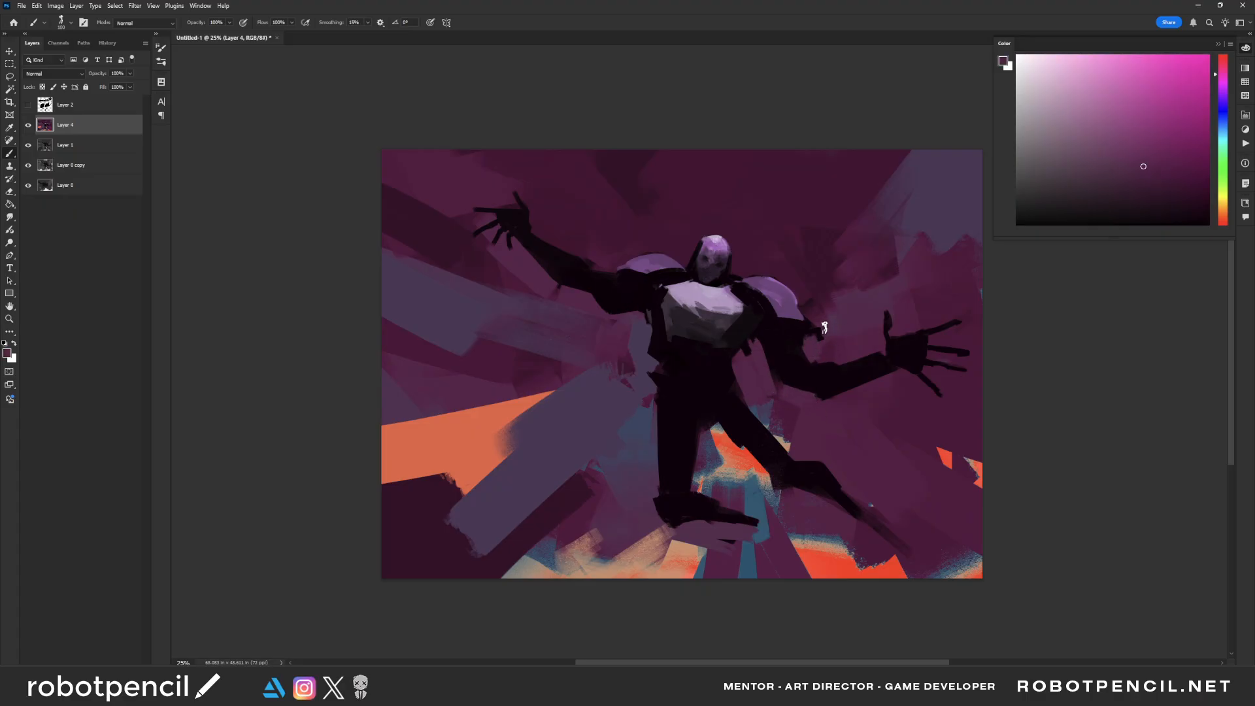
left_click(799, 352, "alt")
left_click(810, 350, "alt")
left_click(791, 362, "alt")
mouse_move(809, 366)
left_mouse_down()
mouse_move(798, 403)
mouse_move(857, 374)
mouse_move(813, 379)
left_mouse_up()
left_click_drag(553, 270, 565, 286)
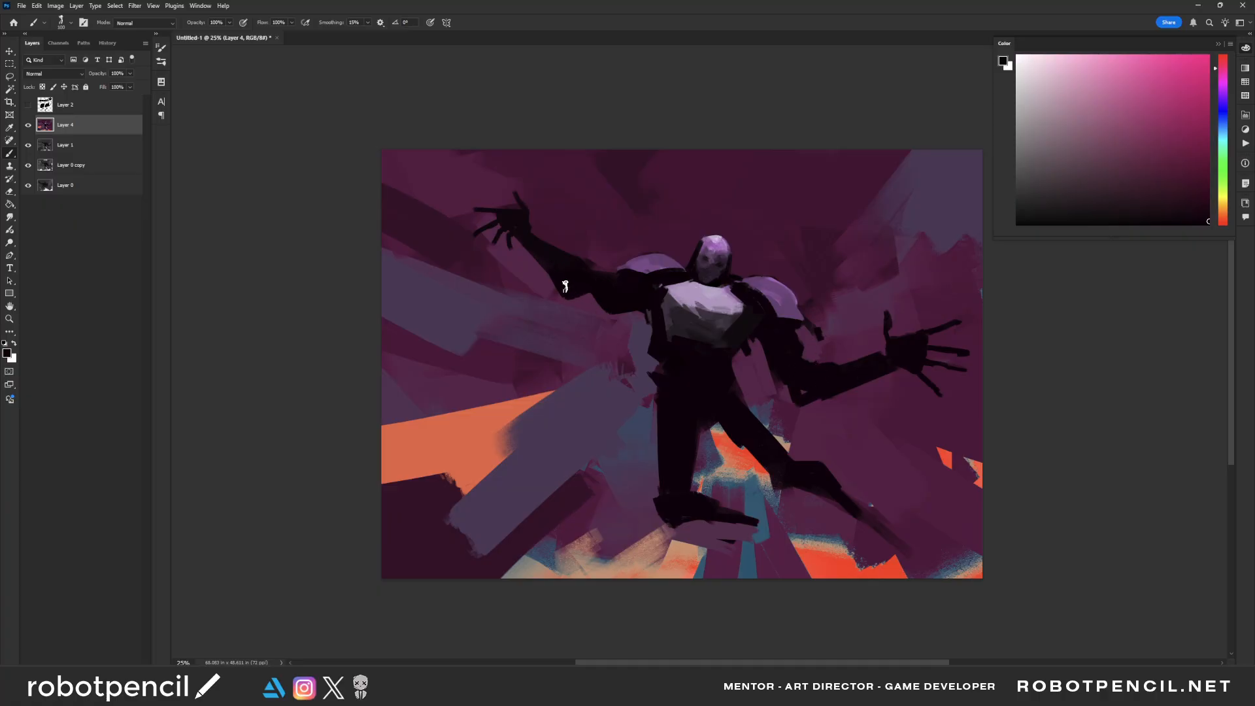
key("ctrl+shift+h")
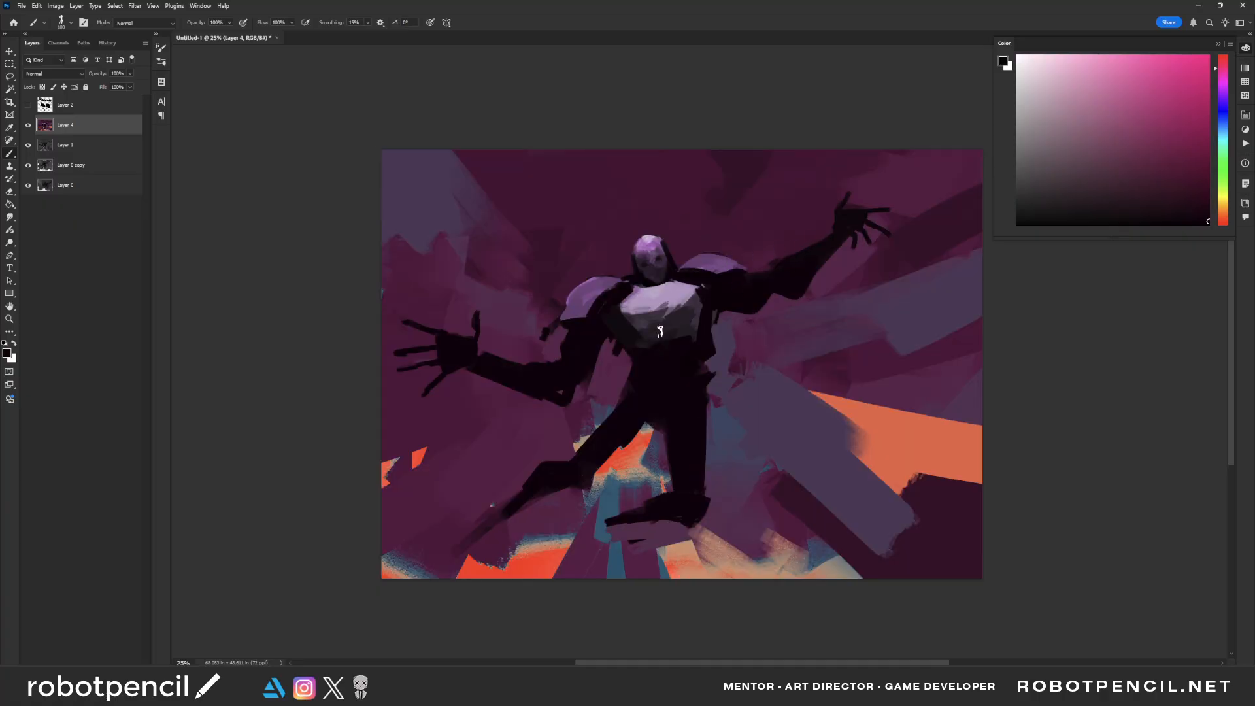
Step: Trim the torso's silhouette at the waist with purple and muted violet sampled from the surrounding background
left_click(618, 348, "alt")
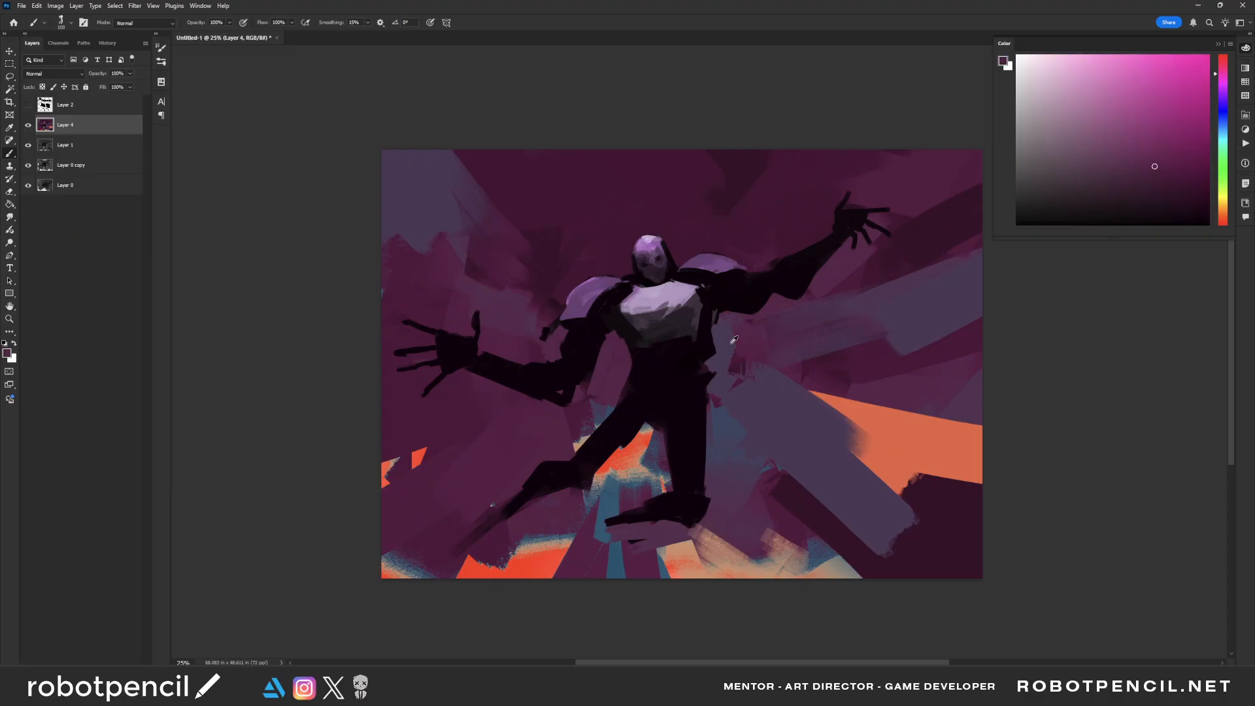
left_click(715, 320, "alt")
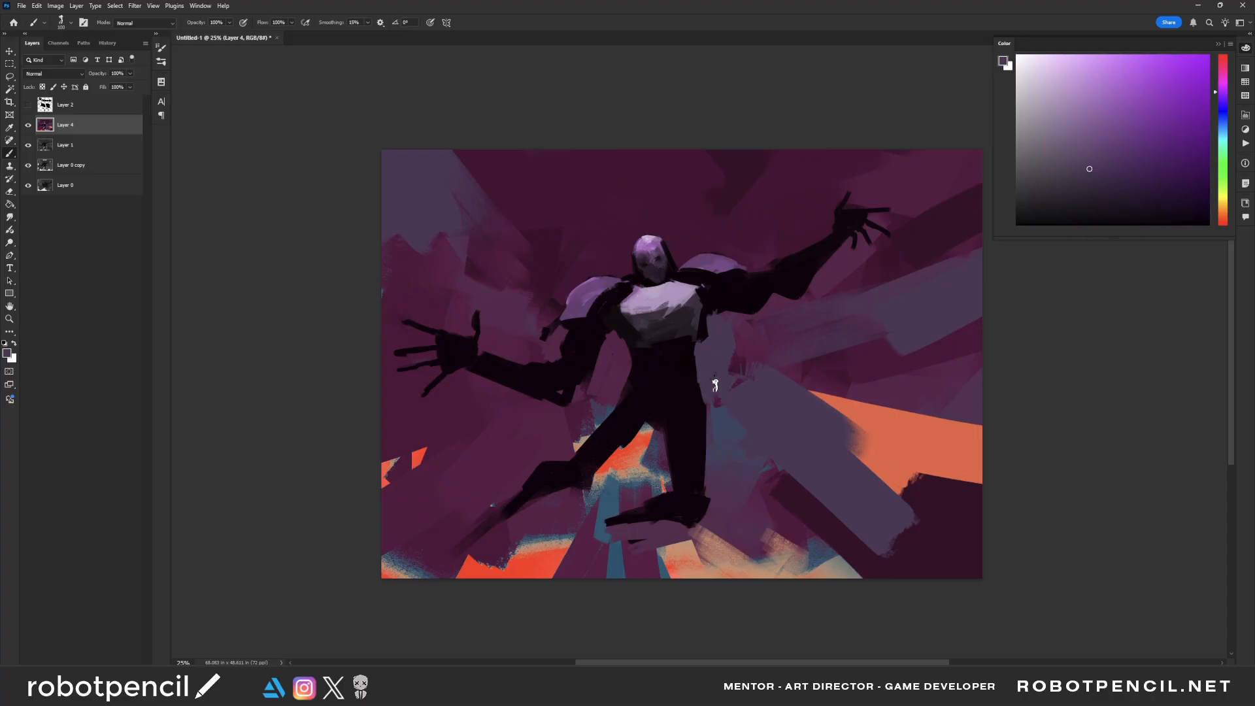
left_click(539, 322, "alt")
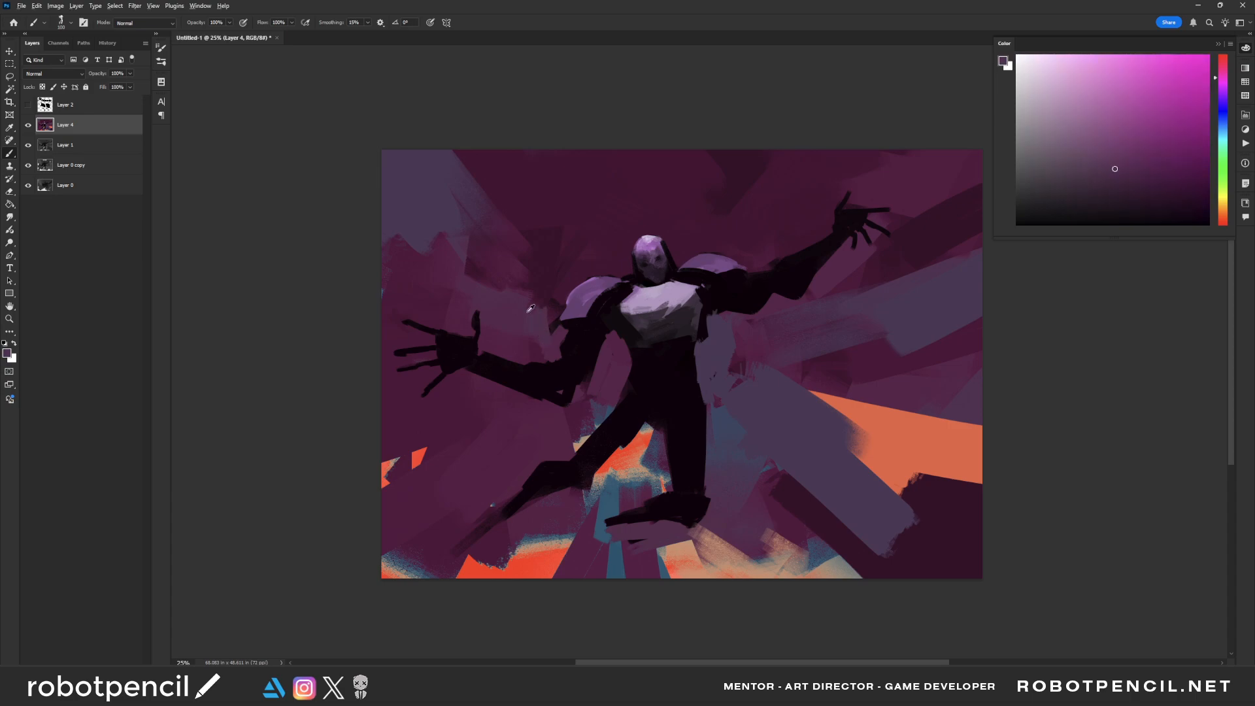
Step: Paint muted purple background strokes beside the figure's lower shoulder pad and above the opposite one, enlarging the brush as needed
mouse_move(558, 317)
left_mouse_down()
mouse_move(553, 339)
mouse_move(560, 324)
left_mouse_up()
key("bracketright")
key("bracketright")
left_click_drag(572, 275, 549, 305)
key("bracketright")
key("bracketright")
key("bracketright")
left_click_drag(739, 244, 755, 255)
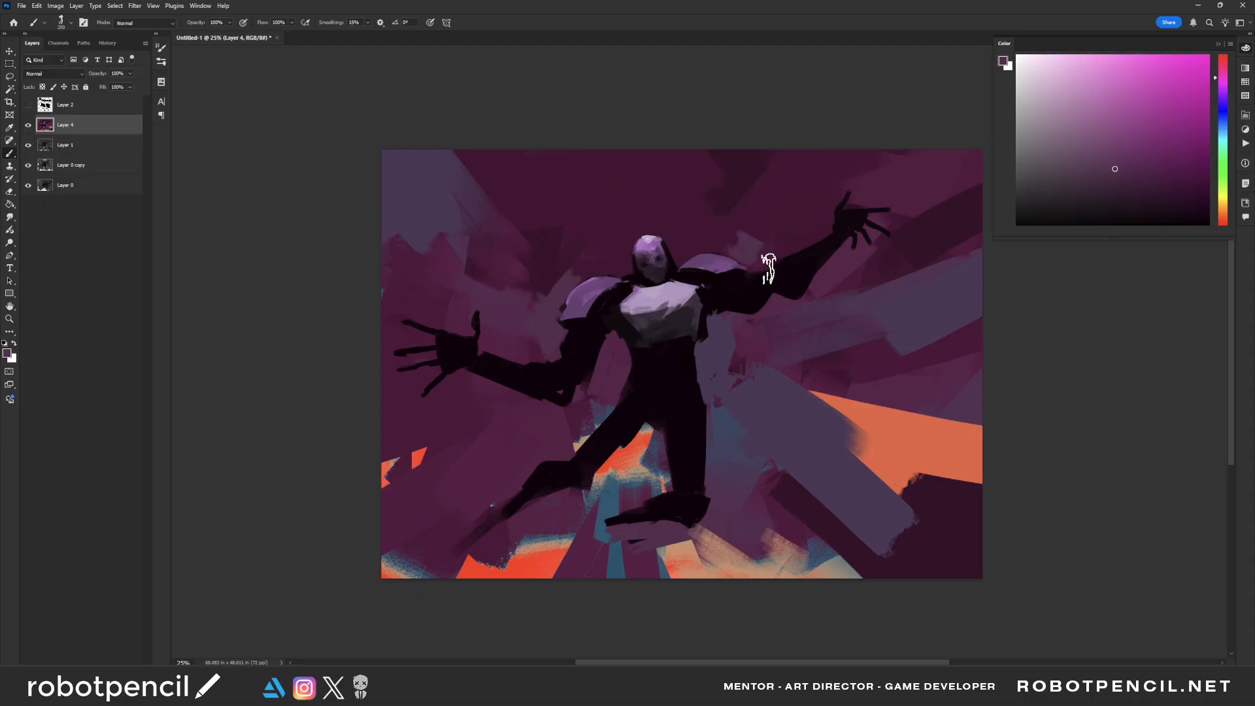
Step: Sample dark plum tones from the background and paint broad strokes beside the head and over the purple beam near the legs
left_click(562, 236, "alt")
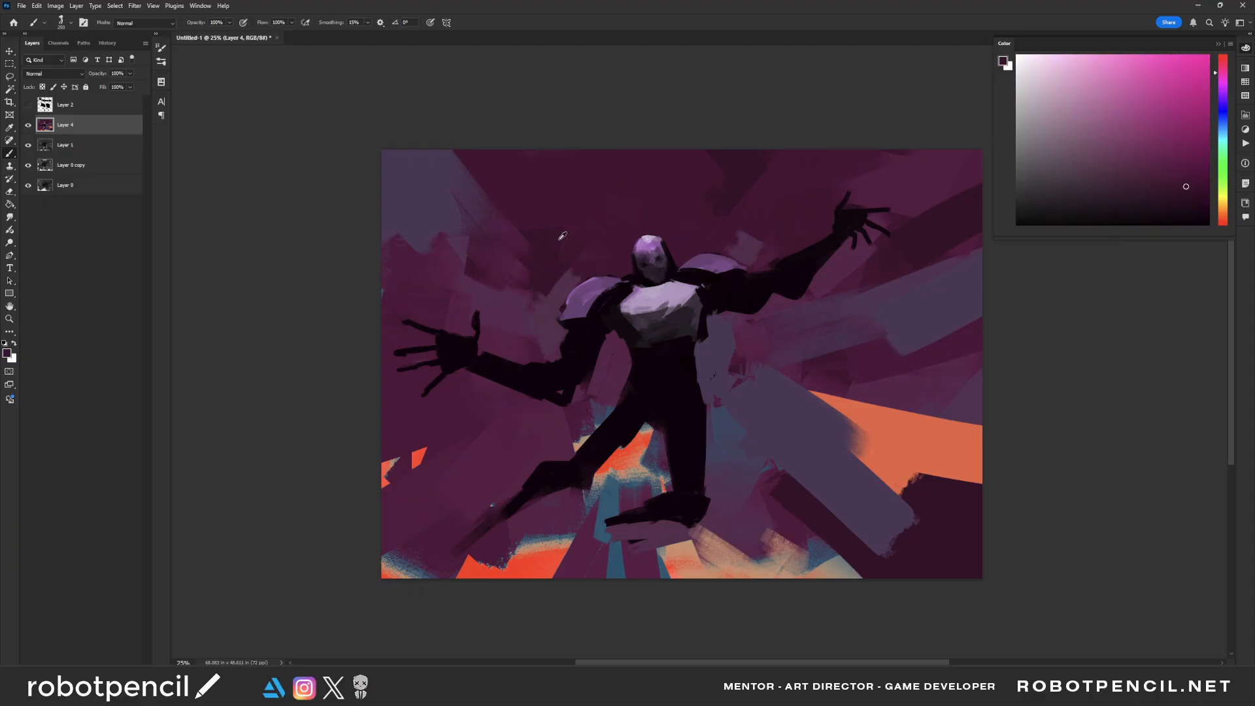
left_click(513, 260, "alt")
left_click_drag(583, 225, 547, 260)
key("bracketright")
key("bracketright")
key("bracketright")
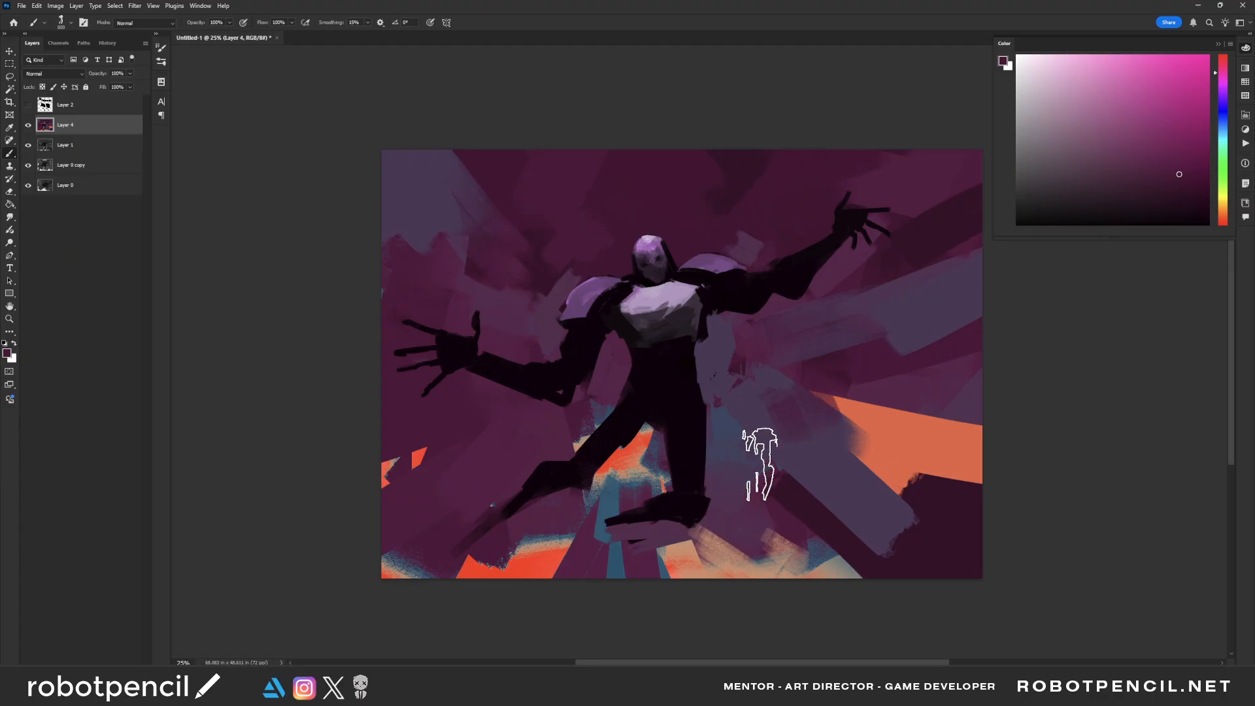
left_click_drag(758, 464, 804, 411)
Step: Sample blue from between the legs and paint broad teal strokes across the ground beneath the figure and over its trailing lower leg
left_click(624, 483, "alt")
left_click_drag(624, 480, 602, 509)
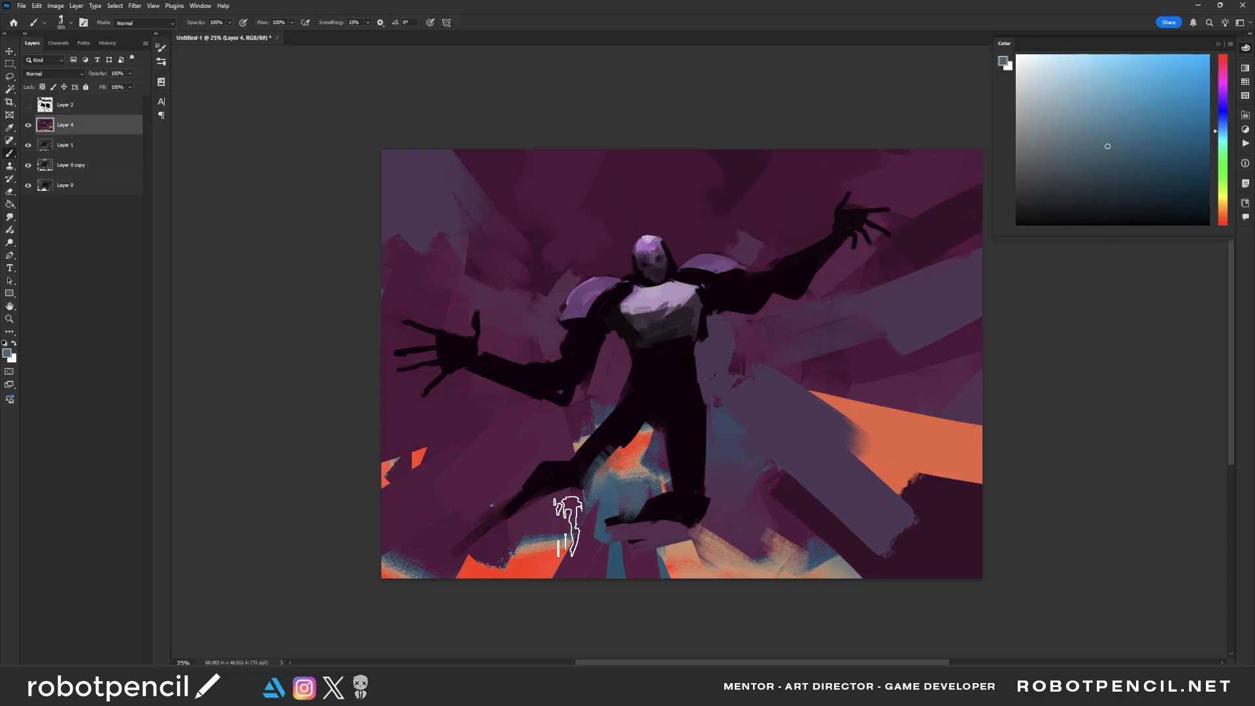
key("bracketleft")
key("bracketleft")
key("bracketleft")
key("bracketleft")
key("bracketleft")
key("bracketleft")
key("bracketleft")
key("bracketleft")
mouse_move(642, 449)
left_mouse_down()
mouse_move(597, 502)
mouse_move(548, 524)
mouse_move(513, 598)
left_mouse_up()
key("bracketright")
key("bracketright")
key("bracketright")
key("bracketright")
key("bracketright")
key("bracketright")
key("bracketright")
key("bracketright")
key("bracketright")
mouse_move(589, 500)
left_mouse_down()
mouse_move(498, 616)
mouse_move(500, 568)
left_mouse_up()
key("bracketright")
key("bracketright")
key("bracketright")
key("bracketleft")
Step: Sample a blue-grey from the chest plate and brush it across the plate with a smaller brush
key("e")
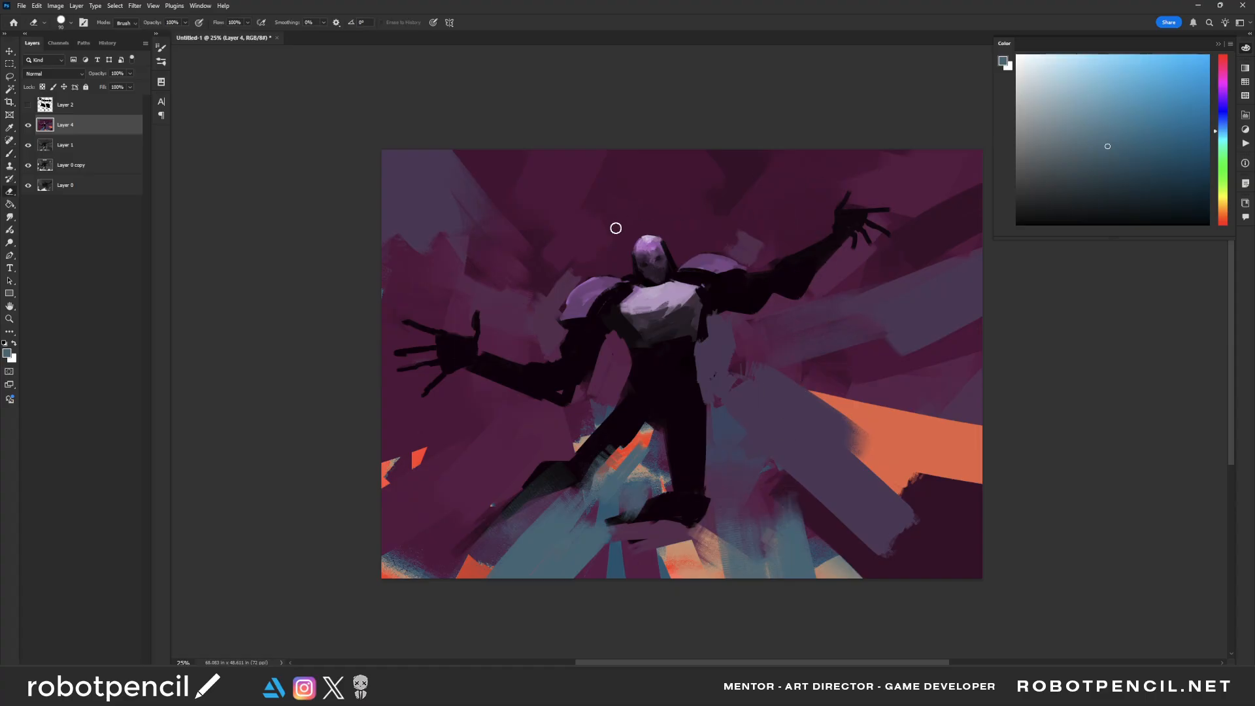
key("b")
key("[")
key("[")
key("[")
key("[")
key("[")
key("[")
key("[")
key("[")
key("[")
key("[")
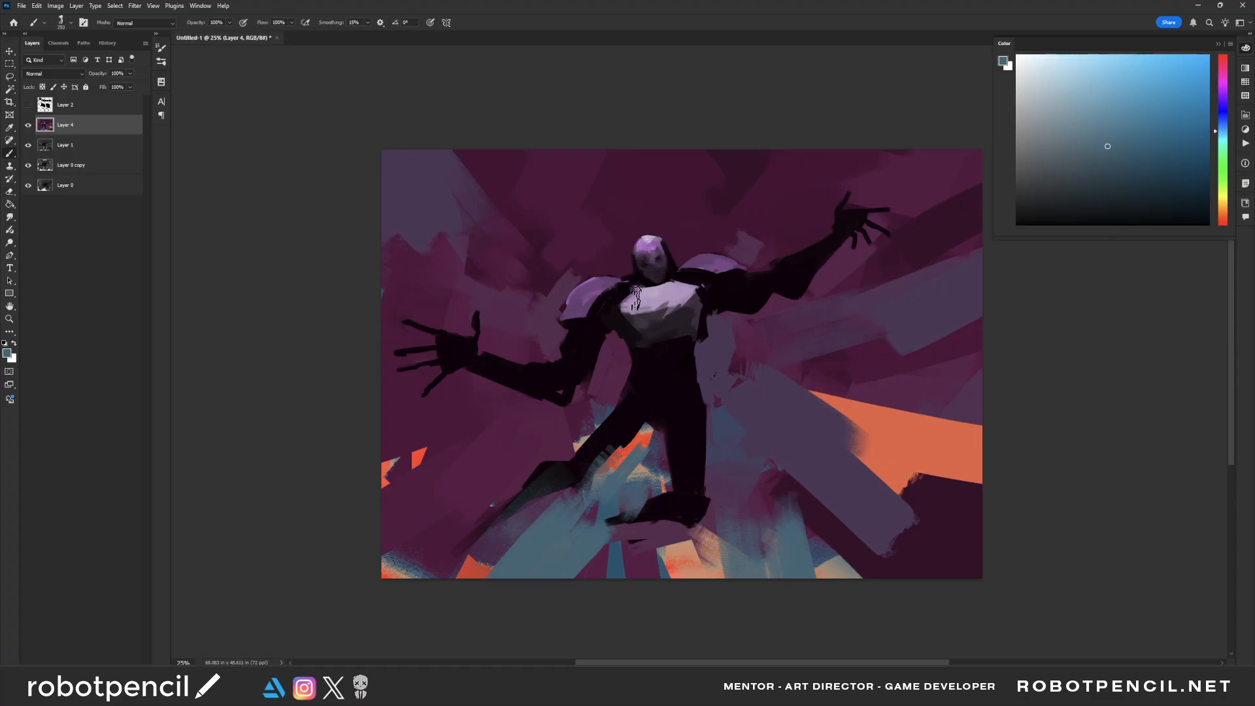
left_click(627, 302, "alt")
key("]")
mouse_move(661, 303)
left_mouse_down()
mouse_move(651, 288)
mouse_move(654, 302)
left_mouse_up()
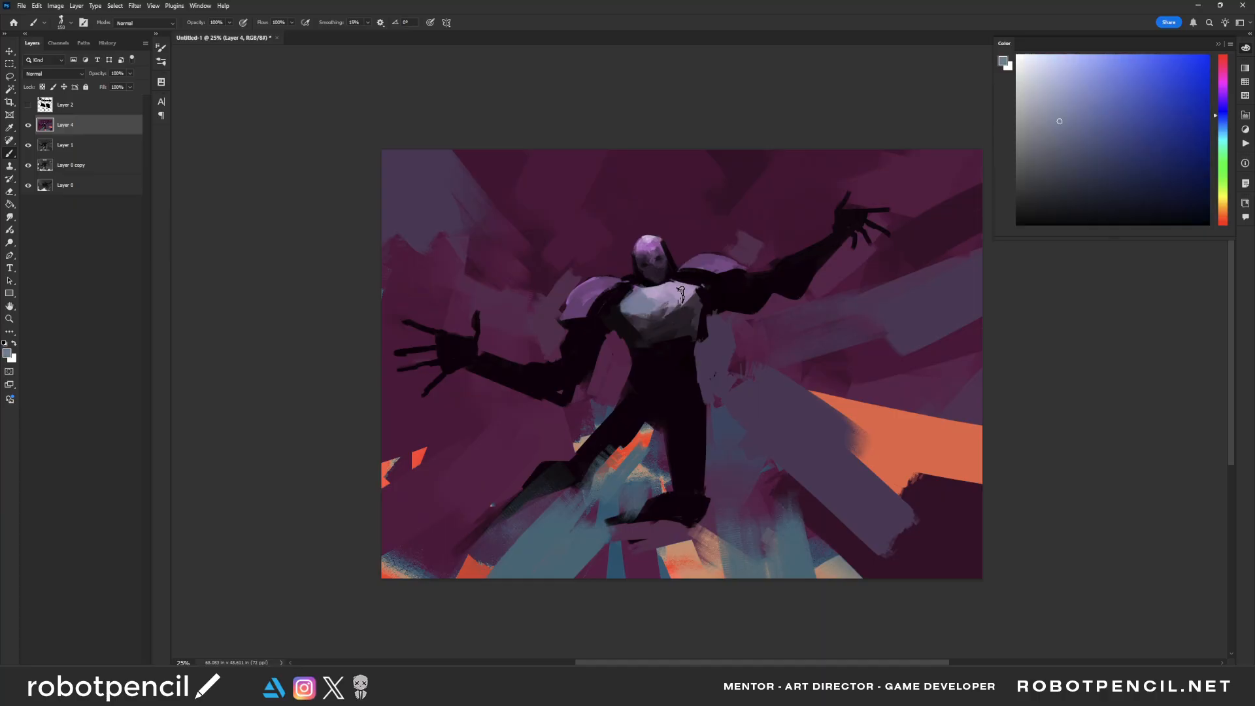
Step: Add small blue-grey strokes to both shoulder pads, reducing the brush size between them
key("[")
left_click_drag(694, 264, 715, 263)
key("[")
mouse_move(612, 285)
left_mouse_down()
mouse_move(596, 298)
mouse_move(611, 292)
left_mouse_up()
key("[")
Step: Switch to the Chalky Pen brush and sharpen the chest plate's edges and shading with colours sampled from it
key("ctrl+shift+x")
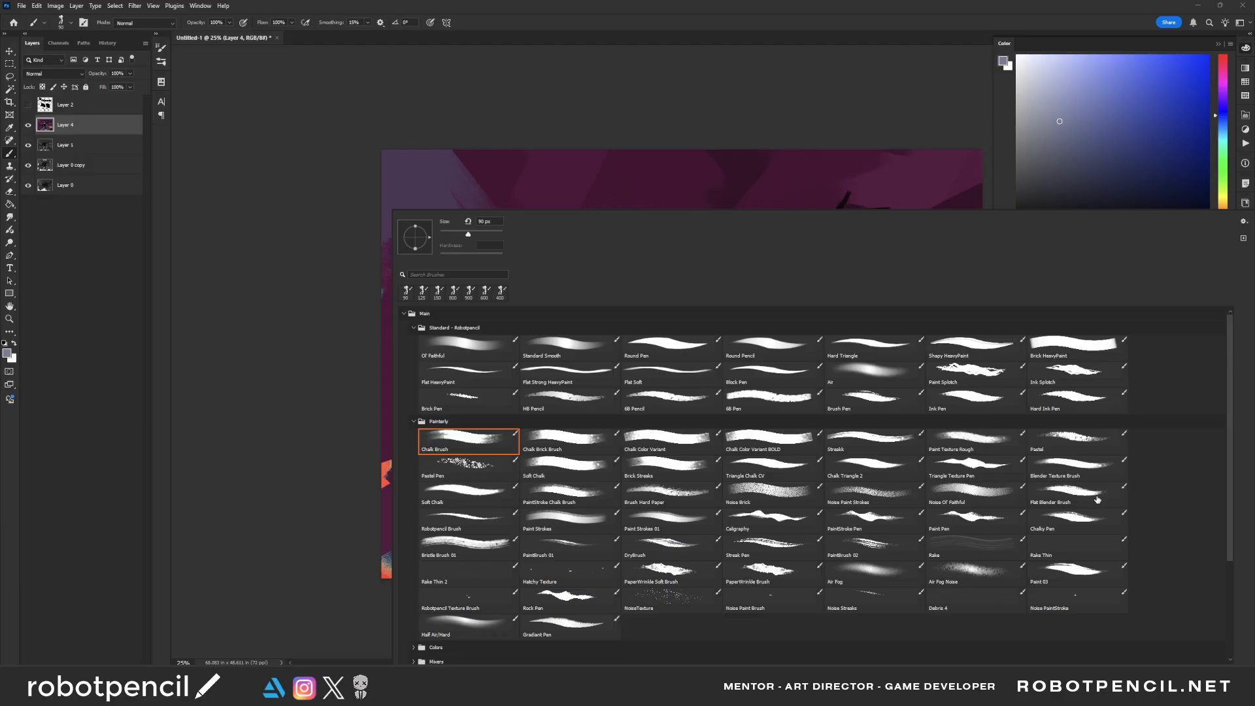
left_click(1081, 525)
left_click(251, 484)
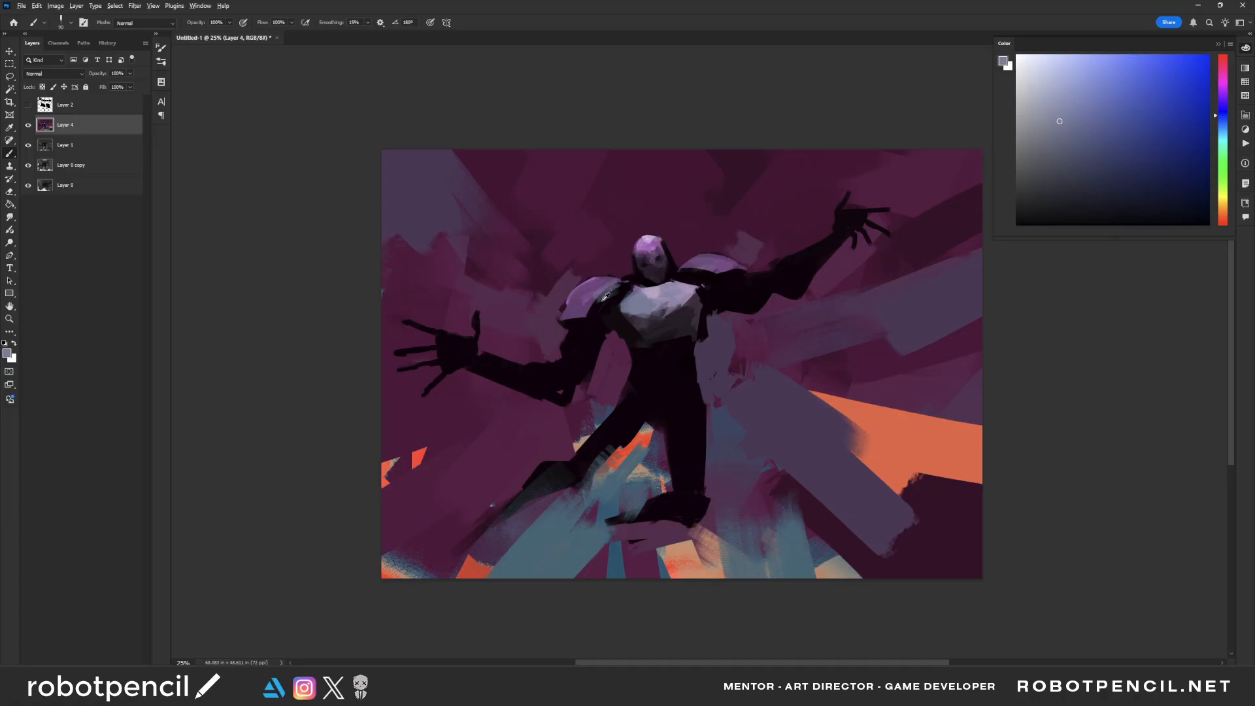
left_click(628, 294, "alt")
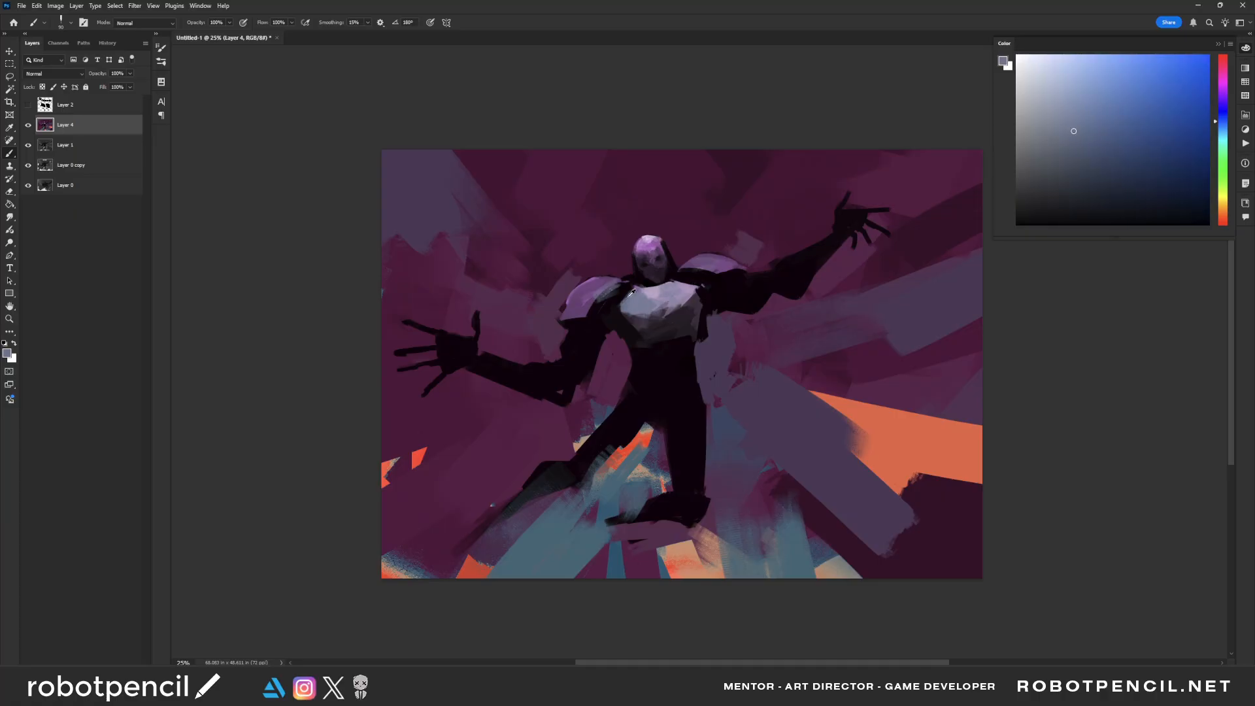
left_click(673, 286, "alt")
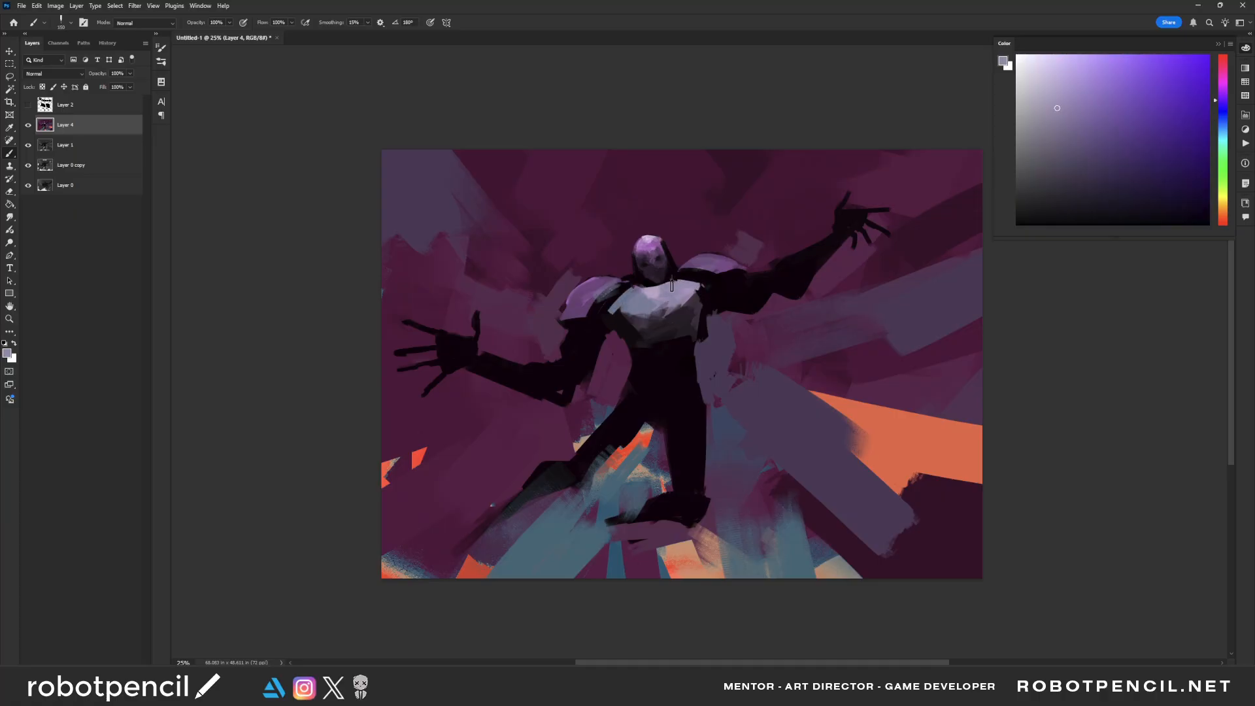
left_click(644, 323, "alt")
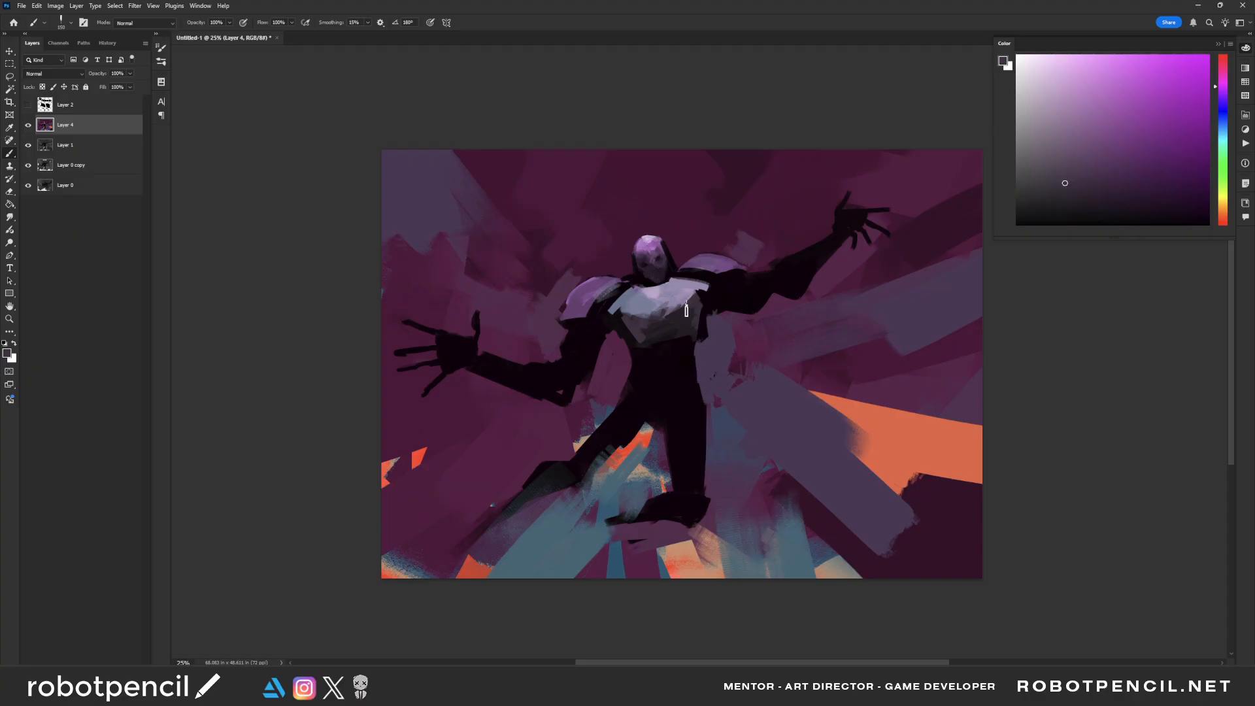
left_click(632, 327, "alt")
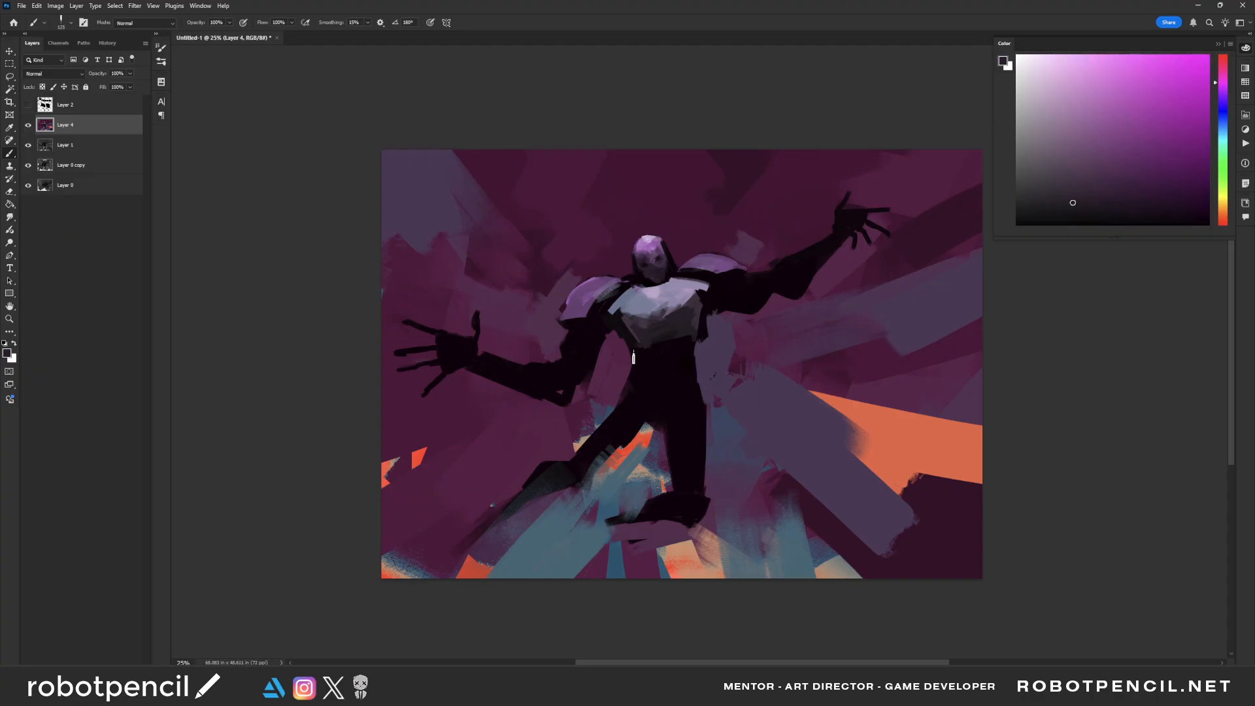
Step: Flip the canvas horizontally and reshape the waist and hip silhouette with sampled background purples and near-black
key("ctrl+shift+h")
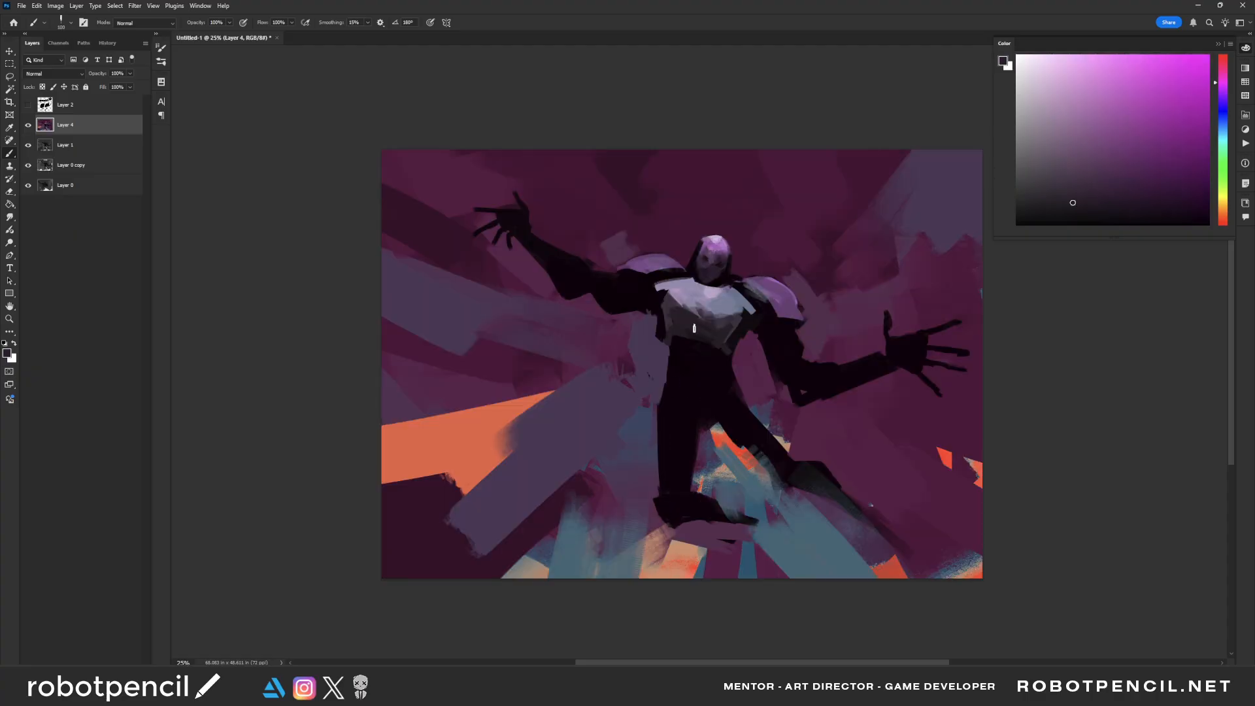
left_click(651, 354, "alt")
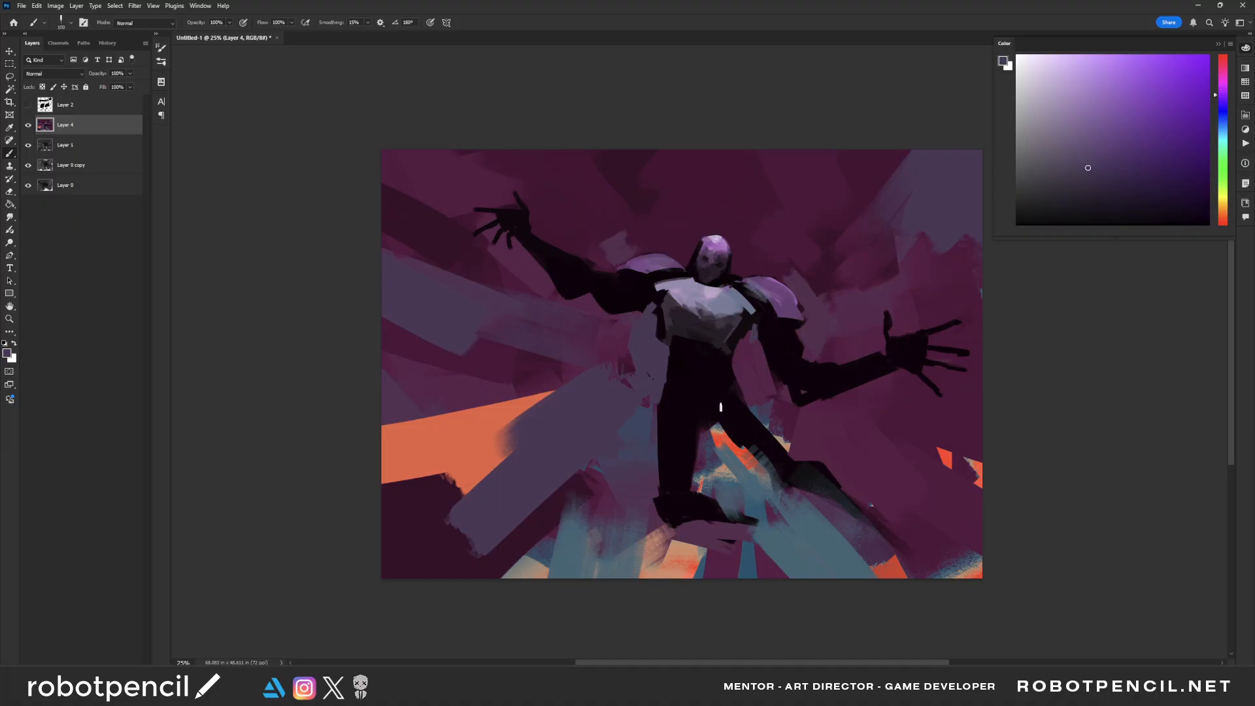
left_click(745, 349, "alt")
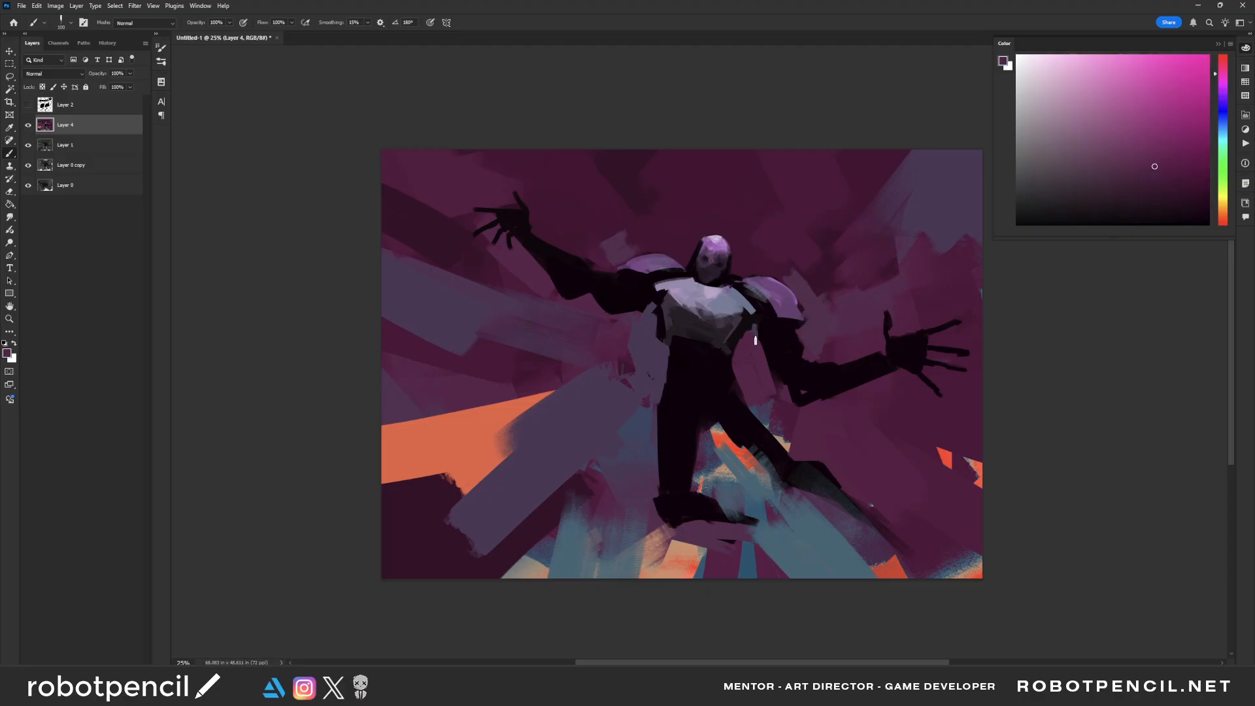
left_click(759, 320, "alt")
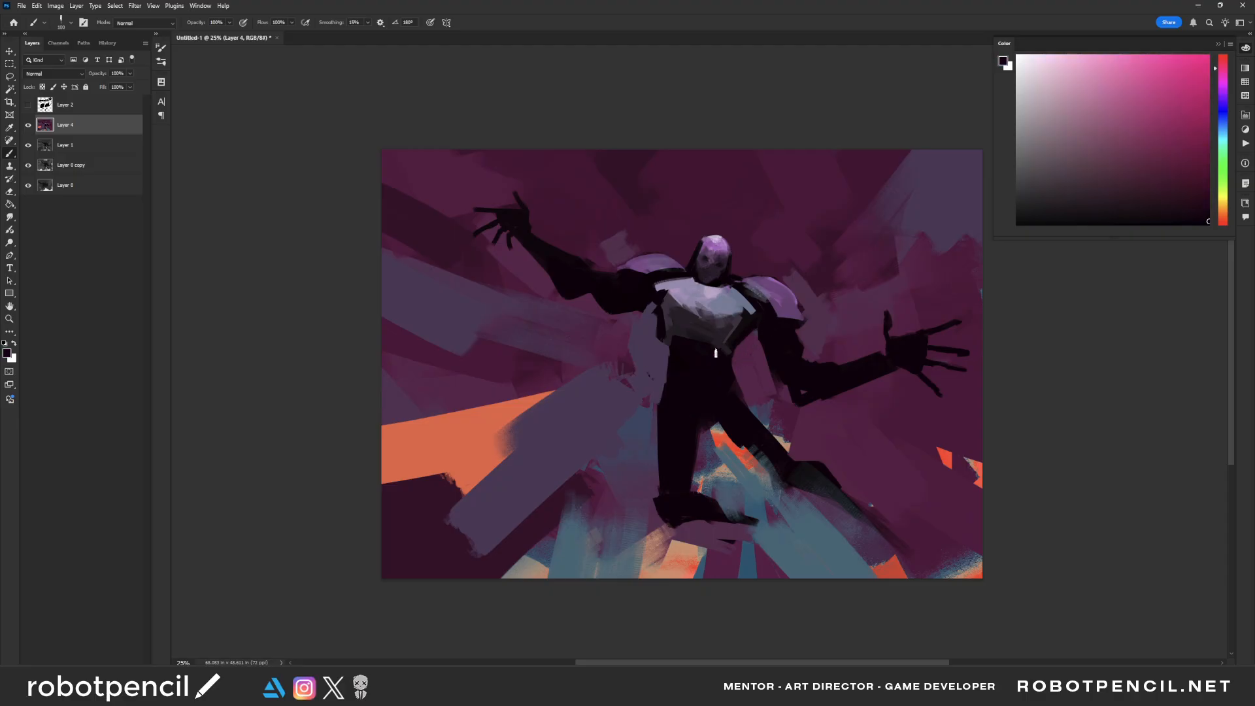
mouse_move(665, 364)
left_mouse_down()
mouse_move(669, 352)
mouse_move(666, 416)
left_mouse_up()
key("bracketright")
key("bracketright")
key("bracketright")
key("bracketright")
key("bracketright")
key("bracketright")
key("bracketright")
key("bracketright")
key("bracketright")
key("bracketright")
Step: Sample dark grey from the lower chest and paint the abdomen and pelvis planes, separating them with near-black
left_click(681, 328, "alt")
key("bracketleft")
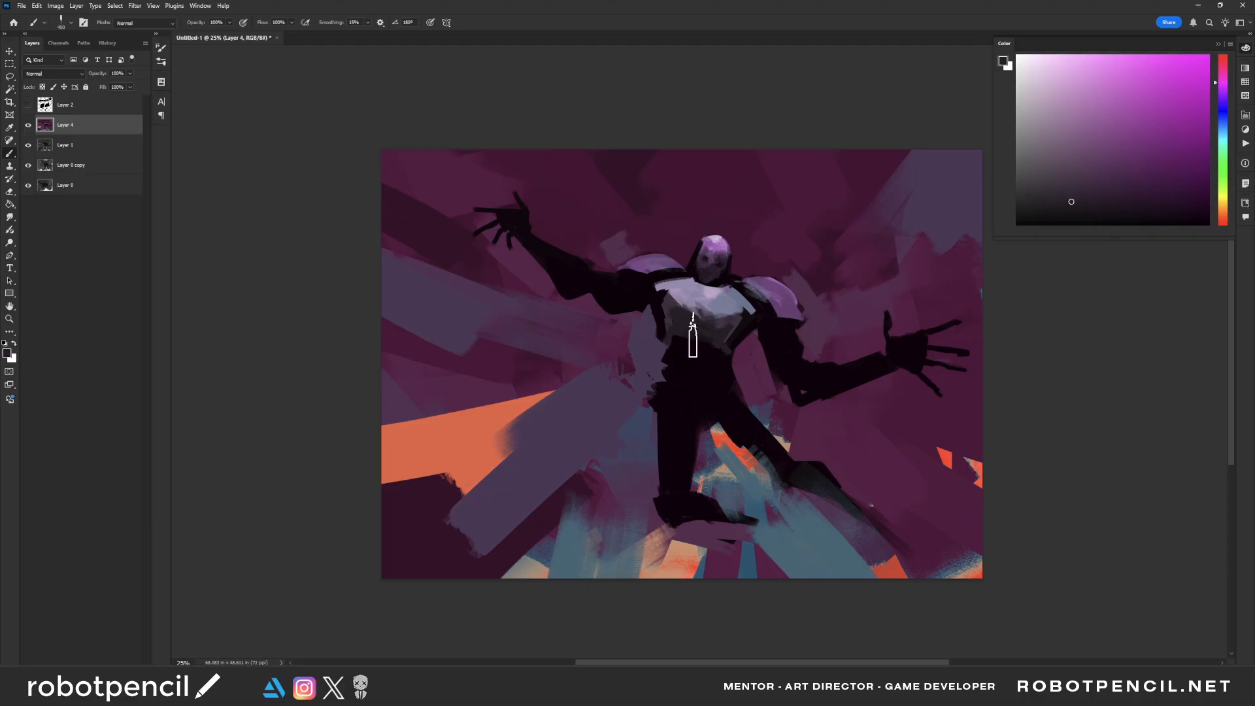
mouse_move(677, 347)
left_mouse_down()
mouse_move(714, 361)
mouse_move(709, 386)
left_mouse_up()
left_click(708, 365, "alt")
left_click(728, 379, "alt")
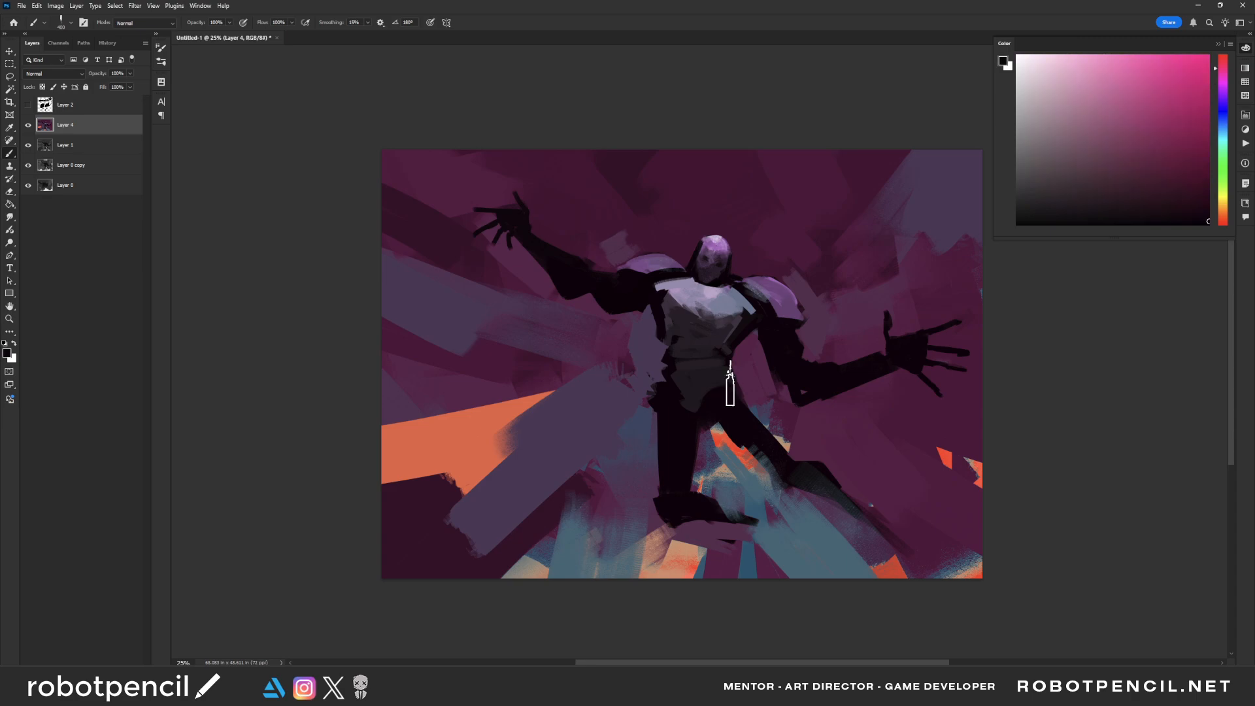
key("bracketleft")
Step: Paint both thighs with dark grey sampled from the pelvis, and flip the canvas back
left_click(714, 396, "alt")
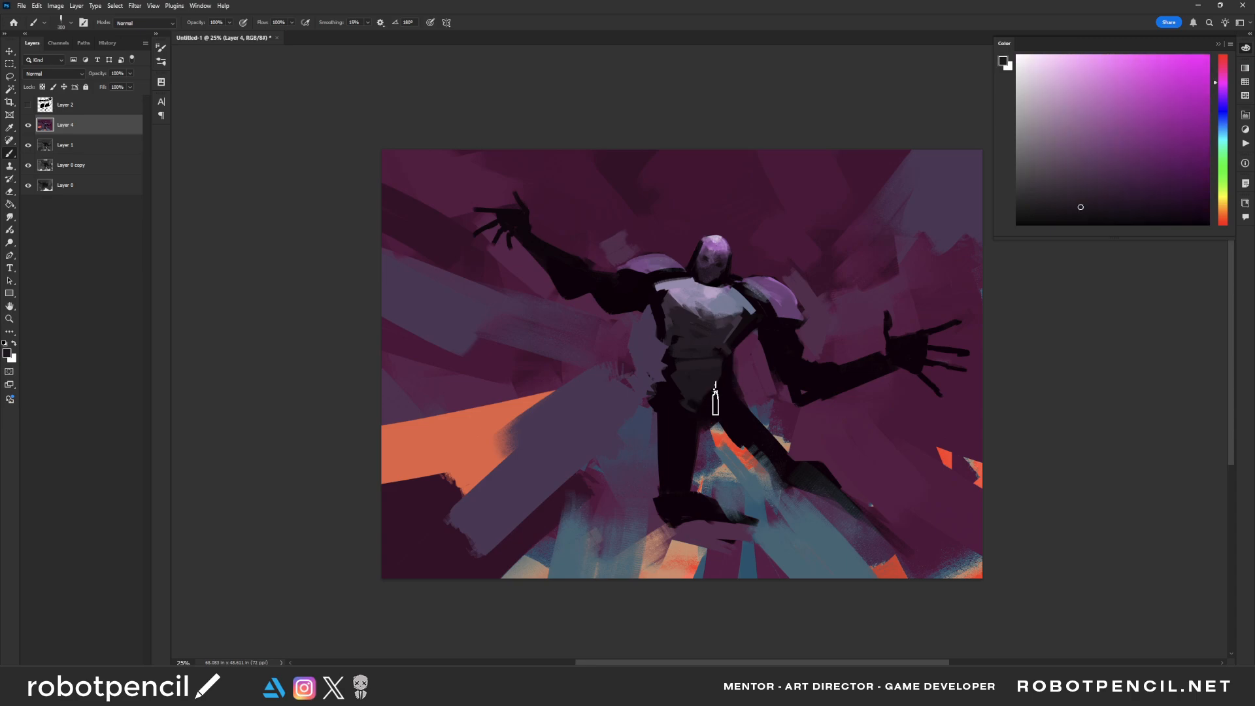
left_click_drag(658, 392, 664, 490)
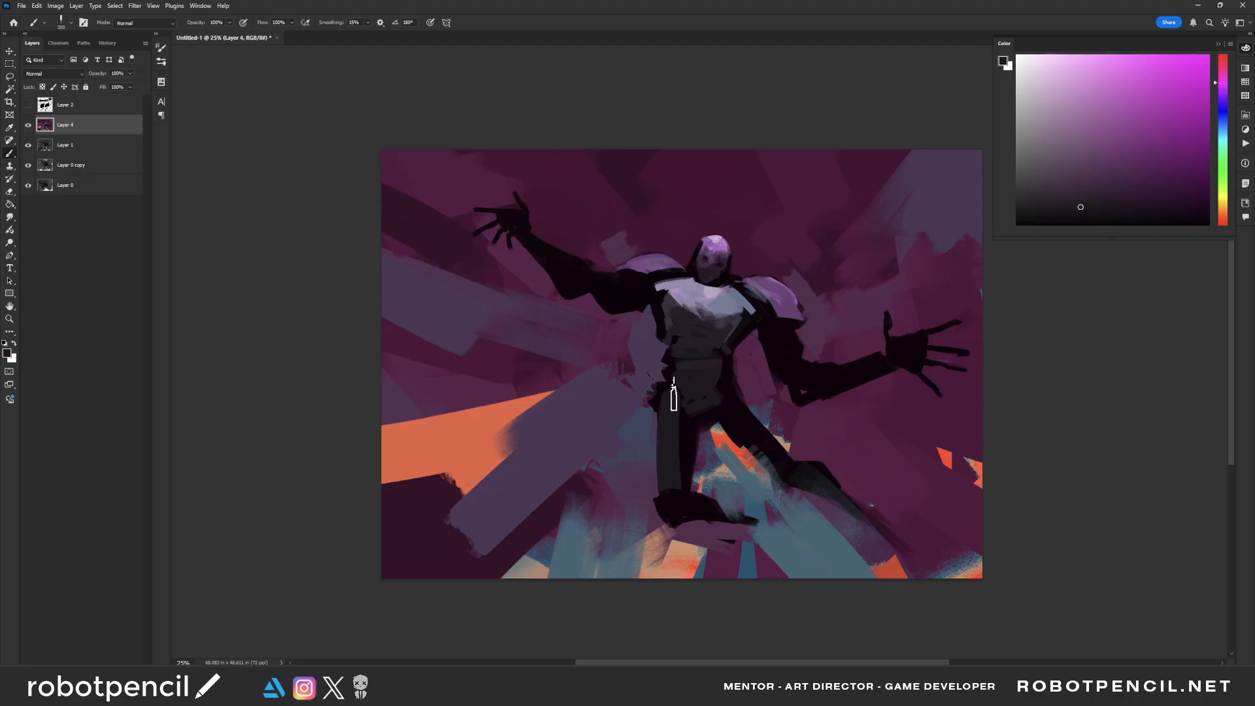
key("bracketright")
left_click_drag(738, 402, 784, 462)
key("ctrl+z")
key("bracketleft")
left_click_drag(726, 393, 775, 460)
key("ctrl+shift+h")
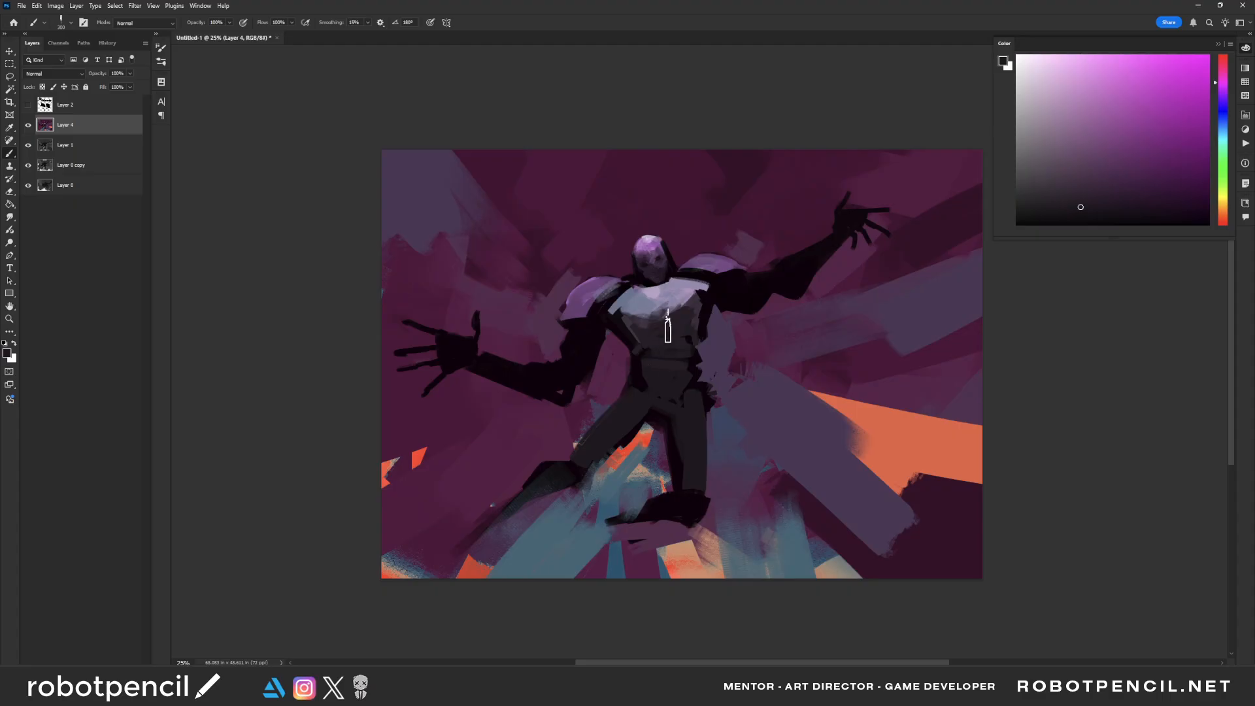
Step: Paint a light lavender highlight sampled from the chest along the trailing leg's thigh, and trim it with dark grey
left_click(664, 287, "alt")
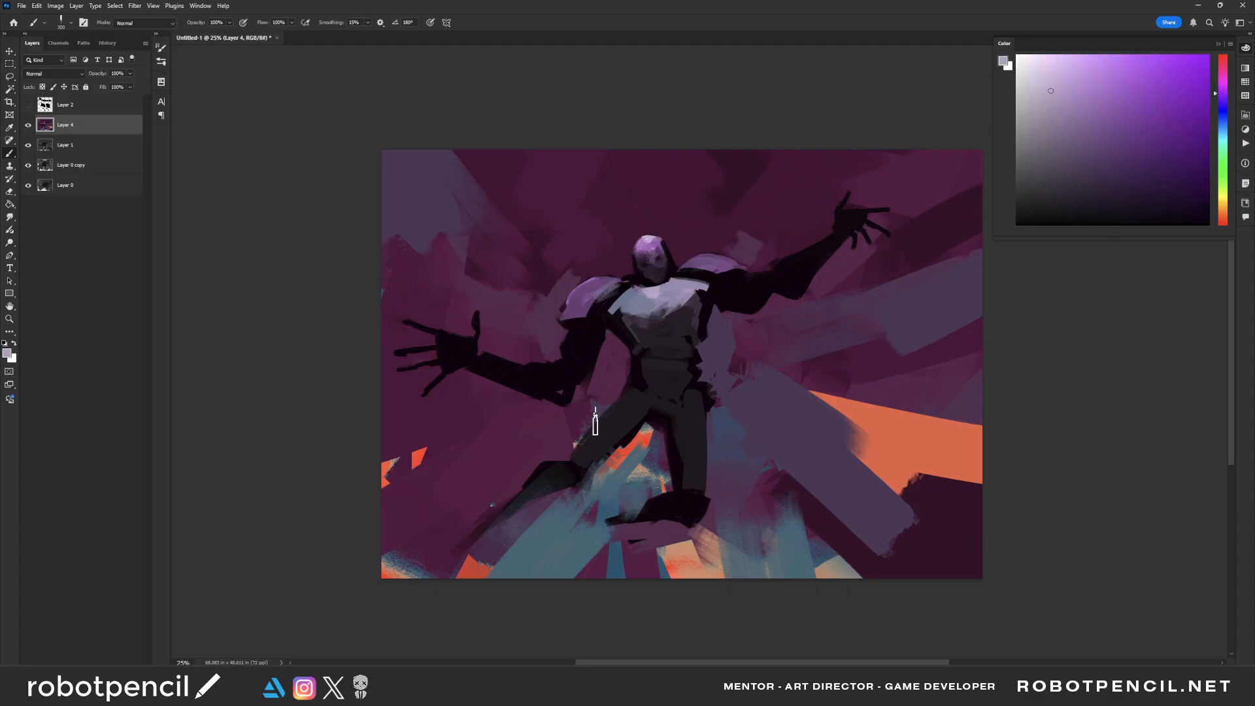
left_click_drag(618, 402, 569, 467)
key("ctrl+z")
key("bracketleft")
key("bracketleft")
key("bracketleft")
mouse_move(609, 405)
left_mouse_down()
mouse_move(570, 462)
mouse_move(618, 428)
mouse_move(616, 406)
mouse_move(602, 423)
mouse_move(615, 398)
mouse_move(613, 441)
mouse_move(615, 429)
mouse_move(575, 469)
left_mouse_up()
left_click(621, 412, "alt")
mouse_move(617, 433)
left_mouse_down()
mouse_move(577, 465)
mouse_move(585, 473)
left_mouse_up()
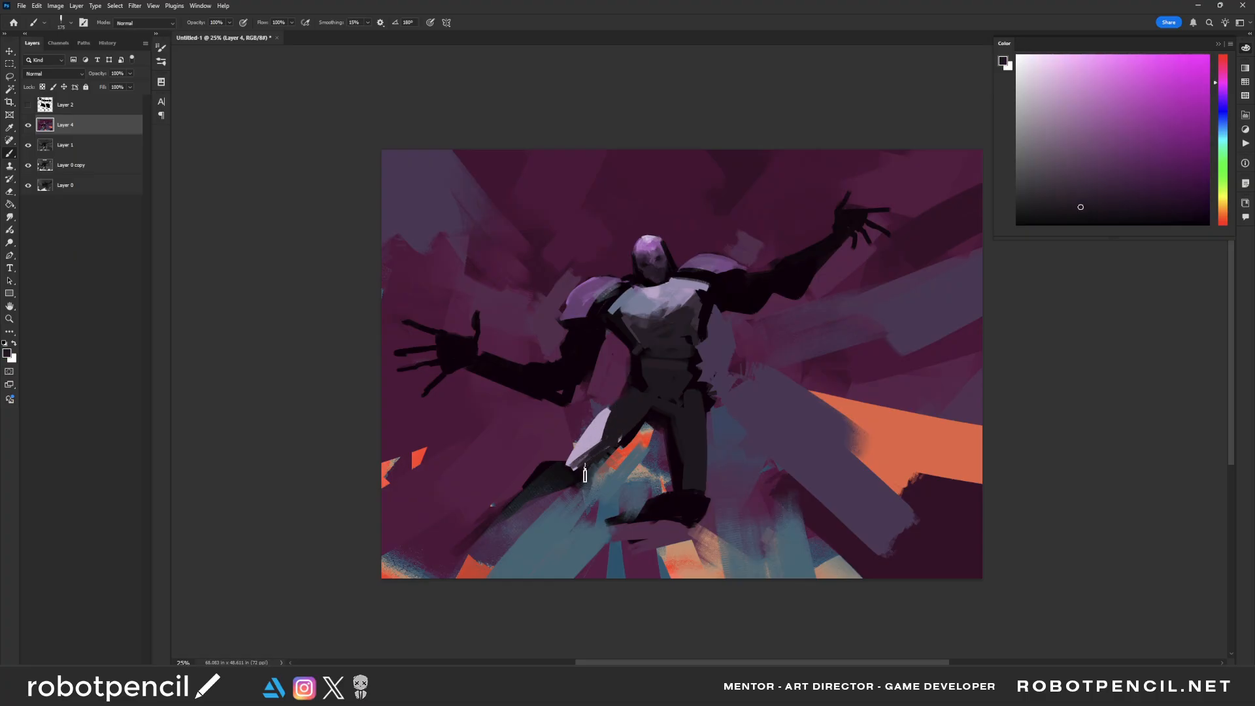
Step: Touch up the chest plate with sampled blue-grey and paint purple rims along the lower edges of both shoulder pads
left_click(591, 451, "alt")
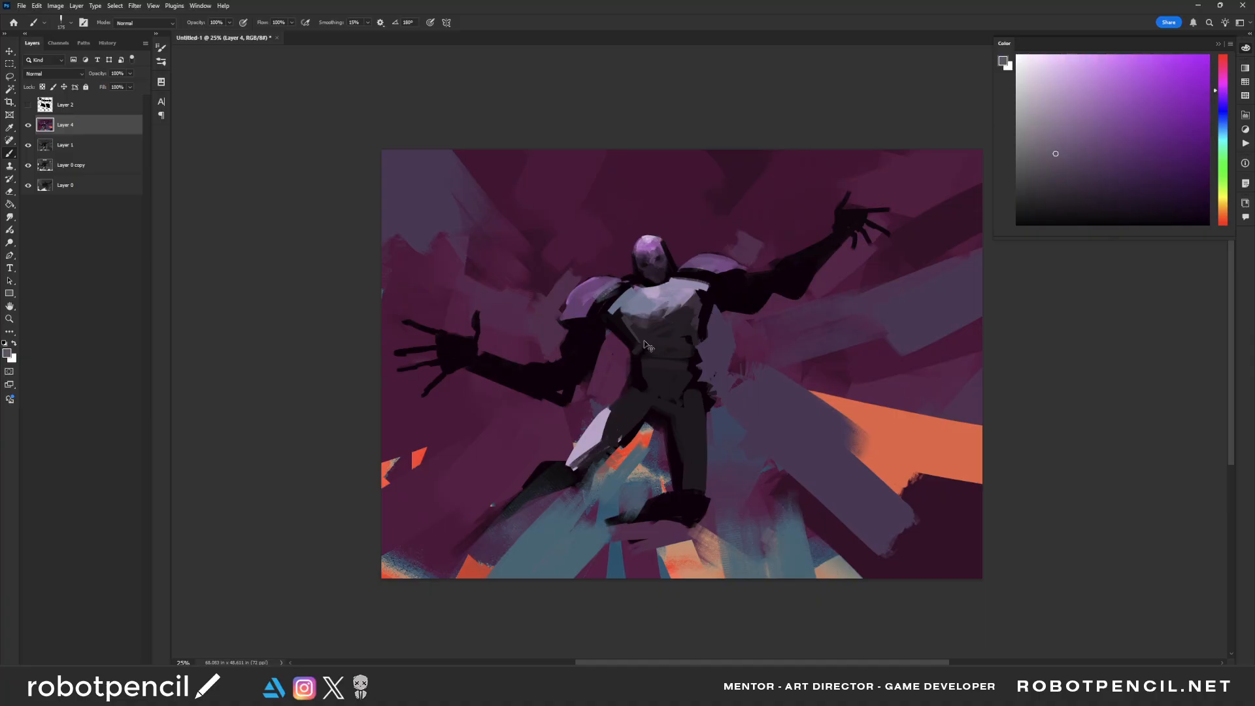
left_click(626, 295, "alt")
key("bracketright")
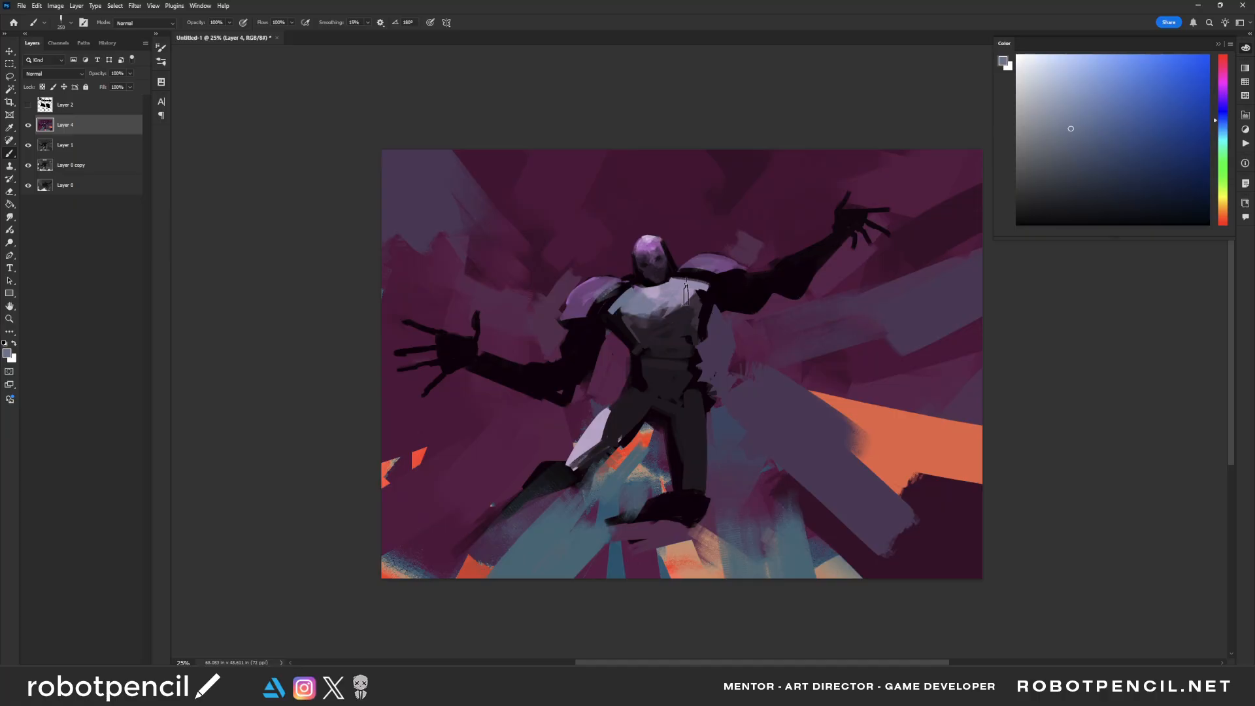
key("bracketleft")
key("bracketleft")
key("bracketleft")
key("bracketleft")
key("bracketleft")
left_click(602, 277, "alt")
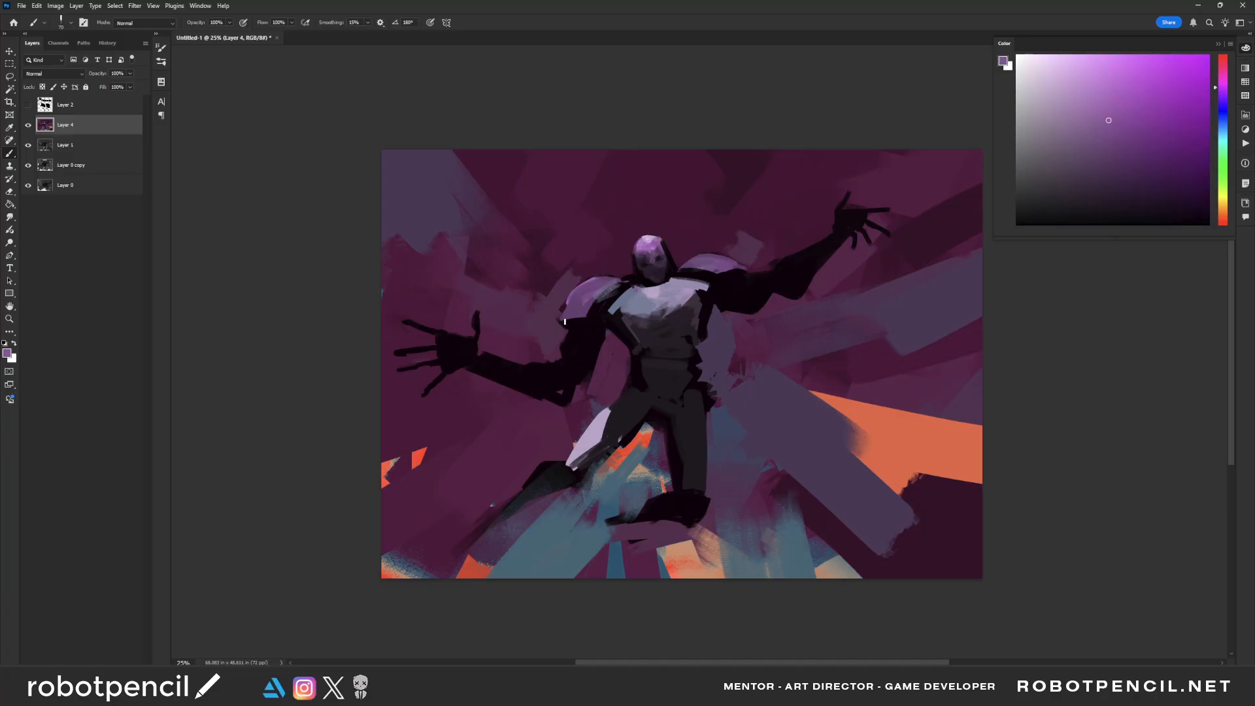
left_click_drag(565, 322, 591, 318)
left_click_drag(709, 282, 742, 272)
Step: Flip the canvas horizontally and refine the shoulder pads with sampled purple and near-black
key("ctrl+shift+h")
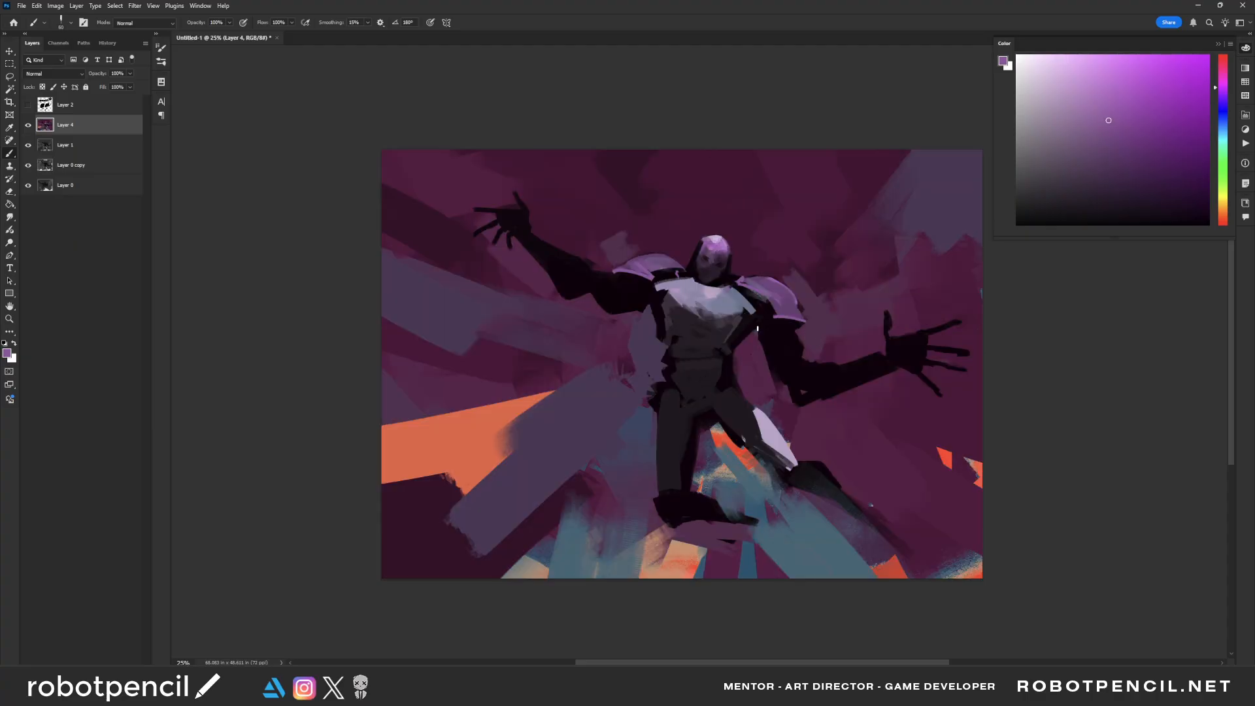
left_click(773, 277, "alt")
key("bracketright")
key("bracketright")
left_click(751, 294, "alt")
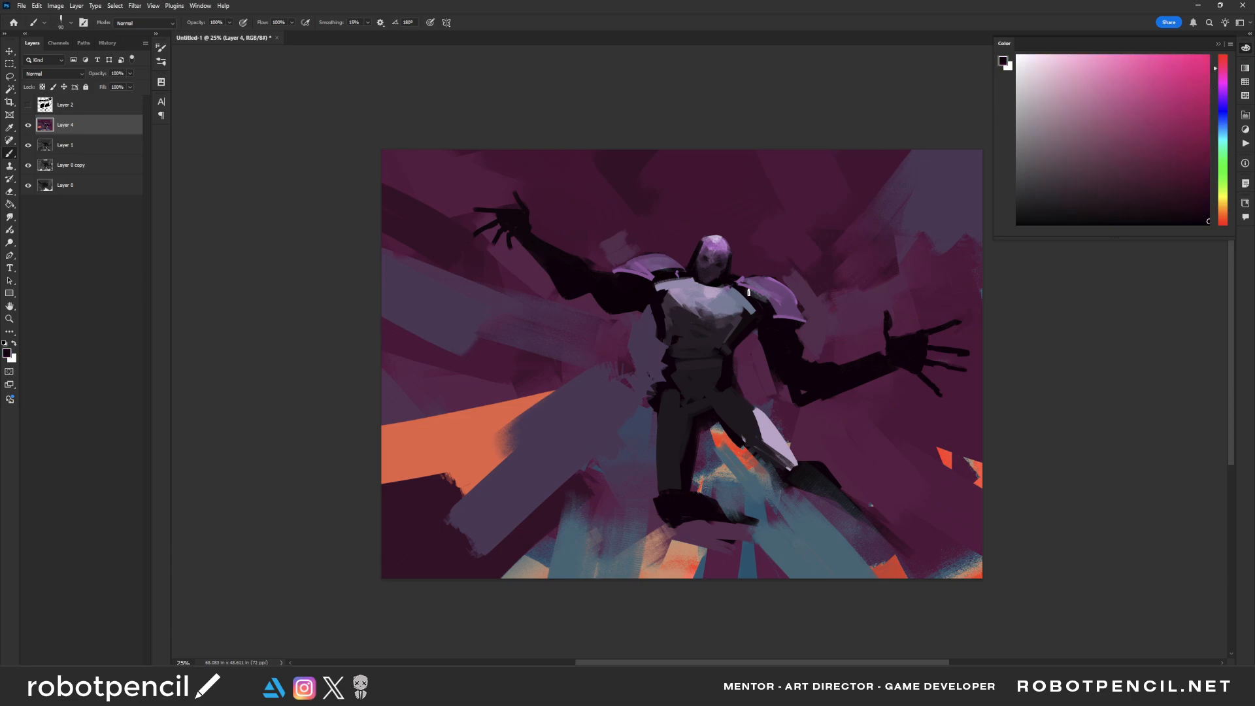
left_click(769, 292, "alt")
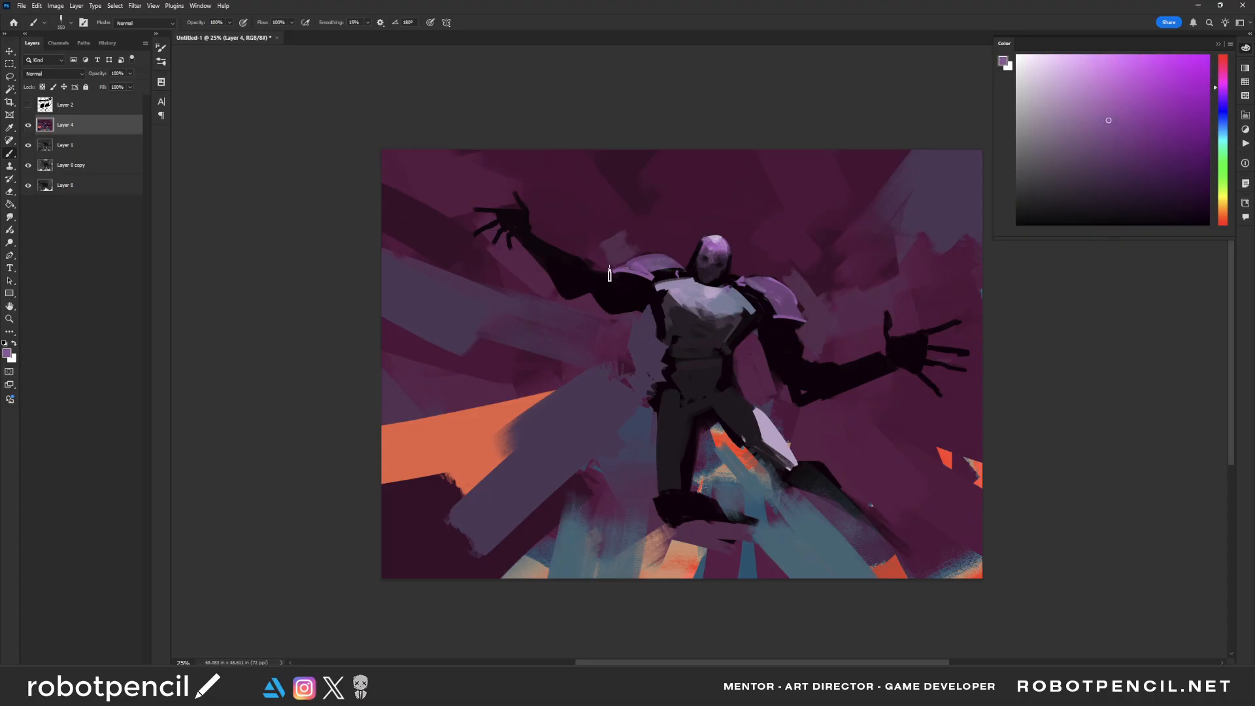
Step: Refine the side of the head with its sampled purple highlight and darker tones
left_click(706, 245, "alt")
left_click_drag(699, 247, 692, 260)
left_click(694, 262, "alt")
left_click(660, 312, "alt")
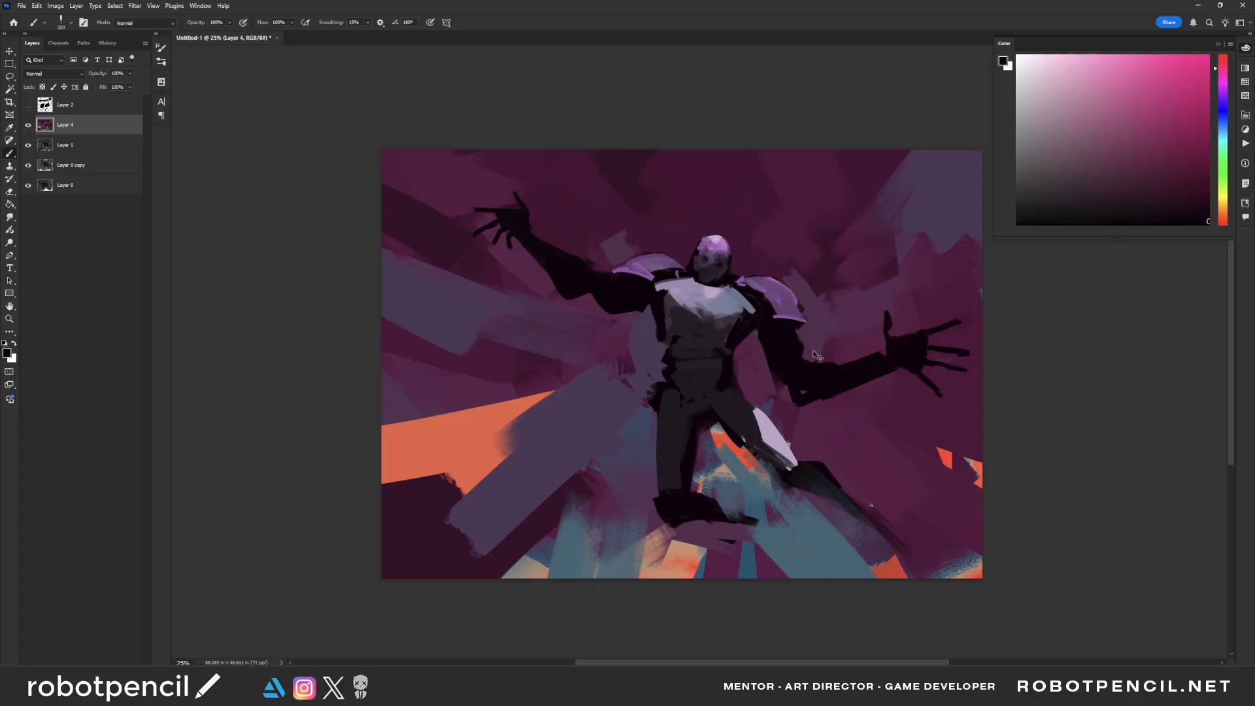
Step: Flip the canvas back and shade the upper arm below the shoulder pad with dark purple sampled from the pad
key("h")
left_click(641, 339, "alt")
left_click(572, 305, "alt")
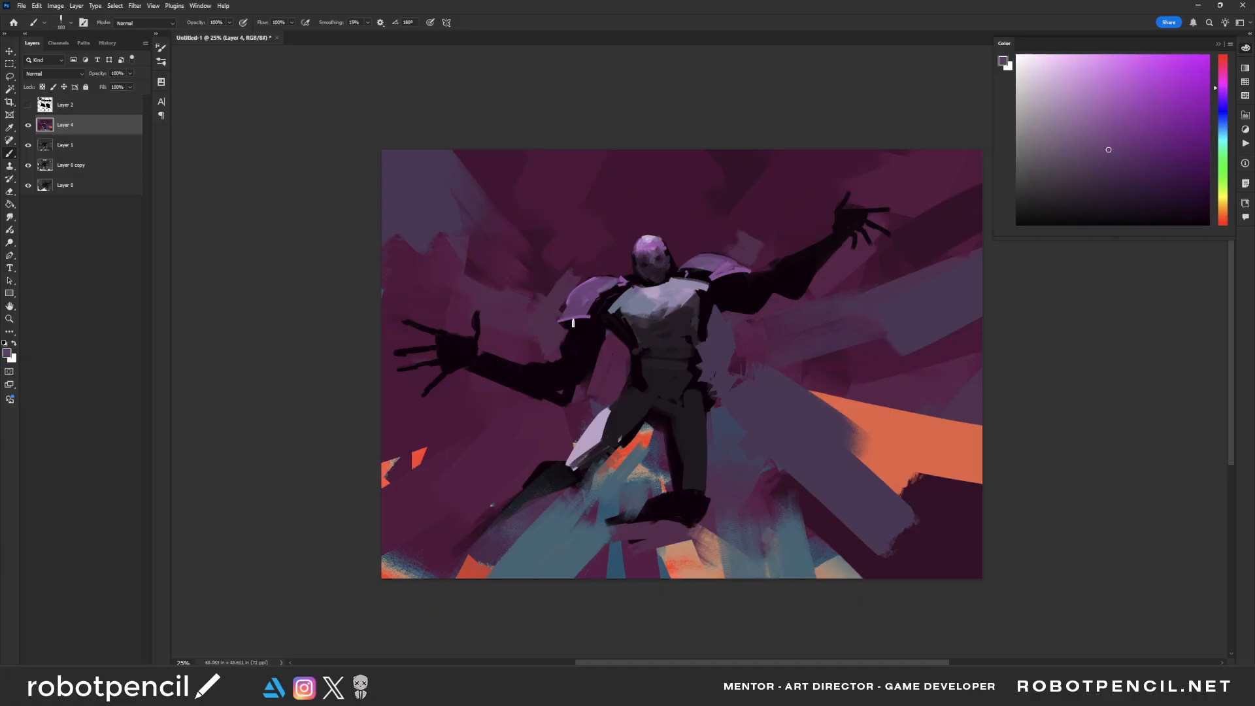
key("]")
key("]")
key("]")
key("]")
key("]")
left_click_drag(568, 330, 556, 359)
key("bracketright")
left_click(589, 332, "alt")
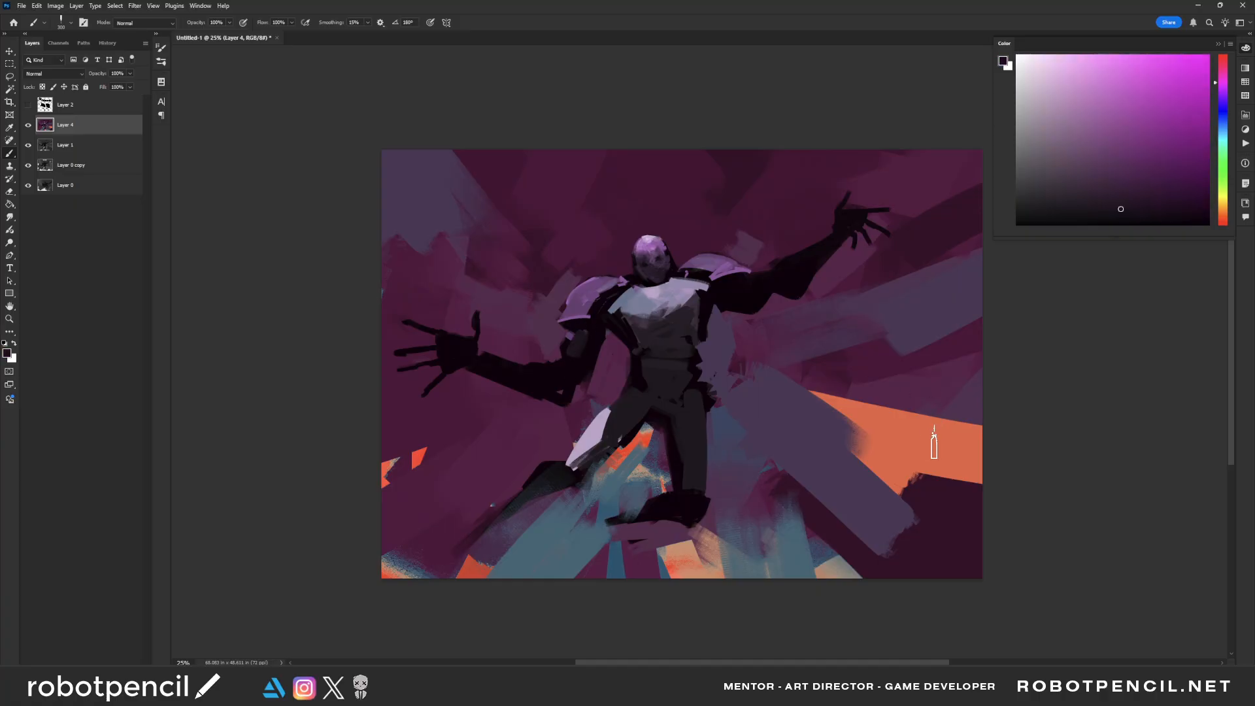
Step: Paint orange and red-orange accents on both shoulder pads and the bent arm, and flip the canvas horizontally
left_click(924, 432, "alt")
mouse_move(568, 333)
left_mouse_down()
mouse_move(600, 311)
mouse_move(570, 365)
mouse_move(569, 342)
mouse_move(562, 364)
mouse_move(497, 350)
mouse_move(573, 359)
mouse_move(576, 331)
mouse_move(570, 349)
mouse_move(621, 278)
mouse_move(608, 282)
mouse_move(595, 299)
mouse_move(629, 267)
mouse_move(590, 312)
mouse_move(609, 283)
mouse_move(588, 306)
mouse_move(678, 248)
mouse_move(636, 267)
mouse_move(628, 286)
mouse_move(602, 288)
mouse_move(706, 266)
mouse_move(691, 261)
mouse_move(752, 277)
left_mouse_up()
left_click(584, 330, "alt")
left_click(1174, 68)
key("ctrl+z")
key("bracketleft")
key("bracketleft")
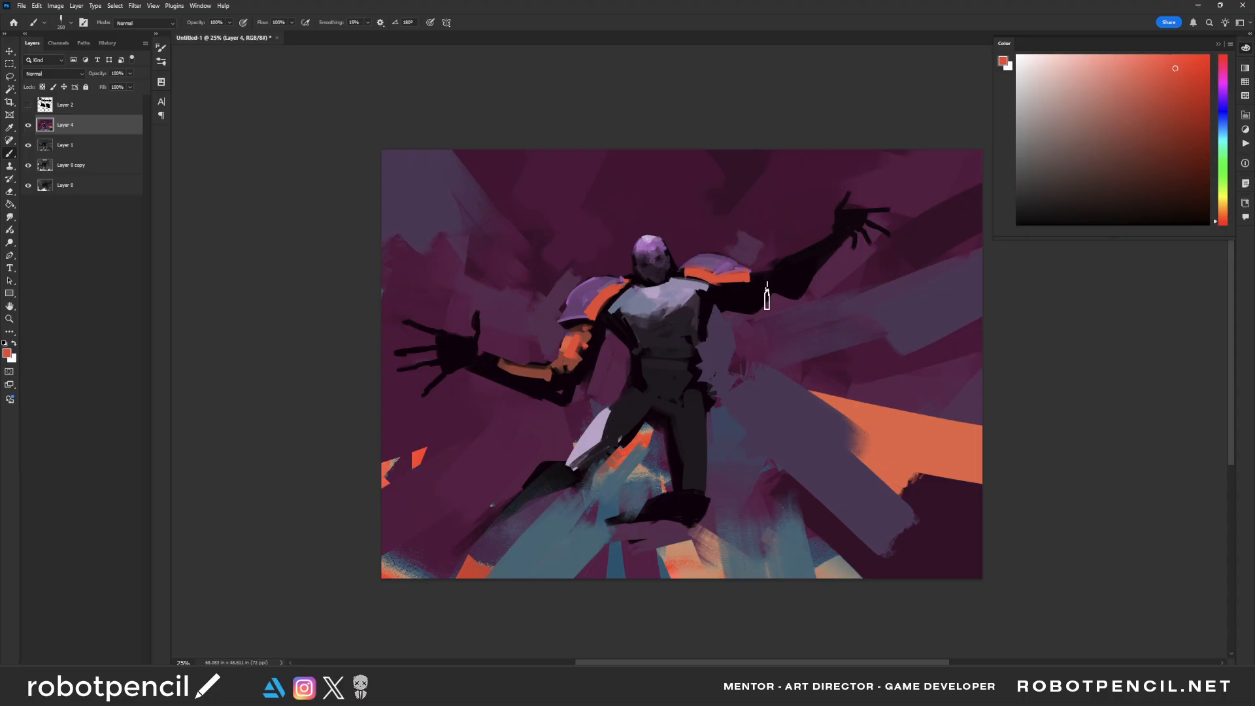
key("ctrl+shift+h")
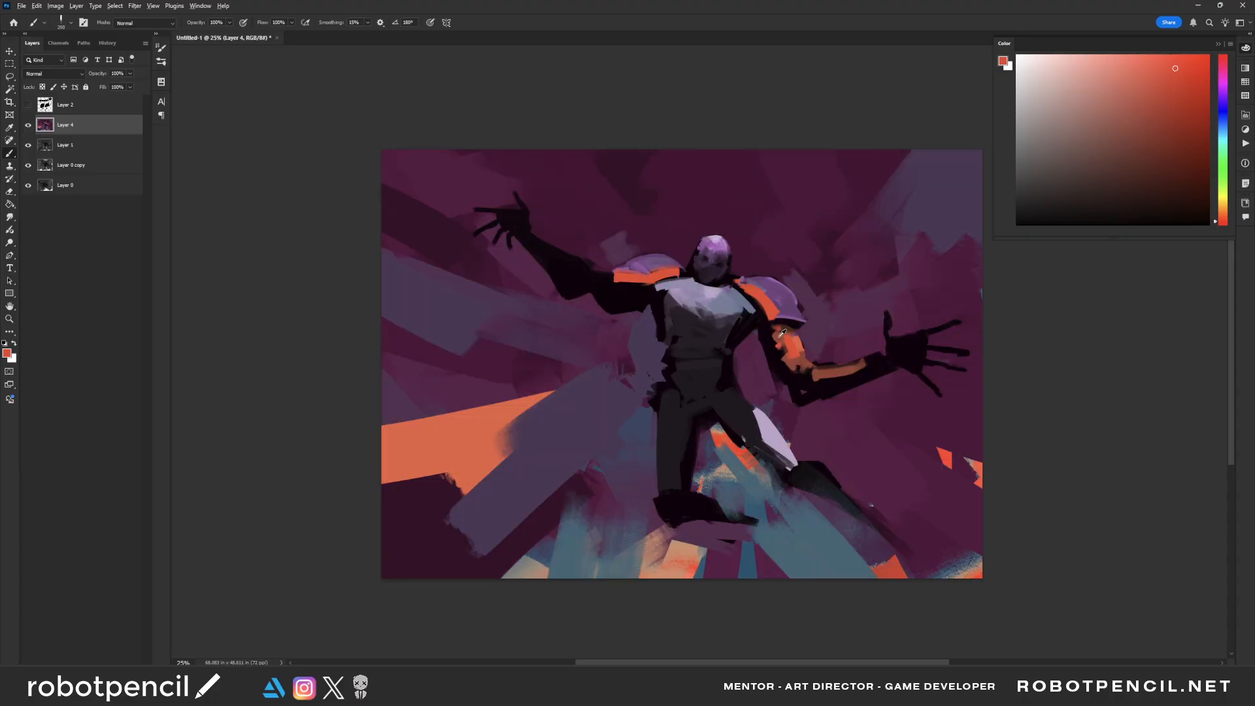
Step: Paint a muted orange patch on the raised upper arm with colour sampled from the bent arm
left_click(779, 337, "alt")
key("bracketleft")
key("bracketleft")
key("bracketleft")
mouse_move(621, 284)
left_mouse_down()
mouse_move(647, 282)
mouse_move(606, 280)
left_mouse_up()
key("bracketright")
key("bracketright")
key("bracketright")
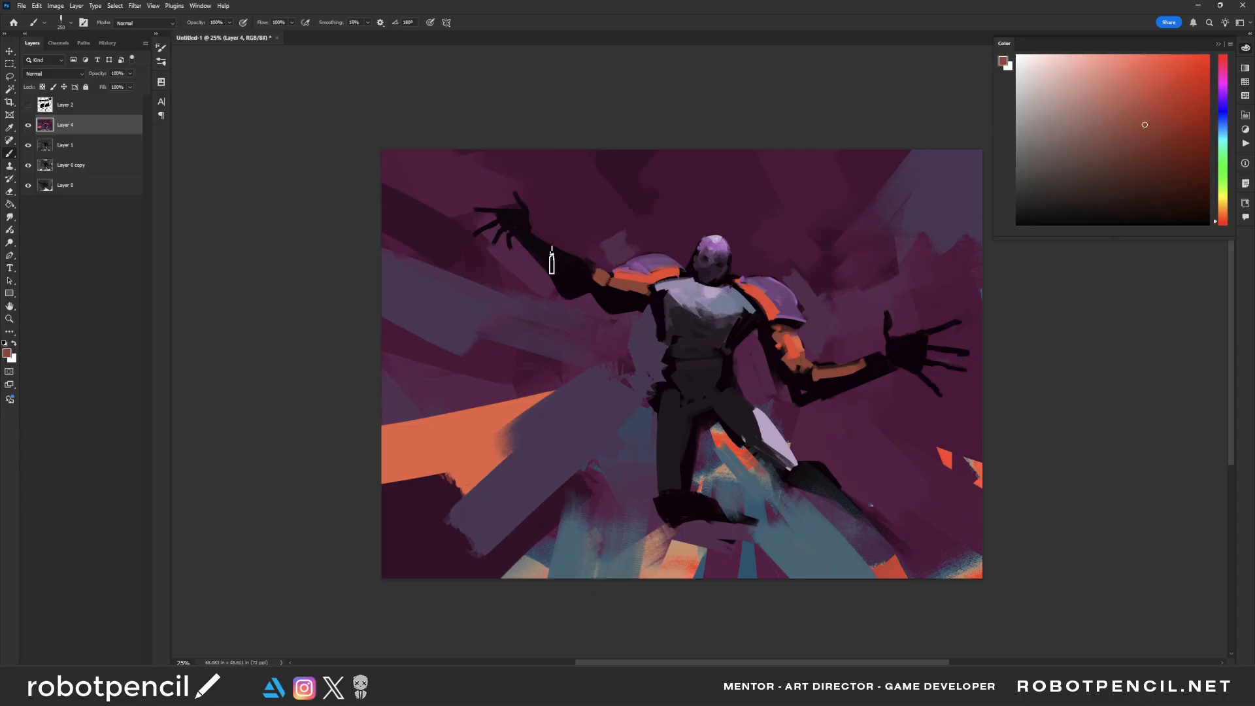
Step: Paint a muted orange plane along the raised forearm and flip the canvas horizontally
key("bracketright")
key("bracketright")
mouse_move(526, 238)
left_mouse_down()
mouse_move(591, 260)
mouse_move(570, 285)
left_mouse_up()
key("ctrl+z")
key("ctrl+z")
key("bracketleft")
key("bracketleft")
left_click_drag(537, 246, 587, 278)
key("h")
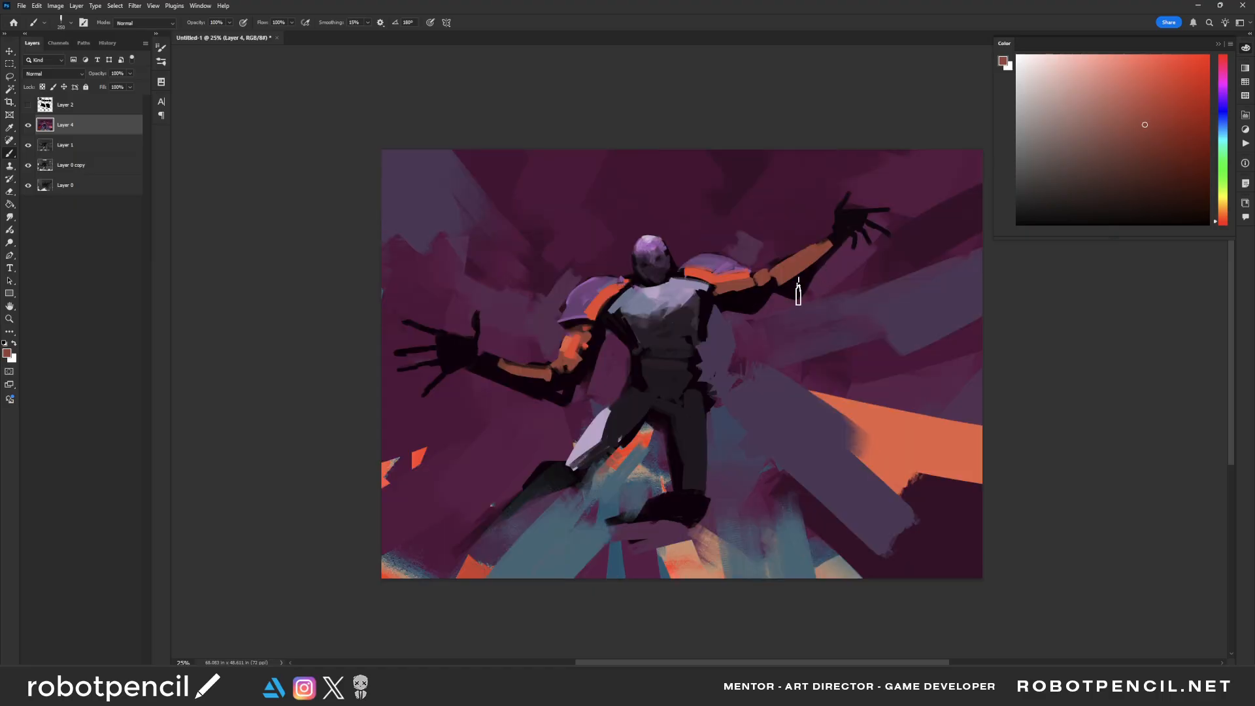
Step: Separate the raised forearm from the upper arm with a near-black band at the elbow
left_click(771, 283, "alt")
left_click_drag(778, 268, 773, 278)
key("bracketleft")
key("bracketleft")
key("bracketleft")
key("bracketleft")
key("bracketleft")
key("bracketleft")
key("bracketleft")
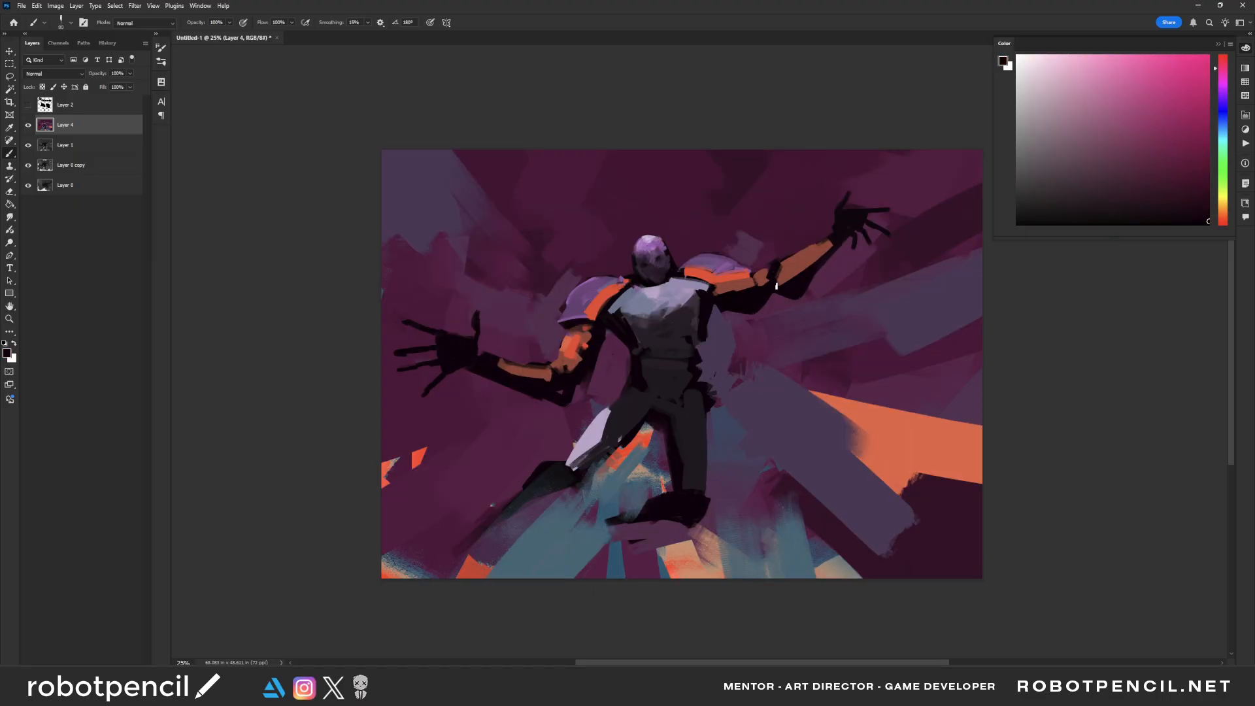
Step: Add thin dark panel lines to the chest and shoulder pads, and flip the canvas back
left_click(777, 249, "alt")
left_click(755, 273, "alt")
key("ctrl+shift+h")
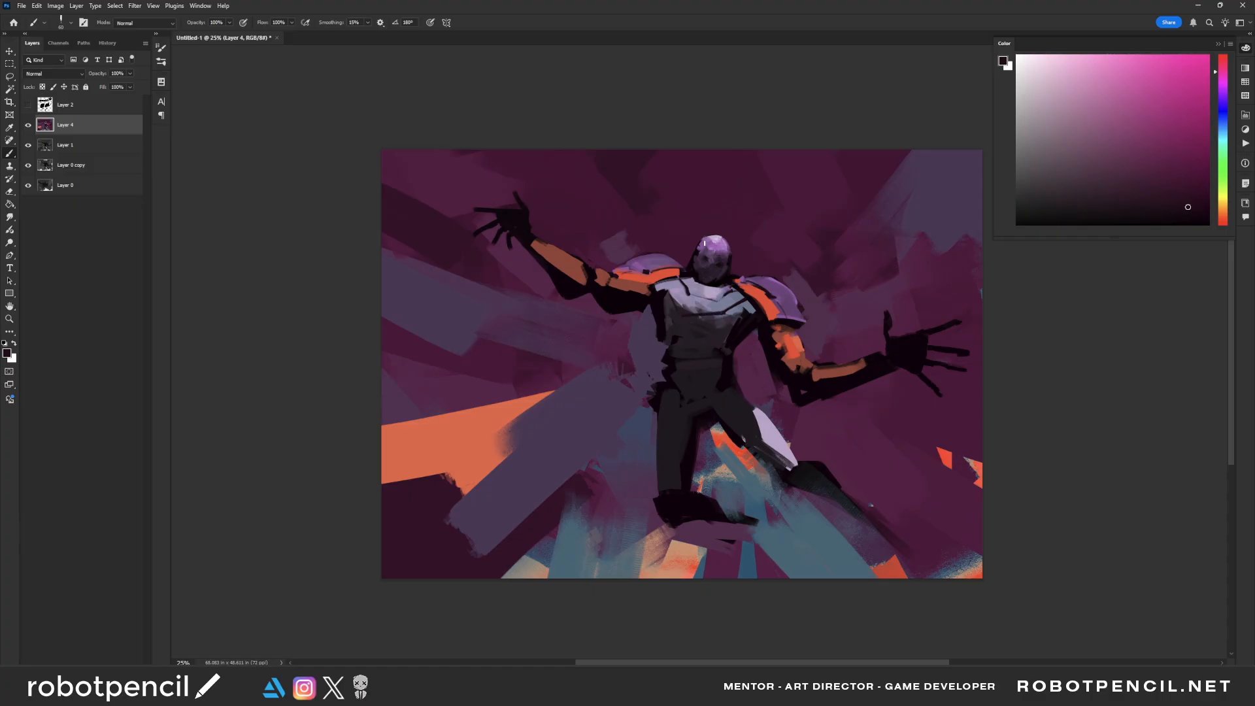
Step: Smooth and refine the head's planes with light and dark purples sampled from the face
left_click(697, 255, "alt")
left_click(702, 247, "alt")
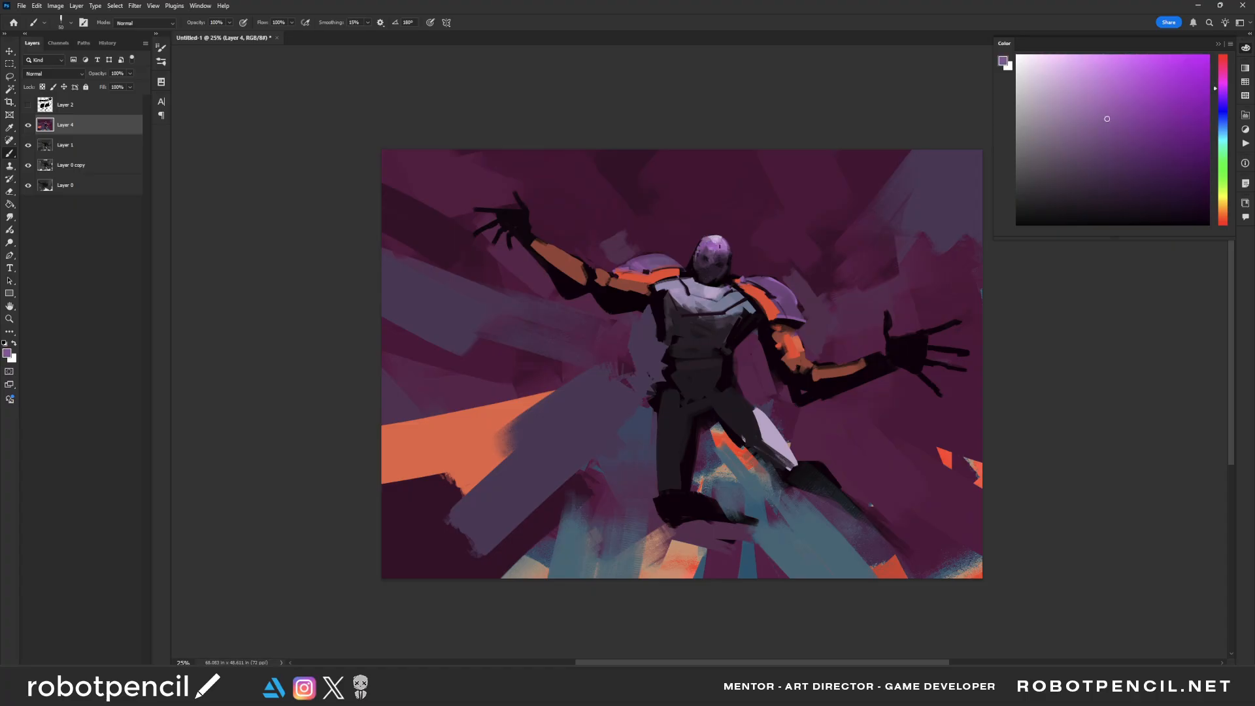
left_click(716, 250, "alt")
left_click(715, 252, "alt")
left_click(722, 251, "alt")
key("bracketleft")
left_click(723, 258, "alt")
key("bracketleft")
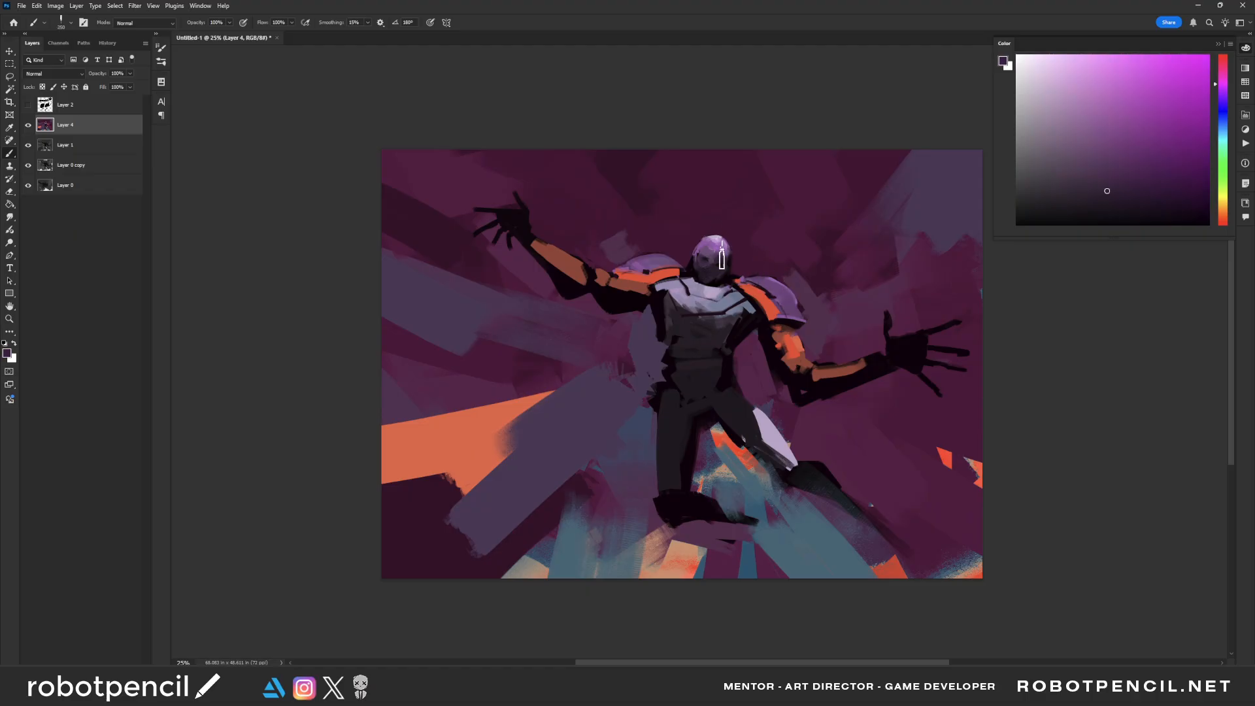
left_click(717, 256, "alt")
key("bracketleft")
left_click(724, 248, "alt")
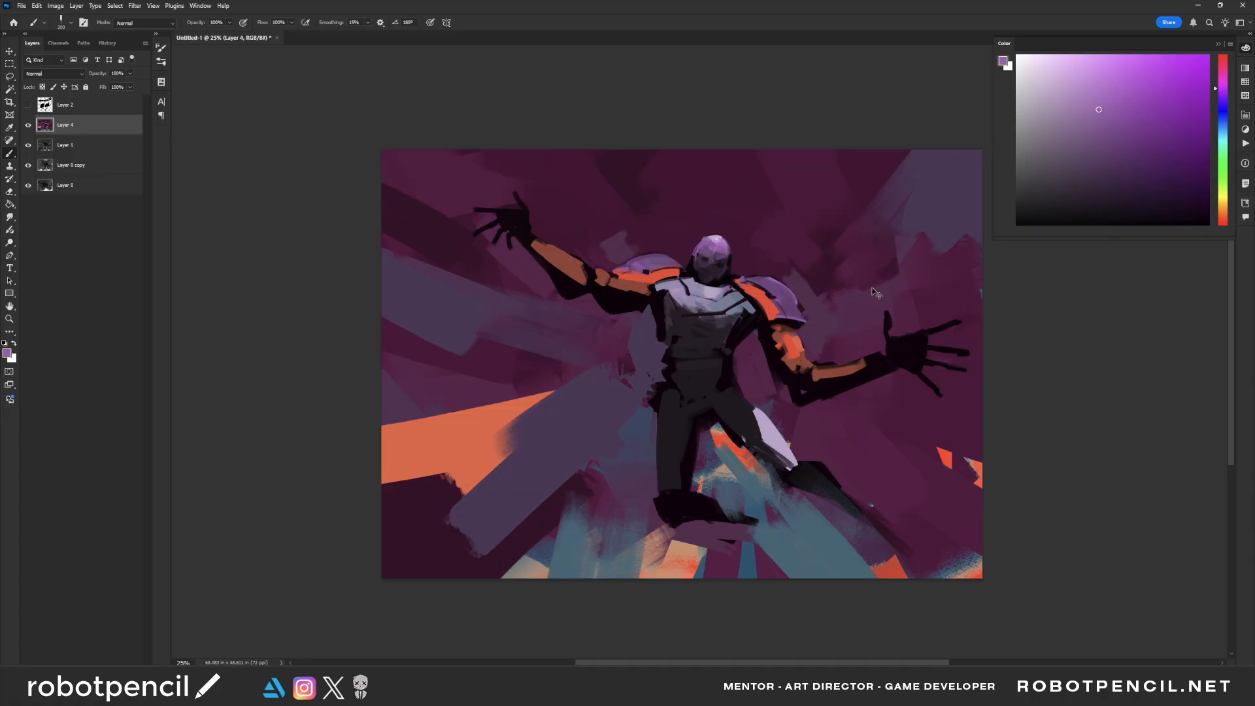
Step: Flip the canvas and draw near-black lines along the orange trim of both shoulder pads
key("ctrl+shift+h")
left_click(645, 256, "alt")
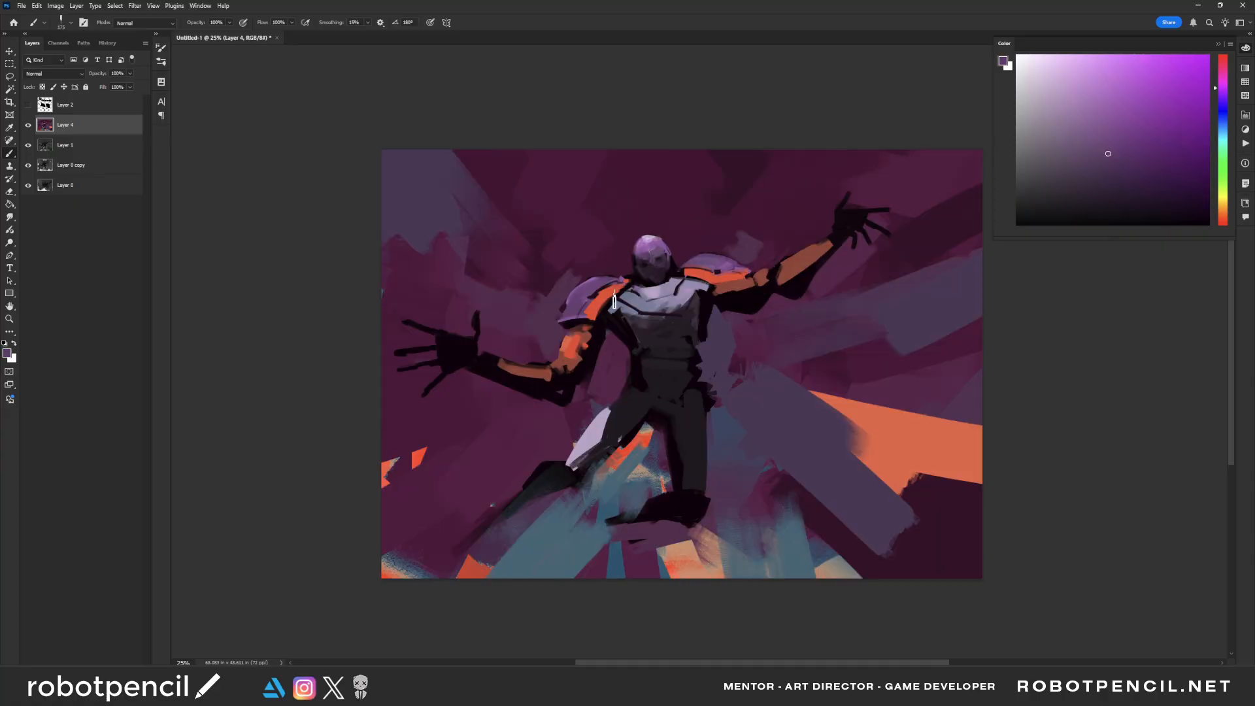
left_click(630, 282, "alt")
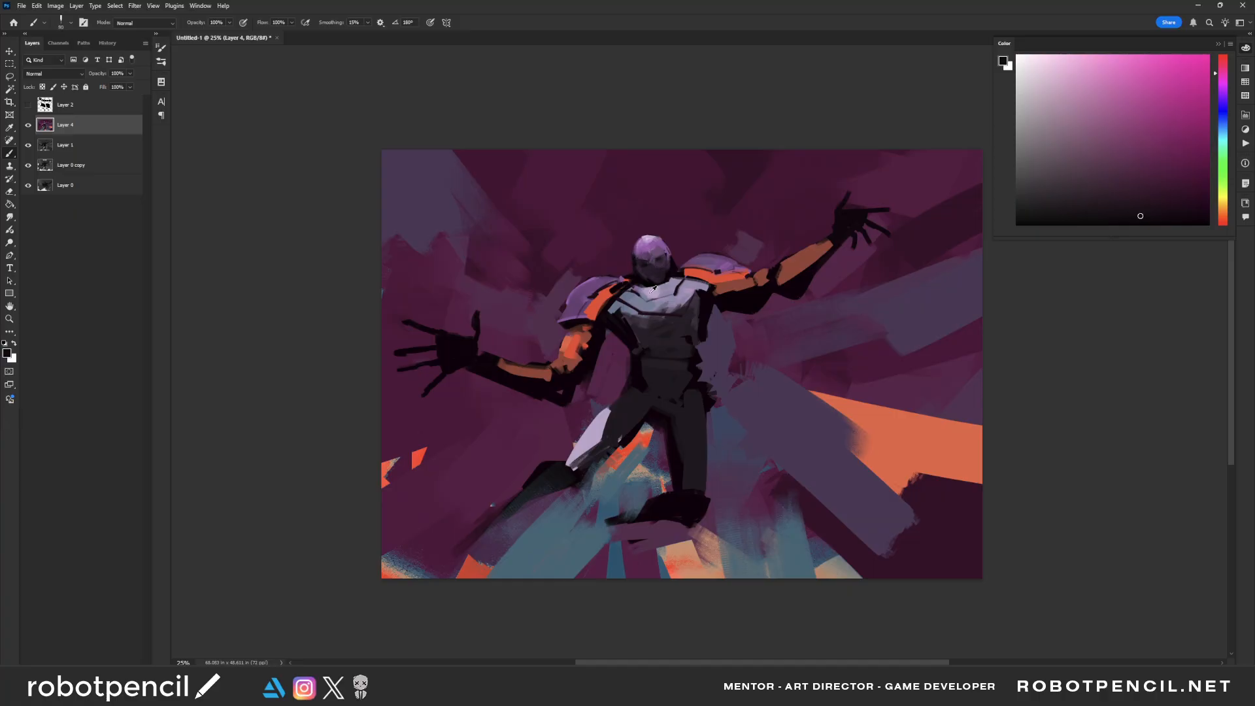
left_click(624, 289, "alt")
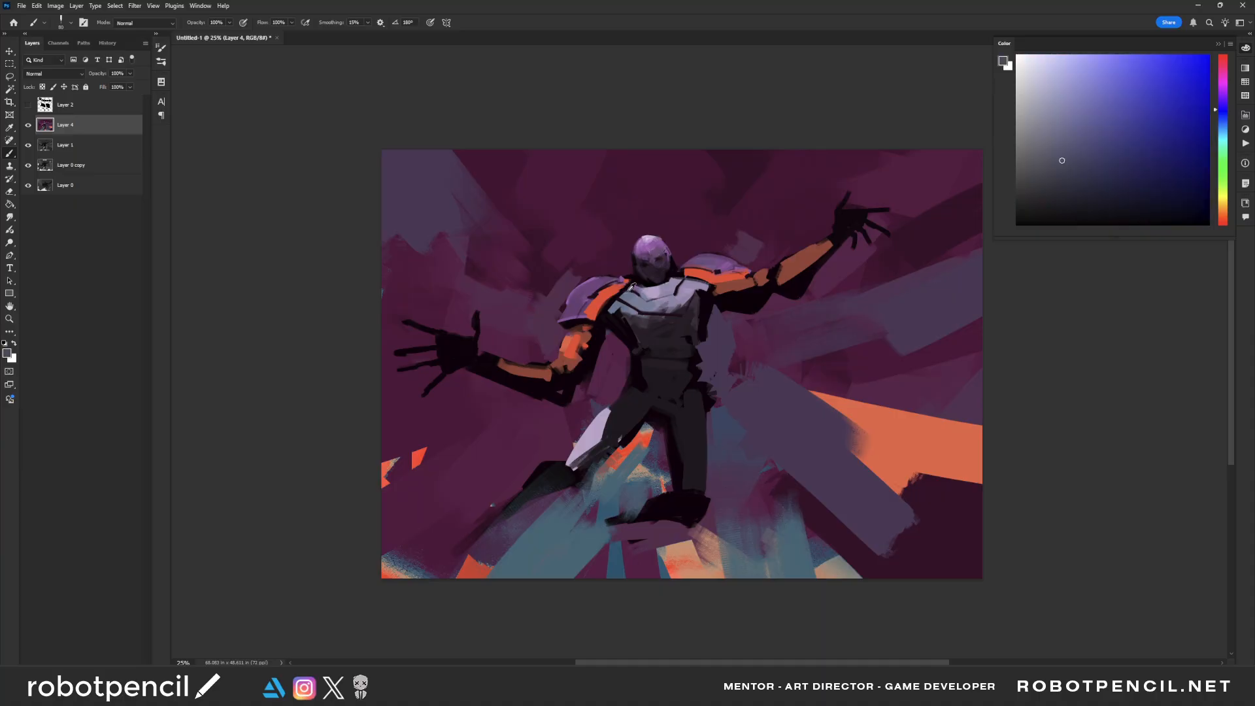
left_click(631, 283, "alt")
left_click_drag(623, 287, 591, 319)
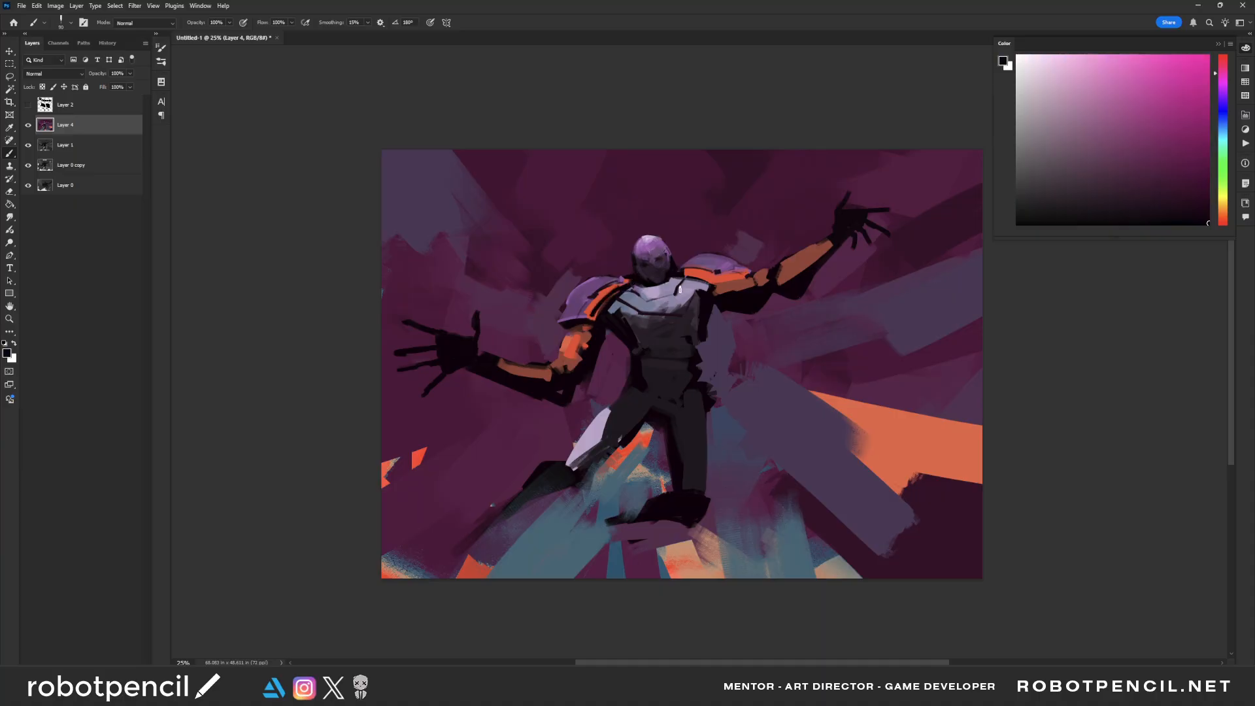
left_click_drag(704, 278, 723, 289)
Step: Cover most of the lavender highlight on the trailing leg with near-black using a larger brush
key("bracketright")
key("bracketright")
key("bracketright")
key("bracketright")
key("bracketright")
left_click_drag(598, 434, 562, 480)
key("bracketright")
key("bracketright")
key("bracketright")
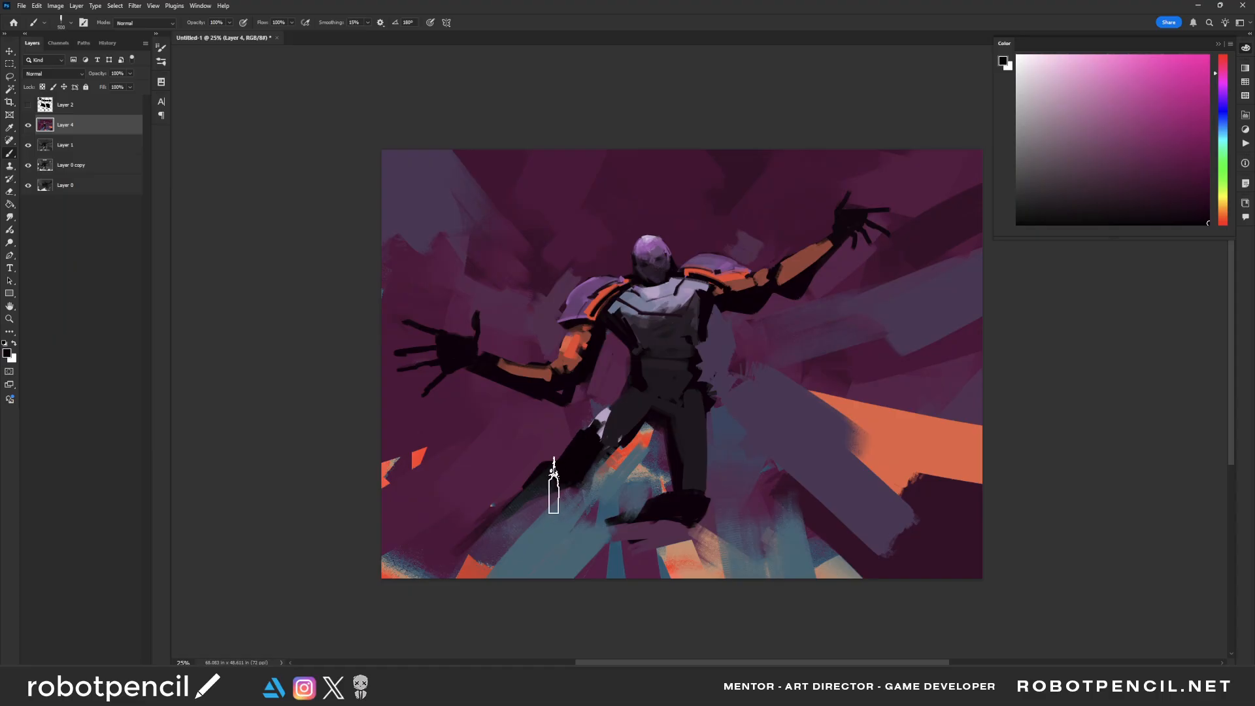
Step: Paint near-black vertical guards on both sides of the head, flipping the canvas between them
key("bracketleft")
key("bracketleft")
key("bracketleft")
key("bracketleft")
key("bracketleft")
key("bracketleft")
left_click_drag(630, 258, 645, 285)
key("ctrl+f")
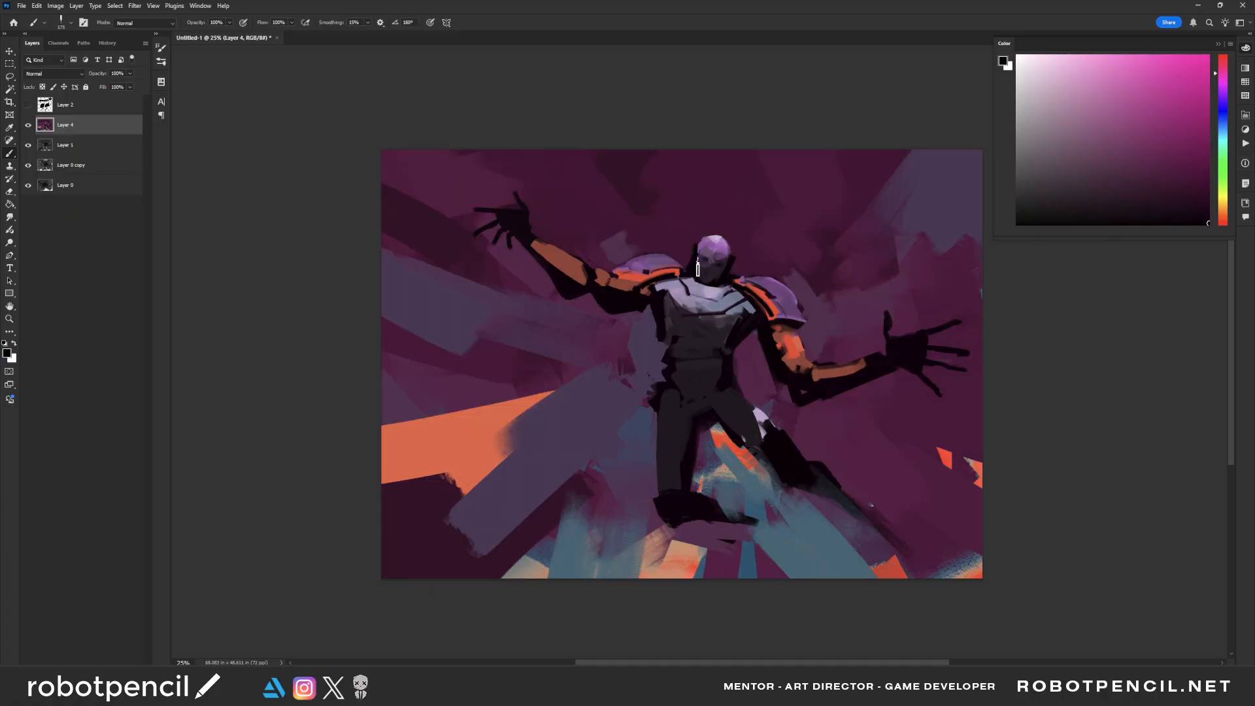
left_click_drag(695, 234, 692, 269)
Step: Reshape the raised open hand into a dark fist holding a long near-black weapon shaft reaching the upper canvas edge
left_click(479, 247, "alt")
mouse_move(475, 219)
left_mouse_down()
mouse_move(484, 187)
mouse_move(504, 243)
mouse_move(488, 230)
mouse_move(528, 205)
mouse_move(497, 189)
mouse_move(517, 188)
mouse_move(501, 194)
mouse_move(511, 199)
mouse_move(437, 88)
left_mouse_up()
left_click(551, 195, "alt")
left_click(519, 224, "alt")
key("ctrl+z")
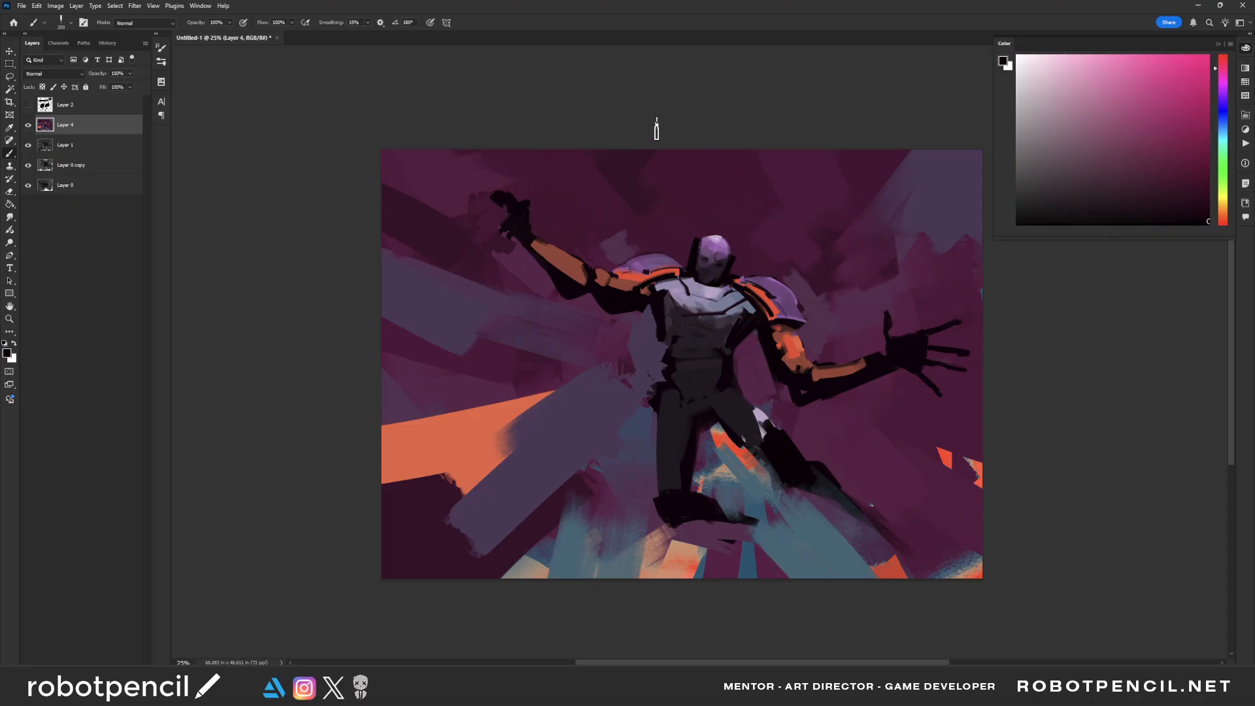
mouse_move(653, 148)
left_mouse_down()
mouse_move(644, 196)
mouse_move(501, 182)
mouse_move(498, 247)
left_mouse_up()
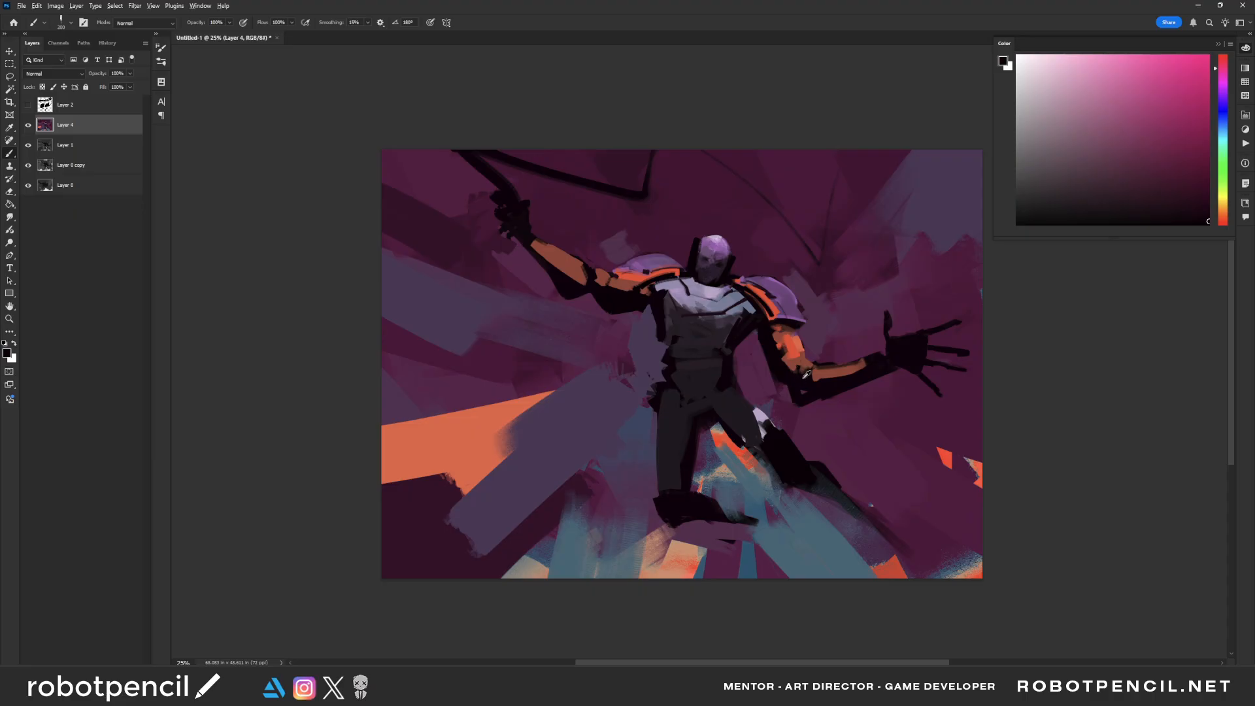
Step: Replace the lower arm and open hand with a large near-black mass with two curving prongs
left_click(833, 342, "alt")
left_click_drag(826, 380, 808, 399)
key("bracketright")
key("bracketright")
key("bracketright")
key("bracketright")
left_click_drag(908, 323, 827, 359)
mouse_move(964, 353)
left_mouse_down()
mouse_move(778, 384)
mouse_move(806, 347)
mouse_move(782, 348)
mouse_move(773, 418)
mouse_move(801, 337)
mouse_move(837, 330)
mouse_move(910, 372)
left_mouse_up()
left_click(756, 318, "alt")
key("bracketleft")
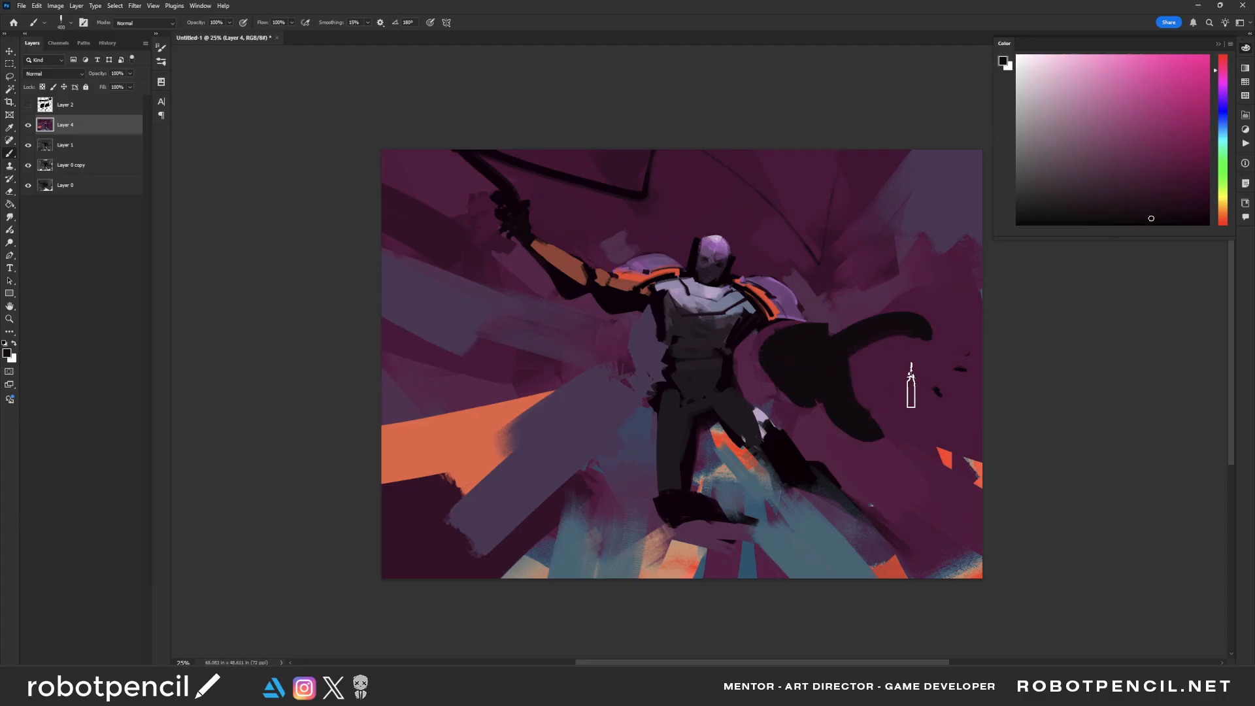
Step: Join the prongs into a thick near-black ring and undo the extra strokes
left_click_drag(922, 323, 869, 421)
key("bracketleft")
mouse_move(860, 393)
left_mouse_down()
mouse_move(898, 296)
mouse_move(906, 223)
left_mouse_up()
key("bracketleft")
key("bracketleft")
key("ctrl+z")
key("ctrl+z")
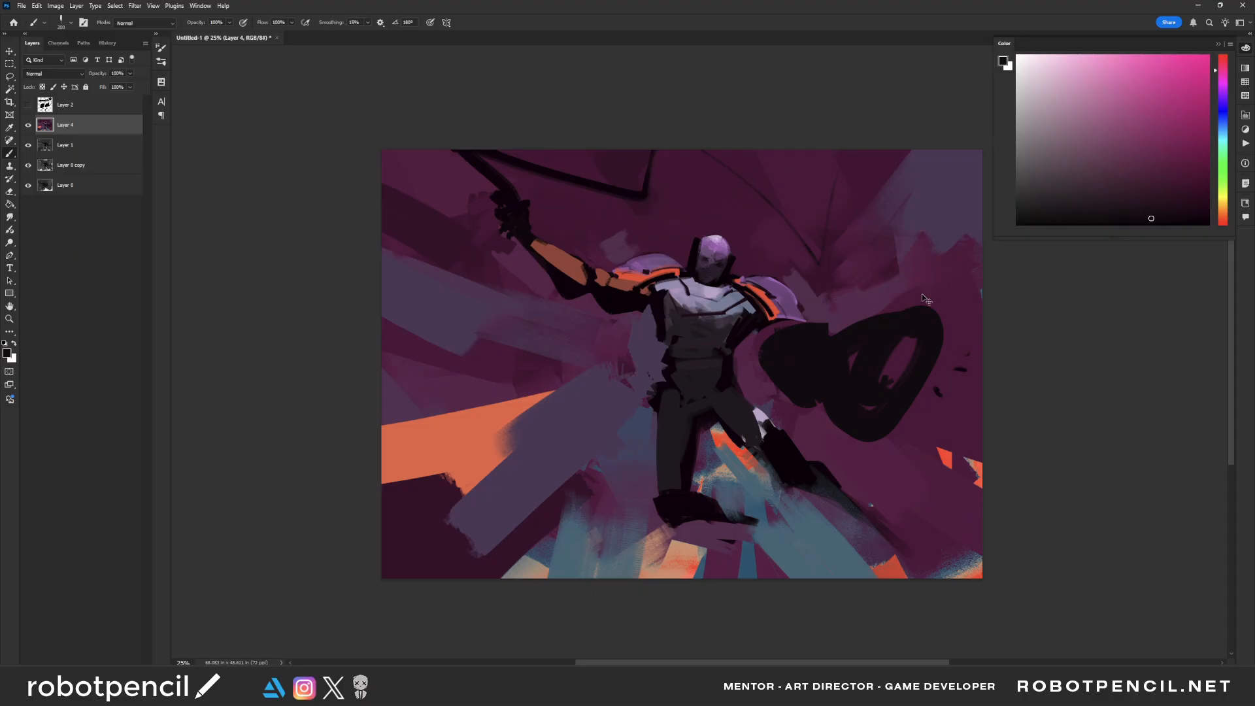
Step: Extend thick near-black limb-like strokes outward from the ring toward the canvas edges and the figure's feet
mouse_move(897, 314)
left_mouse_down()
mouse_move(879, 302)
mouse_move(894, 248)
left_mouse_up()
key("bracketright")
left_click_drag(946, 317, 999, 327)
mouse_move(918, 392)
left_mouse_down()
mouse_move(929, 438)
mouse_move(916, 497)
left_mouse_up()
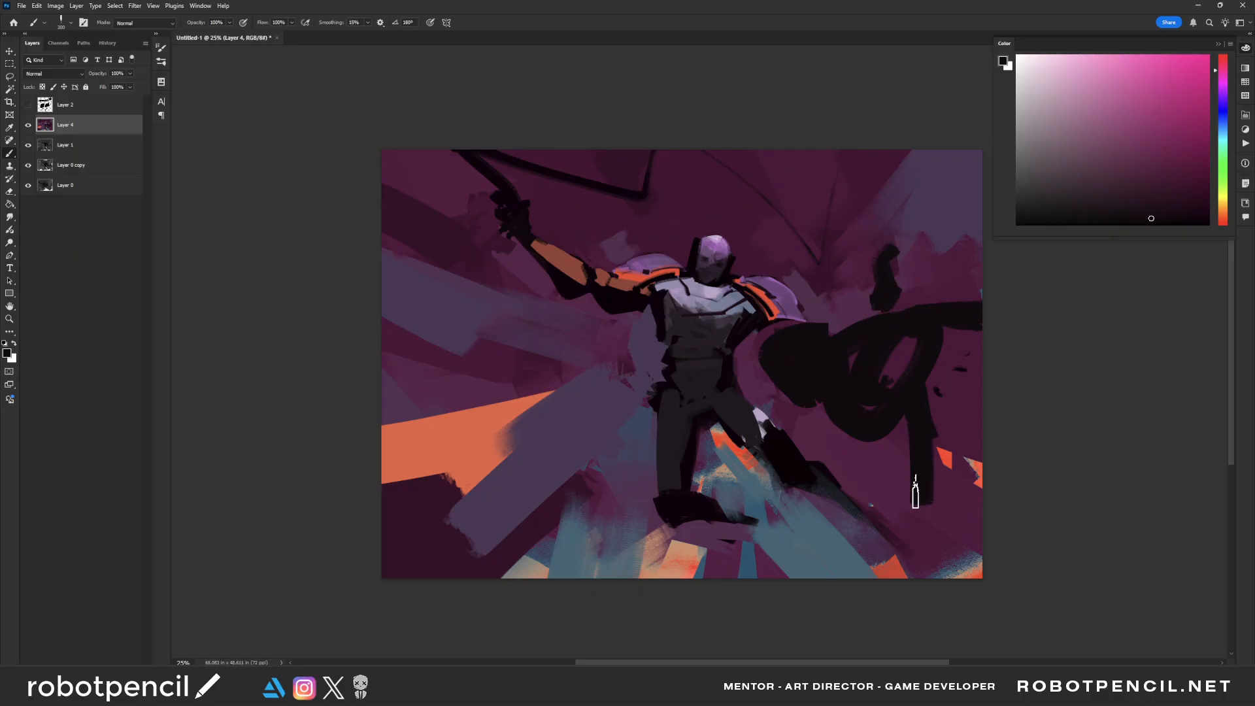
mouse_move(849, 445)
left_mouse_down()
mouse_move(837, 467)
mouse_move(758, 578)
left_mouse_up()
mouse_move(820, 408)
left_mouse_down()
mouse_move(722, 495)
mouse_move(655, 519)
left_mouse_up()
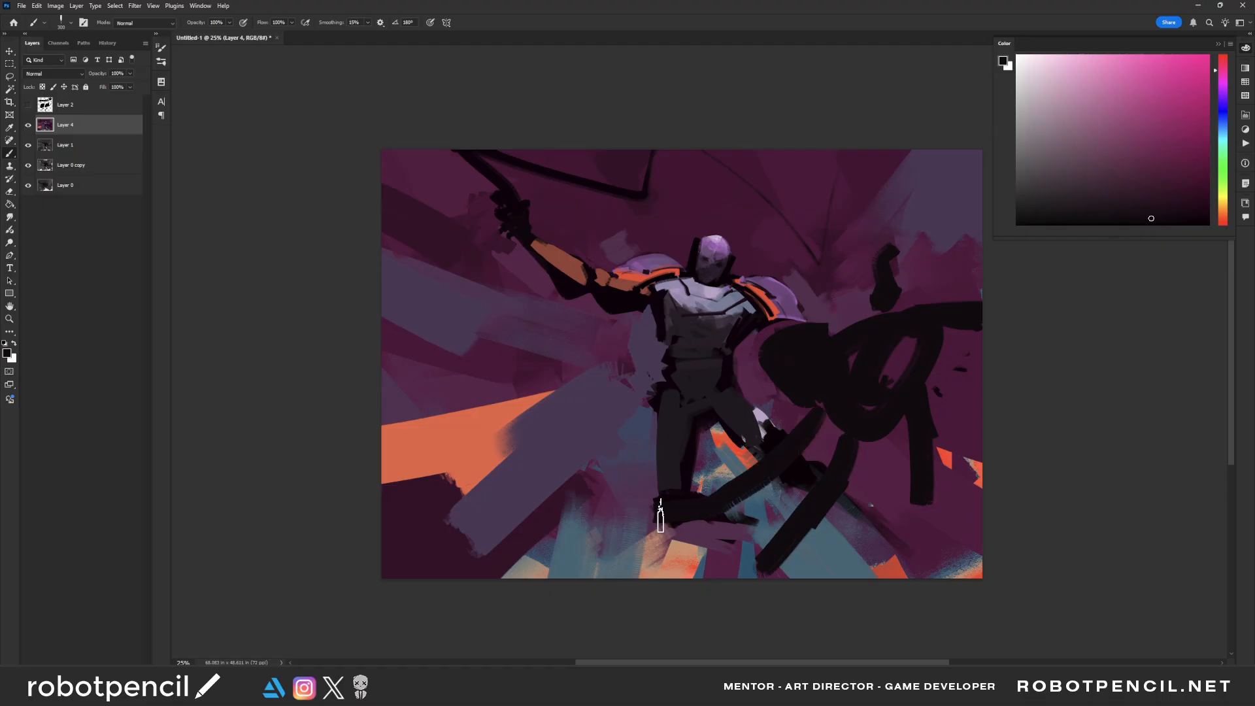
Step: Paint a large near-black ellipse over the orange and purple background shapes in the canvas's lower corner
mouse_move(459, 331)
left_mouse_down()
mouse_move(554, 322)
mouse_move(486, 392)
mouse_move(475, 369)
mouse_move(515, 392)
mouse_move(425, 476)
mouse_move(458, 484)
left_mouse_up()
key("ctrl+z")
key("ctrl+z")
mouse_move(570, 436)
left_mouse_down()
mouse_move(513, 486)
mouse_move(357, 510)
mouse_move(610, 405)
mouse_move(517, 477)
mouse_move(422, 469)
mouse_move(583, 435)
mouse_move(386, 509)
mouse_move(547, 429)
mouse_move(485, 478)
mouse_move(405, 464)
mouse_move(604, 427)
mouse_move(528, 473)
left_mouse_up()
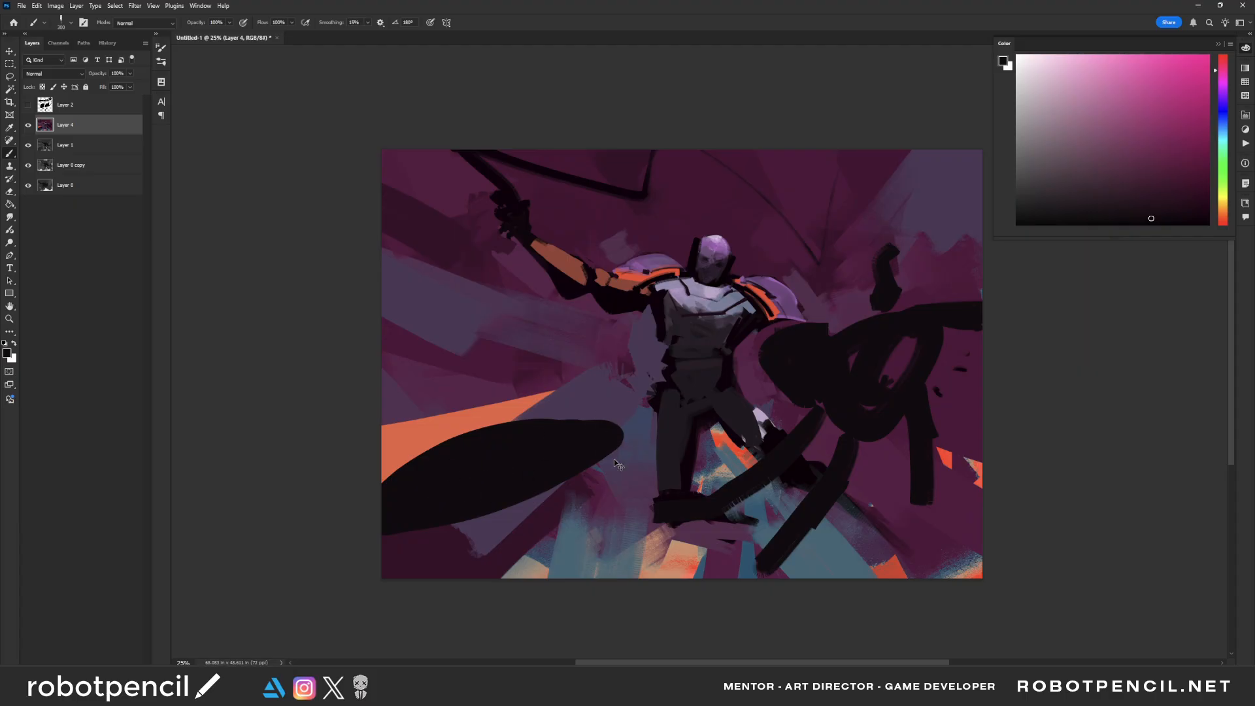
Step: Try to repaint the standing leg as a raised near-black knee with sampled background blue and purple on the flipped canvas
key("ctrl+shift+h")
left_click(733, 422, "alt")
left_click_drag(722, 379, 715, 477)
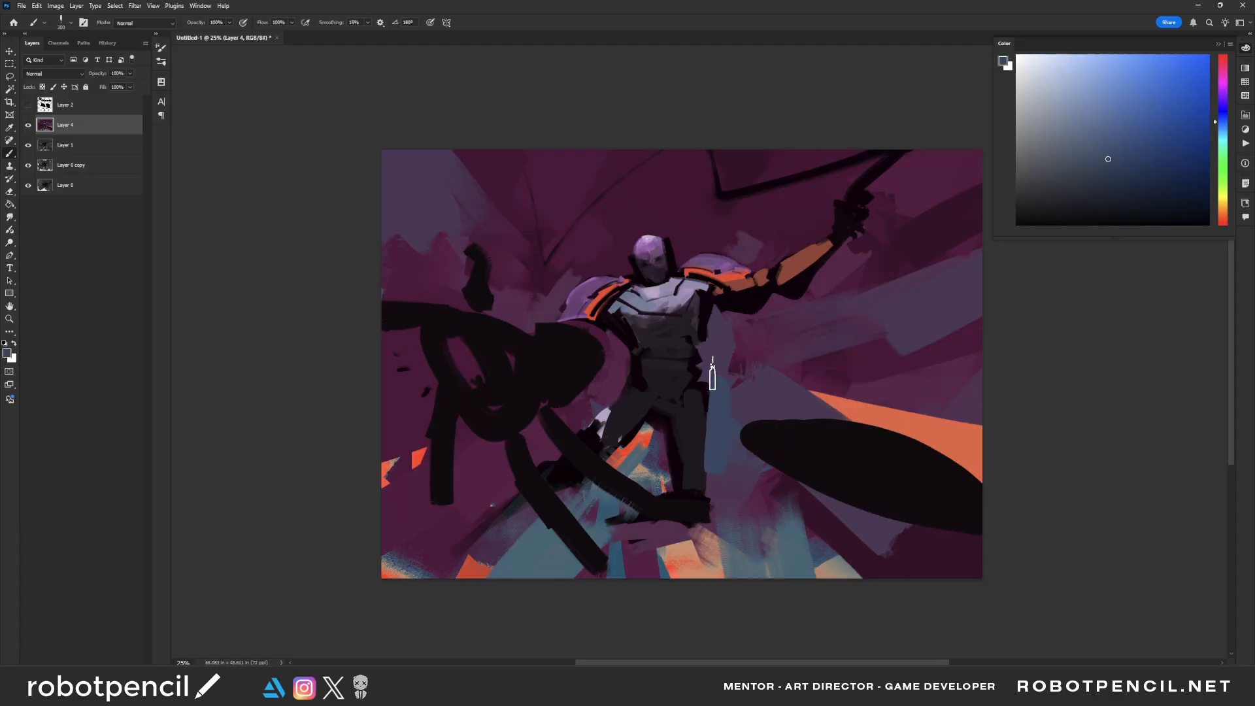
mouse_move(712, 373)
left_mouse_down()
mouse_move(700, 482)
mouse_move(660, 405)
mouse_move(695, 428)
mouse_move(723, 397)
mouse_move(664, 450)
mouse_move(680, 425)
mouse_move(638, 443)
left_mouse_up()
left_click(658, 443, "alt")
left_click(697, 373, "alt")
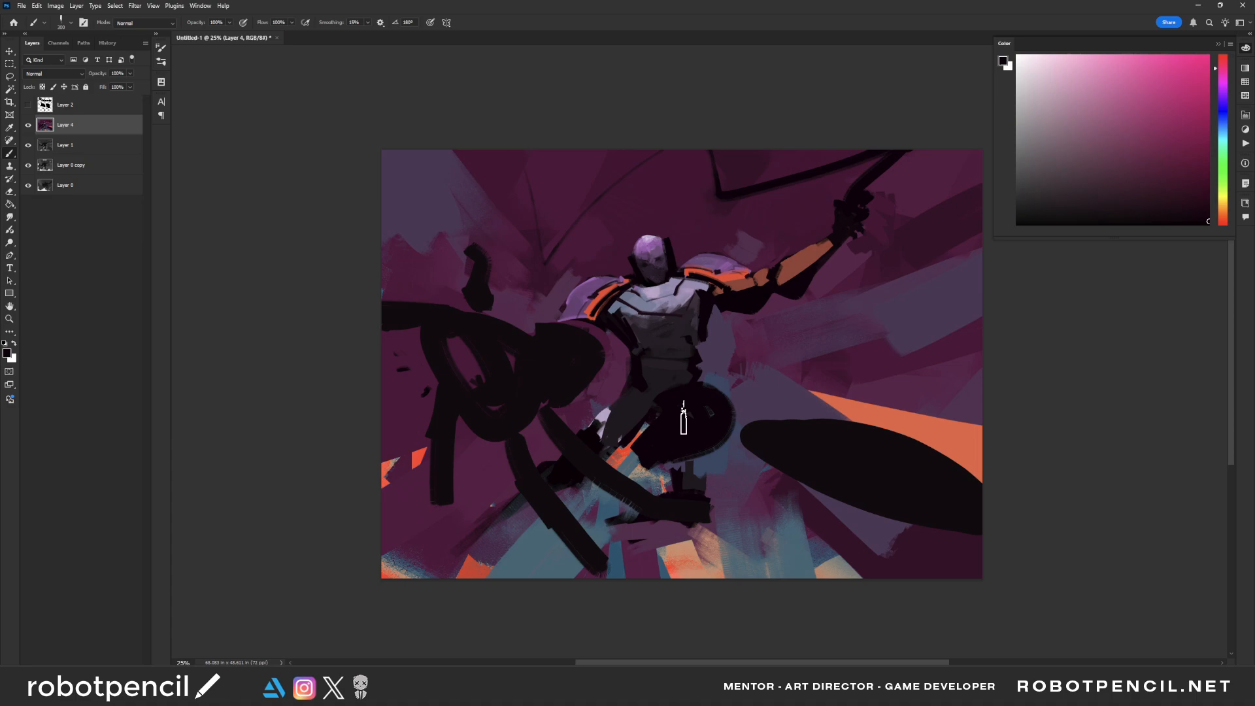
left_click(736, 368, "alt")
left_click_drag(708, 375, 737, 403)
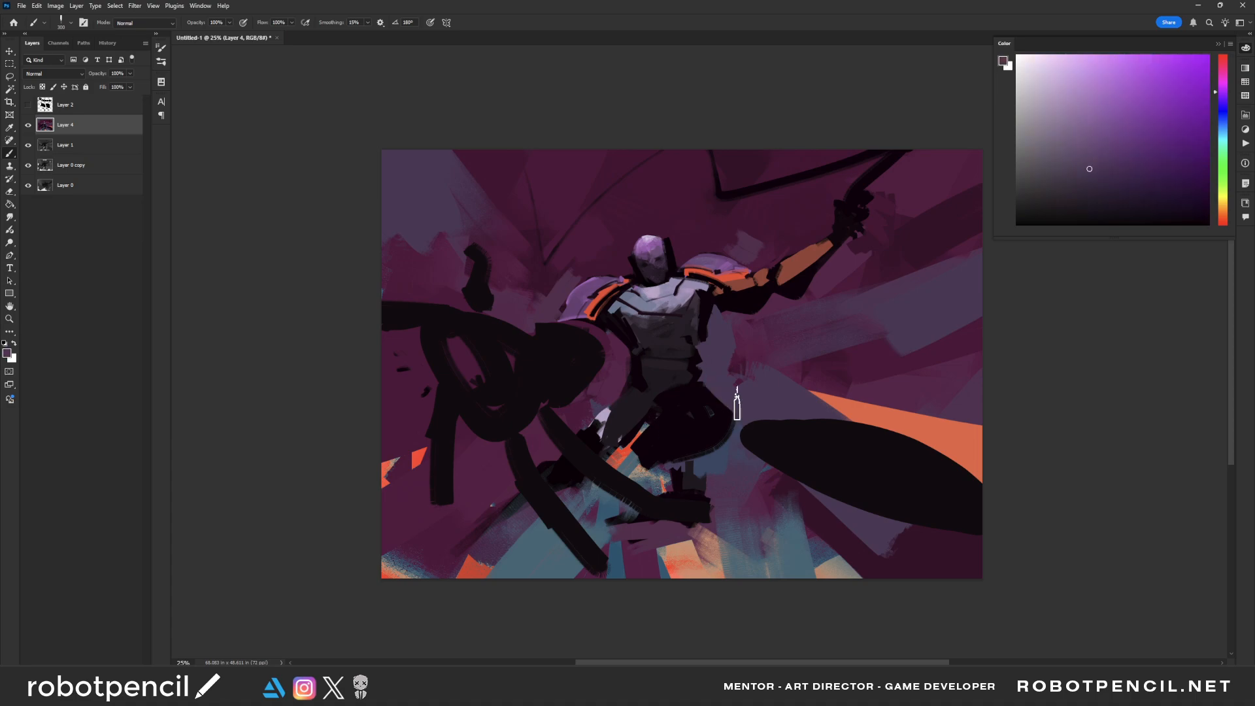
left_click(694, 392, "alt")
left_click(653, 445, "alt")
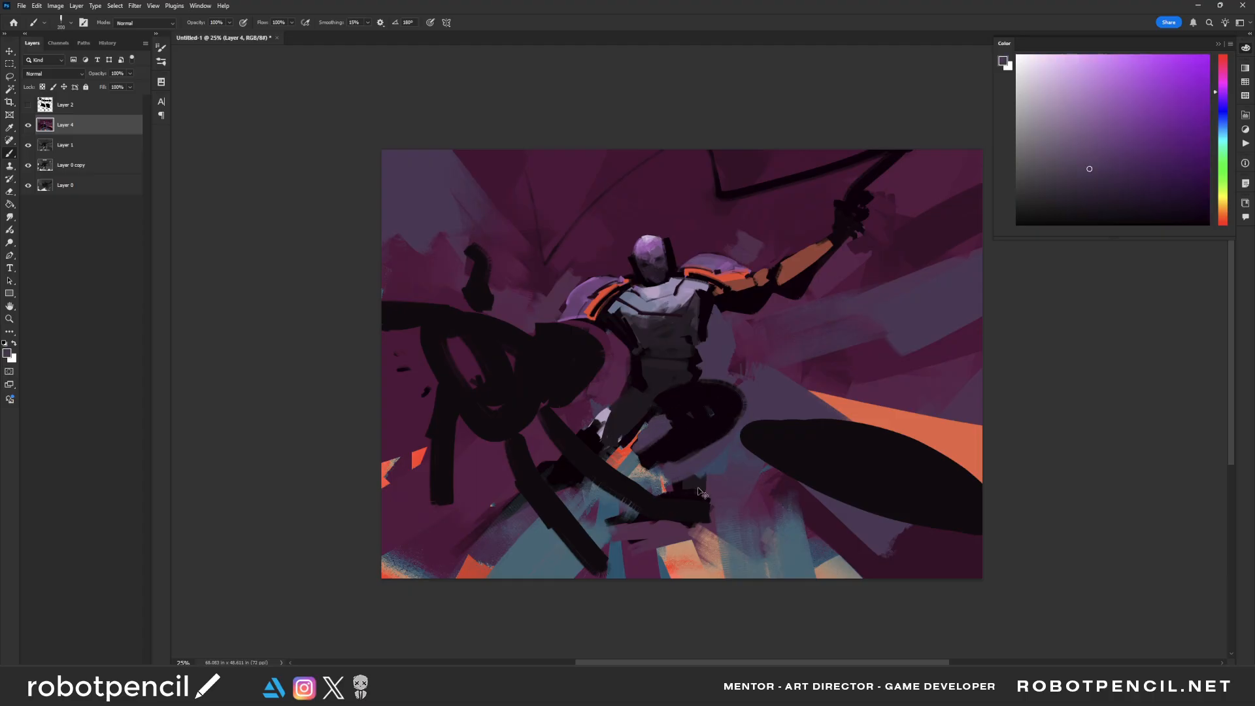
Step: Undo the raised-knee repaint and the canvas flip
key("ctrl+z")
key("ctrl+z")
key("ctrl+z")
key("ctrl+z")
key("ctrl+z")
key("ctrl+z")
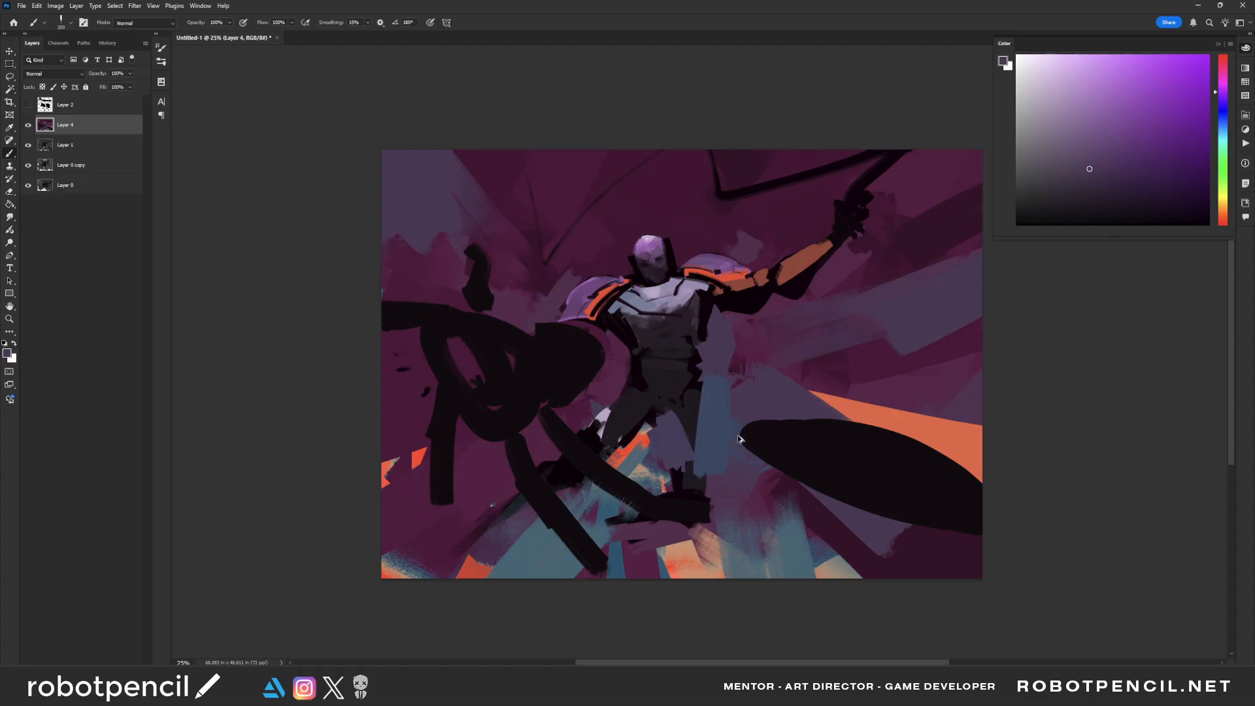
key("ctrl+shift+z")
key("ctrl+shift+z")
key("ctrl+shift+z")
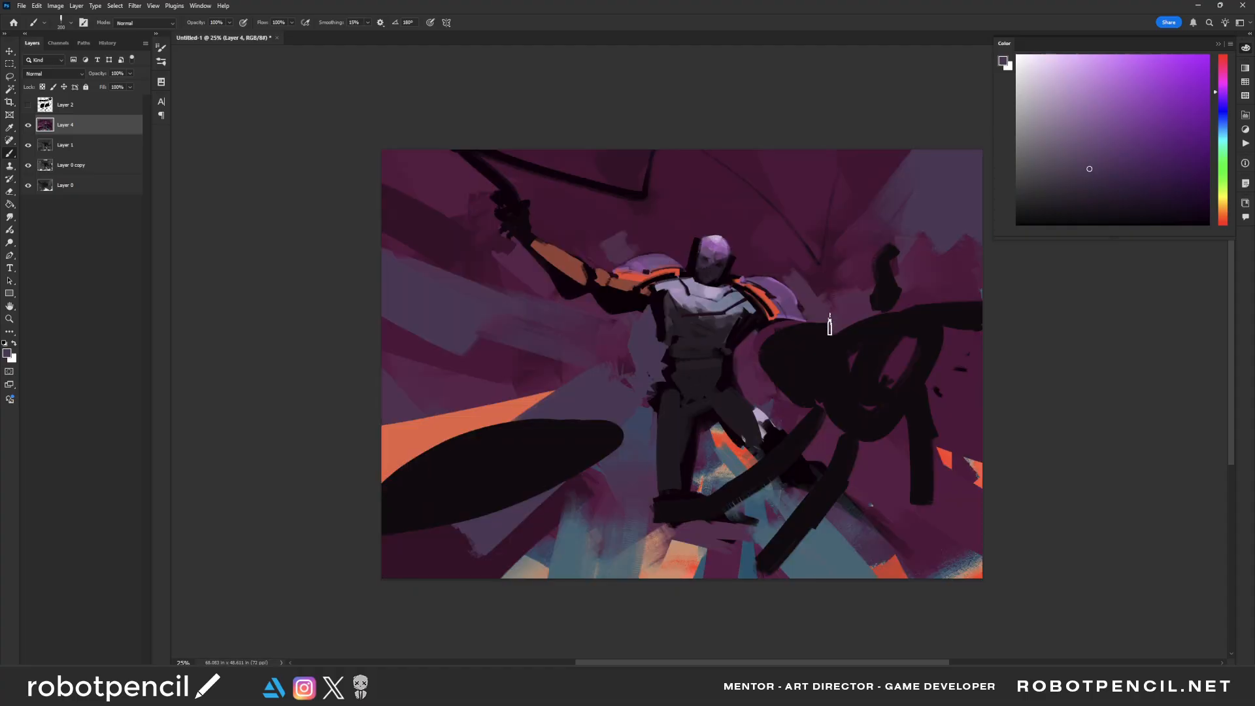
Step: Carve the near-black arm below the shoulder pad into a slimmer shape with sampled background purple
left_click(754, 379, "alt")
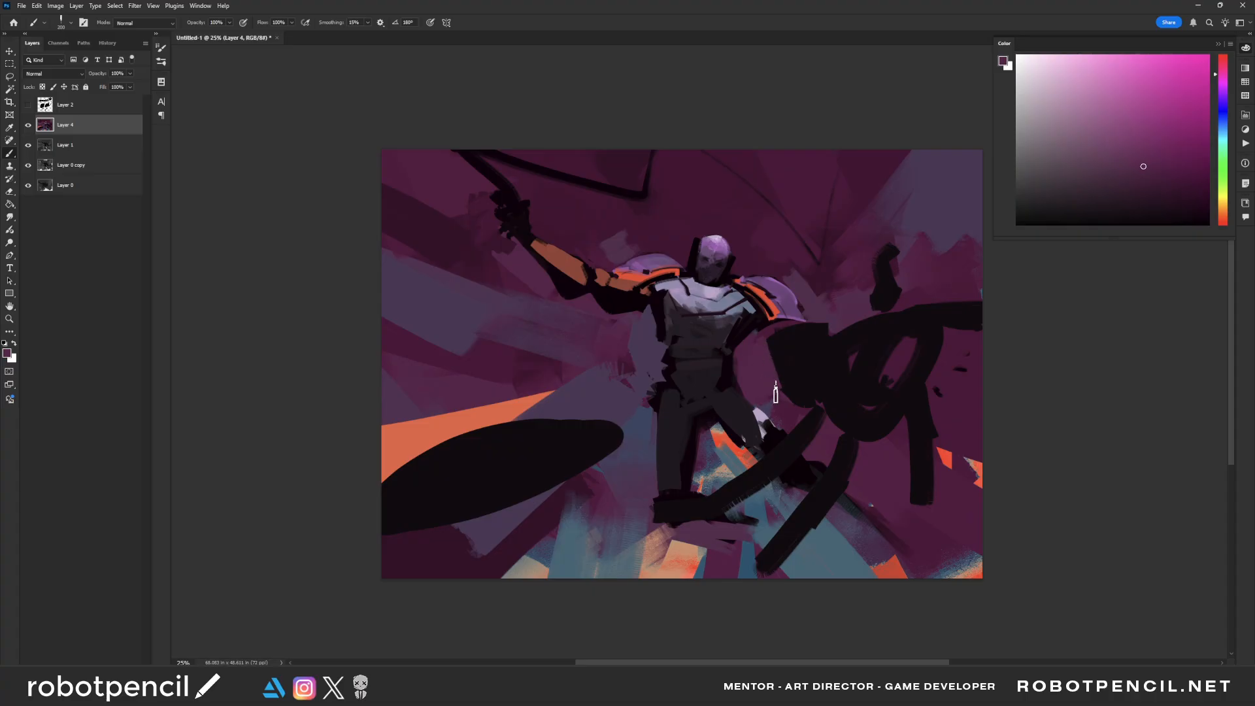
mouse_move(808, 321)
left_mouse_down()
mouse_move(829, 332)
mouse_move(872, 321)
left_mouse_up()
left_click(787, 341, "alt")
left_click(825, 328, "alt")
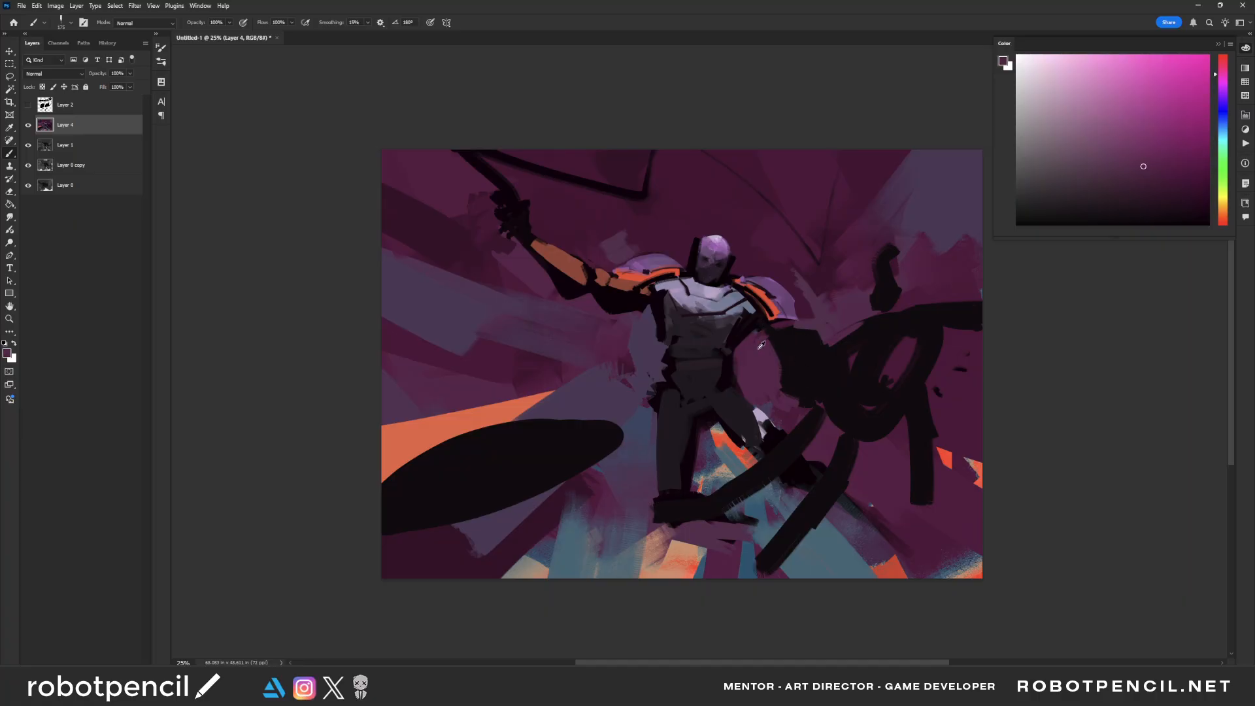
Step: Repaint the chest plate as a cleaner light blue-grey plane with a dark lower edge, covering its panel lines
left_click(702, 296, "alt")
left_click(726, 299, "alt")
key("]")
left_click_drag(734, 294, 694, 306)
left_click(719, 332, "alt")
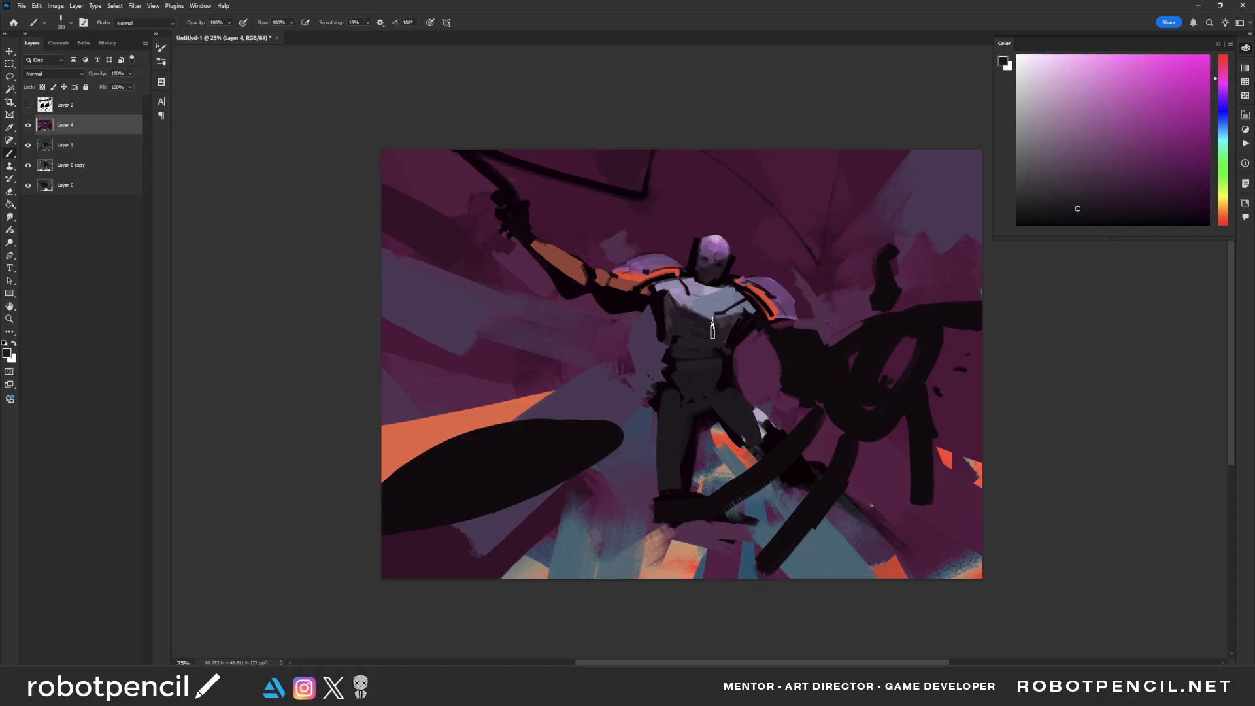
left_click(737, 305, "alt")
left_click(740, 310, "alt")
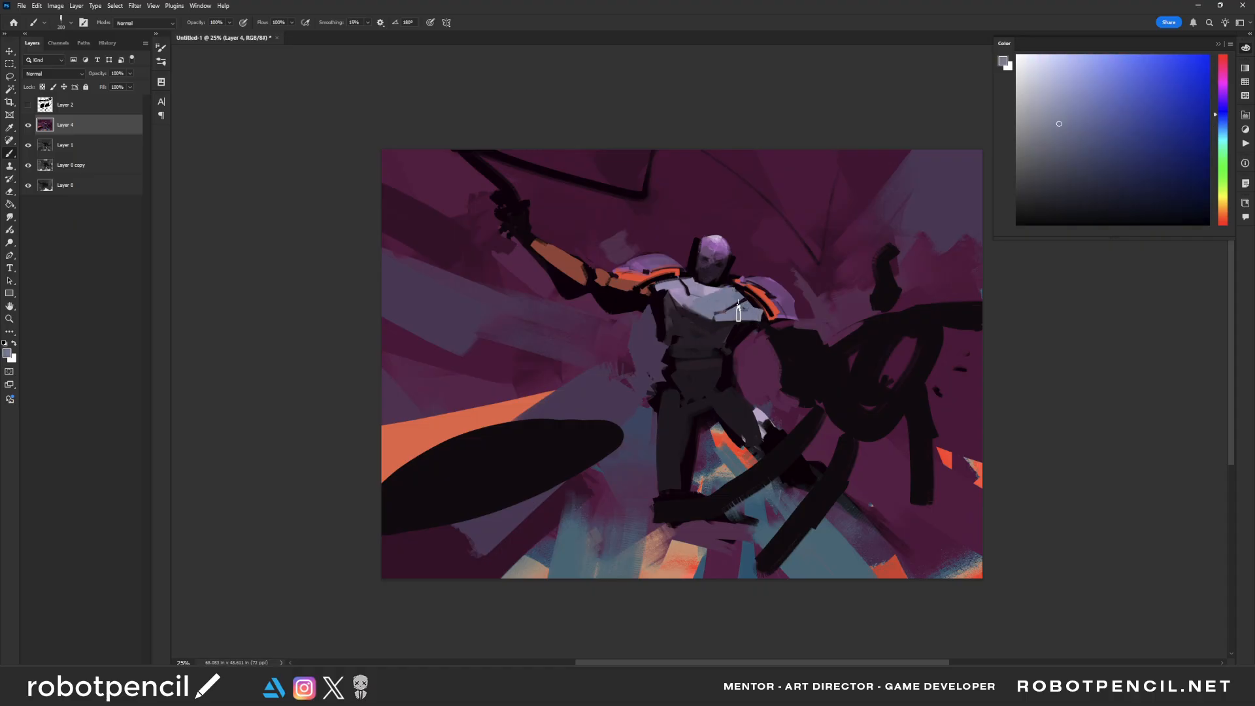
left_click_drag(739, 312, 680, 306)
left_click(714, 324, "alt")
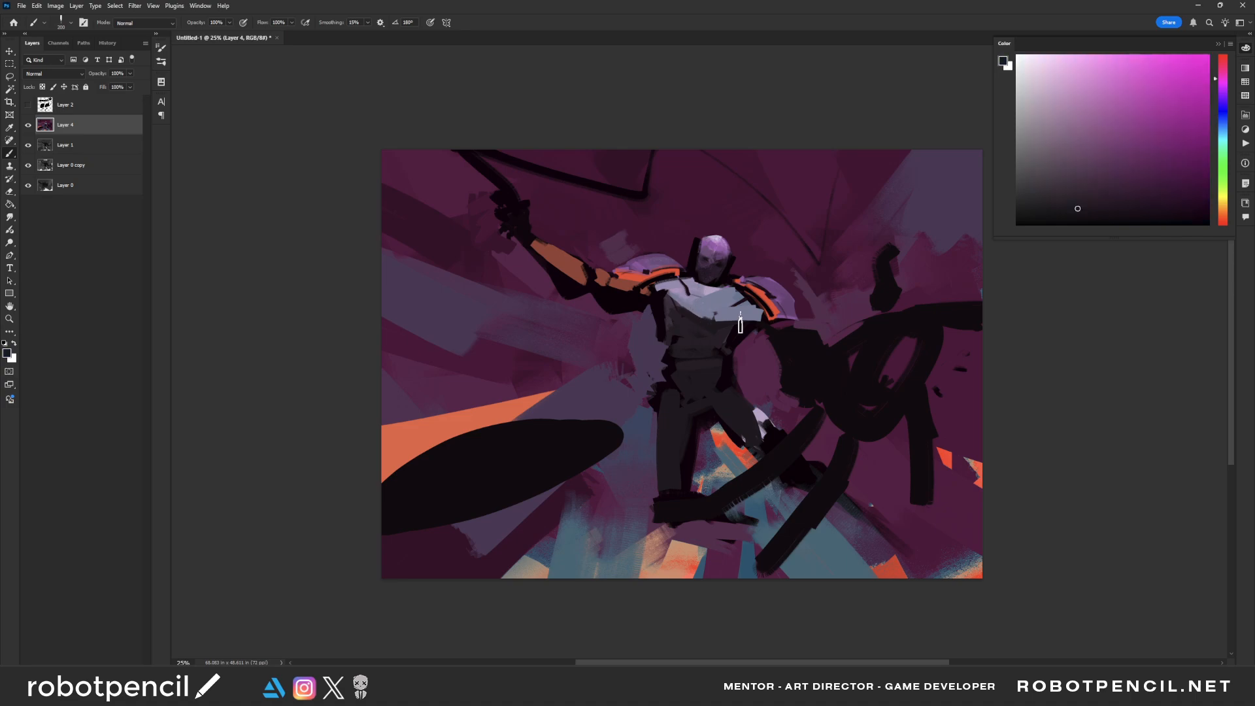
Step: Reshape the torso by cutting in the waist with background purple and extending the dark grey abdomen on the other side
left_click(760, 336, "alt")
left_click_drag(722, 366, 713, 380)
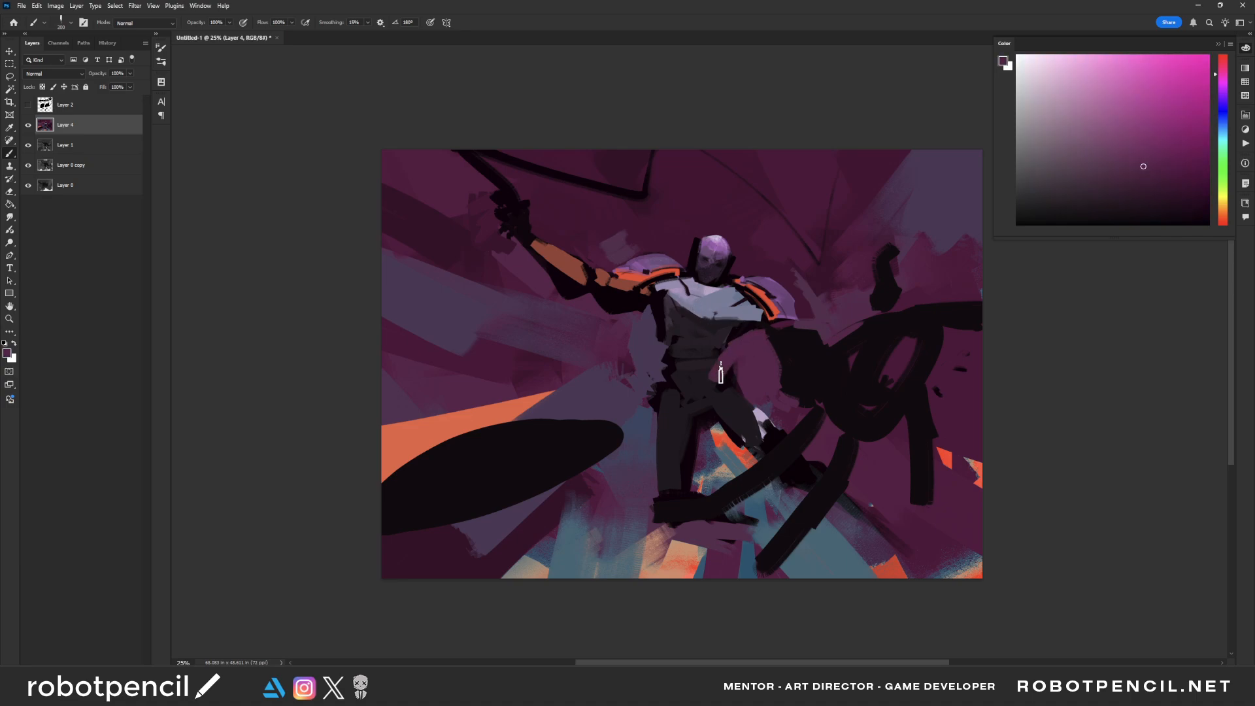
key("]")
left_click(661, 311, "alt")
mouse_move(651, 336)
left_mouse_down()
mouse_move(653, 306)
mouse_move(655, 363)
left_mouse_up()
left_click(673, 314, "alt")
mouse_move(668, 304)
left_mouse_down()
mouse_move(664, 343)
mouse_move(739, 320)
mouse_move(693, 346)
mouse_move(740, 348)
mouse_move(758, 333)
mouse_move(694, 372)
mouse_move(651, 370)
mouse_move(631, 307)
mouse_move(653, 367)
mouse_move(665, 345)
mouse_move(650, 345)
mouse_move(678, 371)
mouse_move(671, 380)
mouse_move(651, 340)
mouse_move(646, 396)
mouse_move(681, 376)
left_mouse_up()
left_click(748, 330, "alt")
left_click(734, 353, "alt")
left_click(664, 367, "alt")
left_click(696, 343, "alt")
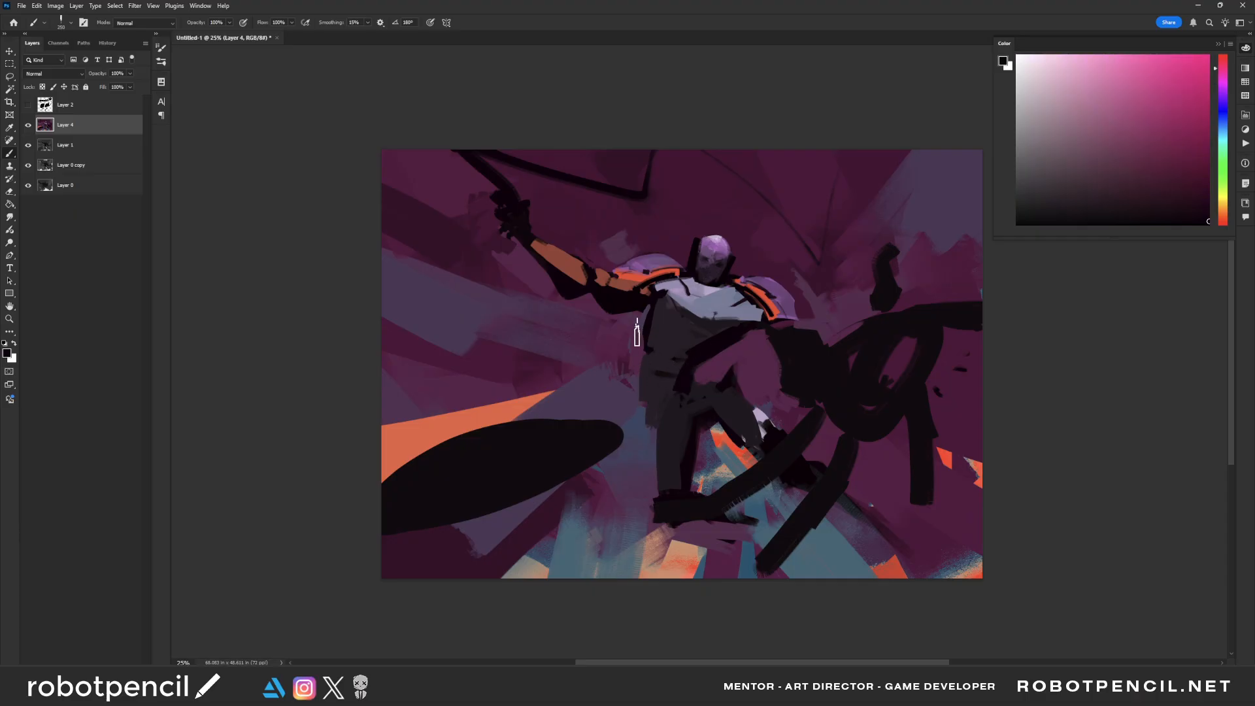
Step: Paint a long near-black side contour from the torso down to the standing foot, with a stroke across the hips
mouse_move(640, 327)
left_mouse_down()
mouse_move(637, 393)
mouse_move(644, 357)
mouse_move(628, 383)
mouse_move(655, 525)
left_mouse_up()
mouse_move(653, 432)
left_mouse_down()
mouse_move(654, 480)
mouse_move(653, 463)
left_mouse_up()
mouse_move(673, 389)
left_mouse_down()
mouse_move(776, 447)
mouse_move(707, 447)
mouse_move(659, 409)
mouse_move(707, 430)
mouse_move(699, 445)
mouse_move(668, 419)
mouse_move(683, 418)
mouse_move(675, 460)
mouse_move(675, 386)
mouse_move(722, 443)
mouse_move(733, 439)
mouse_move(704, 393)
mouse_move(719, 417)
mouse_move(741, 366)
mouse_move(750, 399)
mouse_move(705, 382)
left_mouse_up()
Step: Cover the old grey legs with sampled background blue and purple, and fill in the hips and thighs with near-black
left_click(715, 453, "alt")
left_click(695, 399, "alt")
key("]")
left_click(739, 371, "alt")
mouse_move(705, 383)
left_mouse_down()
mouse_move(760, 436)
mouse_move(750, 433)
left_mouse_up()
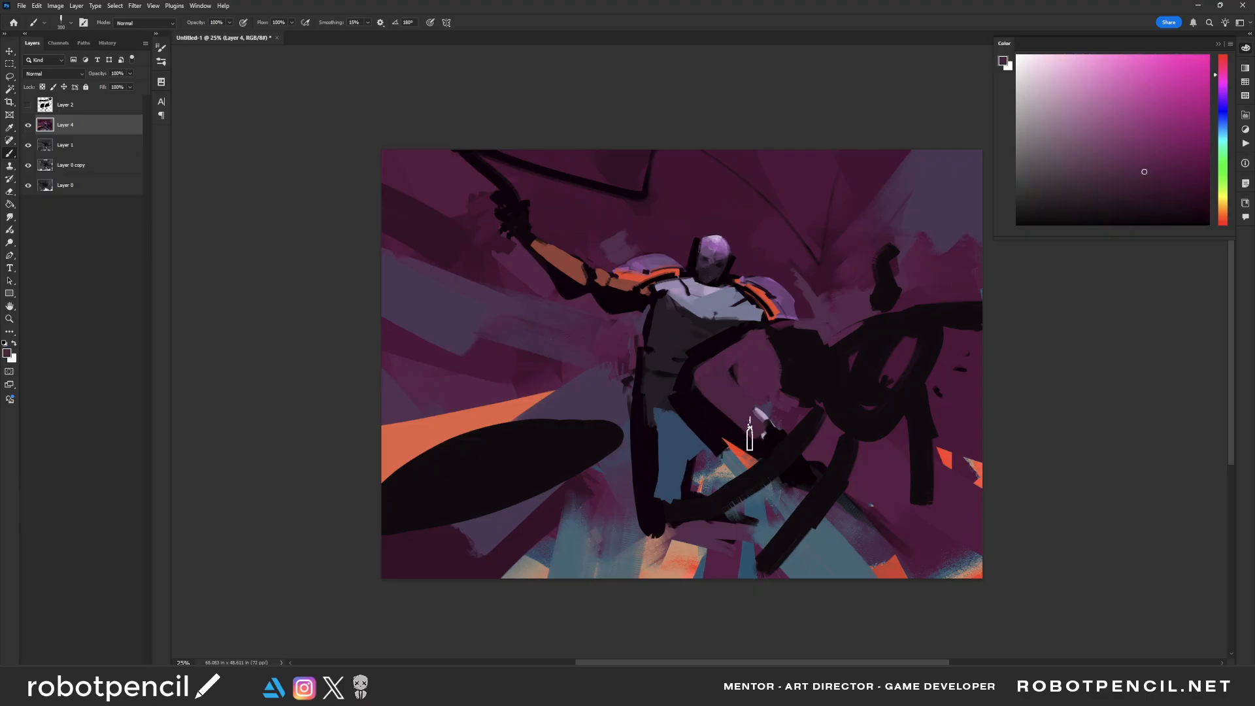
left_click(675, 405, "alt")
left_click_drag(673, 411, 650, 428)
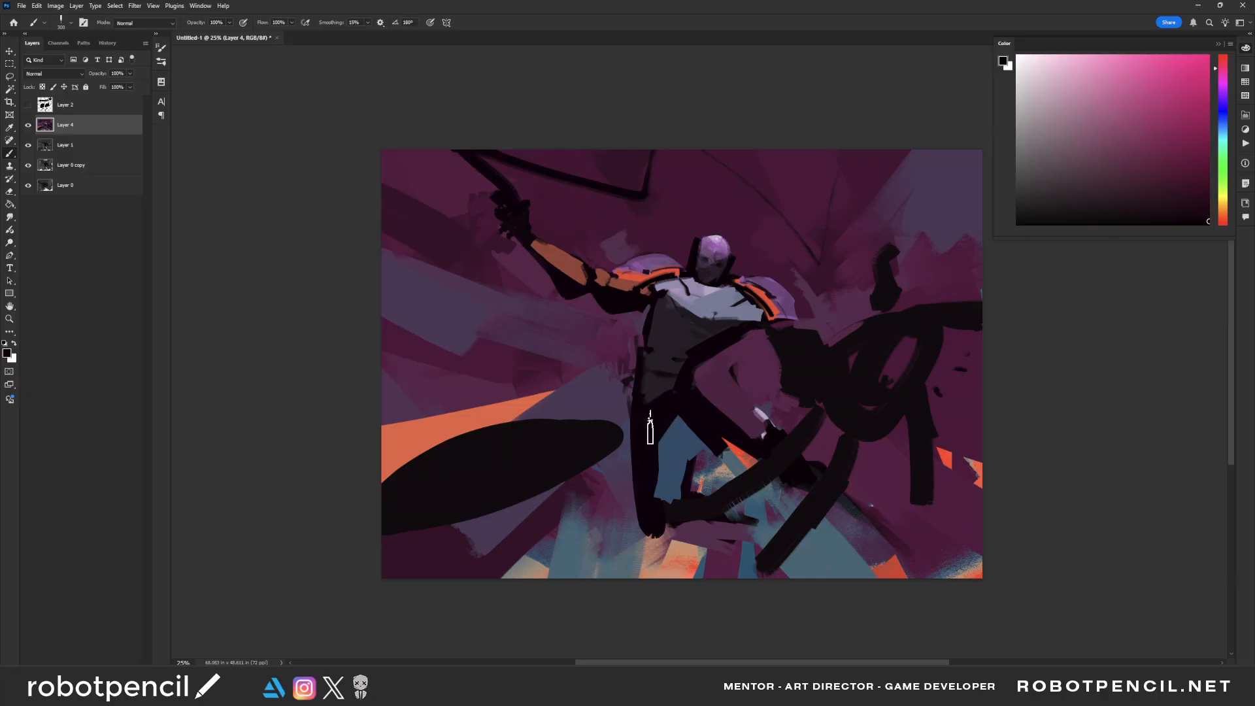
Step: Trim under the raised arm with background purple and rework its shoulder pad with near-black shadow and sampled purple along the upper edge
key("[")
left_click(626, 303, "alt")
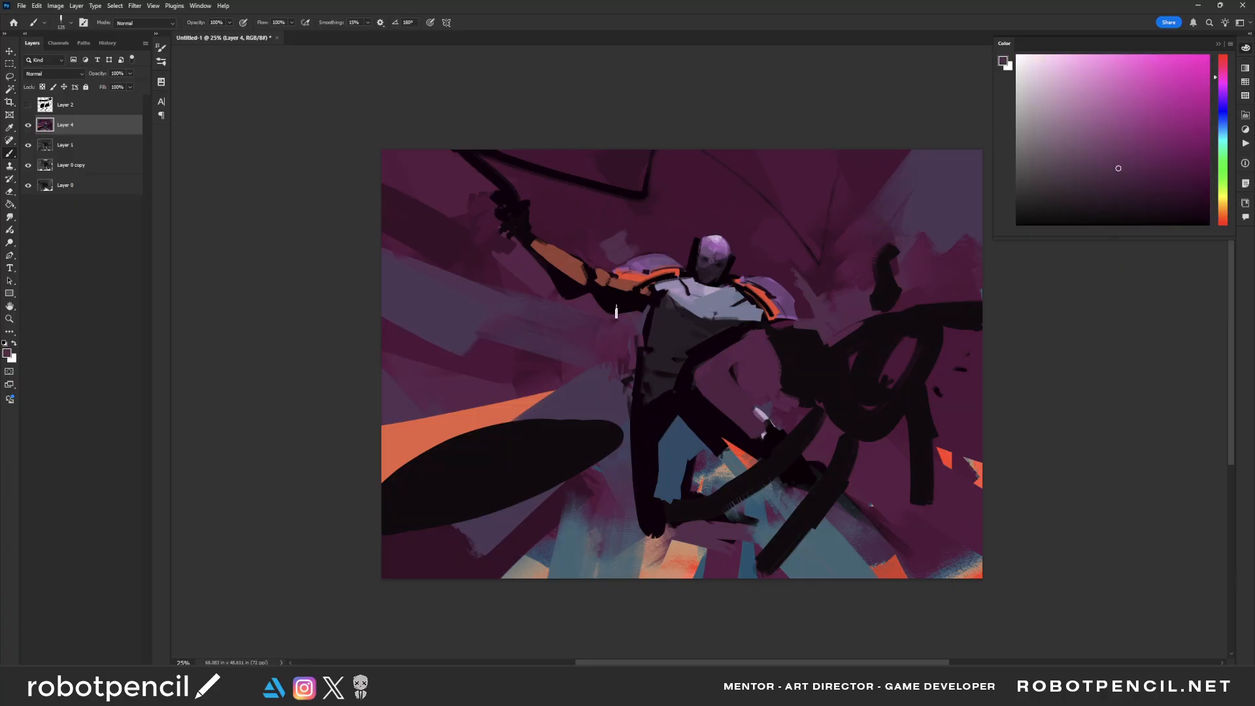
mouse_move(625, 306)
left_mouse_down()
mouse_move(737, 305)
mouse_move(660, 313)
mouse_move(651, 289)
mouse_move(681, 274)
mouse_move(650, 275)
mouse_move(677, 264)
left_mouse_up()
left_click(651, 289, "alt")
key("]")
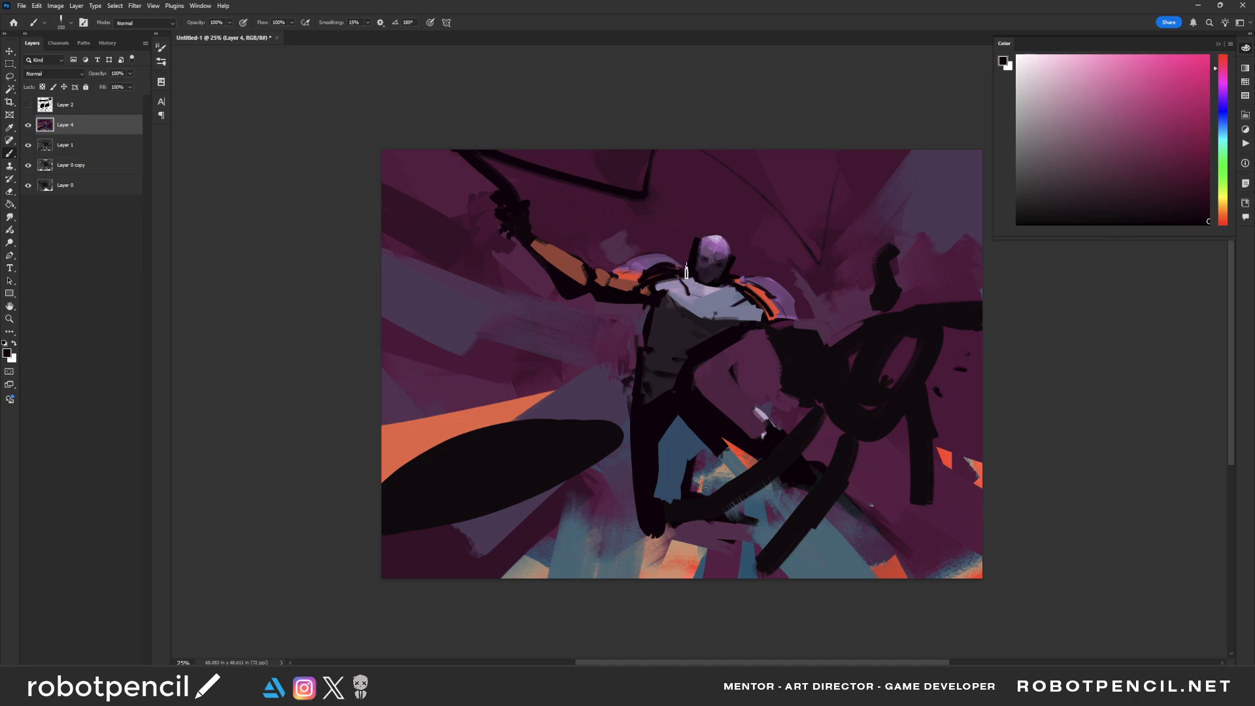
left_click(651, 260, "alt")
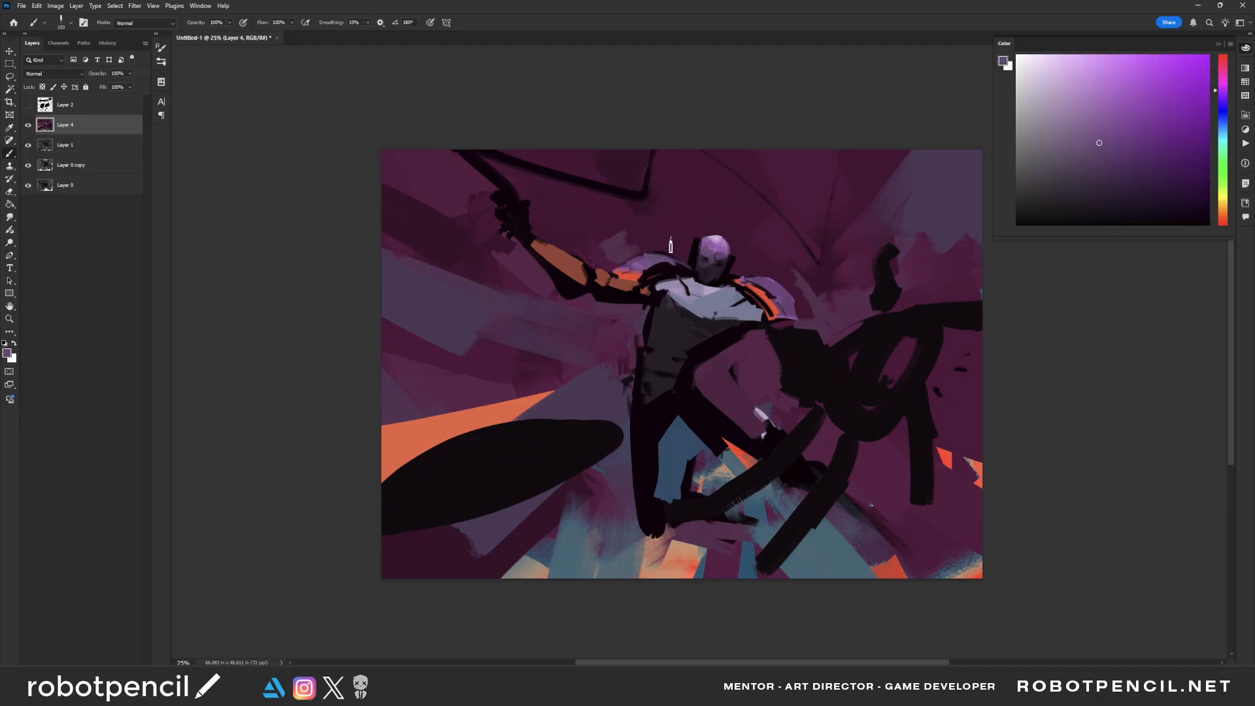
left_click(626, 264, "alt")
left_click_drag(625, 268, 687, 257)
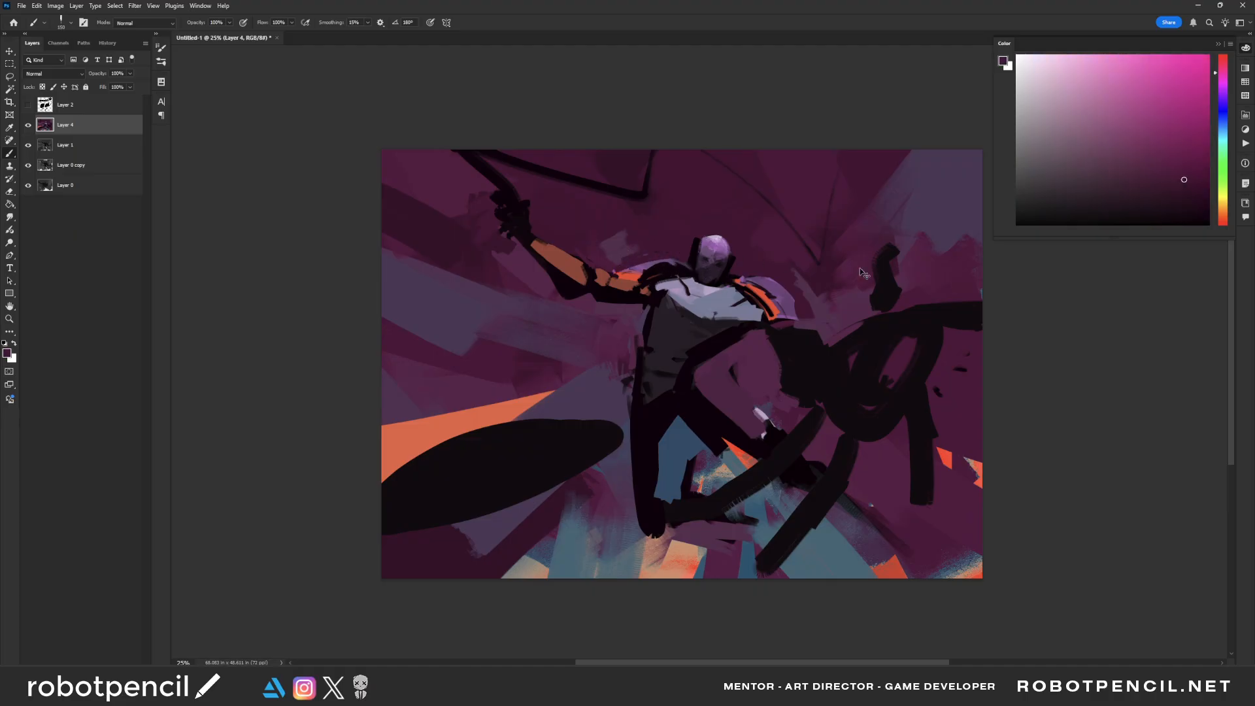
Step: Flip the canvas and paint the lowered arm's shoulder and upper arm near-black, overlapping the outer edge of the chest plate
key("ctrl+shift+h")
left_click(613, 317, "alt")
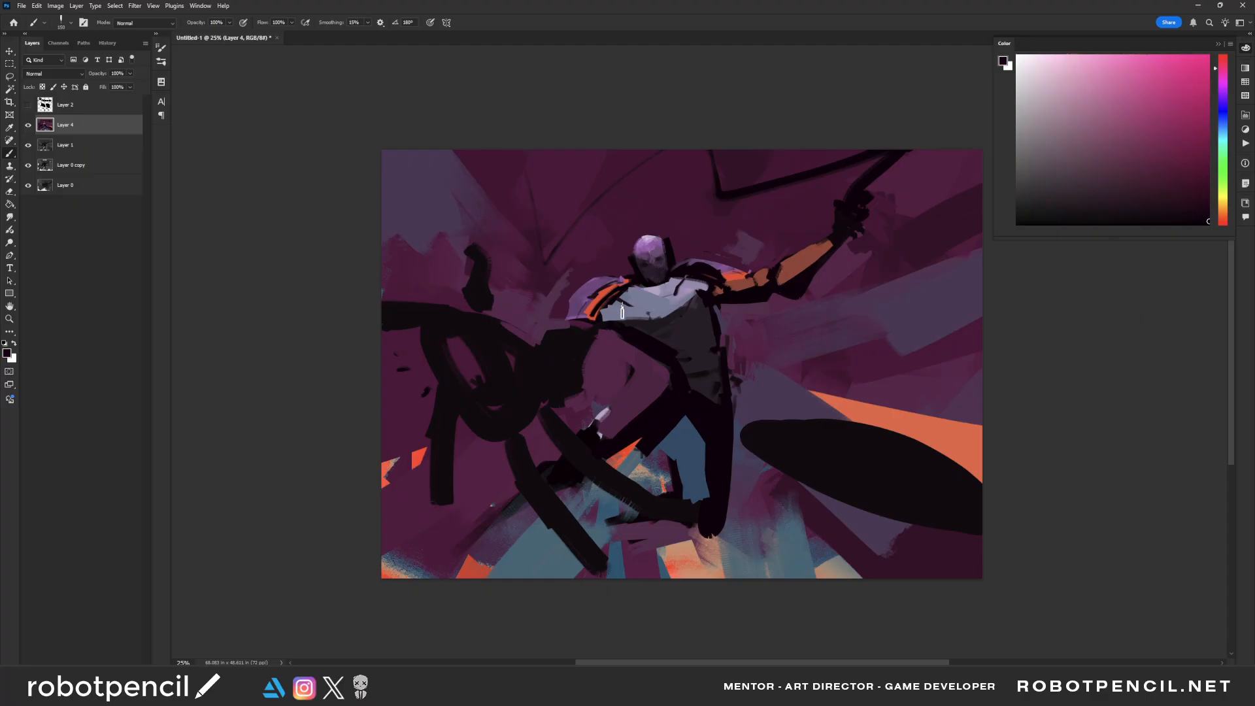
left_click_drag(633, 303, 609, 321)
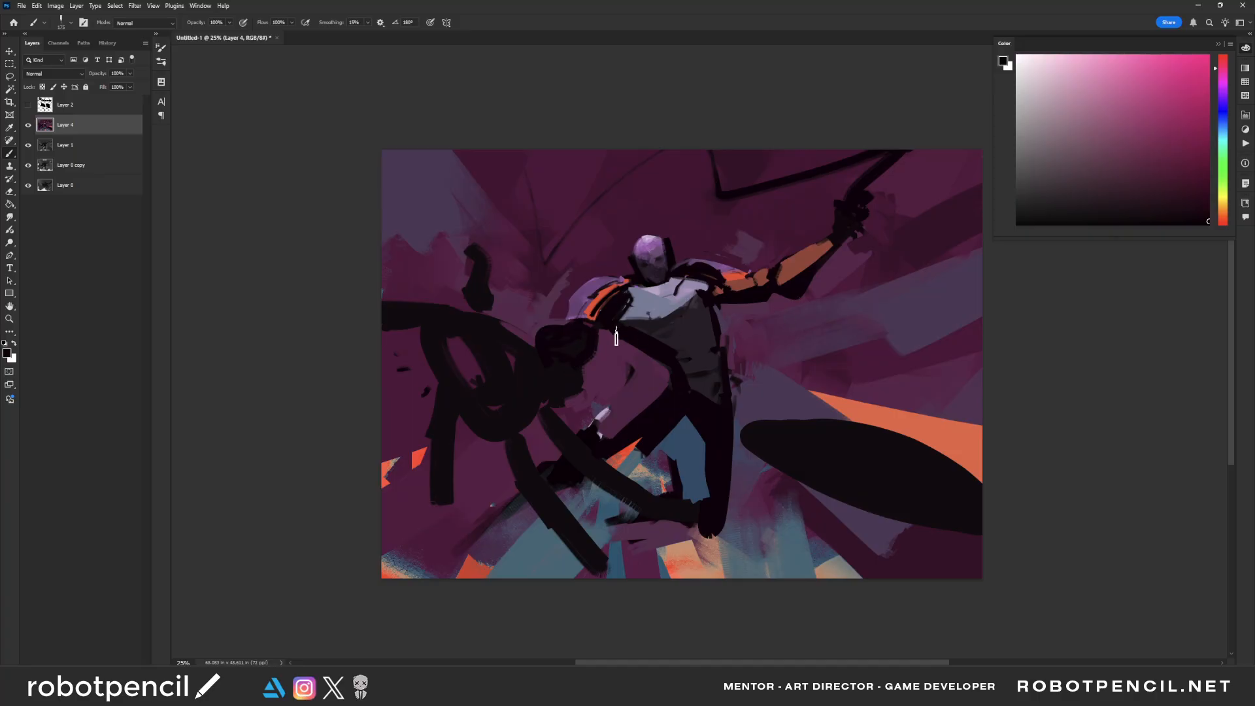
left_click(606, 333, "alt")
key("d")
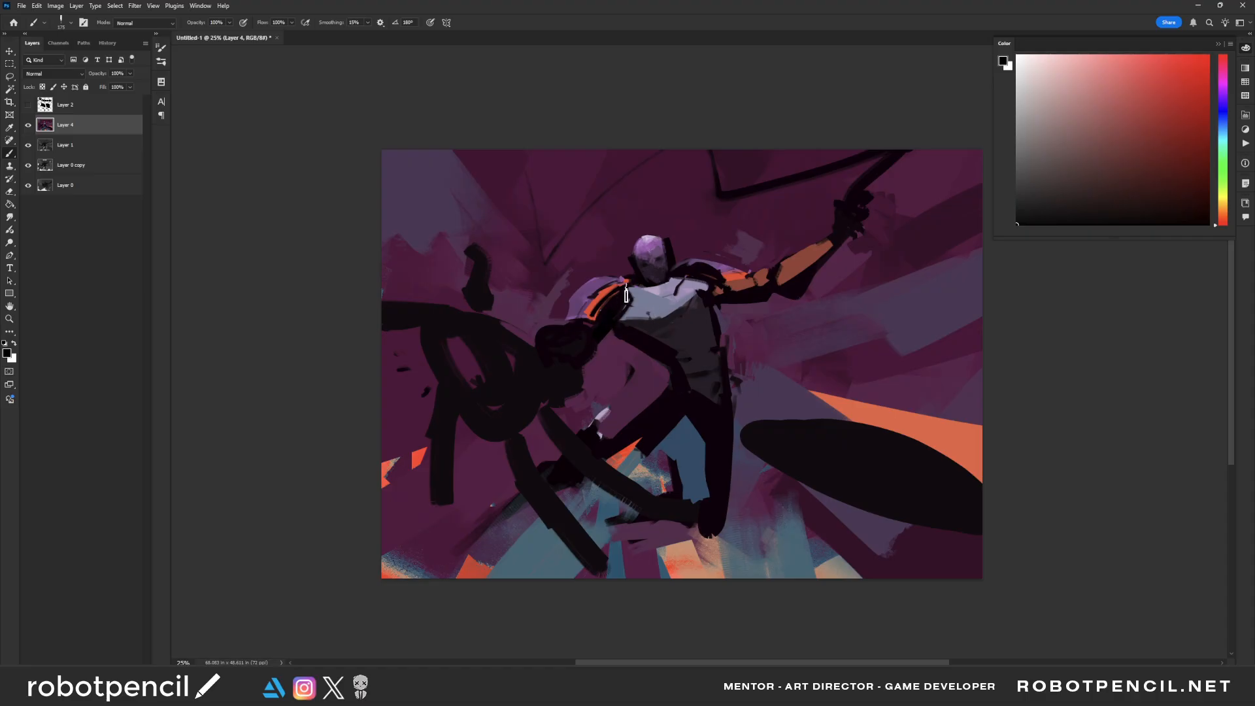
Step: Extend the abdomen's side with sampled dark grey, add near-black marks at the waist, and flip the canvas back
left_click(637, 323, "alt")
left_click(676, 348, "alt")
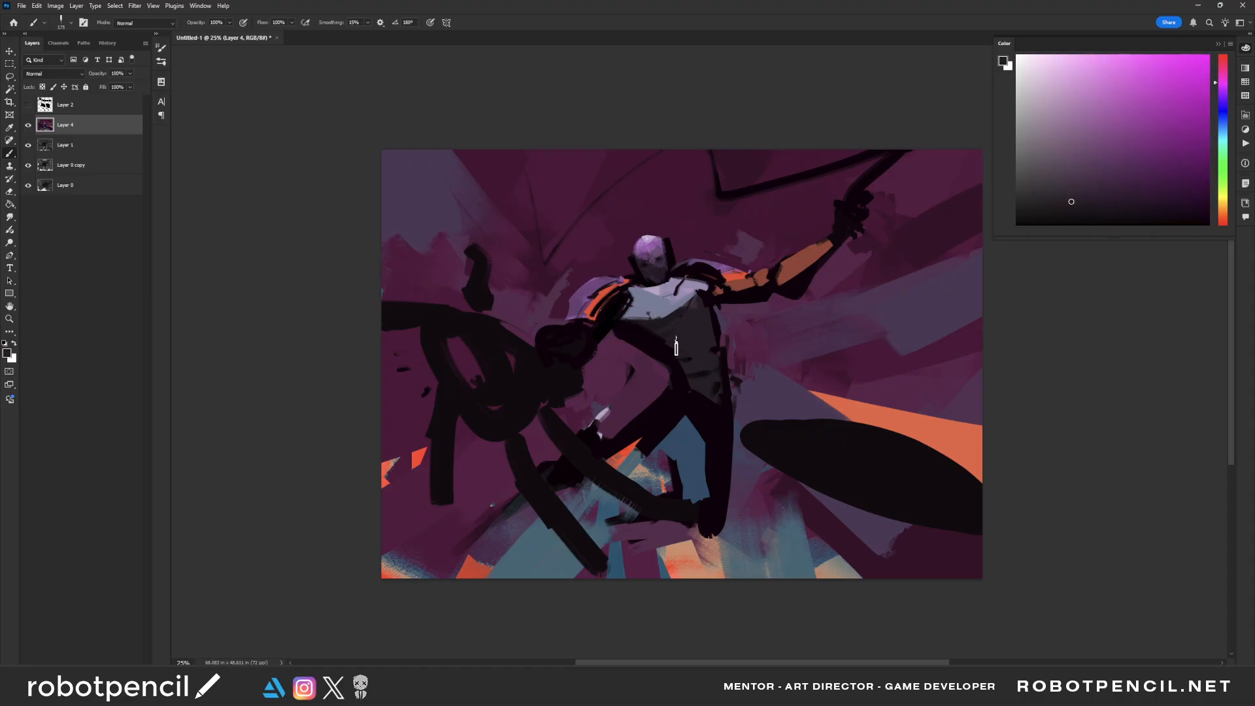
left_click_drag(659, 349, 670, 377)
left_click(676, 386, "alt")
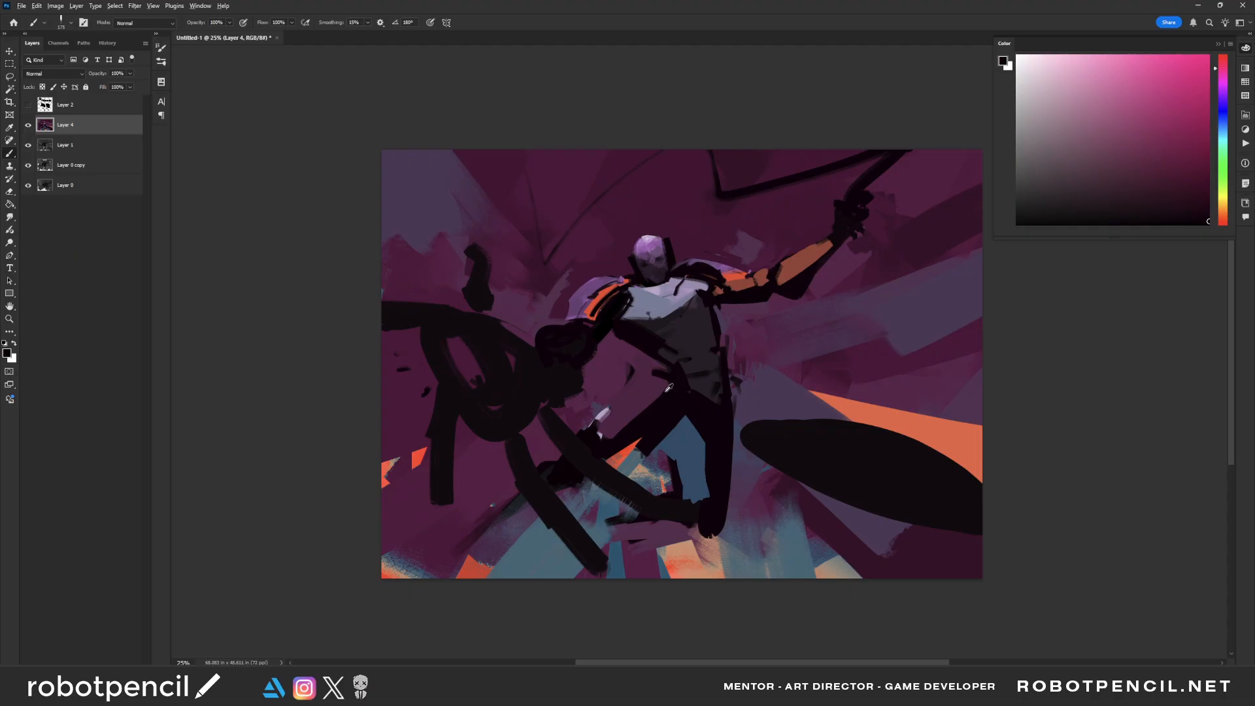
key("h")
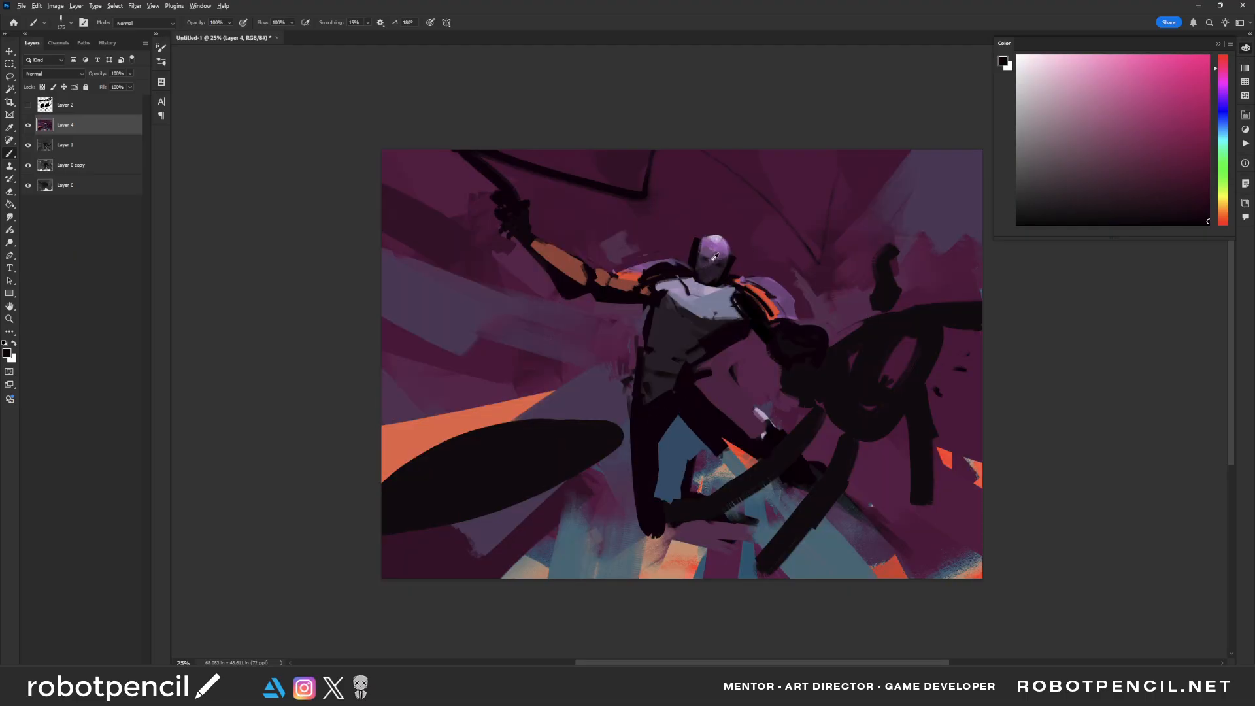
key("alt+l")
key("x")
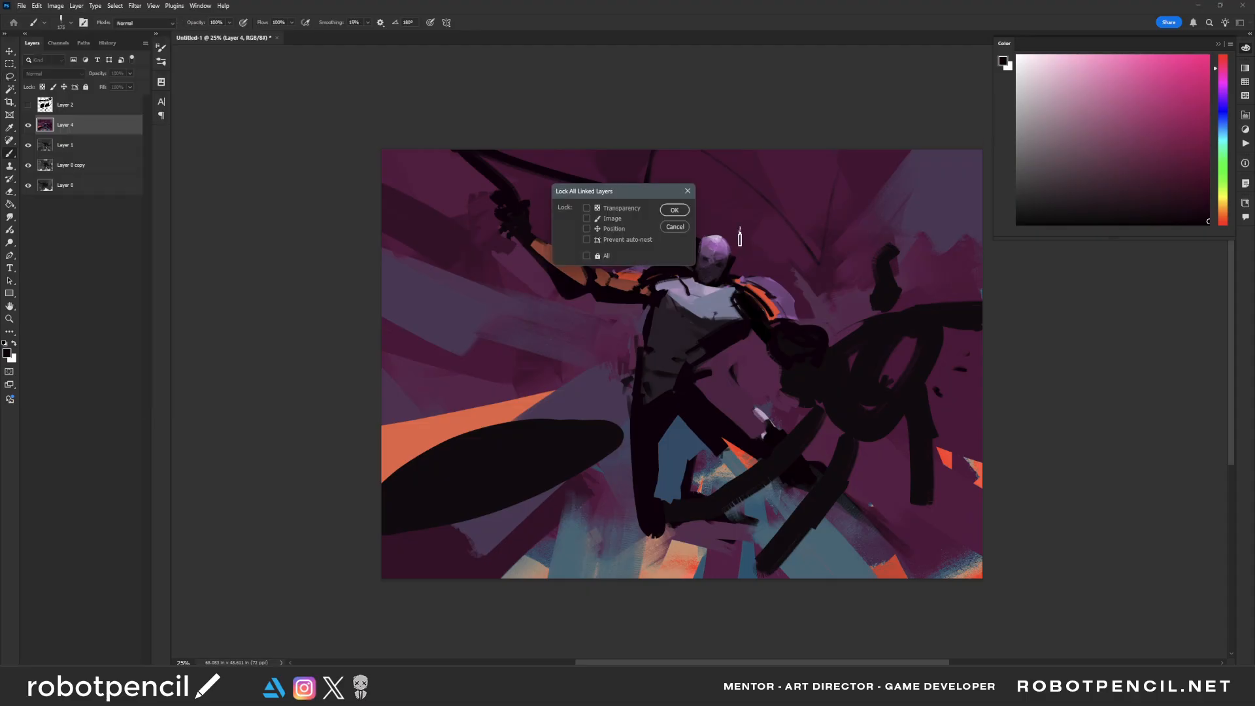
left_click(675, 227)
Step: Lasso the figure's head, copy it to a new layer and shift the copy beside the original
key("l")
mouse_move(732, 233)
left_mouse_down()
mouse_move(690, 236)
mouse_move(732, 230)
mouse_move(732, 268)
mouse_move(747, 251)
left_mouse_up()
key("ctrl+j")
key("v")
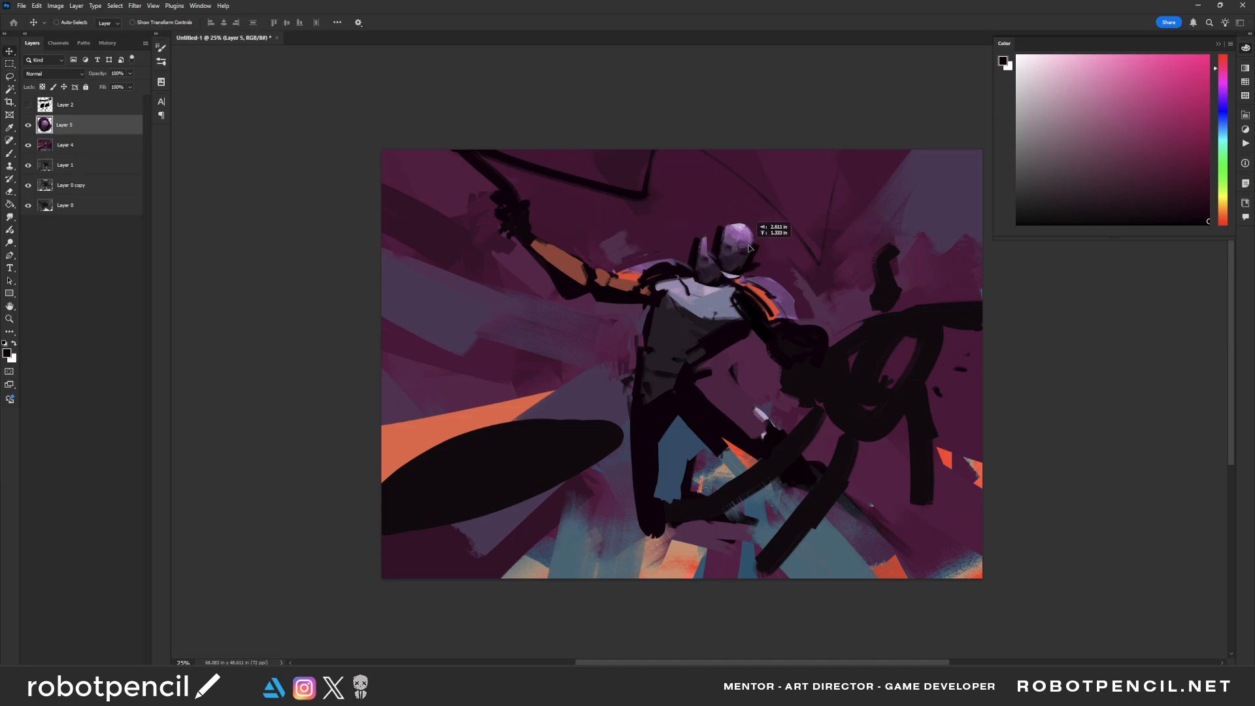
Step: Rotate the copied head by about -10.8° and place it over the collar, partly overlapping the old head
key("ctrl+t")
left_click_drag(789, 207, 739, 250)
left_click_drag(787, 212, 771, 195)
left_click_drag(727, 247, 726, 246)
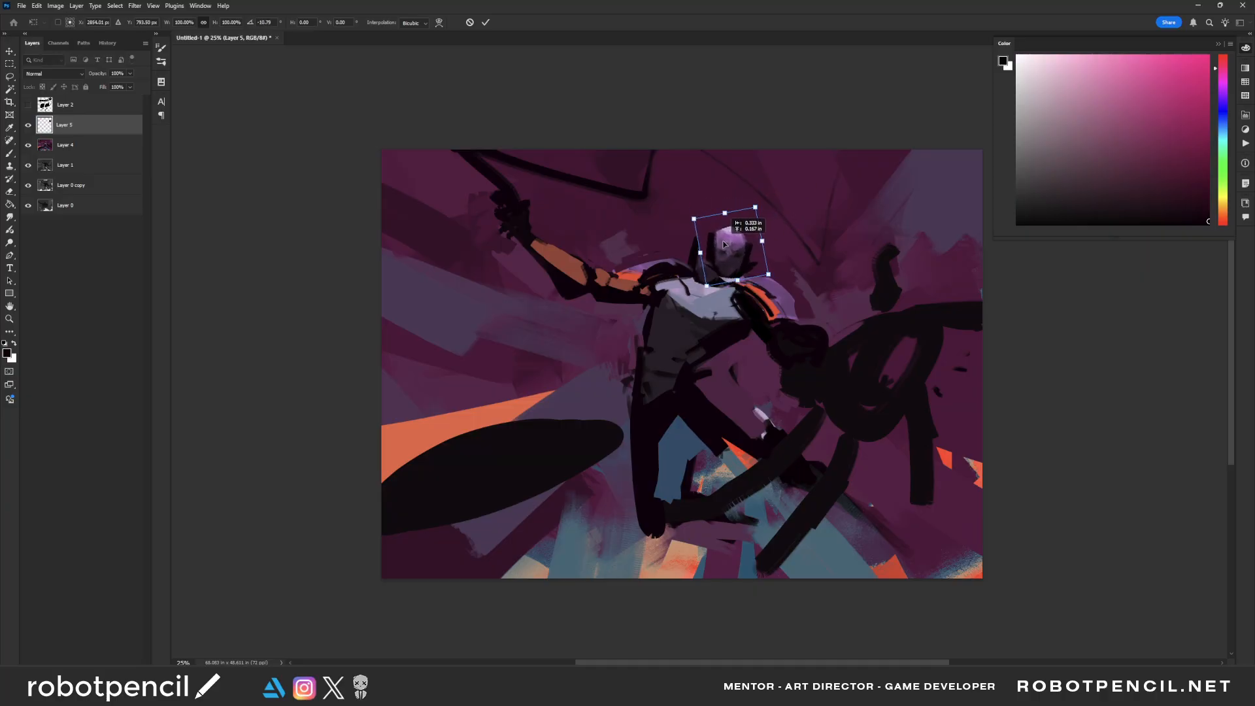
key("Return")
Step: Cover the old head's remains with sampled background purple and transform the copied head to sit closer over the neck
key("b")
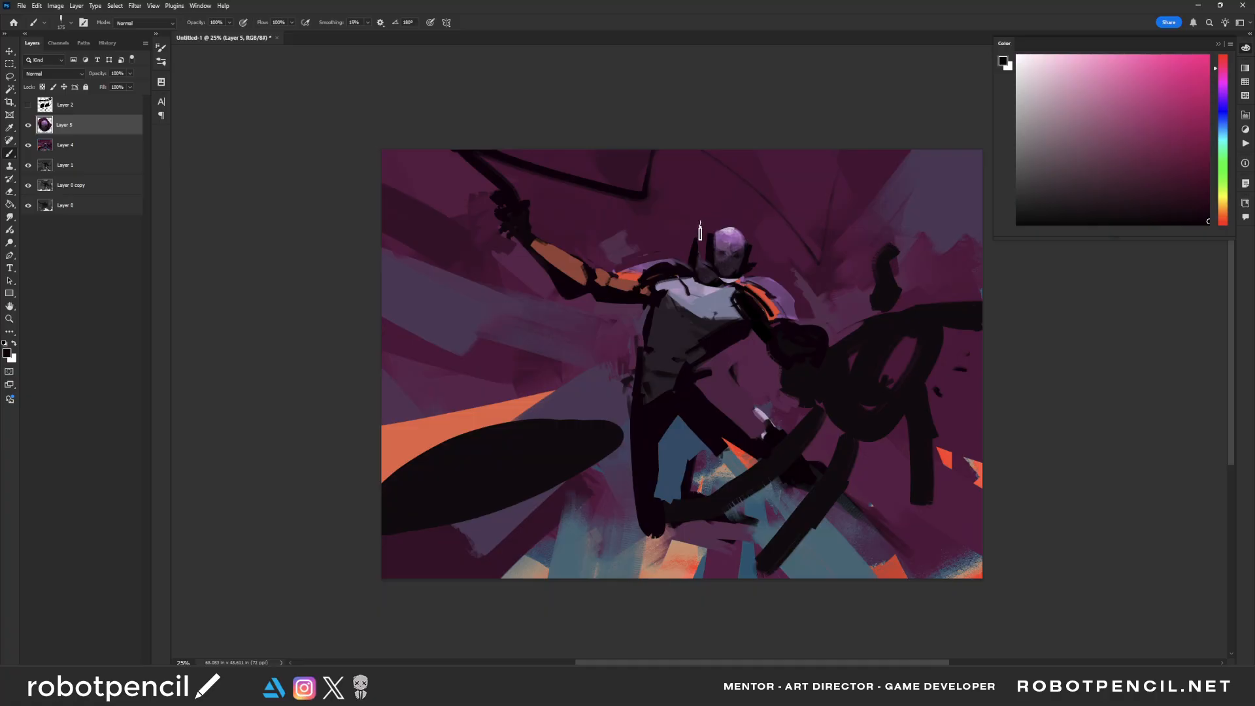
left_click(702, 230, "alt")
key("bracketleft")
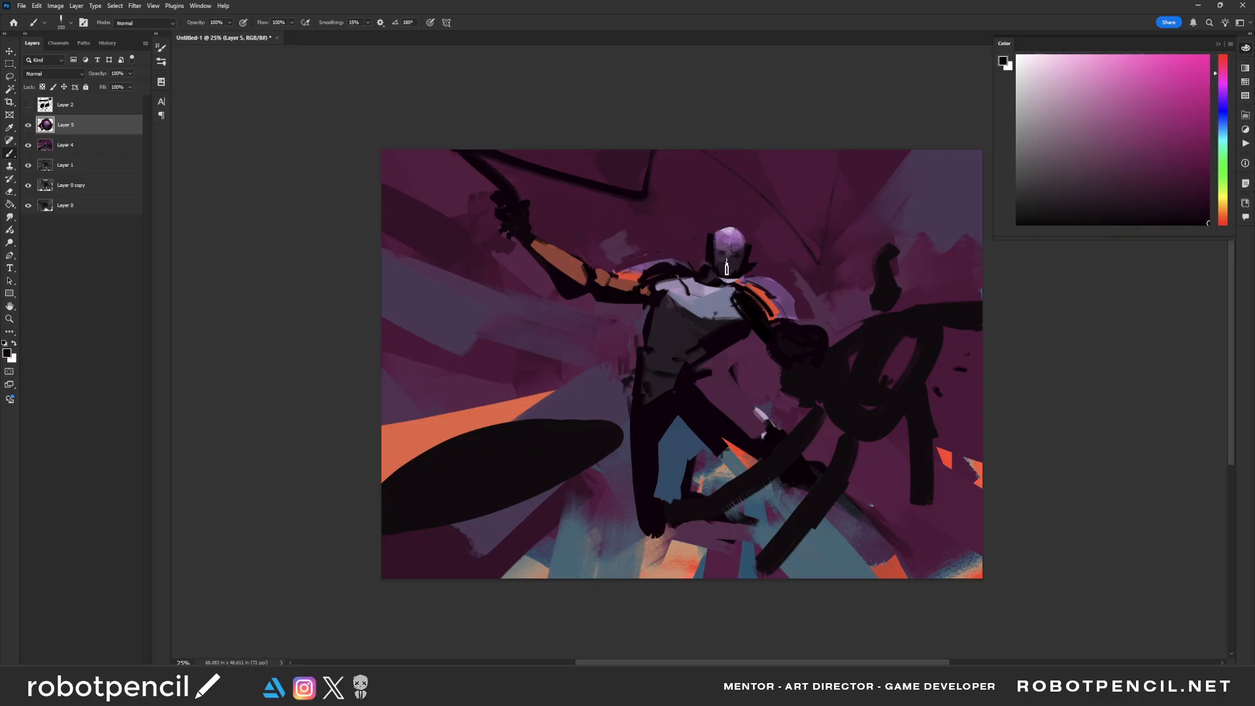
key("ctrl+t")
key("Return")
key("e")
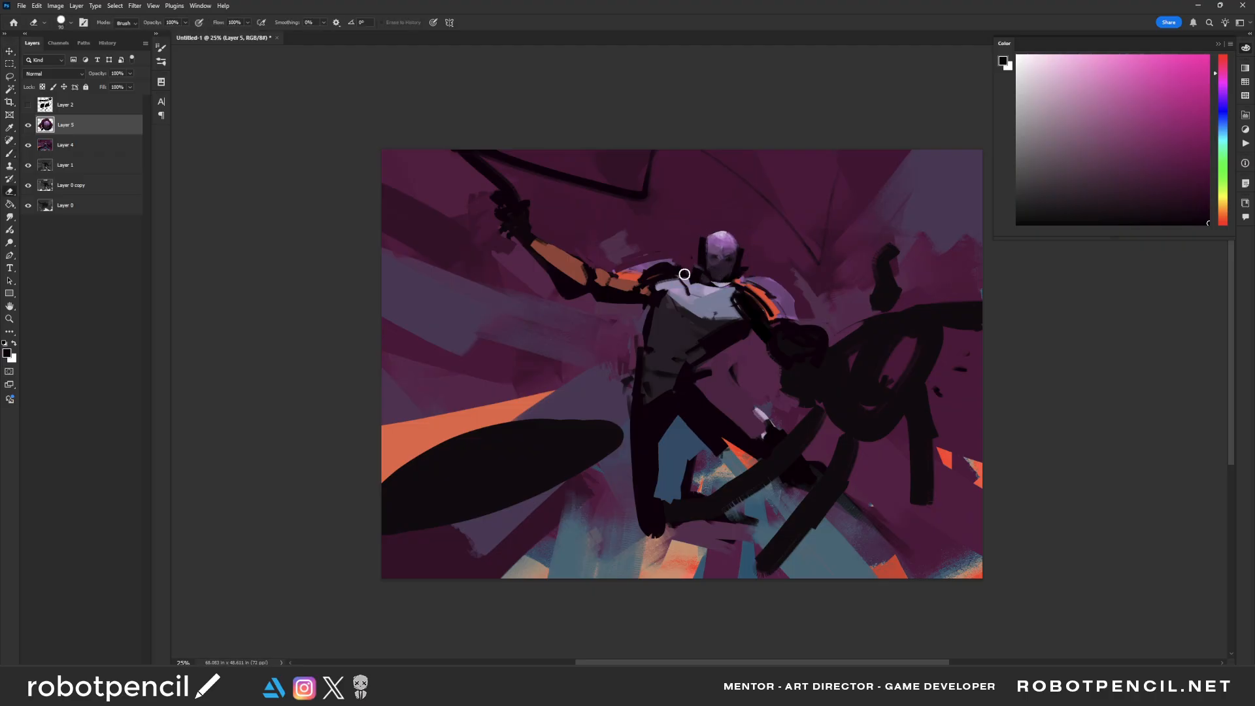
Step: Darken the neck and collar with black and refine the face and jaw with a sampled dark purple-grey, checking the flipped canvas
key("b")
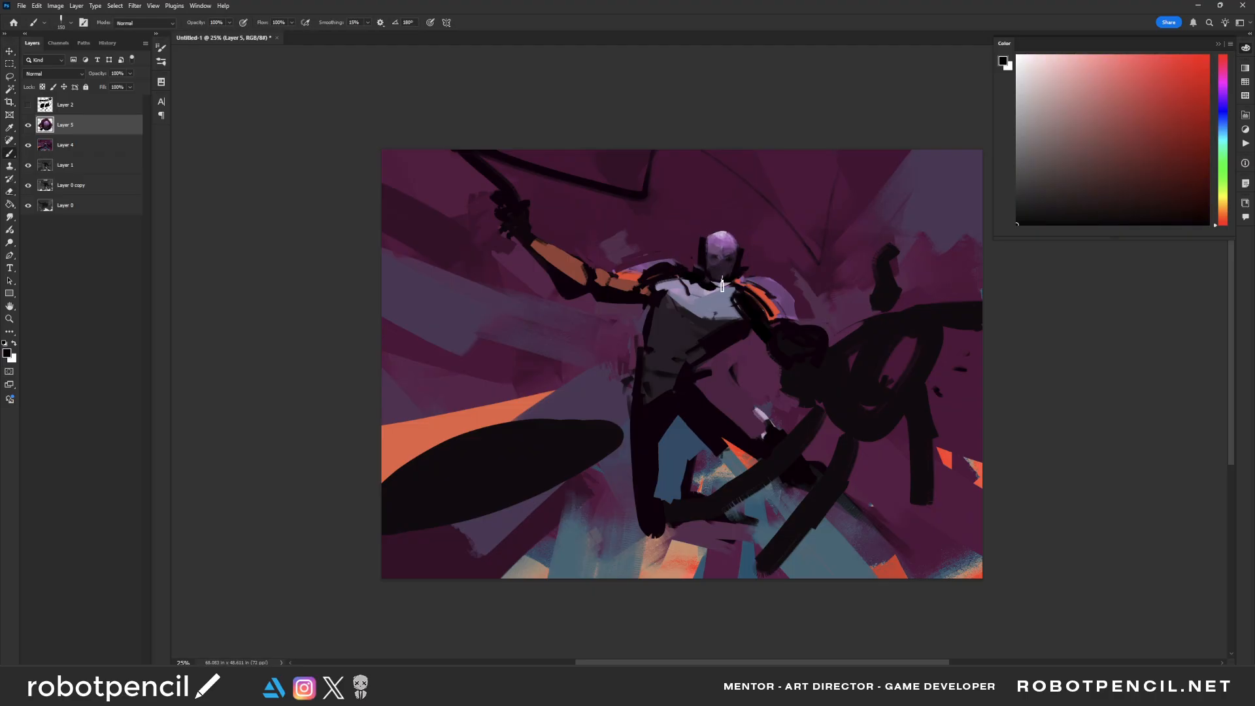
left_click_drag(722, 286, 720, 285)
key("h")
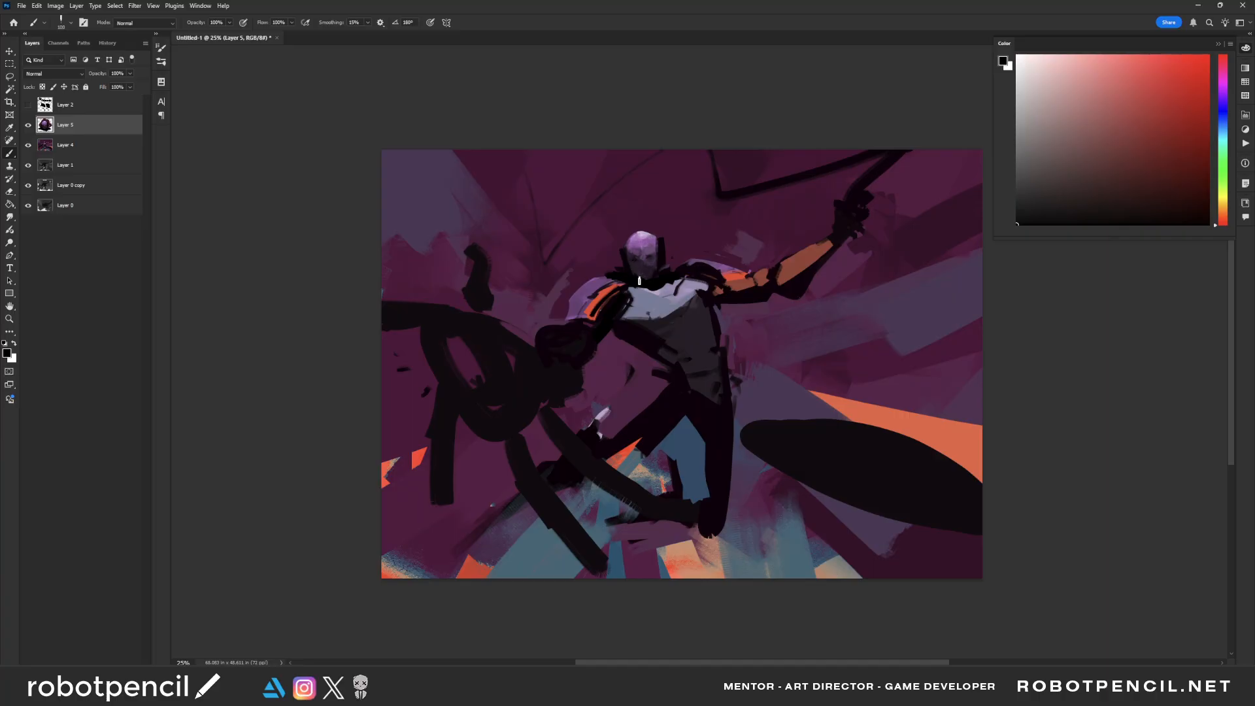
left_click(639, 262, "alt")
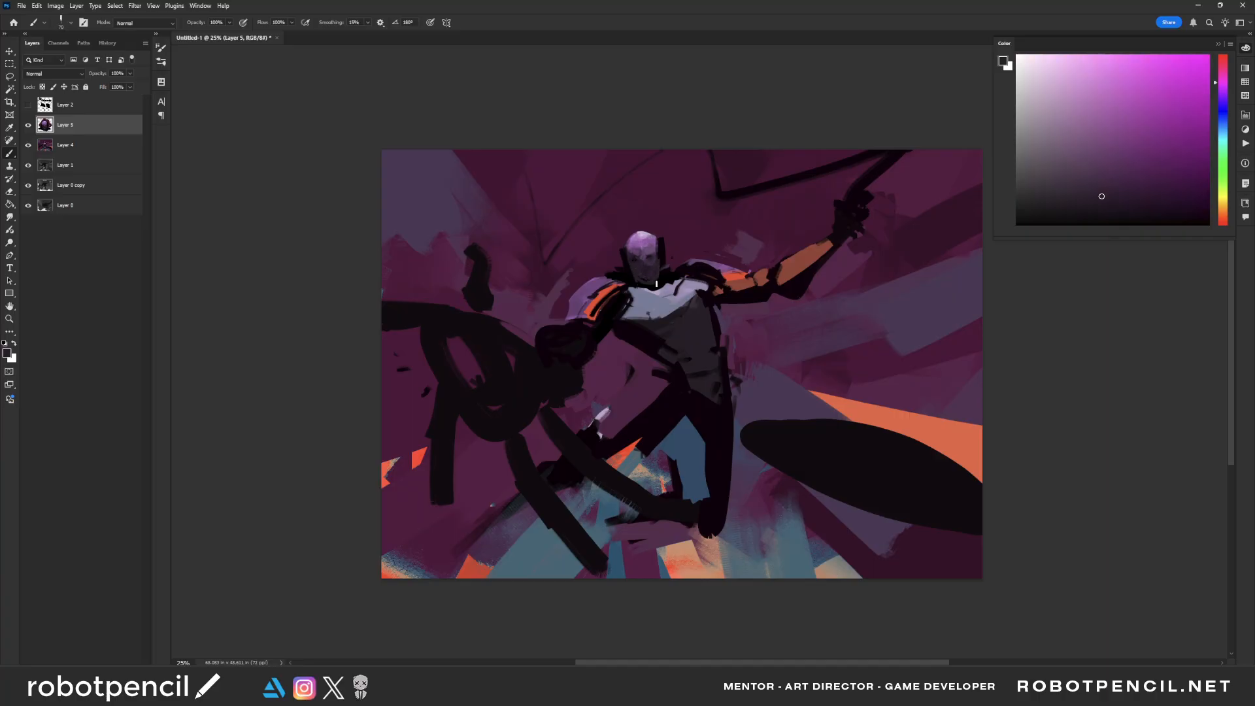
left_click(665, 279, "alt")
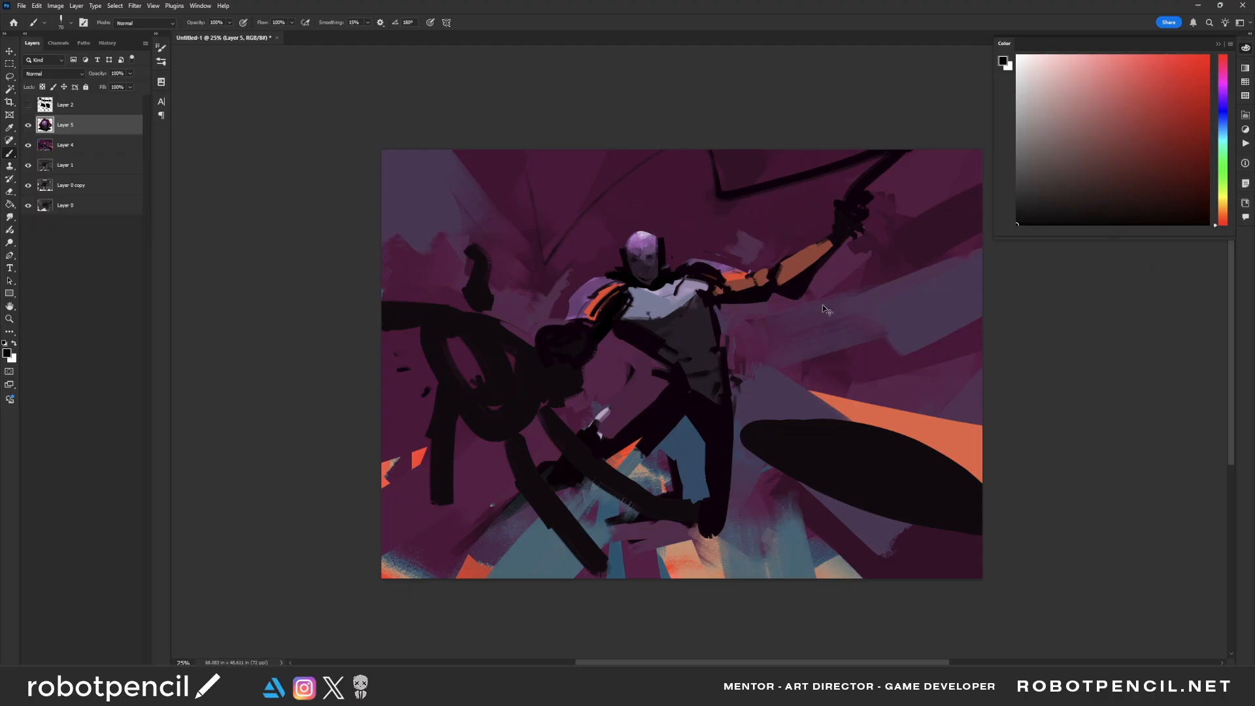
Step: Flip the canvas back and paint pointed near-black strokes flaring out from the collar beside the head
key("ctrl+h")
left_click(697, 272, "alt")
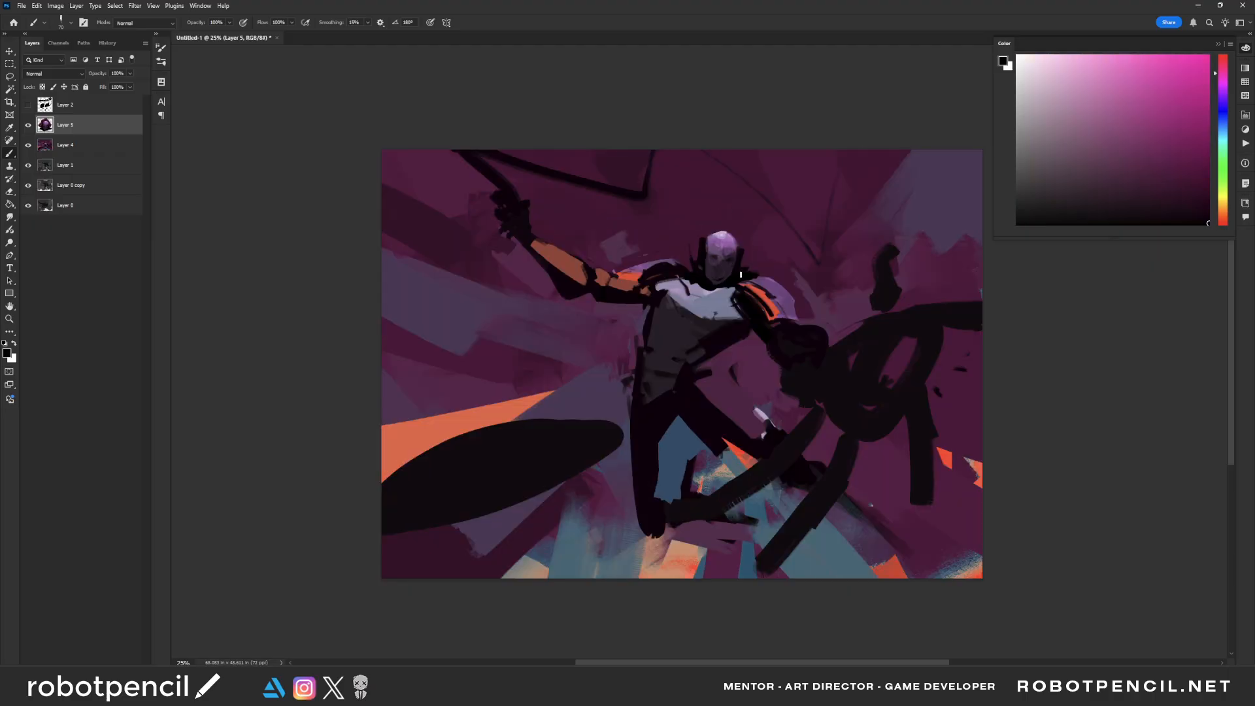
left_click_drag(741, 275, 775, 258)
Step: Reshape the chest plate with a rounded lower edge using sampled light blue-grey and dark grey
left_click(668, 280, "alt")
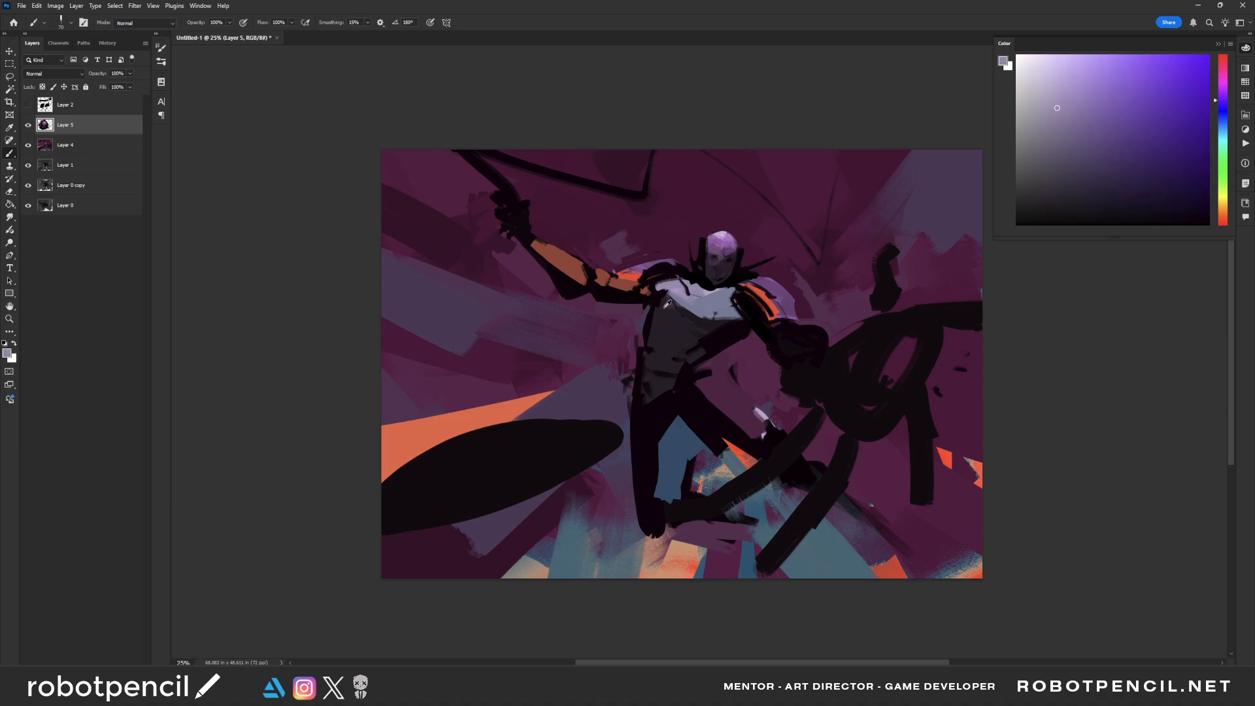
left_click(667, 304, "alt")
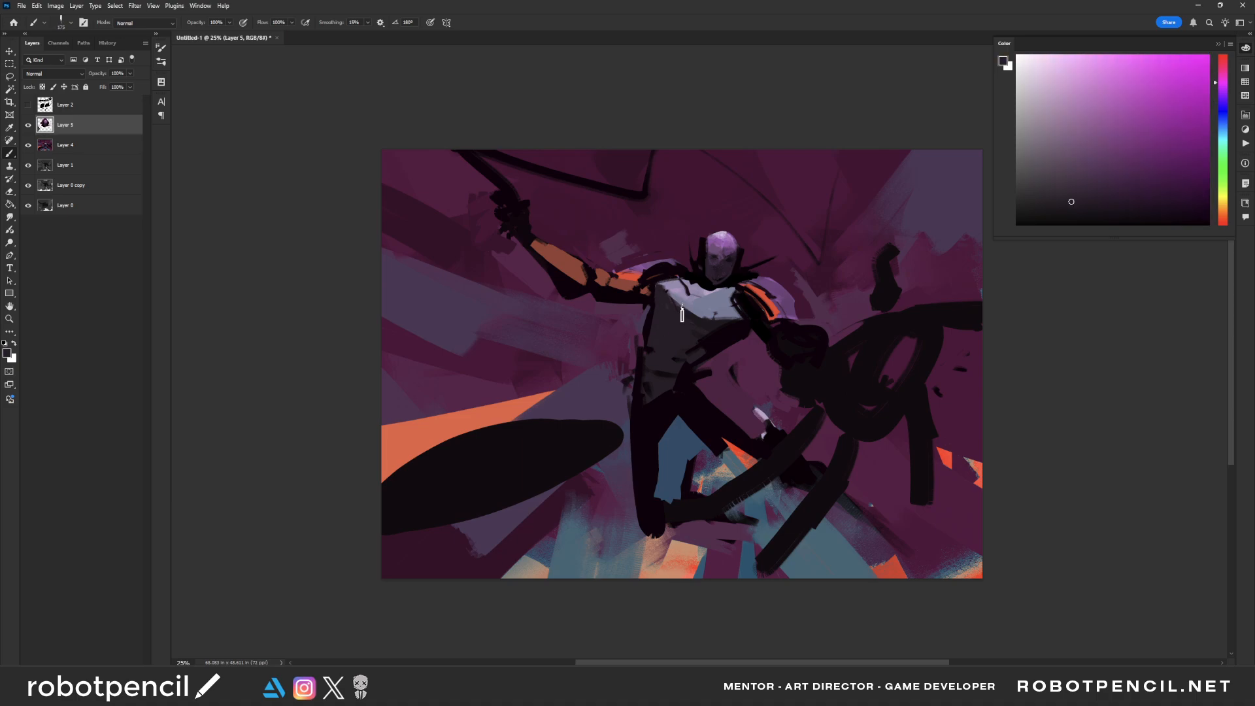
left_click(681, 312, "alt")
mouse_move(682, 311)
left_mouse_down()
mouse_move(660, 289)
mouse_move(703, 302)
mouse_move(692, 271)
left_mouse_up()
Step: Extend the black under the armpit and cover the stray dark marks between the torso and lowered arm with sampled purple
left_click(698, 273, "alt")
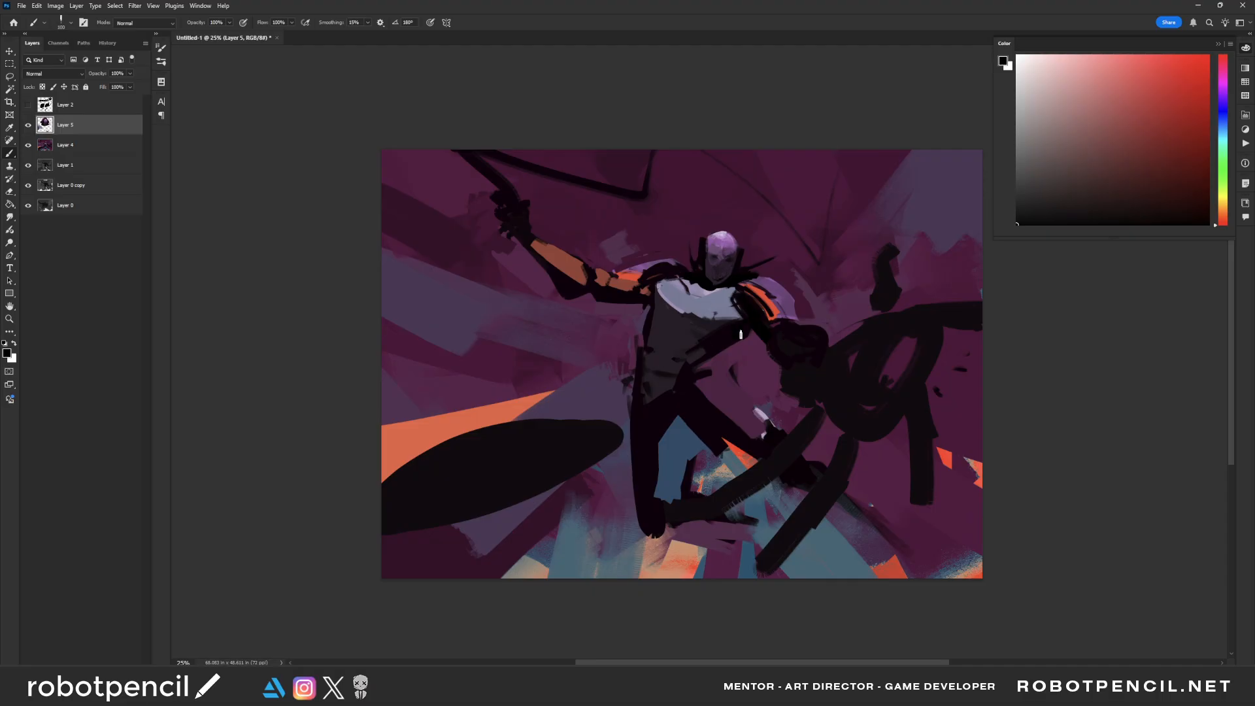
mouse_move(742, 335)
left_mouse_down()
mouse_move(717, 347)
mouse_move(737, 345)
left_mouse_up()
left_click(709, 363, "alt")
key("bracketright")
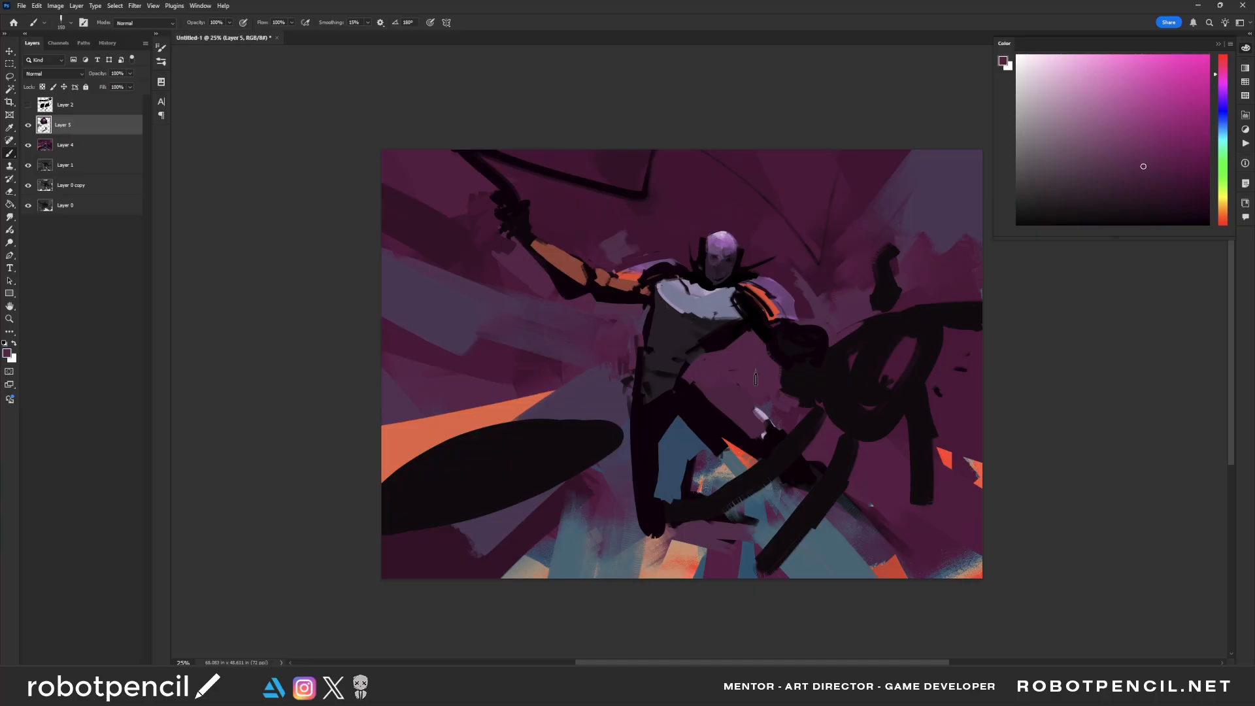
Step: Paint a broad diagonal stroke of sampled muted violet in the background just above the bent thigh
left_click(595, 392, "alt")
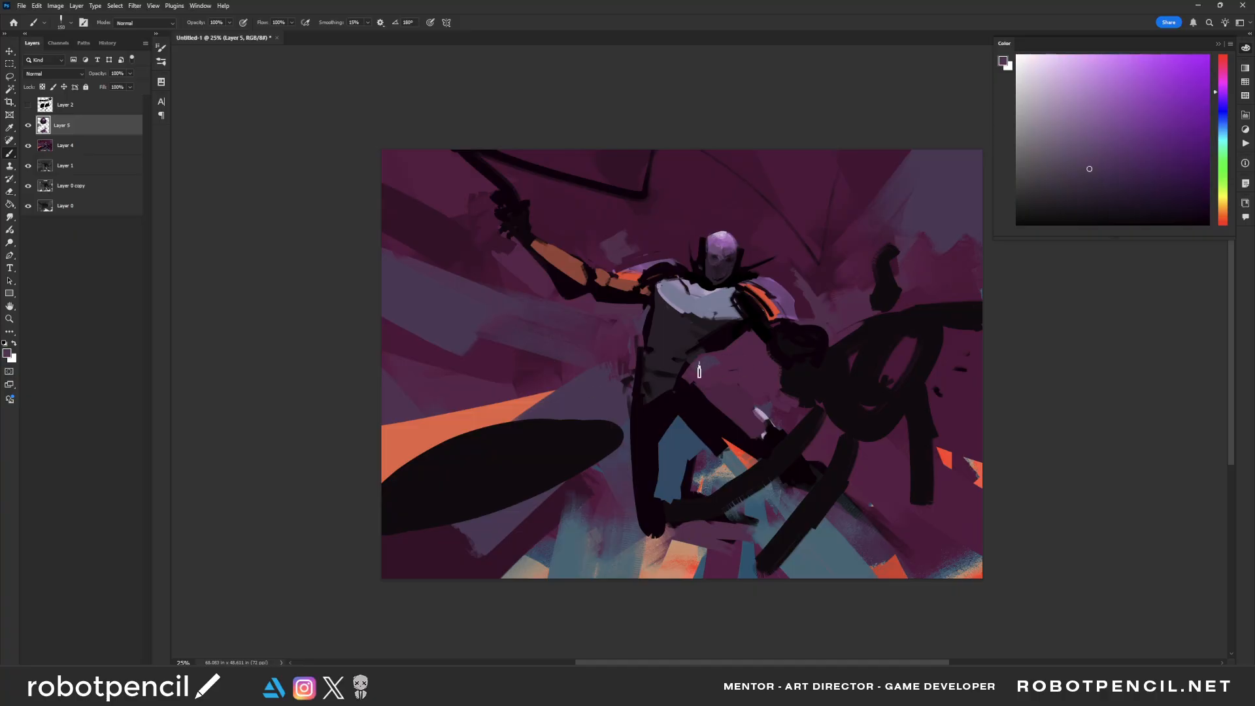
key("]")
key("]")
key("]")
key("]")
left_click_drag(703, 373, 751, 407)
Step: Fill the looping foreground lines into a solid near-black creature silhouette with thick limbs and a tall upright shape
left_click(728, 451, "alt")
key("bracketleft")
key("bracketleft")
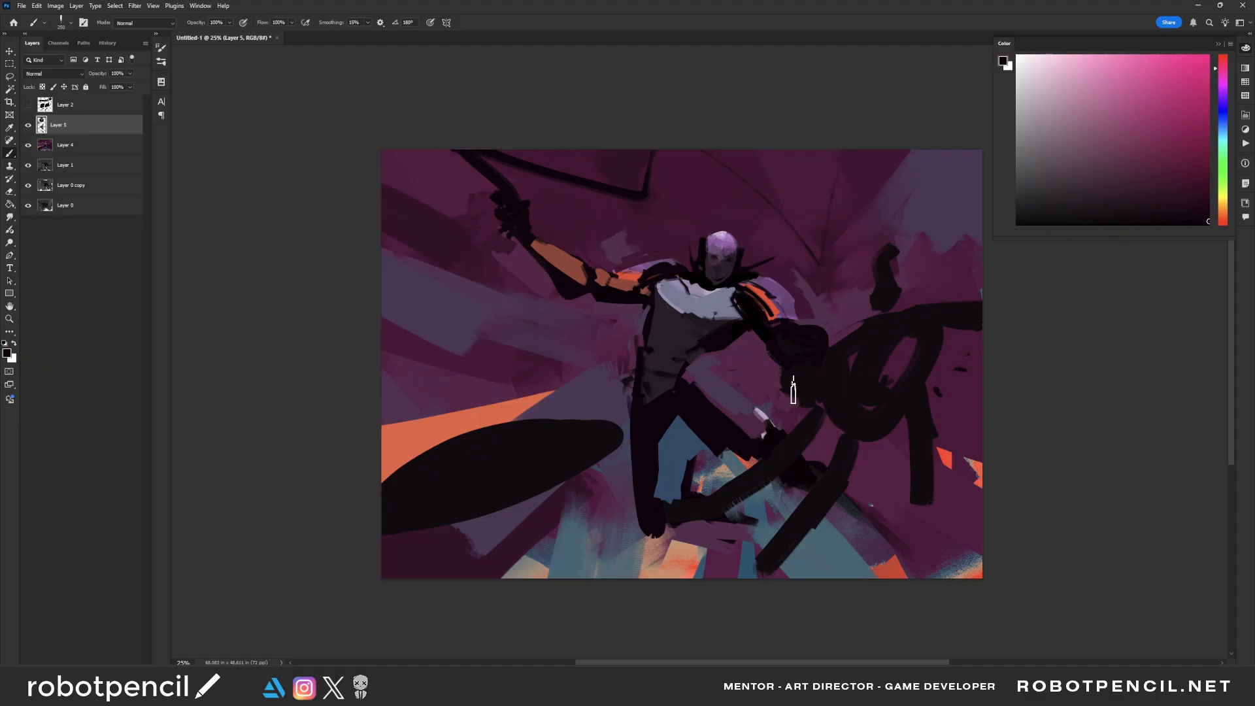
left_click_drag(794, 425, 695, 521)
key("bracketright")
mouse_move(766, 473)
left_mouse_down()
mouse_move(841, 383)
mouse_move(801, 420)
mouse_move(854, 423)
mouse_move(831, 421)
mouse_move(829, 448)
mouse_move(754, 584)
mouse_move(860, 413)
mouse_move(855, 424)
mouse_move(908, 228)
left_mouse_up()
key("bracketright")
mouse_move(895, 272)
left_mouse_down()
mouse_move(880, 223)
mouse_move(912, 195)
mouse_move(892, 268)
mouse_move(900, 225)
mouse_move(902, 304)
mouse_move(1014, 300)
mouse_move(914, 303)
mouse_move(1006, 333)
mouse_move(887, 547)
mouse_move(909, 369)
mouse_move(911, 471)
mouse_move(922, 443)
mouse_move(882, 421)
mouse_move(871, 310)
mouse_move(842, 424)
mouse_move(896, 322)
mouse_move(861, 363)
mouse_move(848, 404)
mouse_move(860, 418)
mouse_move(873, 416)
mouse_move(912, 329)
mouse_move(885, 321)
mouse_move(838, 413)
mouse_move(857, 402)
mouse_move(877, 423)
left_mouse_up()
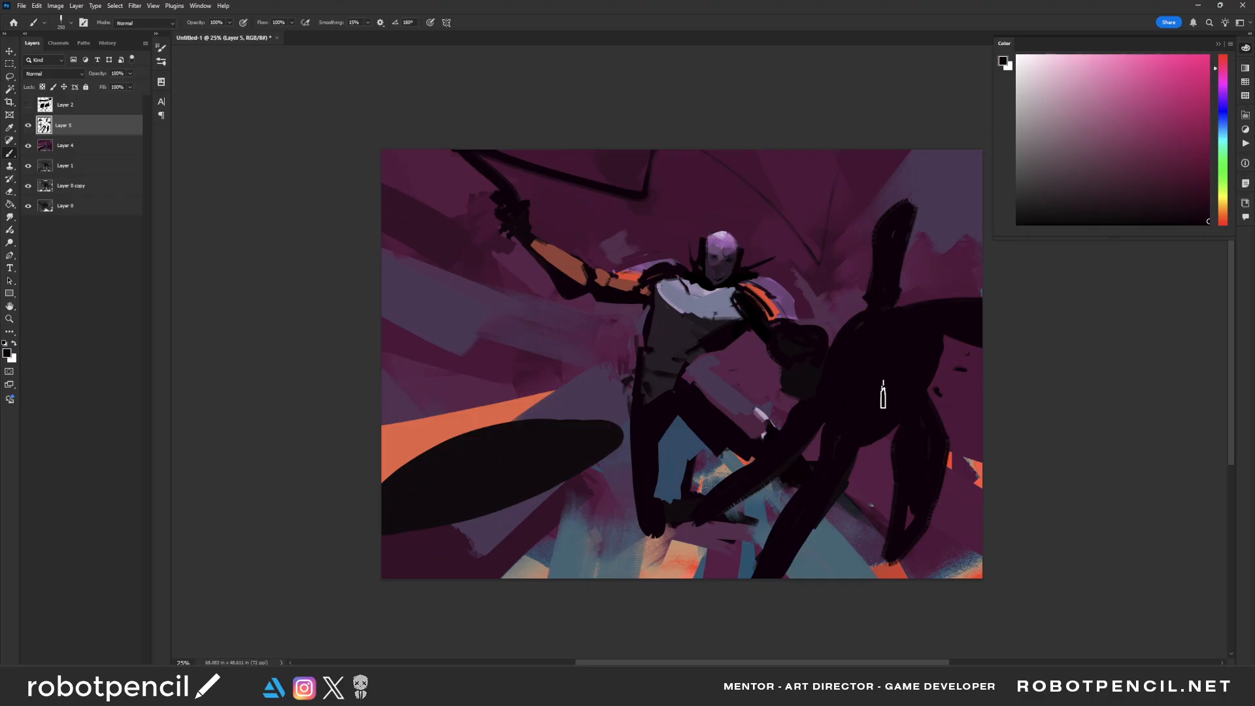
Step: Trim the dark creature's upper contour beside the figure's lowered arm with sampled purple, and check it on the flipped canvas
left_click(830, 332, "alt")
left_click_drag(830, 332, 868, 298)
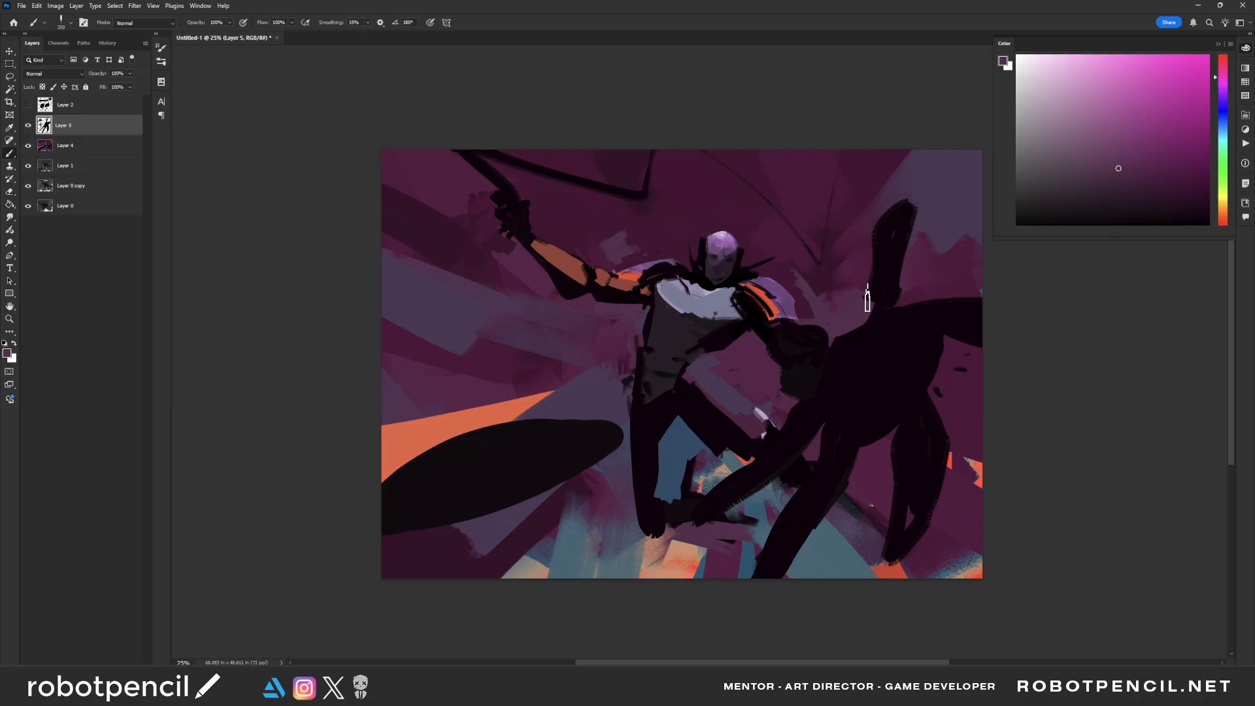
key("ctrl+shift+h")
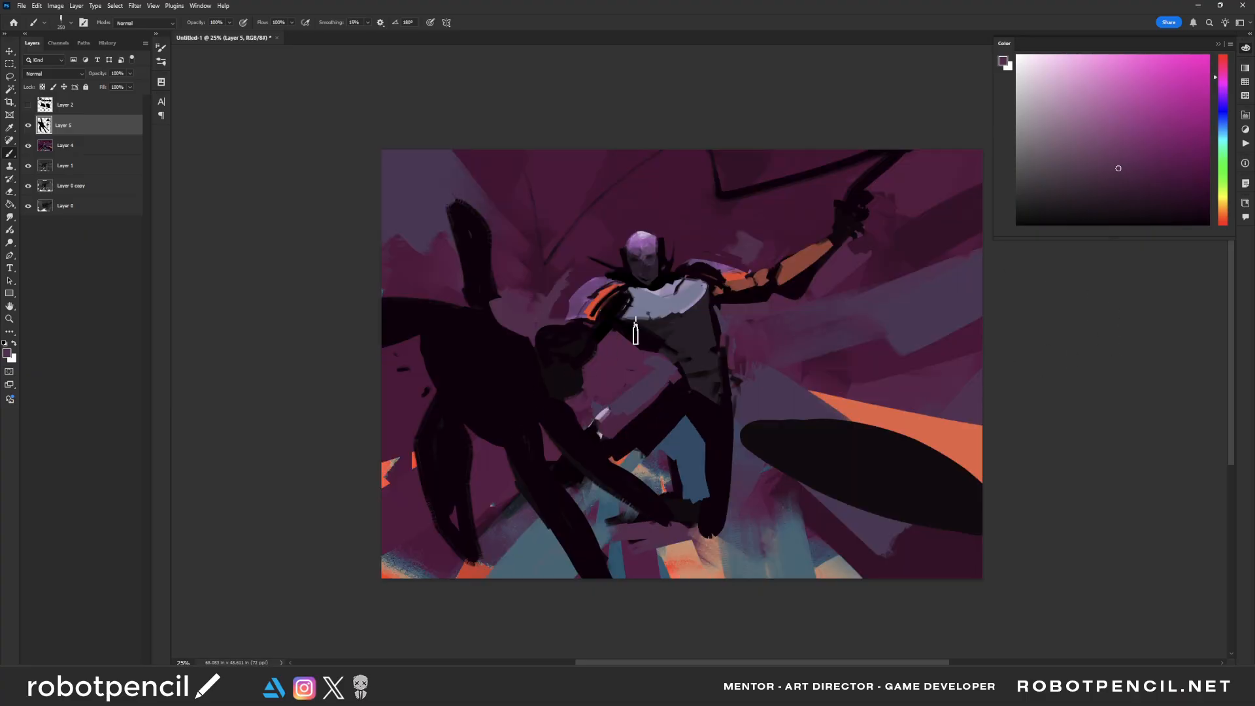
left_click(530, 359, "alt")
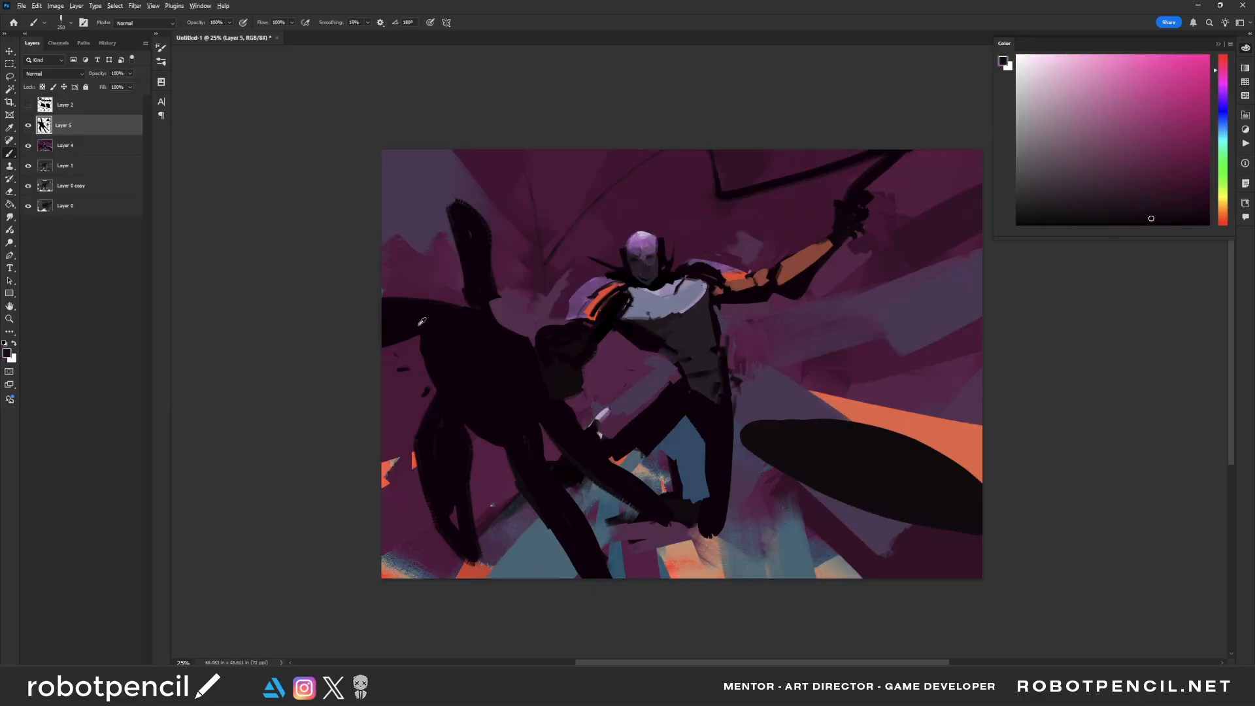
left_click(406, 376, "alt")
Step: Paint sampled orange-red patches in the background beside the creature's leg and in the upper corner behind its upright shape
left_click(412, 458, "alt")
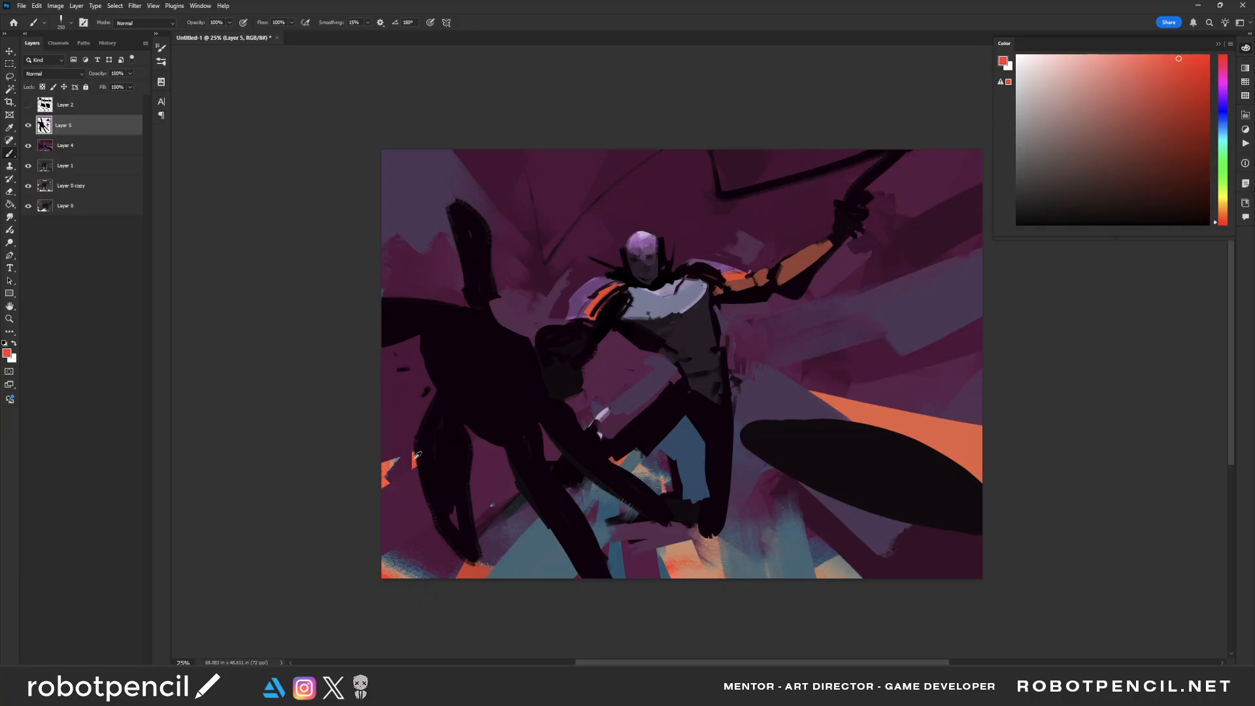
left_click_drag(373, 489, 412, 461)
key("]")
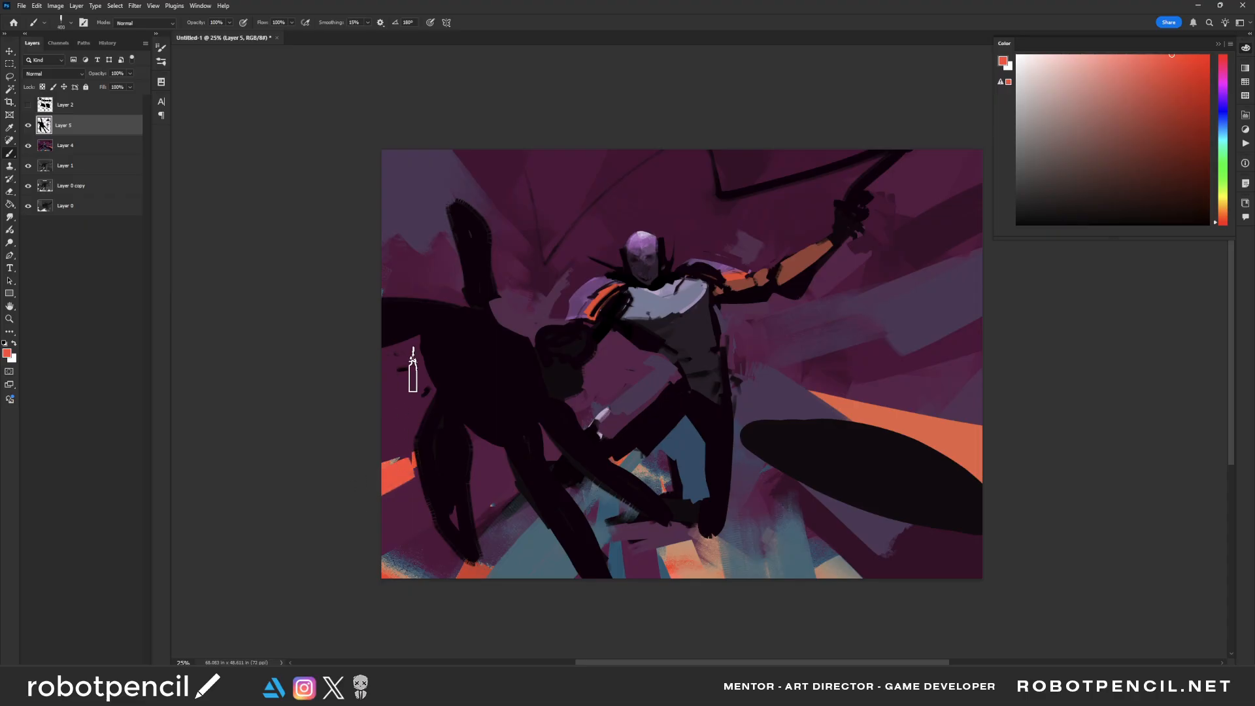
left_click_drag(412, 369, 340, 416)
key("ctrl+z")
key("]")
mouse_move(374, 159)
left_mouse_down()
mouse_move(430, 214)
mouse_move(344, 221)
mouse_move(434, 288)
left_mouse_up()
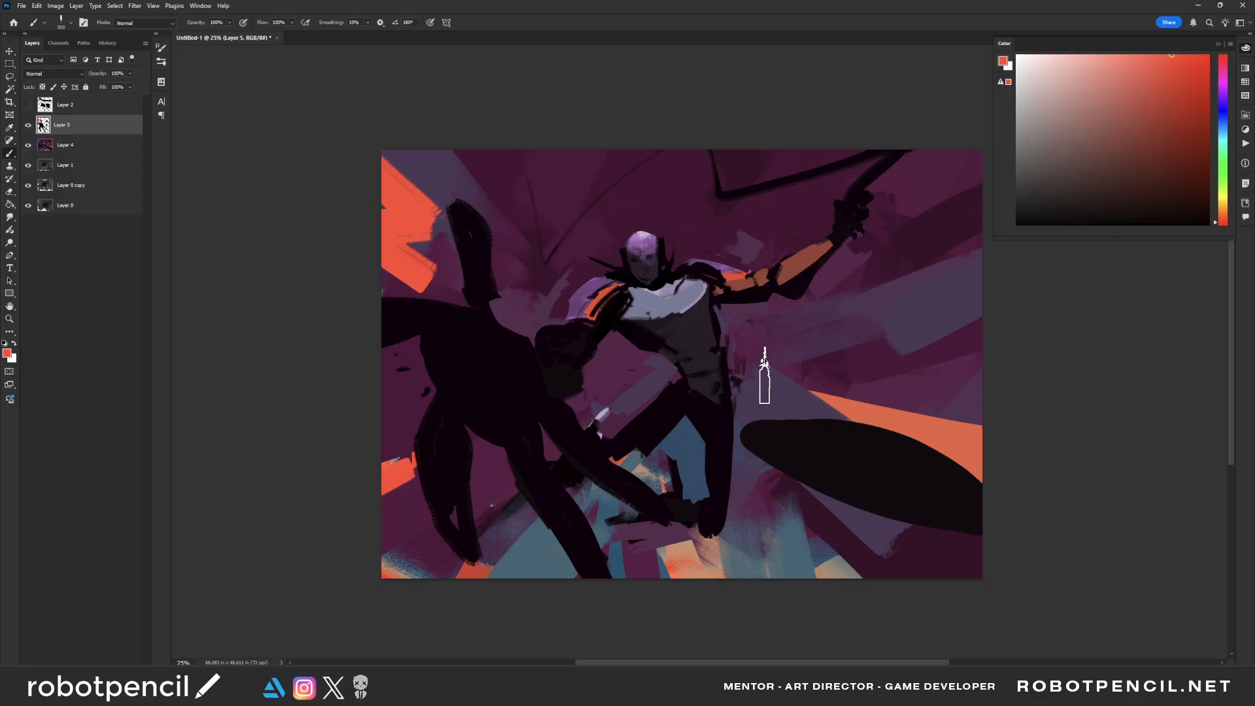
Step: Refine the torso's side contours with sampled purple and near-black, and paint sampled dark grey along the chest plate's lower edge
left_click(628, 342, "alt")
key("[")
key("[")
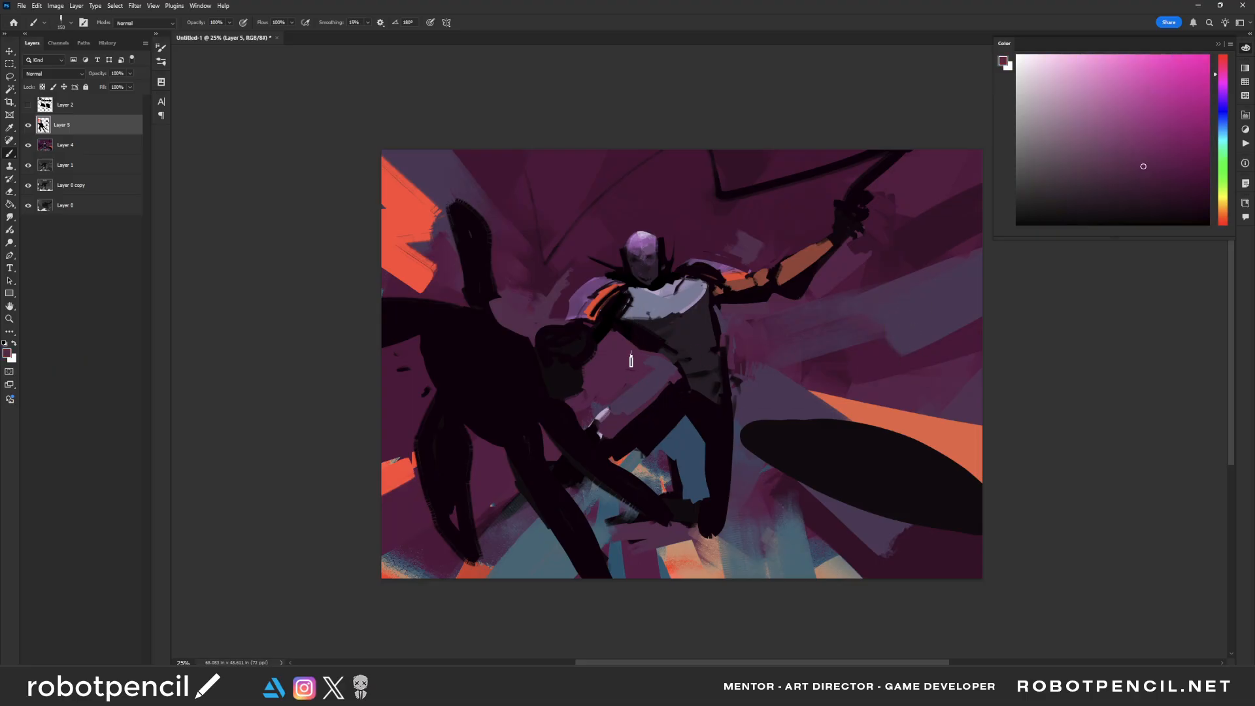
left_click(663, 346, "alt")
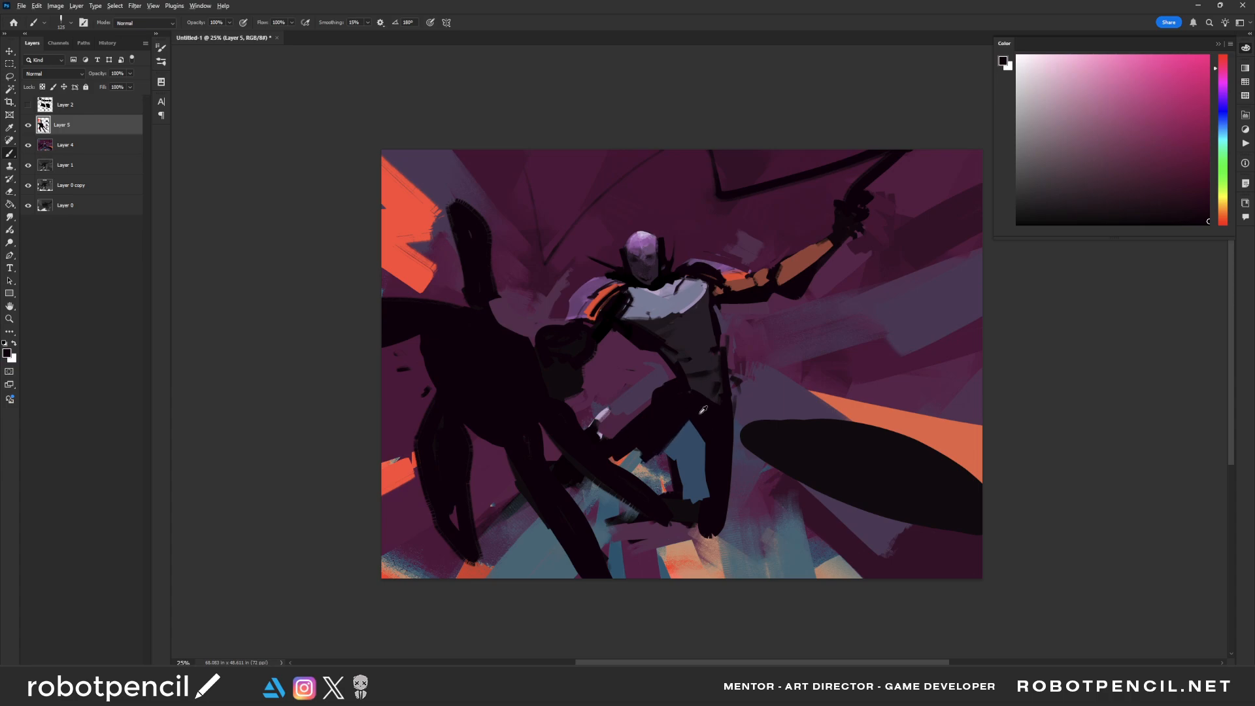
left_click(664, 328, "alt")
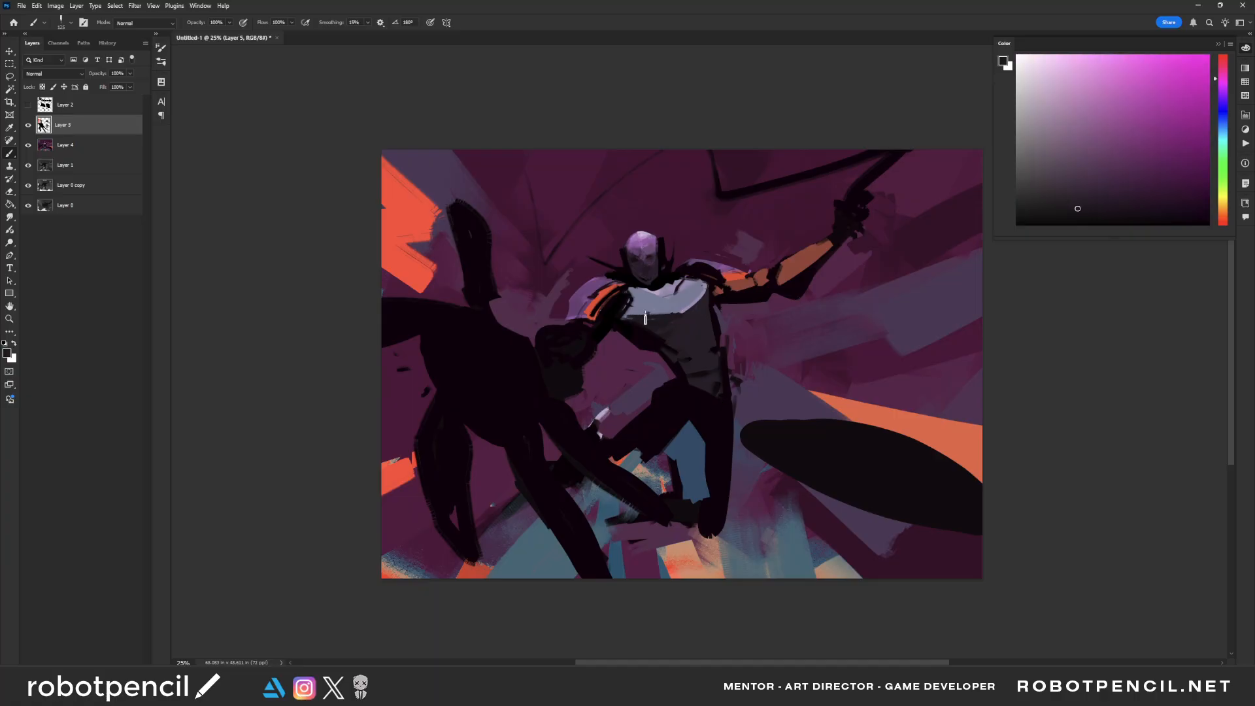
left_click_drag(632, 317, 683, 315)
Step: Add near-black dividing lines to the chest plate and abdomen with a smaller brush, working on the flipped canvas, and flip it back
key("ctrl+shift+h")
right_click(831, 222)
left_click(874, 95)
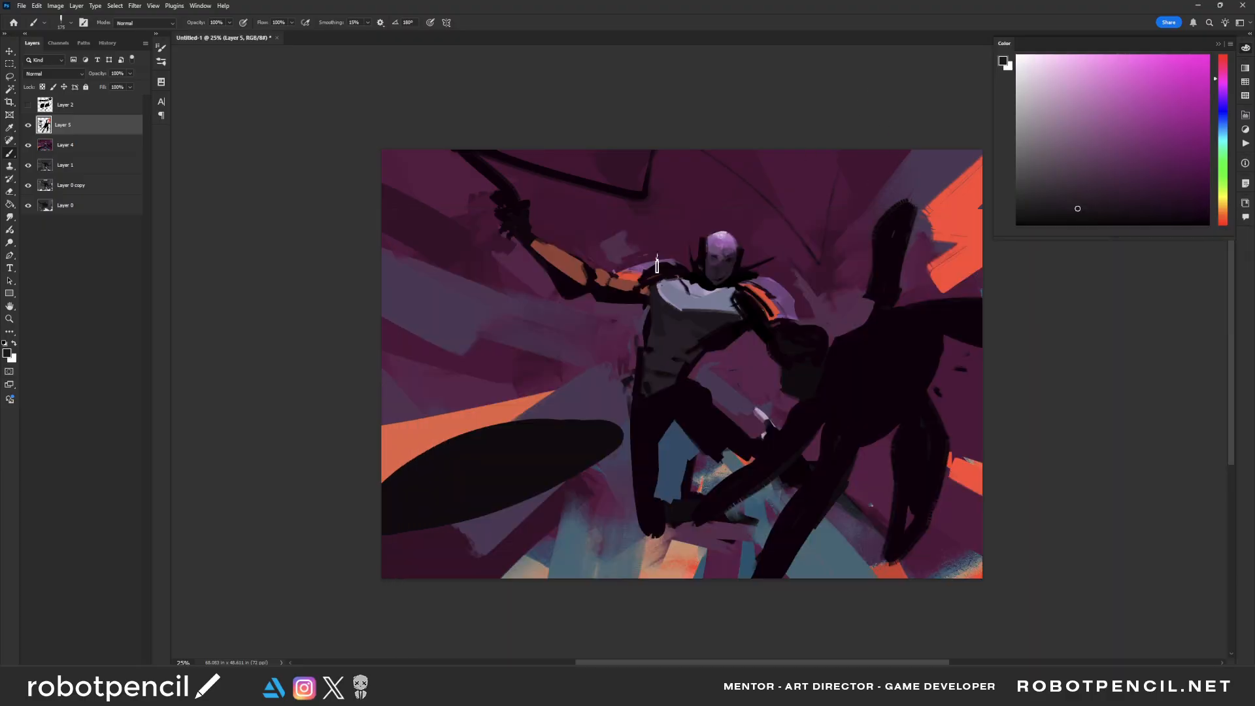
left_click(674, 279, "alt")
key("bracketleft")
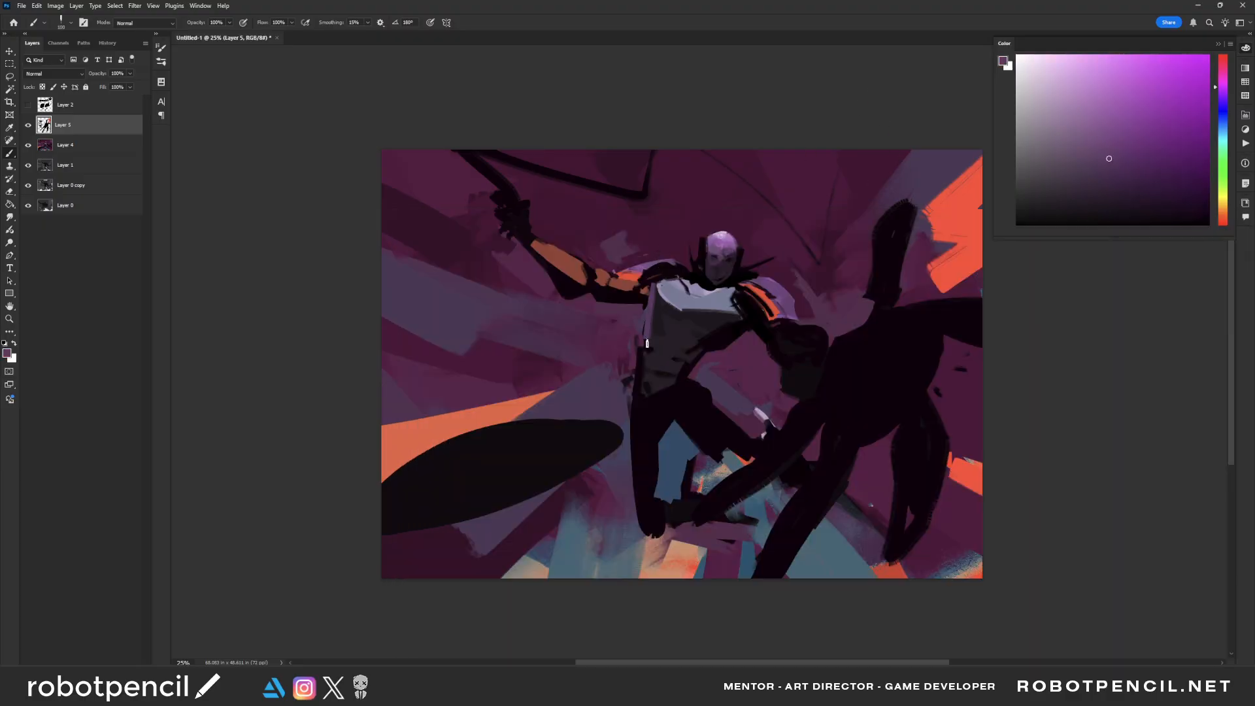
left_click(653, 286, "alt")
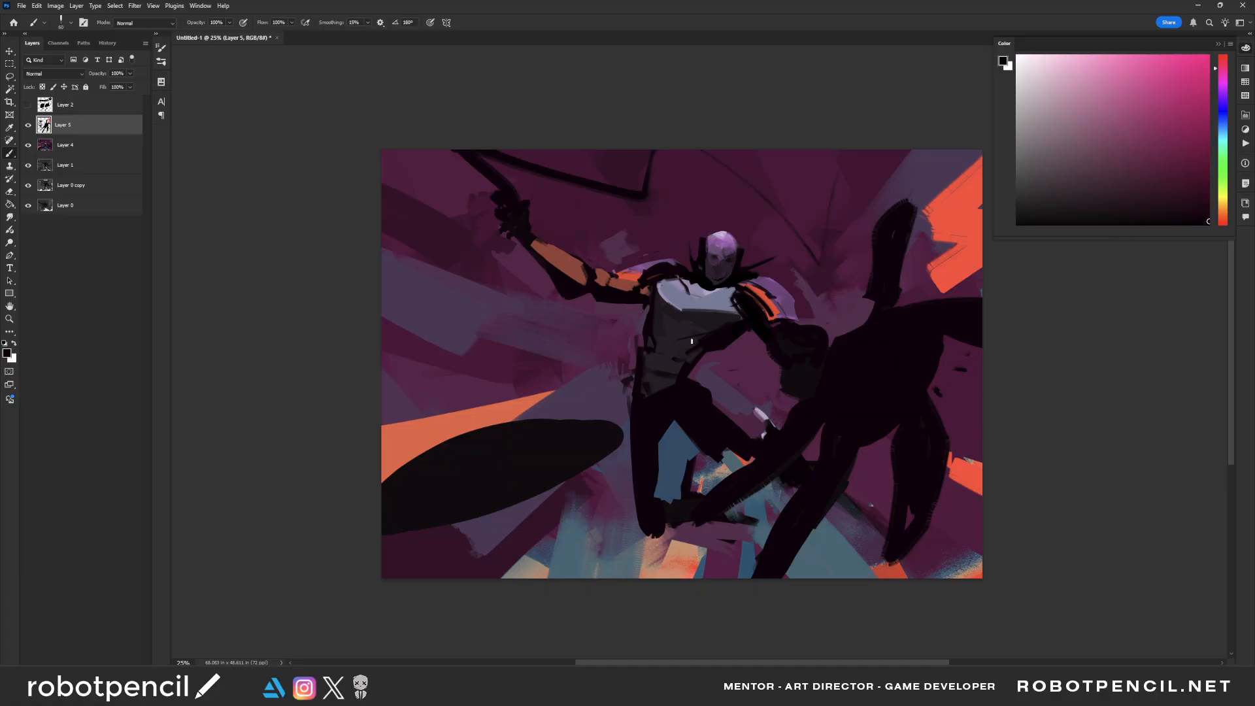
left_click_drag(723, 324, 680, 337)
key("ctrl+z")
key("ctrl+f")
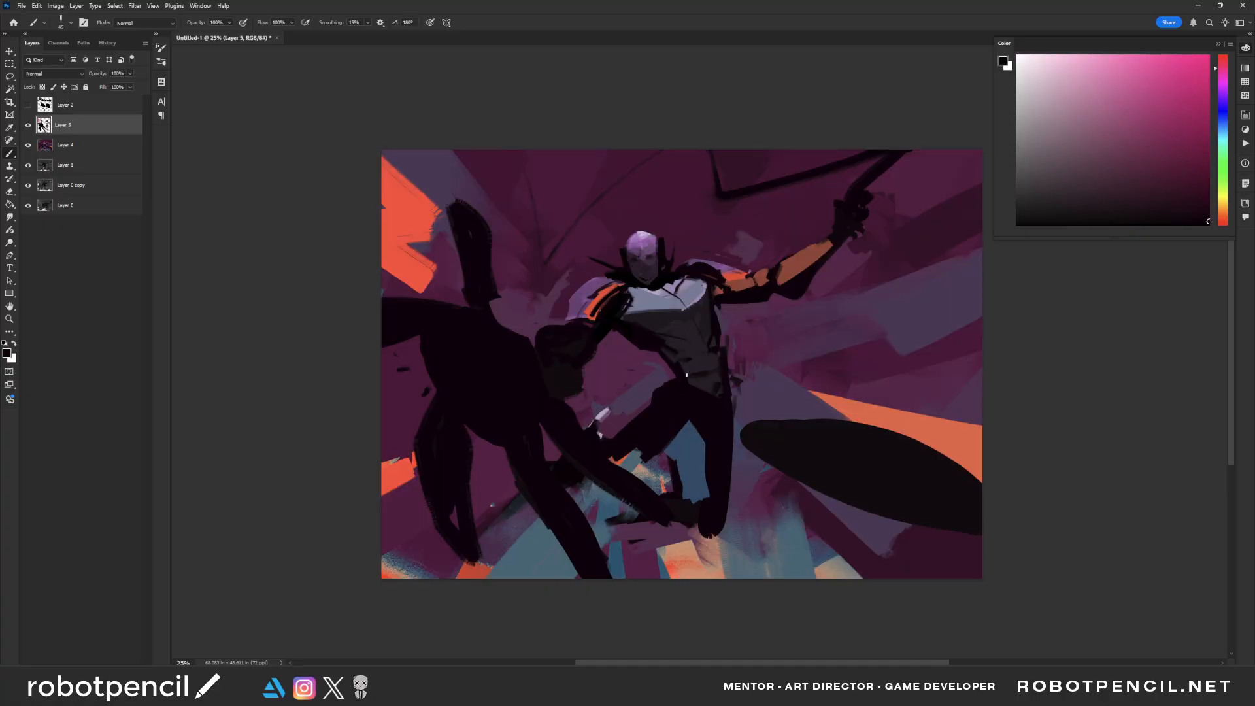
Step: Block in the bent thigh's lit planes with a much larger brush, using dark grey and near-black sampled from the torso and thigh
left_click(696, 364, "alt")
key("bracketright")
key("bracketright")
key("bracketright")
key("bracketright")
key("bracketright")
key("bracketright")
key("bracketright")
key("bracketright")
key("bracketright")
key("bracketright")
key("bracketright")
key("bracketright")
key("bracketright")
key("bracketright")
key("bracketright")
mouse_move(685, 399)
left_mouse_down()
mouse_move(628, 439)
mouse_move(684, 407)
mouse_move(644, 434)
mouse_move(705, 421)
left_mouse_up()
left_click(697, 416, "alt")
left_click(675, 419, "alt")
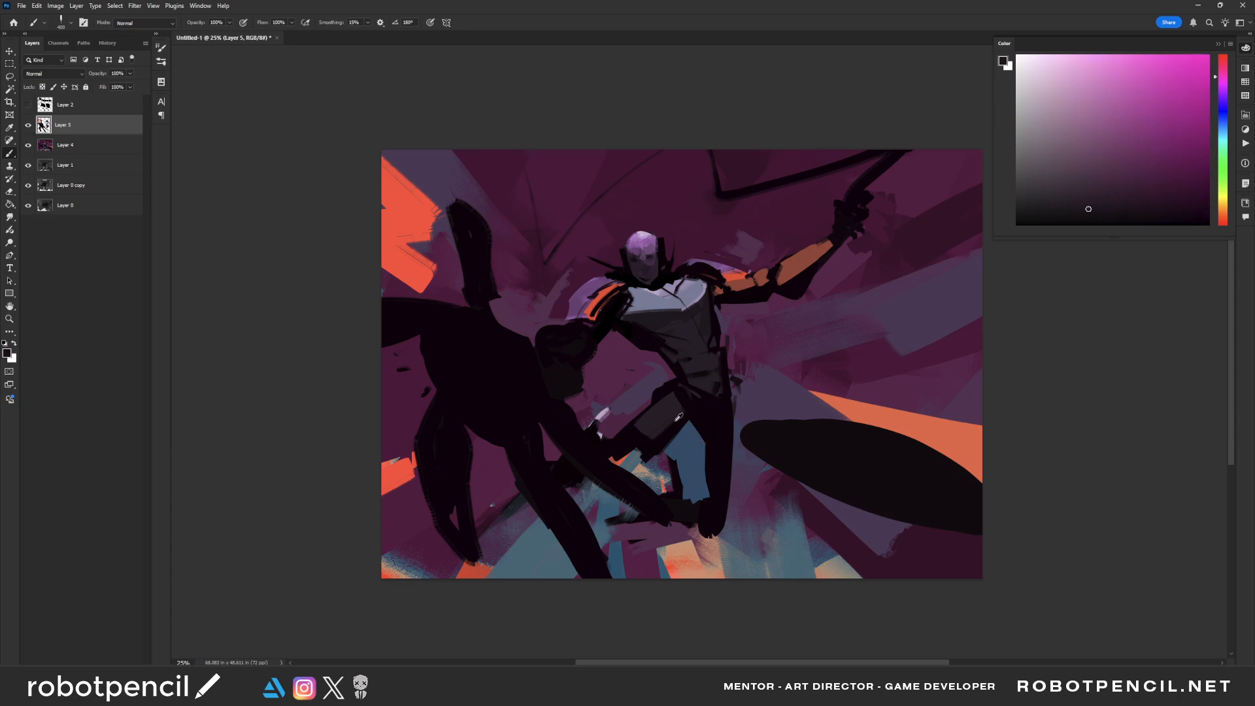
left_click(642, 430, "alt")
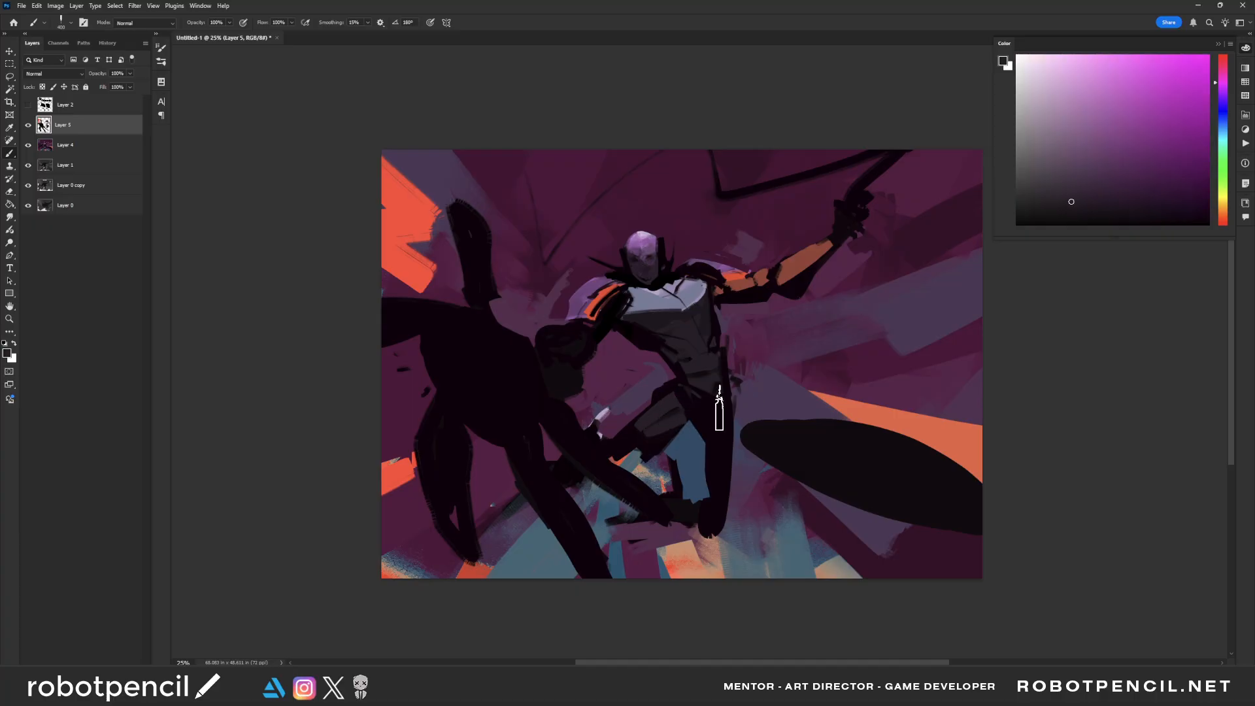
Step: Paint a long dark grey plane down the straight leg and touch up its hip on the flipped canvas
key("bracketleft")
key("bracketleft")
left_click_drag(718, 408, 716, 503)
key("F2")
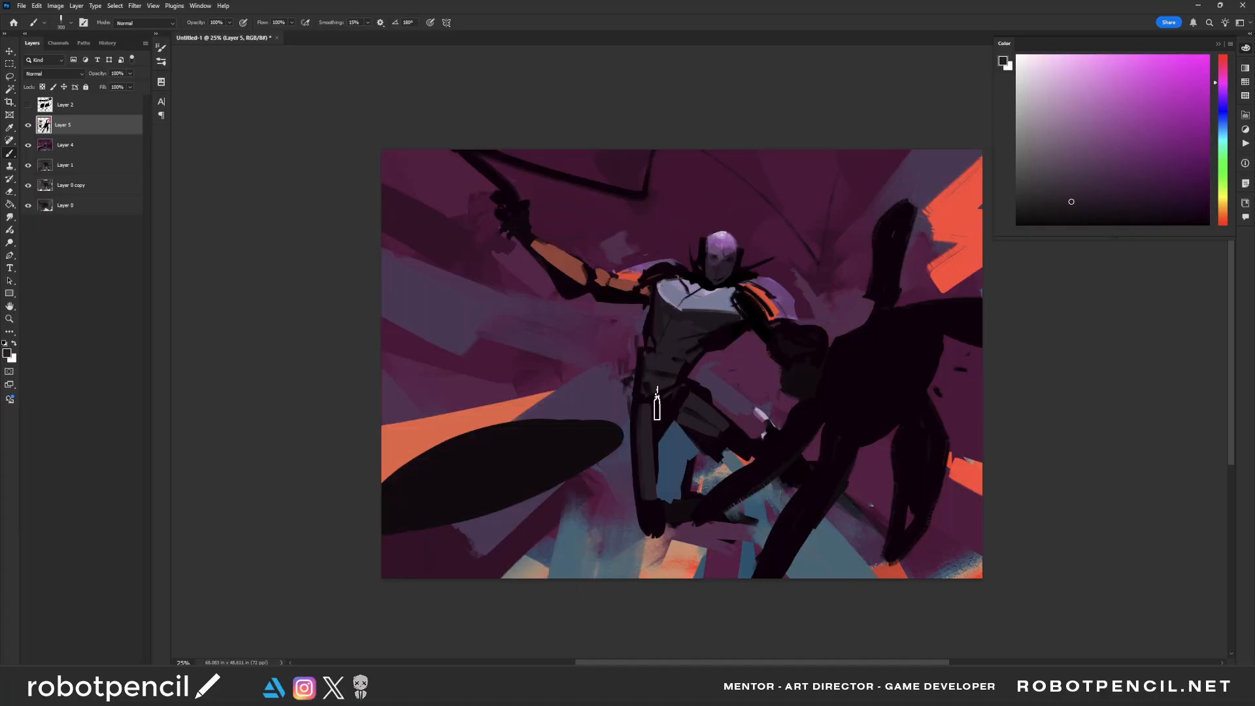
left_click_drag(656, 402, 661, 415)
key("F2")
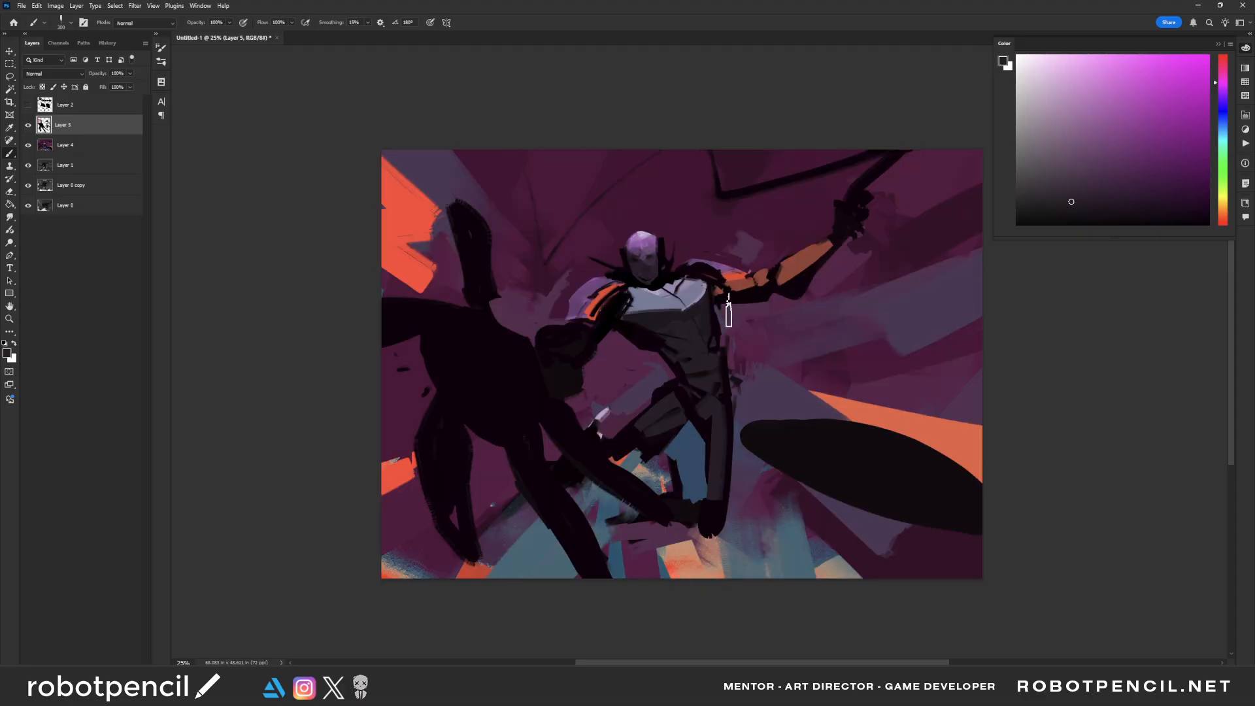
Step: Refine the head, collar and shoulder edges with small strokes of sampled violet, dark grey and near-black
left_click(590, 285, "alt")
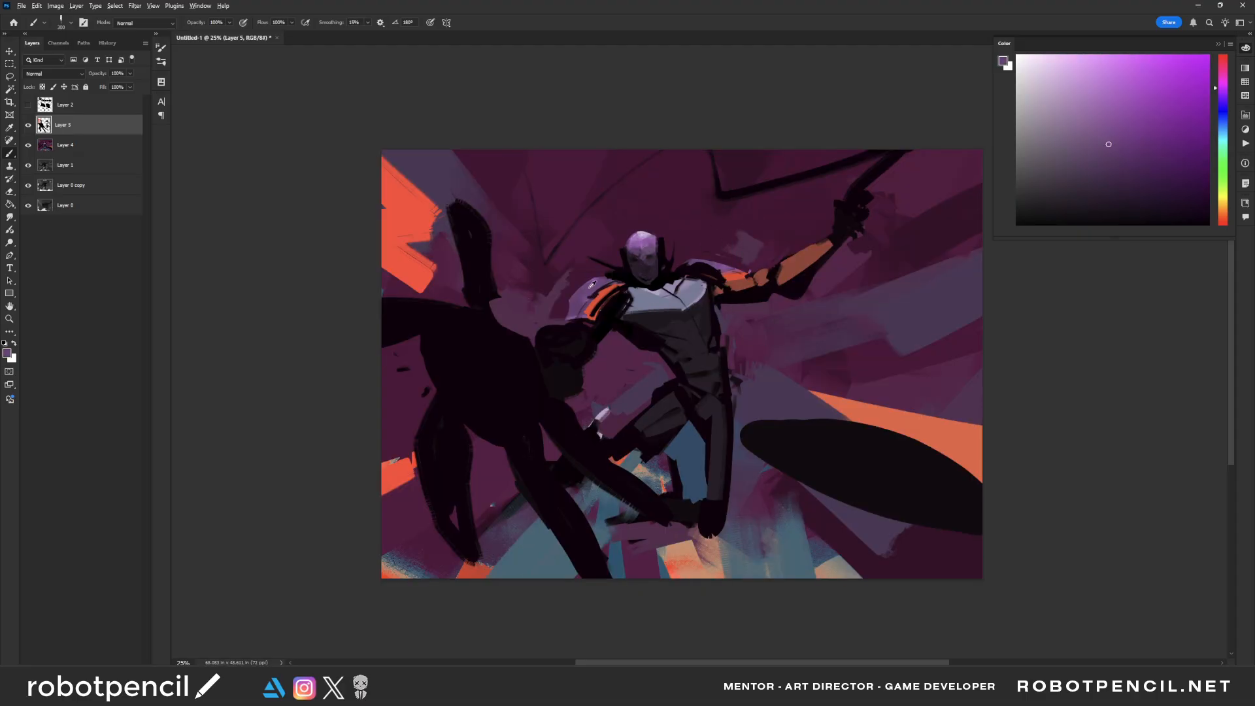
key("bracketleft")
key("bracketleft")
key("bracketleft")
left_click(654, 272, "alt")
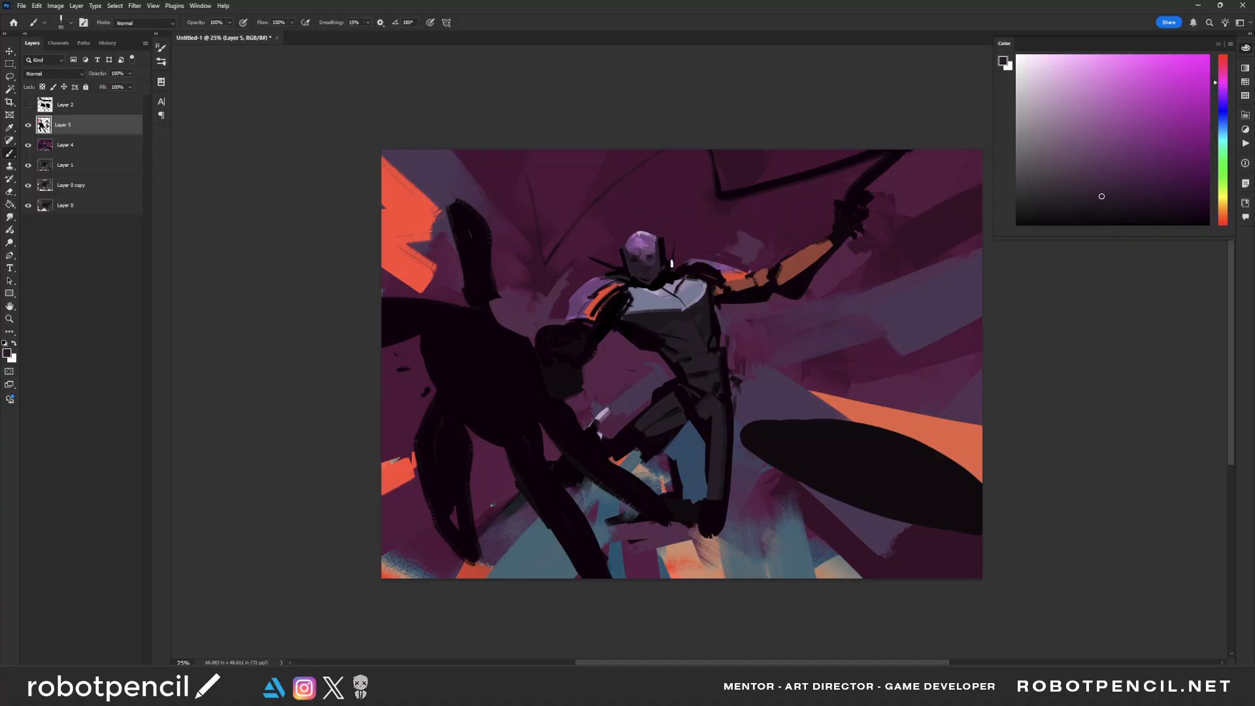
left_click(697, 257, "alt")
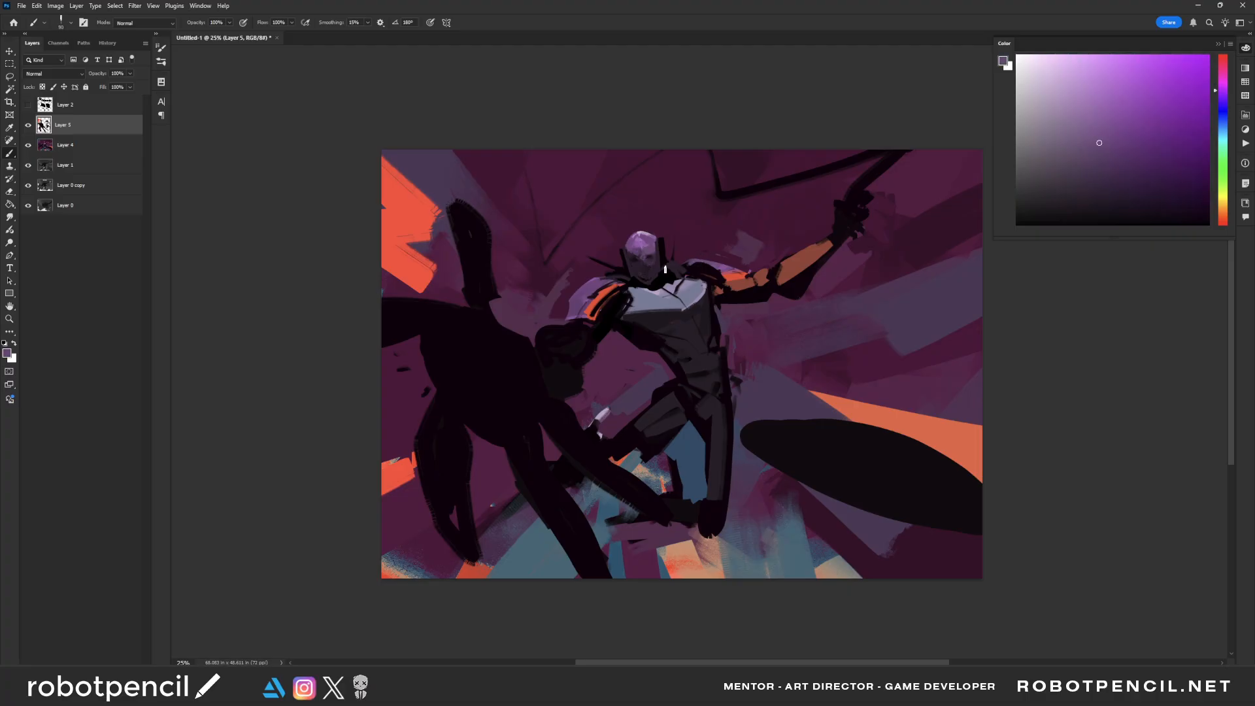
left_click(666, 268, "alt")
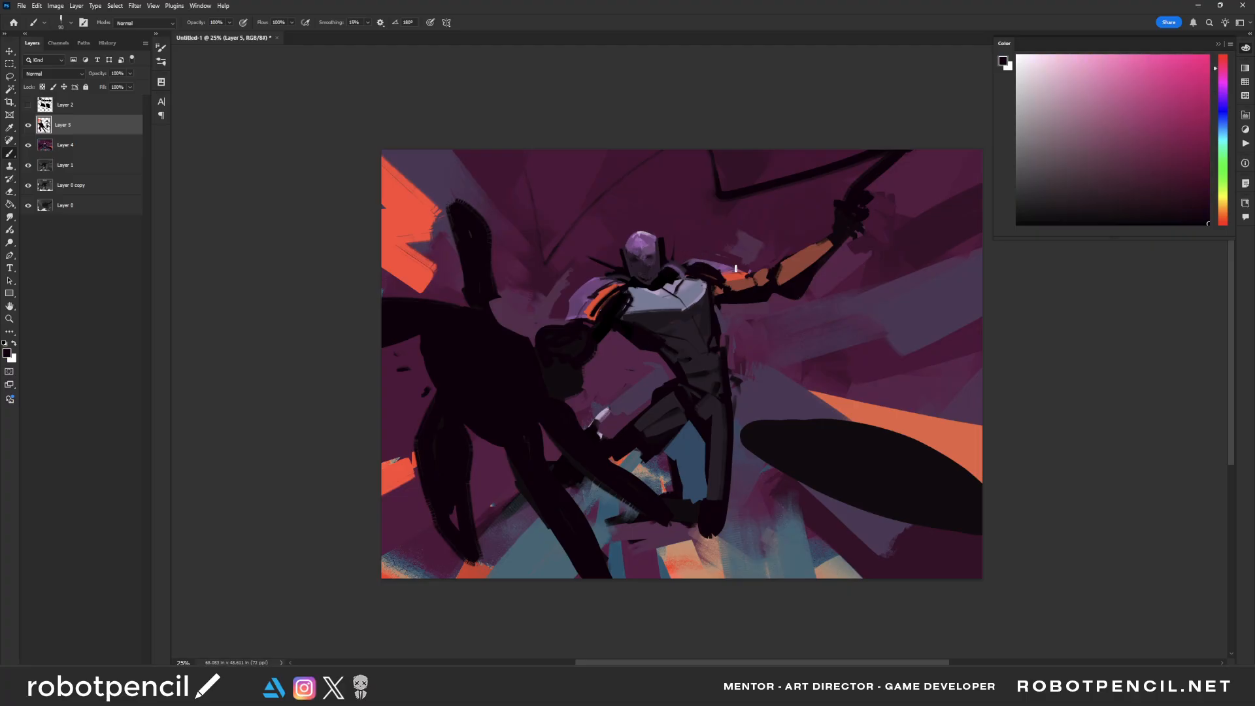
left_click(636, 282, "alt")
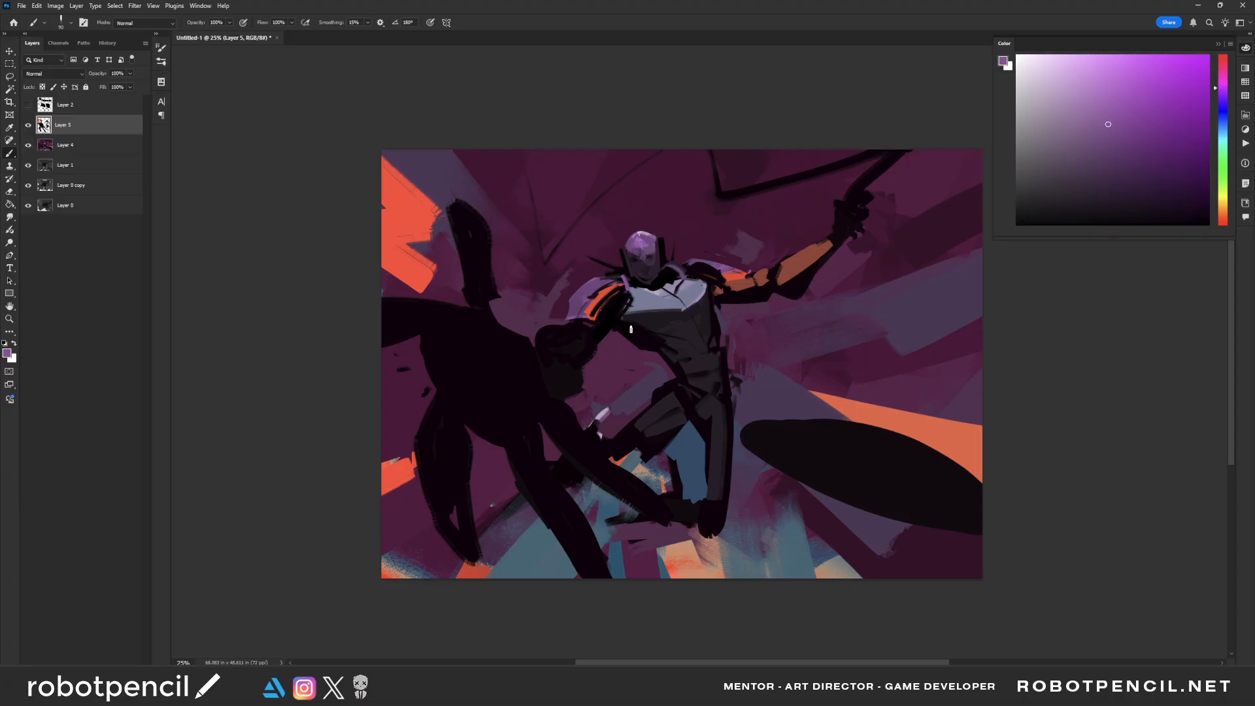
Step: Try painting sampled purple and pale blue-grey planes on the foreground creature's outstretched limb and upright shape
left_click(587, 340, "alt")
left_click(581, 294, "alt")
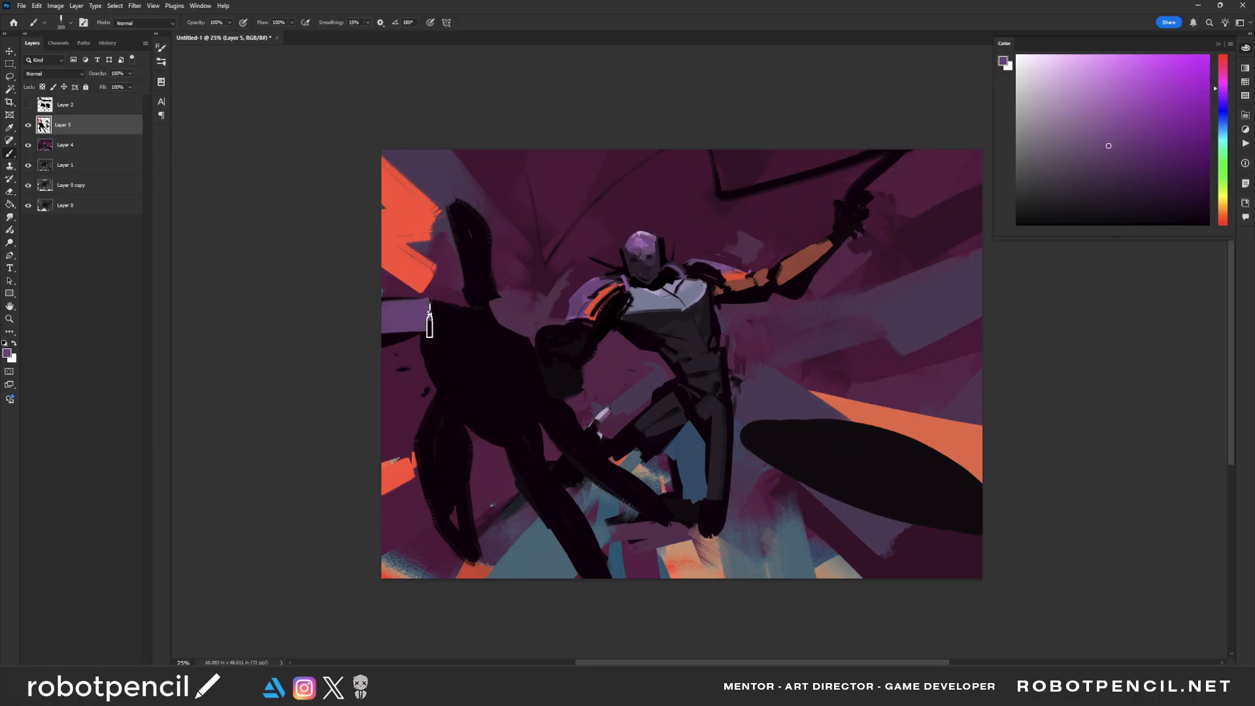
left_click(670, 301, "alt")
key("bracketleft")
key("bracketleft")
mouse_move(392, 307)
left_mouse_down()
mouse_move(428, 301)
mouse_move(373, 301)
mouse_move(427, 307)
mouse_move(394, 320)
left_mouse_up()
mouse_move(453, 211)
left_mouse_down()
mouse_move(492, 253)
mouse_move(438, 193)
mouse_move(492, 287)
left_mouse_up()
key("ctrl+z")
key("ctrl+z")
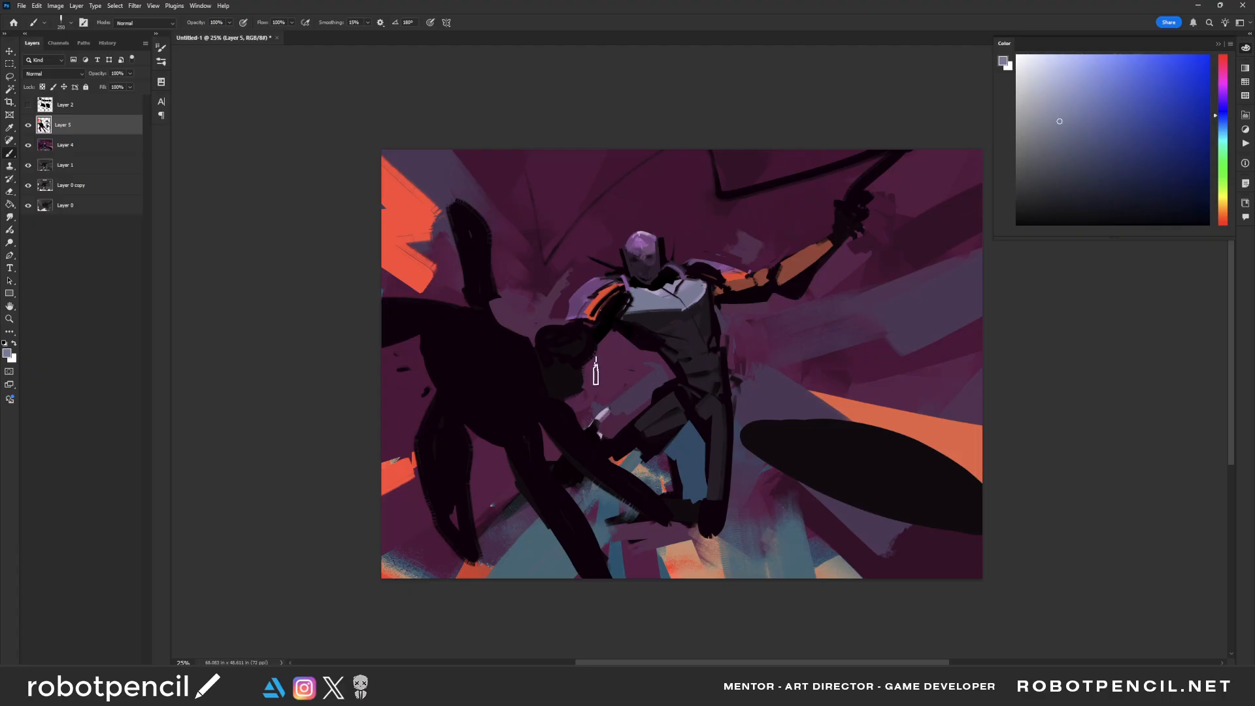
Step: Trim the pale blade shape above the bent knee with sampled background colour and rebuild the knee in near-black
left_click(598, 392, "alt")
left_click(677, 451, "alt")
mouse_move(593, 418)
left_mouse_down()
mouse_move(675, 367)
mouse_move(675, 386)
mouse_move(606, 453)
left_mouse_up()
left_click(593, 401, "alt")
left_click(667, 389, "alt")
key("bracketleft")
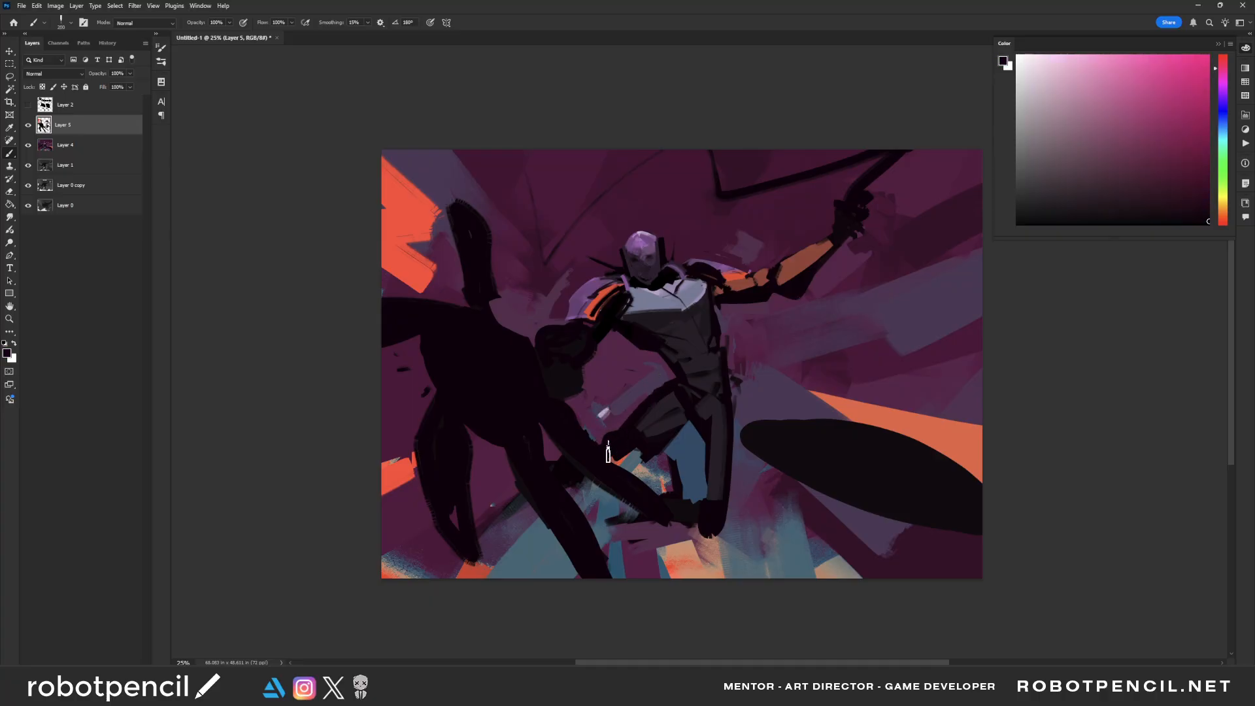
Step: Clean the background beneath the bent leg with sampled blue and reshape the thigh's shadows in near-black
left_click(581, 488, "alt")
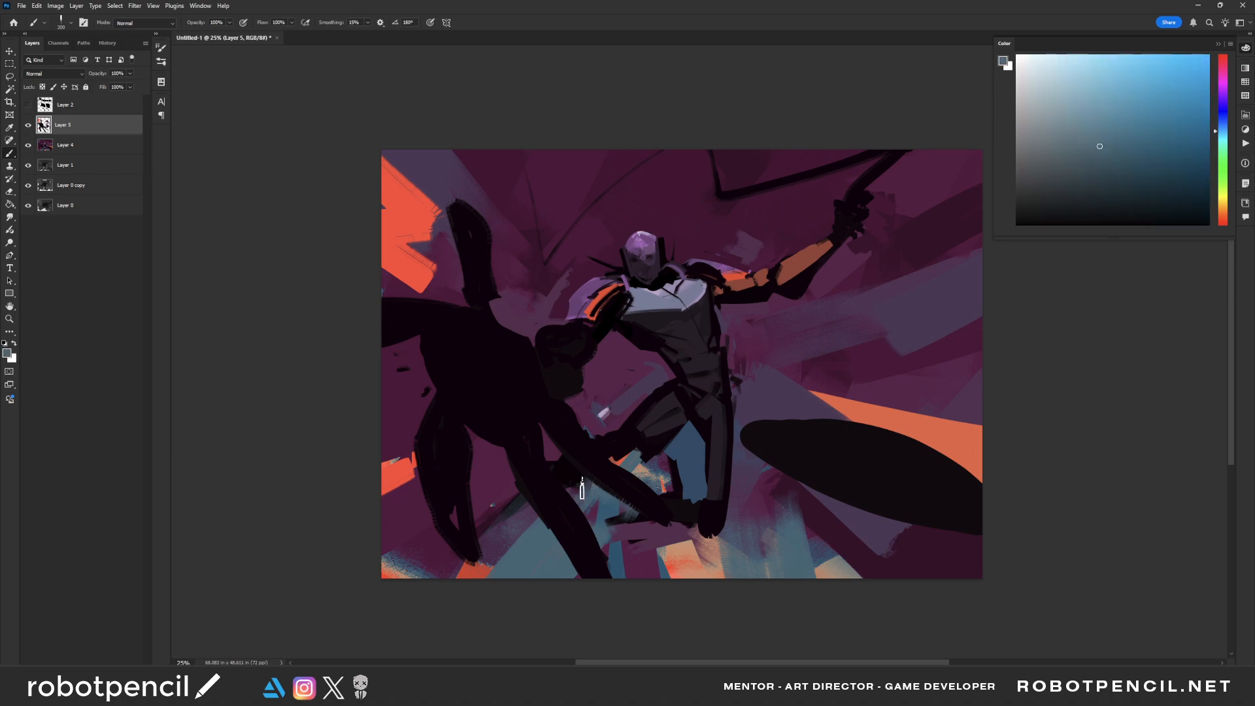
left_click(688, 449, "alt")
left_click(665, 432, "alt")
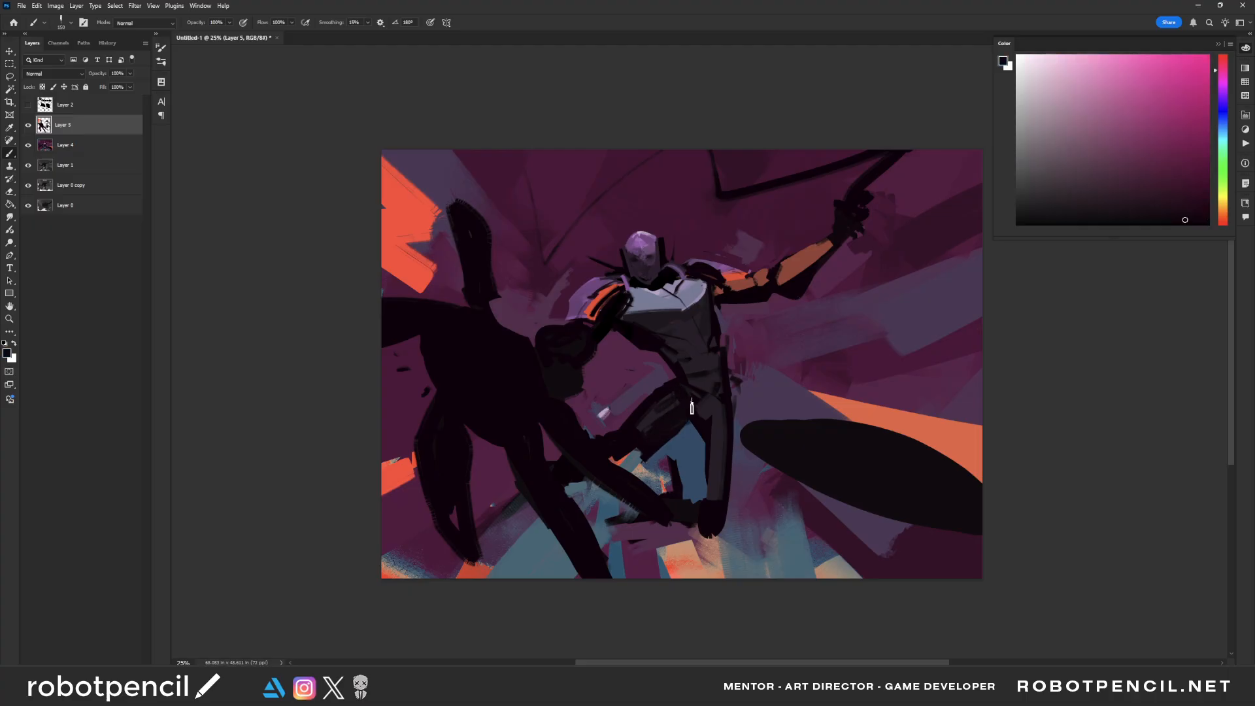
key("bracketright")
Step: Trim the waist's outer contour with sampled purple, and widen the straight leg's outer edge in near-black on the flipped canvas
left_click(732, 347, "alt")
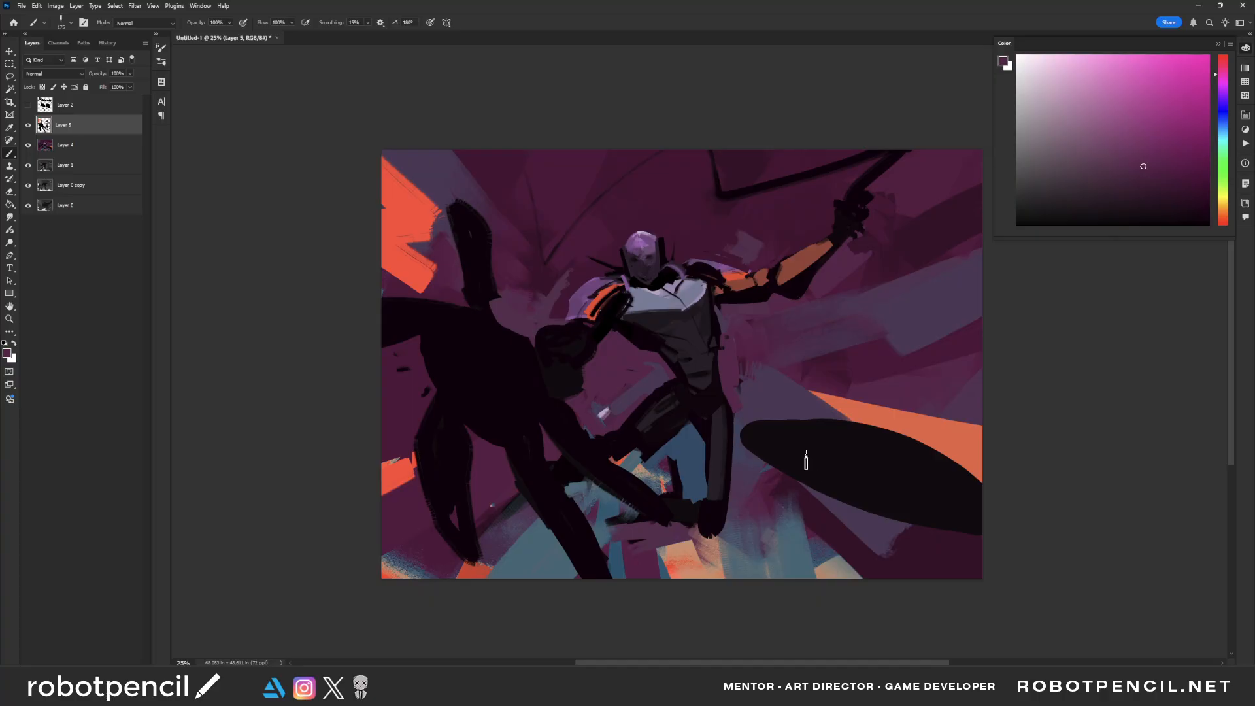
key("h")
left_click(651, 396, "alt")
key("bracketleft")
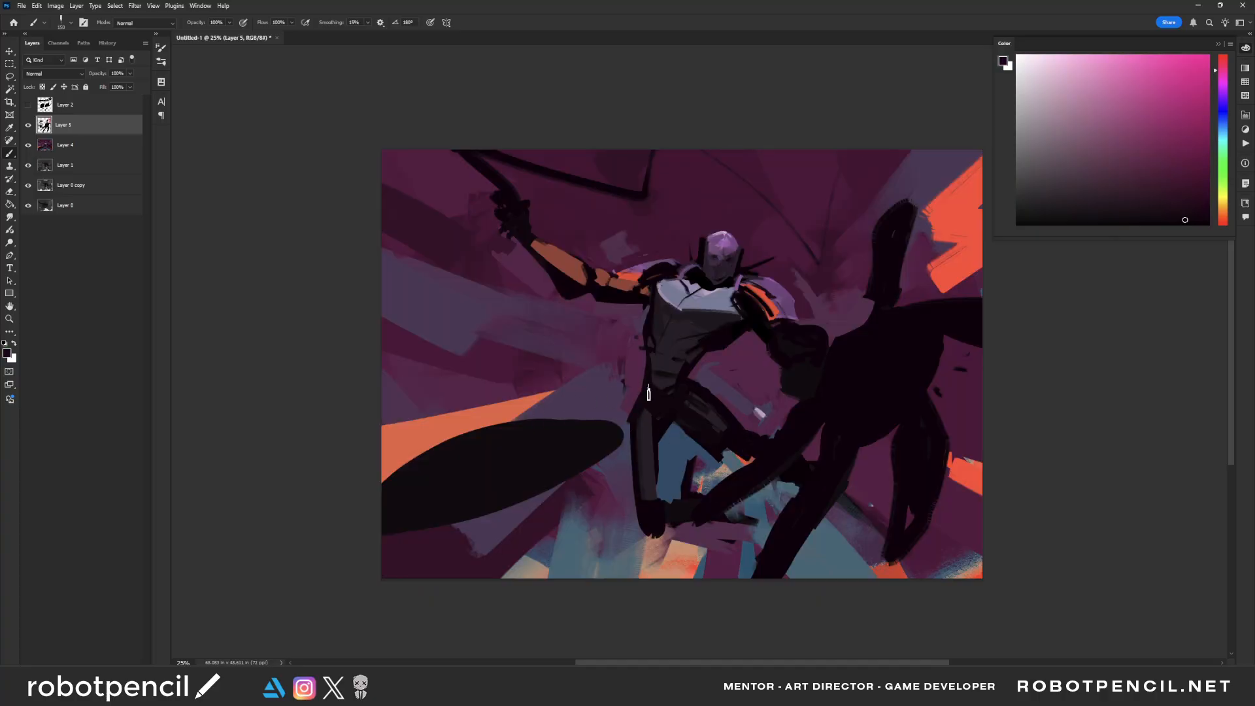
left_click_drag(630, 413, 643, 518)
mouse_move(631, 435)
left_mouse_down()
mouse_move(625, 475)
mouse_move(647, 519)
left_mouse_up()
Step: Tidy the underside of the raised arm and the contour of the weapon hand with sampled background purple
left_click(609, 317, "alt")
left_click_drag(589, 303, 643, 305)
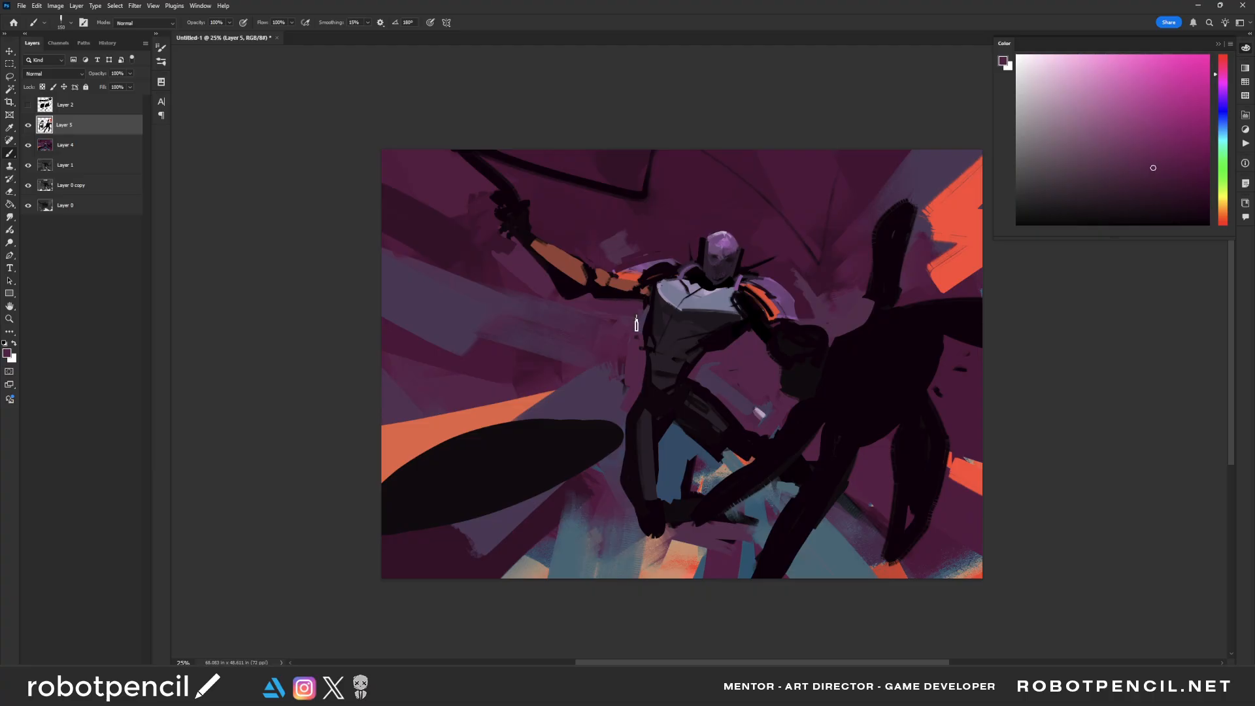
left_click(620, 259, "alt")
mouse_move(489, 207)
left_mouse_down()
mouse_move(496, 196)
mouse_move(521, 226)
left_mouse_up()
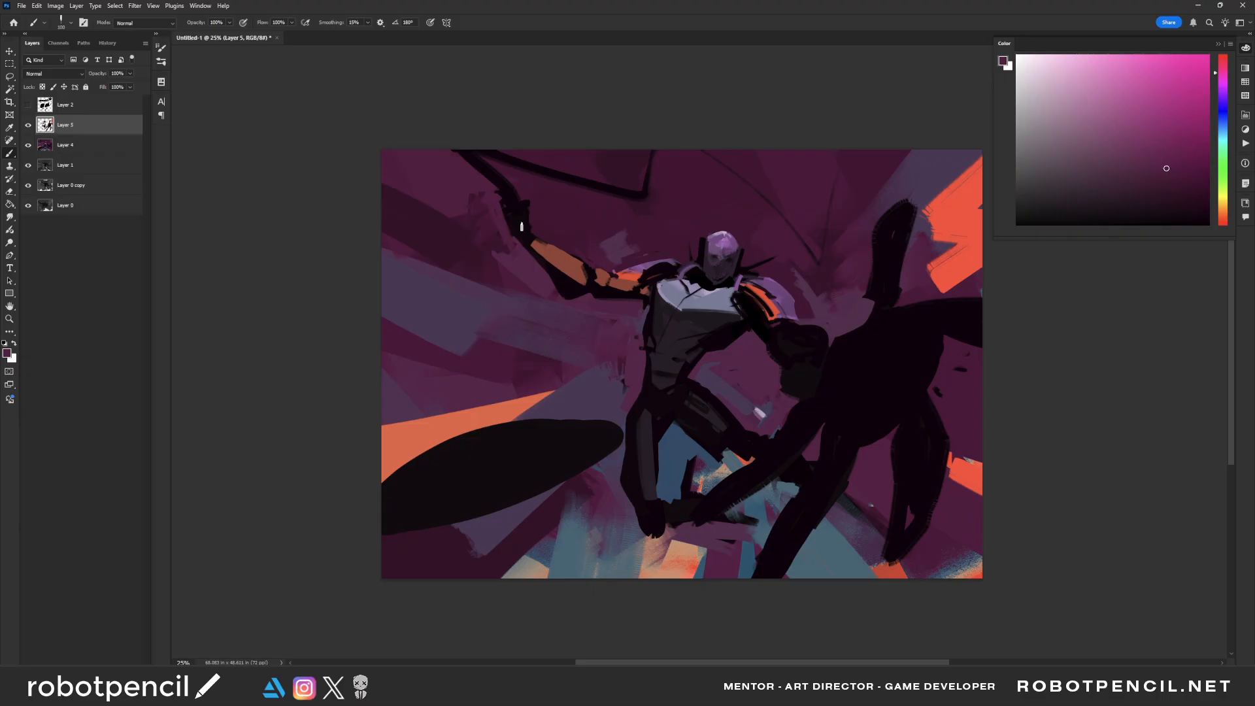
Step: Paint finger shapes on the raised fist in reddish brown sampled from the forearm, and flip the canvas back
left_click(546, 247, "alt")
key("bracketleft")
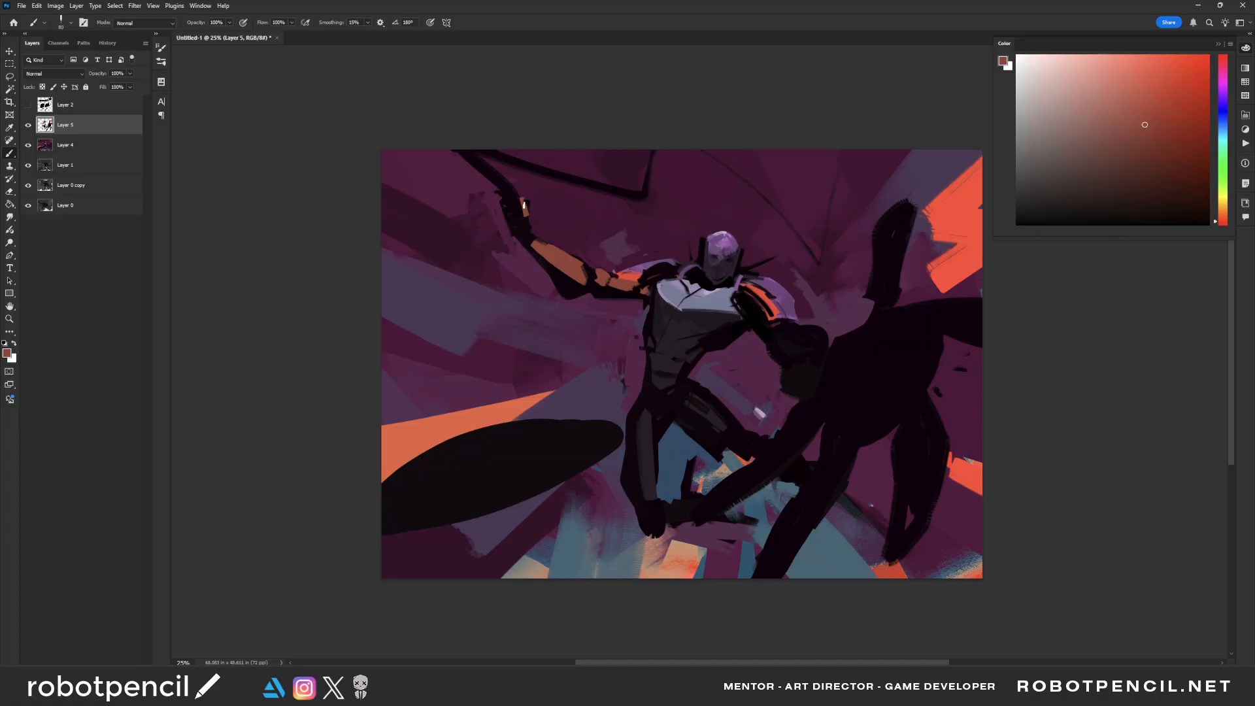
key("ctrl+z")
key("h")
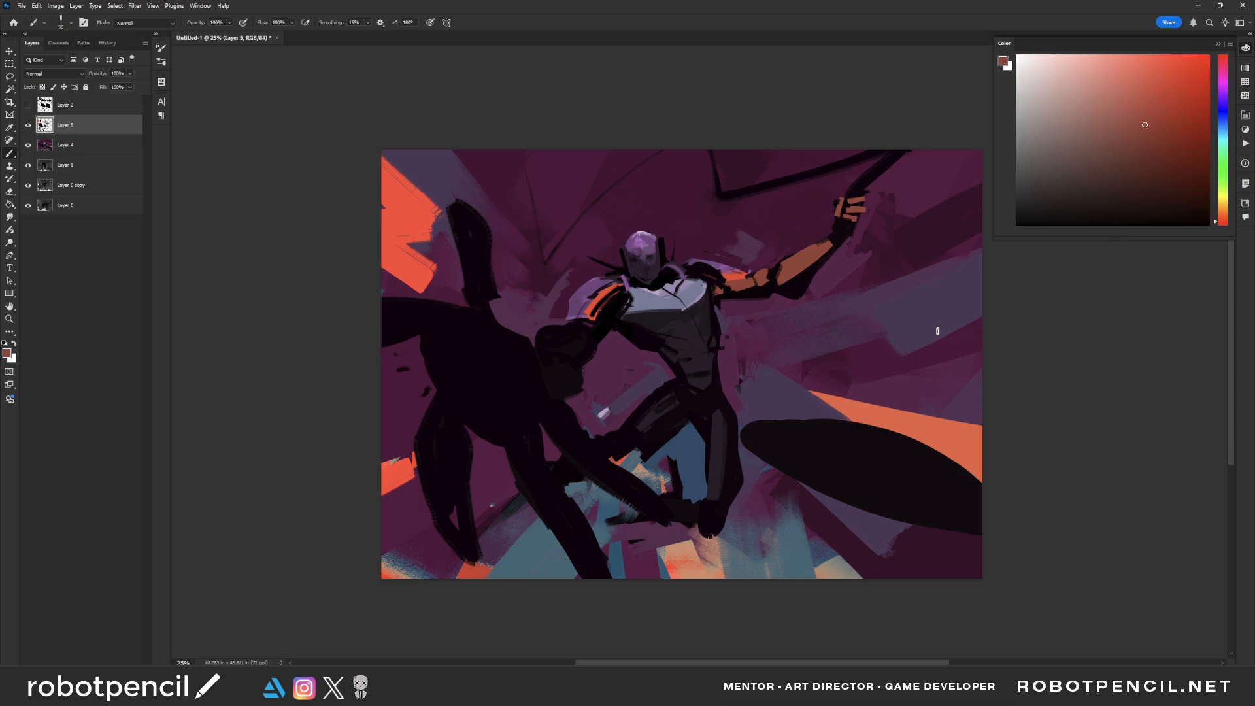
Step: Paint thin sampled-violet spikes rising from both shoulders, and flip the canvas to check them
left_click(602, 278, "alt")
left_click_drag(553, 264, 580, 288)
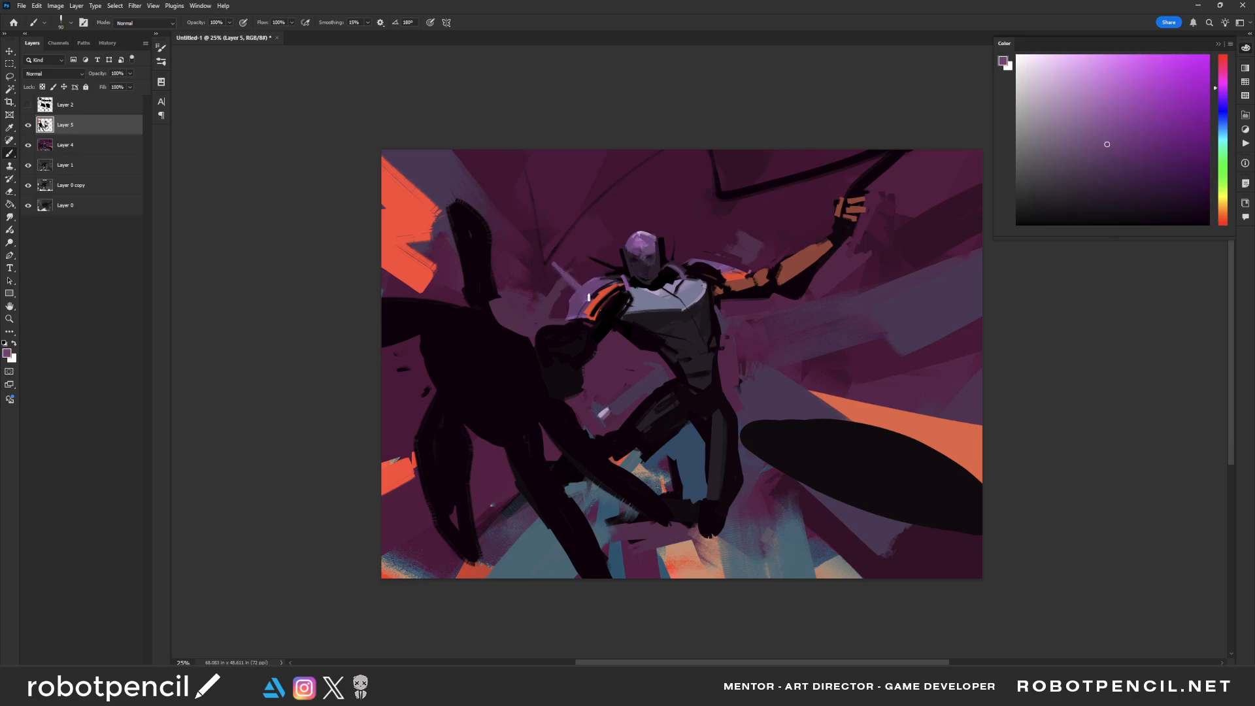
key("ctrl+z")
left_click_drag(535, 247, 571, 288)
mouse_move(538, 253)
left_mouse_down()
mouse_move(575, 309)
mouse_move(563, 283)
left_mouse_up()
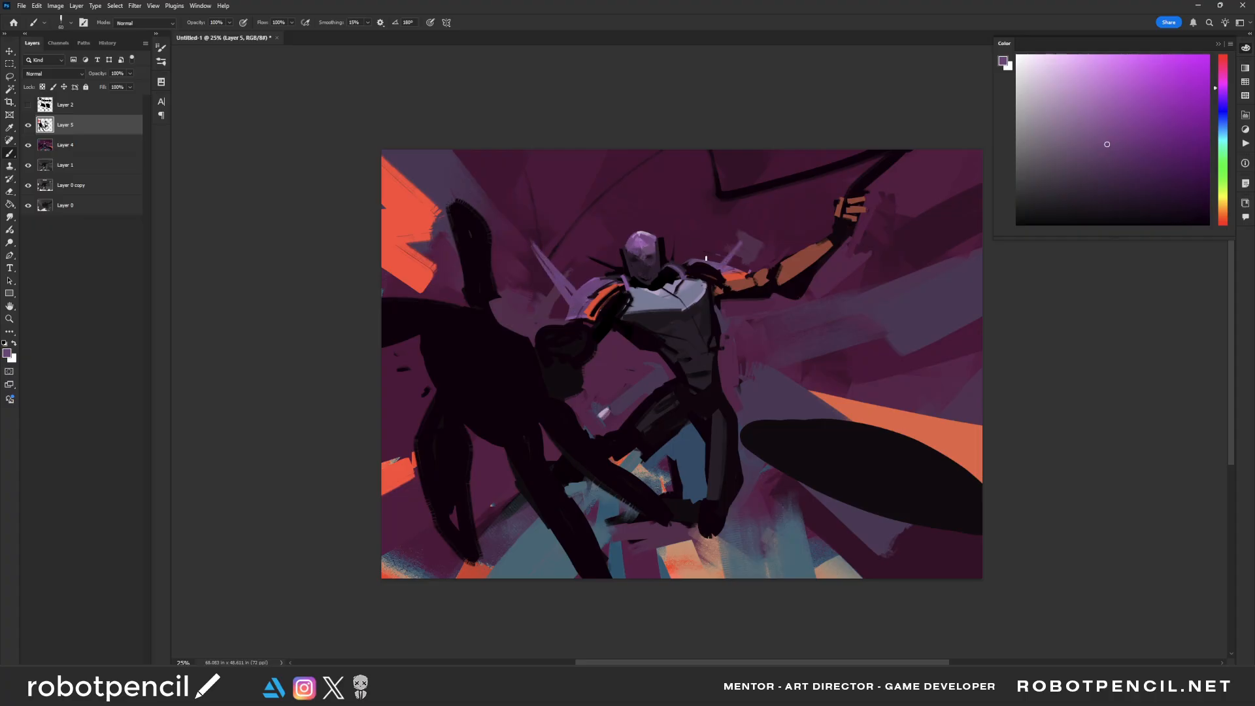
key("ctrl+shift+h")
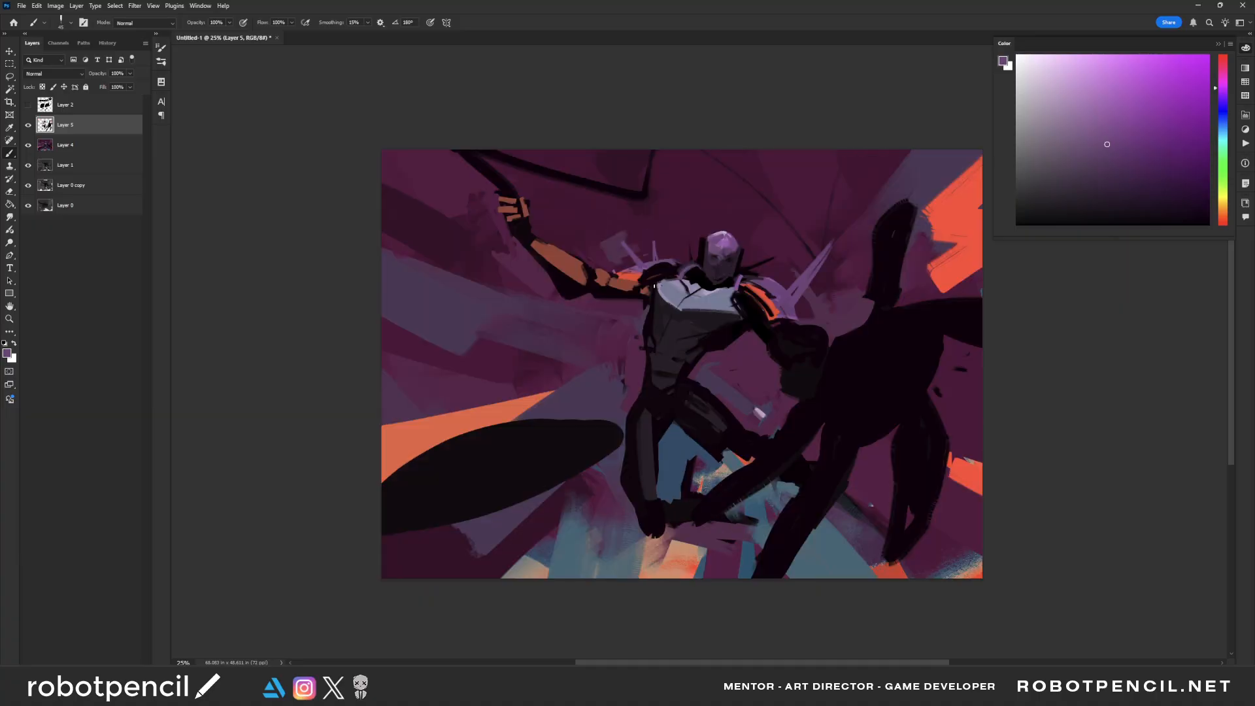
Step: Paint sharp orange-red spikes on both shoulders with colour sampled from the shoulder armour, and add the same orange to the raised forearm
left_click(776, 302, "alt")
mouse_move(779, 301)
left_mouse_down()
mouse_move(843, 230)
mouse_move(791, 296)
left_mouse_up()
left_click_drag(817, 256, 780, 302)
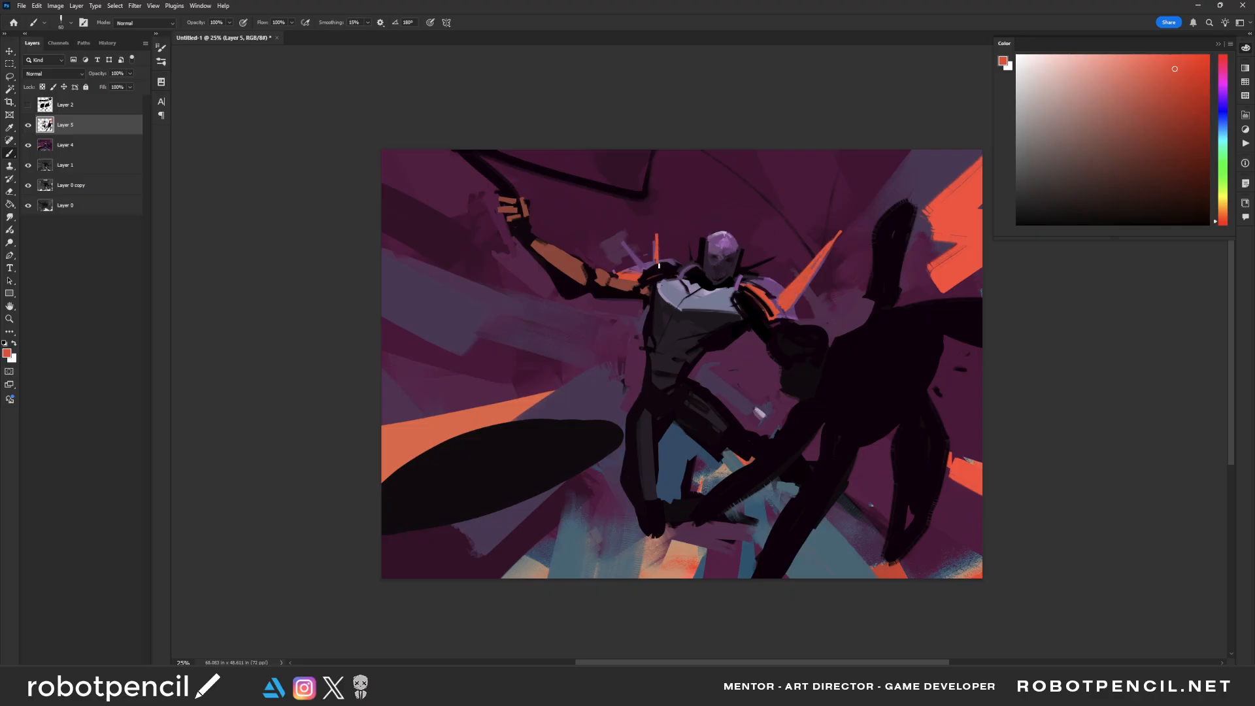
key("ctrl+z")
left_click_drag(612, 228, 641, 266)
key("ctrl+z")
key("ctrl+shift+h")
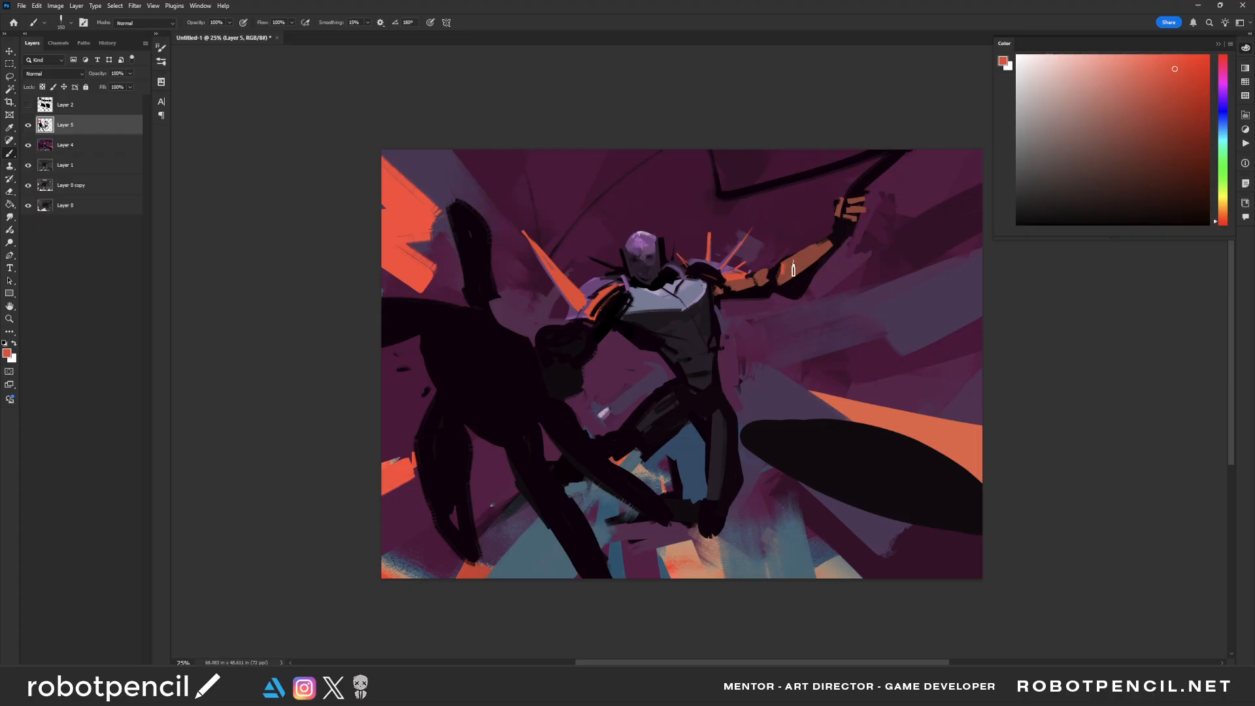
mouse_move(791, 269)
left_mouse_down()
mouse_move(830, 249)
mouse_move(850, 196)
mouse_move(841, 234)
left_mouse_up()
Step: Block in the lowered arm's rounded armour, testing sampled purple and repainting it in dark grey sampled from the chest
left_click(643, 306, "alt")
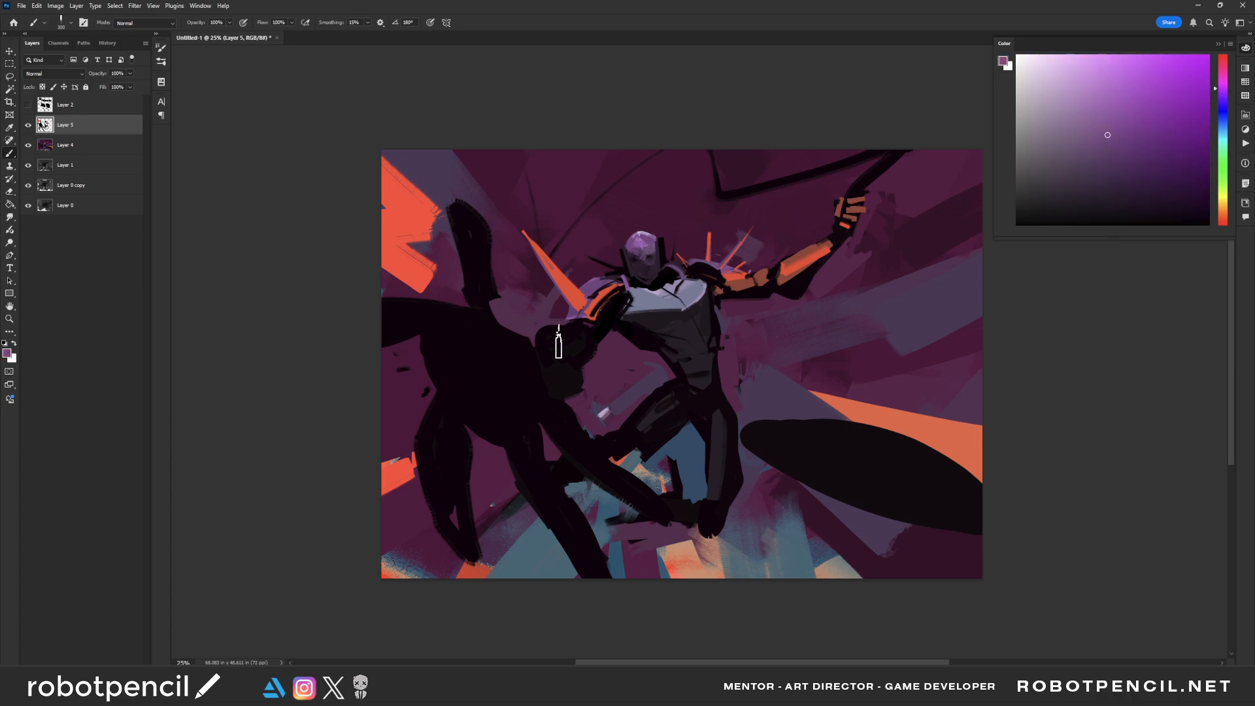
mouse_move(558, 337)
left_mouse_down()
mouse_move(585, 326)
mouse_move(577, 359)
left_mouse_up()
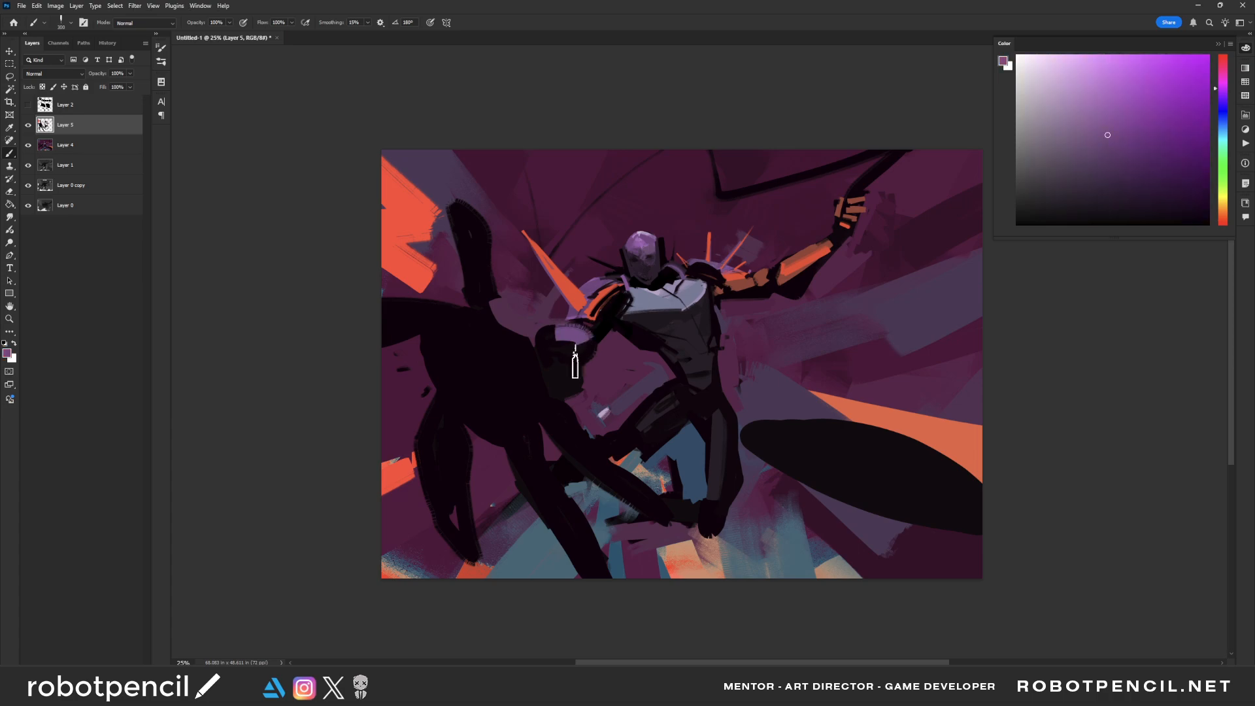
left_click(679, 319, "alt")
key("bracketleft")
key("bracketleft")
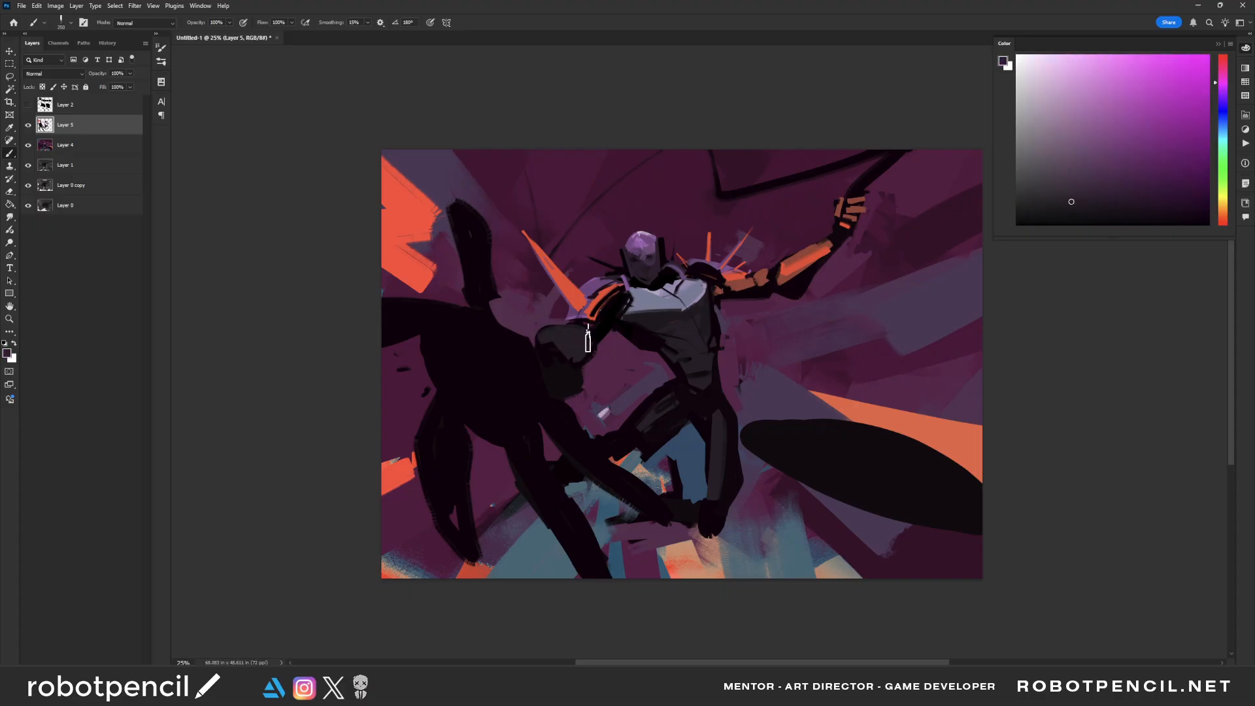
Step: Add a pale highlight and dark shading to the lowered arm's rounded armour with colours sampled from the chest and arm
left_click(669, 300, "alt")
mouse_move(557, 340)
left_mouse_down()
mouse_move(573, 353)
mouse_move(554, 334)
mouse_move(581, 327)
mouse_move(573, 372)
mouse_move(574, 355)
left_mouse_up()
left_click(553, 336, "alt")
left_click(547, 354, "alt")
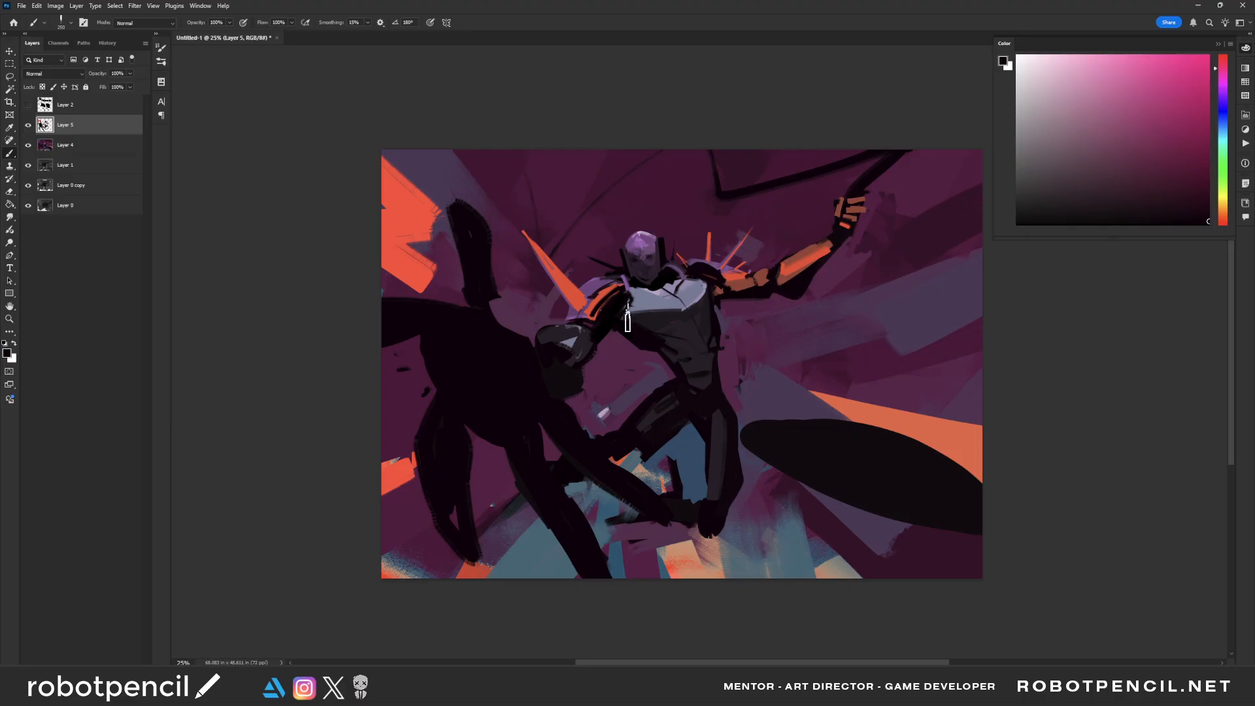
Step: Trim the lowered forearm's outline with a smaller brush using sampled black and background purple, and flip the canvas
left_click(595, 333, "alt")
key("bracketleft")
key("bracketleft")
key("bracketleft")
key("bracketleft")
key("bracketleft")
key("bracketleft")
key("bracketleft")
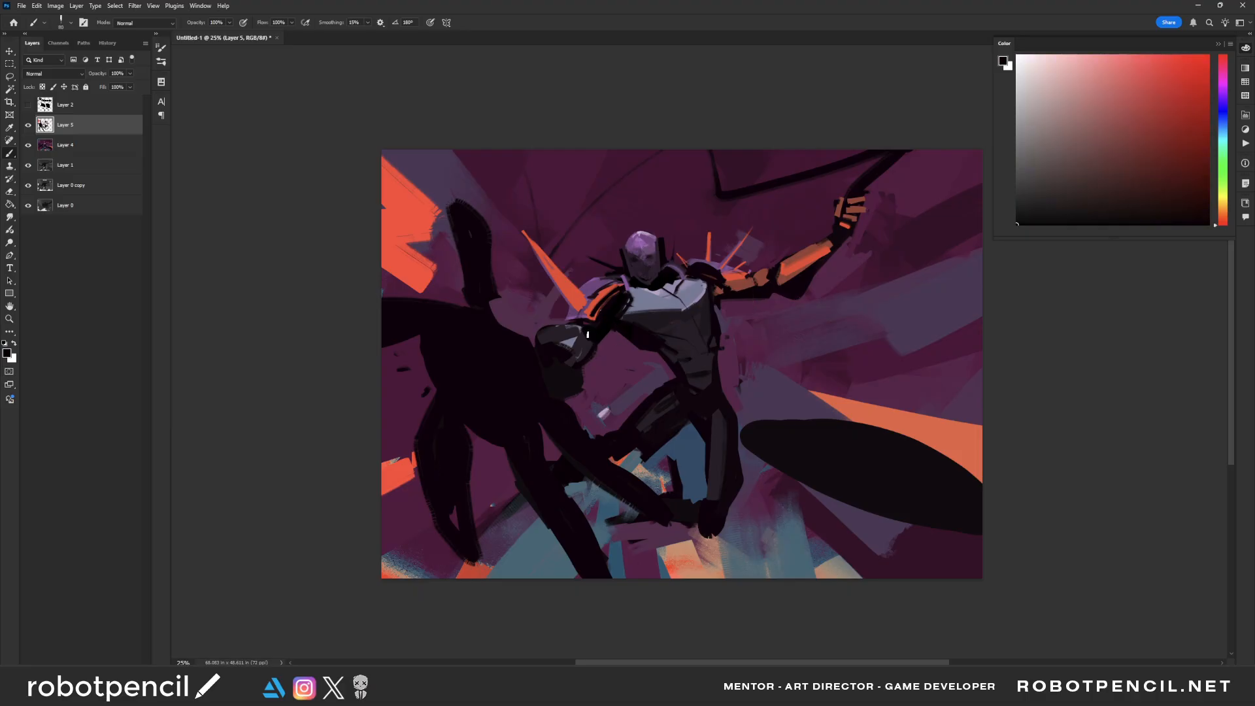
left_click(600, 361, "alt")
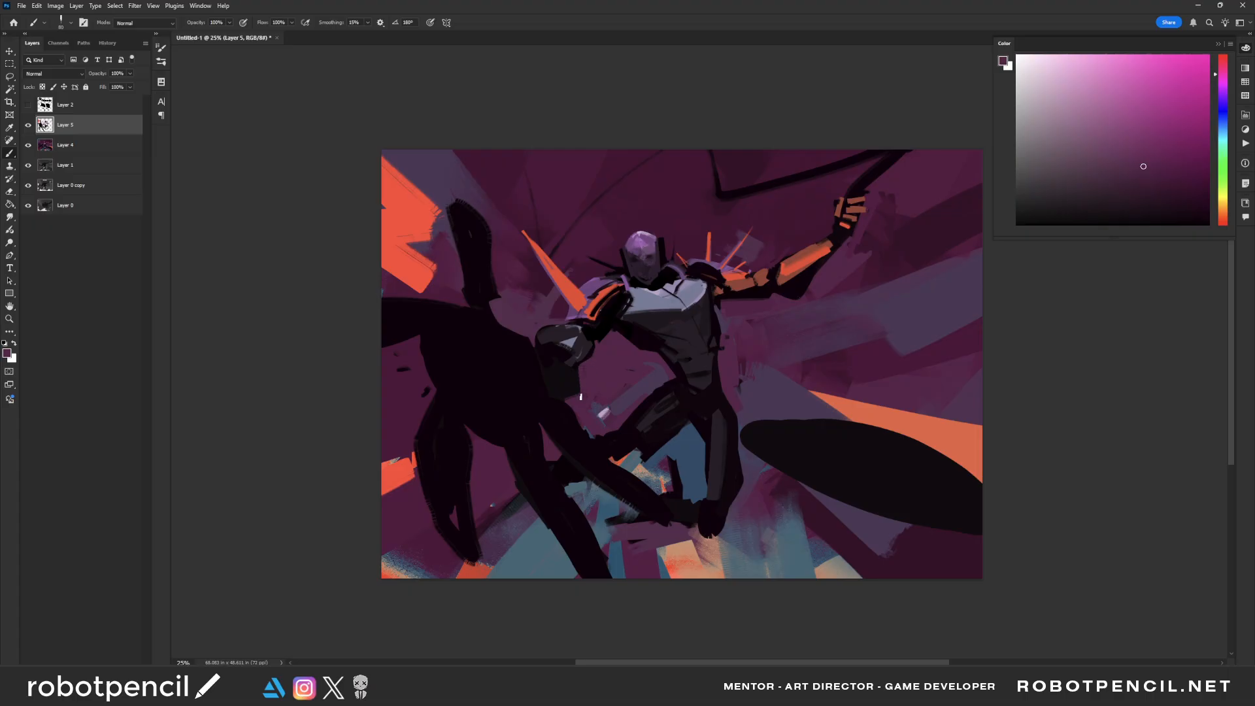
key("ctrl+shift+h")
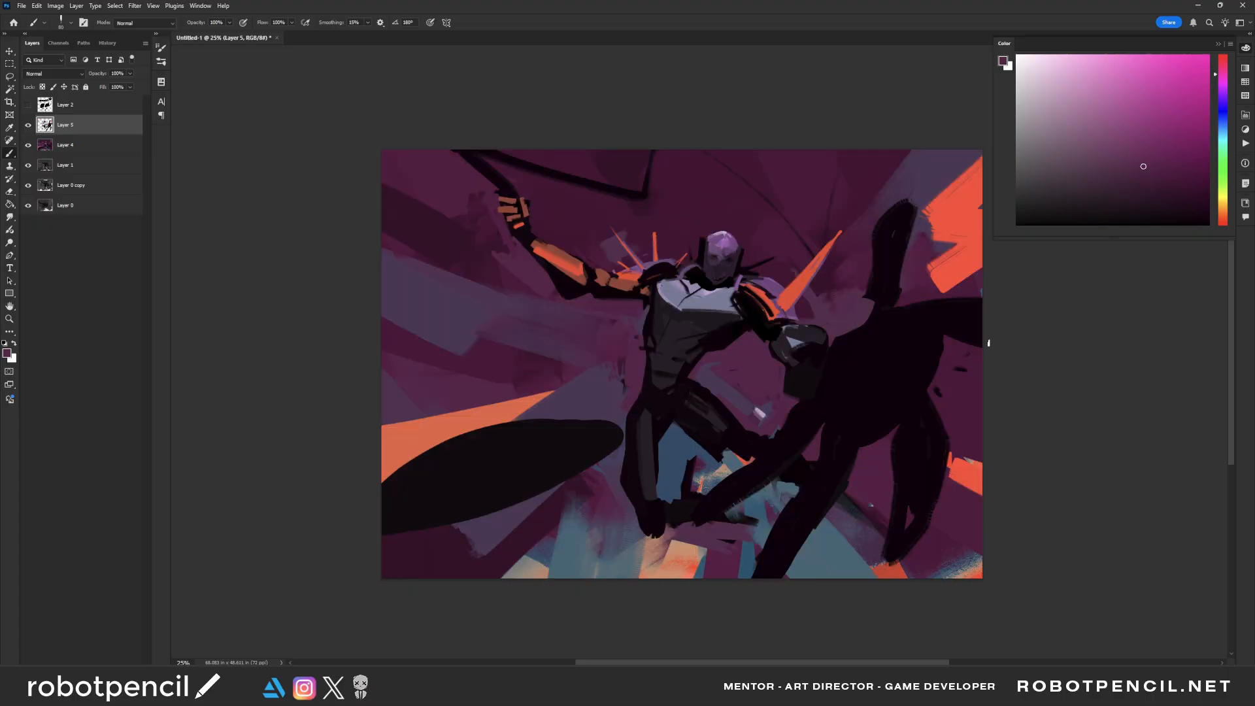
left_click(811, 351, "alt")
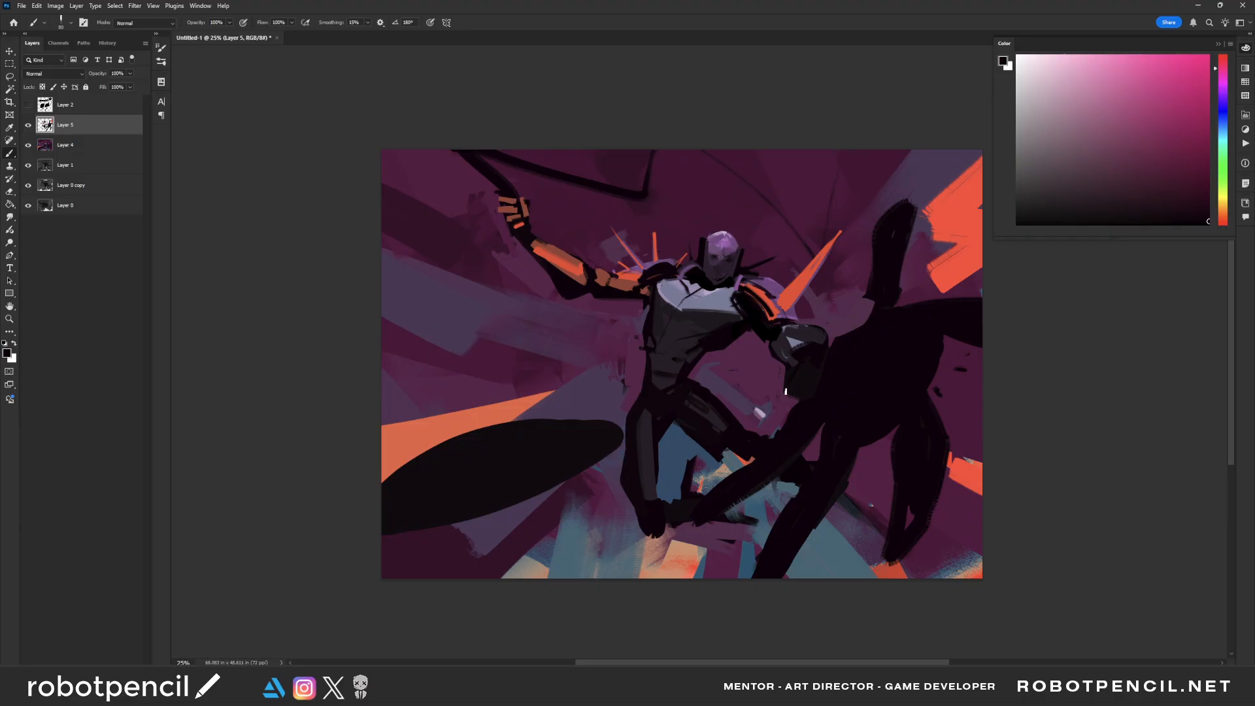
Step: Paint muted blue-grey accents along the outer edges of the chest plate with colour sampled from it
left_click(634, 338, "alt")
left_click(668, 290, "alt")
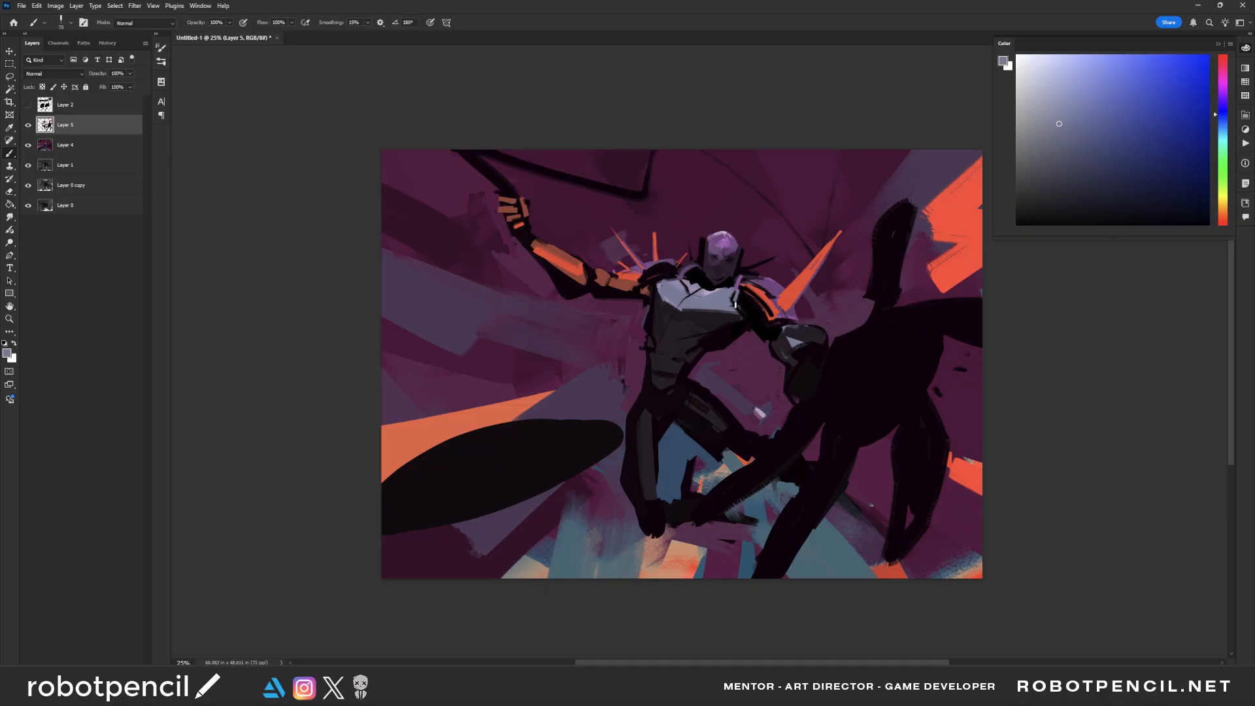
left_click_drag(735, 305, 745, 320)
left_click_drag(675, 277, 652, 296)
left_click_drag(644, 410, 650, 443)
Step: Block in dark grey planes on the waist and hips with colours sampled from the abdomen
left_click(661, 372, "alt")
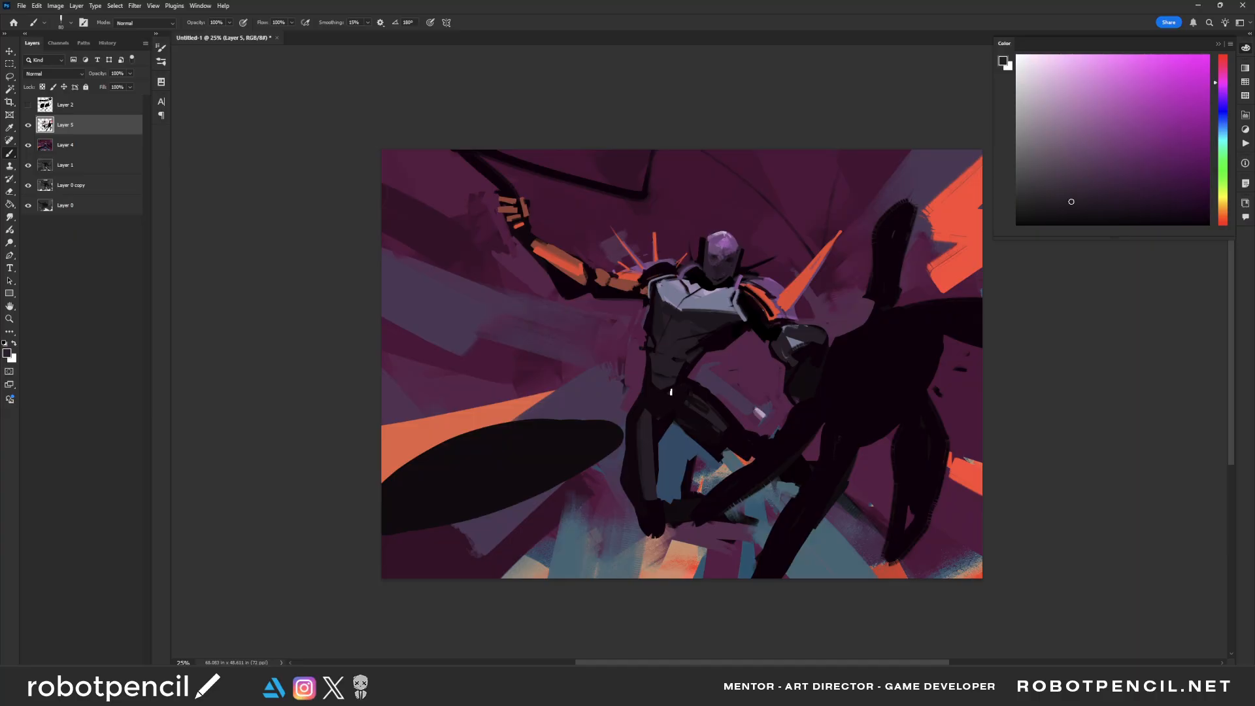
left_click(659, 396, "alt")
left_click(660, 385, "alt")
key("bracketright")
key("bracketright")
mouse_move(656, 395)
left_mouse_down()
mouse_move(651, 386)
mouse_move(663, 405)
left_mouse_up()
Step: Paint black slits and shadows on the lower half of the masked face with a smaller brush
left_click(719, 263, "alt")
key("bracketleft")
key("bracketleft")
key("d")
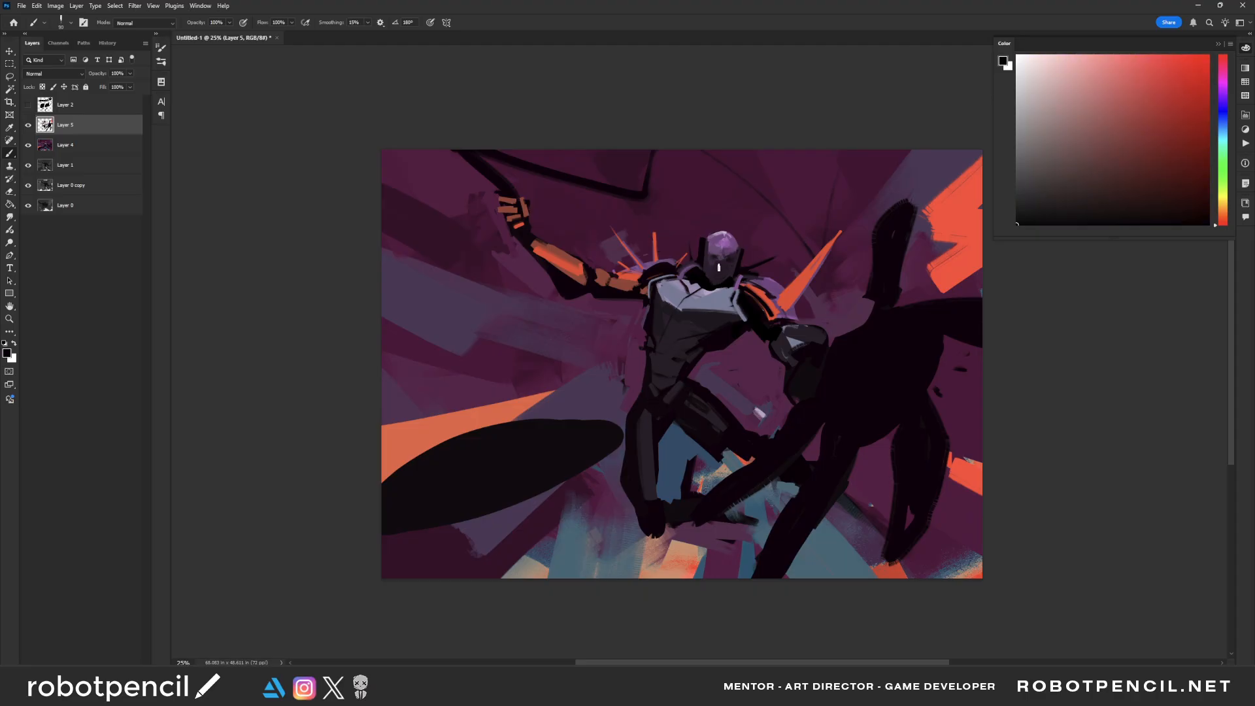
key("bracketleft")
key("bracketleft")
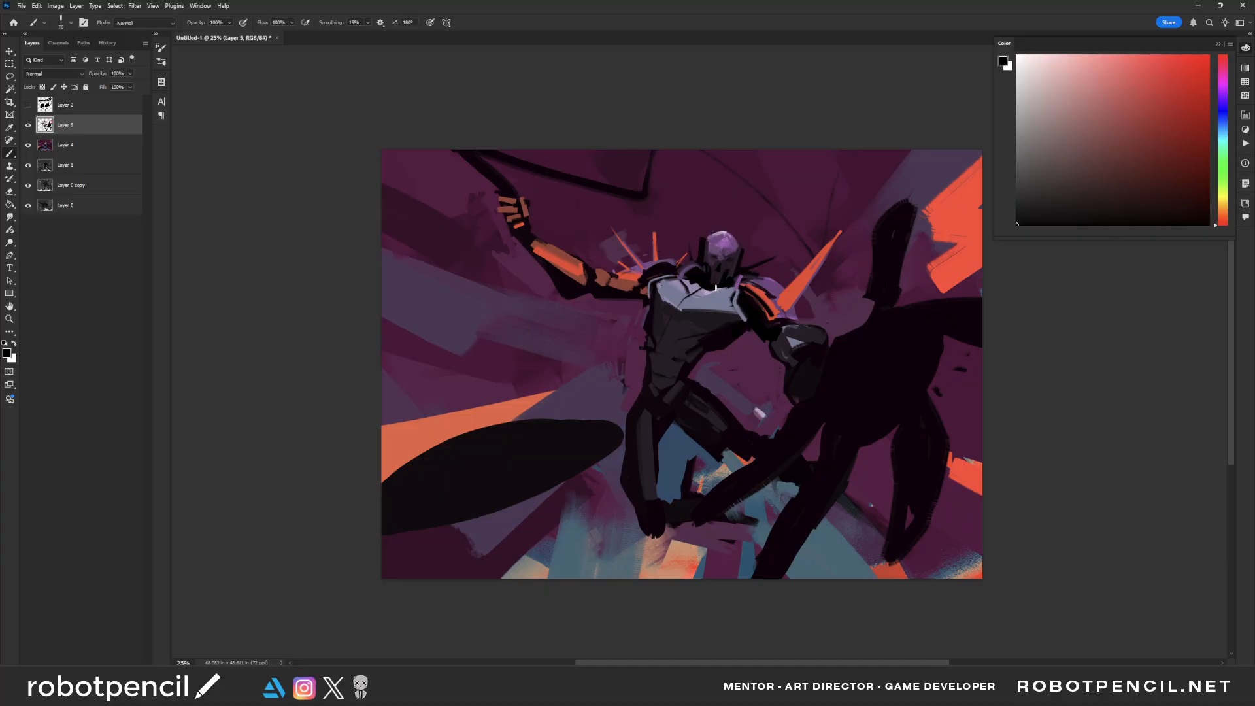
Step: Touch up the side of the helmet with purple sampled from the face, and flip the canvas
left_click(732, 255, "alt")
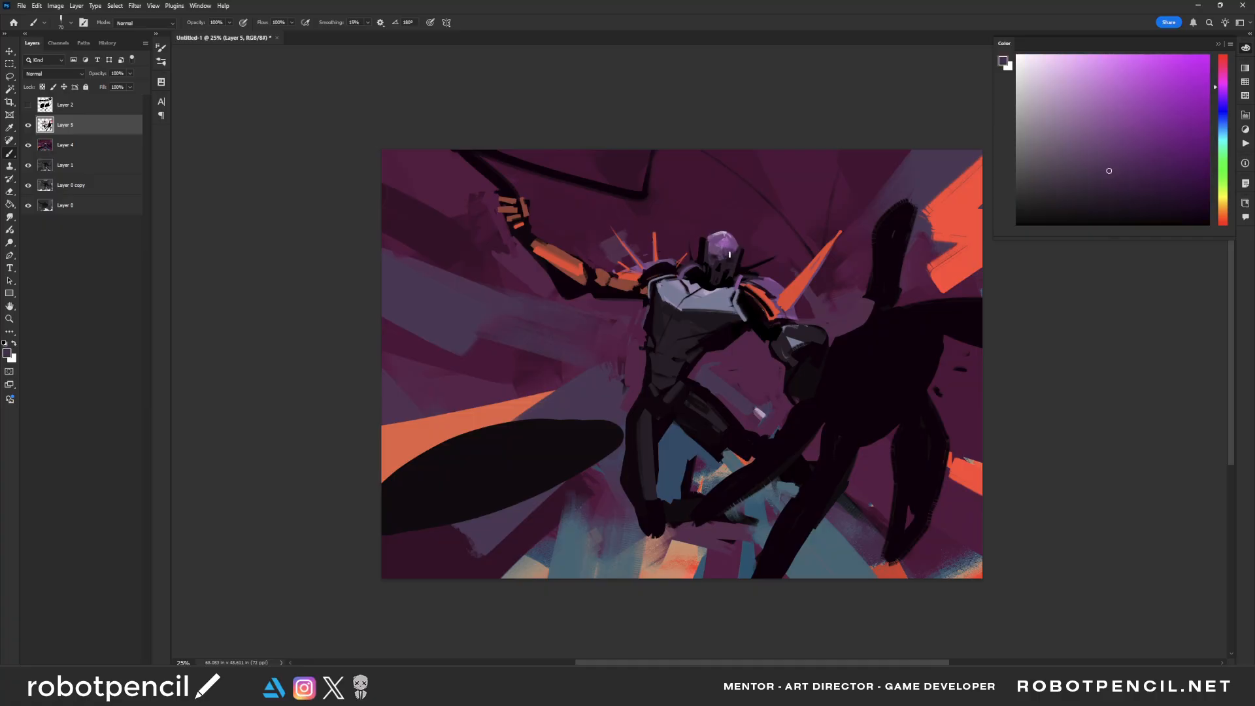
key("]")
mouse_move(736, 245)
left_mouse_down()
mouse_move(730, 235)
mouse_move(736, 246)
left_mouse_up()
key("ctrl+shift+h")
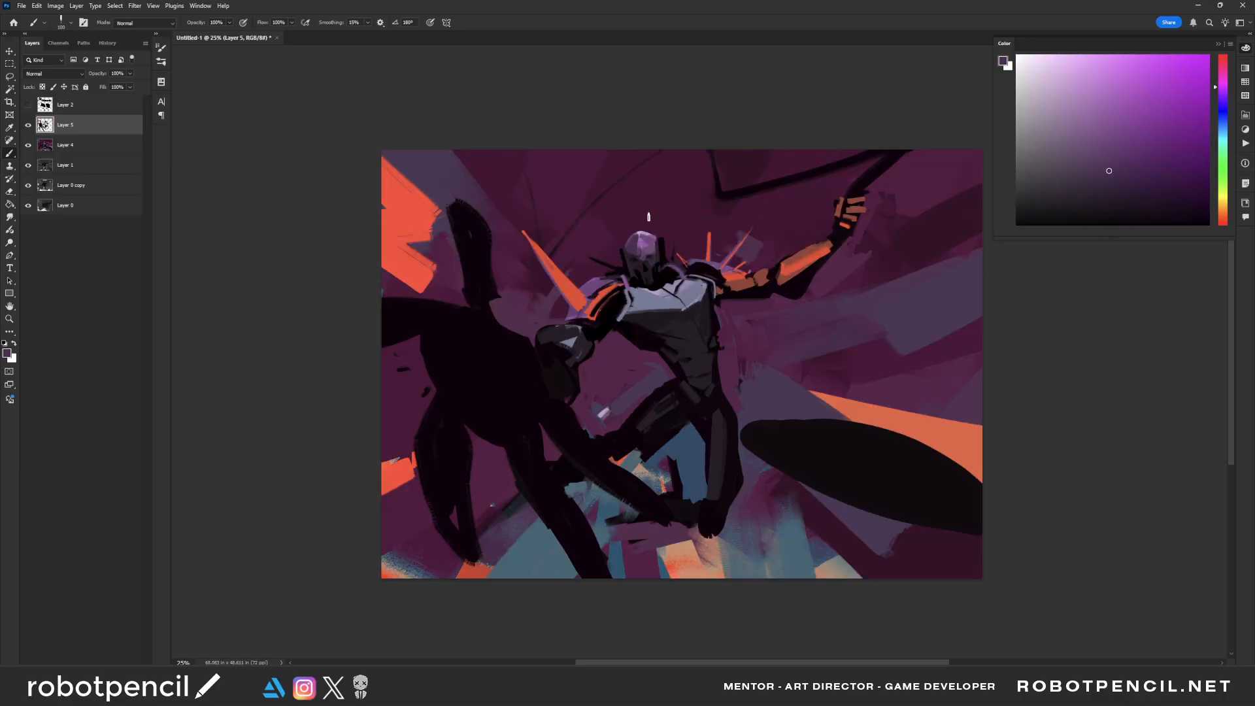
Step: Refine the mask's eye area and cheeks with black, dark grey and muted purple sampled from the head
left_click(645, 264, "alt")
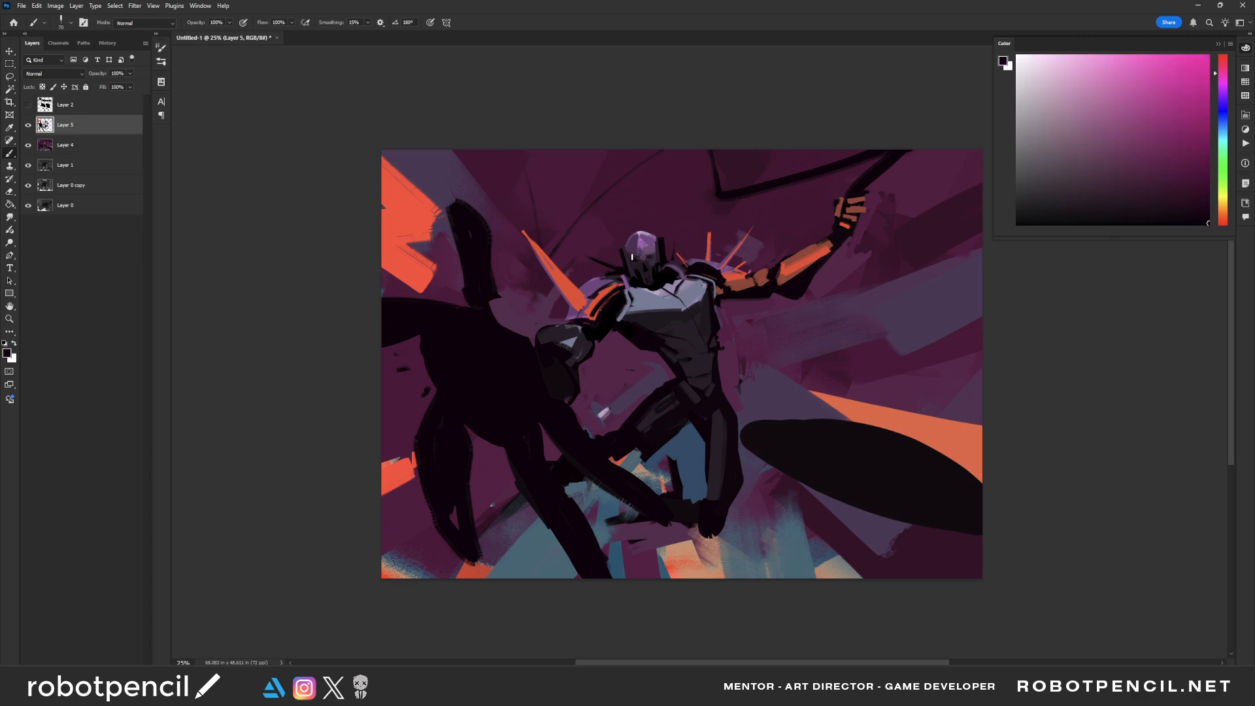
key("d")
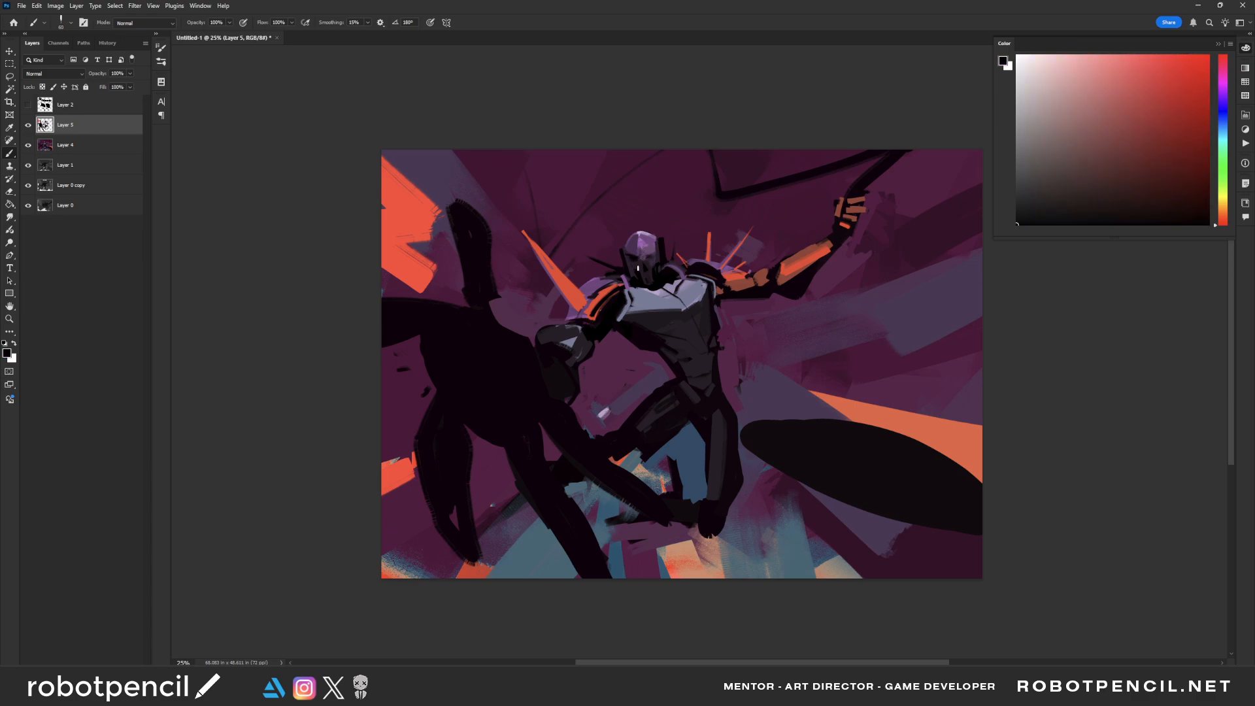
left_click(629, 254, "alt")
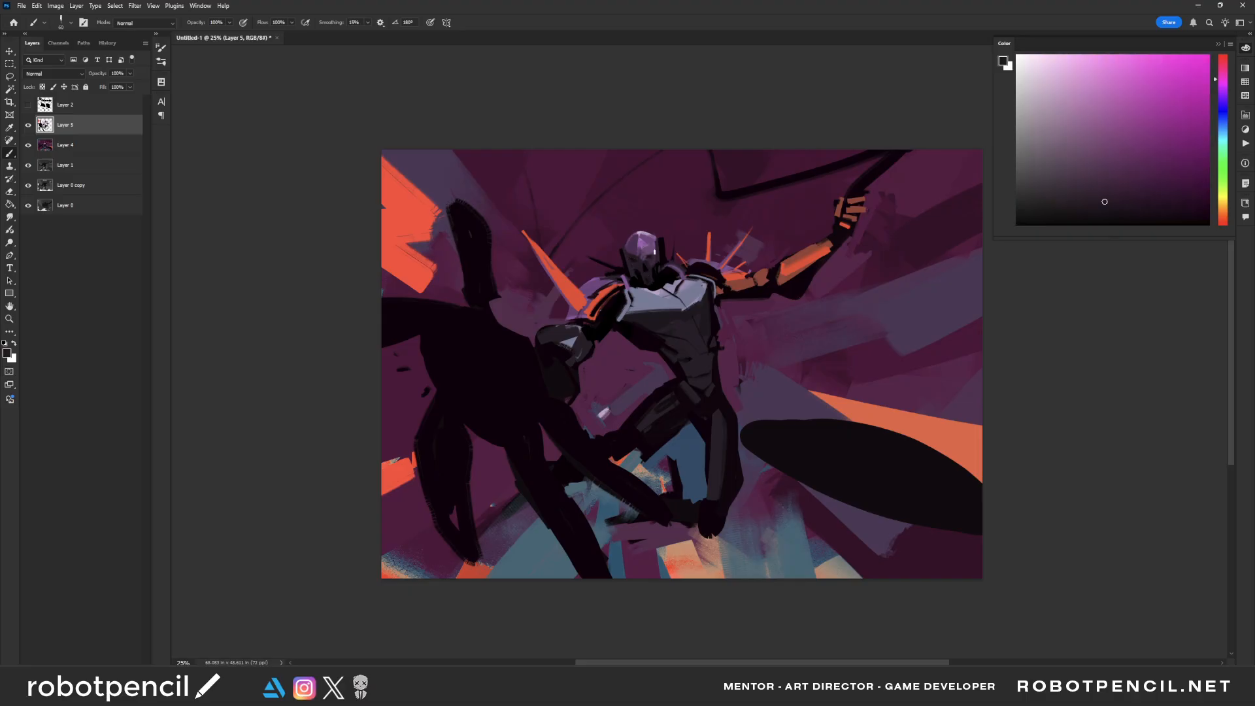
left_click(664, 250, "alt")
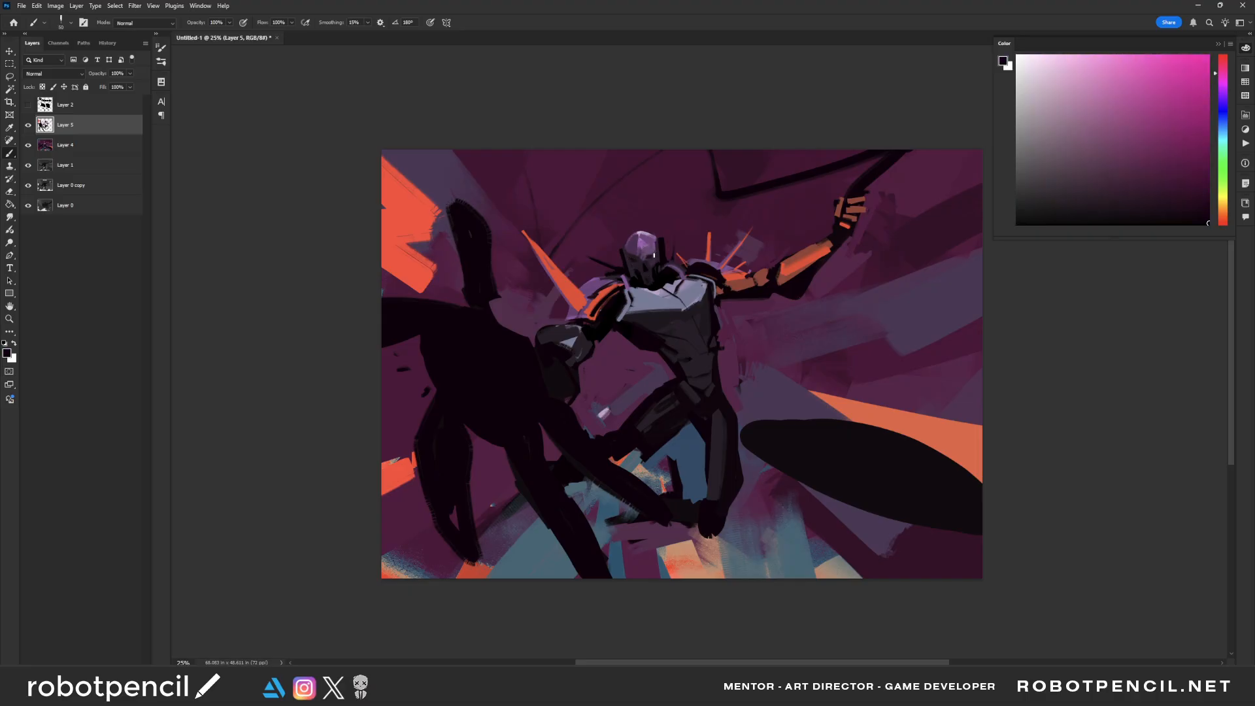
left_click(651, 254, "alt")
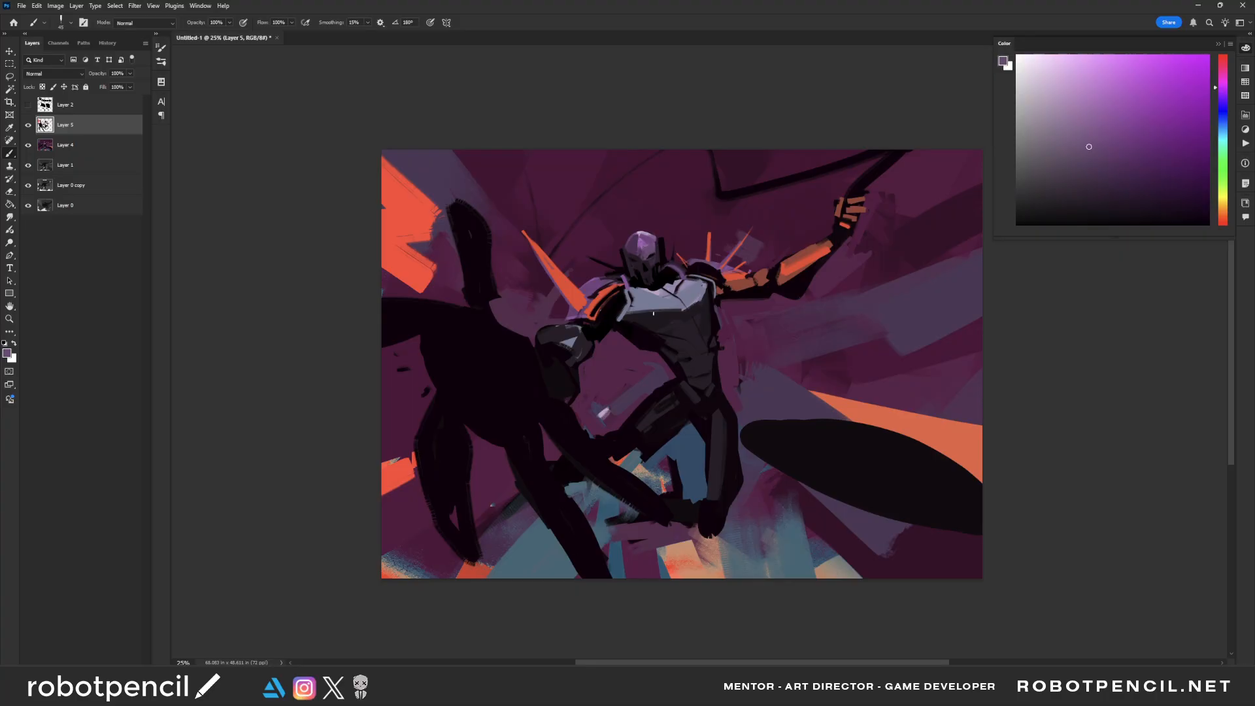
Step: Paint light-violet spikes on top of the helmet, redoing the last strokes, and add long thin strands beside the head on the flipped canvas
left_click(647, 241, "alt")
mouse_move(635, 233)
left_mouse_down()
mouse_move(626, 207)
mouse_move(639, 221)
mouse_move(638, 204)
left_mouse_up()
left_click_drag(637, 253, 605, 218)
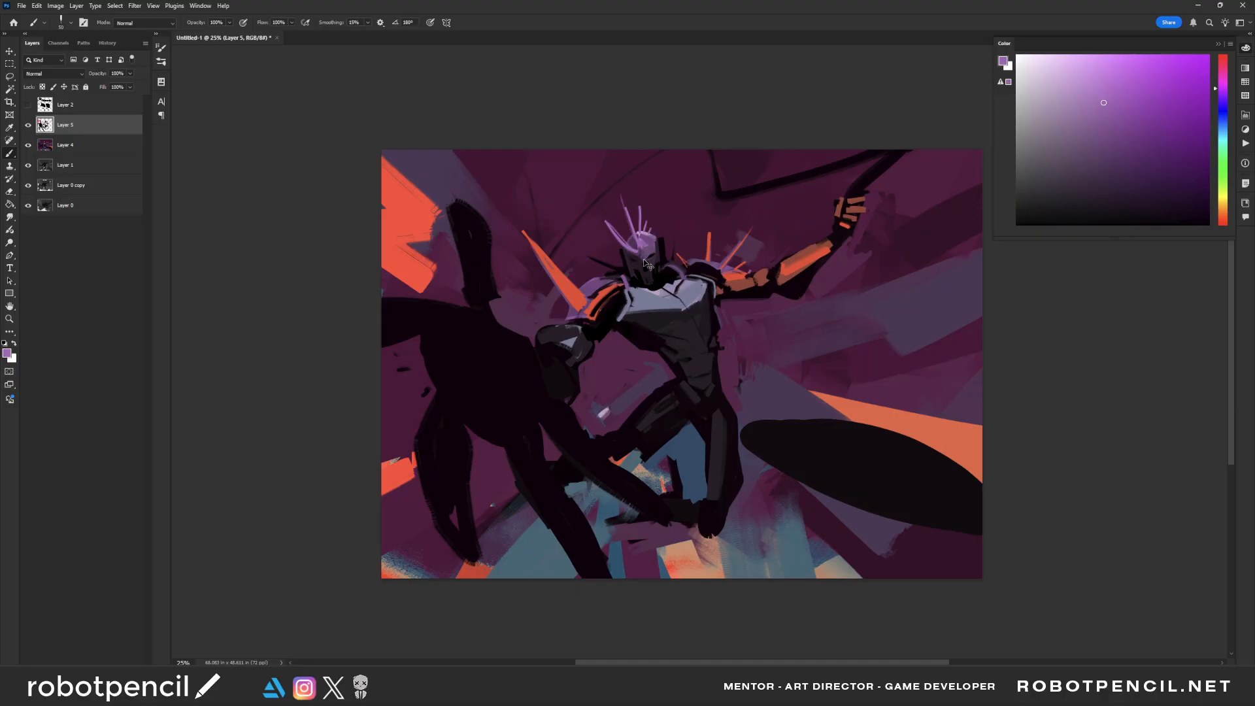
key("ctrl+z")
key("ctrl+z")
left_click_drag(636, 245, 623, 230)
left_click_drag(639, 209, 638, 193)
key("ctrl+shift+h")
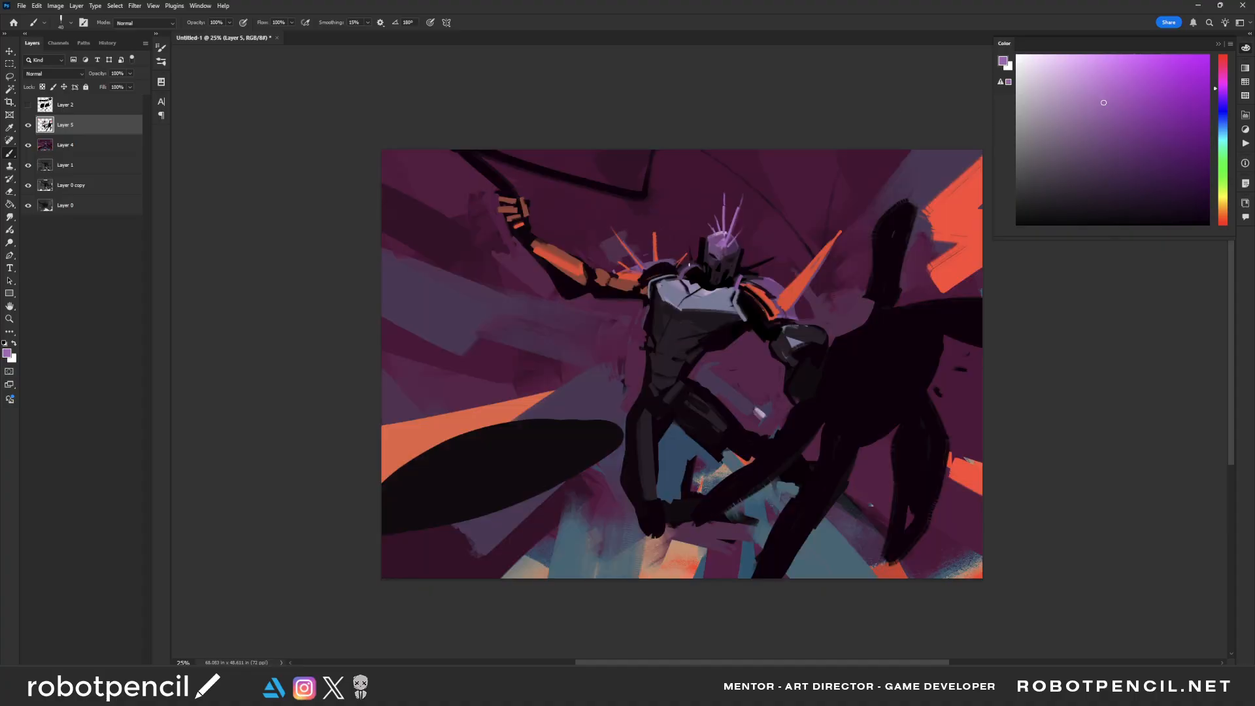
mouse_move(689, 199)
left_mouse_down()
mouse_move(690, 265)
mouse_move(802, 222)
left_mouse_up()
left_click(573, 271, "alt")
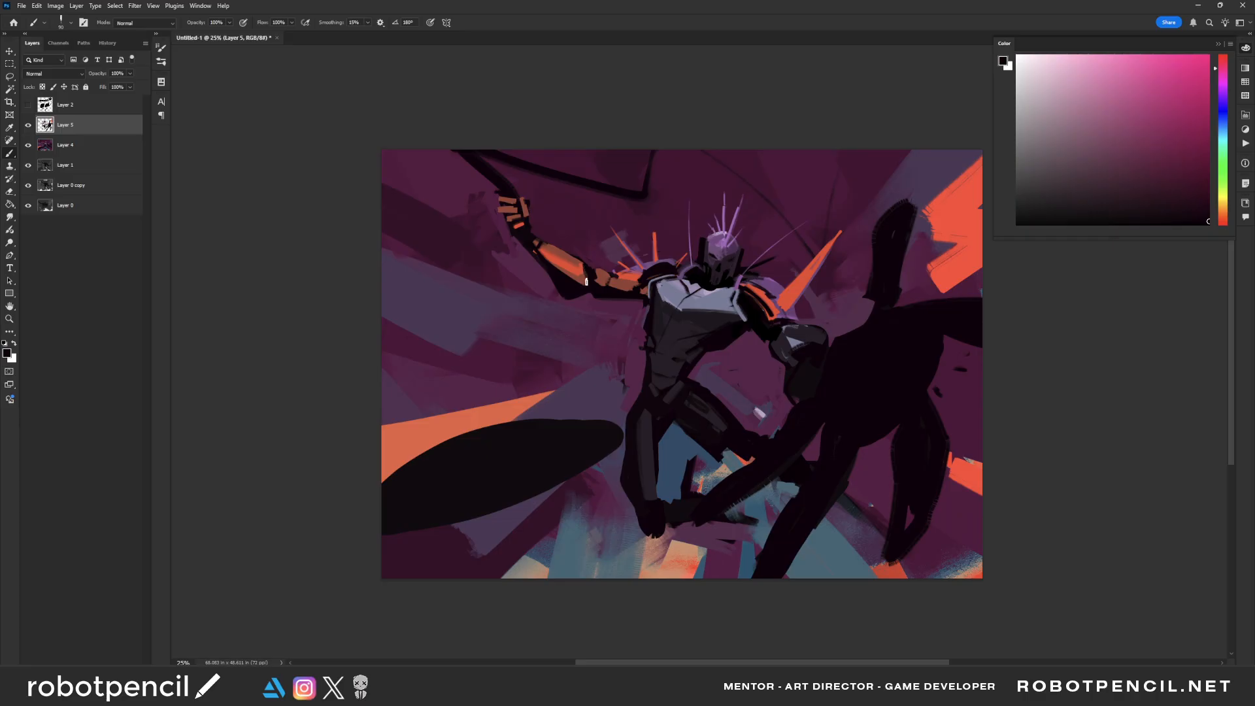
mouse_move(587, 269)
left_mouse_down()
mouse_move(586, 288)
mouse_move(609, 285)
mouse_move(608, 272)
left_mouse_up()
key("ctrl+z")
Step: Paint the lowered arm's upper section with reddish brown sampled from the raised arm, and flip the canvas back
key("]")
left_click(605, 277, "alt")
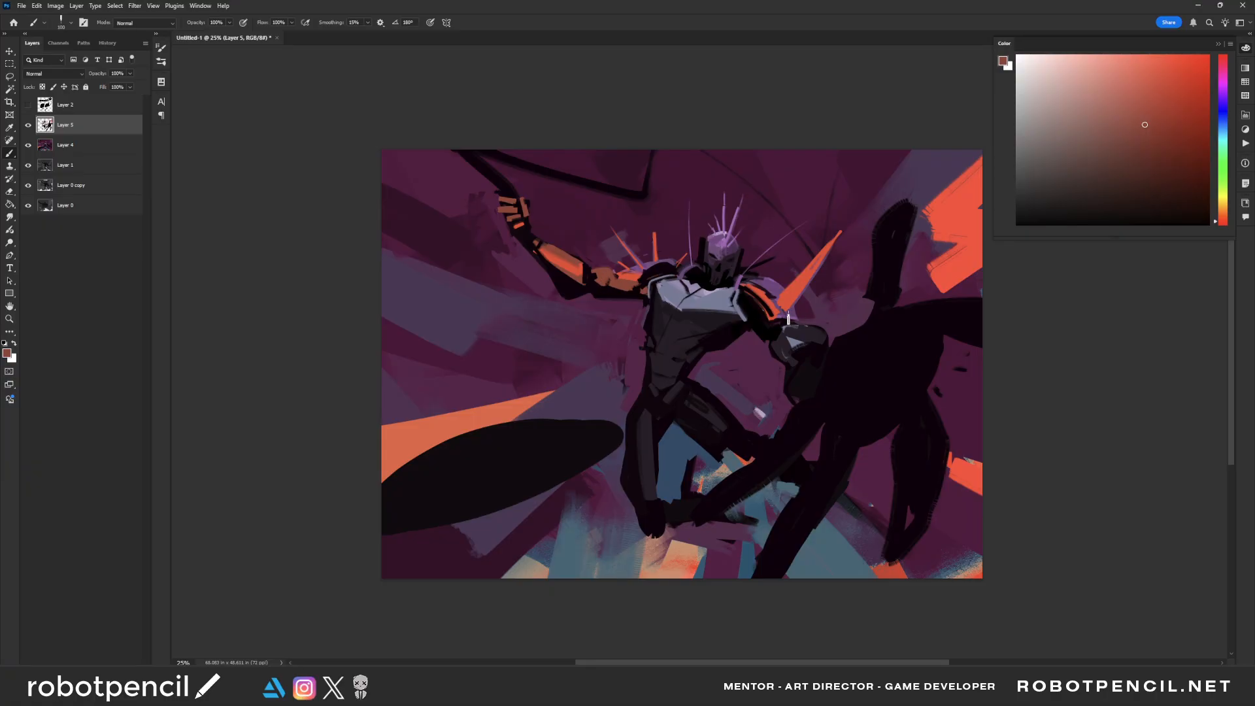
key("bracketright")
key("bracketright")
left_click_drag(754, 306, 772, 332)
key("ctrl+shift+h")
left_click_drag(763, 382, 827, 345)
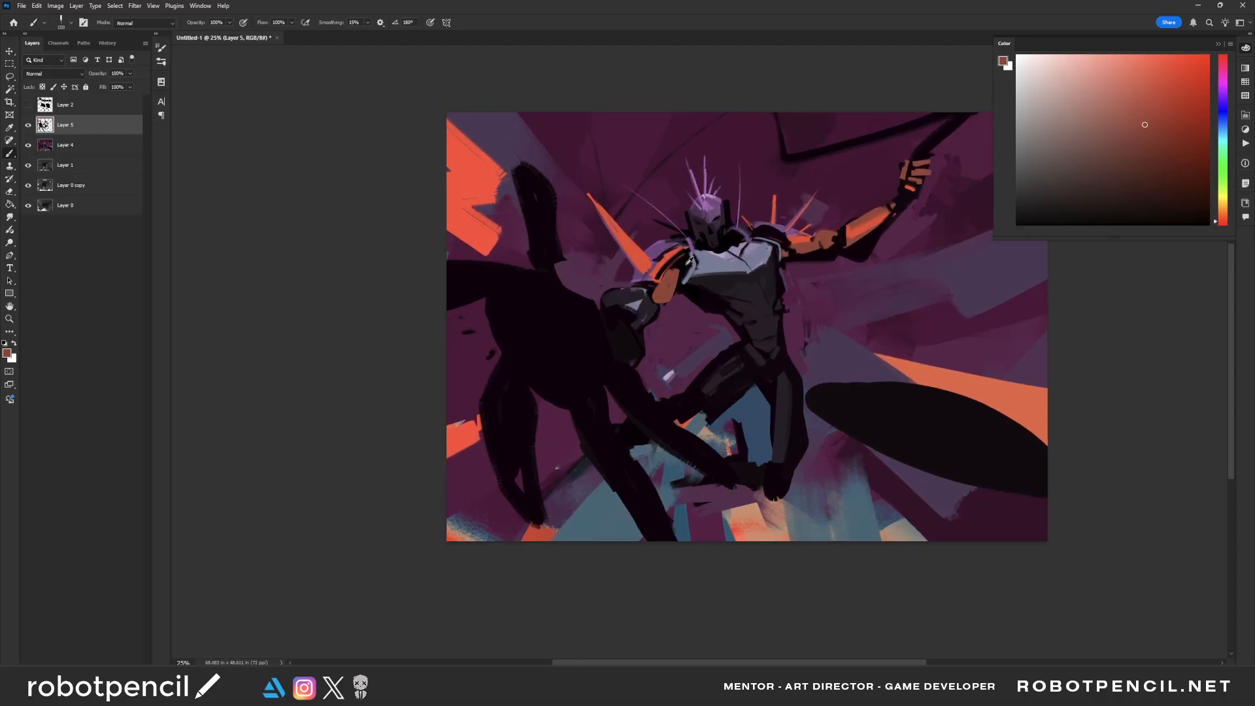
Step: Shade both upper arms and the orange shoulder armour with black and a dark brown sampled from the lowered arm
key("d")
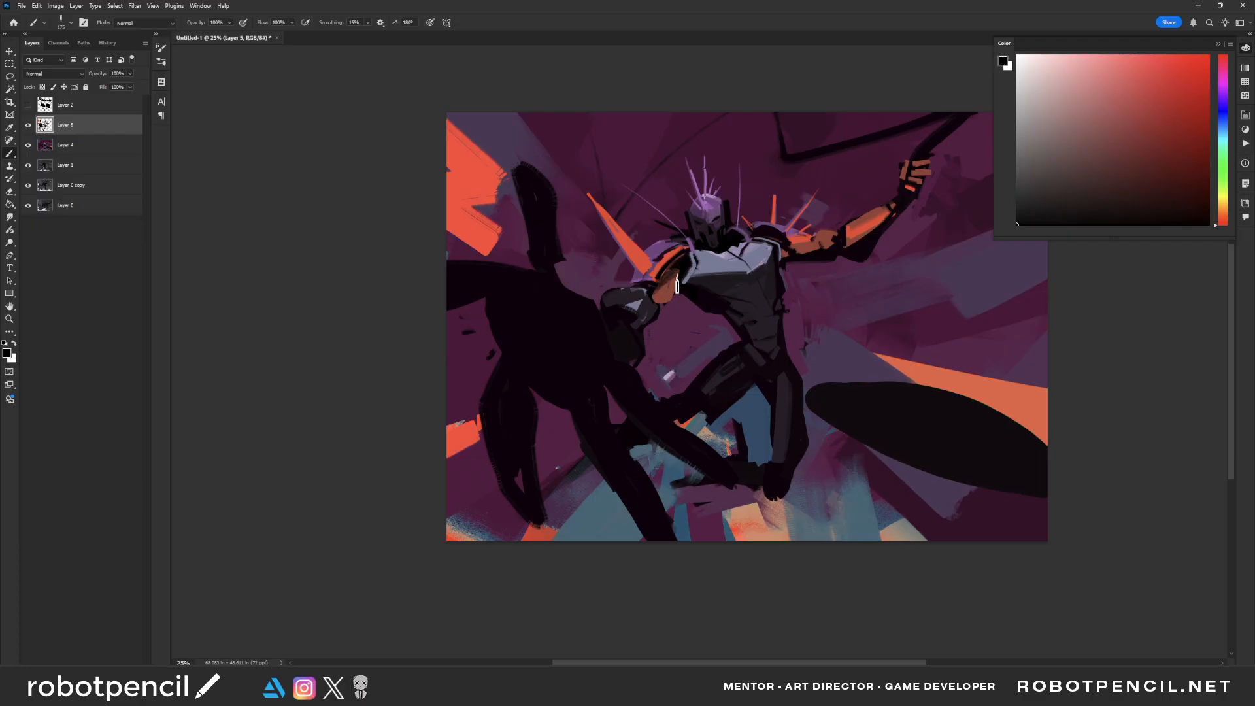
left_click(676, 285, "alt")
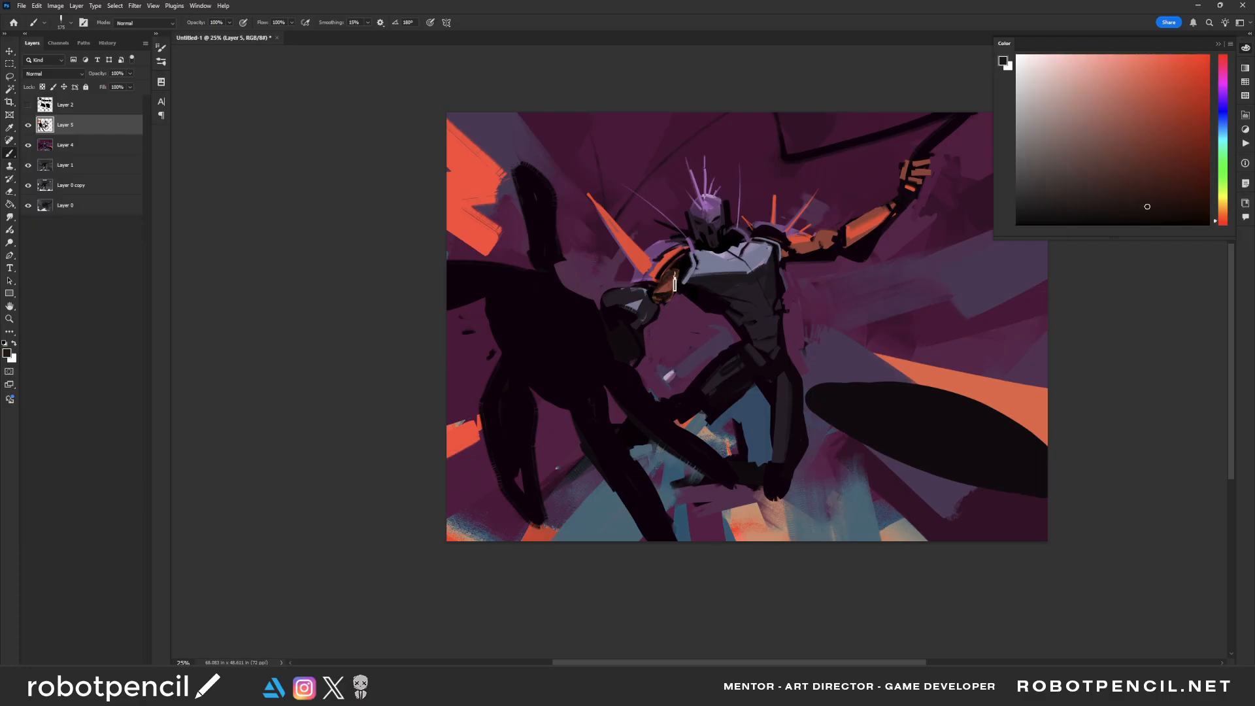
mouse_move(675, 283)
left_mouse_down()
mouse_move(662, 299)
mouse_move(683, 275)
left_mouse_up()
key("]")
mouse_move(791, 250)
left_mouse_down()
mouse_move(838, 243)
mouse_move(818, 238)
left_mouse_up()
key("[")
mouse_move(661, 271)
left_mouse_down()
mouse_move(652, 288)
mouse_move(657, 268)
left_mouse_up()
left_click_drag(805, 242, 792, 241)
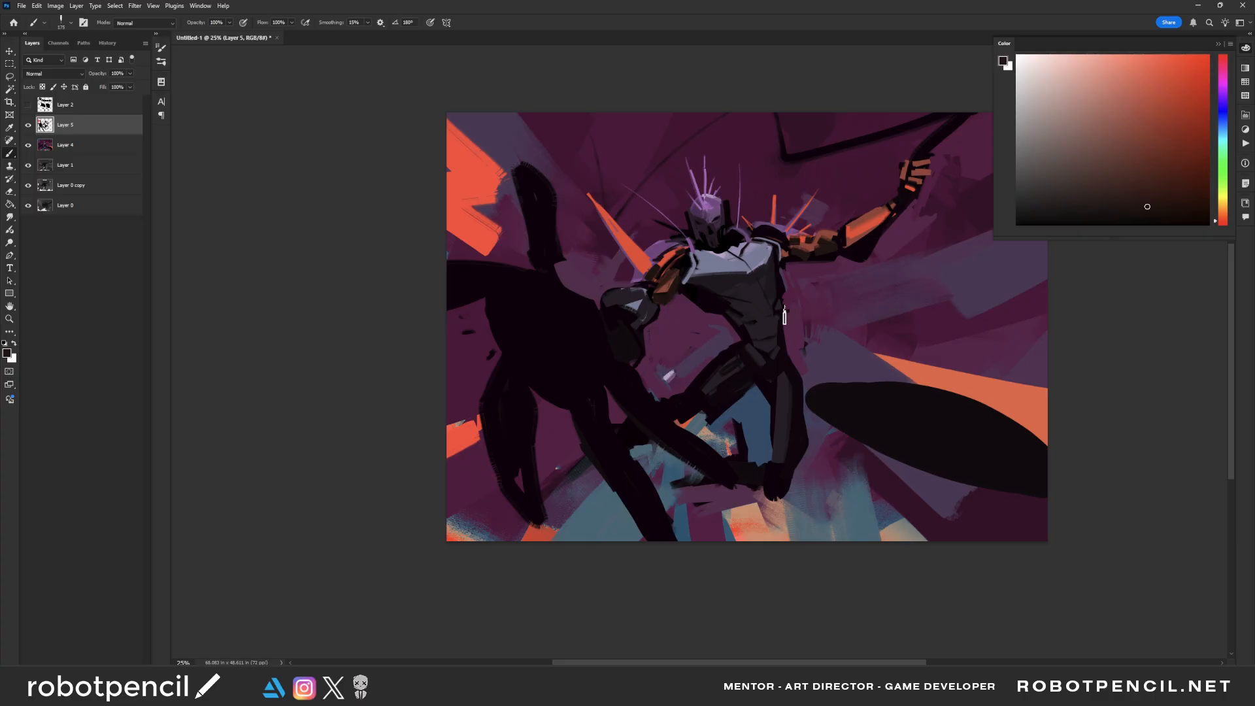
Step: Check the whole painting at reduced size, and brighten the chest plate with pale lavender sampled from it
key("z")
left_click(761, 372, "alt")
left_click(761, 373, "alt")
left_click(762, 372, "alt")
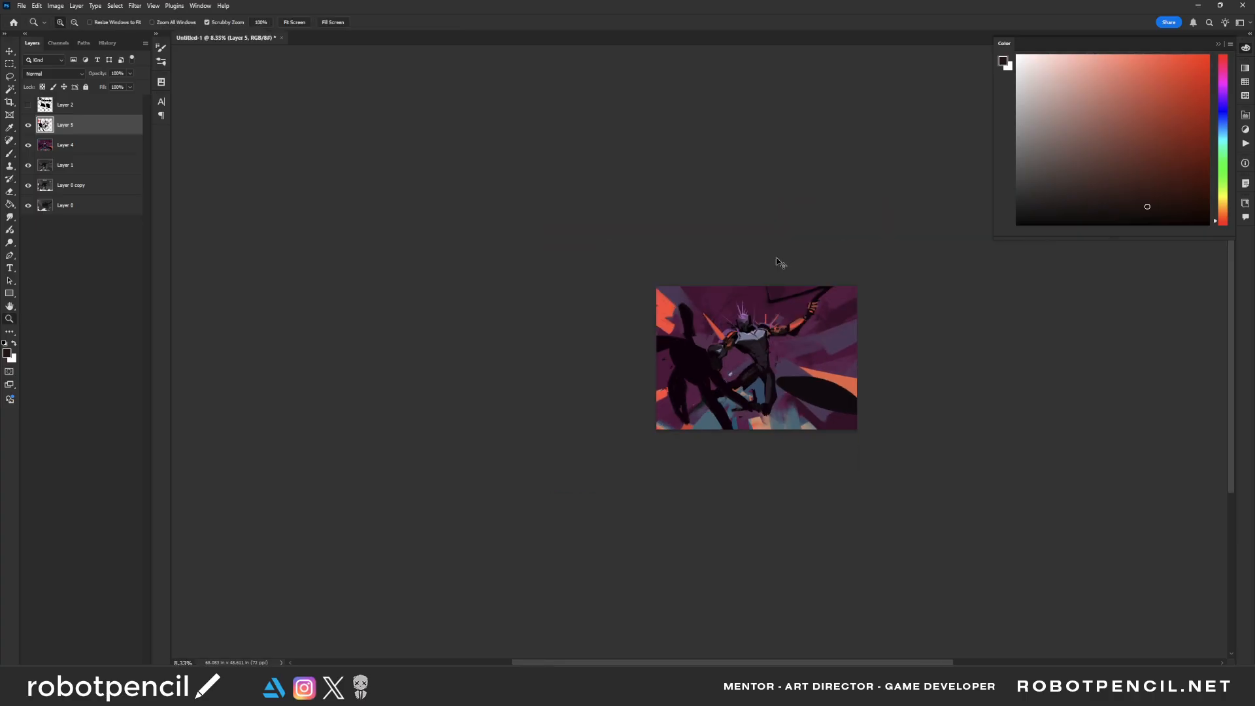
left_click(779, 359)
left_click(779, 359)
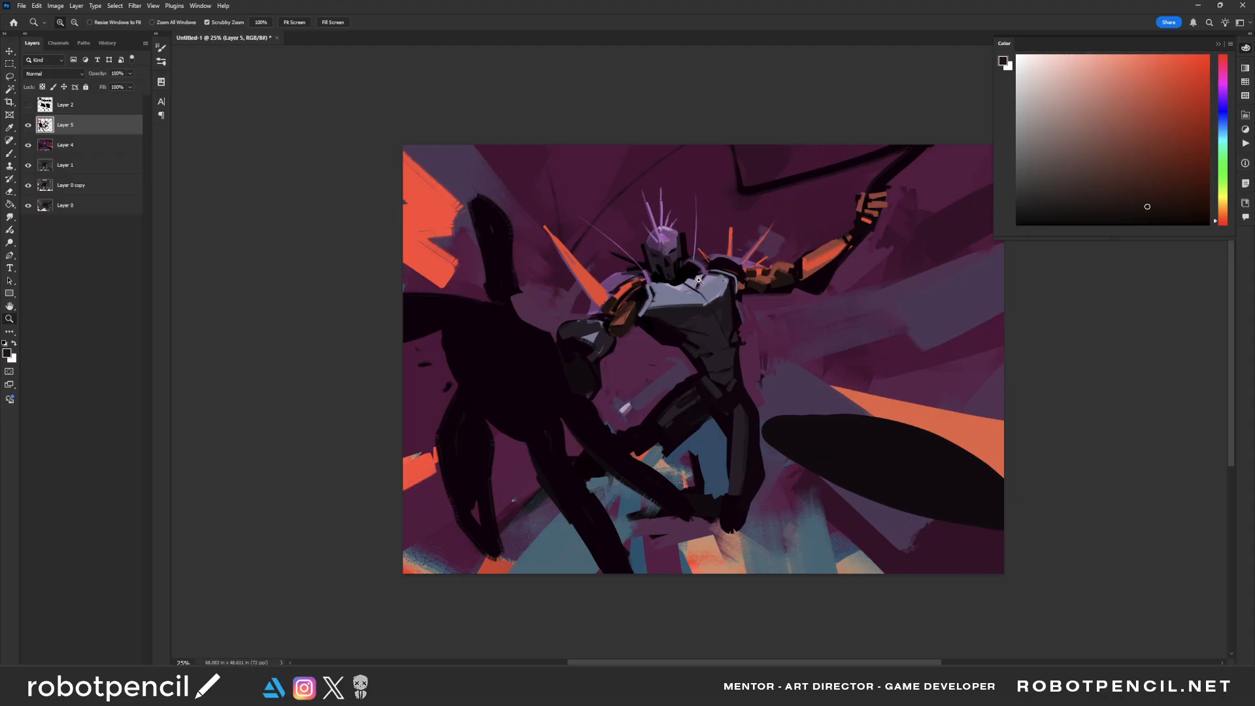
key("b")
left_click(672, 294, "alt")
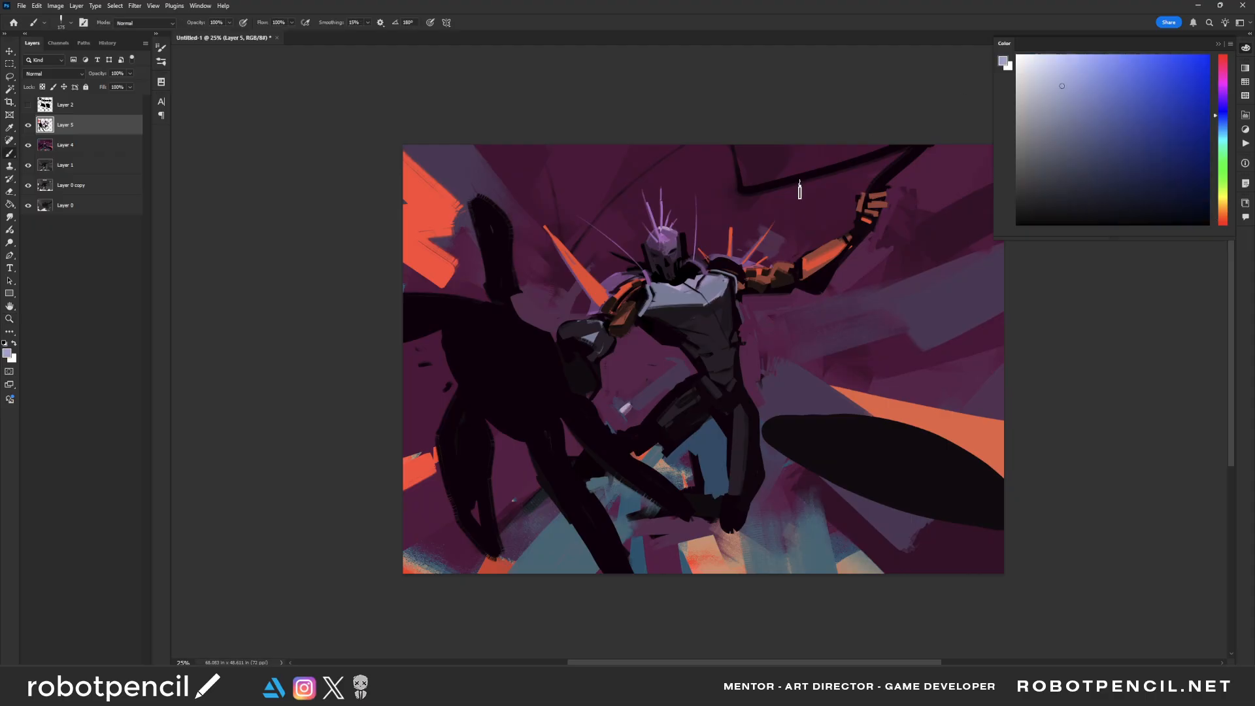
key("bracketleft")
key("bracketleft")
key("bracketleft")
mouse_move(678, 286)
left_mouse_down()
mouse_move(665, 292)
mouse_move(676, 304)
left_mouse_up()
Step: Refine the chest plate's lower edge and collar with sampled dark grey and pale lavender, and flip the canvas to check it
left_click(661, 303, "alt")
left_click(691, 306, "alt")
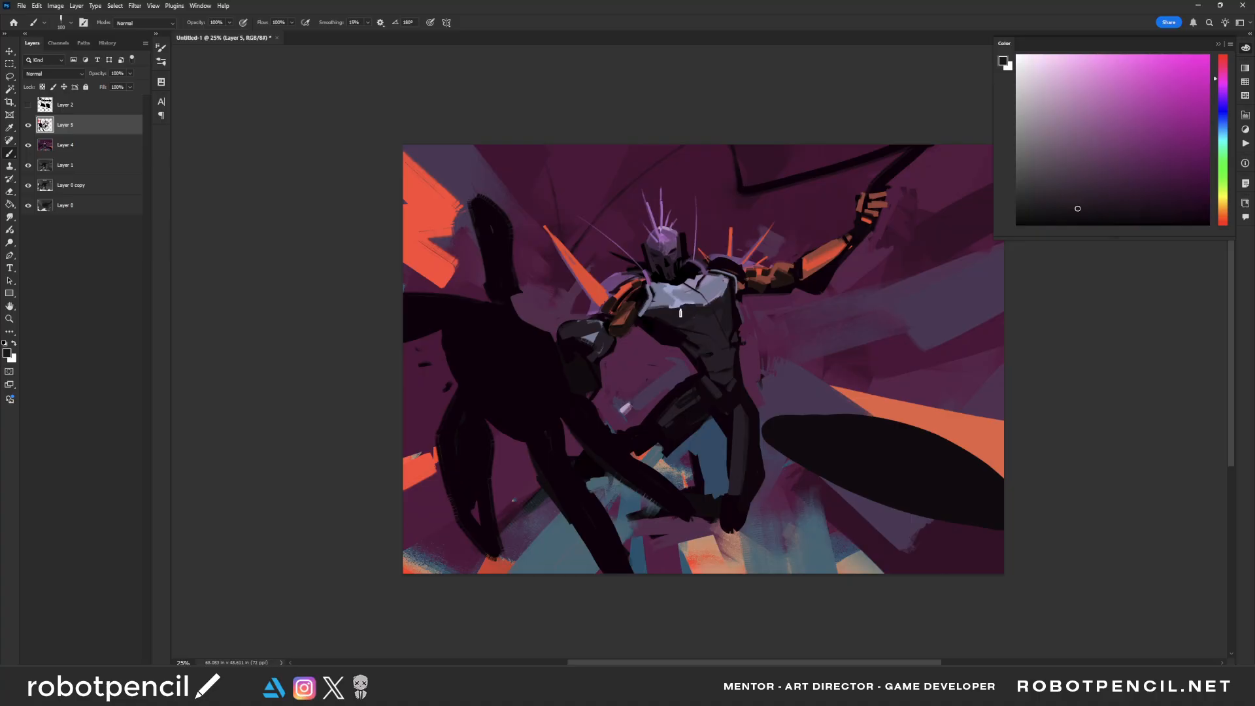
left_click(686, 300, "alt")
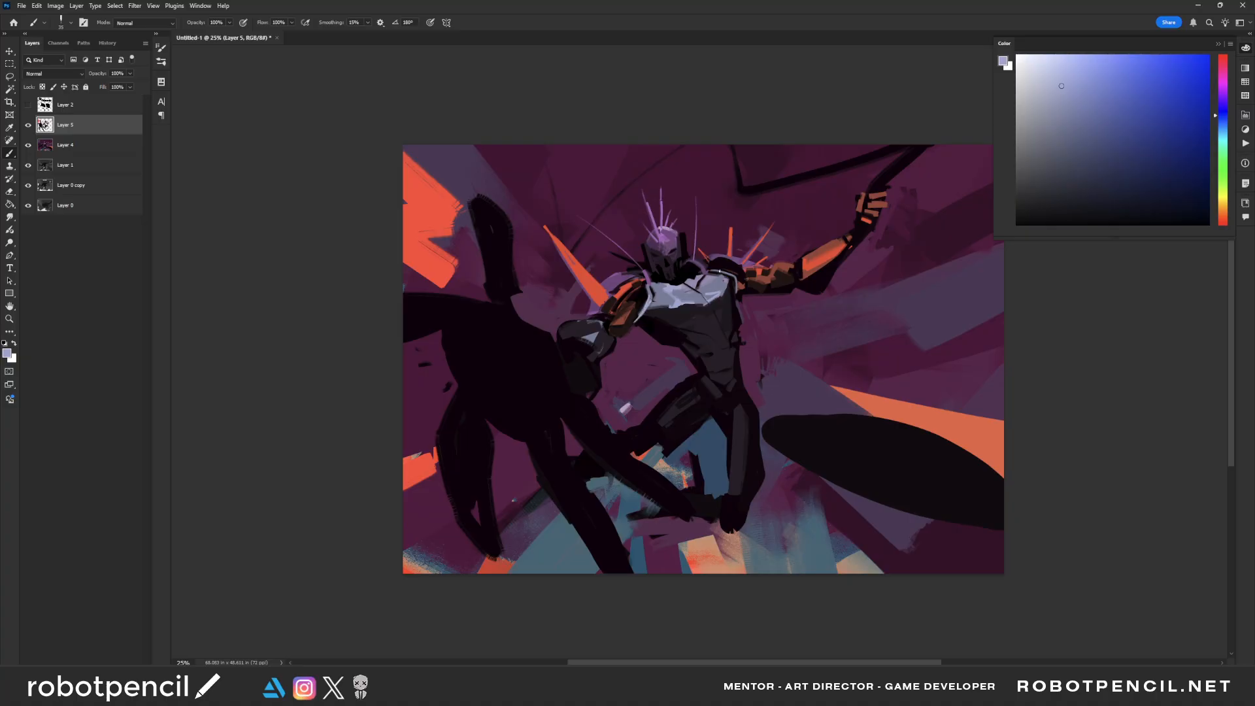
left_click_drag(704, 270, 732, 278)
key("z")
left_click(740, 368, "alt")
left_click(745, 367, "alt")
key("ctrl+shift+h")
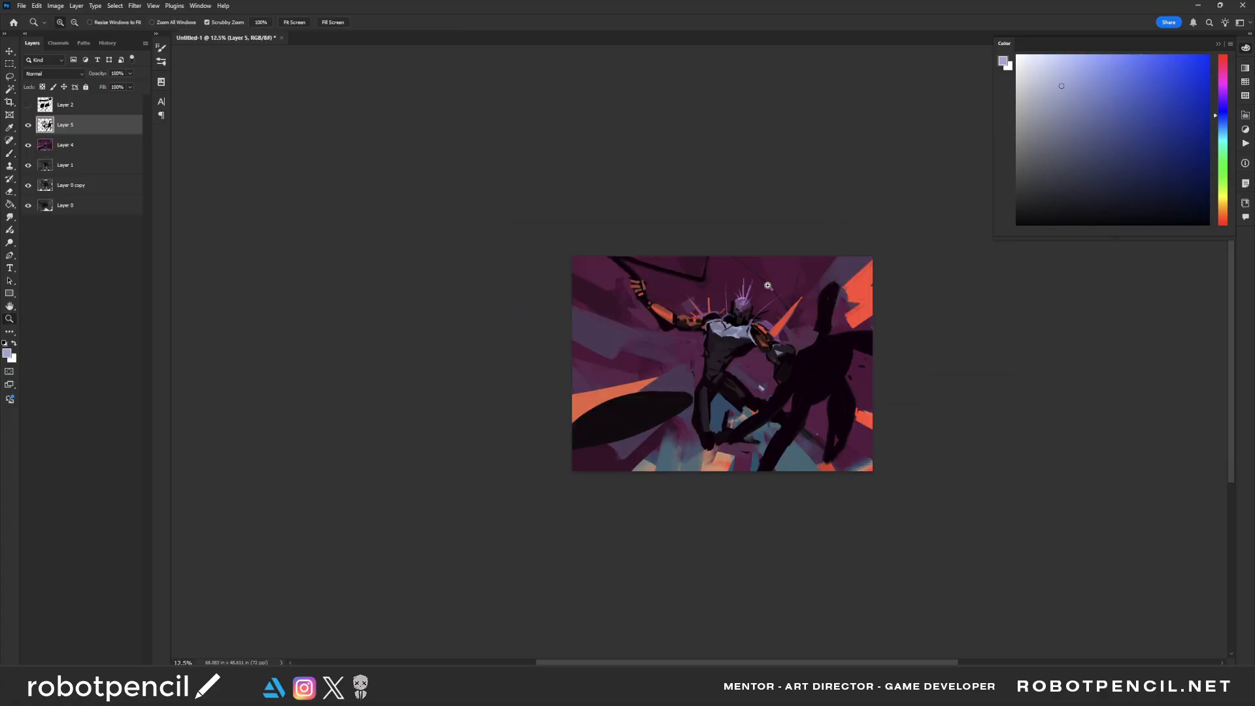
Step: Paint pale lavender rims along both edges of the large black oval, with thin streaks extending across the figure's thighs
left_click(677, 412)
key("b")
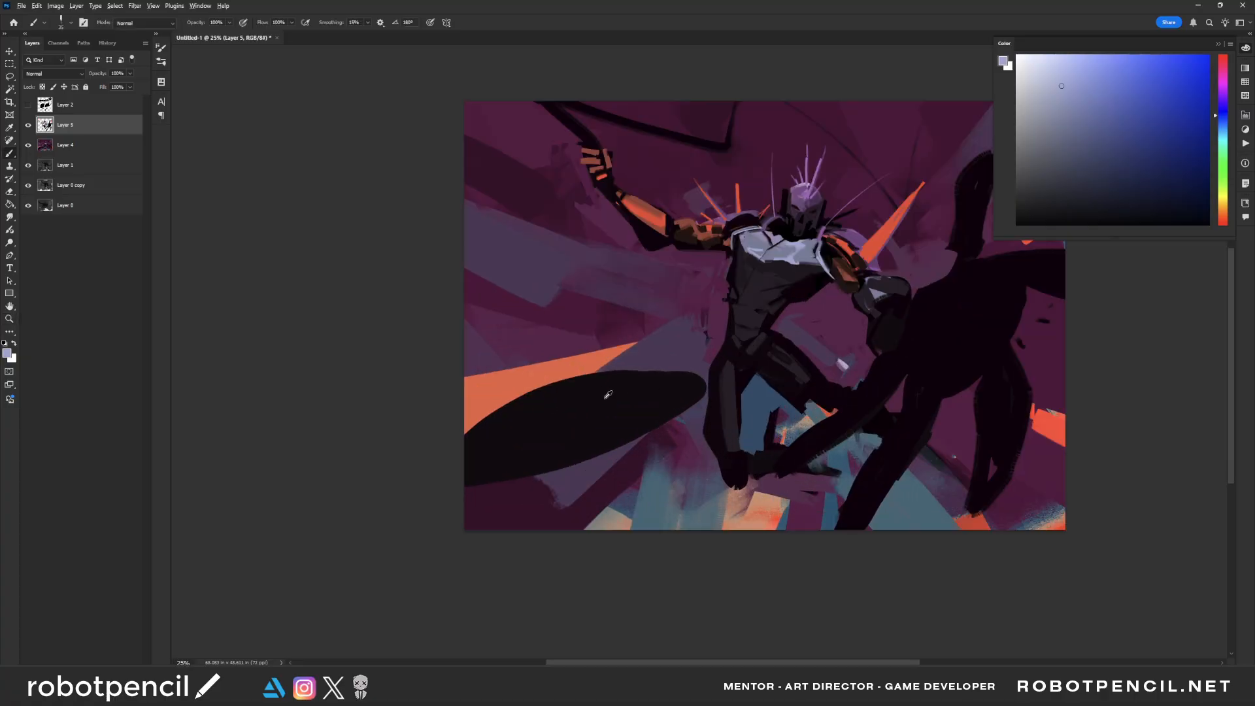
mouse_move(534, 400)
left_mouse_down()
mouse_move(715, 367)
mouse_move(405, 491)
left_mouse_up()
key("bracketleft")
left_click_drag(686, 396, 853, 335)
left_click_drag(726, 387, 875, 332)
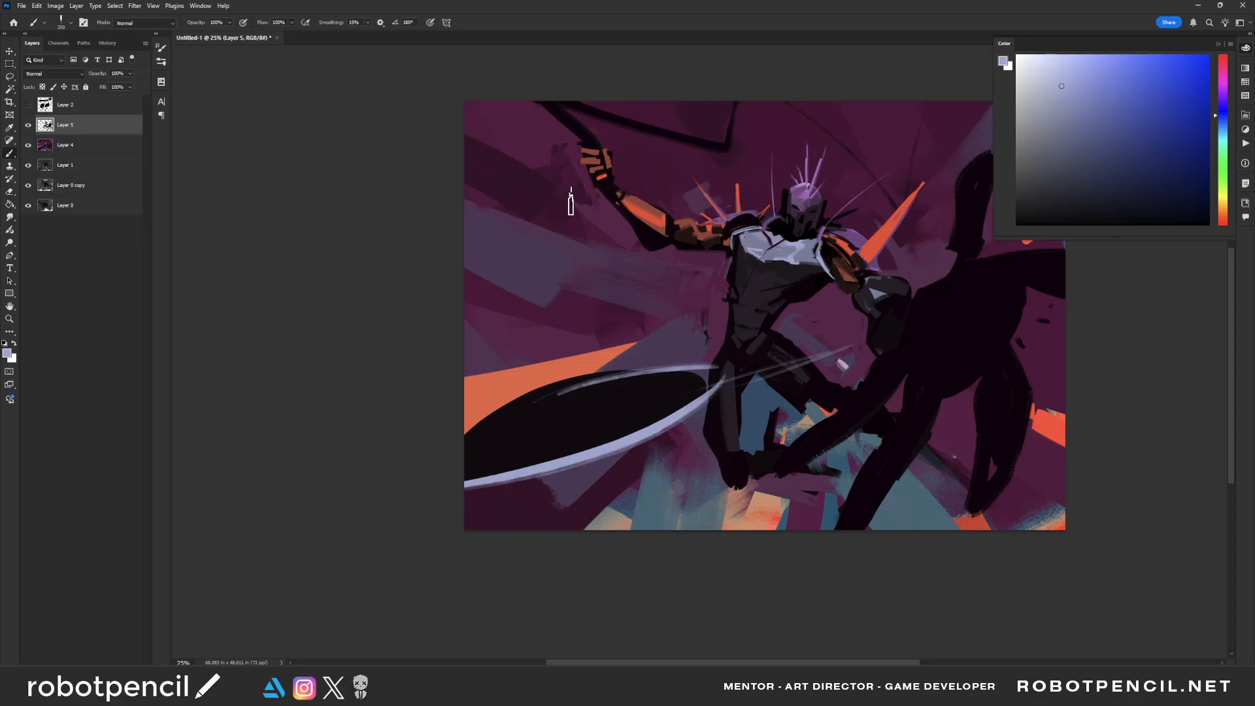
Step: Paint the raised weapon's shaft above the fist in pale lavender with a smaller brush
key("bracketleft")
key("bracketleft")
key("bracketleft")
left_click_drag(549, 86, 574, 129)
key("space")
left_click_drag(864, 363, 767, 414)
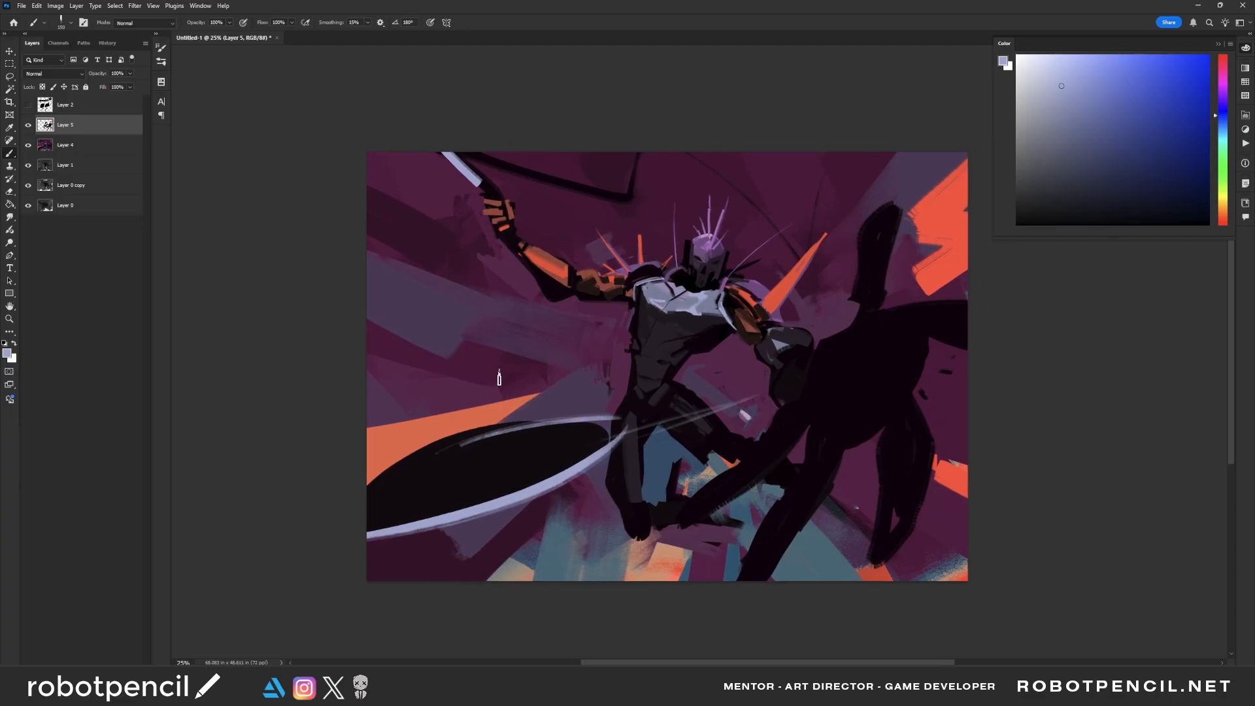
Step: Cover part of the orange background patch behind the dark creature with muted purple sampled beside it, using a larger brush
left_click(937, 202, "alt")
left_click(933, 175, "alt")
mouse_move(918, 235)
left_mouse_down()
mouse_move(957, 168)
mouse_move(904, 230)
left_mouse_up()
key("bracketright")
key("bracketright")
key("bracketright")
key("bracketright")
key("bracketright")
key("bracketright")
key("bracketright")
key("bracketright")
mouse_move(966, 156)
left_mouse_down()
mouse_move(903, 274)
mouse_move(988, 280)
left_mouse_up()
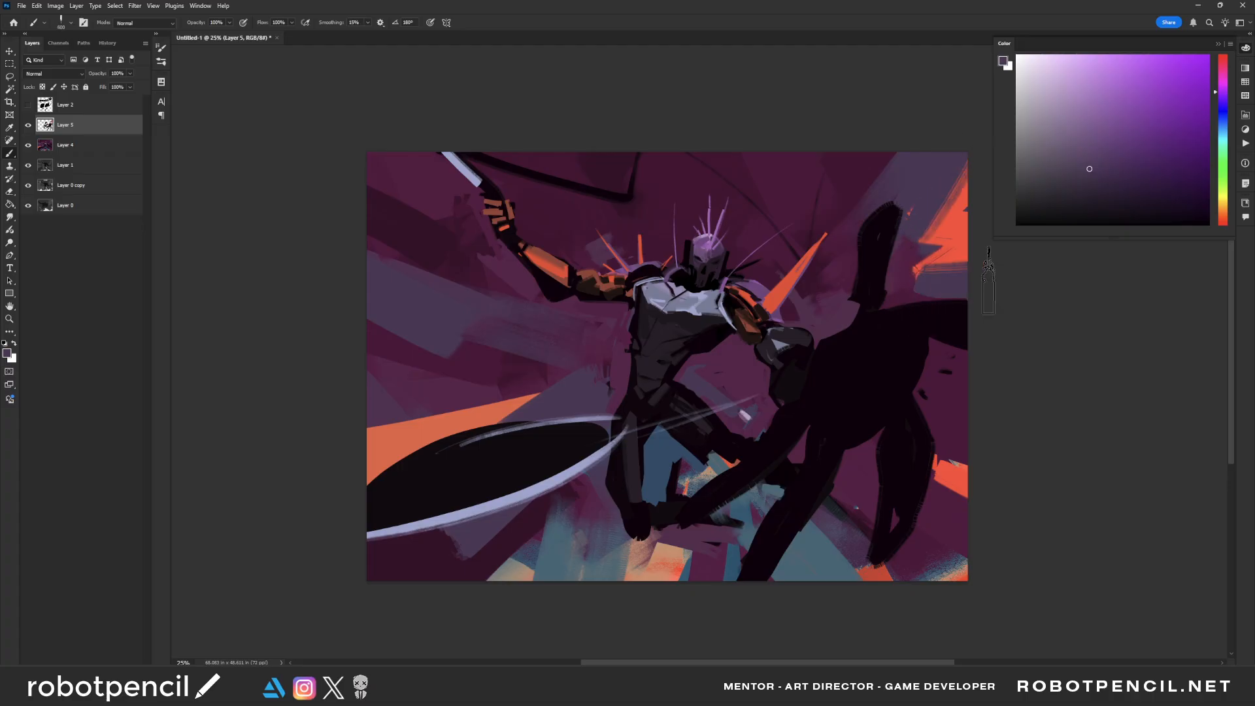
Step: Paint angular strokes of sampled muted purple and maroon across the background behind and below the raised arm
mouse_move(375, 280)
left_mouse_down()
mouse_move(425, 294)
mouse_move(407, 307)
left_mouse_up()
key("ctrl+z")
left_click(413, 251, "alt")
left_click(445, 306, "alt")
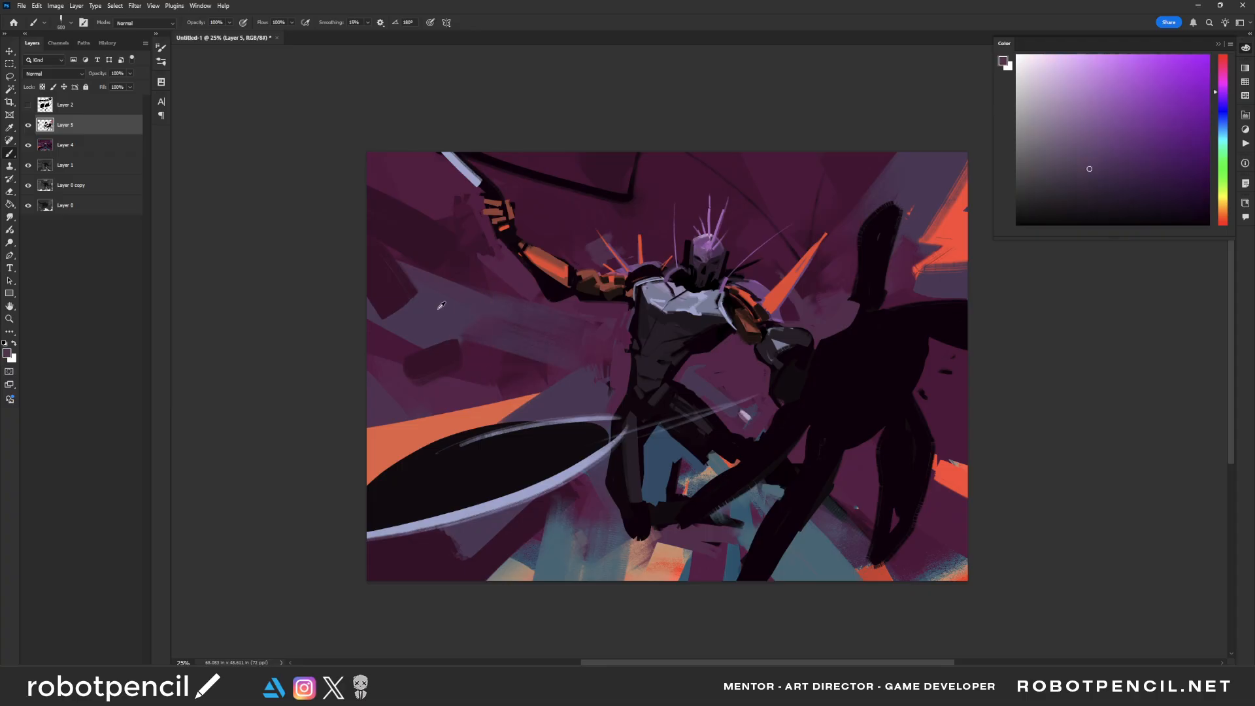
left_click_drag(338, 124, 453, 251)
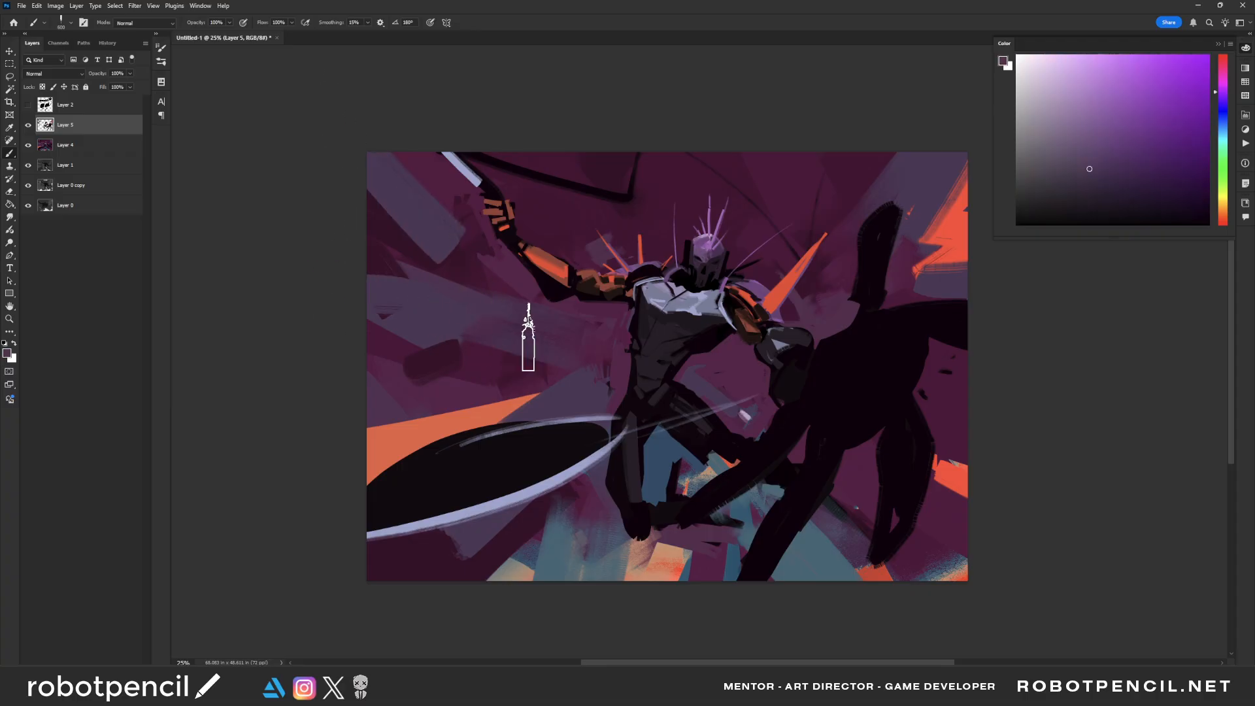
left_click(418, 157, "alt")
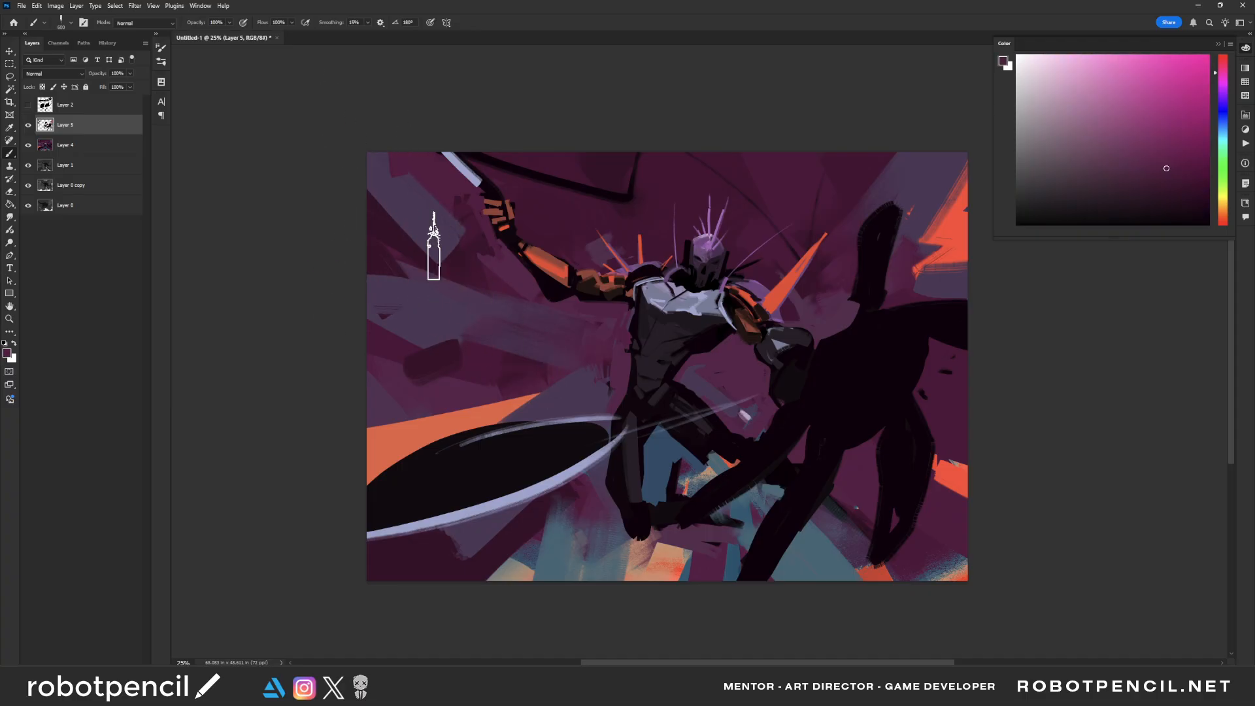
left_click(597, 313, "alt")
left_click_drag(519, 341, 490, 323)
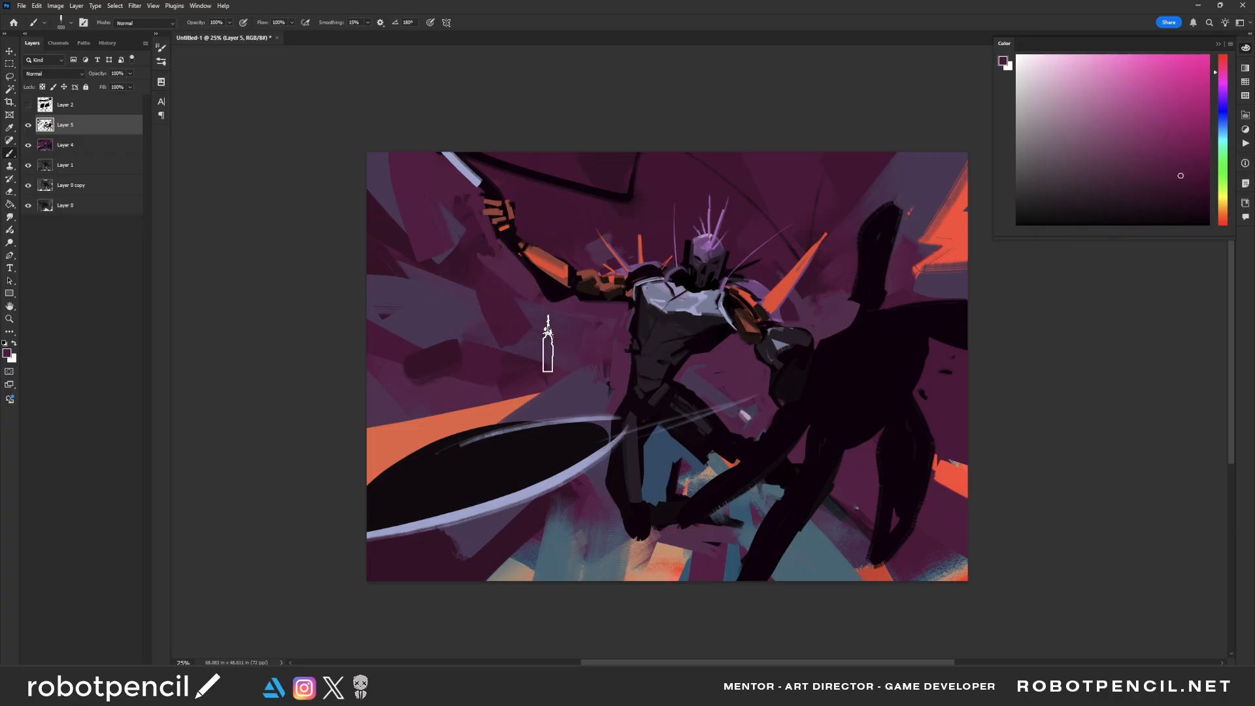
left_click_drag(574, 333, 554, 350)
Step: Add muted purple shapes, trimmed with sampled maroon, along the background's upper edge beyond the spiked head
left_click_drag(786, 364, 751, 434)
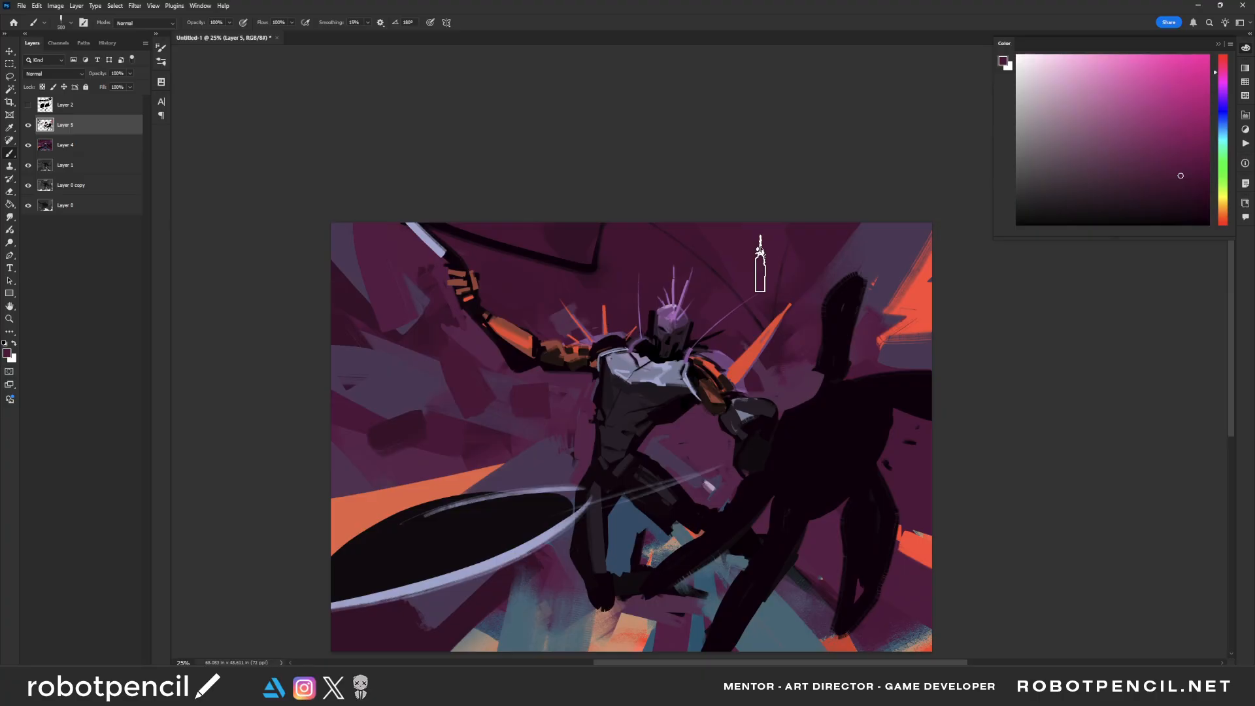
left_click(513, 347, "alt")
mouse_move(732, 221)
left_mouse_down()
mouse_move(758, 271)
mouse_move(782, 225)
mouse_move(748, 280)
mouse_move(782, 219)
left_mouse_up()
left_click(763, 292, "alt")
key("bracketleft")
key("bracketleft")
key("bracketleft")
key("bracketleft")
Step: Extend the teal area below the oval with sampled teal, and cut it into slanted streaks with dark maroon
left_click_drag(794, 428, 820, 313)
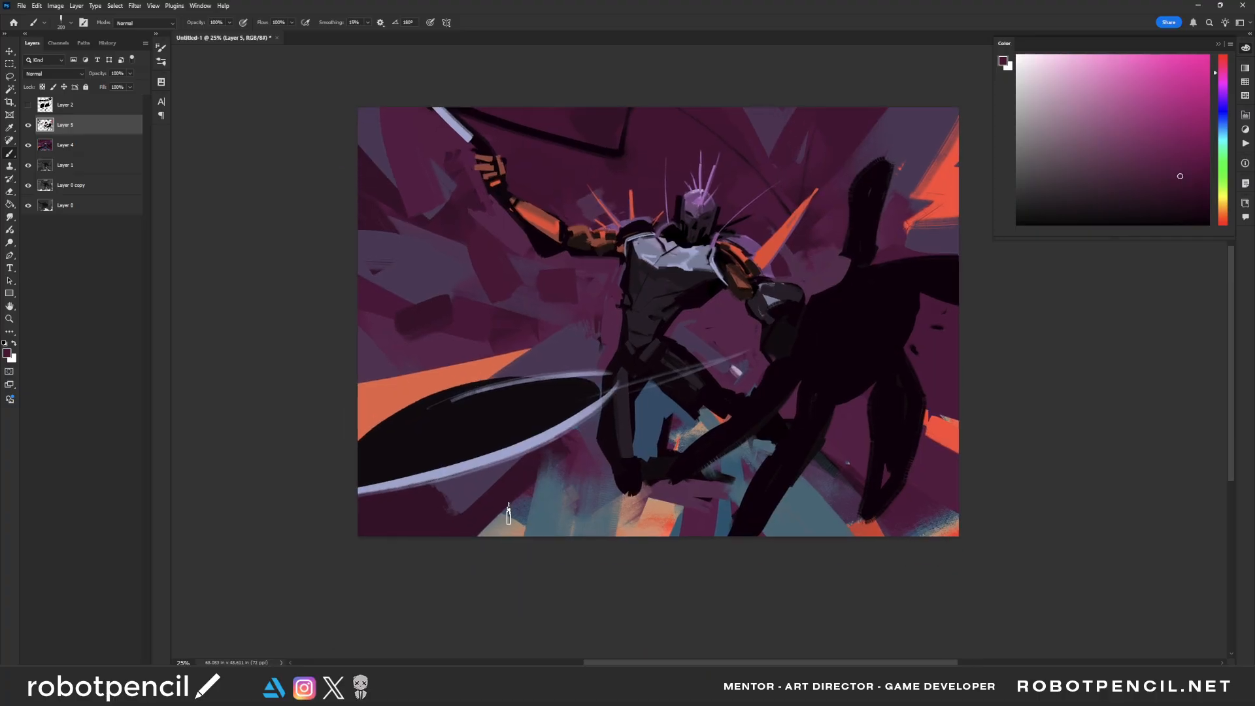
left_click(551, 477, "alt")
left_click_drag(553, 461, 477, 579)
key("bracketright")
key("bracketright")
key("bracketright")
key("bracketright")
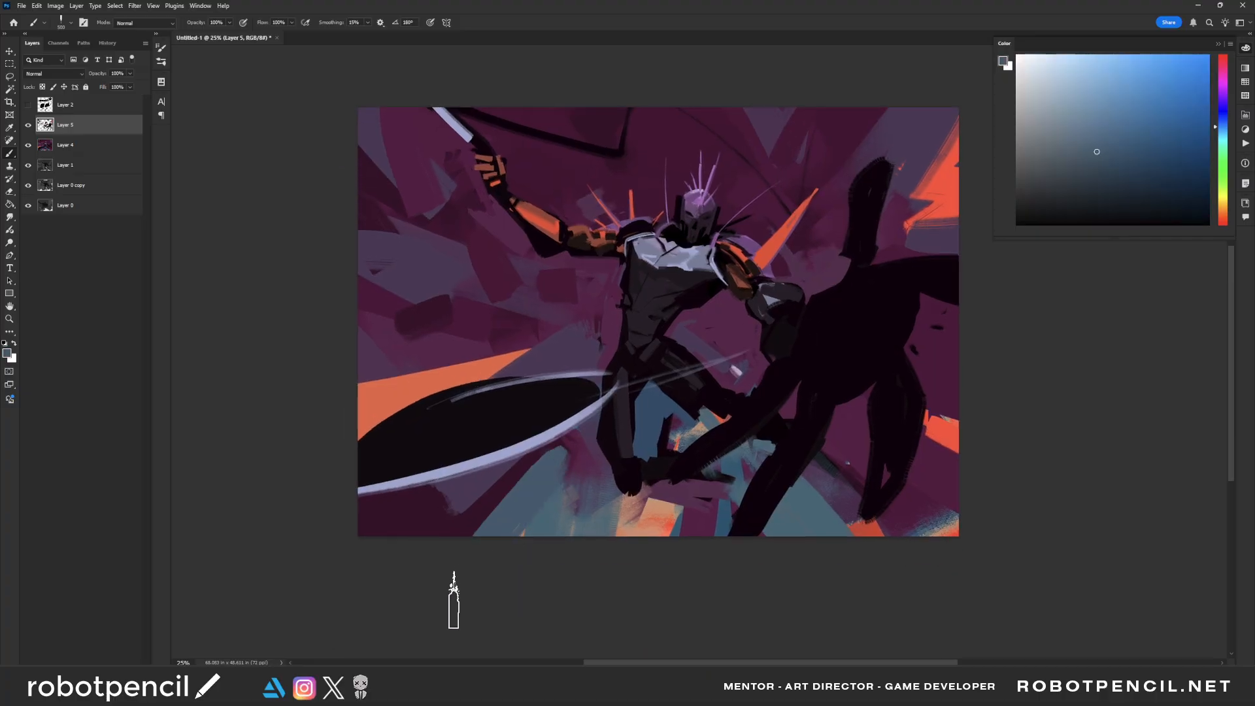
left_click(522, 474, "alt")
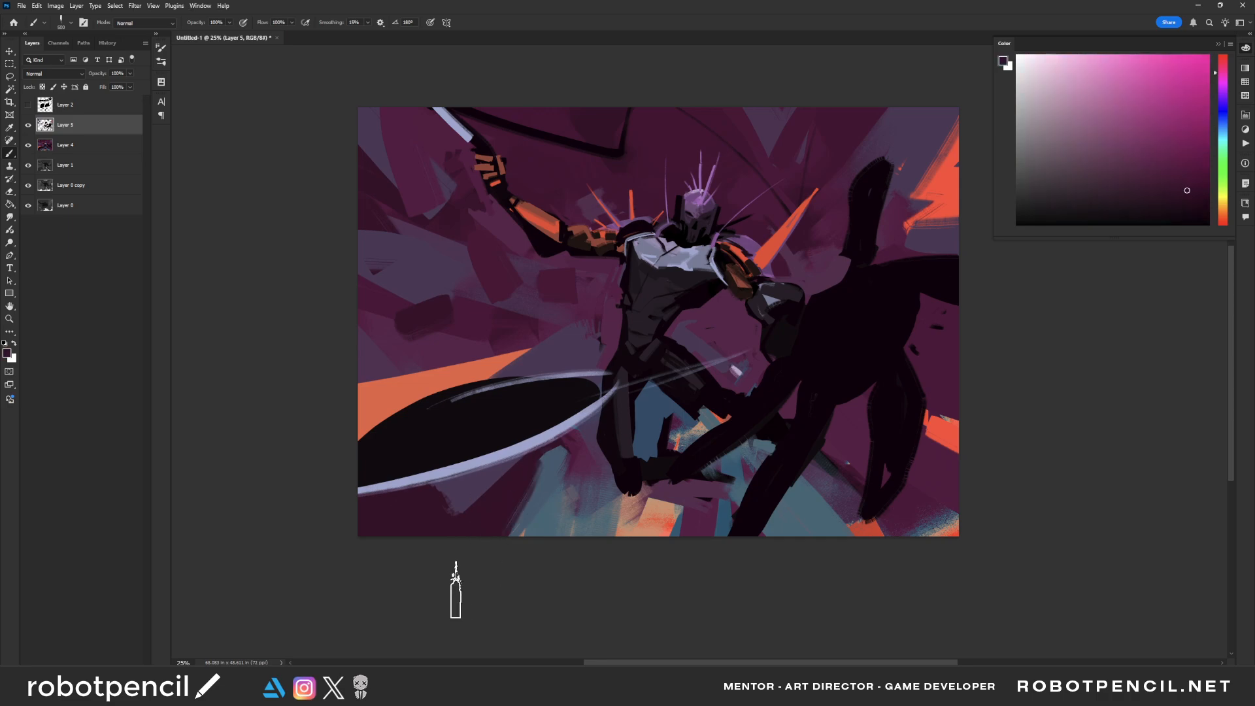
left_click_drag(574, 462, 551, 532)
Step: Paint orange wedges radiating from the canvas edge above the oval, trimming them with sampled maroon and muted purple
left_click(398, 385, "alt")
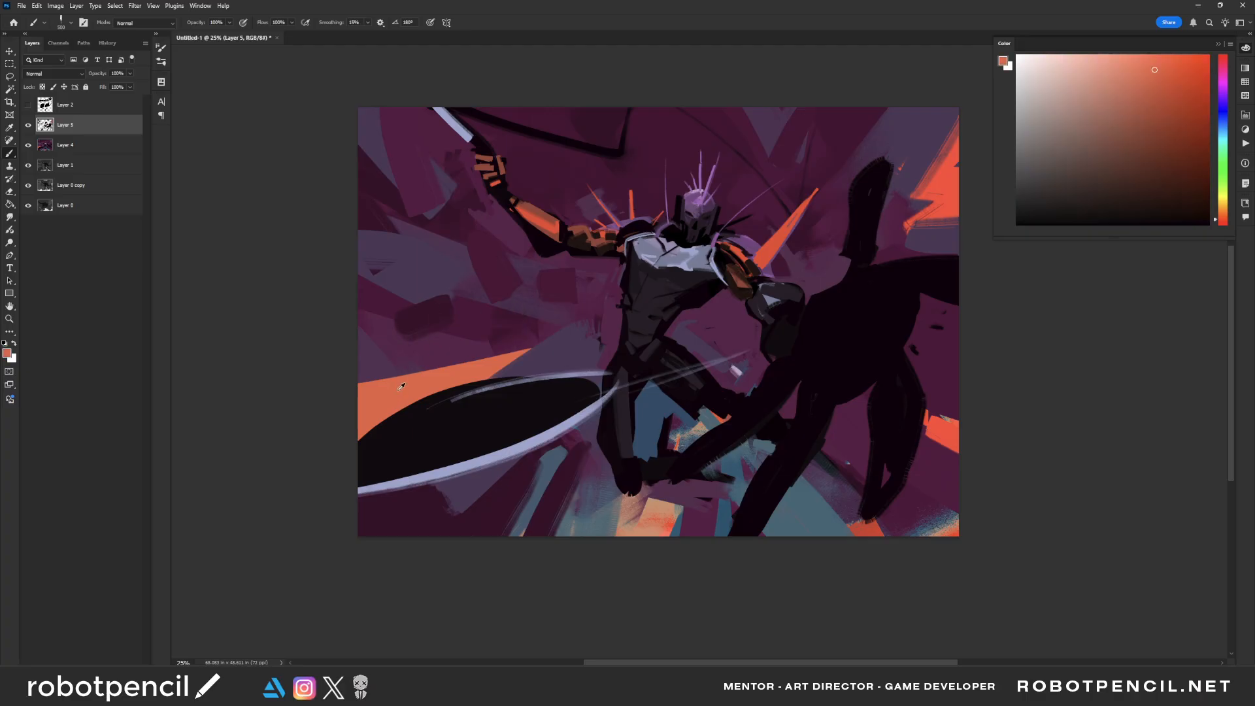
mouse_move(344, 294)
left_mouse_down()
mouse_move(462, 318)
mouse_move(319, 345)
left_mouse_up()
left_click(490, 321, "alt")
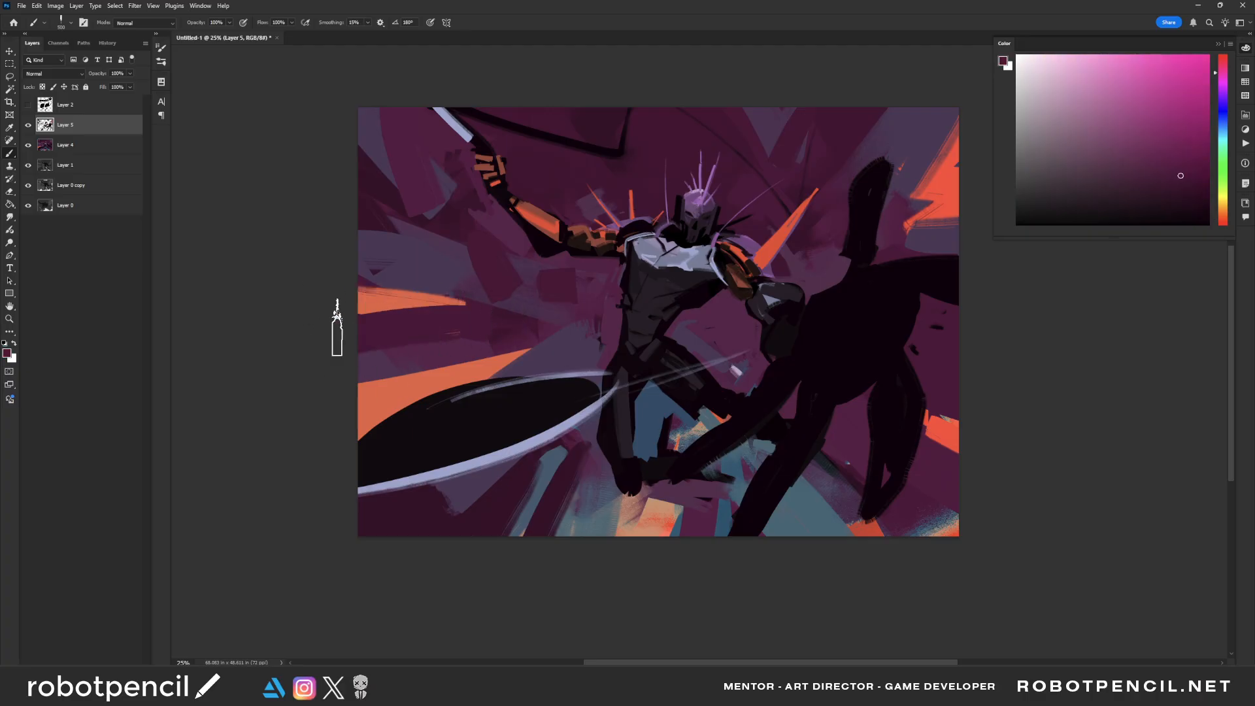
left_click_drag(638, 286, 625, 373)
left_click(392, 386, "alt")
mouse_move(326, 262)
left_mouse_down()
mouse_move(378, 314)
mouse_move(329, 247)
left_mouse_up()
left_click(401, 357, "alt")
left_click_drag(349, 323, 435, 338)
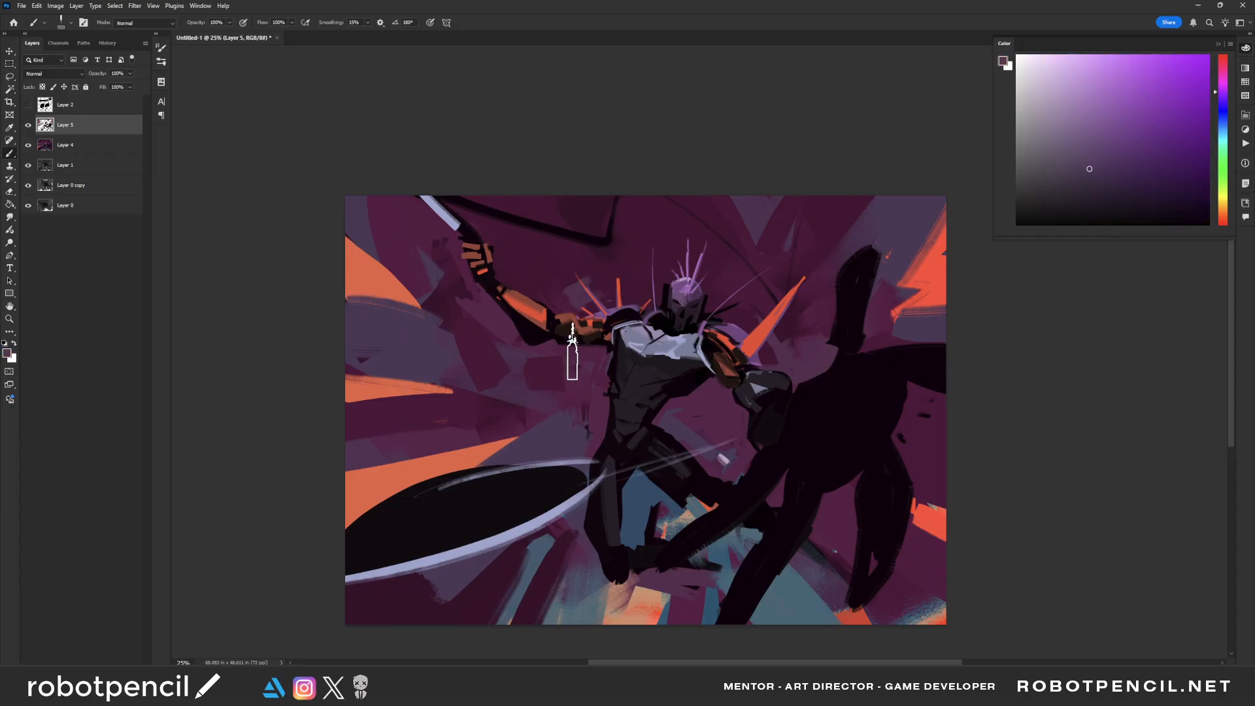
Step: Try to paint a sampled orange-red band around the inside of the black oval with a smaller brush
left_click(914, 225, "alt")
left_click_drag(723, 243, 740, 218)
left_click_drag(634, 428, 659, 390)
key("[")
key("[")
key("[")
left_click_drag(477, 432, 490, 426)
left_click_drag(356, 508, 617, 418)
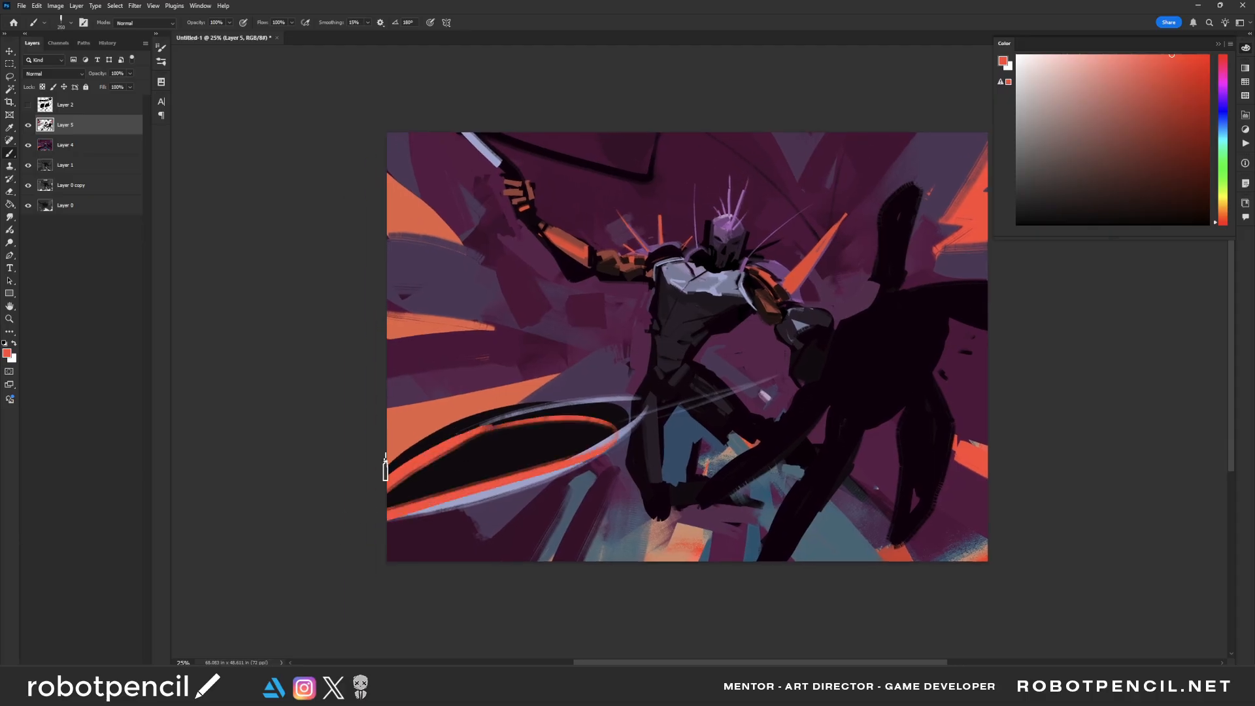
key("ctrl+z")
Step: Paint thin saturated red rings around the black oval and fill the band towards its tip with red
left_click_drag(1222, 216, 1221, 54)
left_click_drag(1128, 83, 1208, 55)
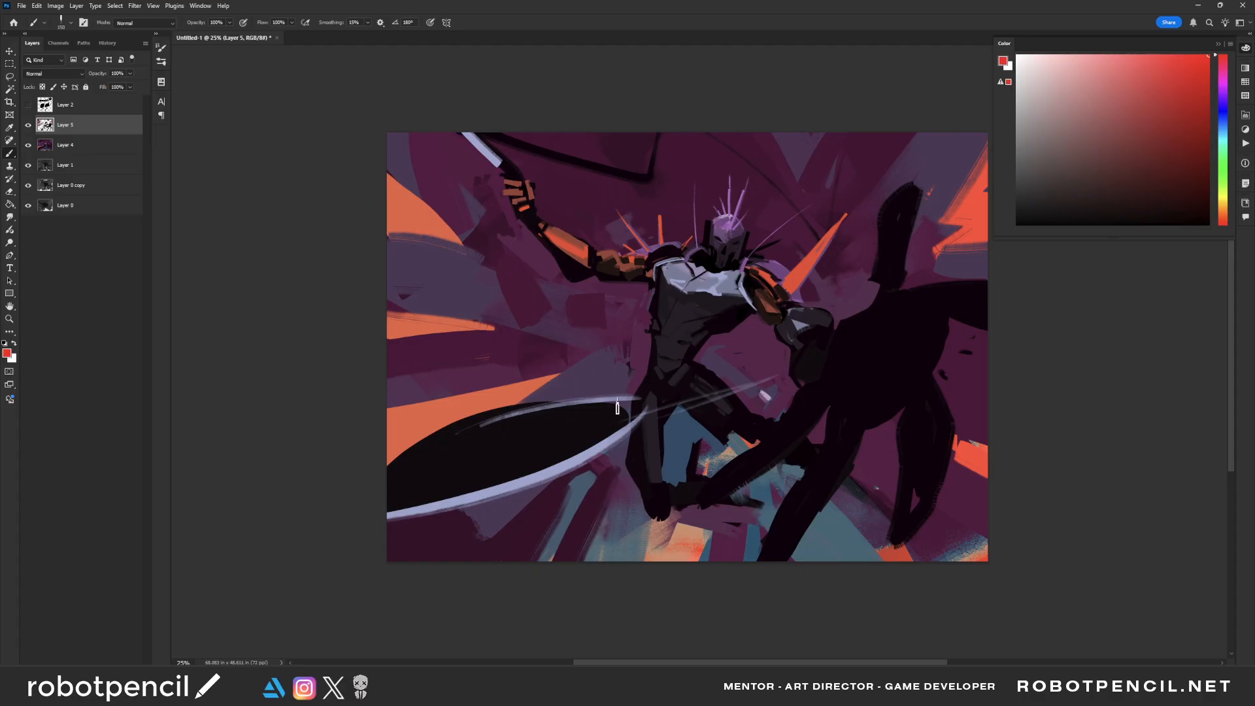
left_click_drag(391, 465, 391, 504)
mouse_move(524, 431)
left_mouse_down()
mouse_move(489, 409)
mouse_move(530, 453)
mouse_move(405, 454)
mouse_move(455, 455)
mouse_move(510, 429)
mouse_move(499, 456)
mouse_move(454, 462)
left_mouse_up()
key("ctrl+z")
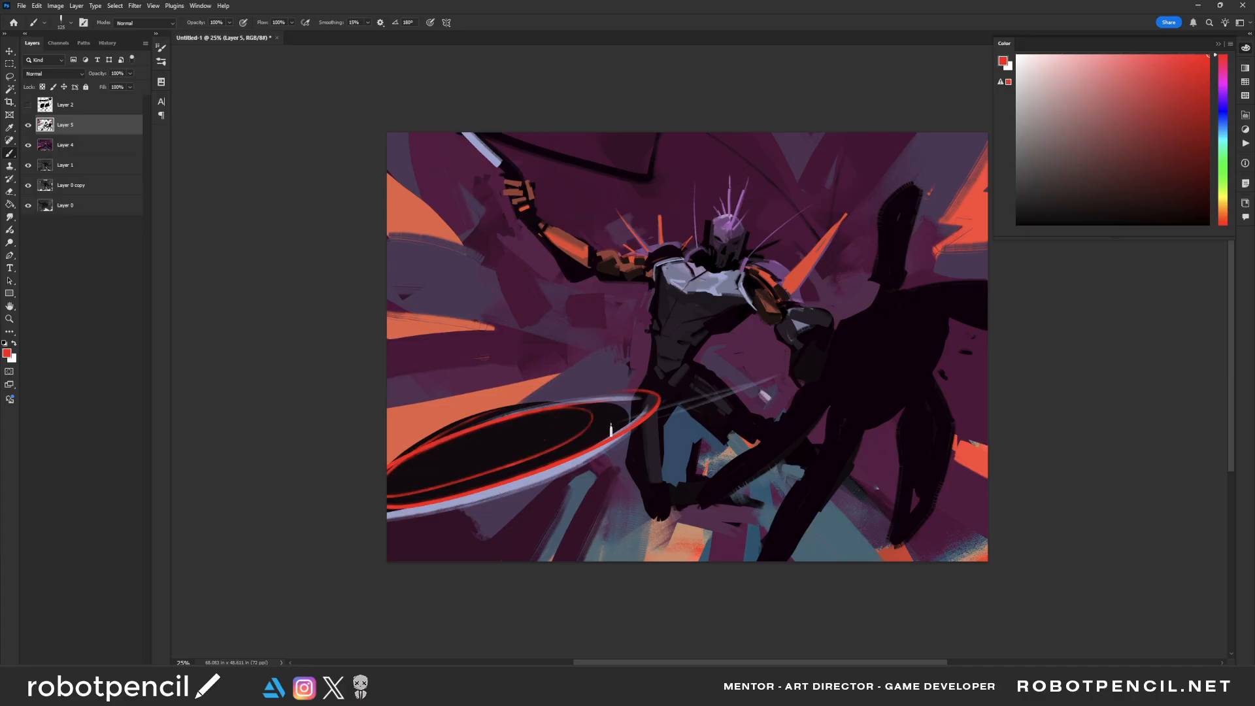
left_click_drag(628, 408, 665, 400)
mouse_move(590, 421)
left_mouse_down()
mouse_move(543, 461)
mouse_move(578, 426)
mouse_move(653, 408)
mouse_move(507, 487)
left_mouse_up()
left_click_drag(392, 463, 559, 395)
Step: Cut dark strokes into the oval's red band with sampled near-black
left_click(543, 433, "alt")
key("[")
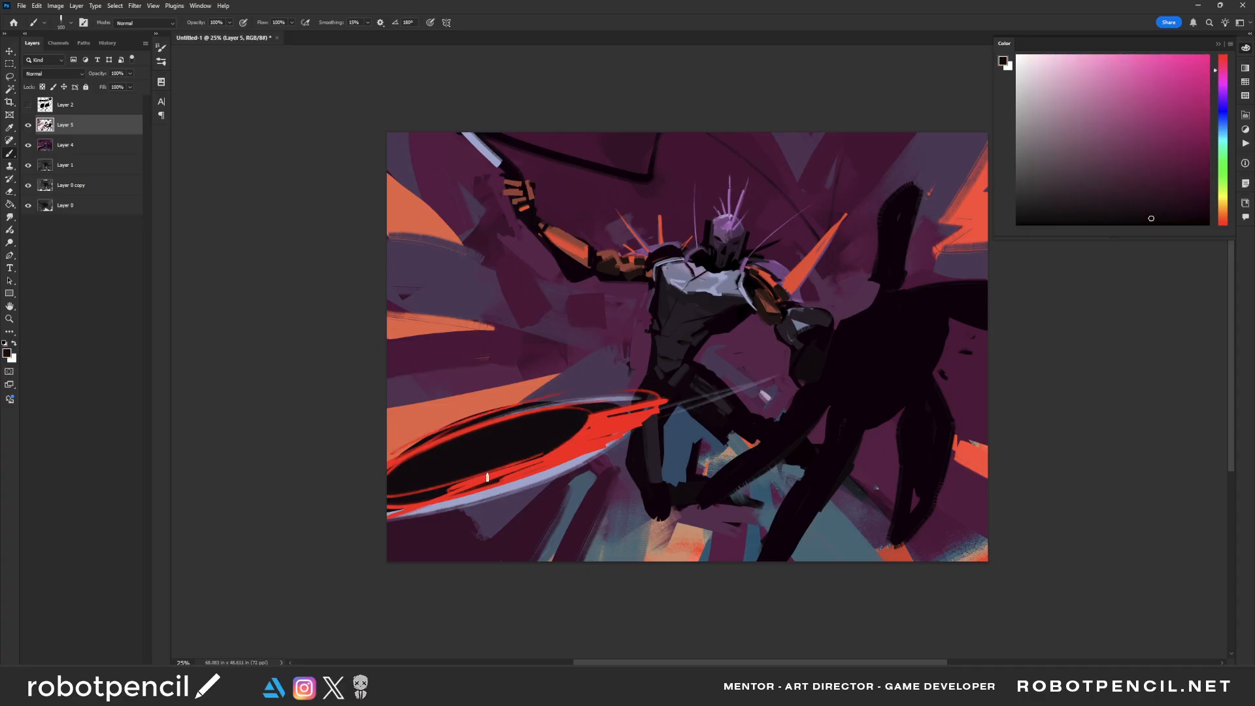
key("]")
key("]")
key("]")
key("]")
key("]")
key("]")
key("]")
key("]")
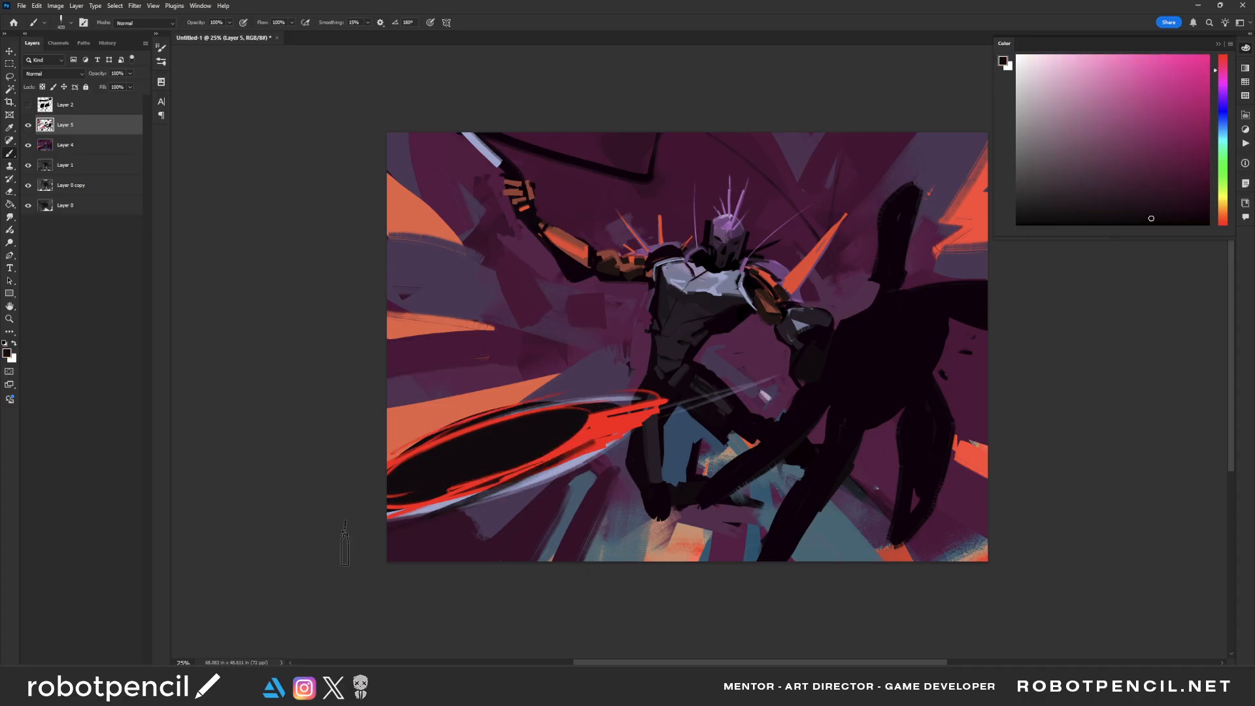
key("bracketleft")
Step: Add thin muted lavender lines at the oval's pointed tip and upper rim with a much smaller brush
left_click(618, 414, "alt")
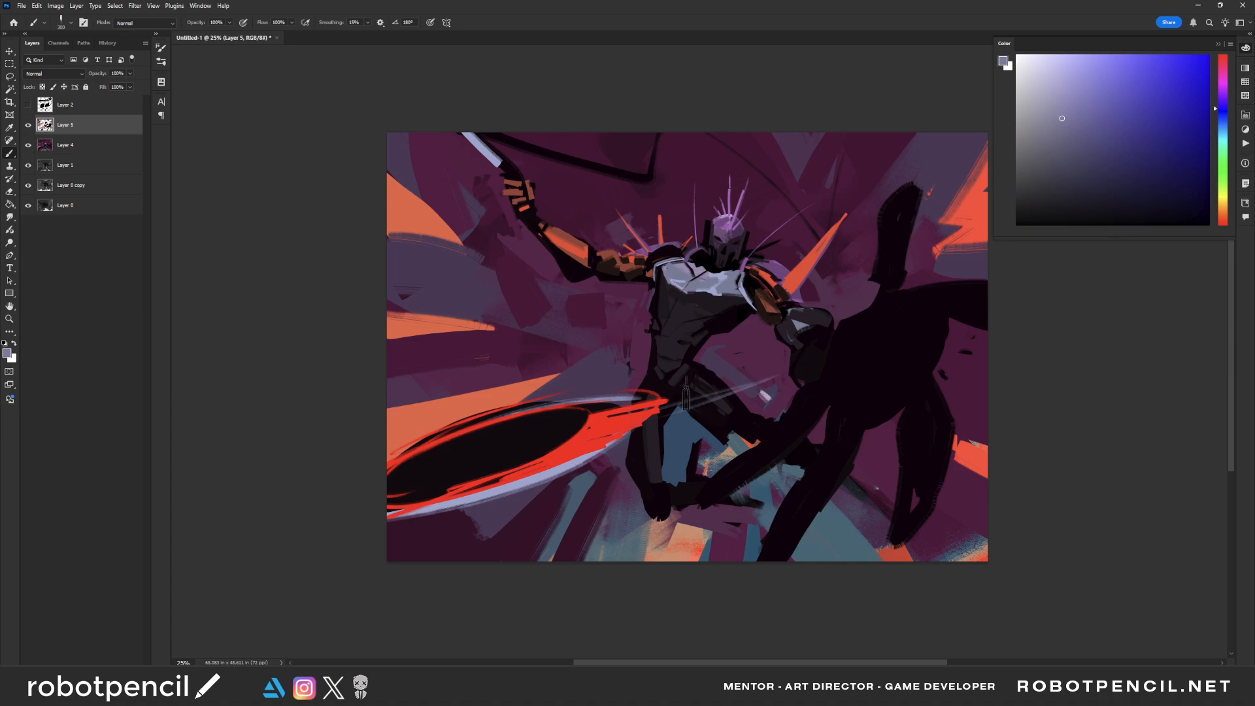
key("[")
key("[")
key("[")
key("[")
key("[")
key("[")
key("[")
key("[")
key("[")
key("[")
key("[")
left_click_drag(649, 410, 743, 380)
key("ctrl+z")
mouse_move(394, 466)
left_mouse_down()
mouse_move(577, 400)
mouse_move(414, 460)
mouse_move(515, 412)
left_mouse_up()
Step: Detail the oval's red band with fine near-black cuts and touches of sampled red
left_click(535, 418, "alt")
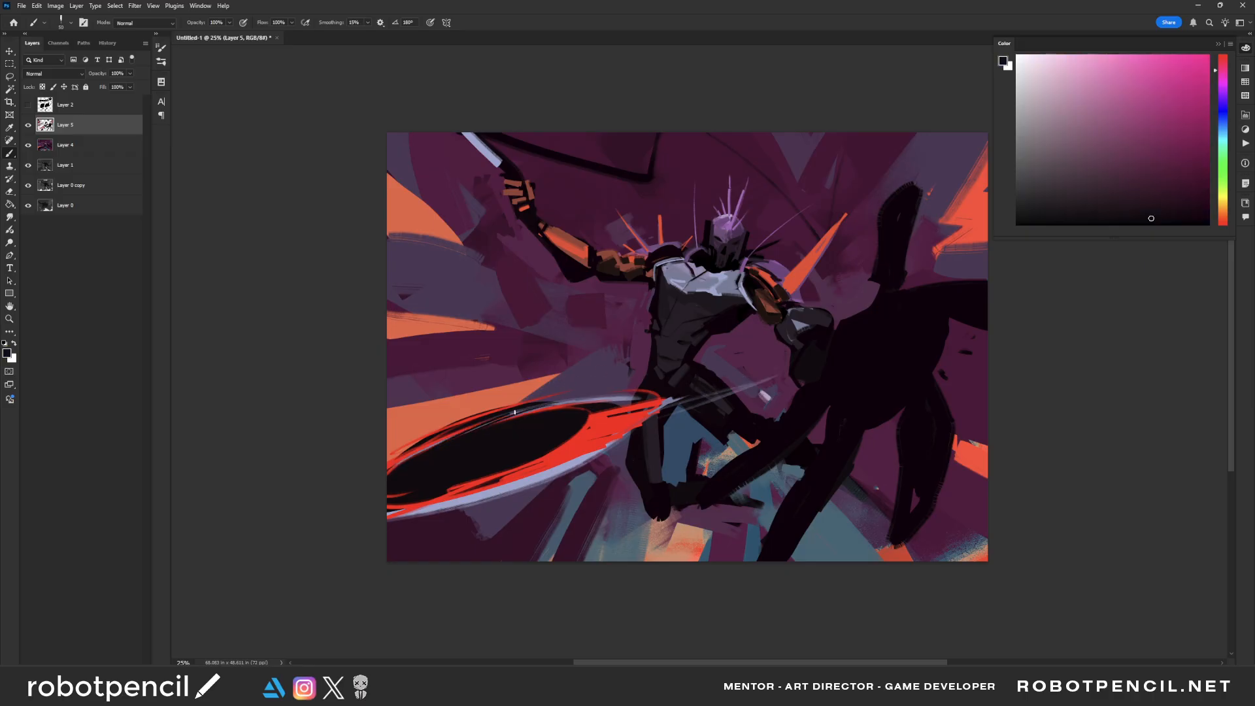
left_click_drag(532, 463, 449, 490)
left_click(624, 416, "alt")
left_click_drag(624, 416, 540, 441)
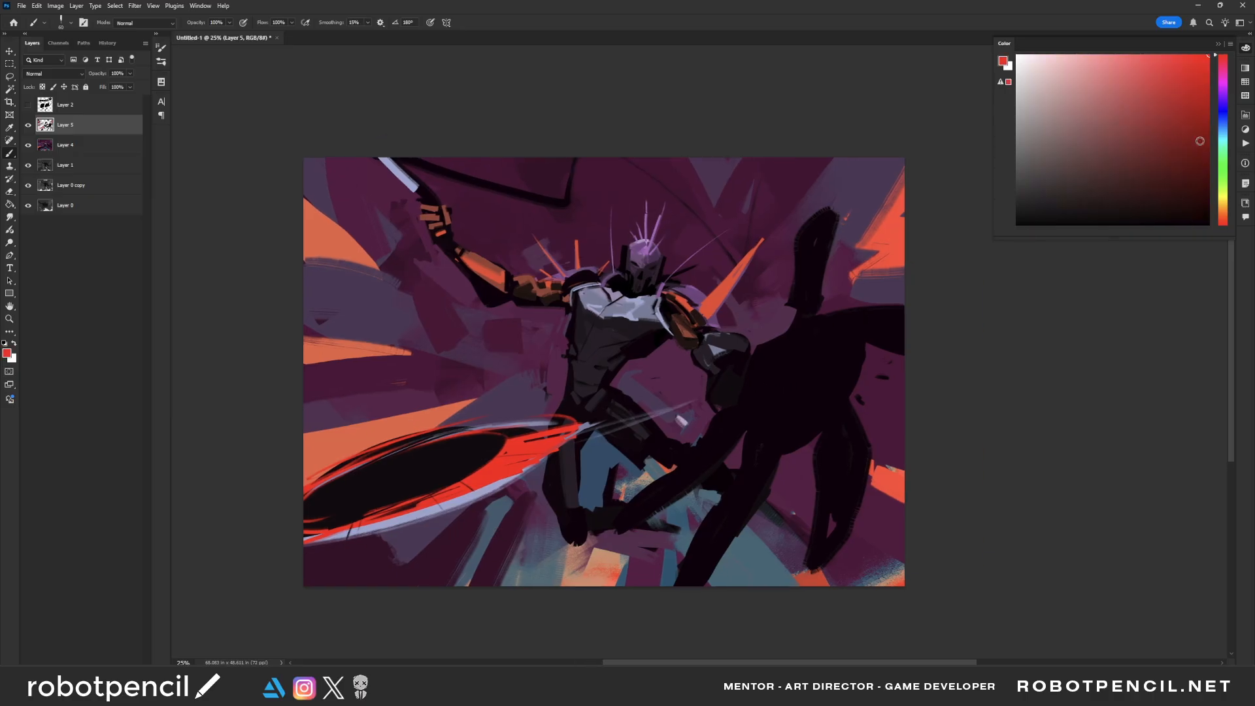
Step: Paint a solid golden-yellow oval core with a thin outer ring on the dark creature's body
left_click_drag(1222, 218, 1222, 203)
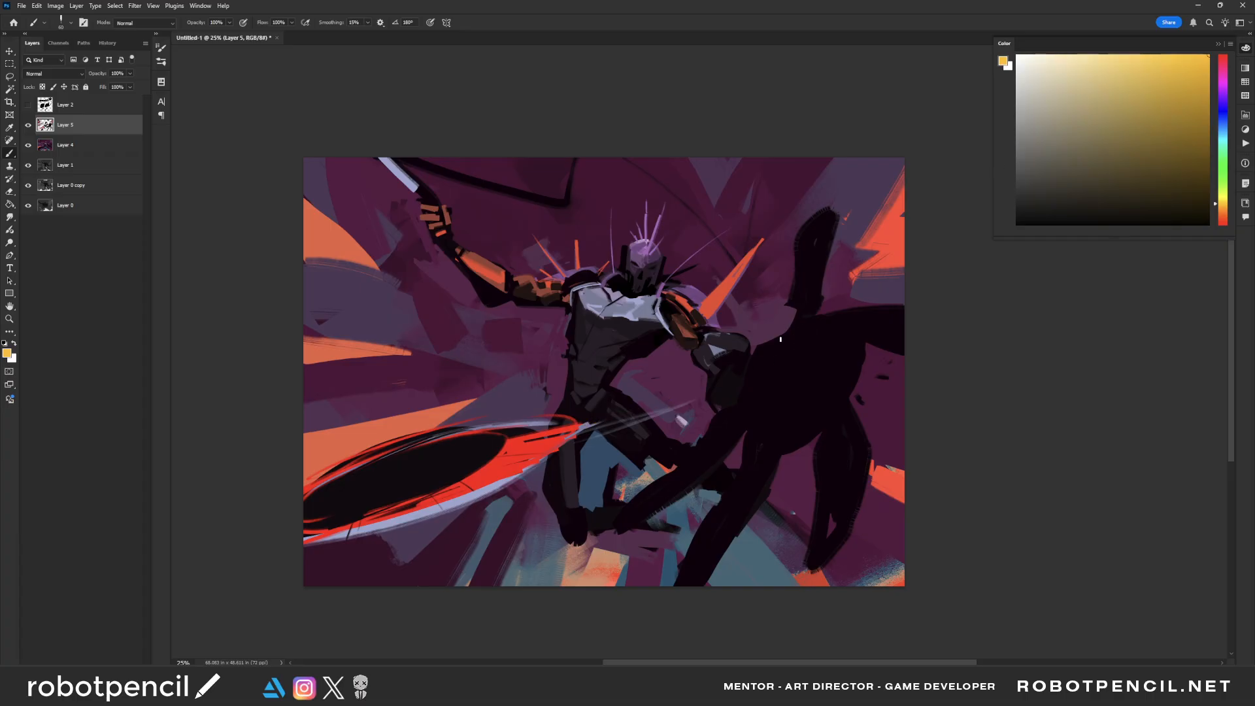
mouse_move(786, 359)
left_mouse_down()
mouse_move(796, 366)
mouse_move(809, 345)
left_mouse_up()
mouse_move(744, 433)
left_mouse_down()
mouse_move(758, 369)
mouse_move(801, 414)
left_mouse_up()
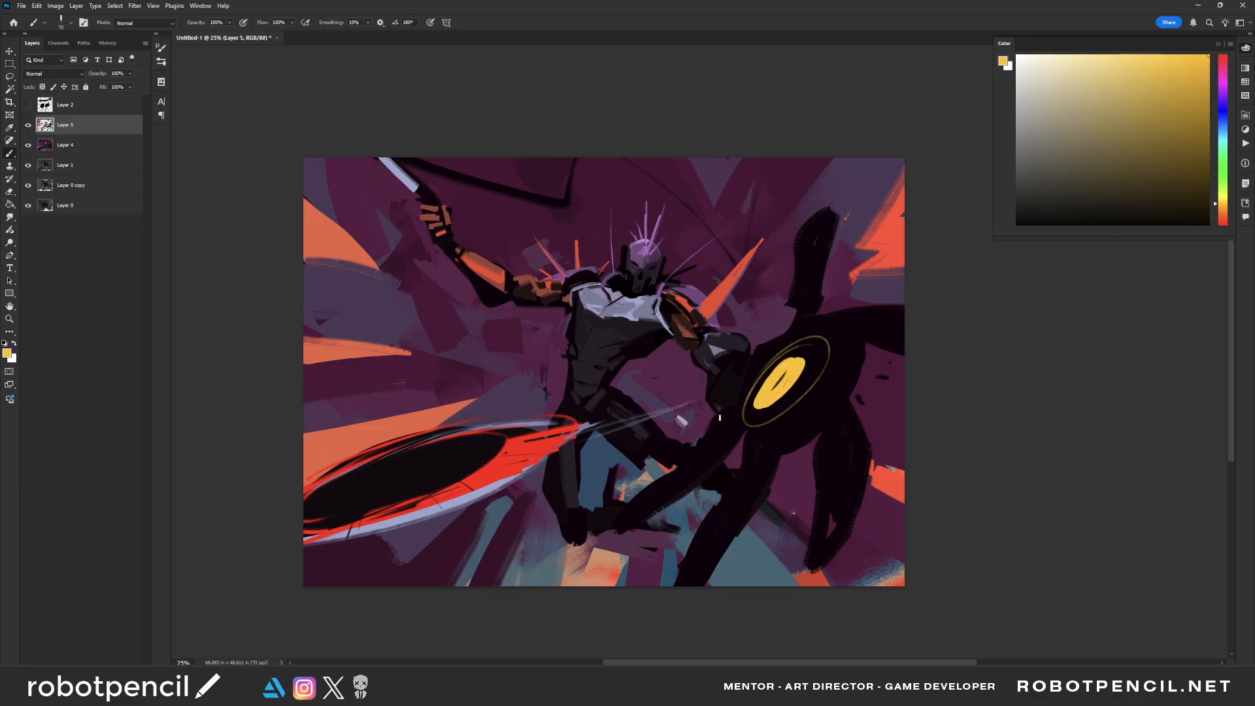
Step: Draw thin golden-yellow contour lines along the dark creature's limbs
left_click_drag(689, 462, 605, 519)
left_click_drag(749, 440, 677, 596)
left_click_drag(826, 438, 806, 579)
left_click_drag(868, 333, 910, 363)
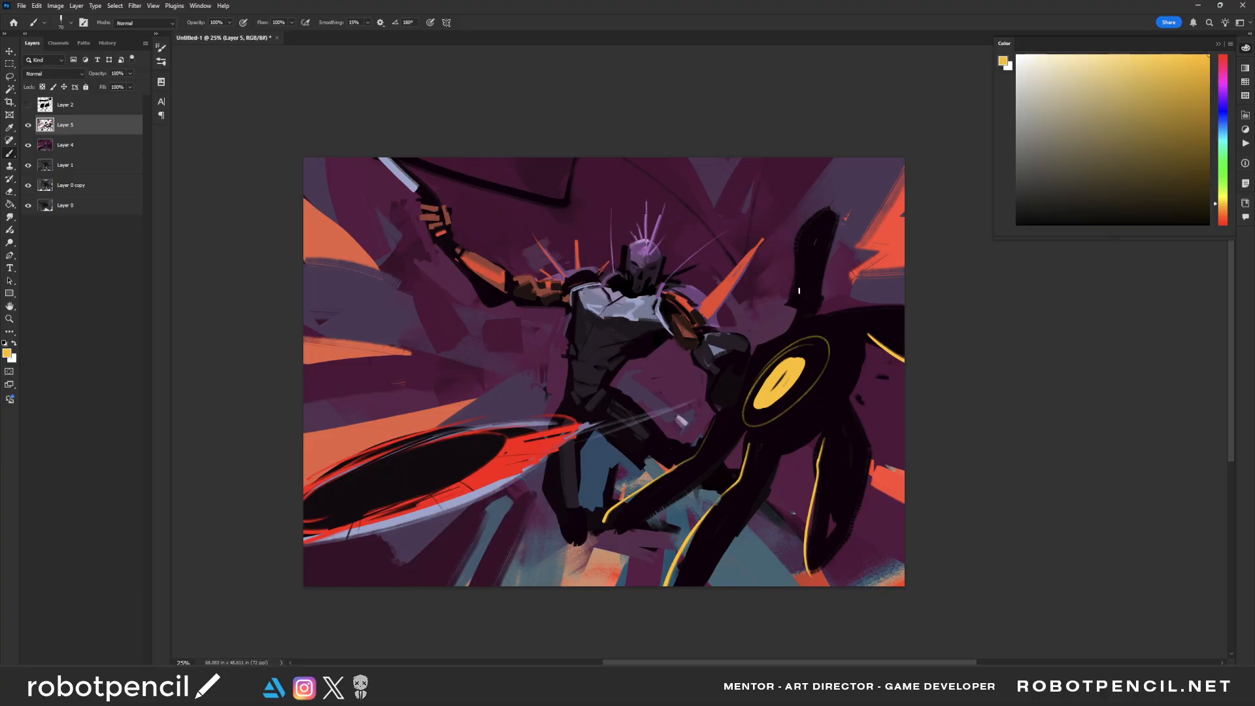
left_click_drag(799, 281, 820, 214)
left_click_drag(617, 278, 608, 286)
Step: Check the whole composition at a reduced size, both mirrored and in its original orientation
key("z")
left_click(708, 437, "alt")
left_click(710, 434, "alt")
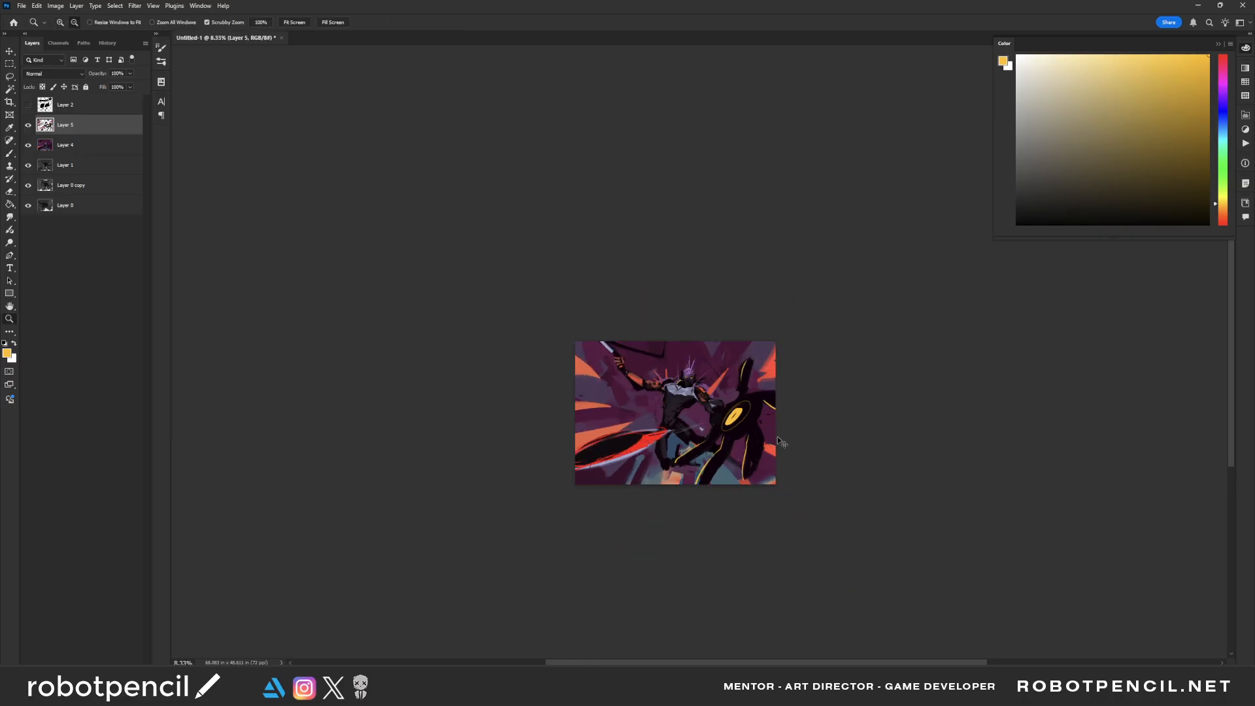
key("ctrl+f")
left_click(696, 413)
left_click(696, 413)
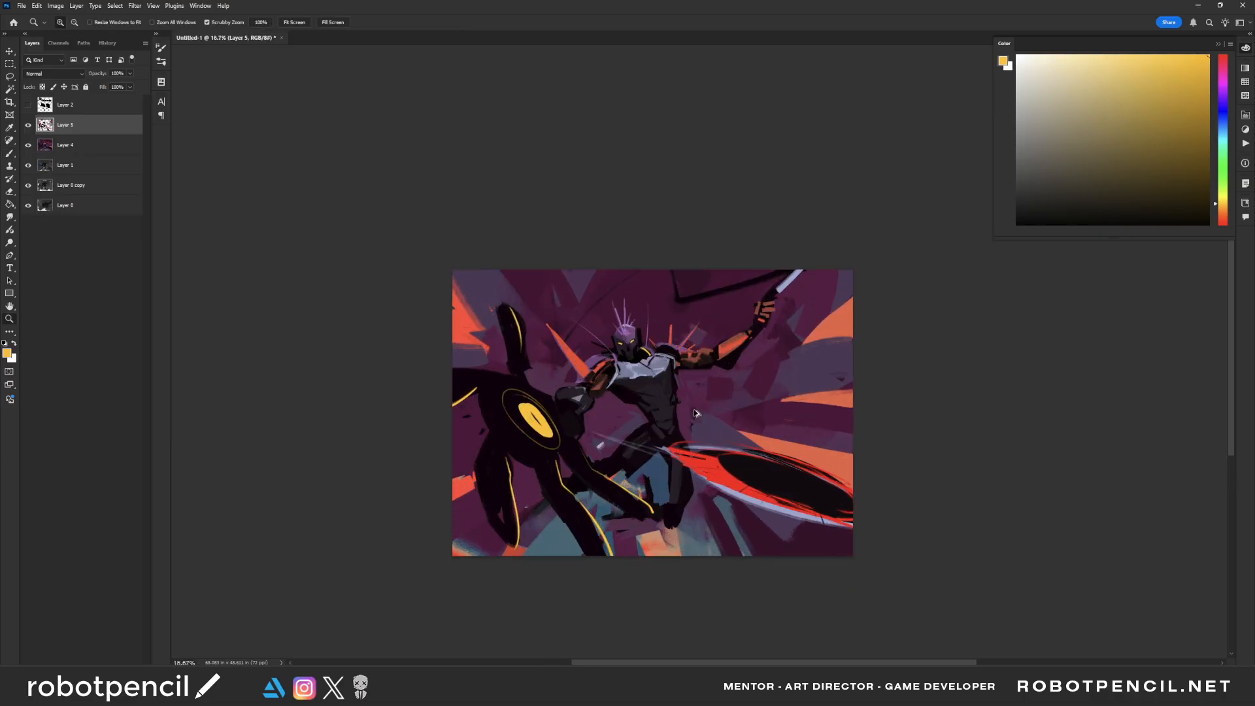
key("ctrl+f")
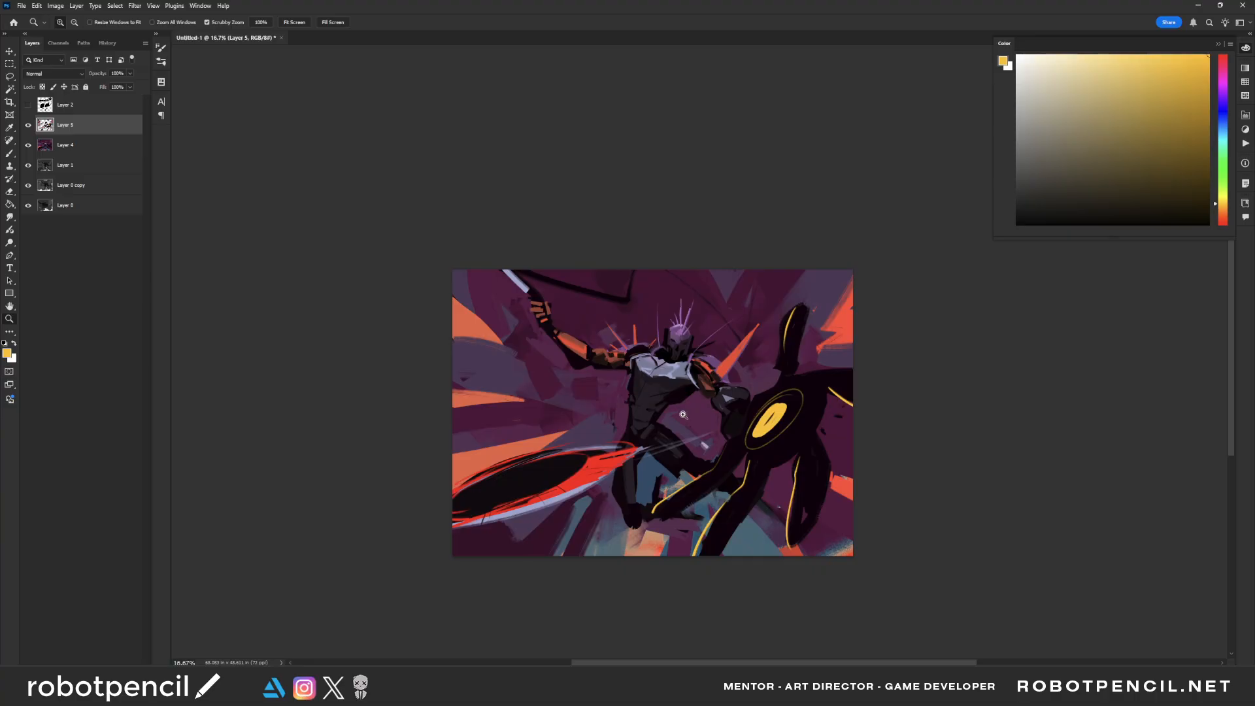
left_click(685, 420)
left_click(686, 422)
Step: Replace the last mark with small golden-yellow eyes on the figure's mask, and check them at a reduced size
left_click_drag(658, 208, 695, 274)
key("b")
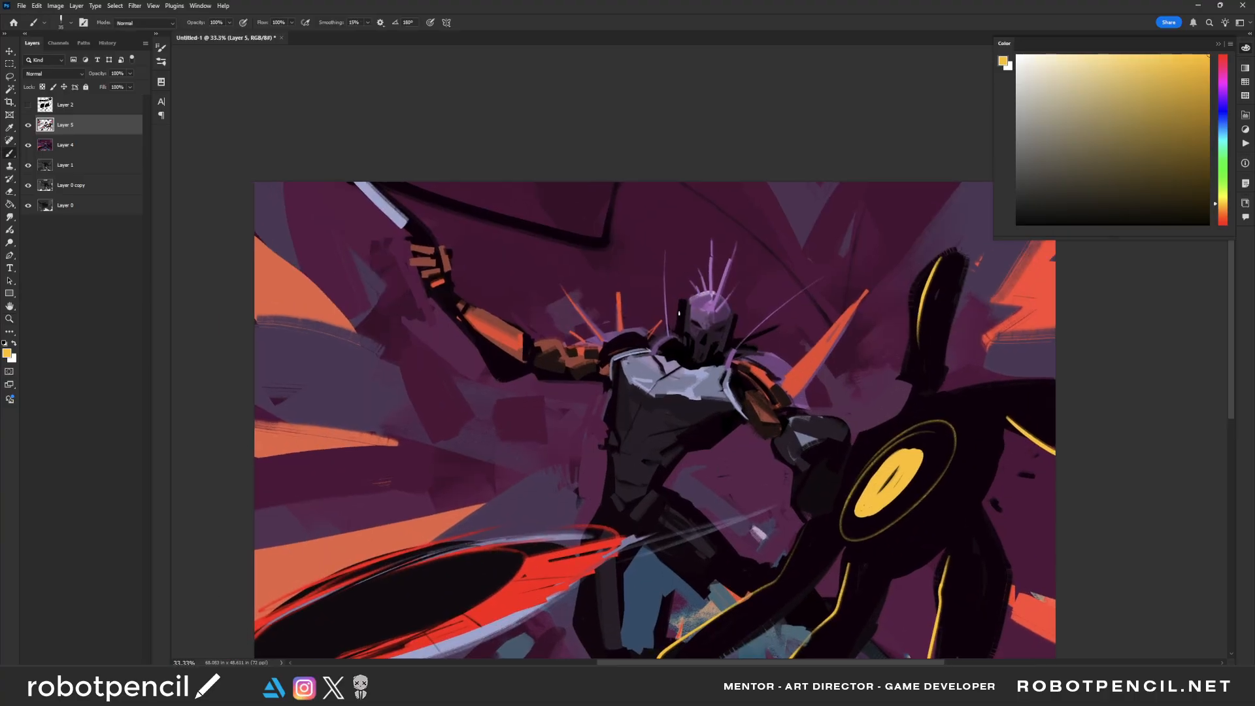
key("ctrl+z")
key("z")
left_click(771, 385, "alt")
left_click(770, 386, "alt")
left_click(770, 386, "alt")
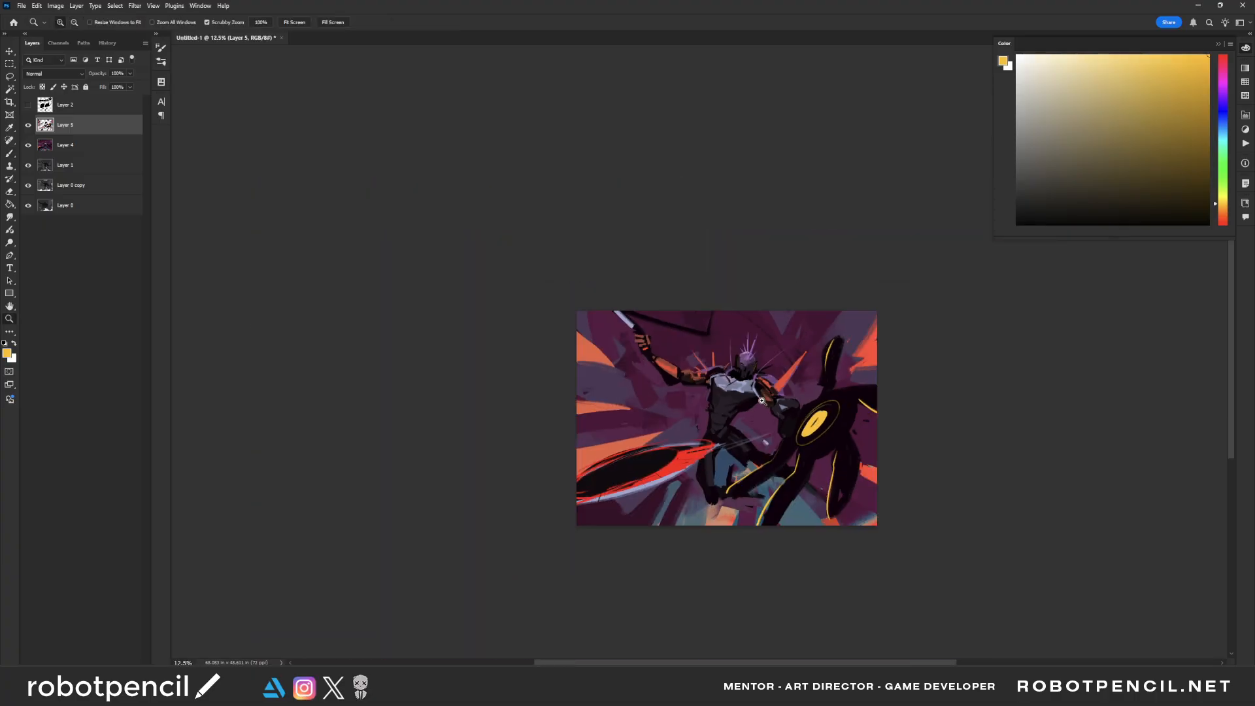
left_click(771, 389)
left_click(771, 389)
left_click(770, 387)
key("b")
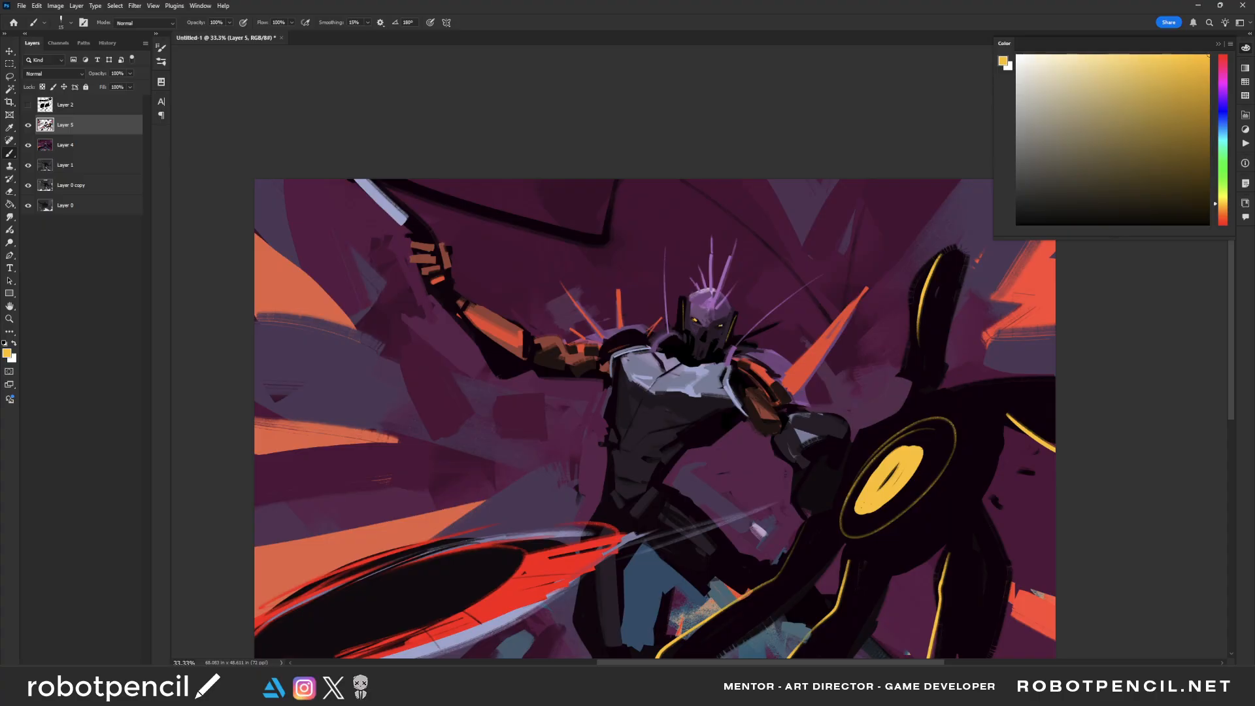
key("z")
left_click(724, 392, "alt")
left_click(724, 392, "alt")
left_click(752, 389)
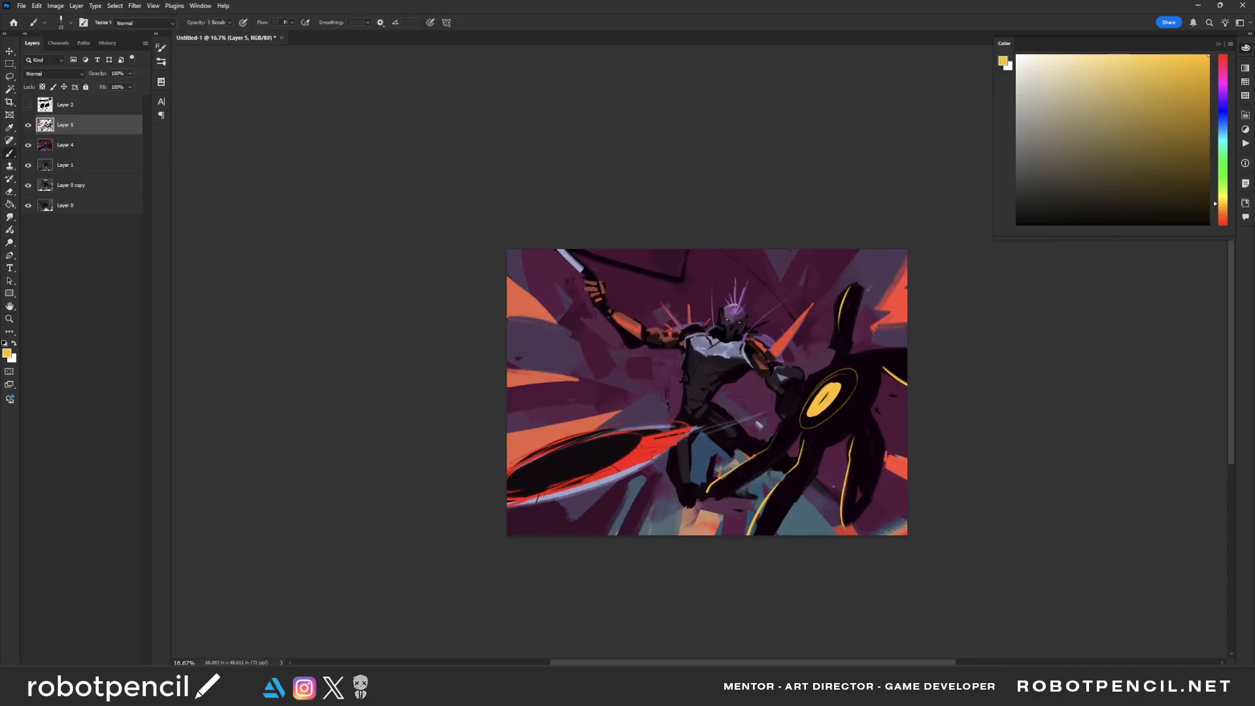
left_click(736, 342)
Step: Refine the mask's sides and brow with sampled near-black, dark grey, greyish lavender and muted purple
key("b")
left_click(711, 279, "alt")
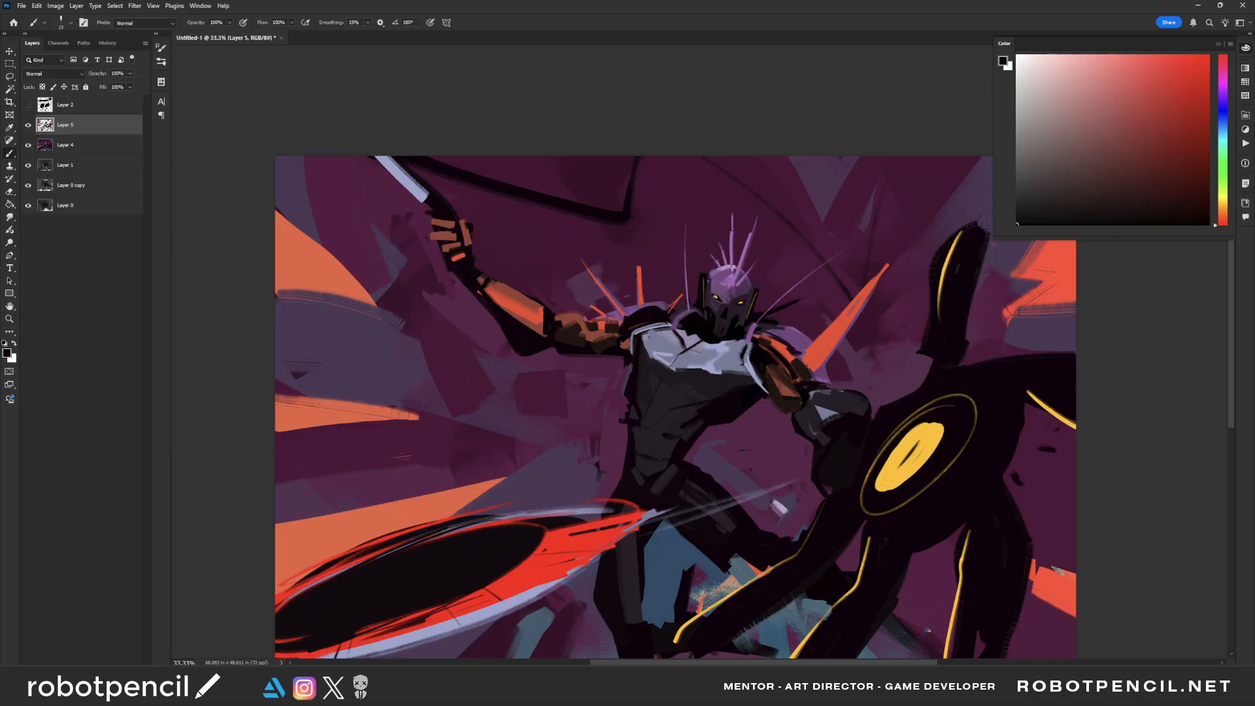
left_click(707, 311, "alt")
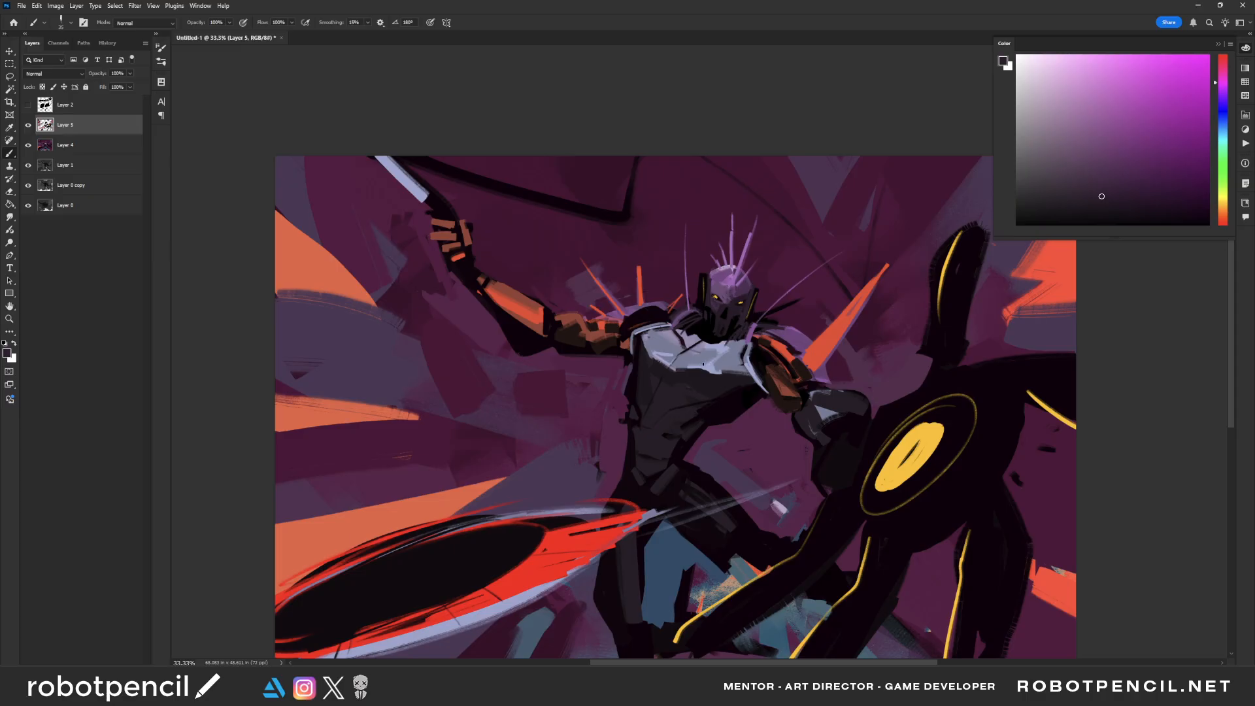
left_click(716, 344, "alt")
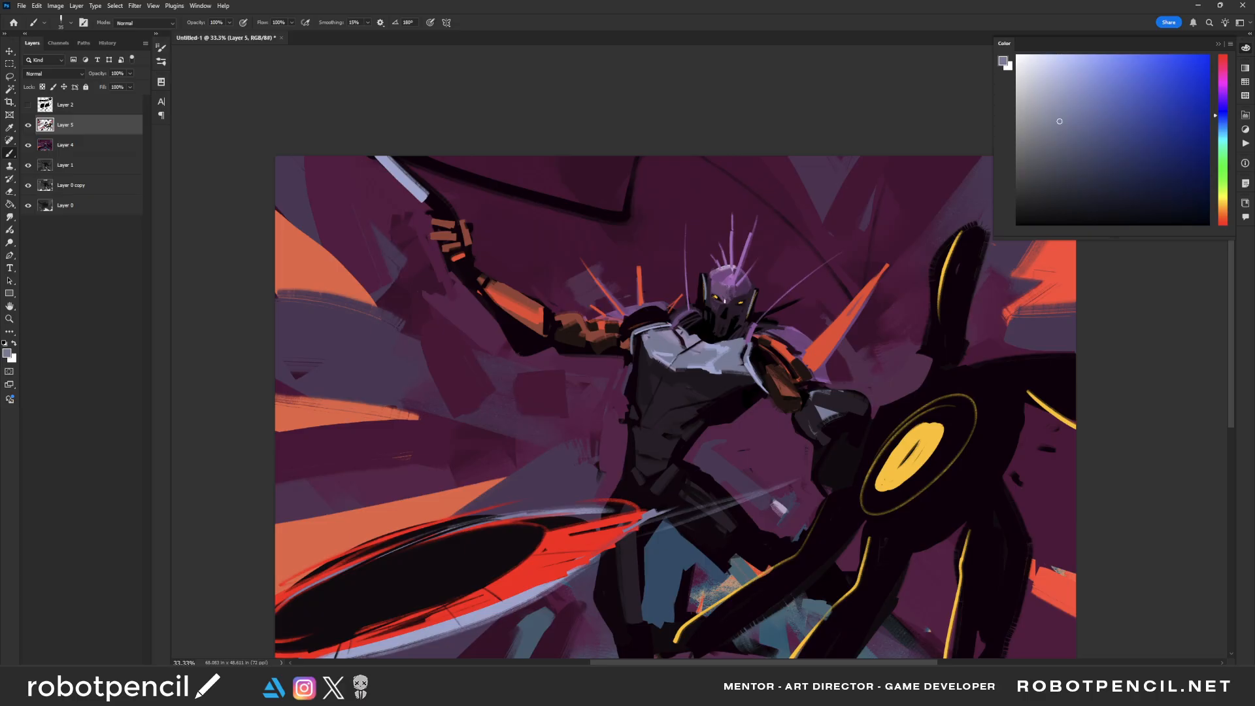
left_click_drag(721, 293, 709, 277, "alt")
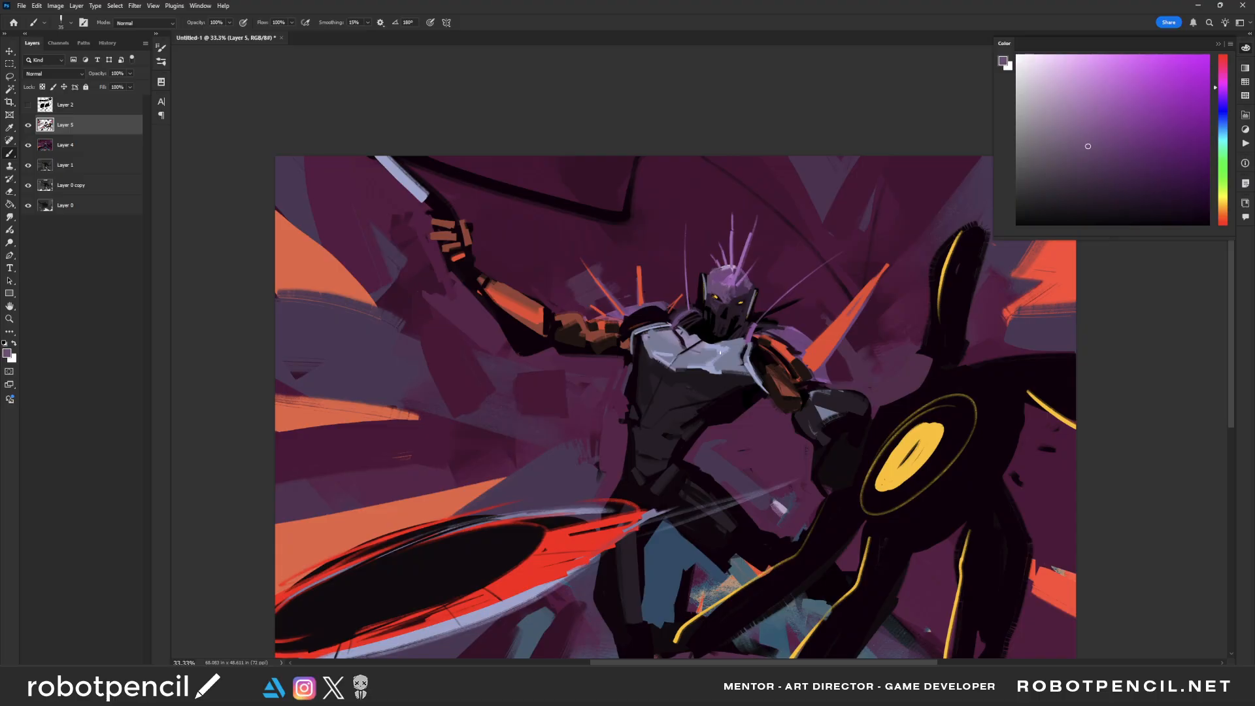
Step: Mirror the canvas and check the whole composition at a reduced size
key("z")
left_click(764, 373, "alt")
left_click(764, 373, "alt")
left_click(764, 375, "alt")
key("ctrl+shift+h")
key("z")
left_click(682, 357)
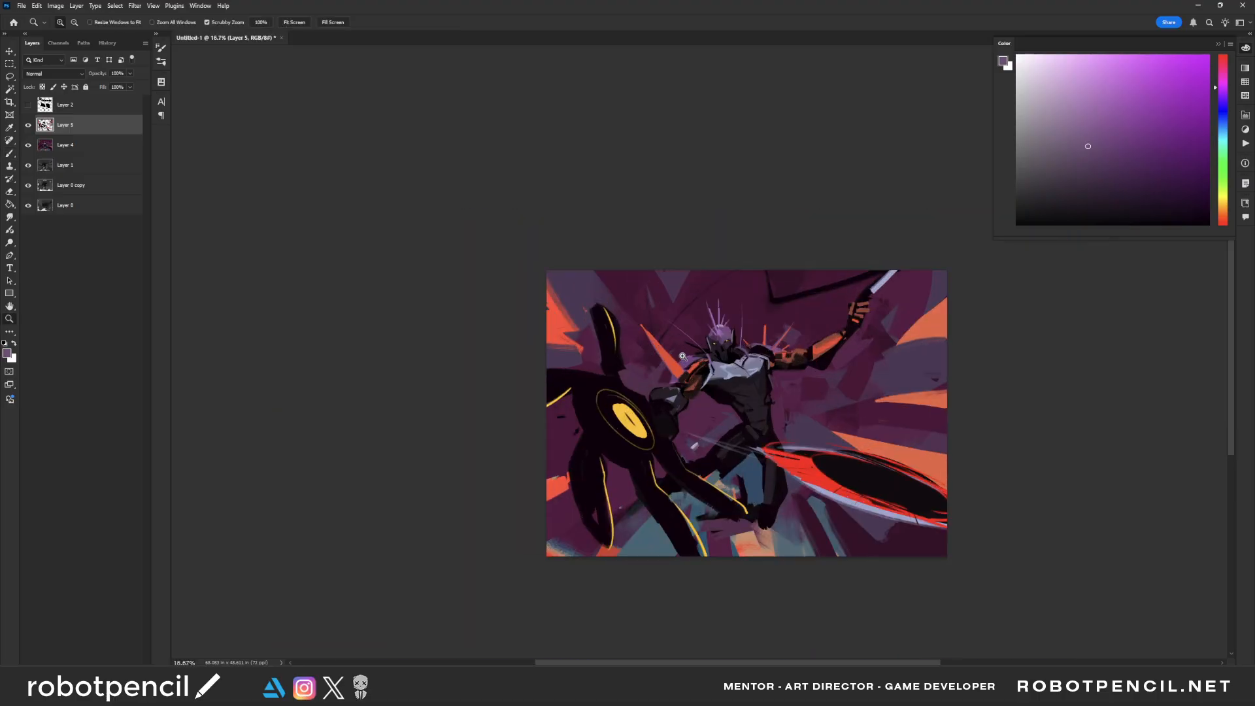
left_click(682, 357)
Step: Touch up the side of the figure's mask with sampled near-black, and check it at a reduced size
key("b")
left_click(793, 319, "alt")
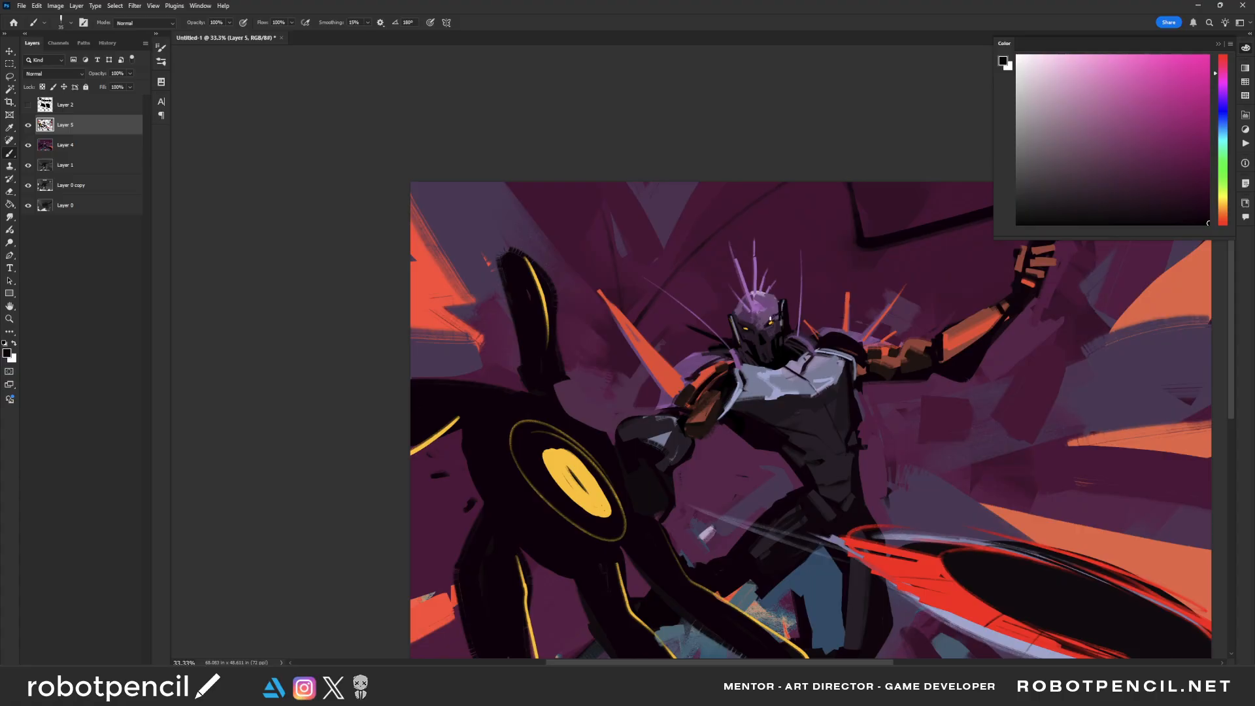
key("z")
left_click(808, 402, "alt")
left_click(808, 403, "alt")
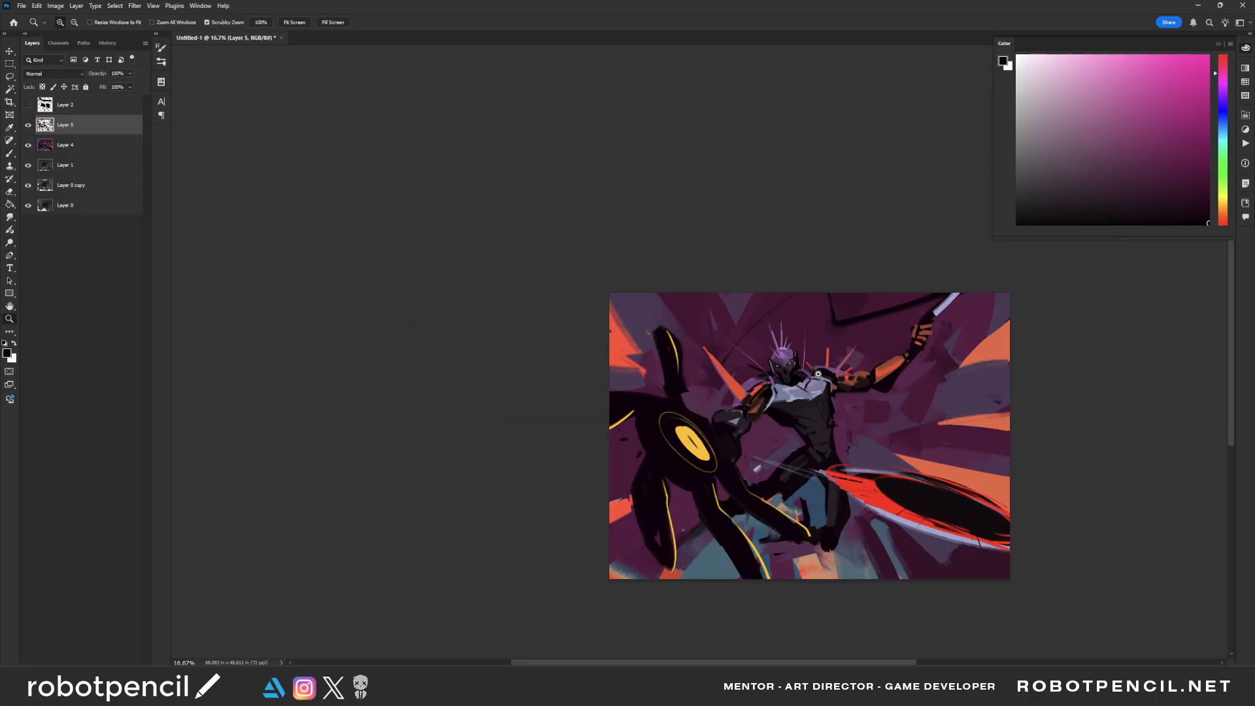
left_click(803, 409)
left_click(804, 409)
key("b")
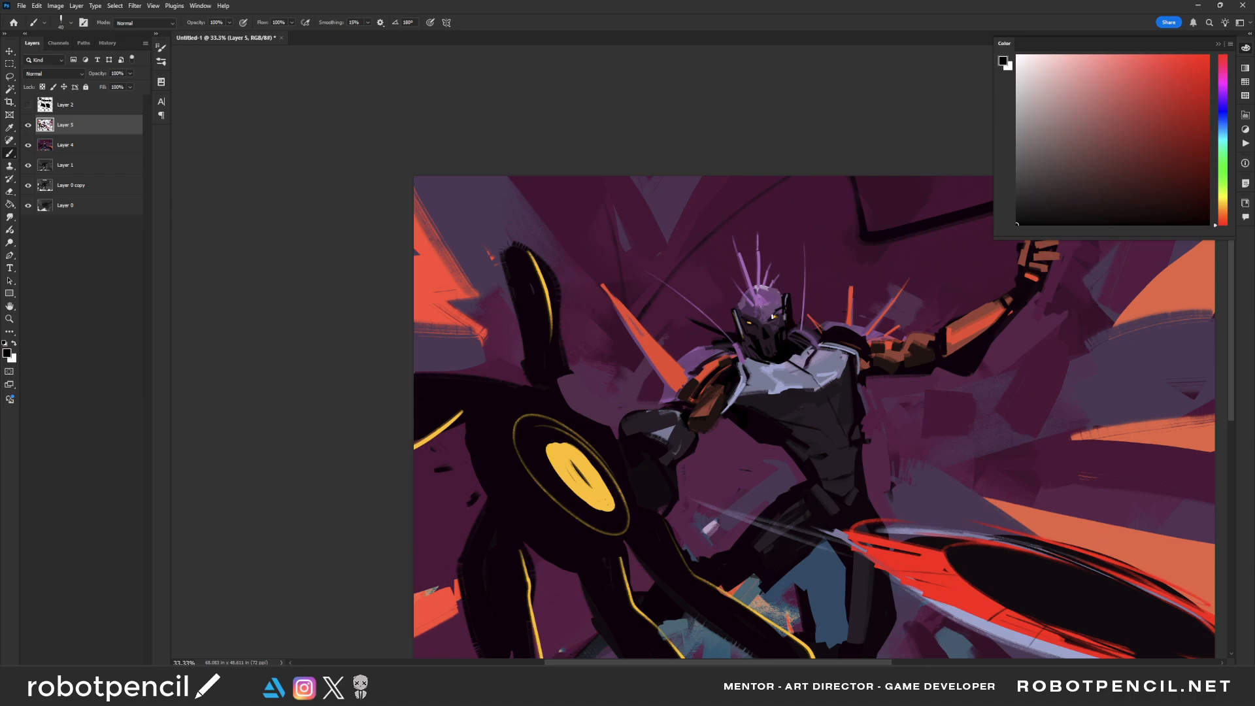
Step: Refine the crown of the figure's head with sampled muted purples, and check the mirrored composition at a reduced size
left_click(772, 305, "alt")
left_click(768, 298, "alt")
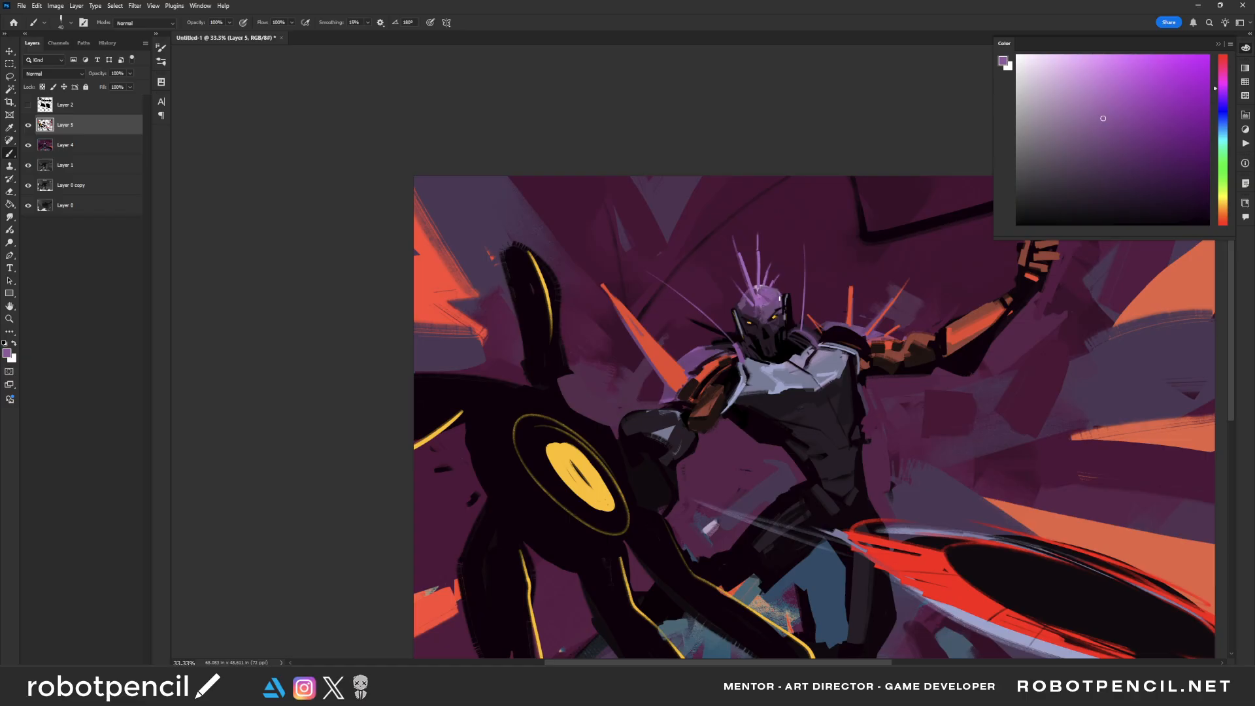
key("z")
left_click(819, 414, "alt")
left_click(819, 413, "alt")
key("ctrl+shift+h")
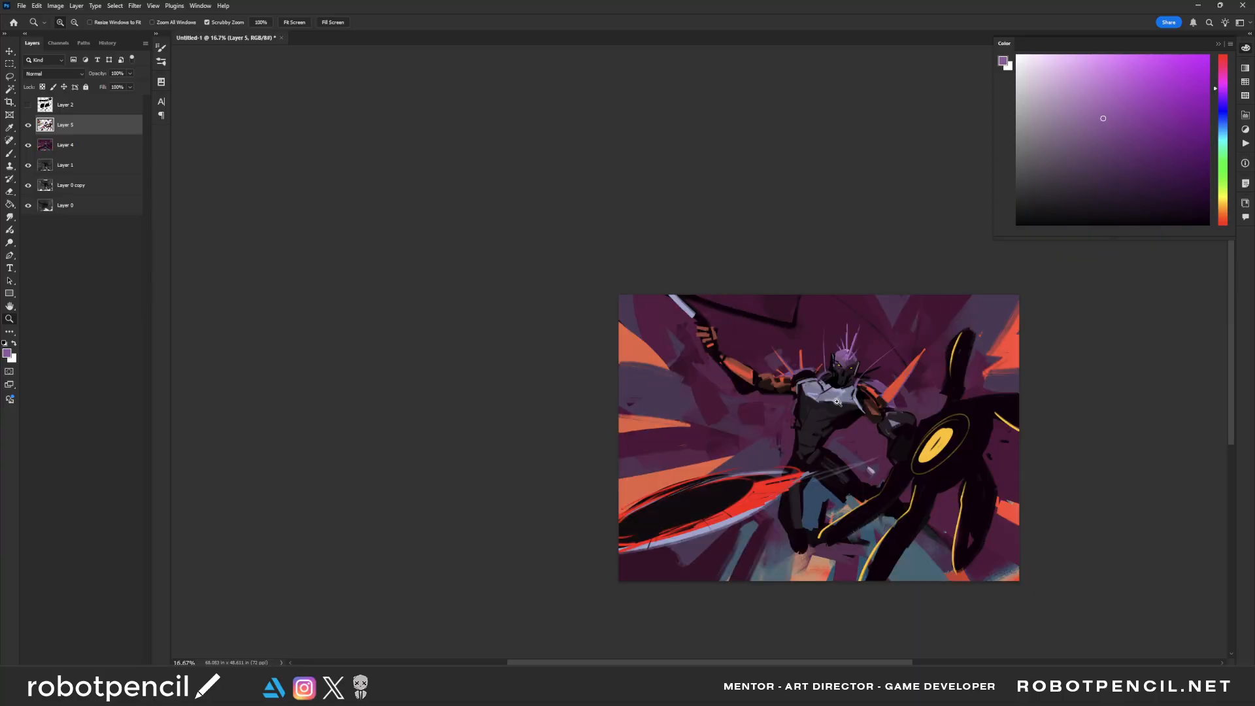
left_click(846, 395)
left_click(846, 394)
key("b")
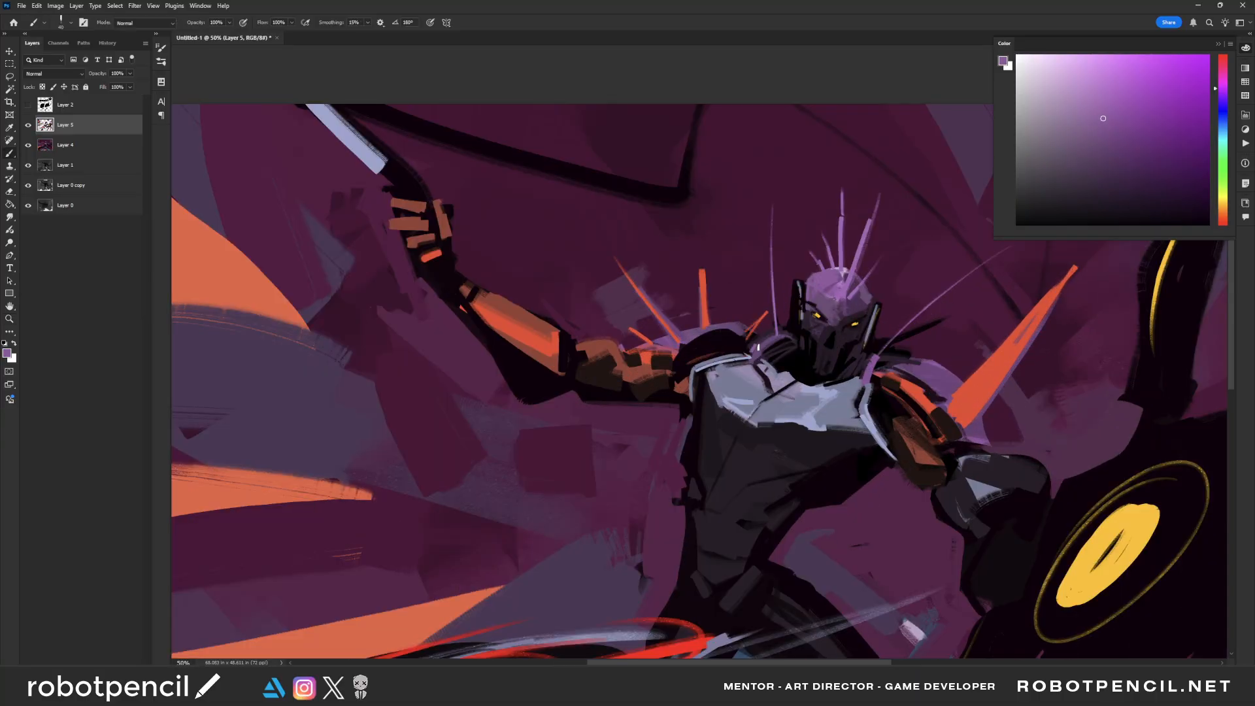
Step: Touch up the collar and spikes beside the neck with sampled dark purple, and check them at a reduced size
left_click(899, 367, "alt")
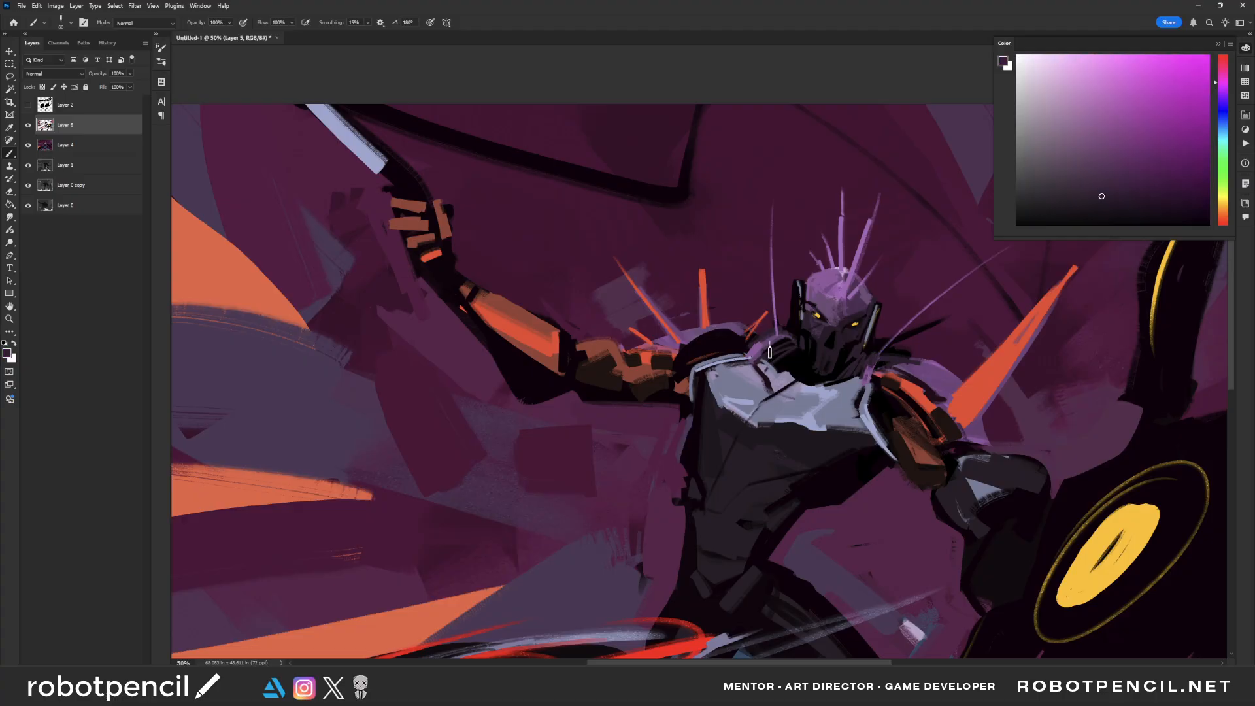
key("z")
left_click(876, 385, "alt")
left_click(876, 385, "alt")
left_click(877, 405, "alt")
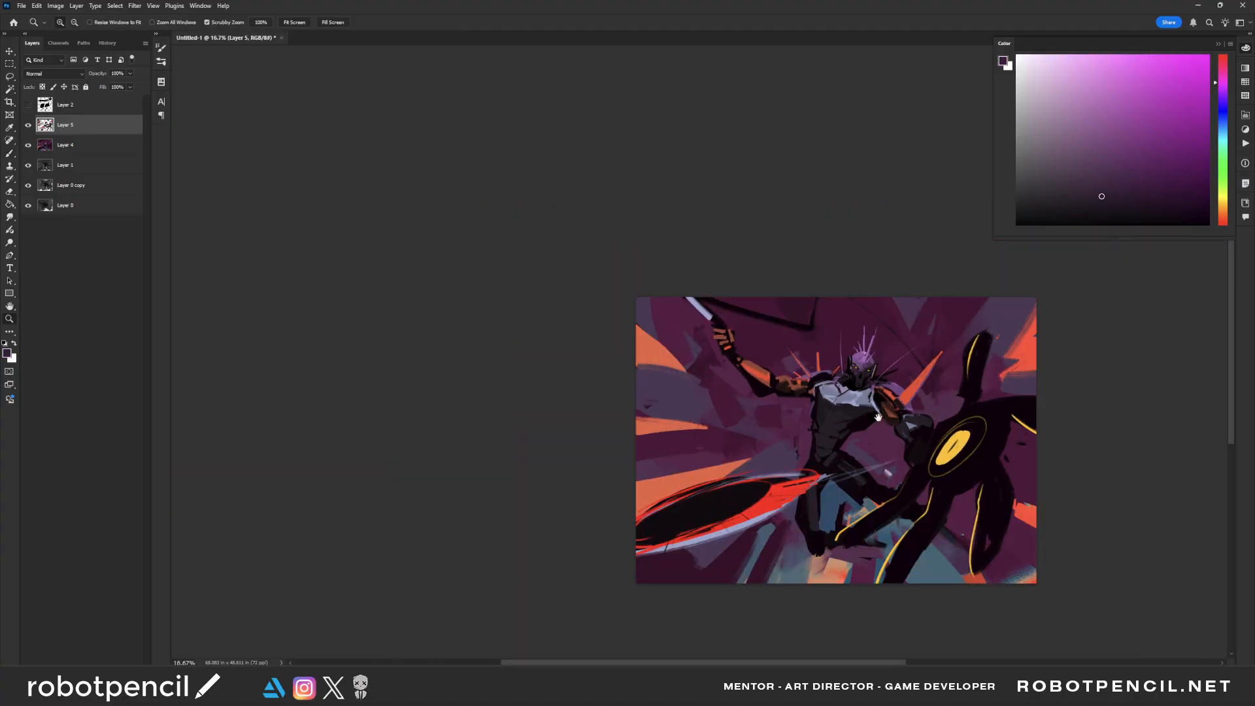
left_click_drag(878, 416, 802, 365)
left_click(784, 293)
left_click(785, 293)
key("b")
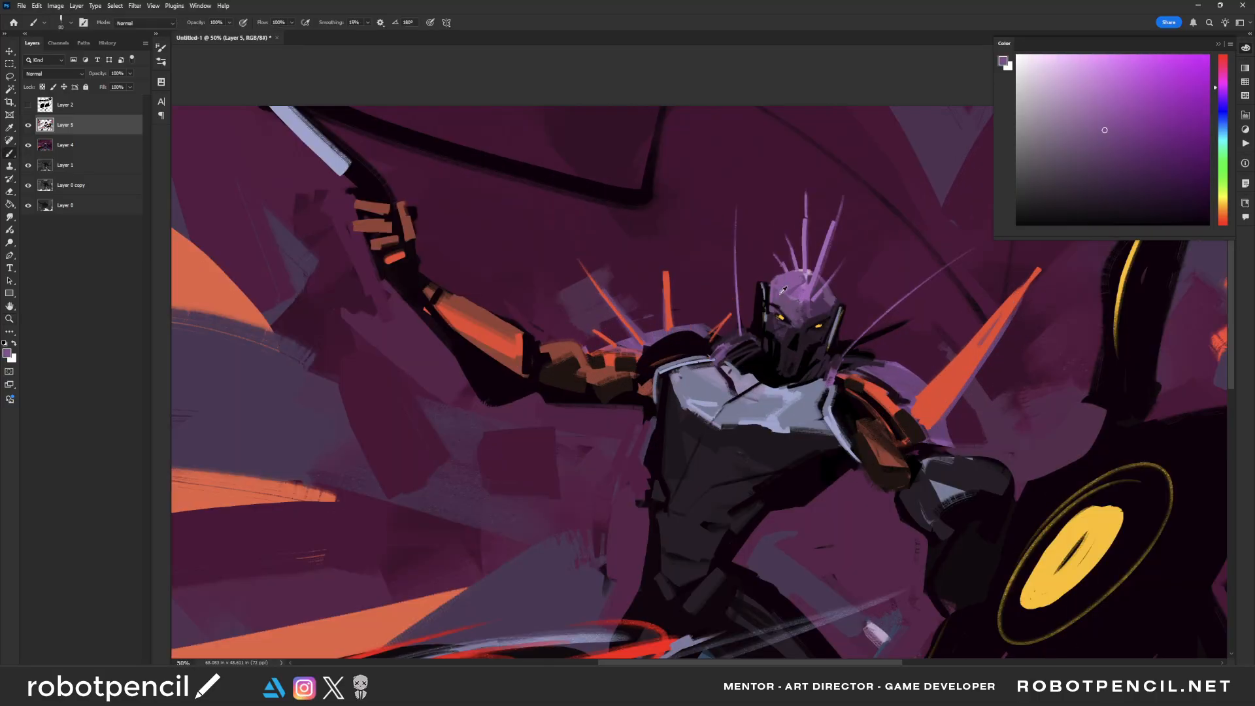
Step: Shade the figure's forehead with sampled muted purple, and check it at a reduced size
left_click(783, 289, "alt")
key("z")
left_click_drag(856, 350, 831, 395)
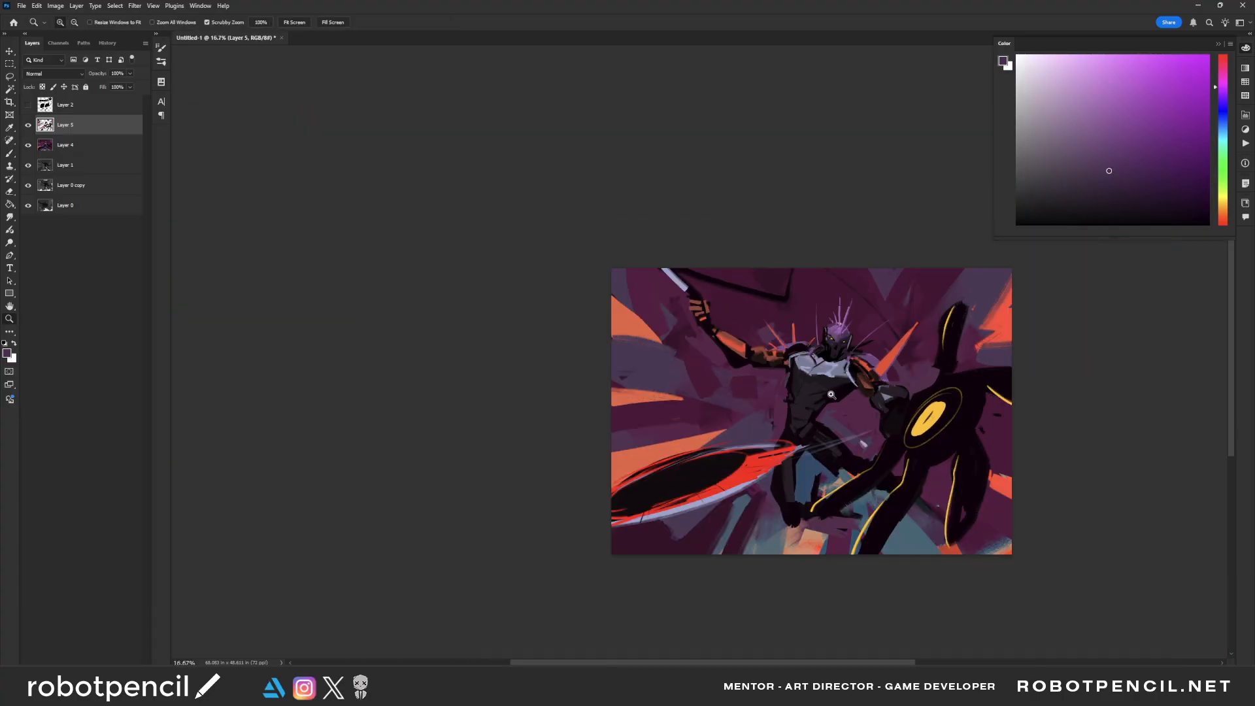
left_click(836, 395)
left_click(764, 354)
key("b")
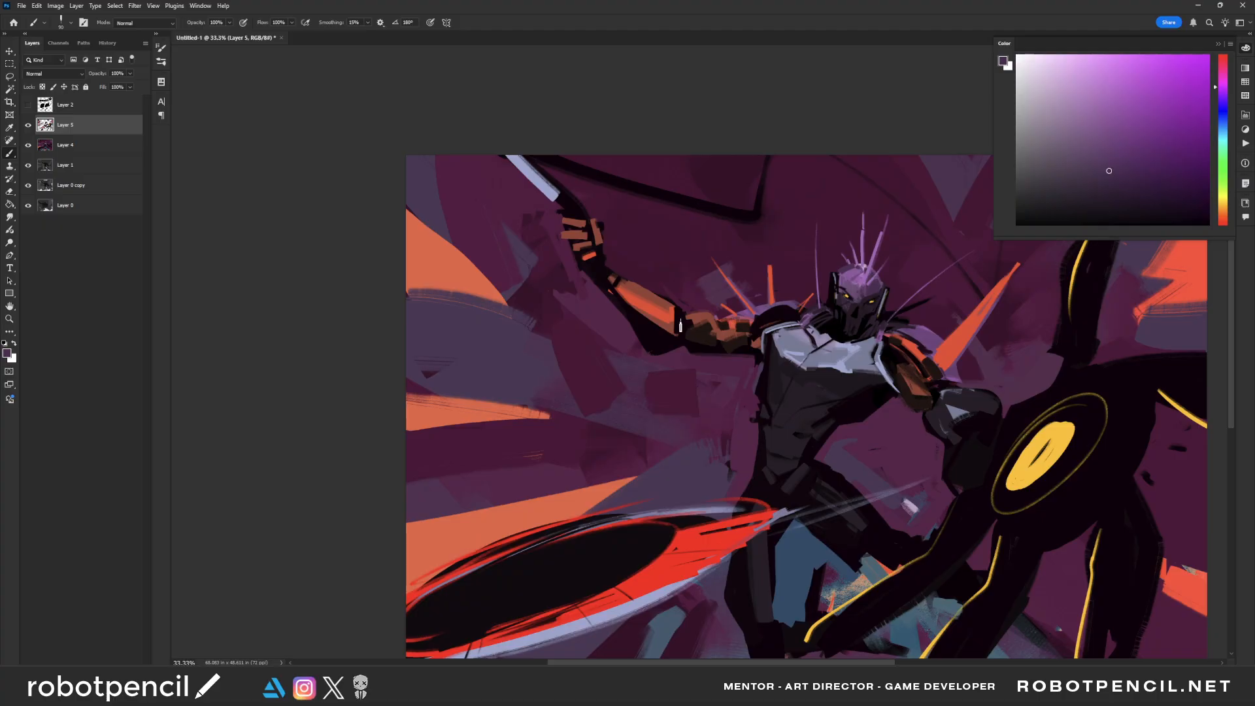
Step: Brighten the armour plates on both upper arms with sampled orange-red, and undo the last stroke
left_click(668, 313, "alt")
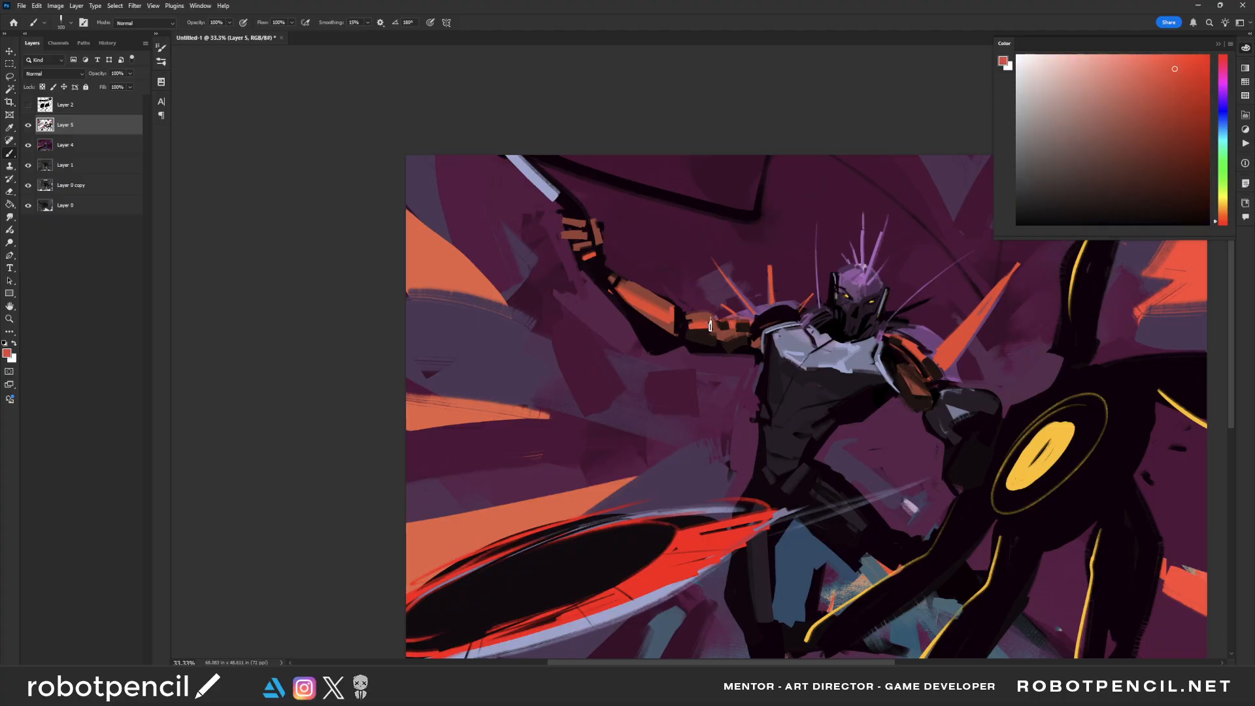
mouse_move(896, 363)
left_mouse_down()
mouse_move(912, 393)
mouse_move(931, 397)
left_mouse_up()
key("ctrl+z")
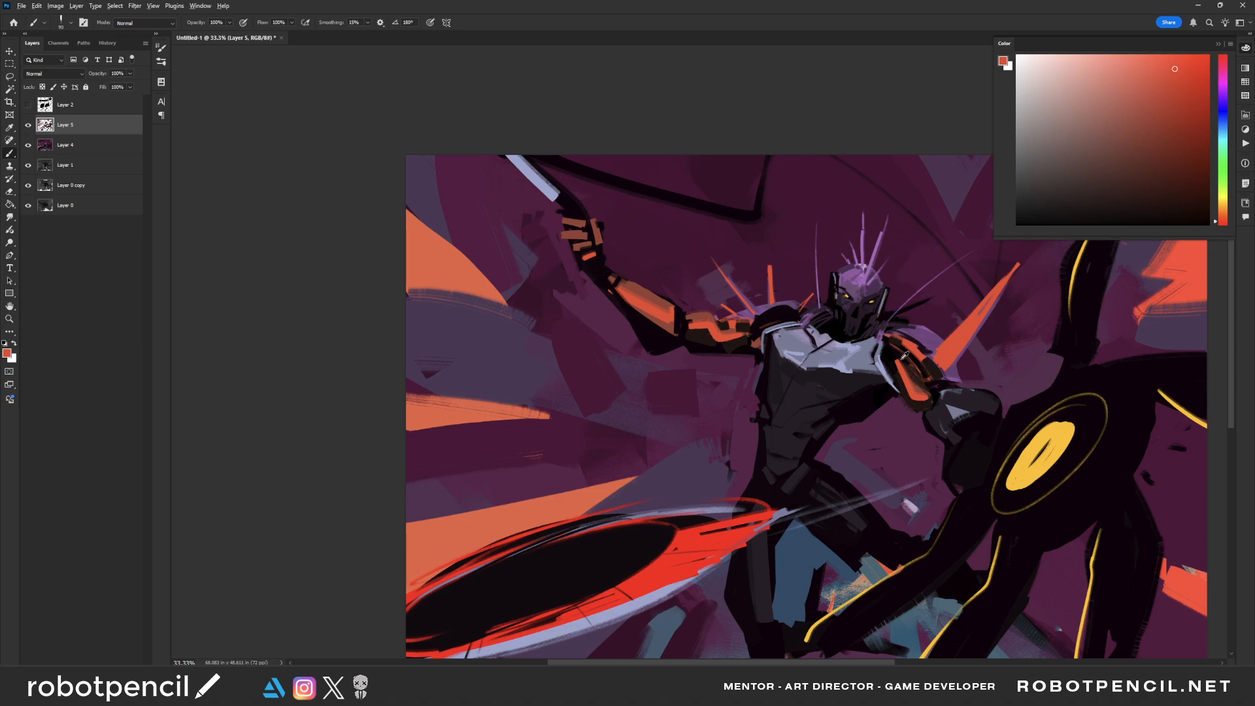
Step: Check the recoloured arms at a reduced size with the canvas mirrored
key("d")
key("z")
left_click(925, 445, "alt")
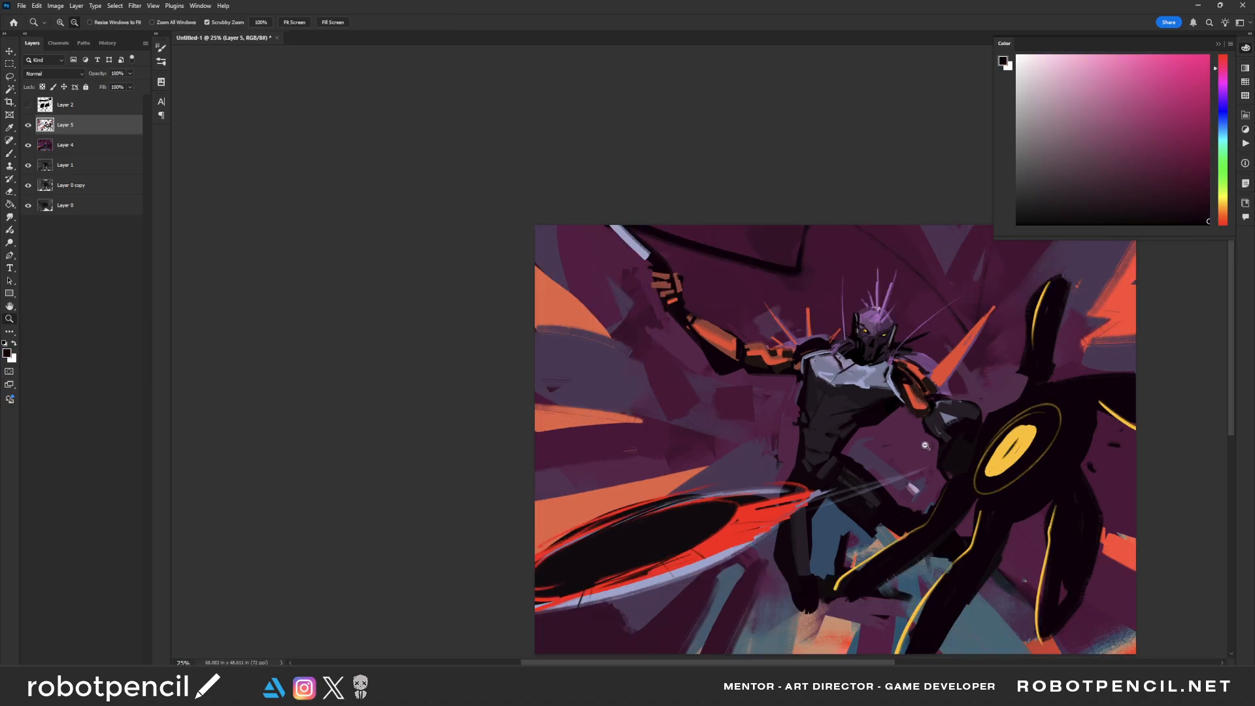
left_click(925, 445, "alt")
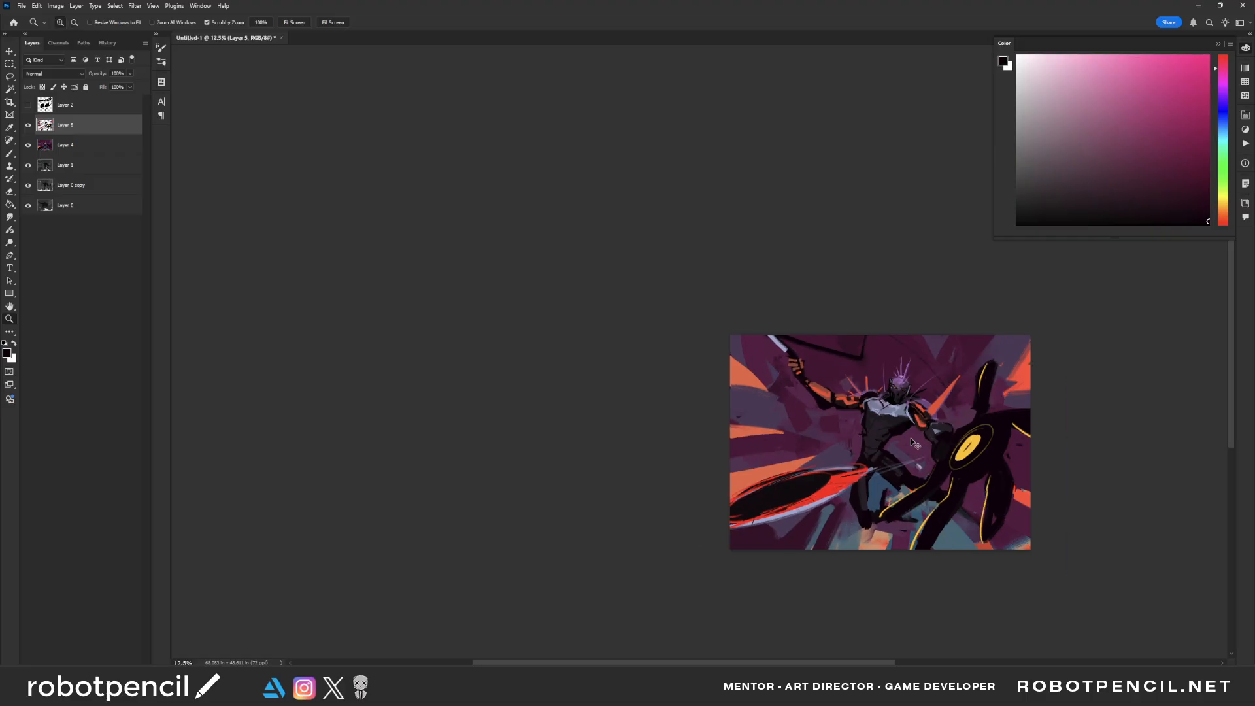
key("ctrl+shift+h")
left_click(881, 440)
left_click(927, 451)
key("b")
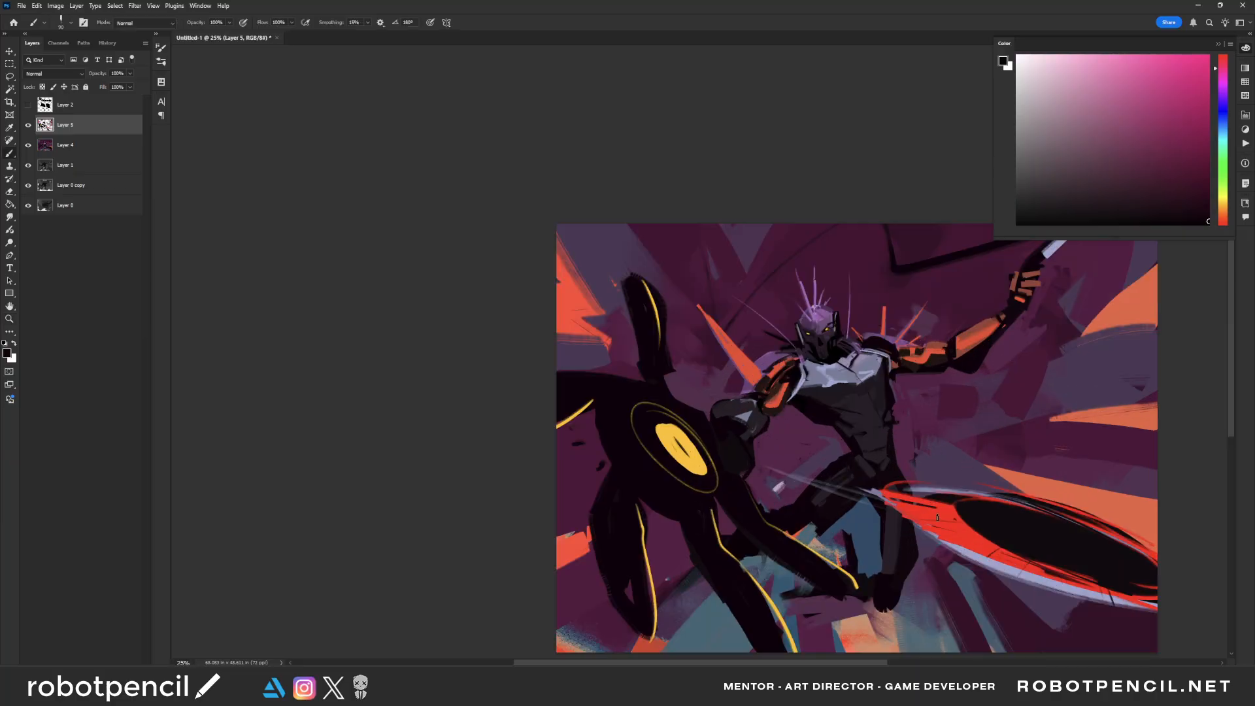
Step: Paint the armour plates of both arms in saturated red with a larger brush
left_click(799, 409, "alt")
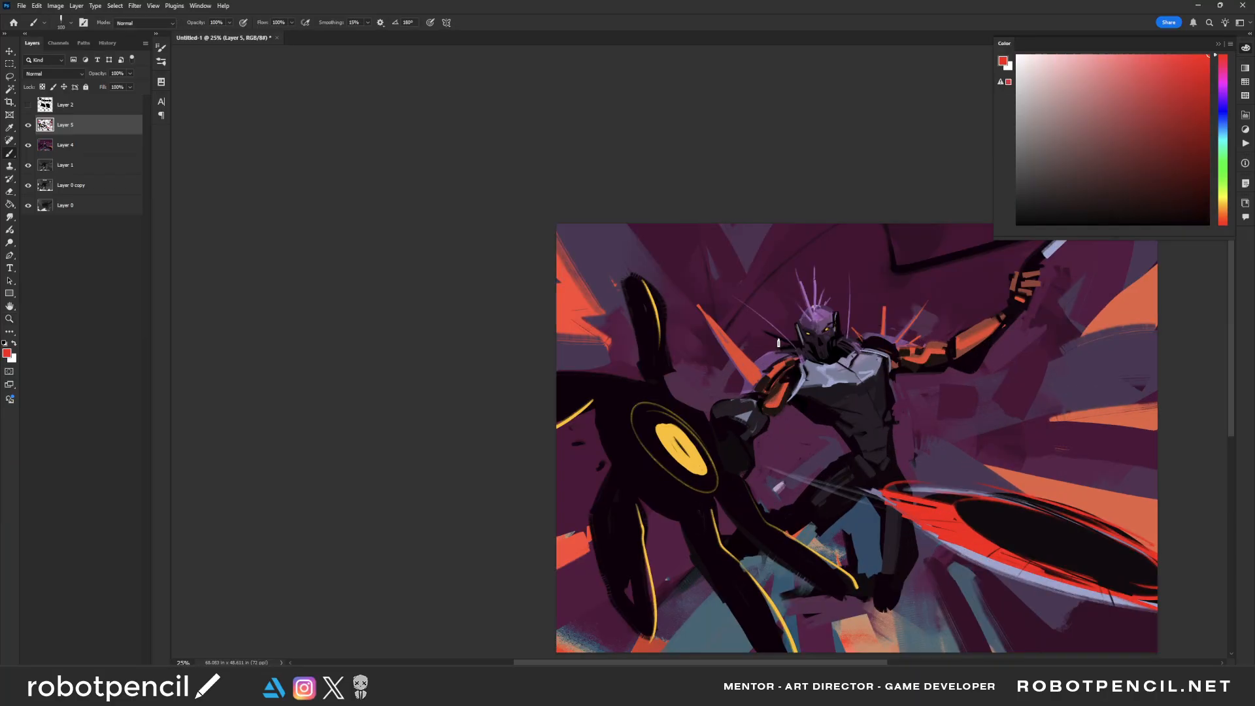
key("bracketright")
key("bracketright")
key("bracketright")
left_click_drag(783, 391, 763, 405)
left_click_drag(897, 356, 924, 367)
Step: Trim the raised arm's edge with sampled dark plum, and darken the lowered forearm with sampled near-black
left_click(974, 308, "alt")
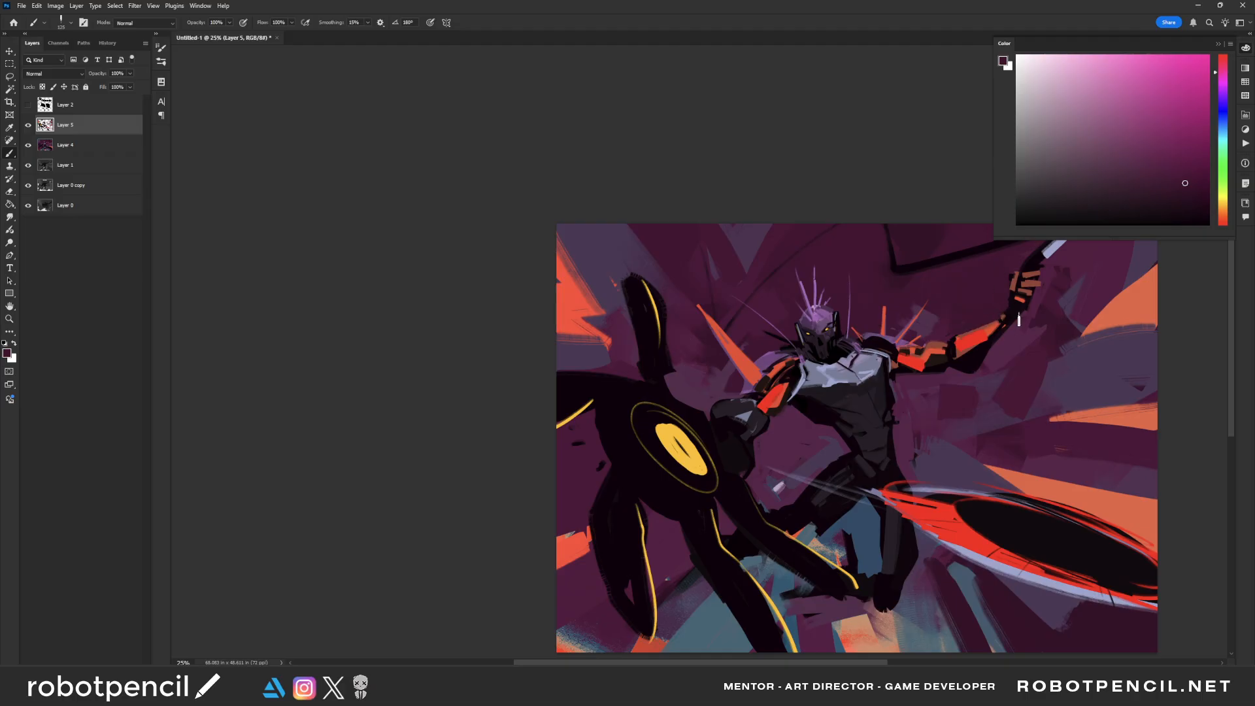
left_click(727, 422, "alt")
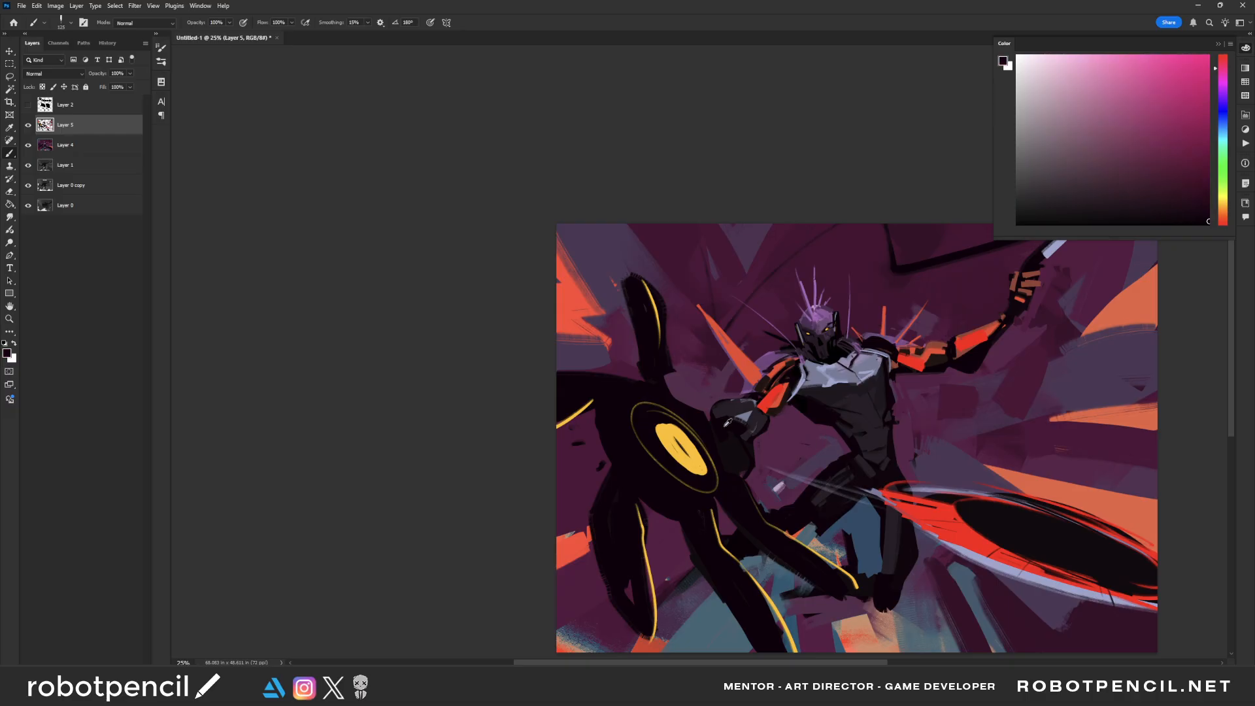
mouse_move(753, 404)
left_mouse_down()
mouse_move(761, 431)
mouse_move(775, 412)
left_mouse_up()
Step: Clean up the background around the figure's torso with sampled plum tones
left_click(788, 420, "alt")
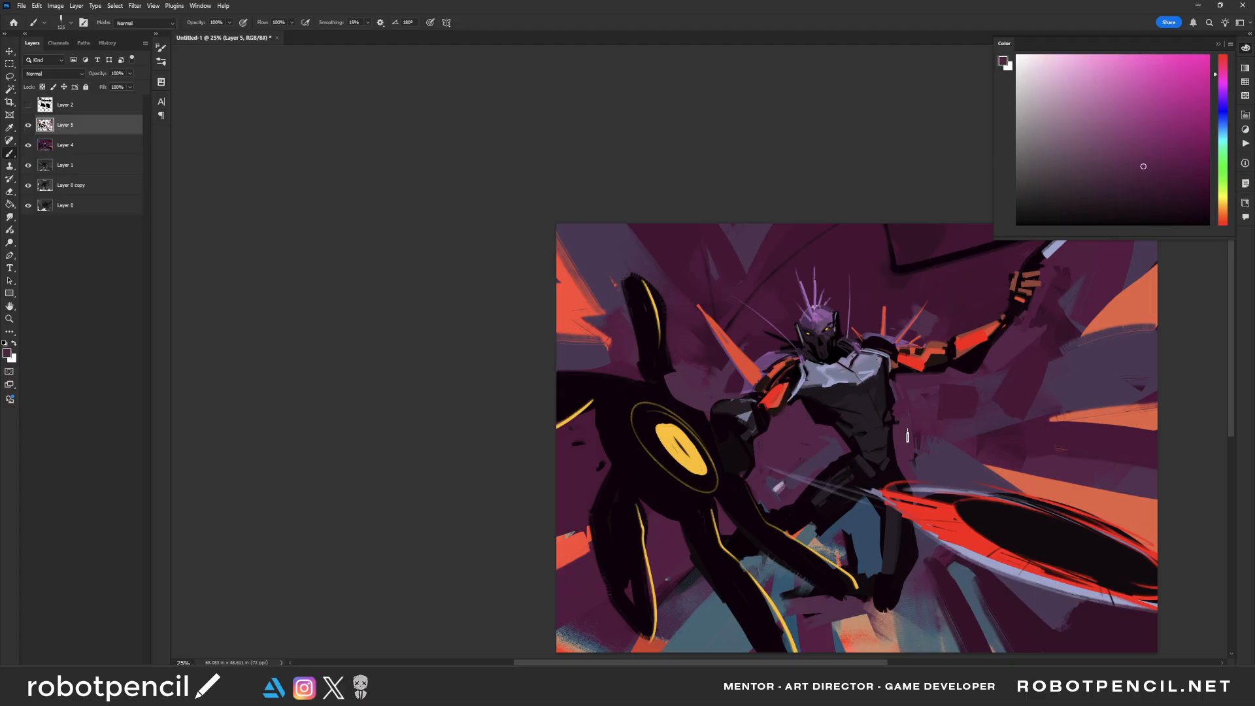
left_click_drag(943, 451, 901, 426)
left_click(859, 371, "alt")
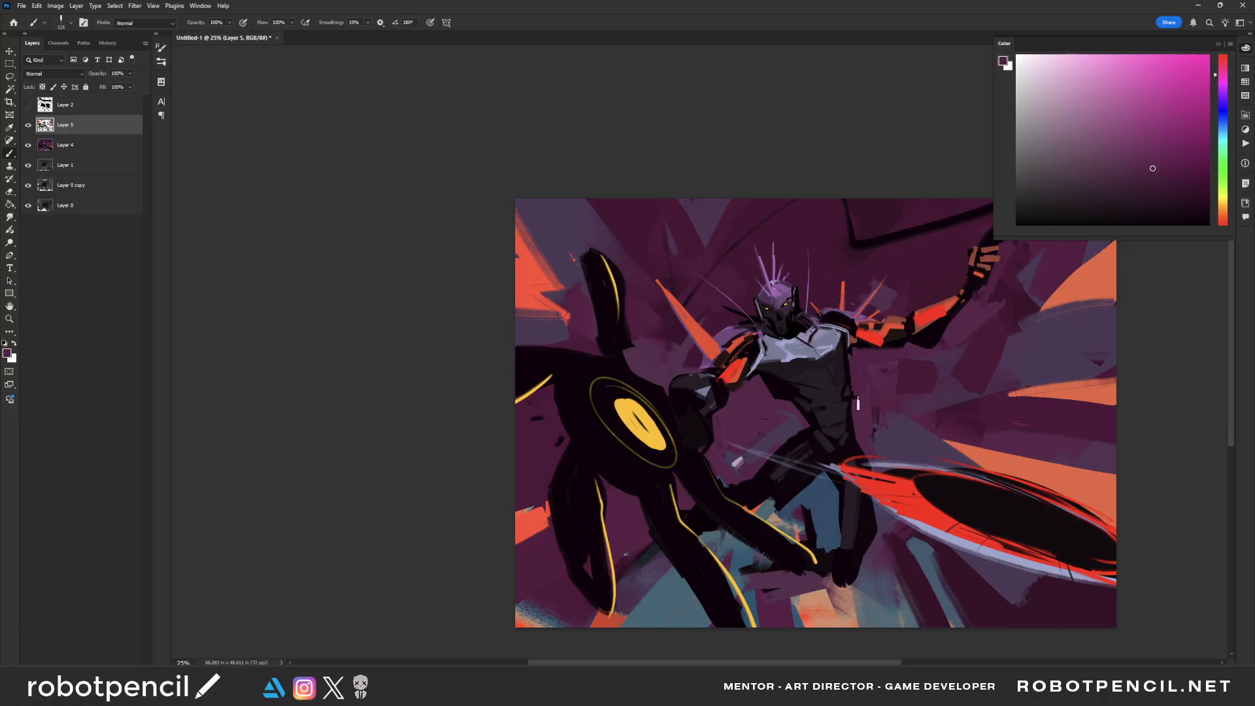
left_click(767, 373, "alt")
left_click(791, 406, "alt")
Step: Flip the canvas horizontally and check the figure's silhouette at a reduced size
key("z")
left_click(901, 436, "alt")
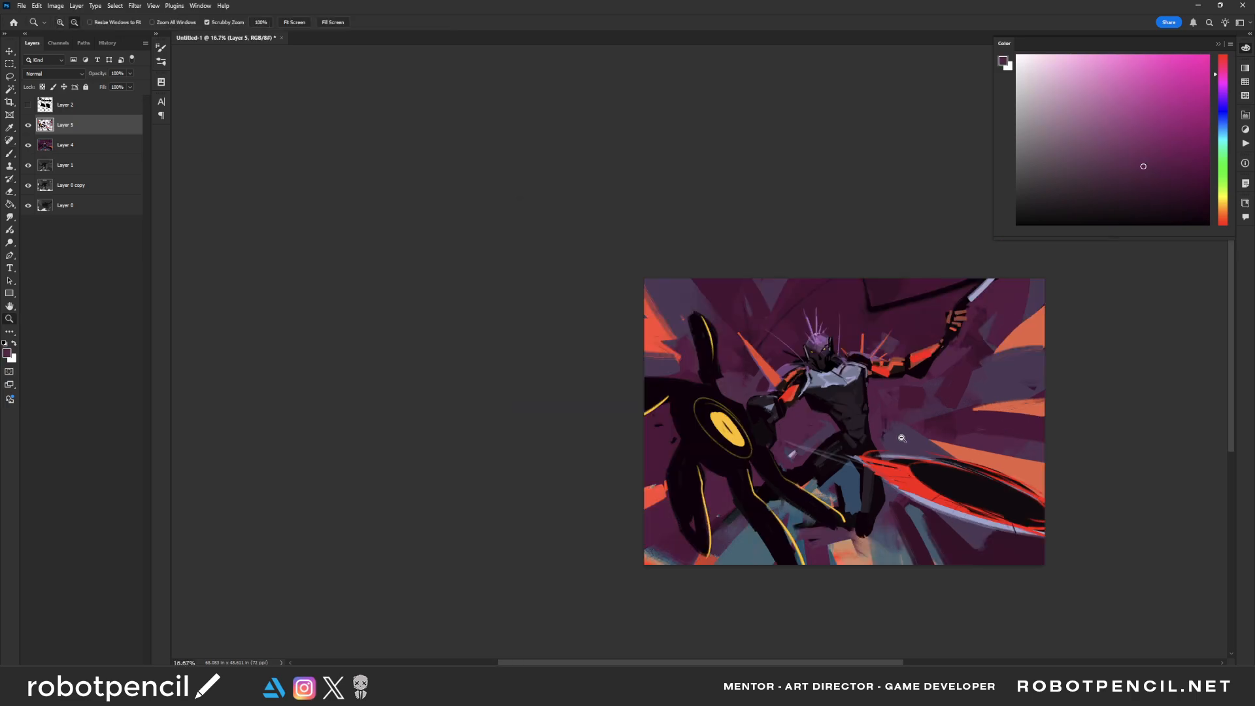
left_click(902, 437, "alt")
left_click(901, 437, "alt")
key("ctrl+shift+h")
left_click(897, 422)
left_click(897, 422)
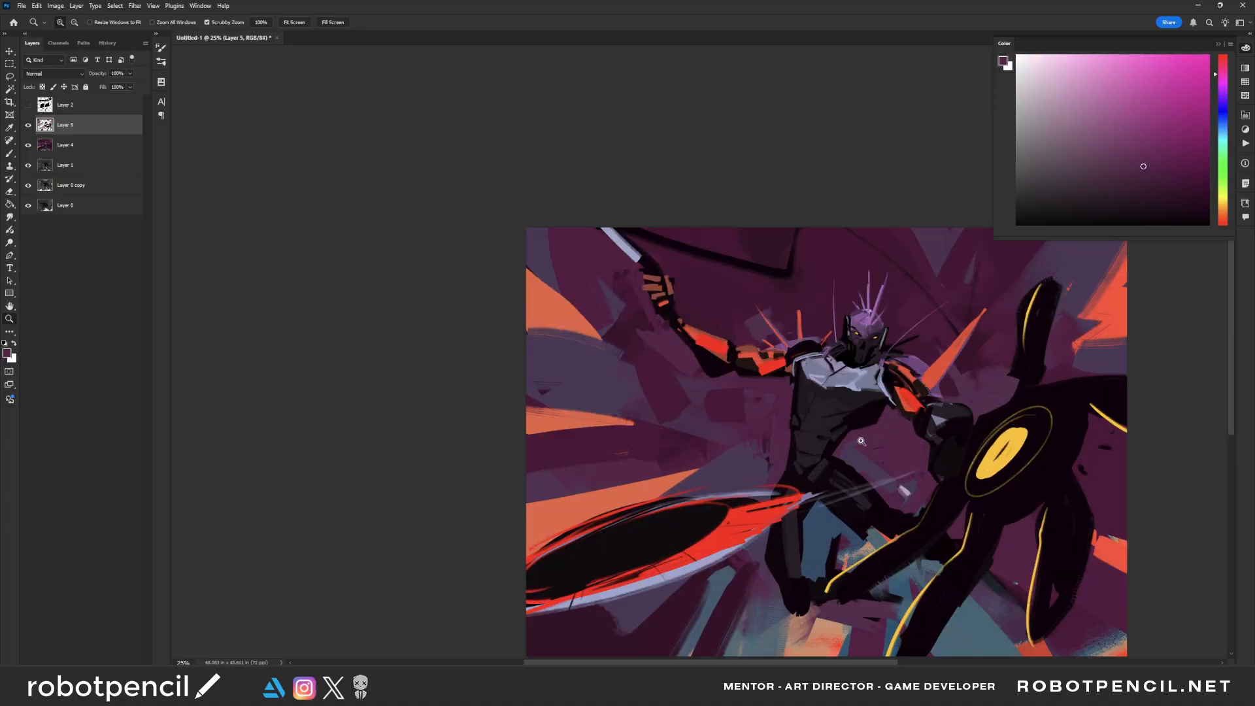
key("b")
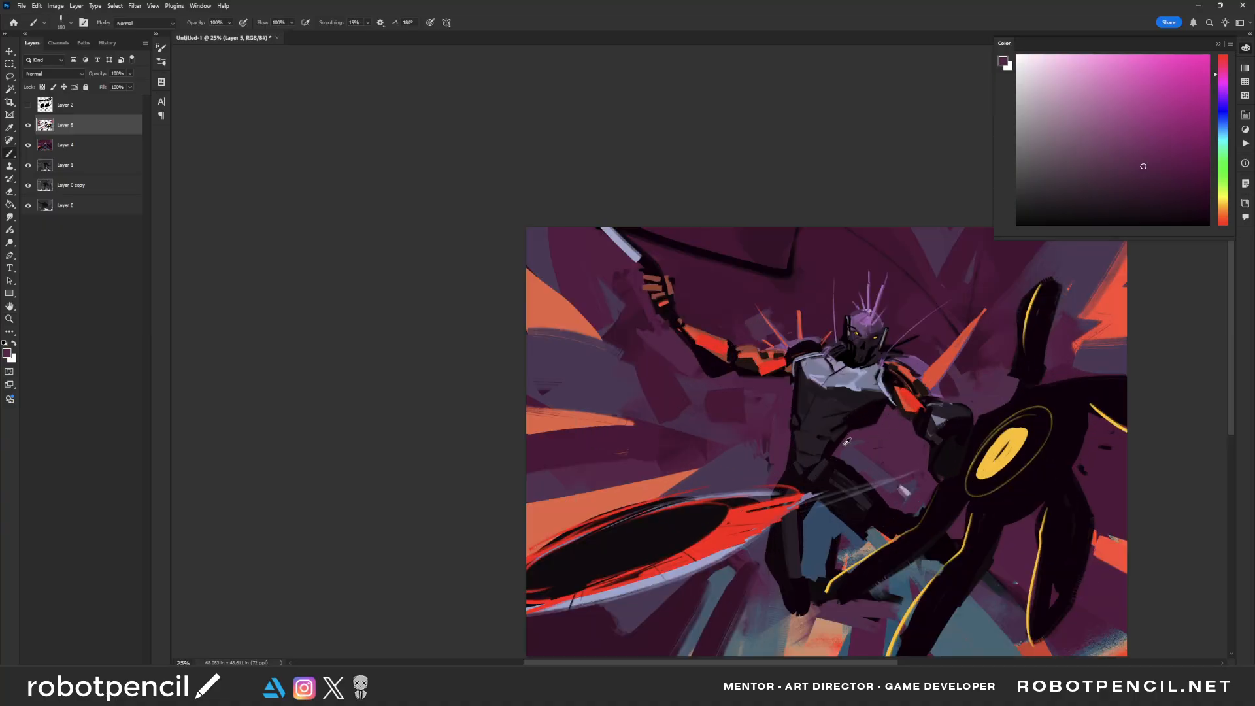
Step: Refine the contour of the waist and hips with sampled near-black and plum, and undo the last stroke
left_click(786, 447, "alt")
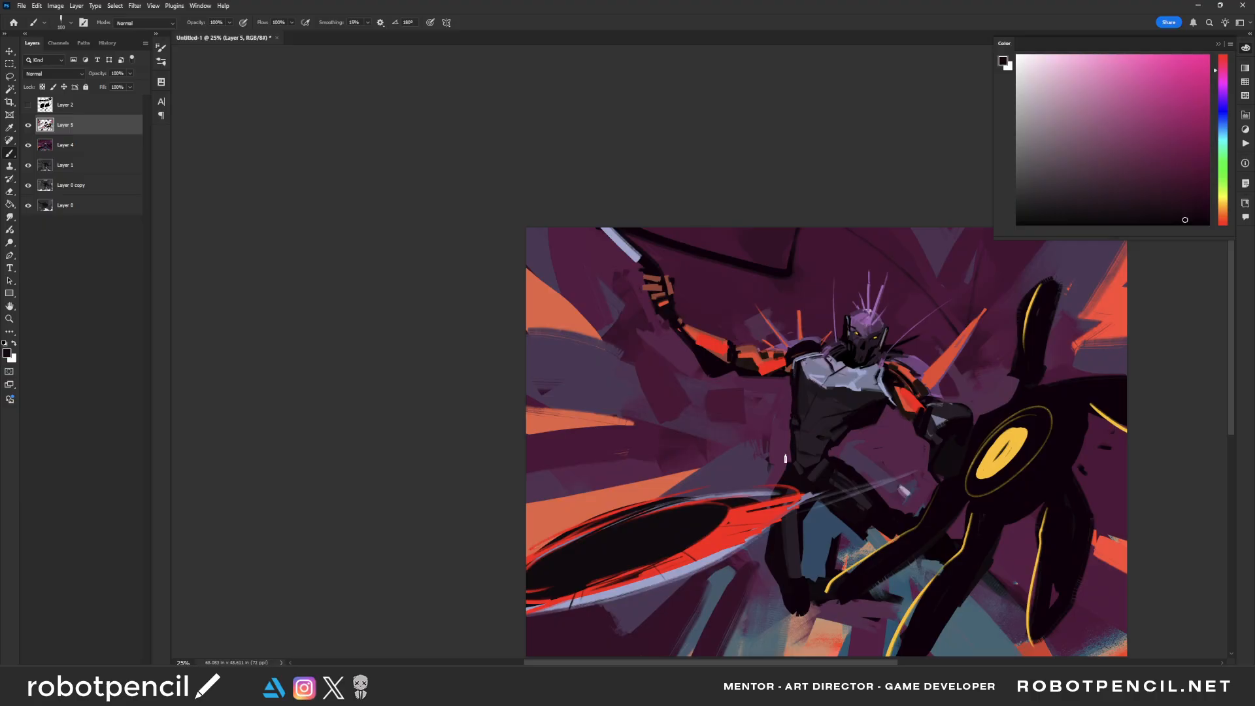
left_click(790, 431, "alt")
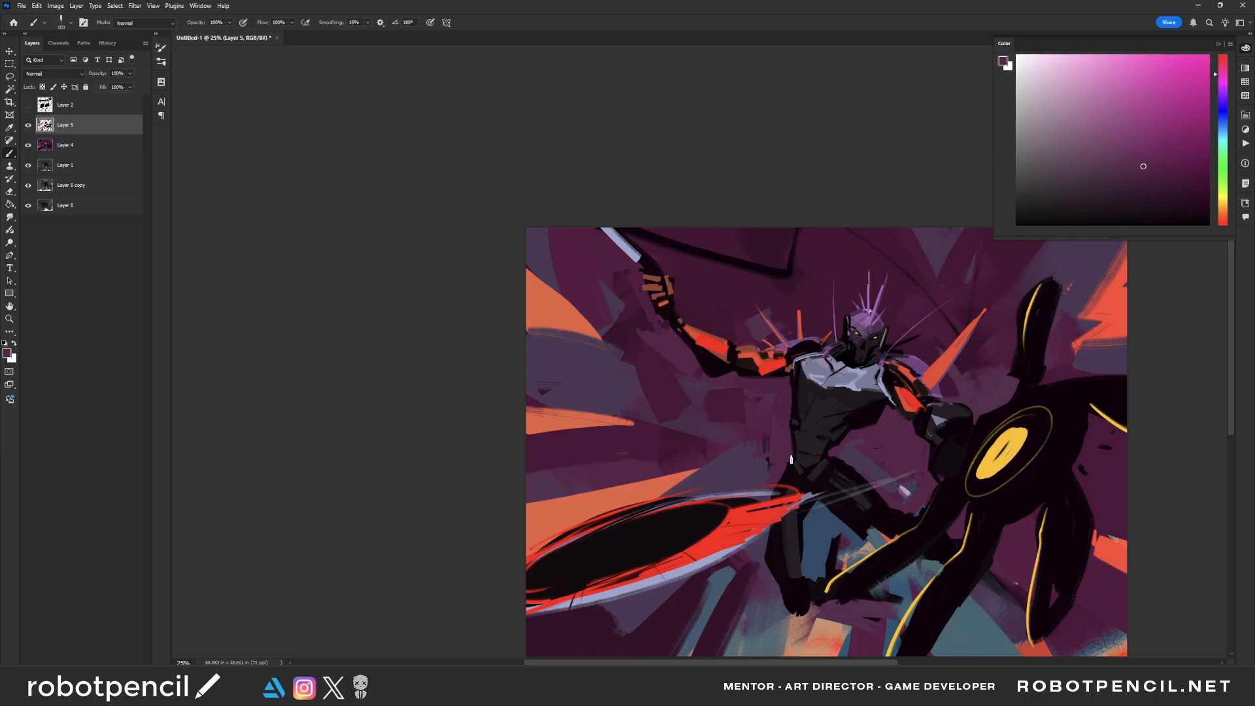
left_click(836, 461, "alt")
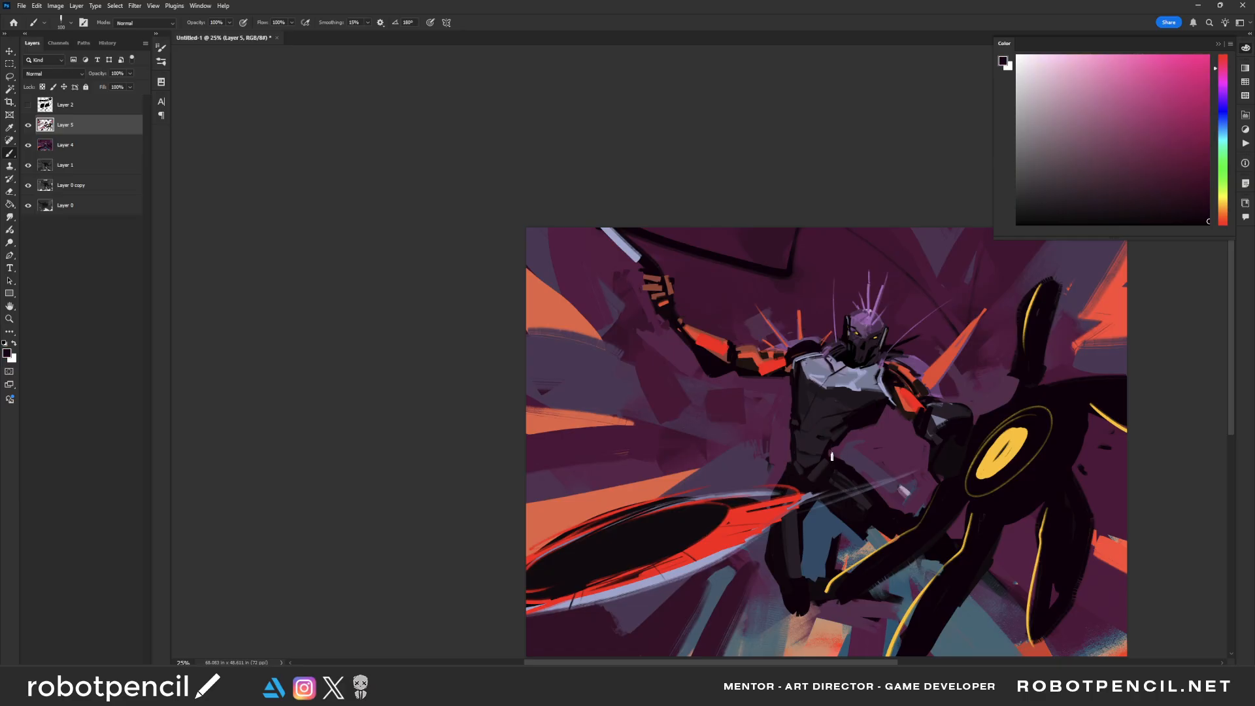
mouse_move(835, 491)
left_mouse_down()
mouse_move(807, 466)
mouse_move(748, 456)
mouse_move(753, 466)
left_mouse_up()
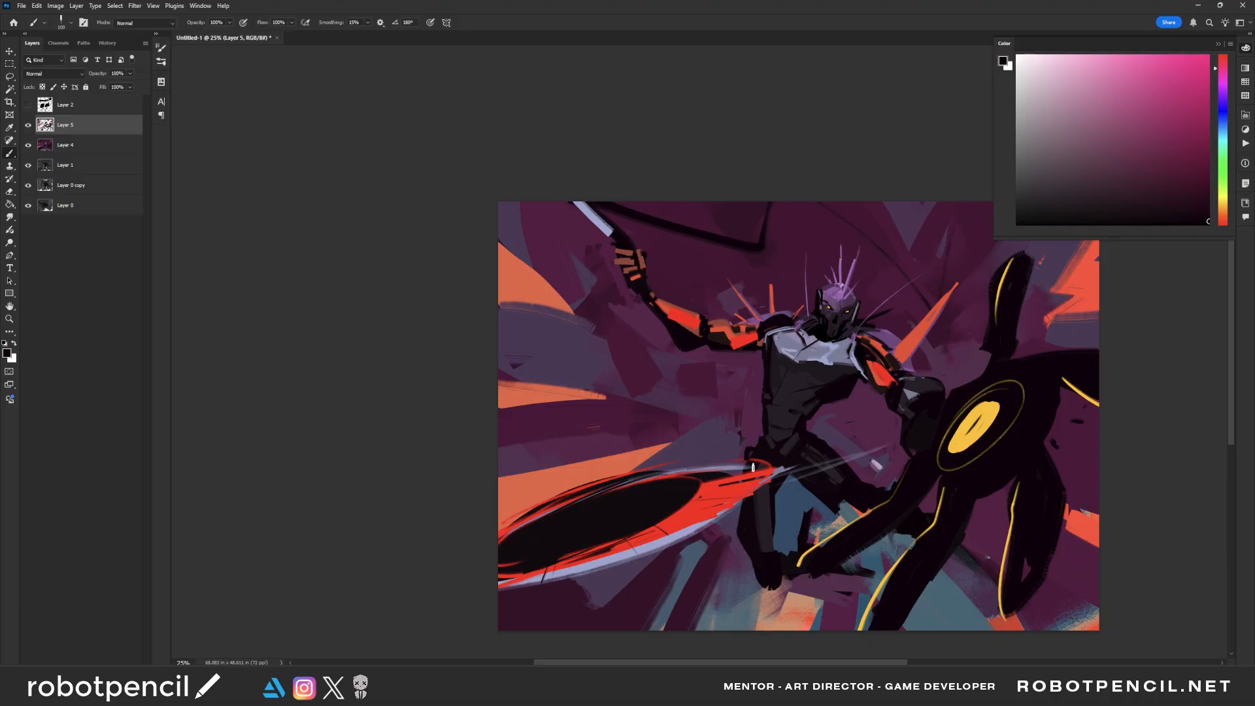
key("ctrl+z")
left_click_drag(907, 454, 803, 458)
Step: Hide the interface panels and examine the whole composition in both orientations
key("ctrl+shift+h")
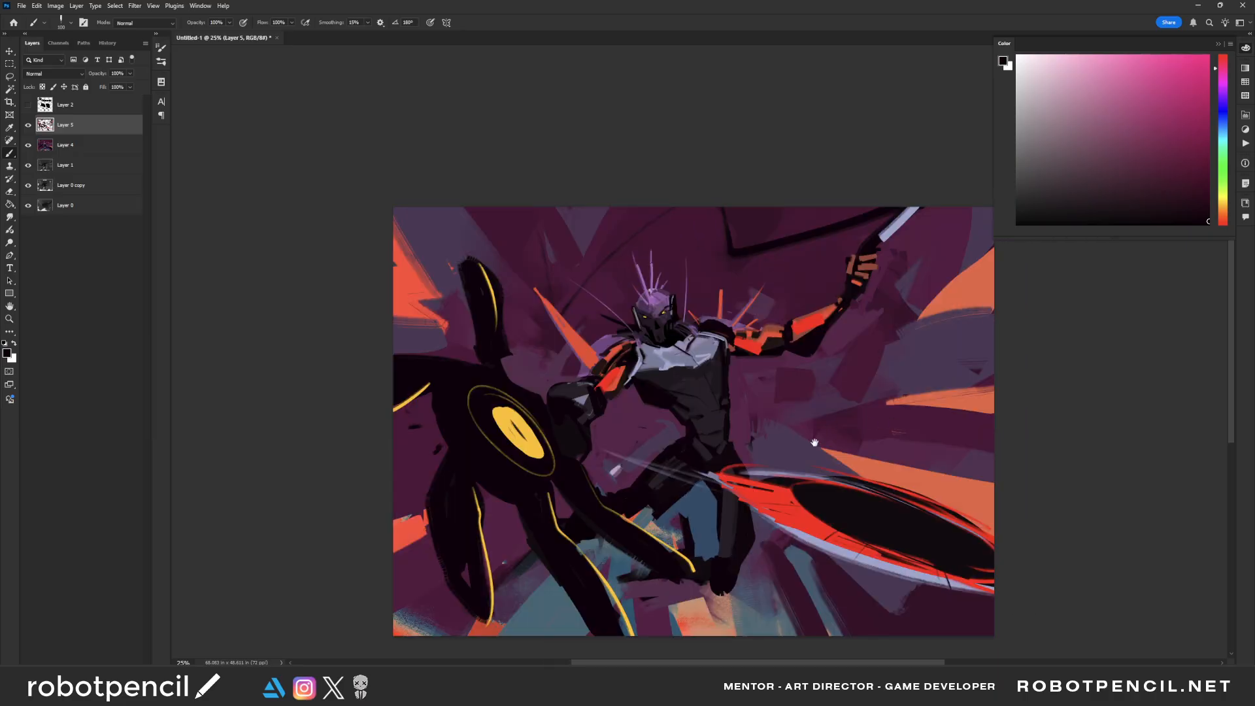
key("Tab")
left_click_drag(698, 387, 773, 414)
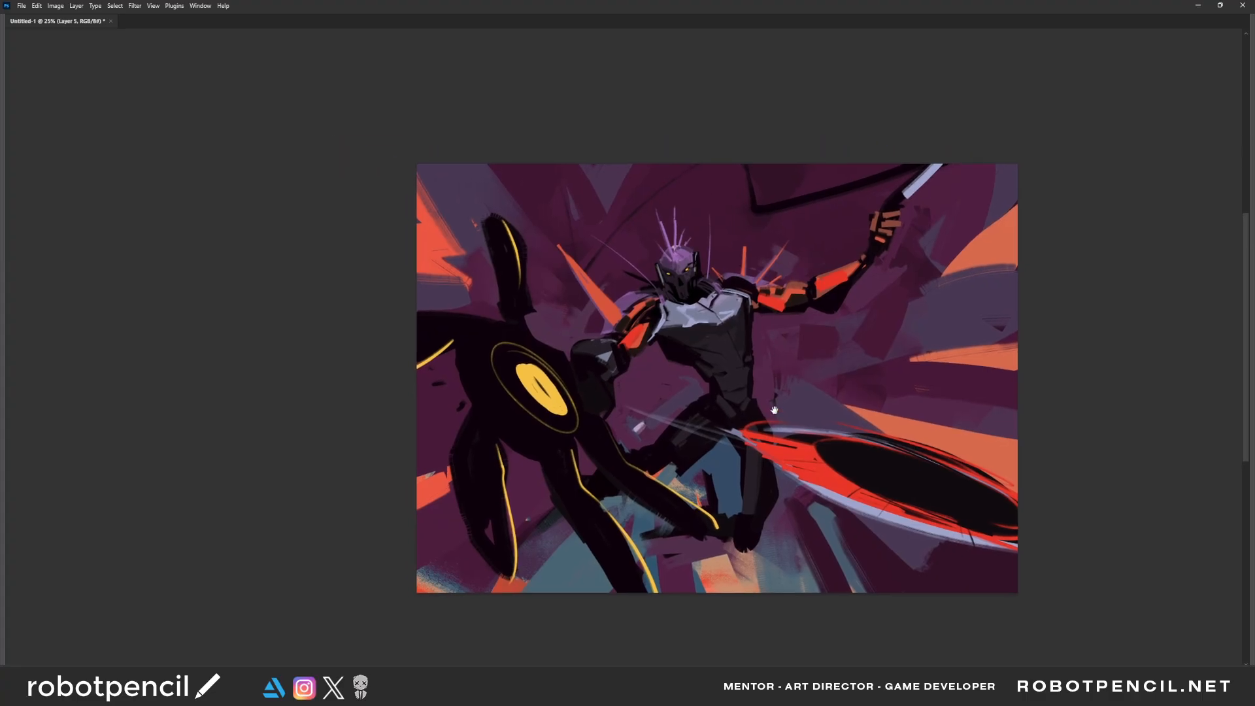
left_click_drag(773, 410, 787, 399)
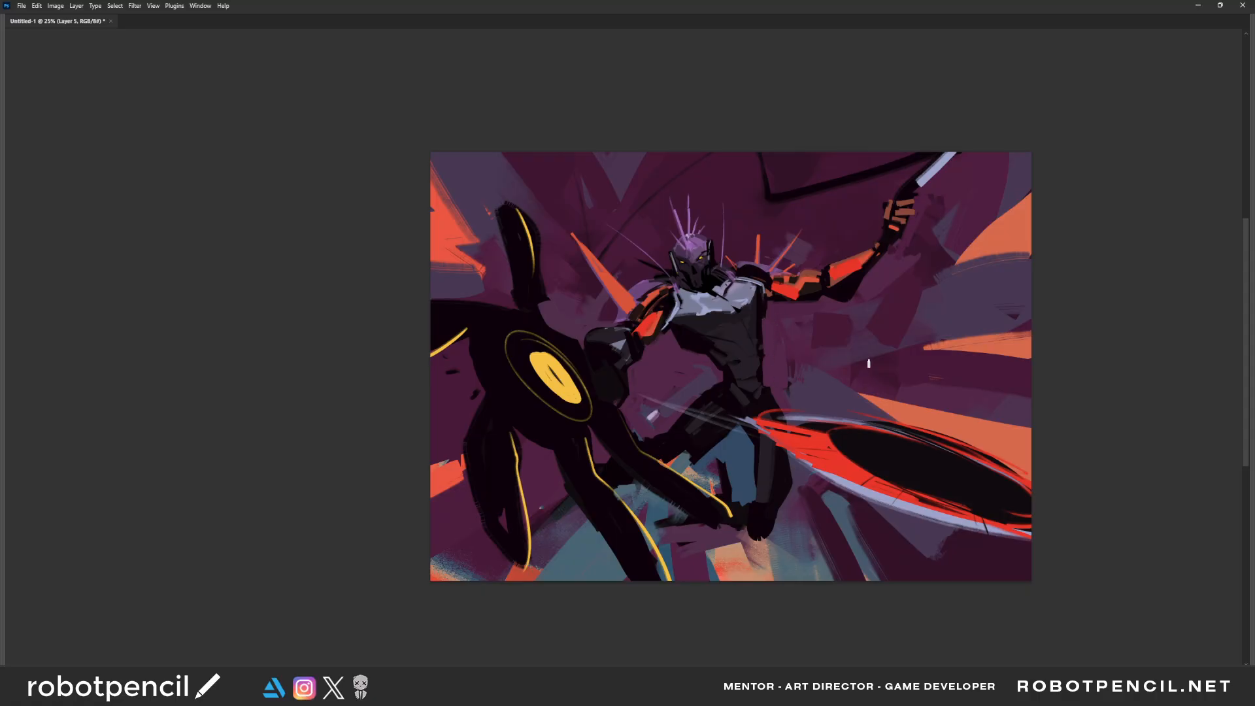
scroll(837, 405, "down", 3)
scroll(824, 421, "up", 3)
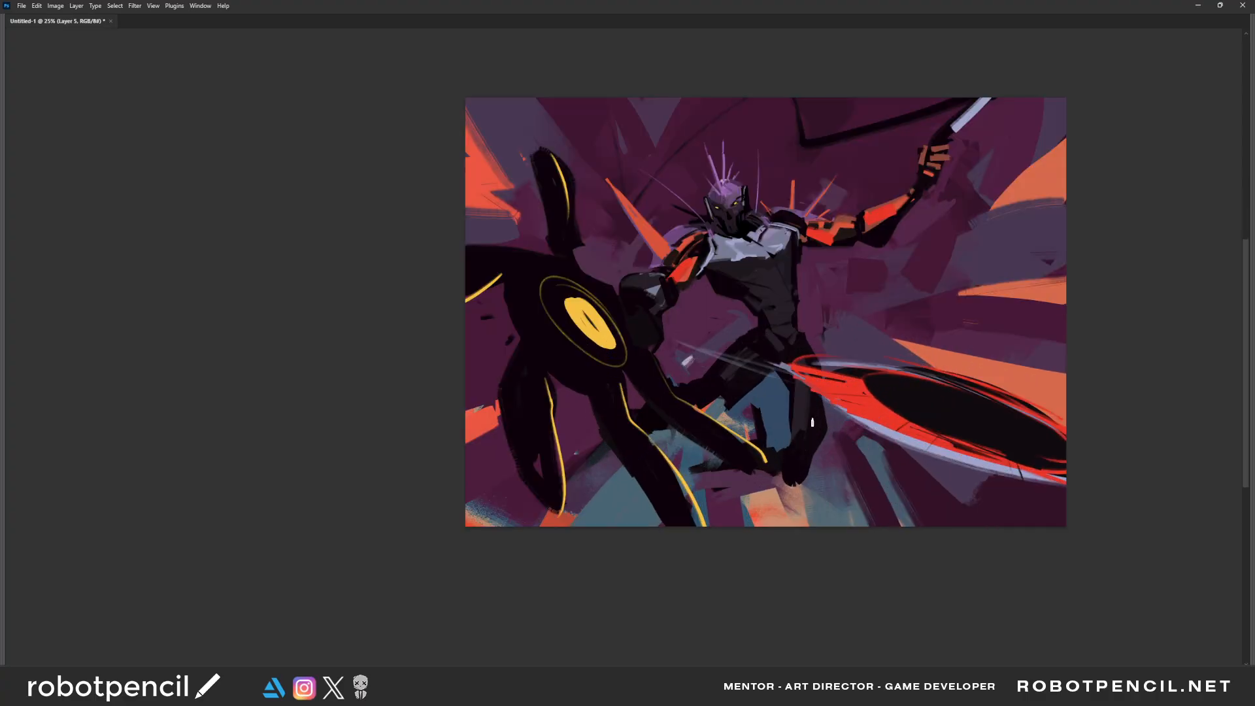
left_click_drag(798, 403, 793, 432)
left_click_drag(783, 330, 778, 375)
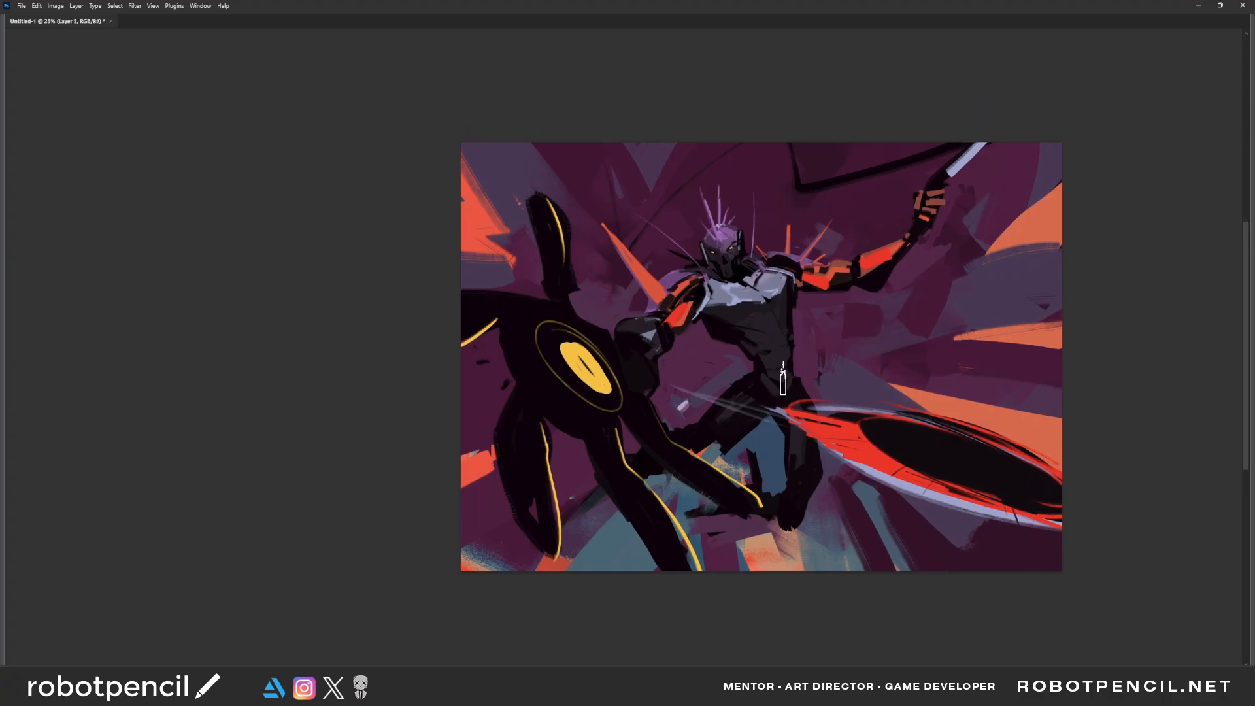
left_click(883, 389, "alt")
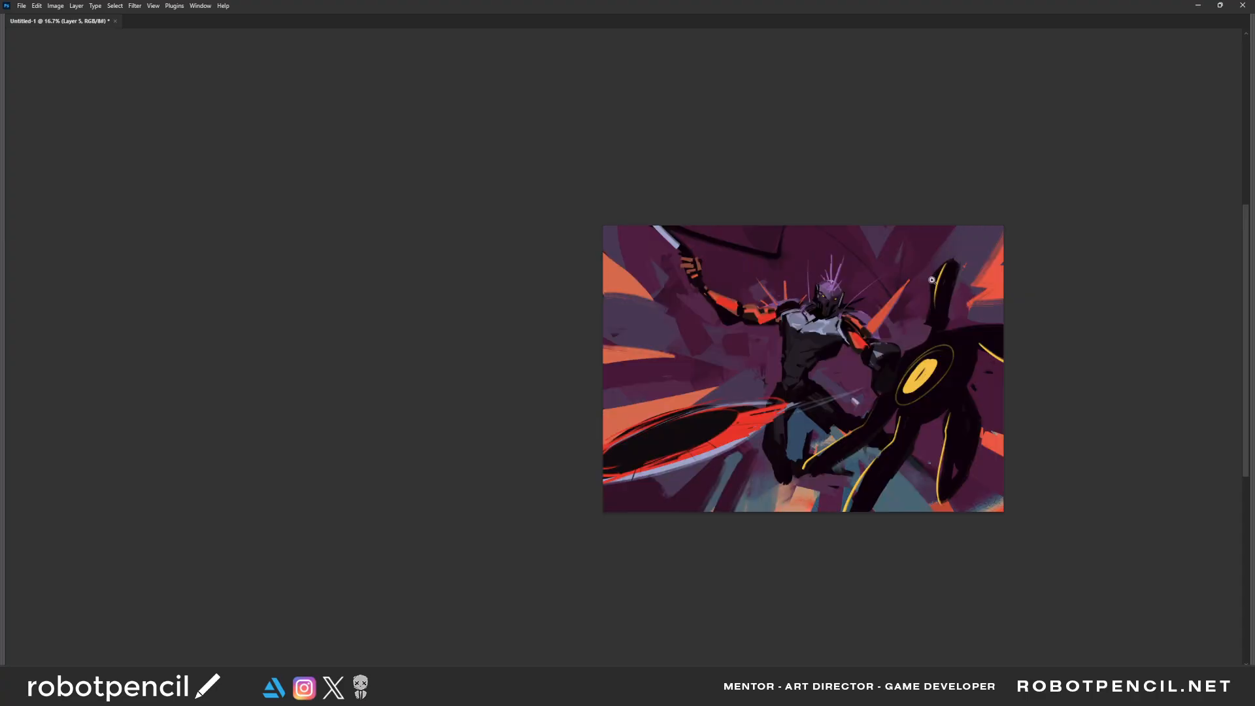
Step: Switch to the full-screen view on black and examine the armoured figure and dark creature enlarged
key("ctrl+shift+h")
key("f")
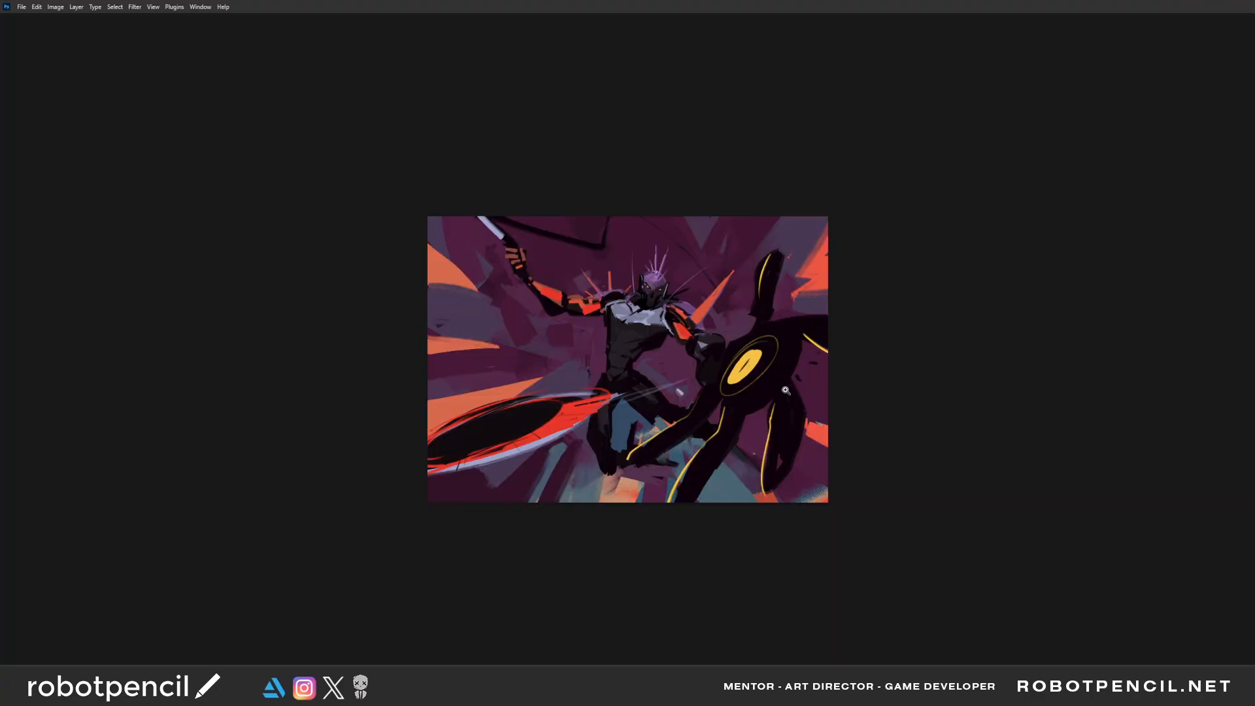
left_click(792, 391)
left_click(796, 391)
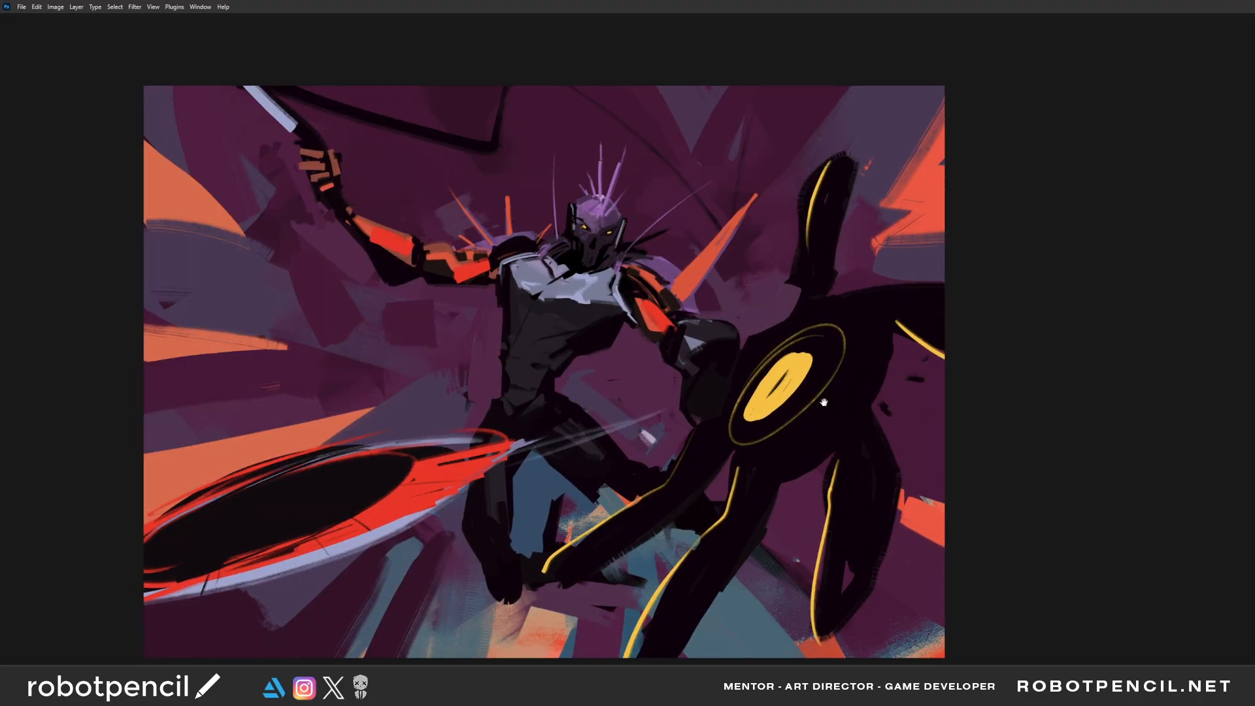
left_click_drag(755, 372, 863, 392)
left_click(801, 393)
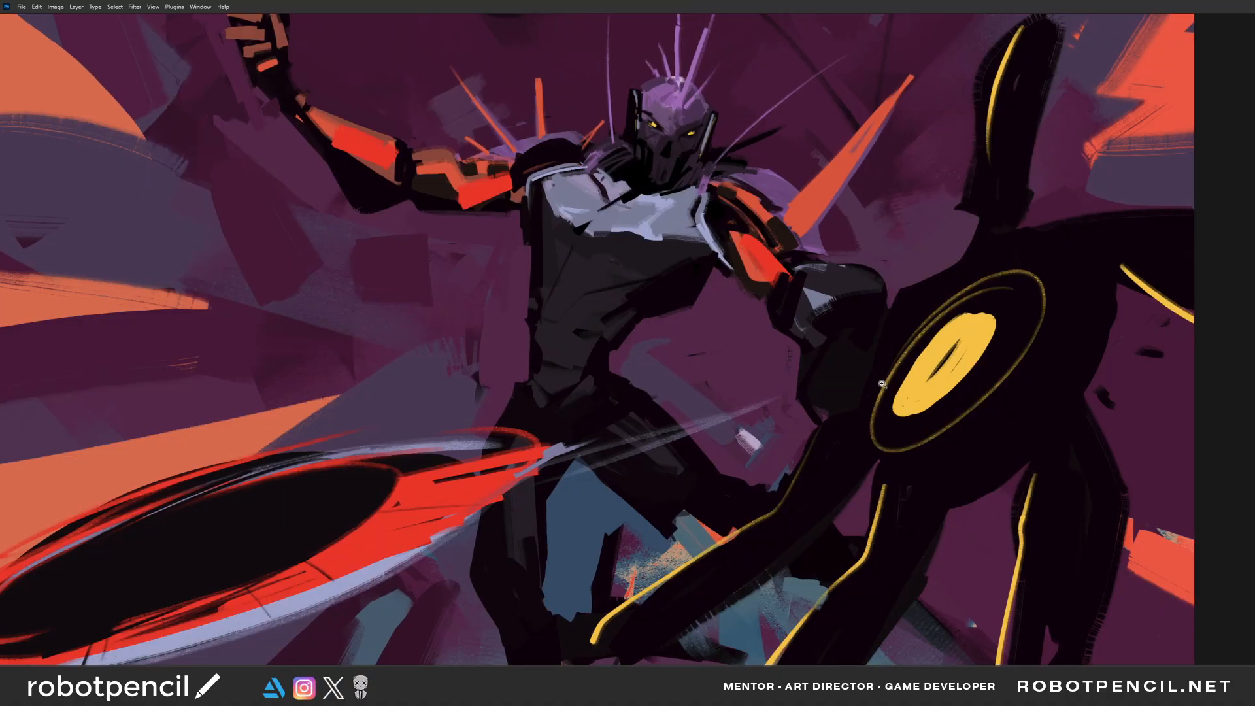
key("f")
key("f")
key("f")
key("f")
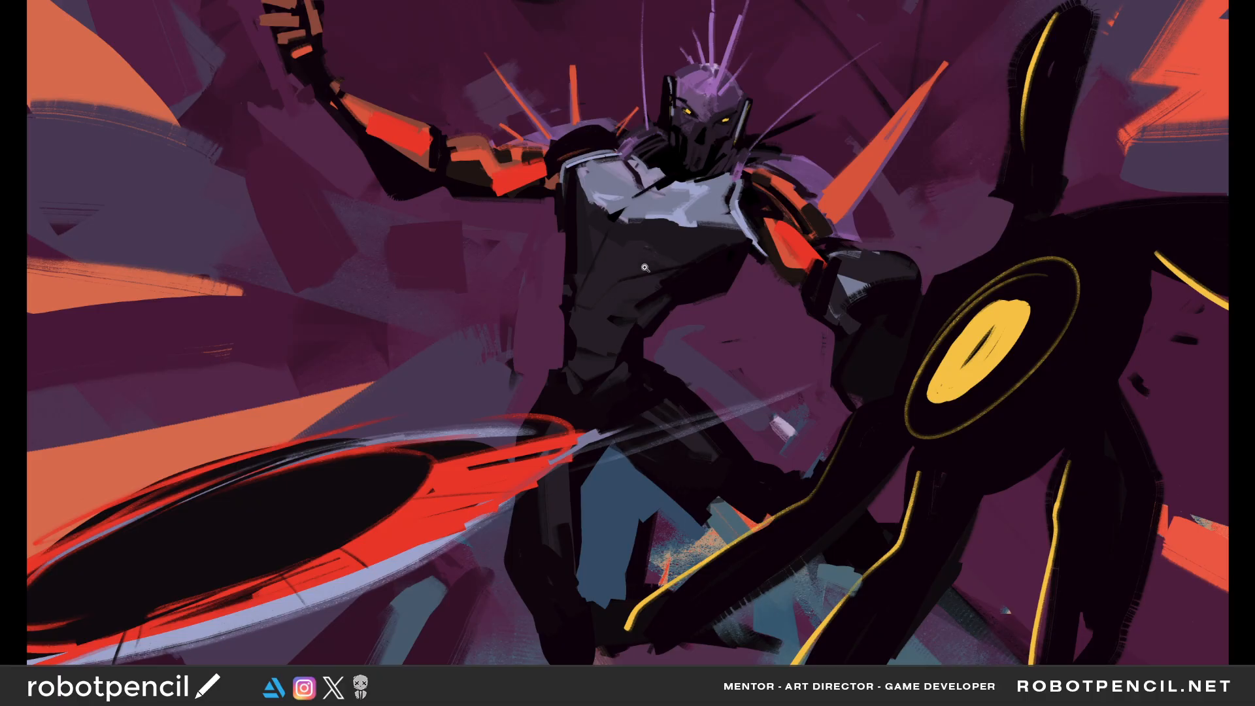
Step: Examine the whole painting at thumbnail size, and inspect the figure and creature again at a larger size
left_click(633, 321, "alt")
left_click(648, 329, "alt")
left_click(647, 332)
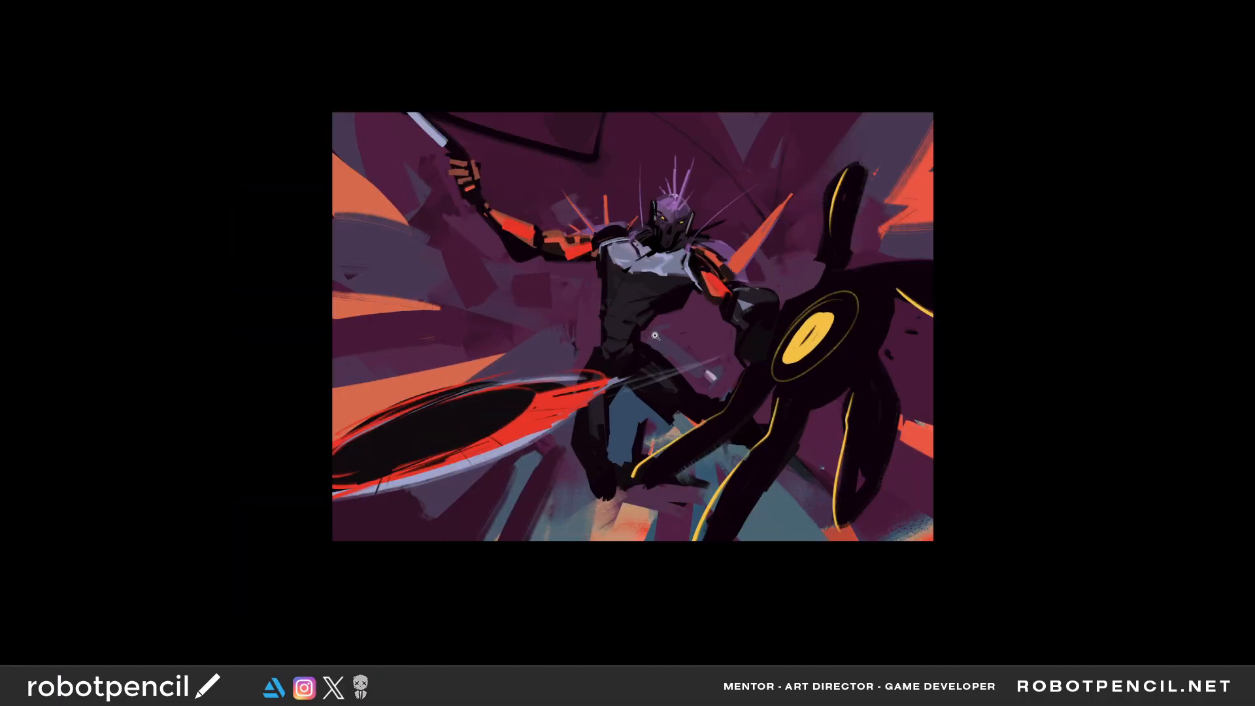
mouse_move(652, 346)
left_mouse_down()
mouse_move(651, 369)
mouse_move(653, 355)
left_mouse_up()
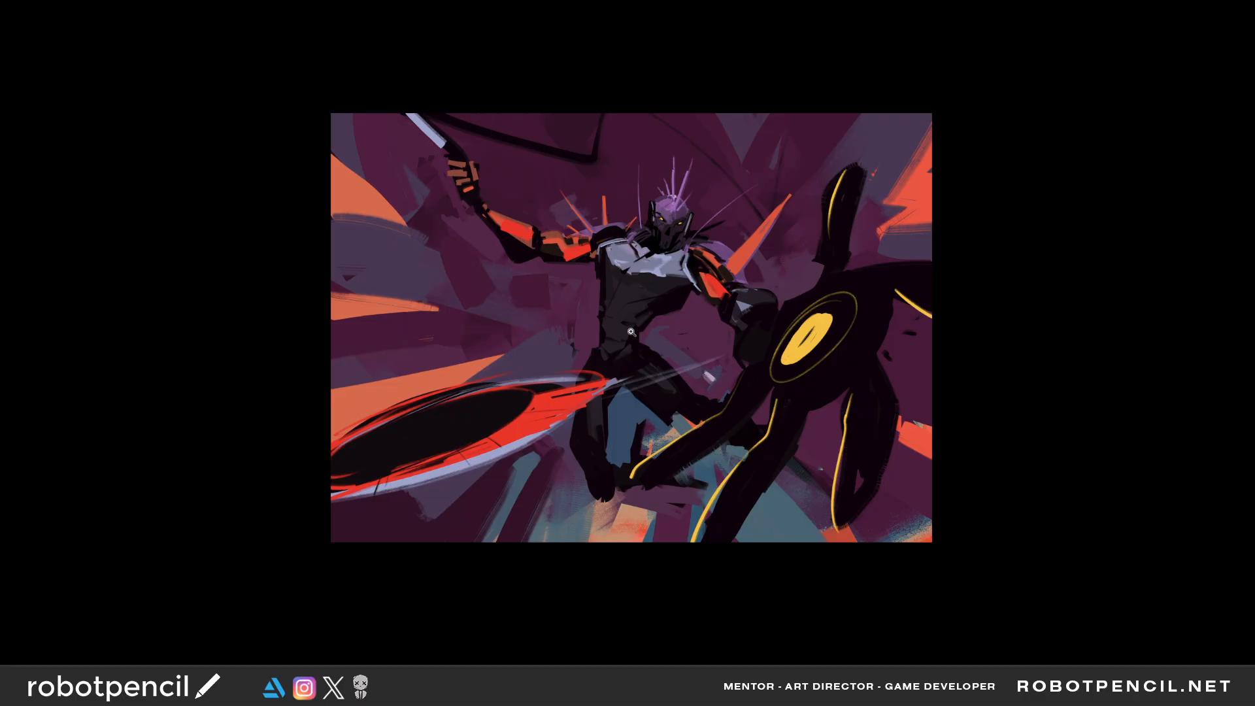
left_click(684, 314, "alt")
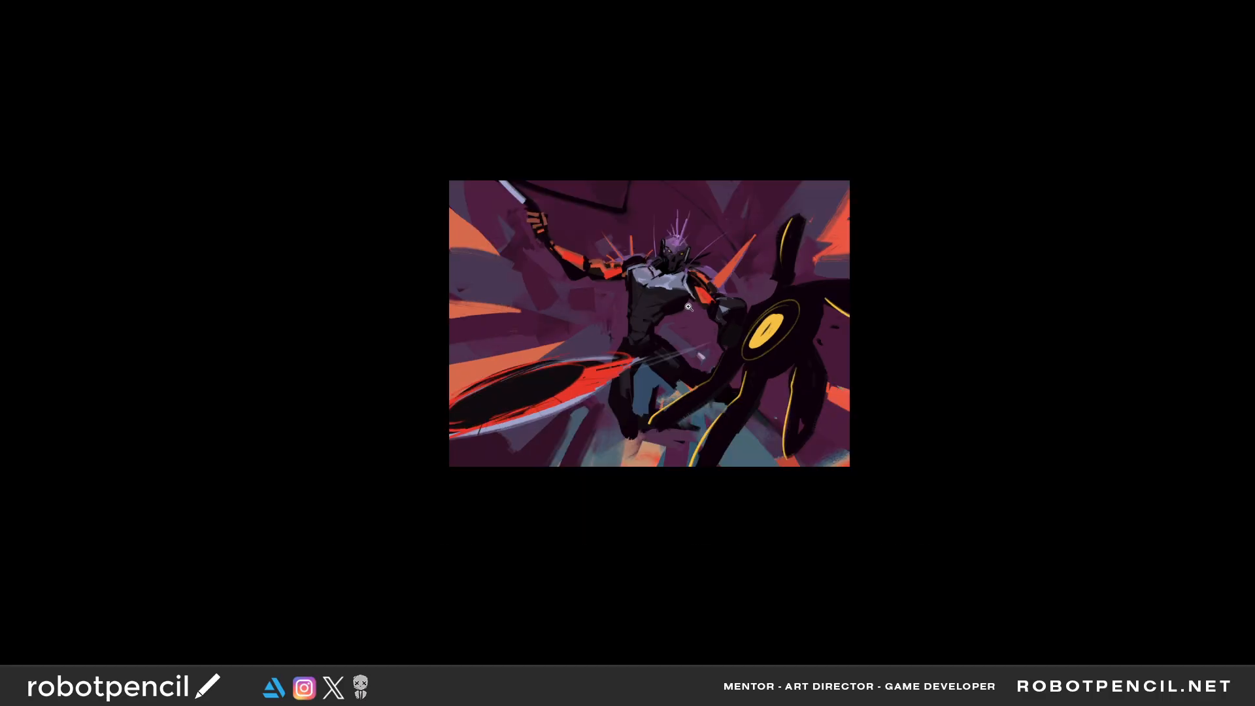
left_click(677, 337, "alt")
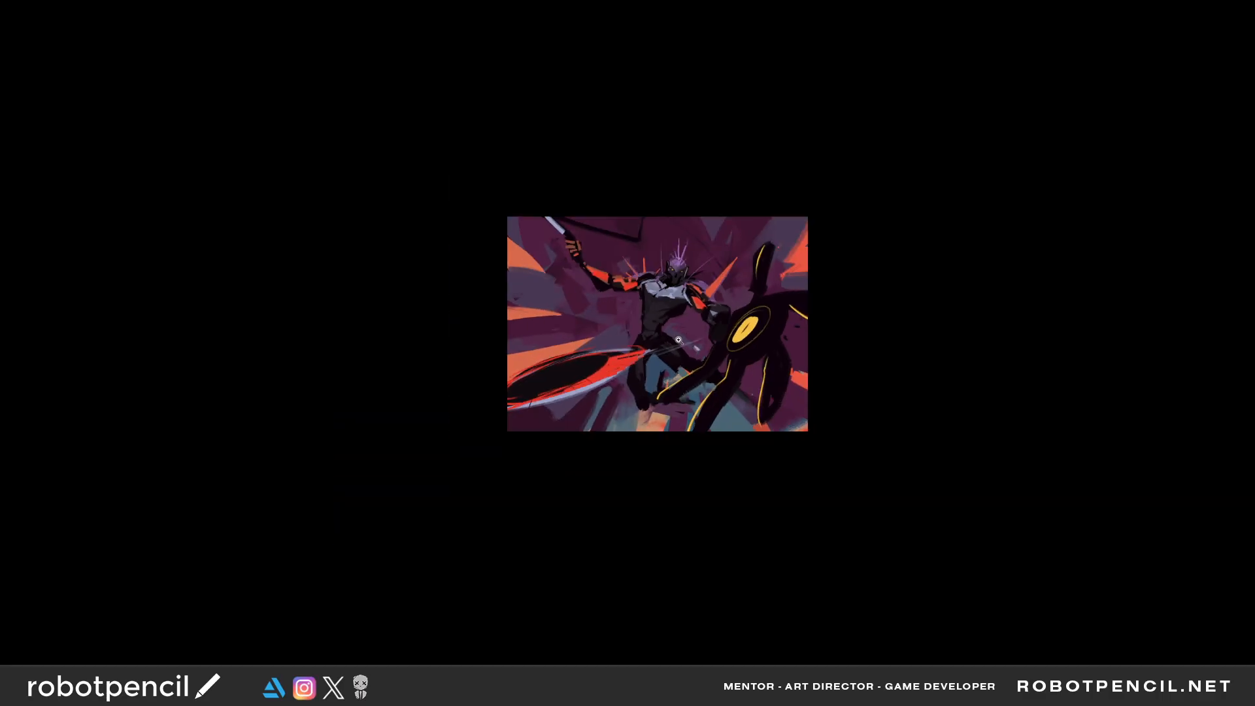
left_click(676, 341)
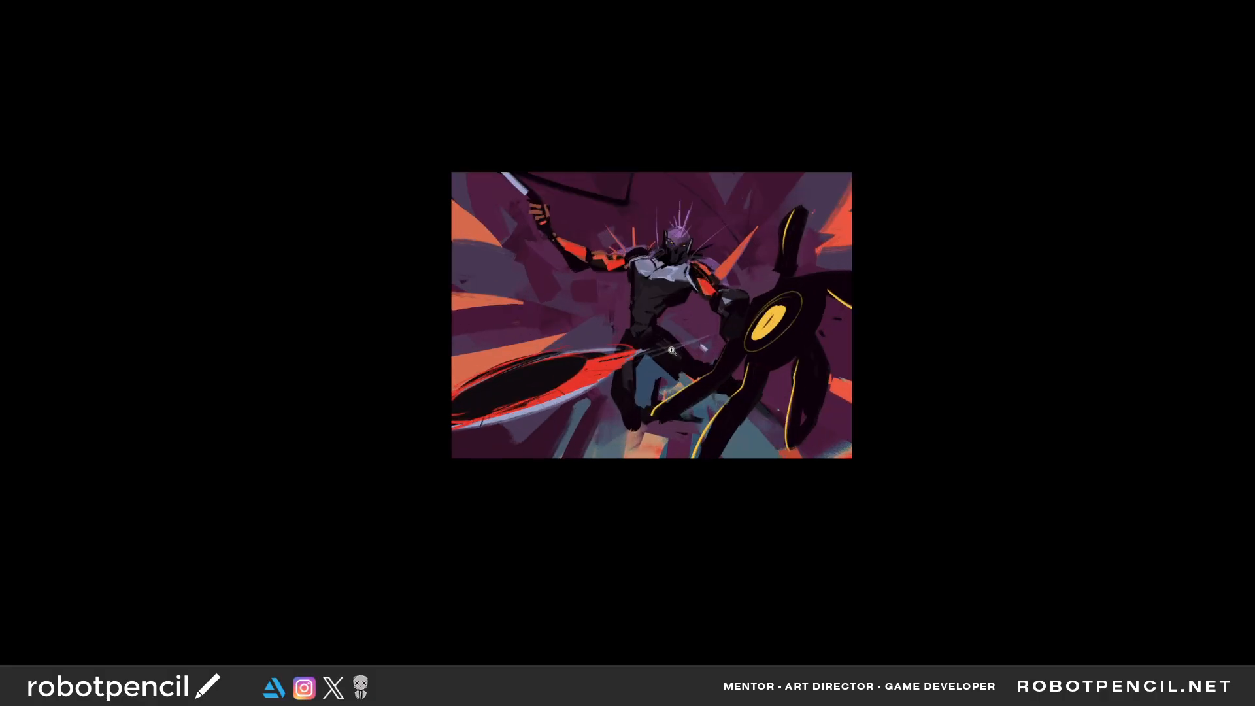
left_click(671, 353)
left_click(670, 353)
left_click(664, 362)
left_click_drag(665, 362, 688, 486)
left_click(690, 411, "alt")
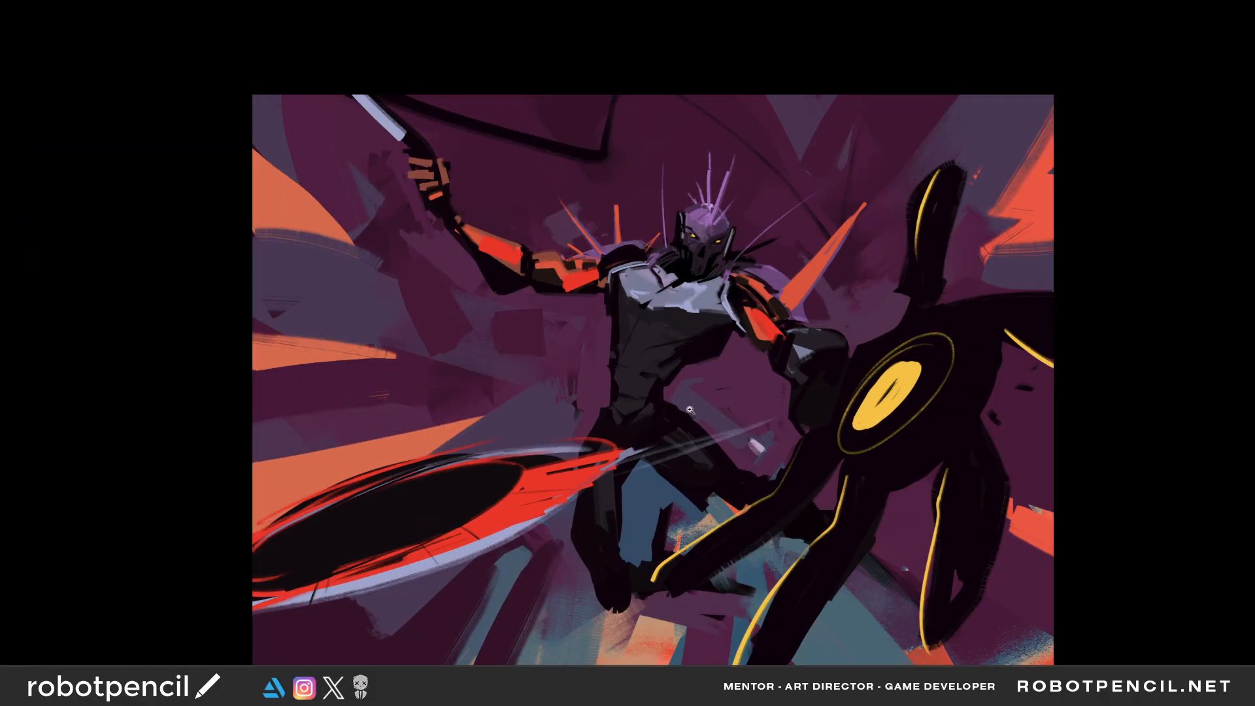
left_click(690, 410)
left_click_drag(688, 409, 682, 414)
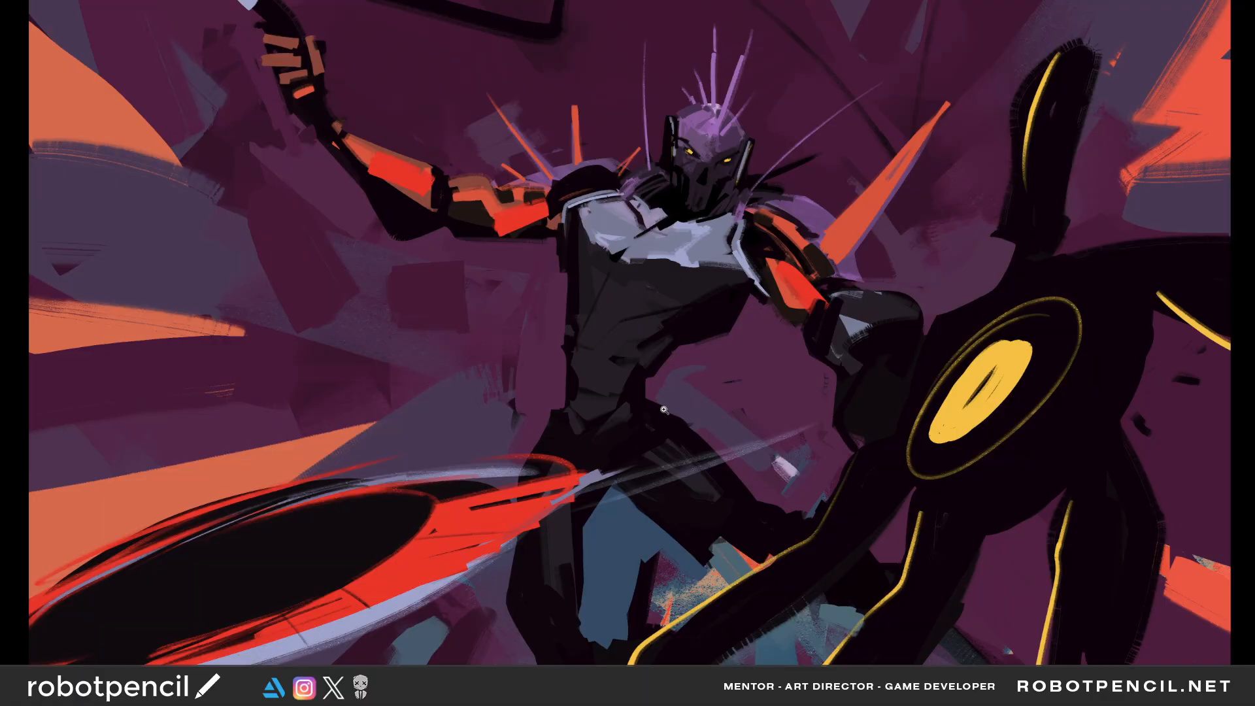